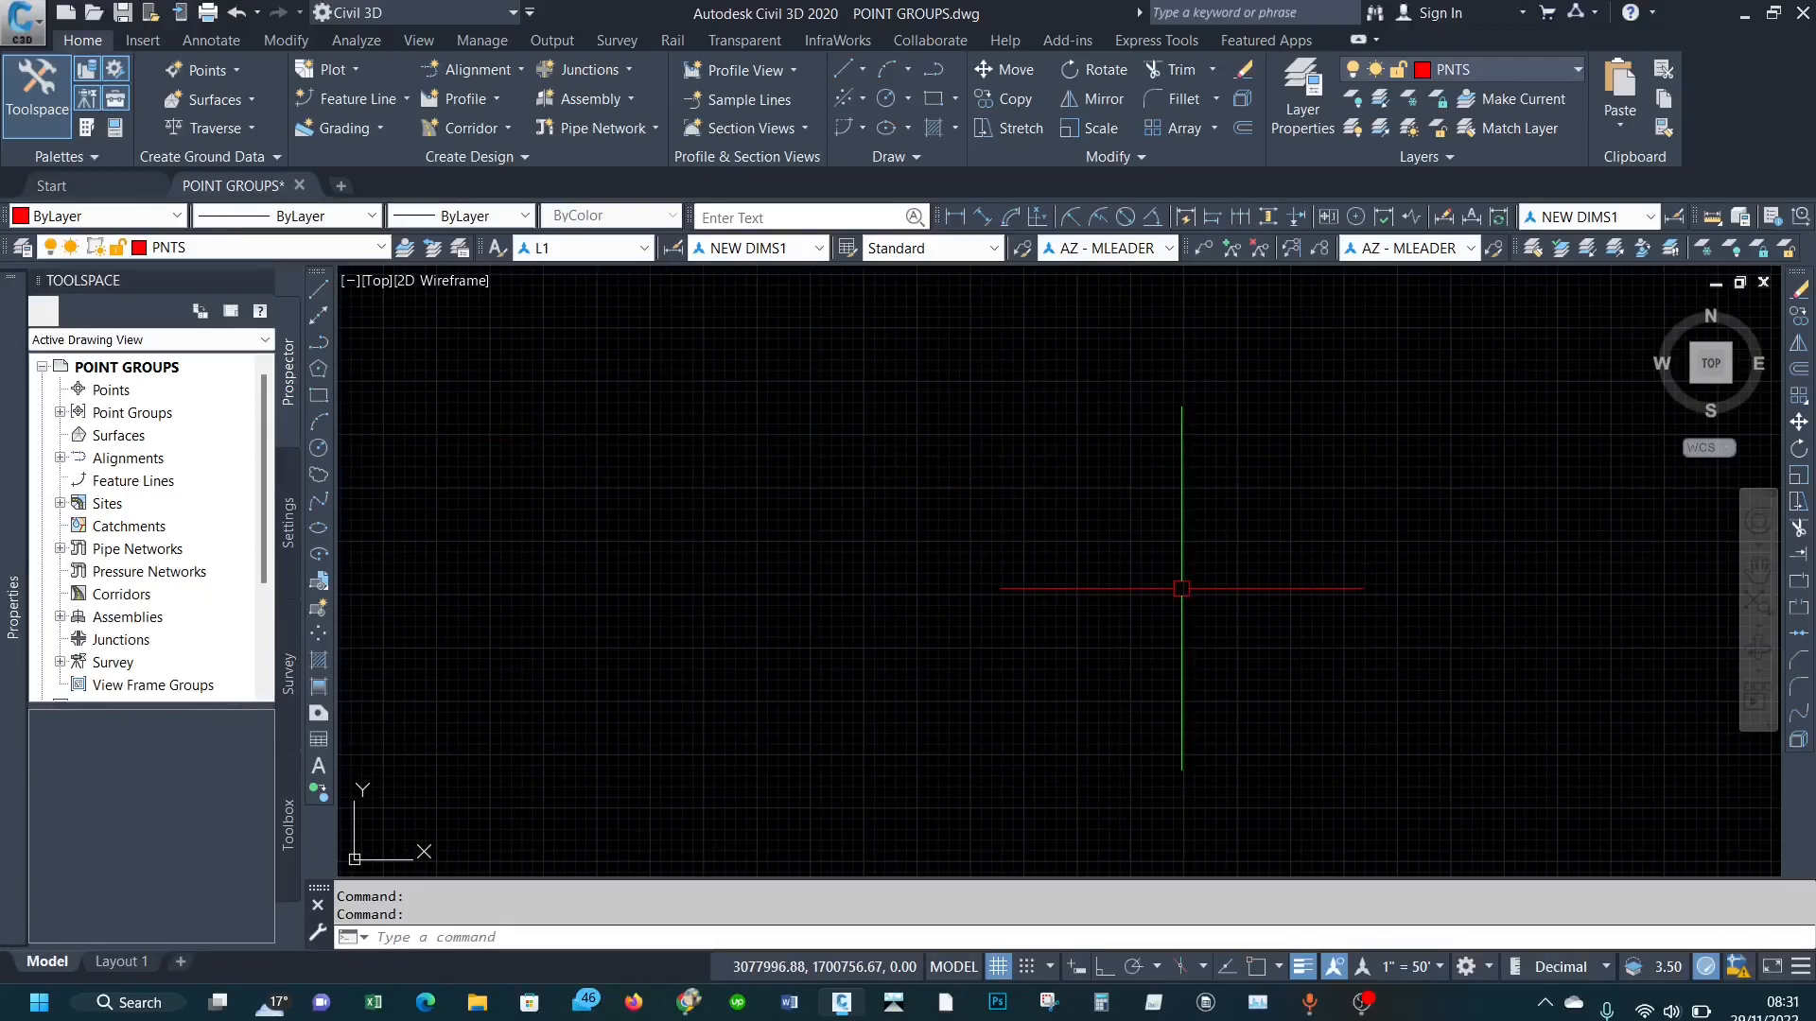
Step: Start a point import with the point creation tools and add Point Groups - Exercise 02 Data.csv from the NOTES folder as source file
scroll(878, 556, down, 2)
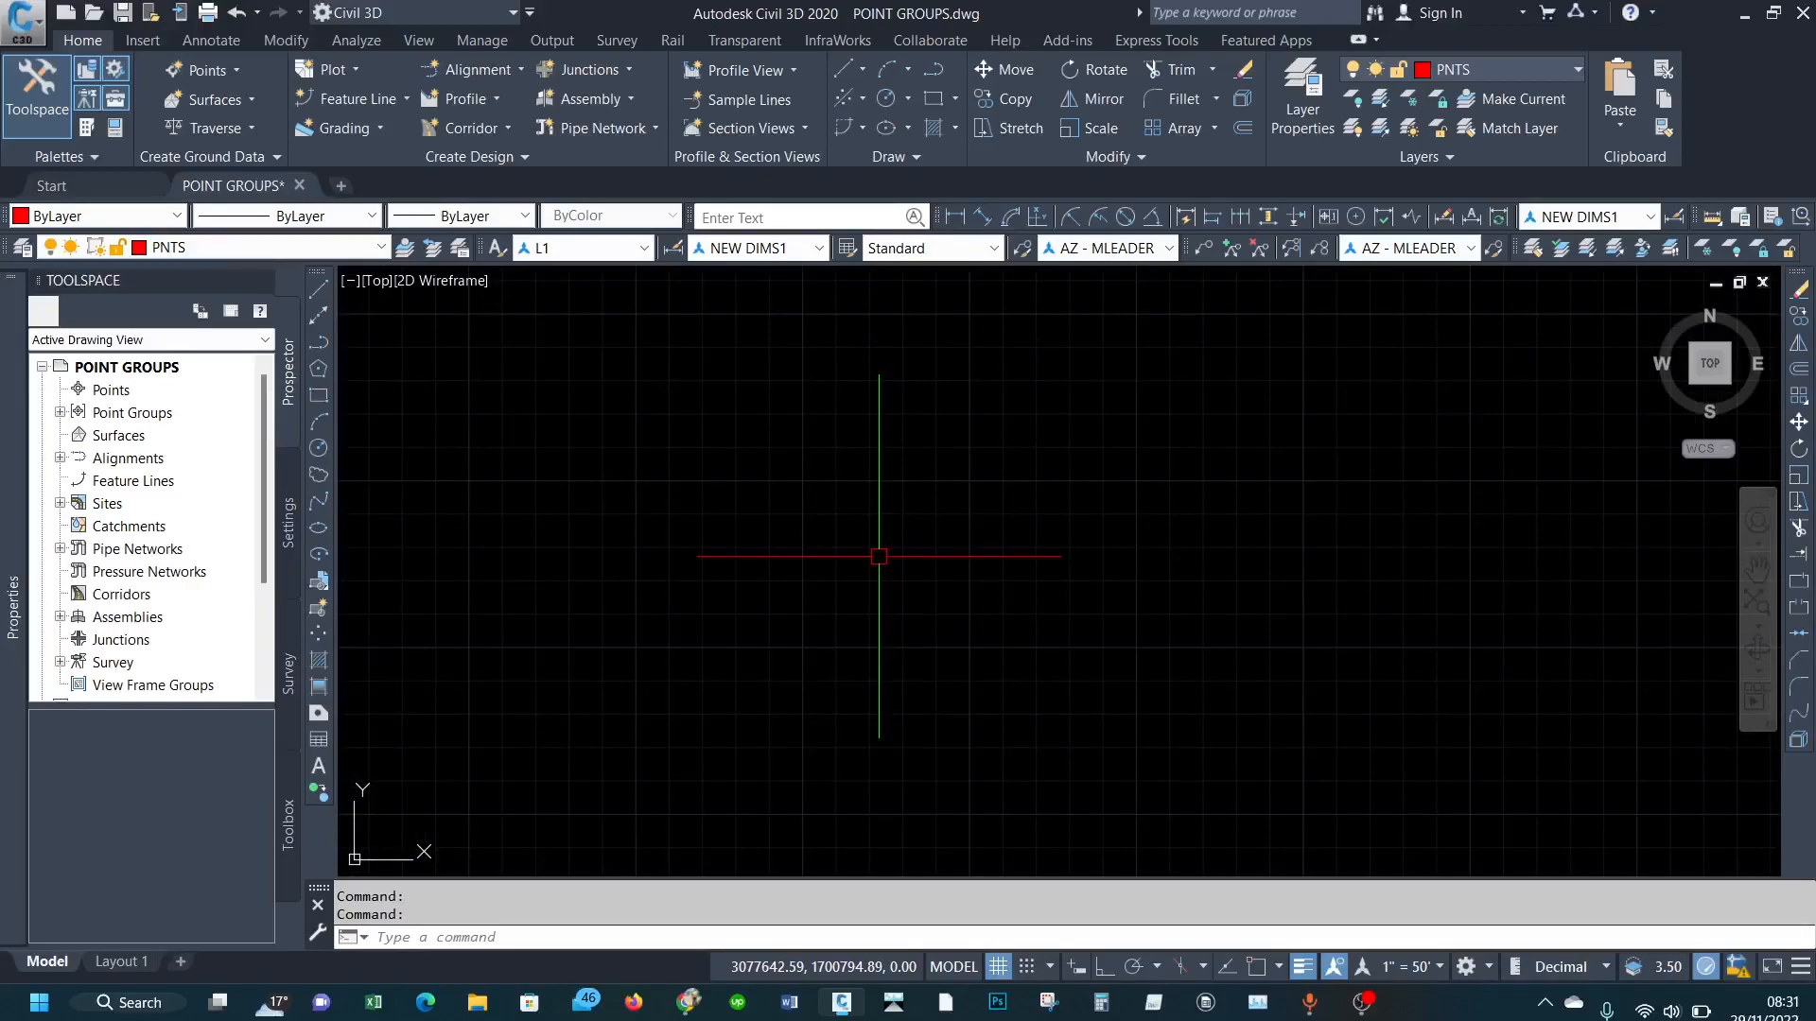
click(62, 413)
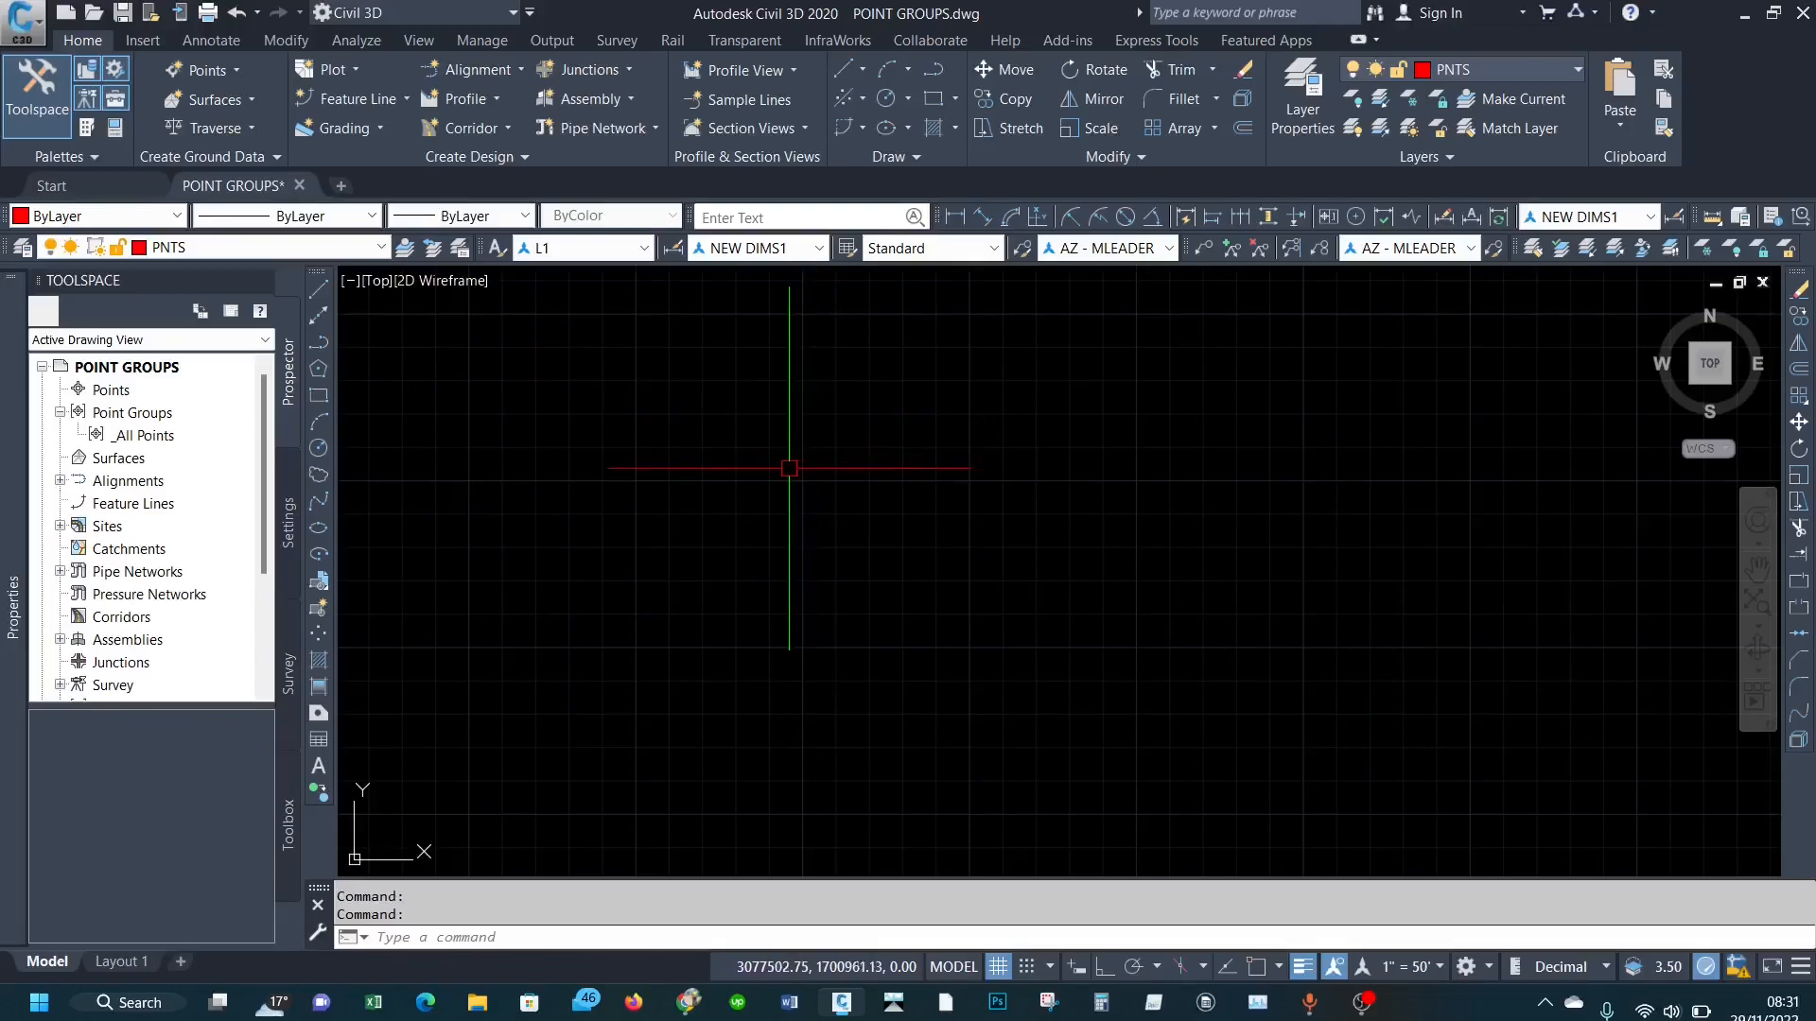
click(227, 72)
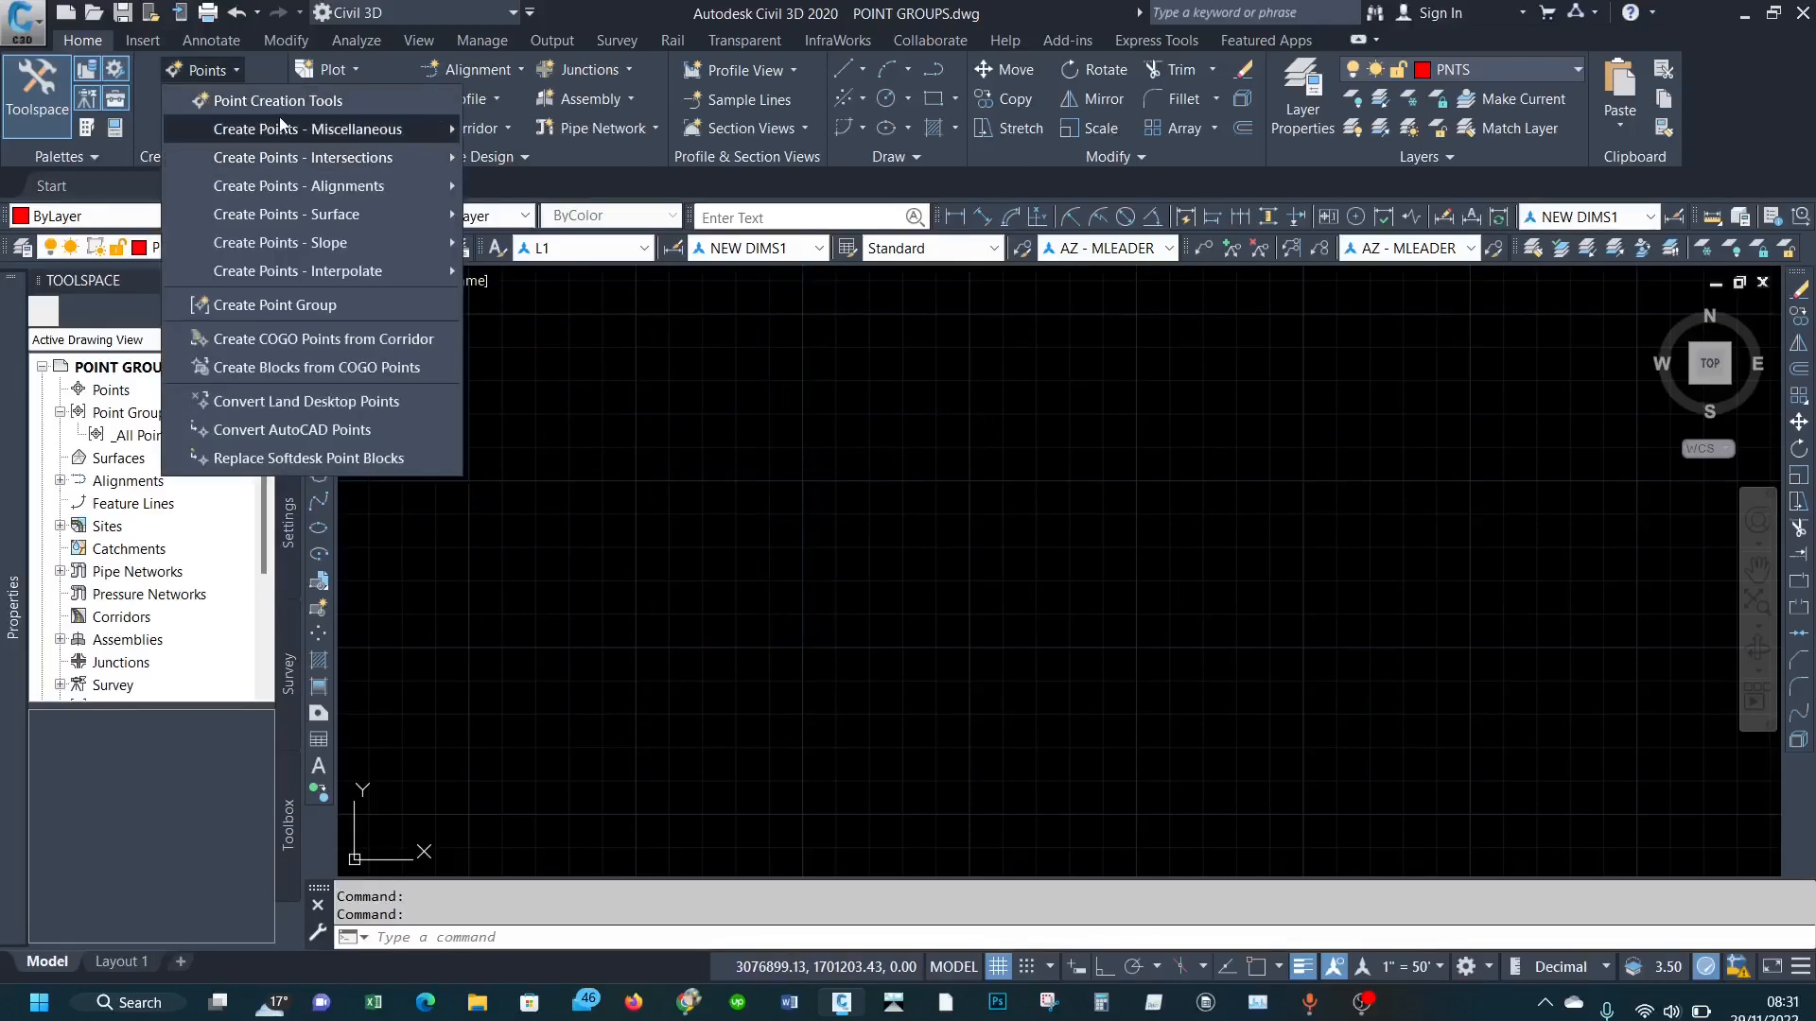
click(276, 104)
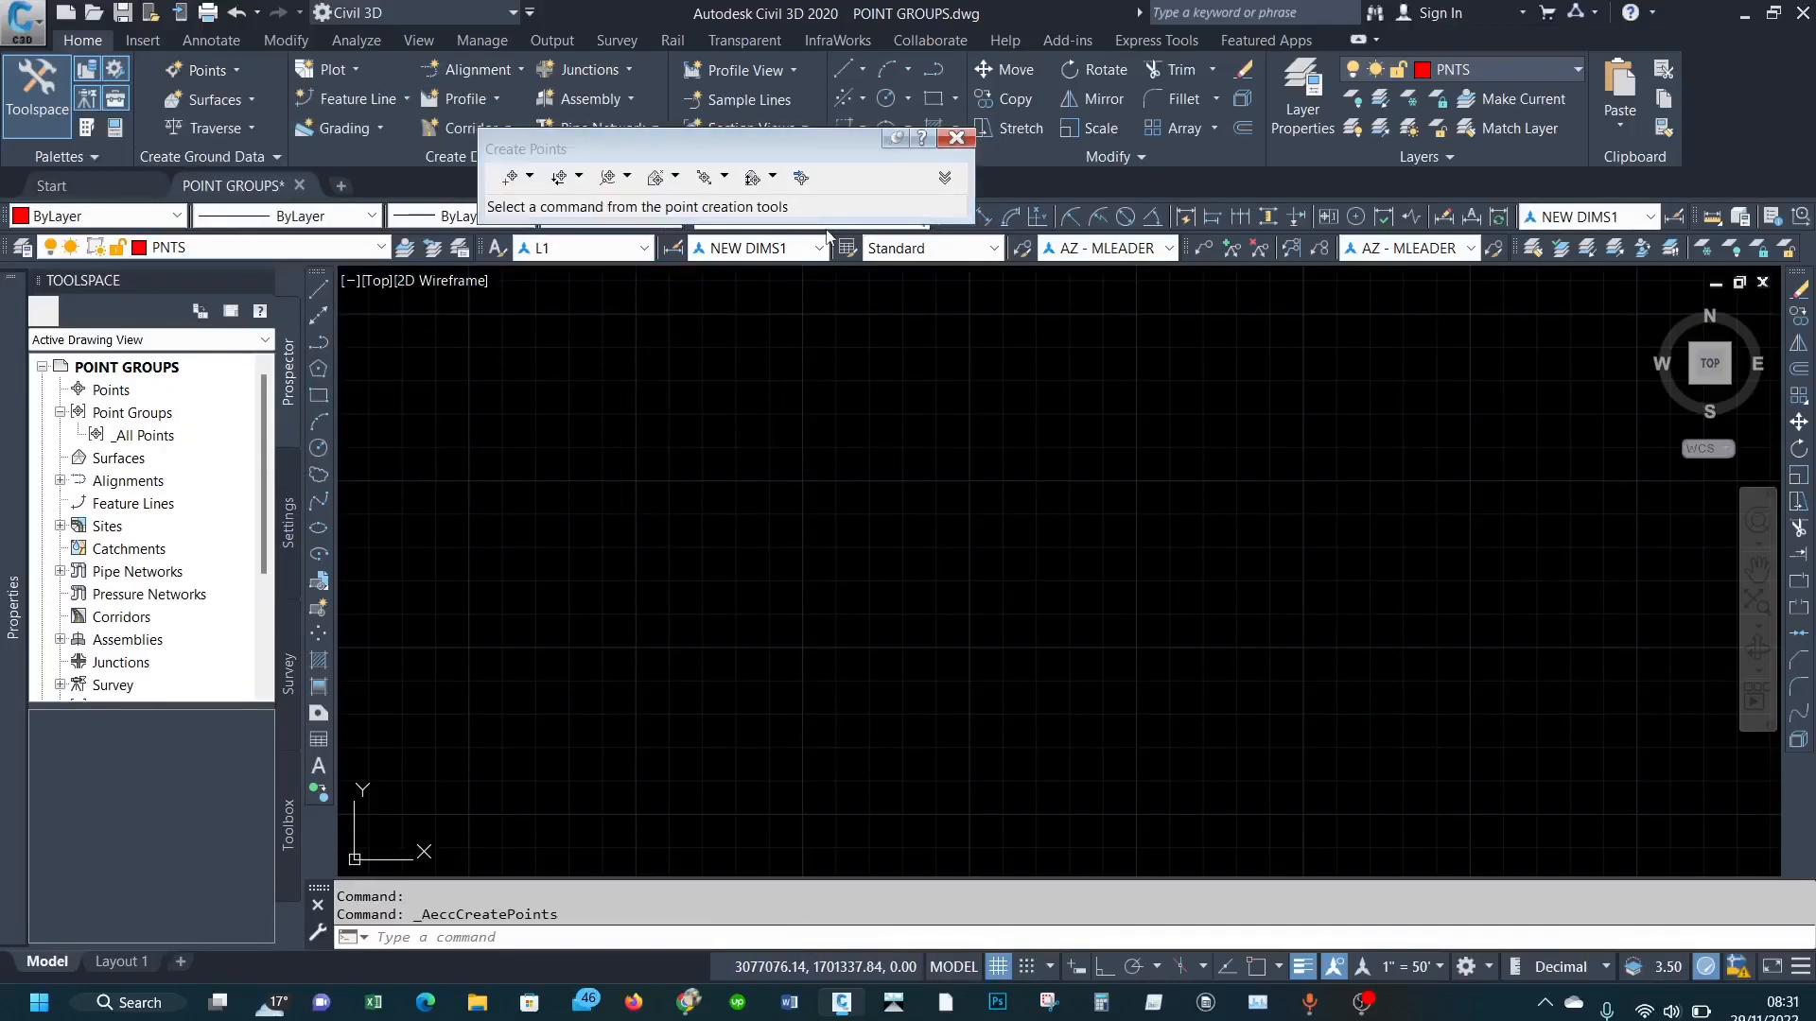
click(801, 177)
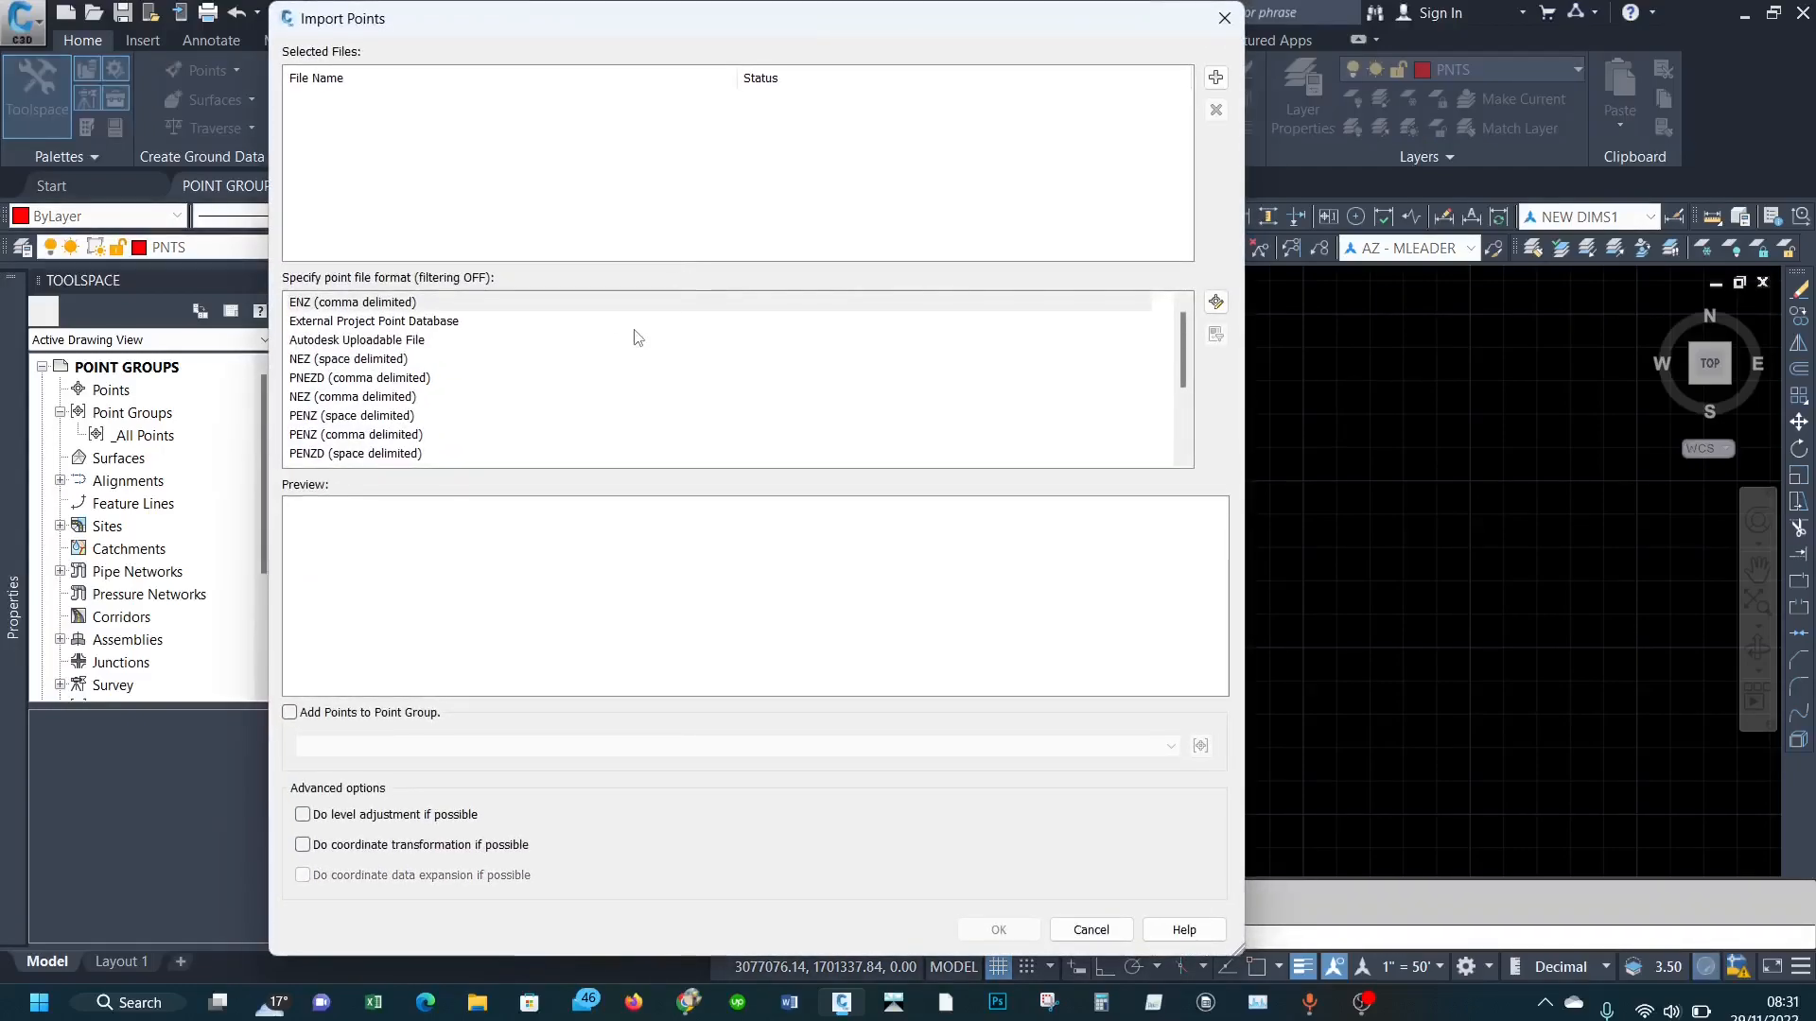
click(1215, 78)
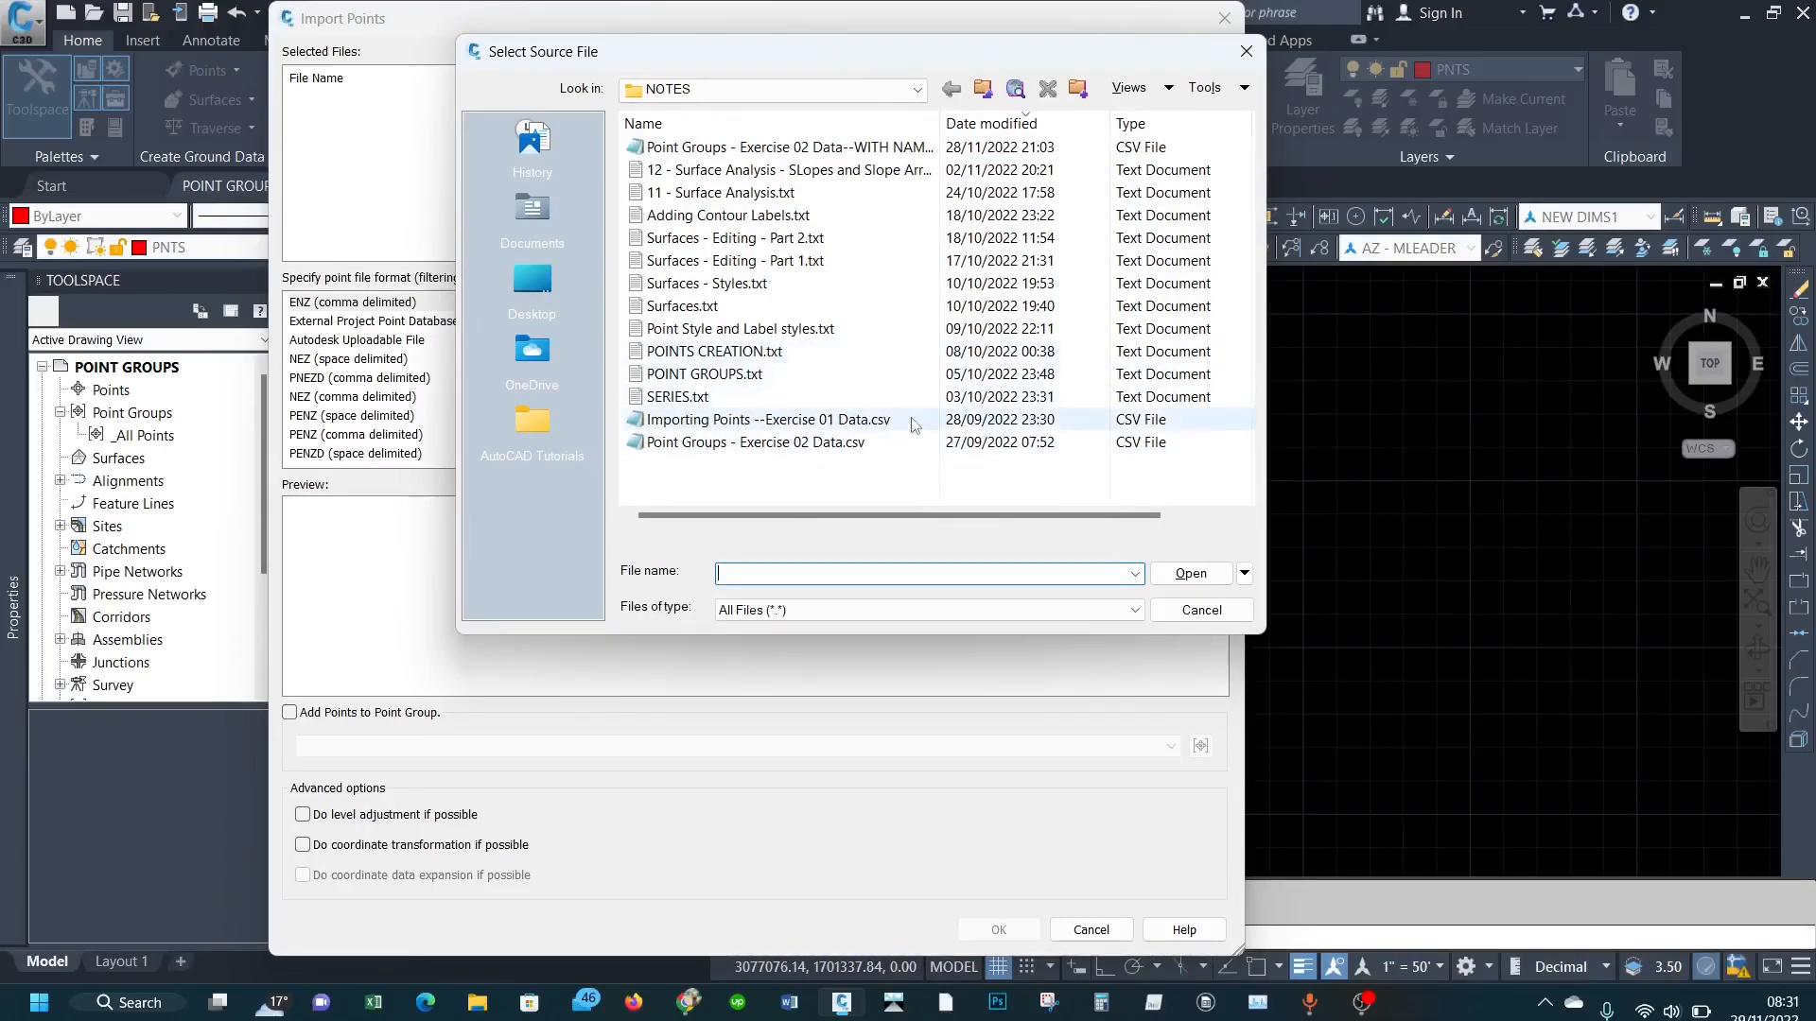
click(743, 446)
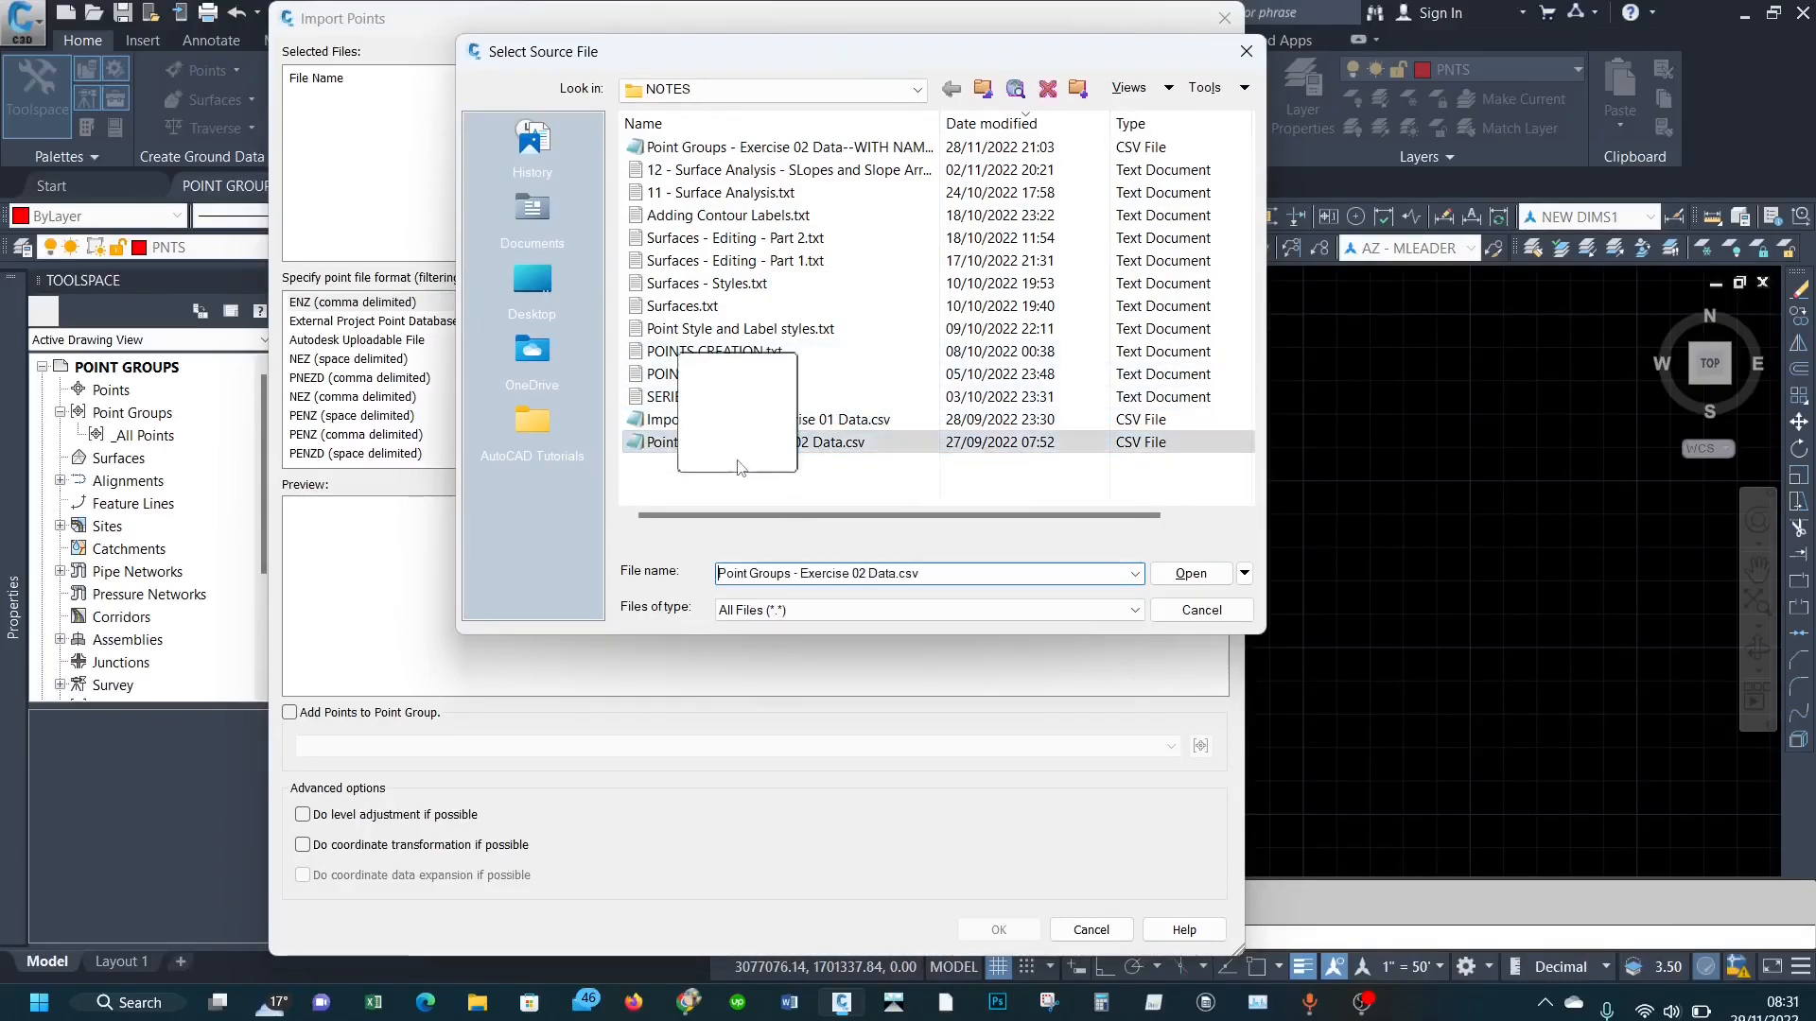
click(784, 450)
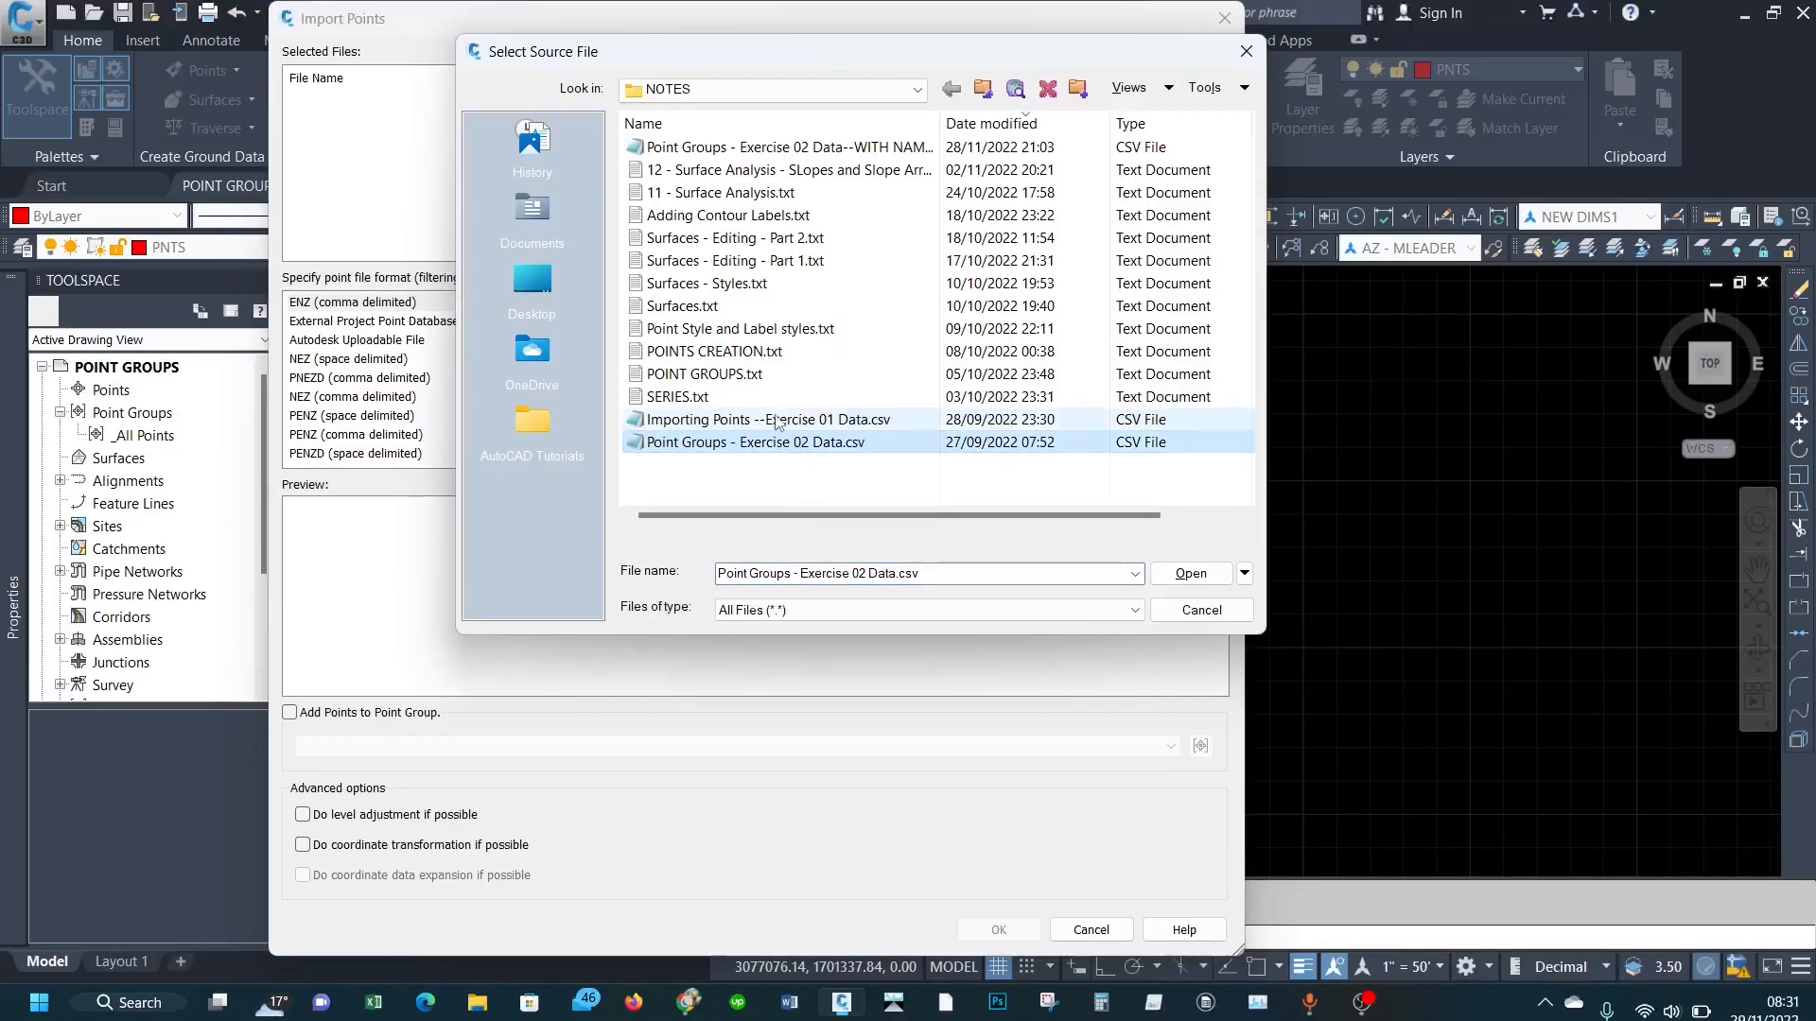
click(1192, 577)
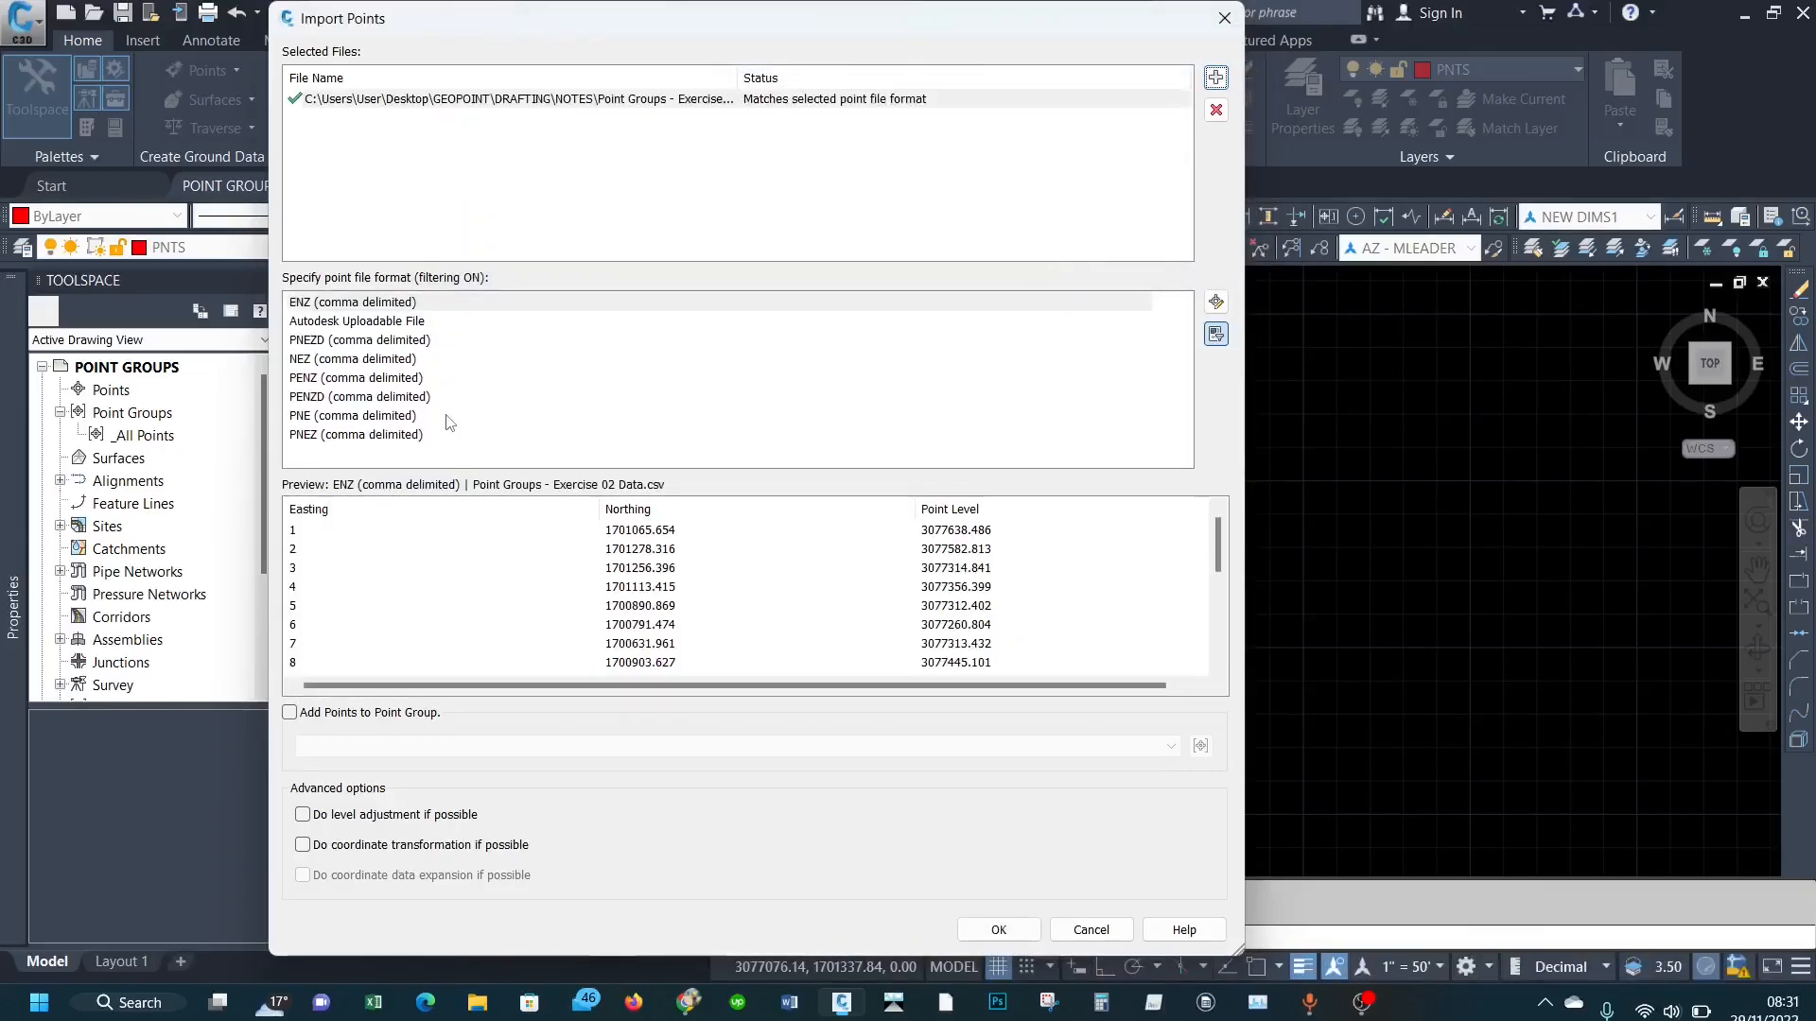
Step: Choose the PNEZD (comma delimited) point file format and look through the previewed point data
click(341, 341)
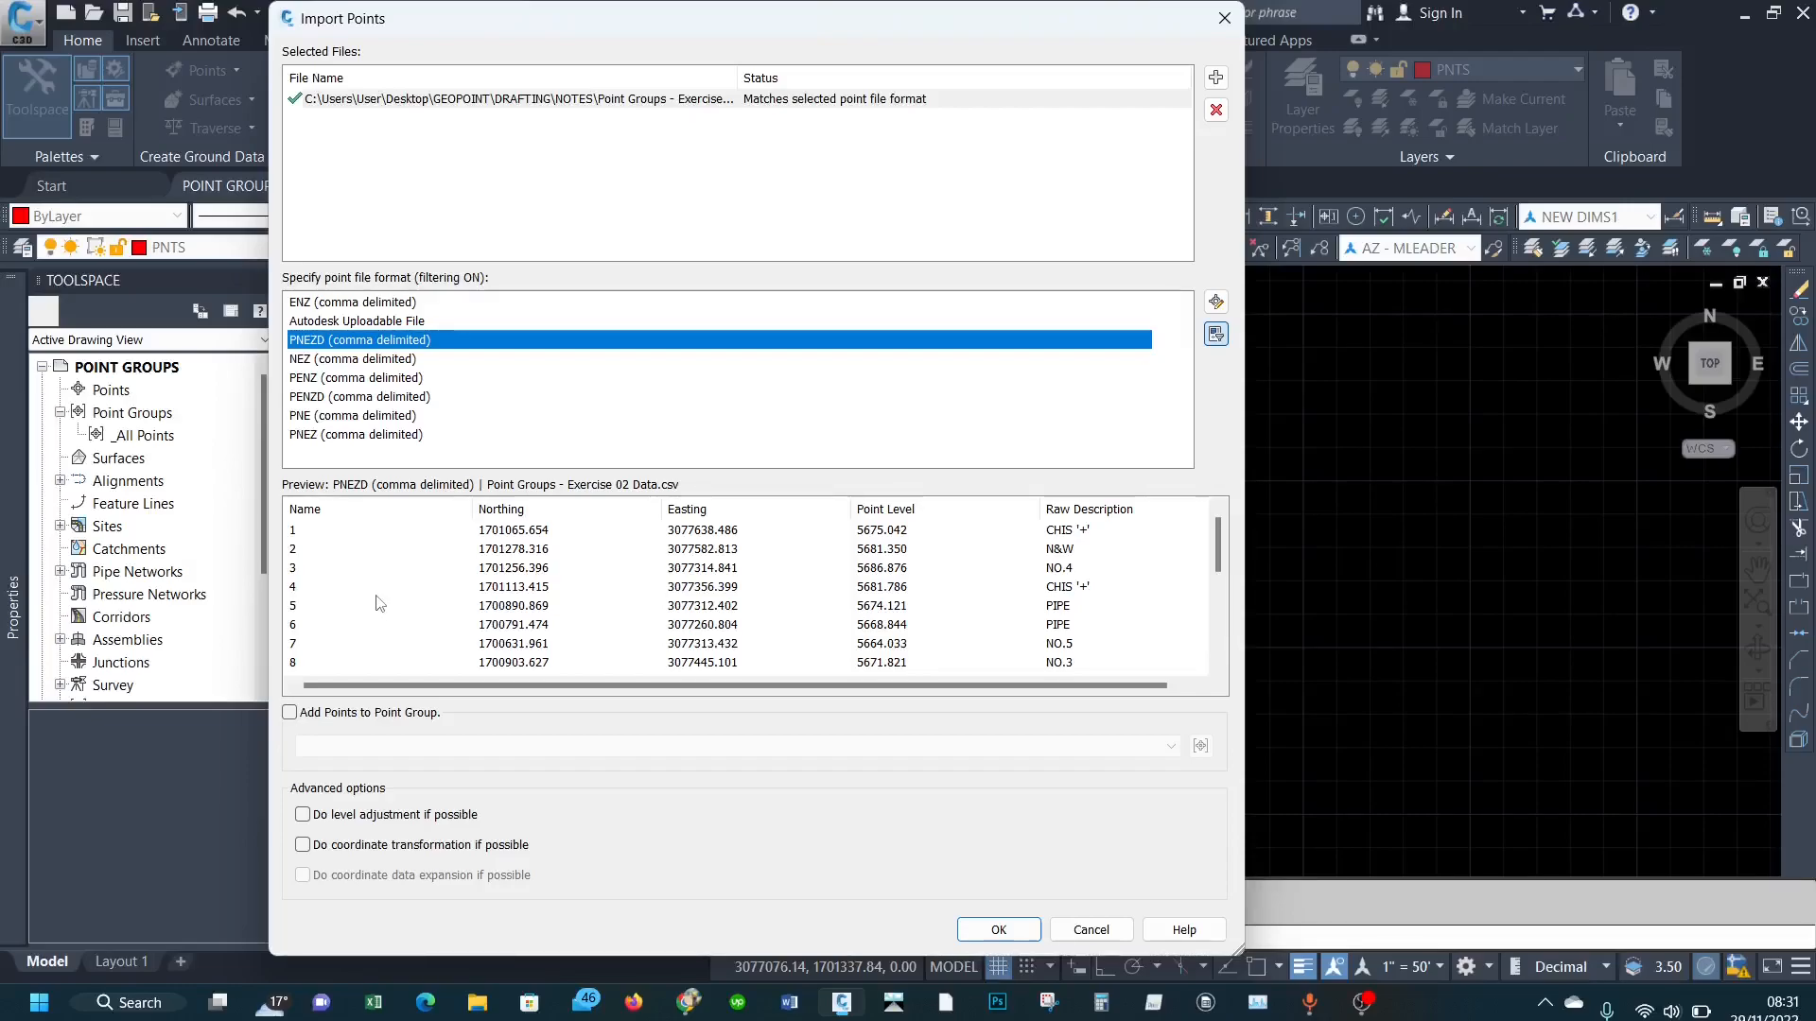
scroll(360, 546, down, 10)
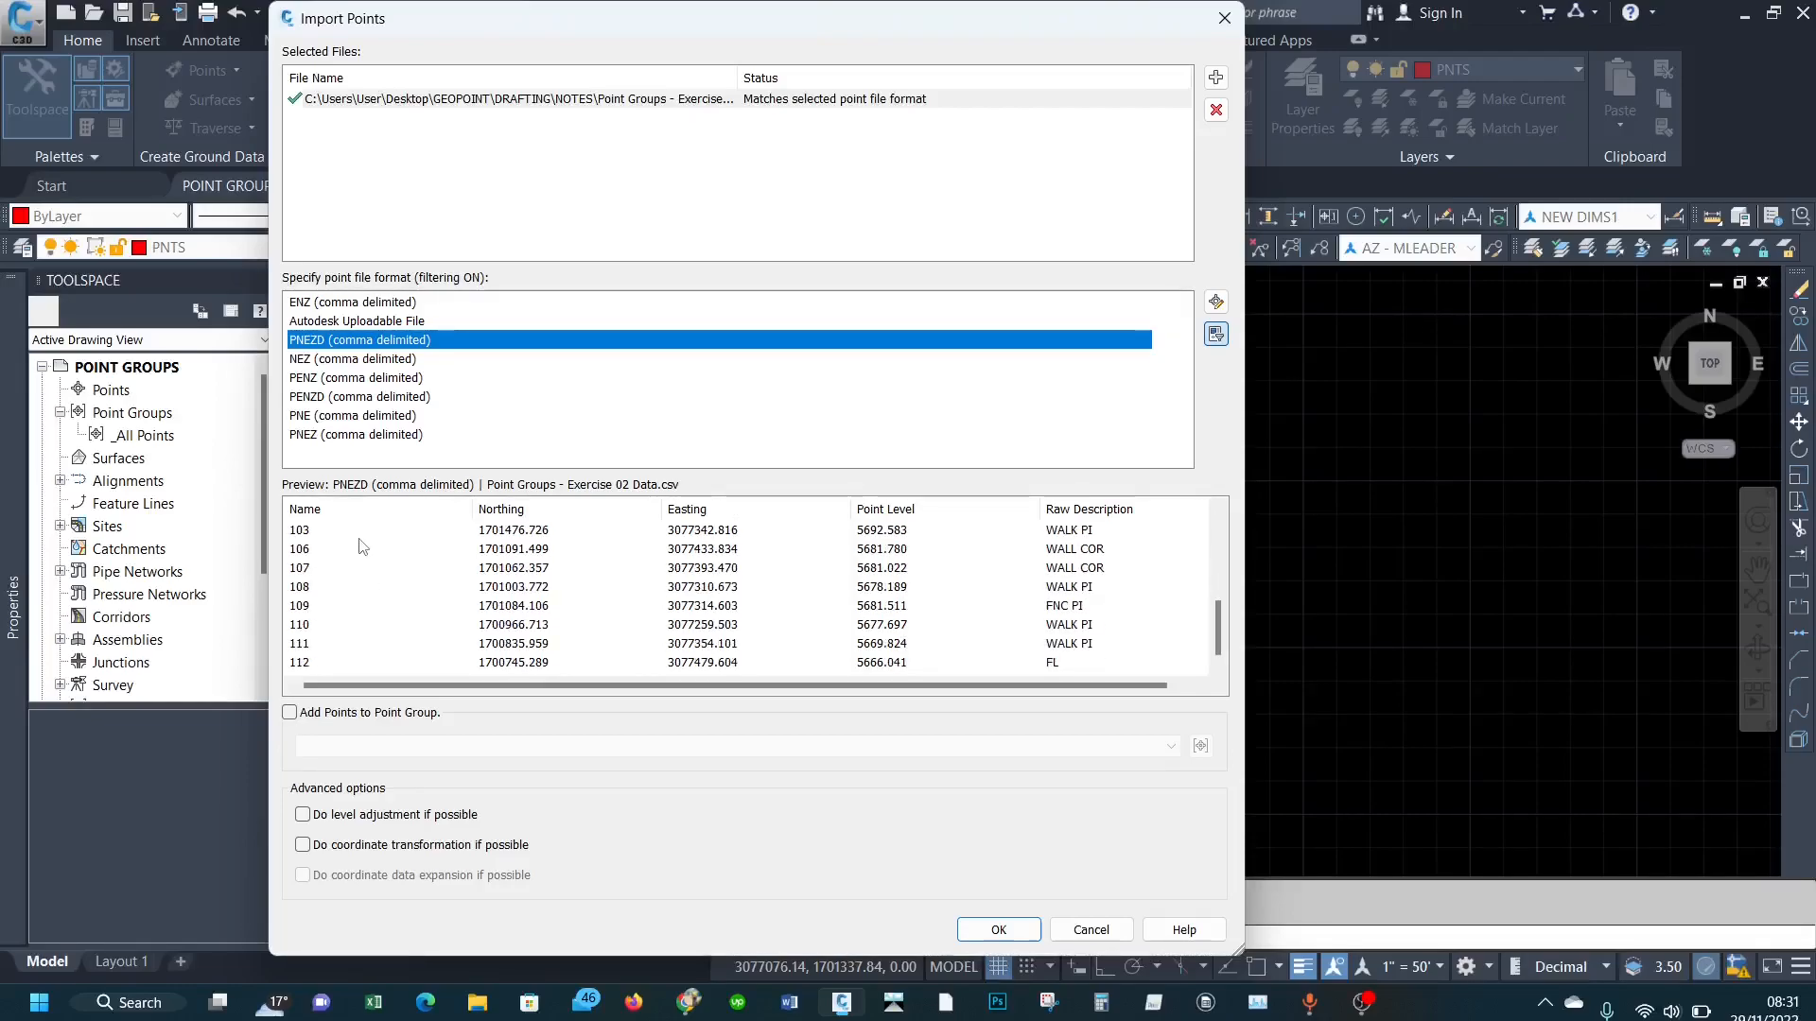
scroll(364, 575, up, 10)
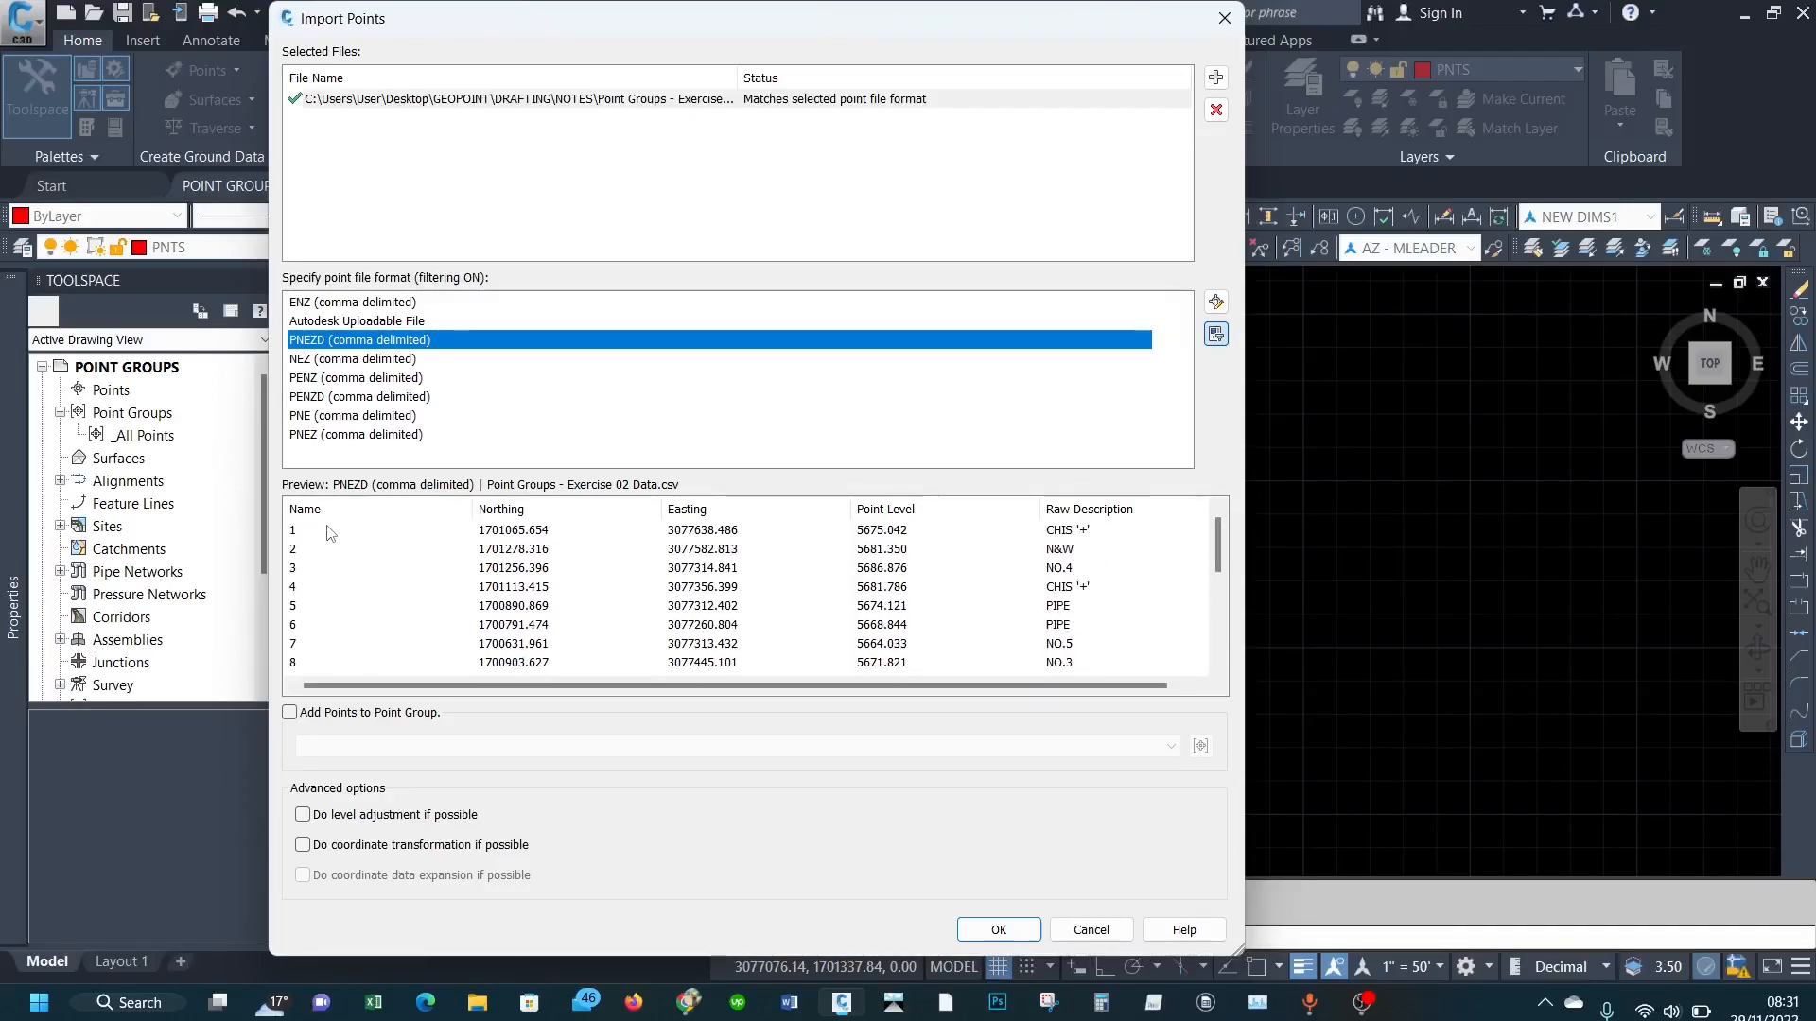
Step: Modify the PNEZD (comma delimited) point file format so that its first column is read as Point Number
click(1216, 302)
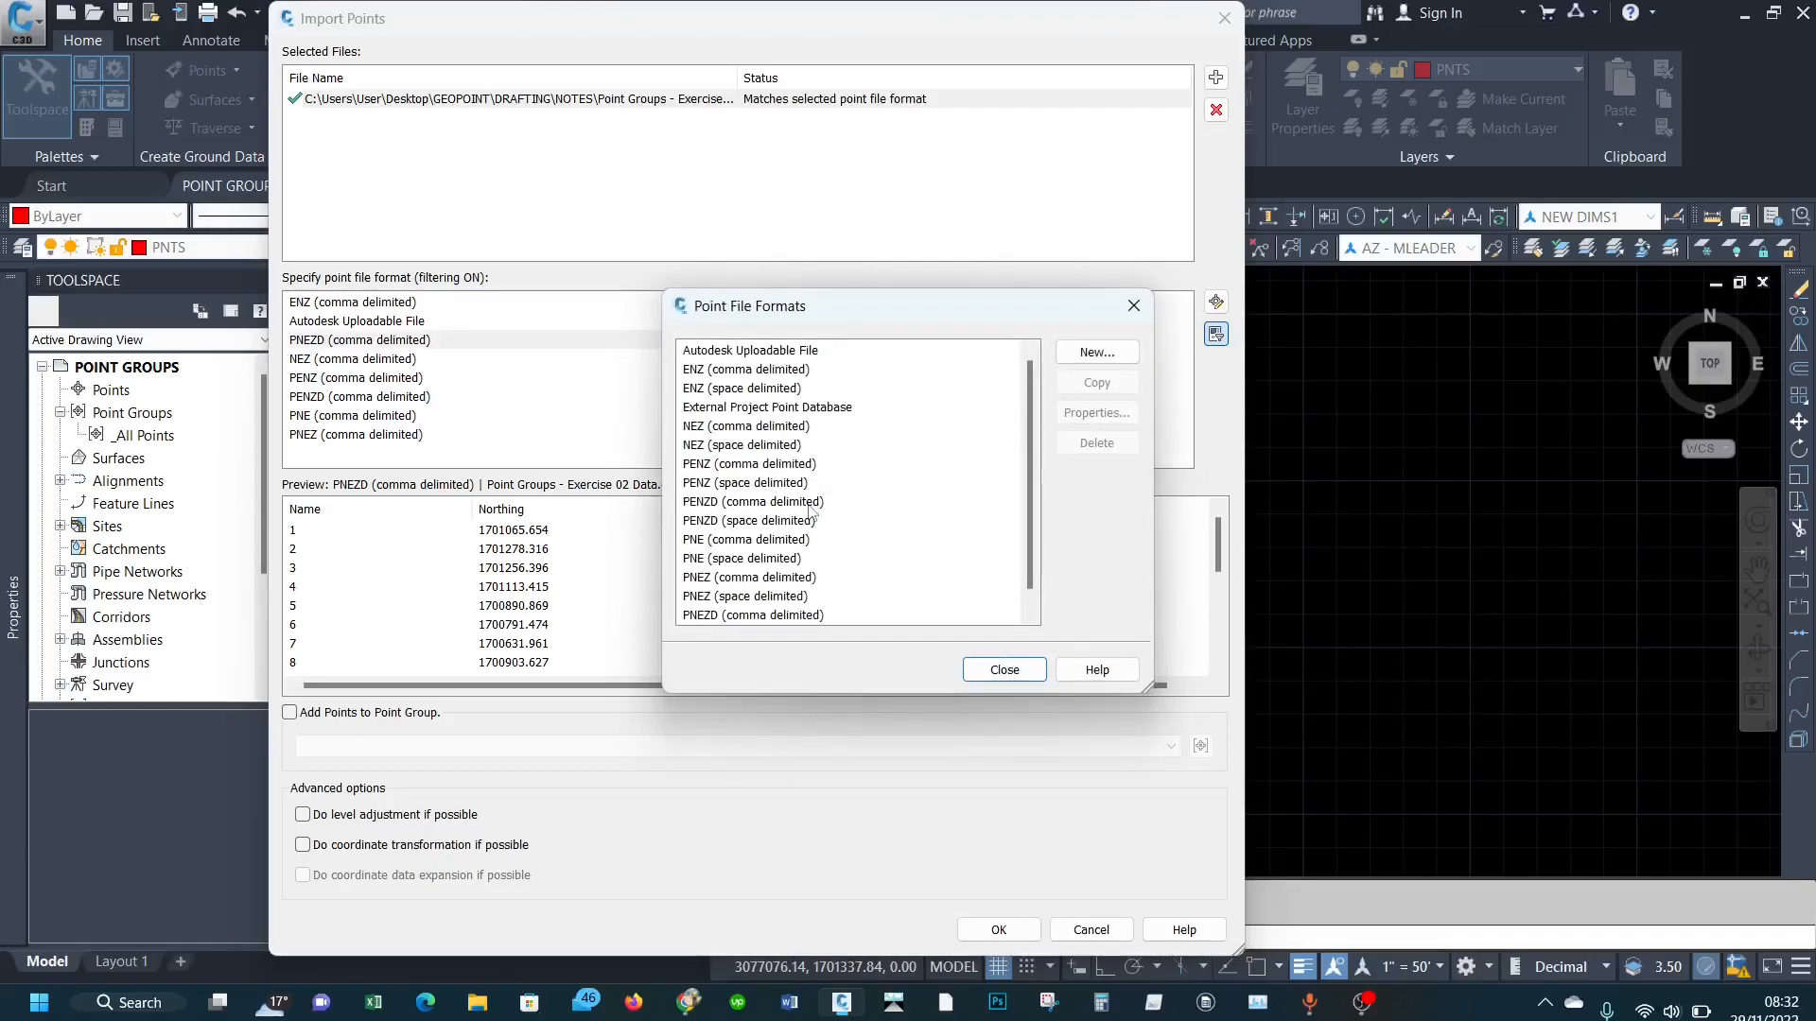
scroll(823, 515, down, 1)
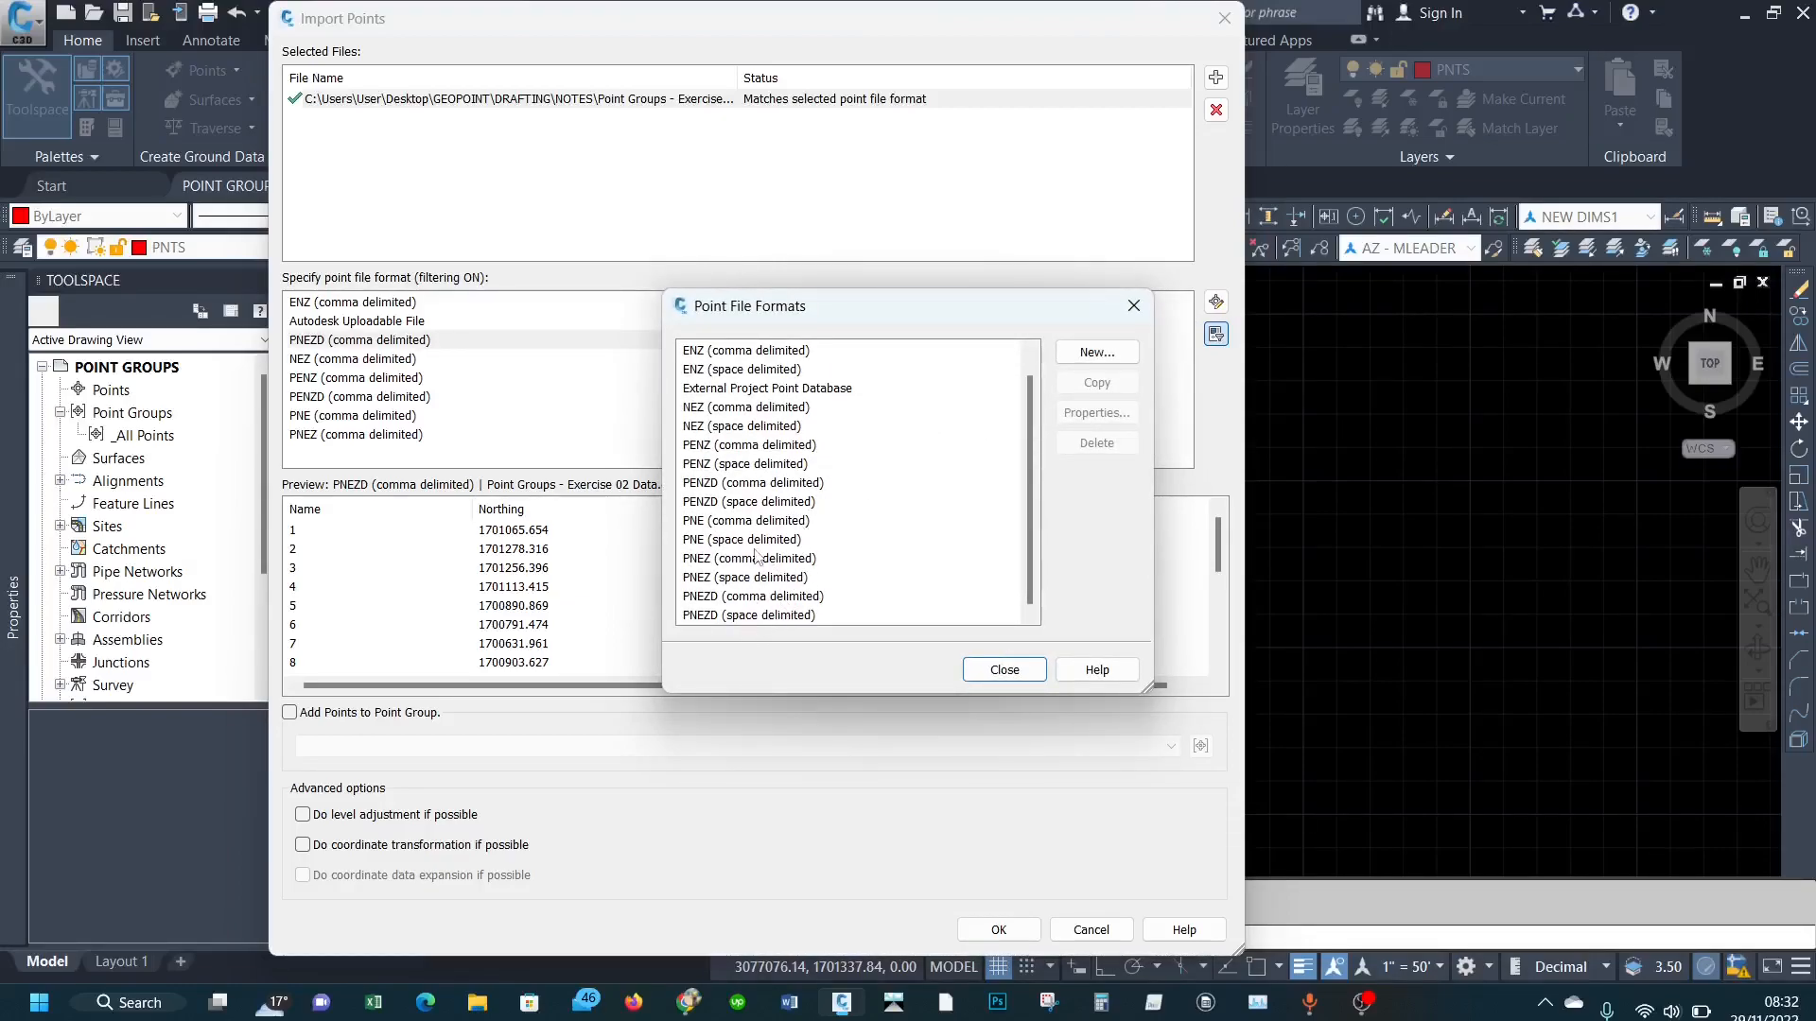
click(711, 605)
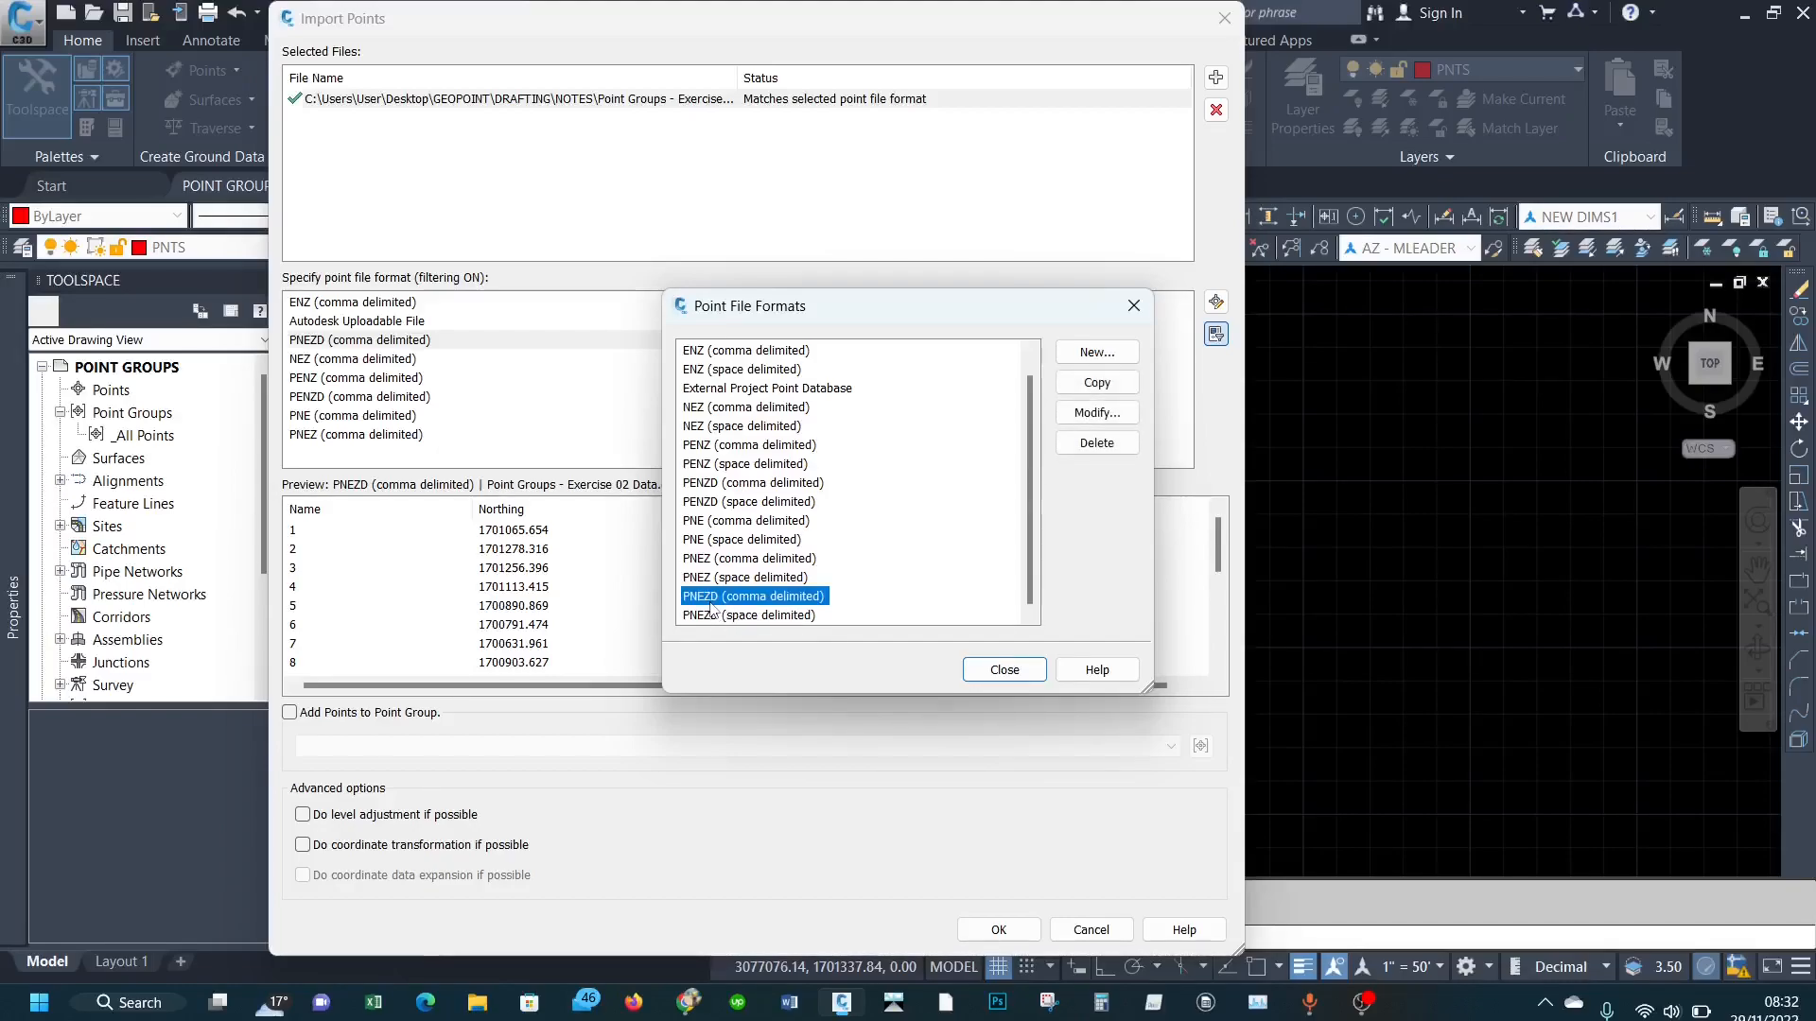
click(1098, 412)
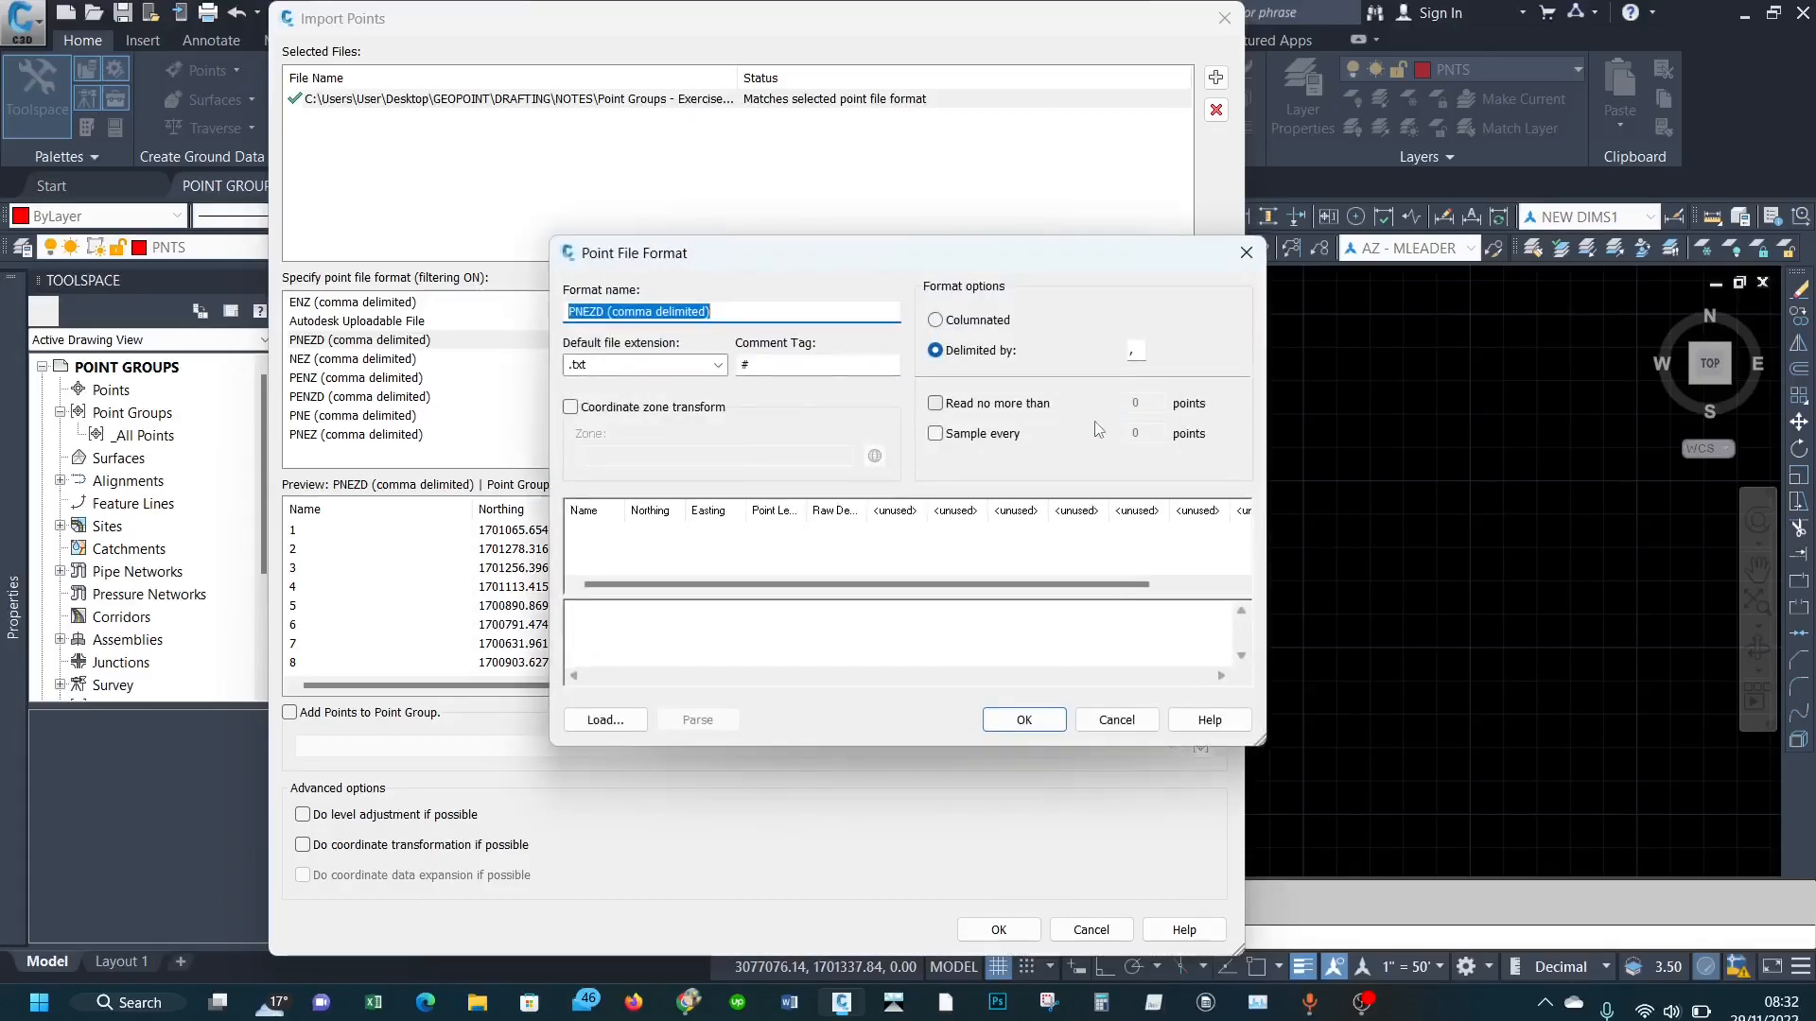
click(588, 513)
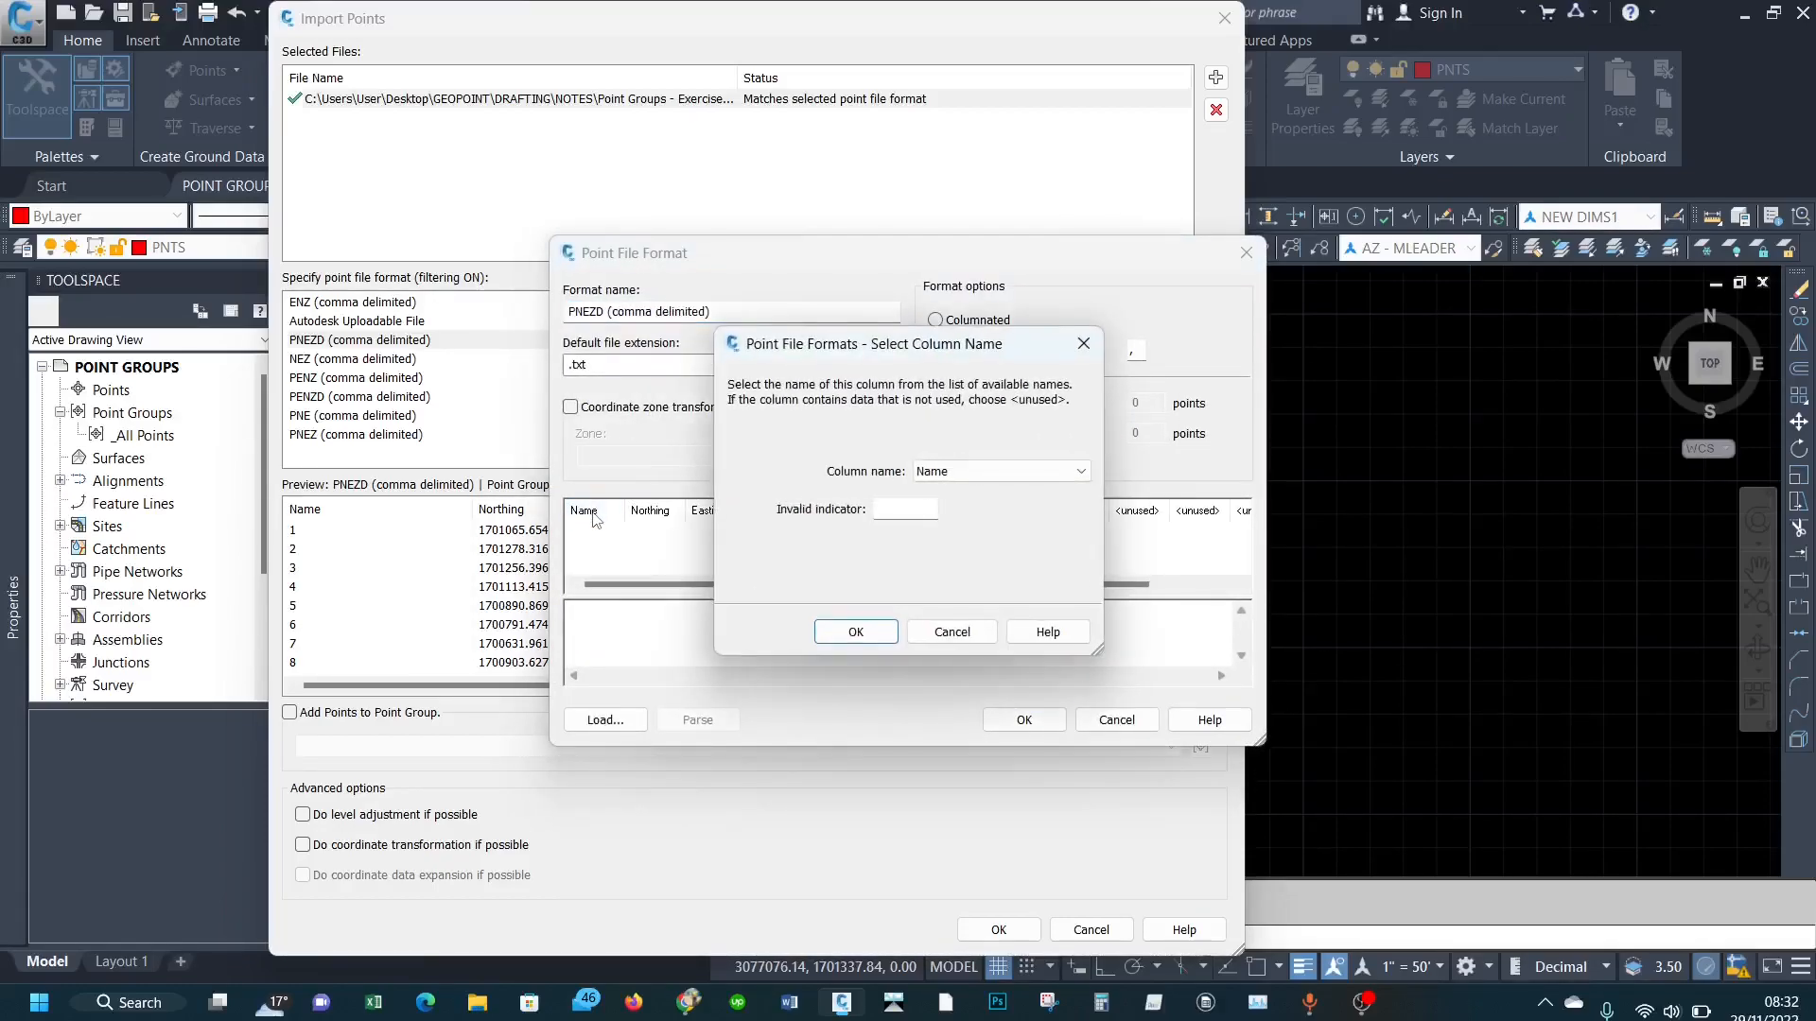
click(1003, 472)
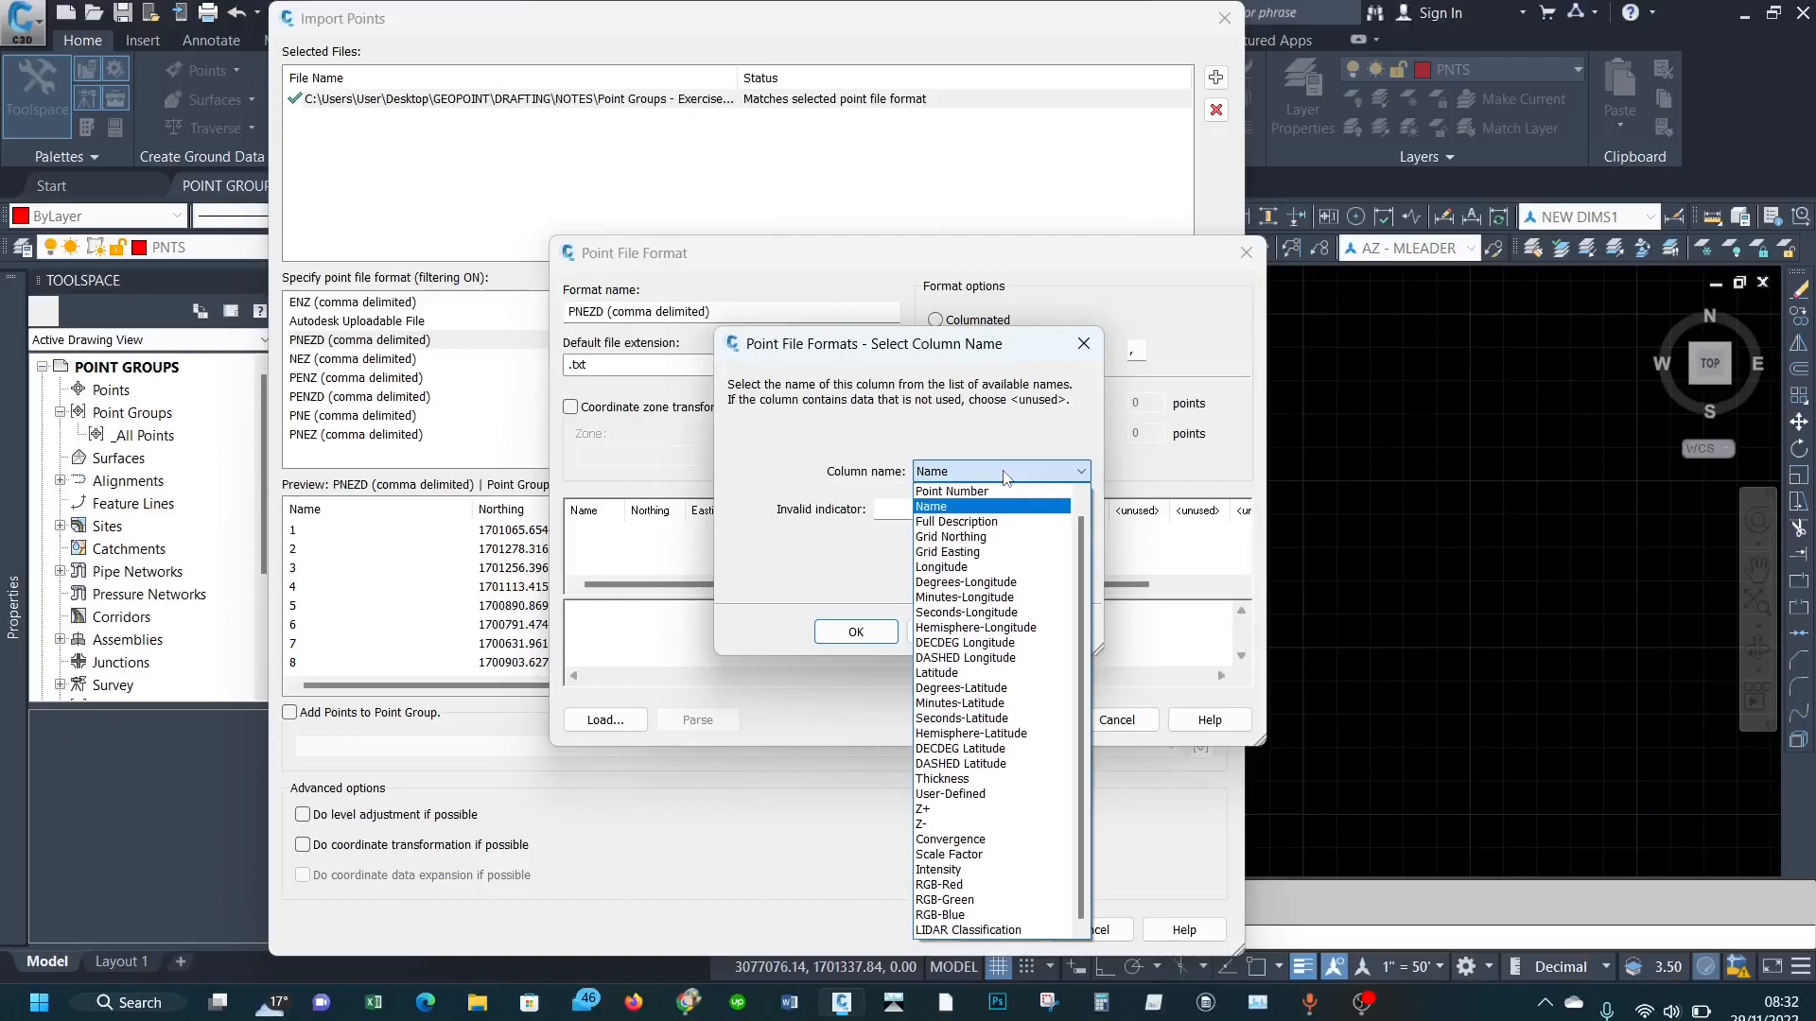
click(956, 502)
click(988, 471)
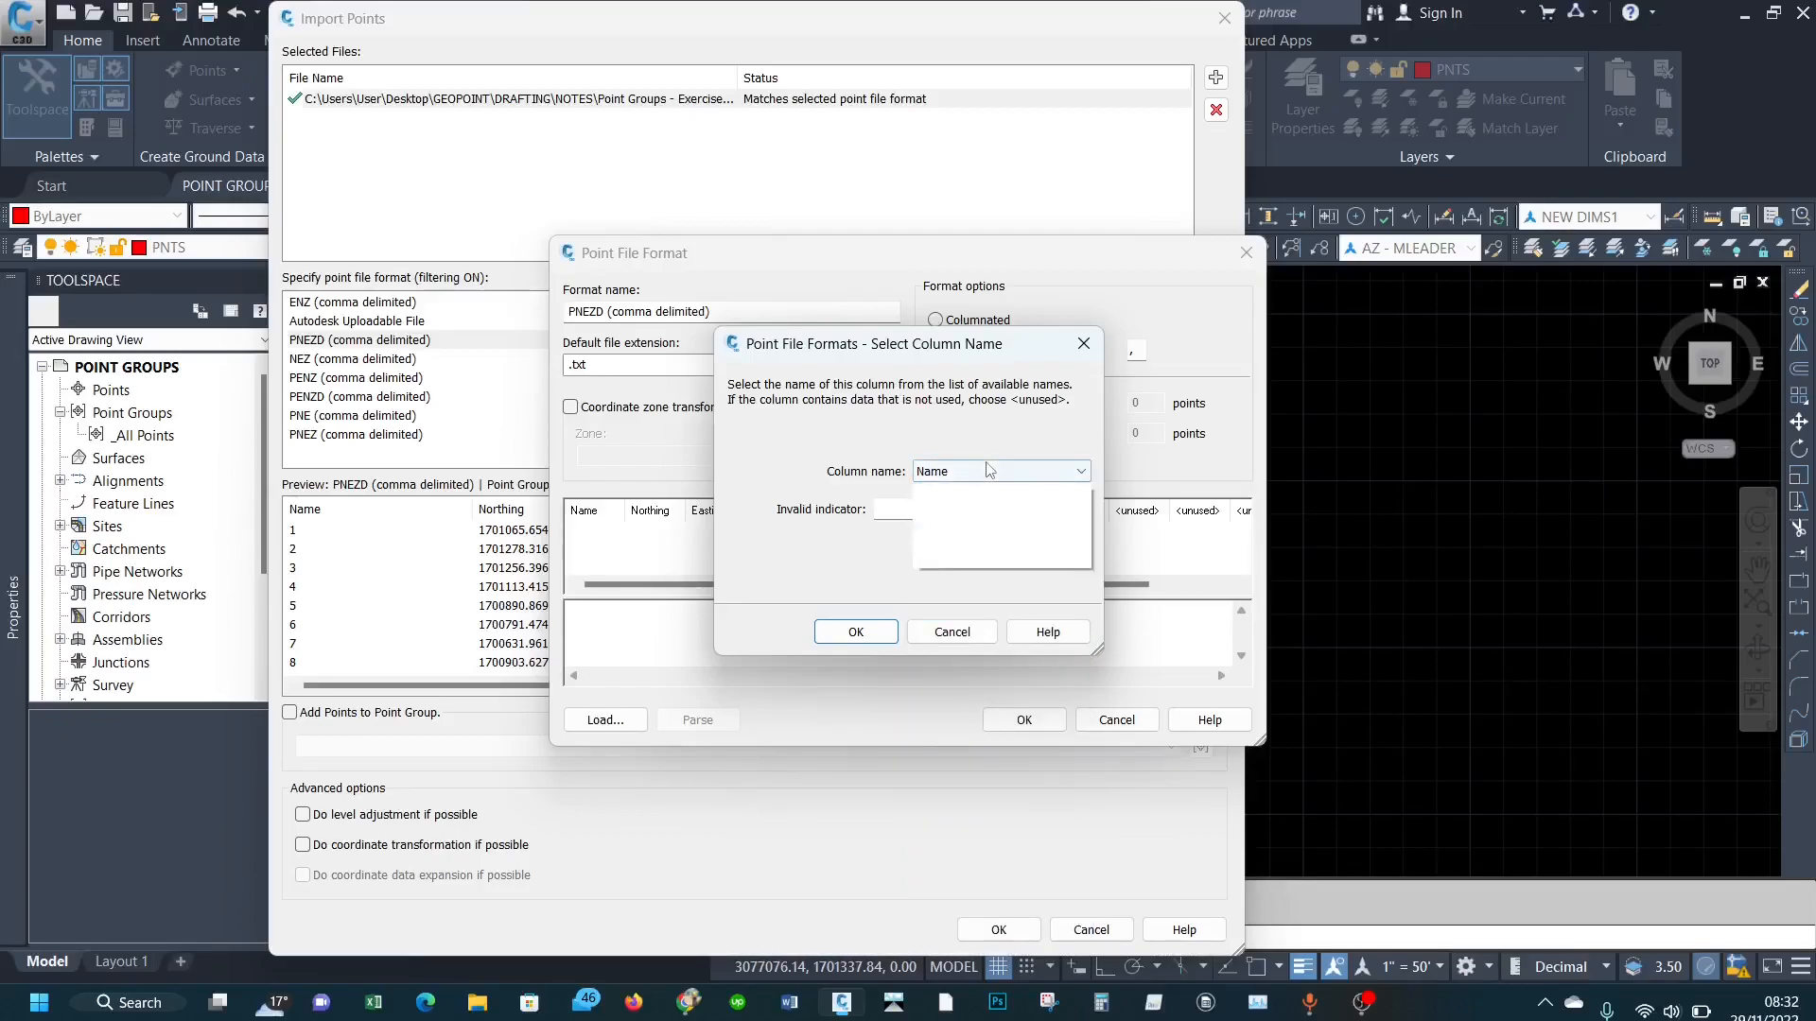
click(956, 491)
click(856, 632)
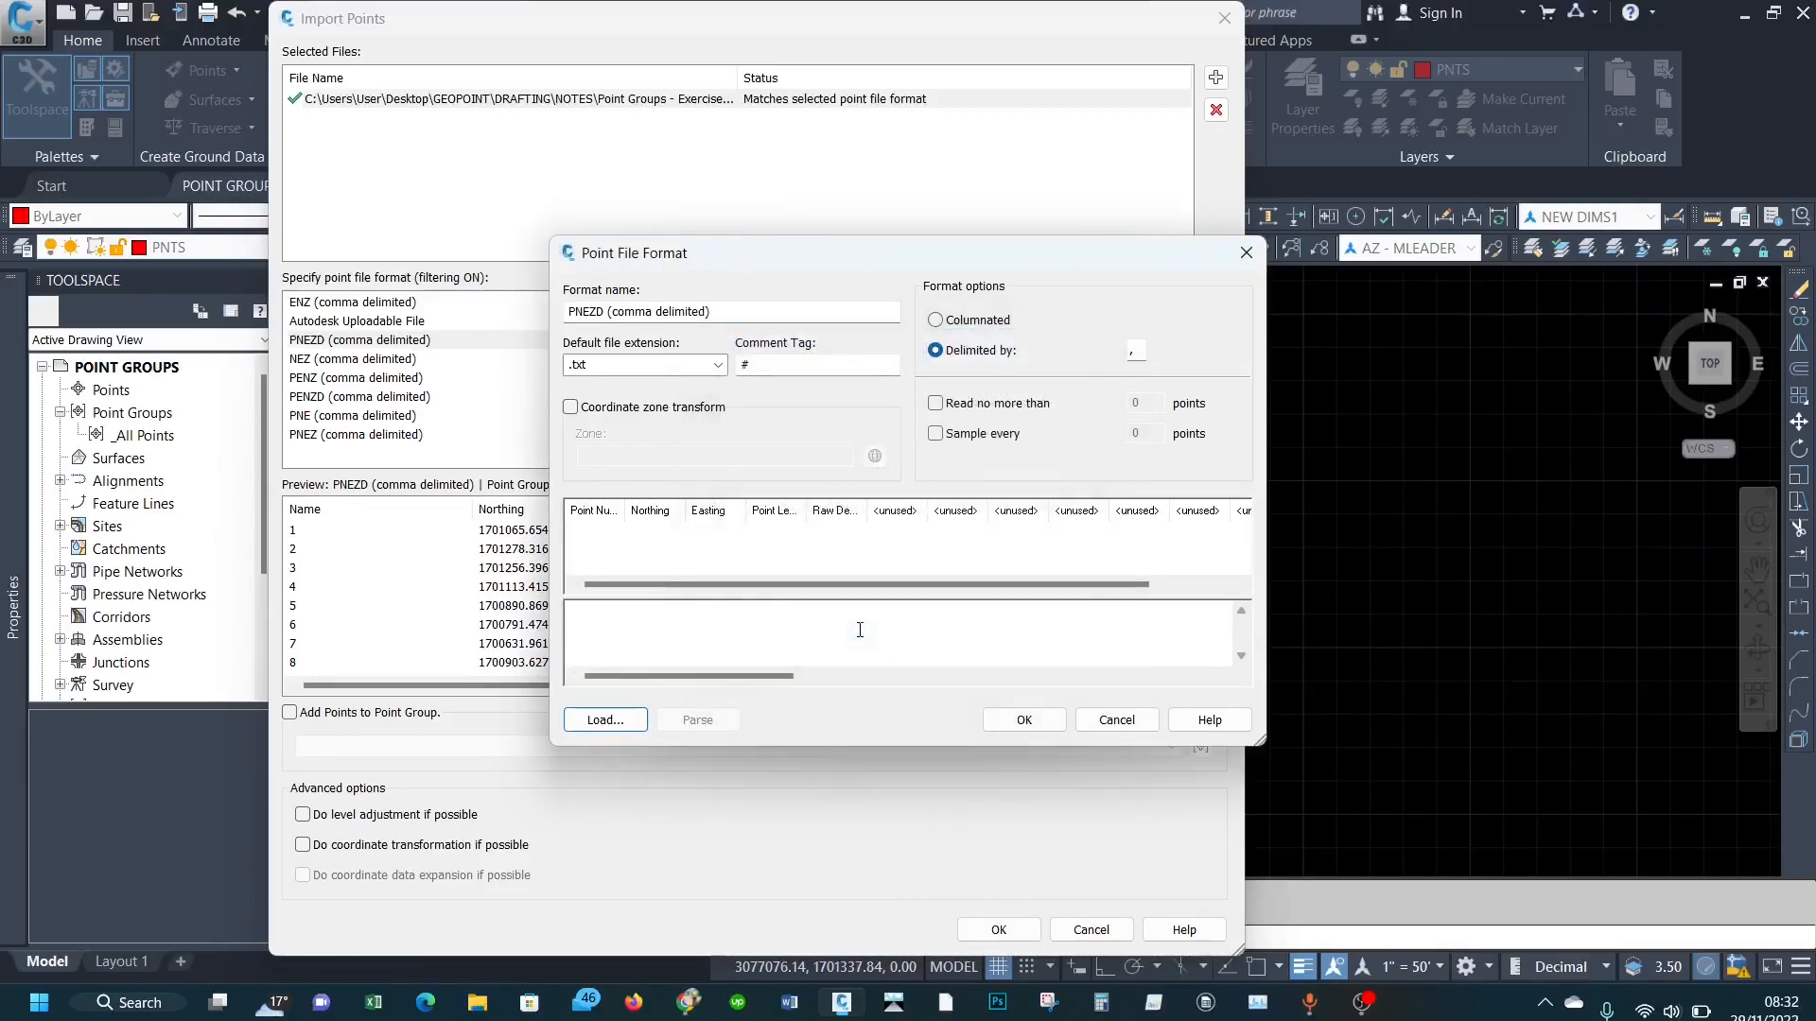
click(1018, 725)
click(1004, 670)
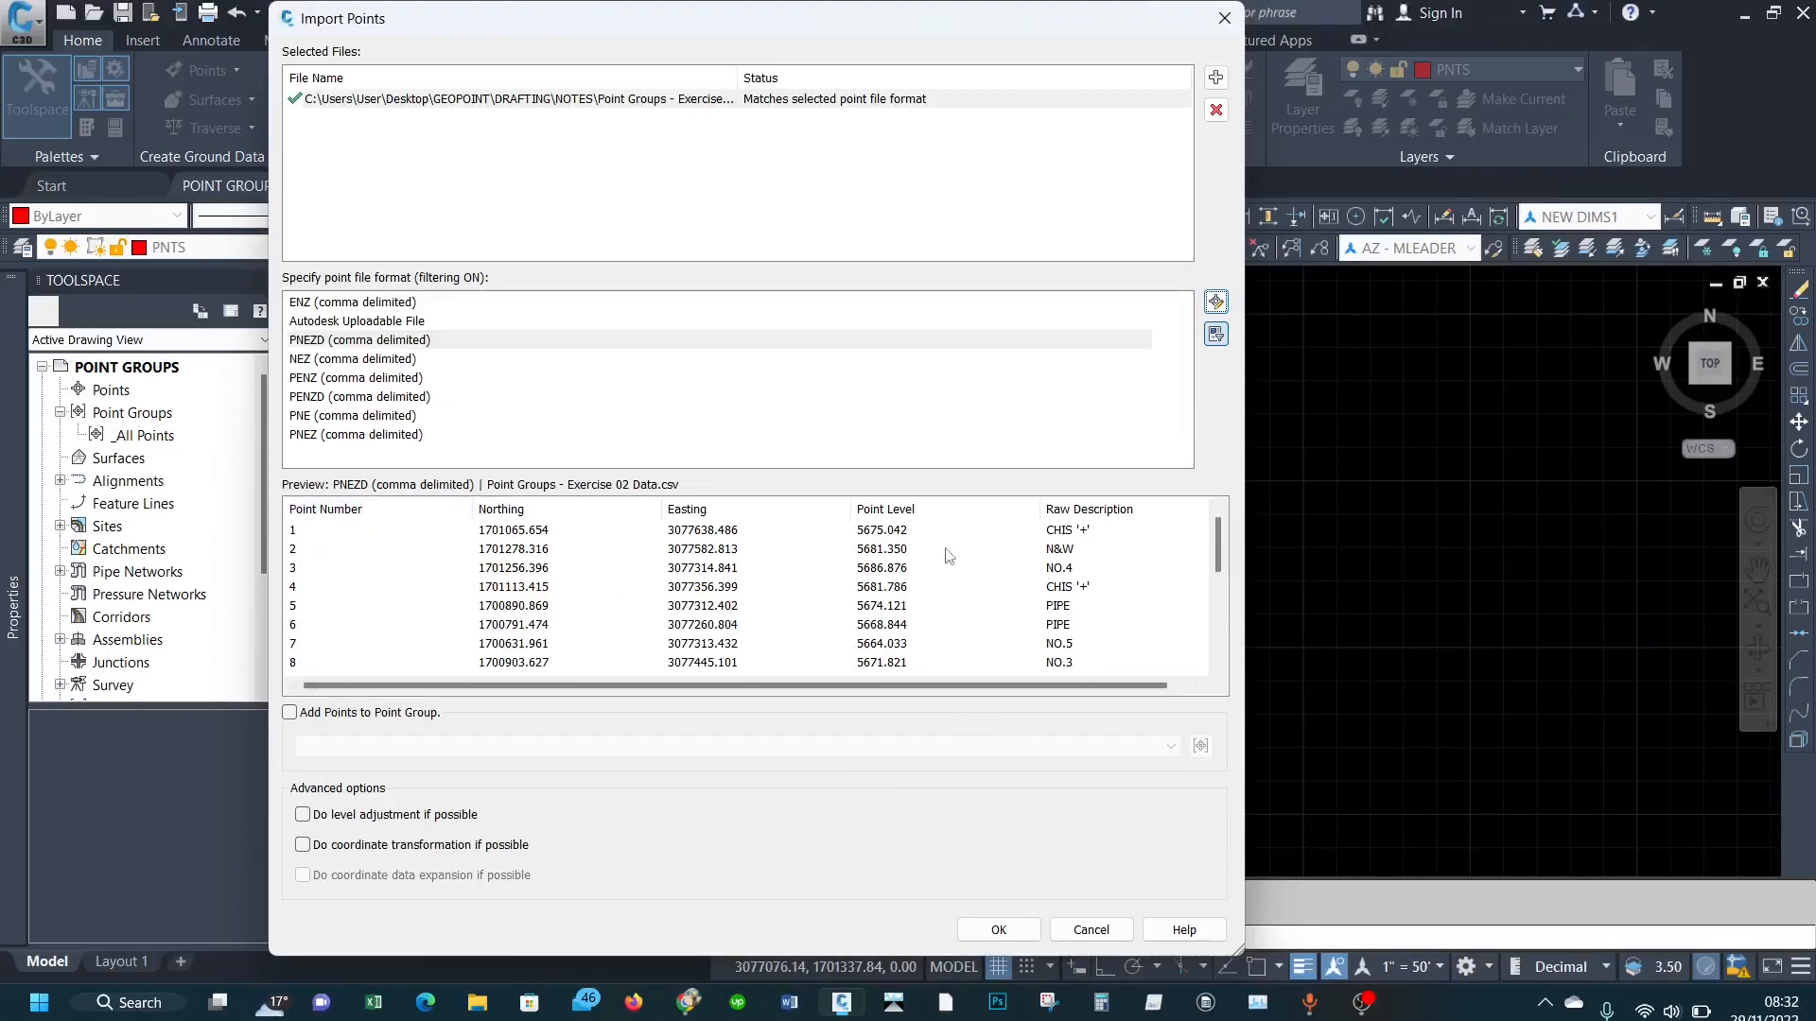
Step: Import the points from the CSV file into the drawing and inspect them in the model
click(999, 930)
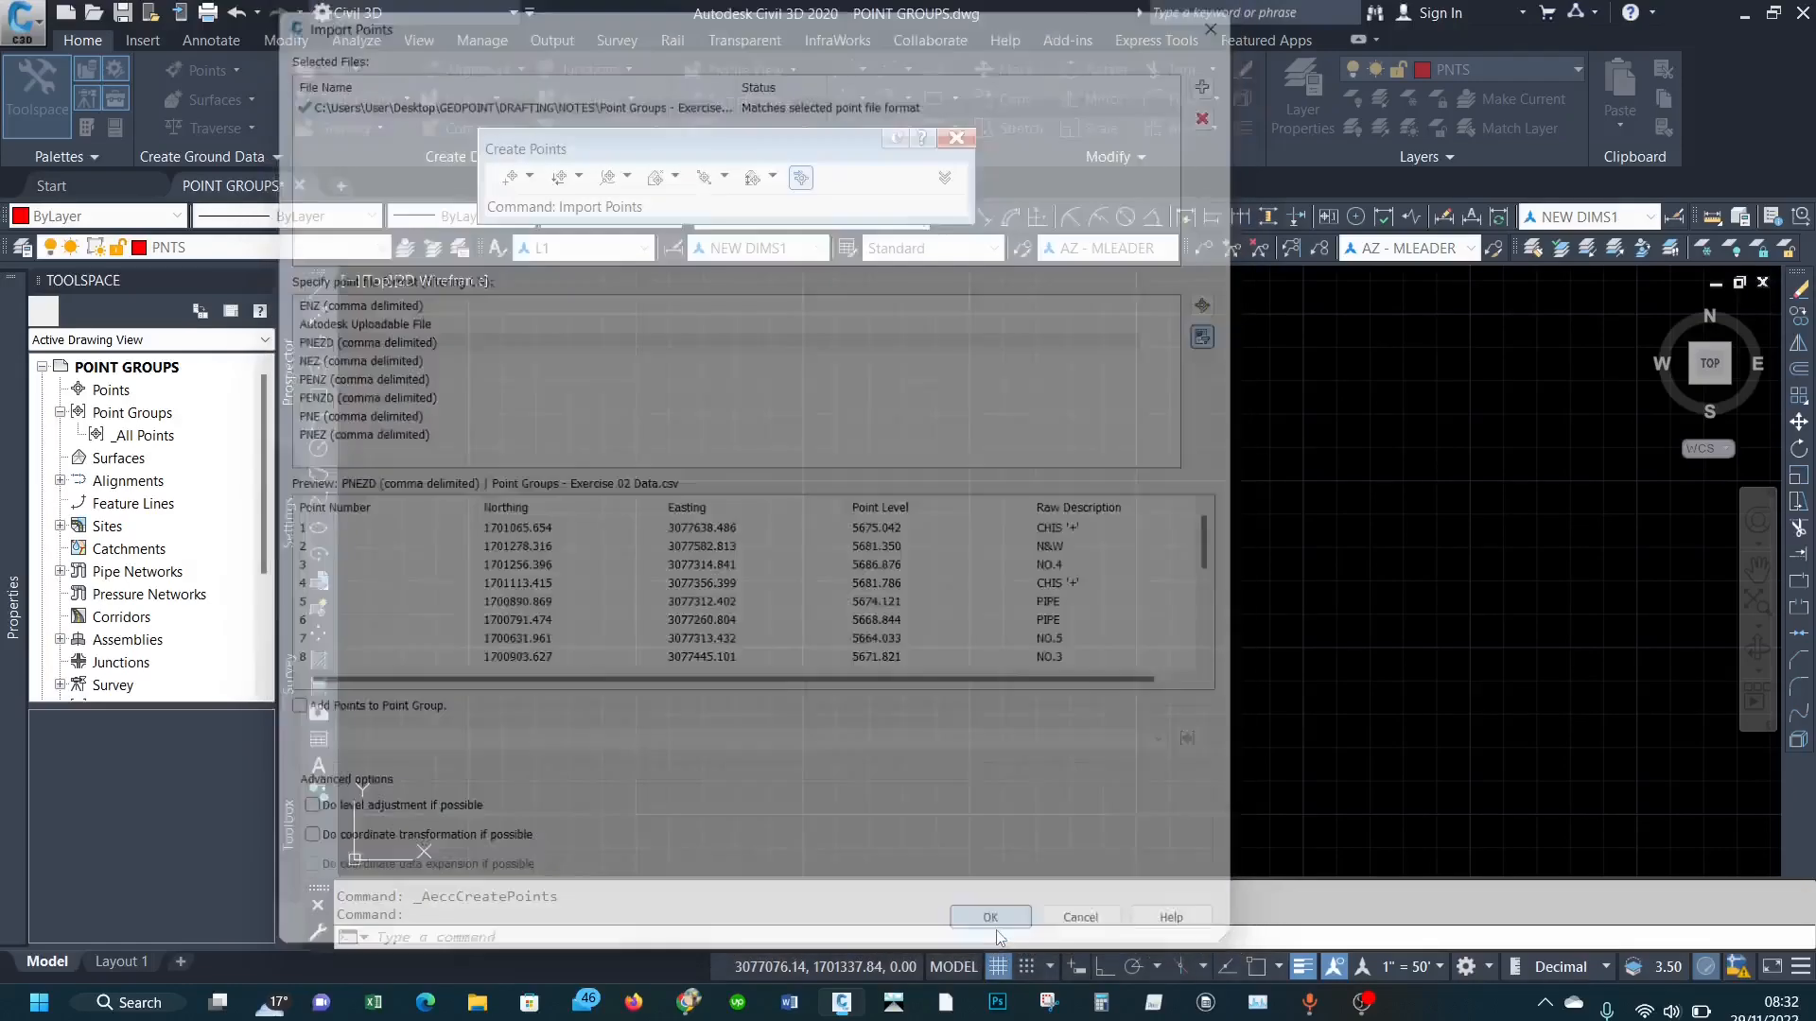
scroll(809, 496, up, 5)
scroll(808, 495, up, 4)
scroll(908, 462, down, 6)
scroll(926, 685, up, 2)
scroll(810, 559, up, 3)
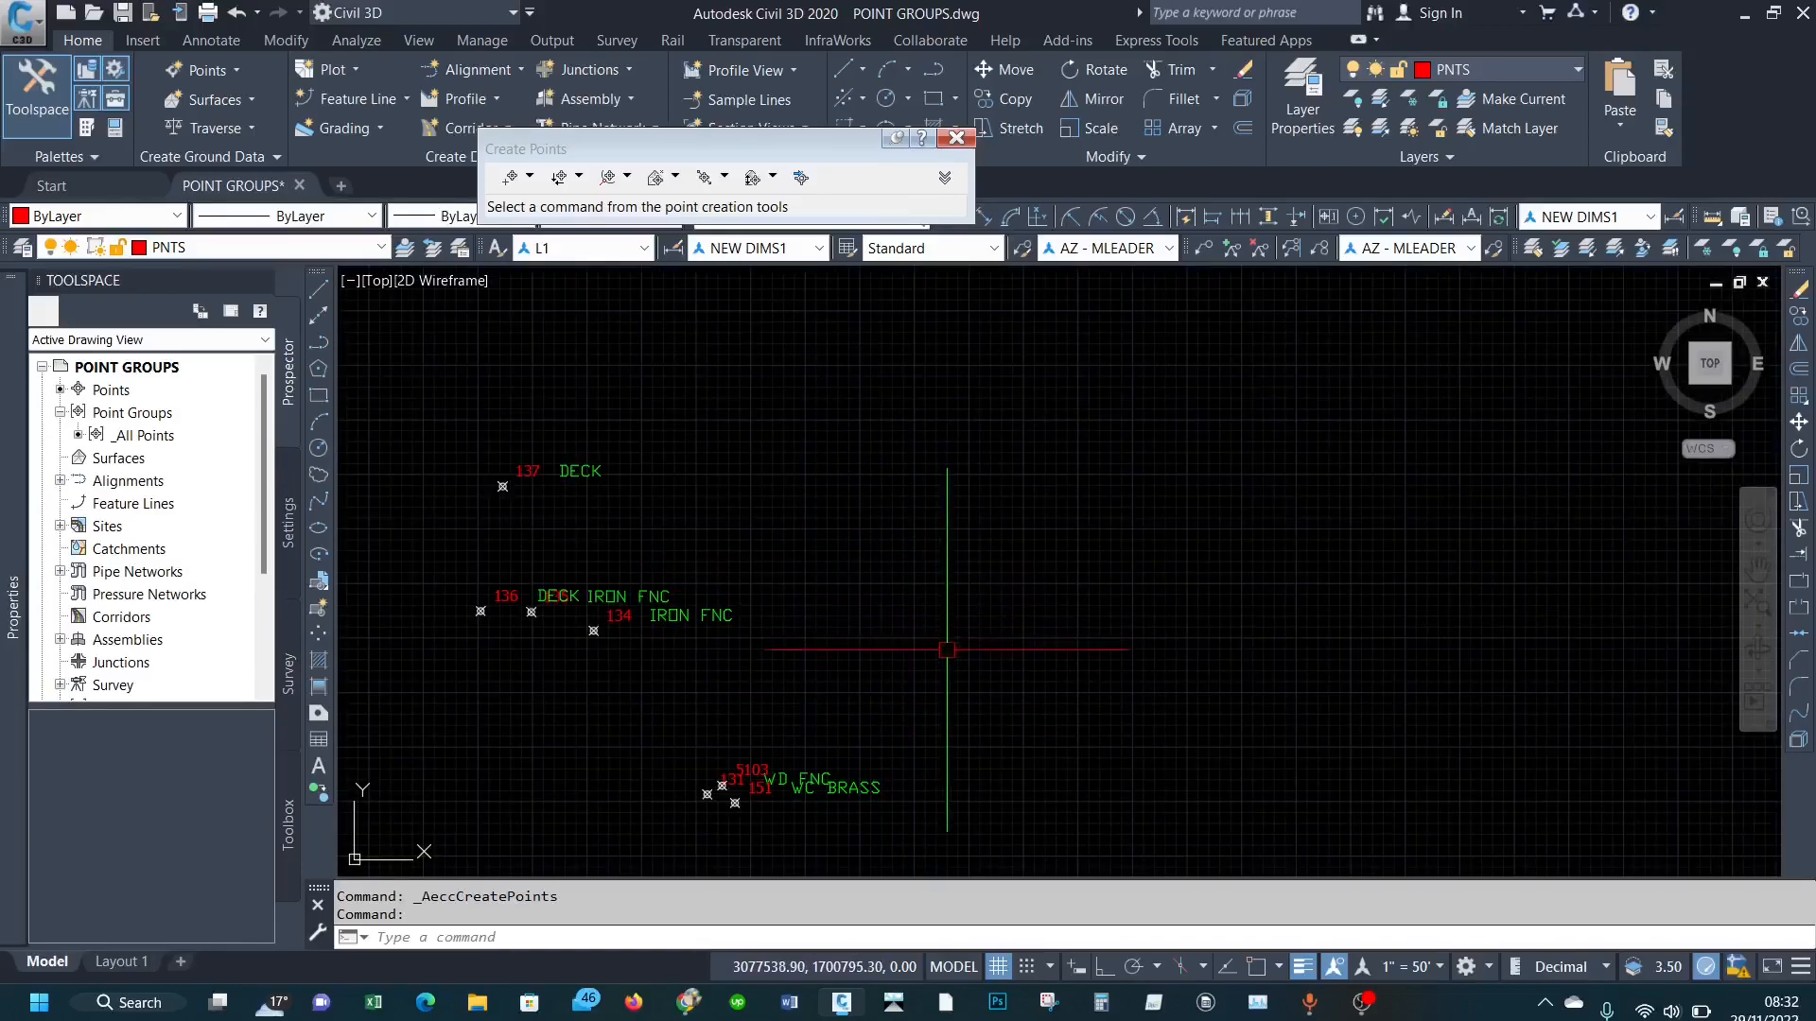
scroll(1010, 680, down, 3)
scroll(1135, 628, down, 3)
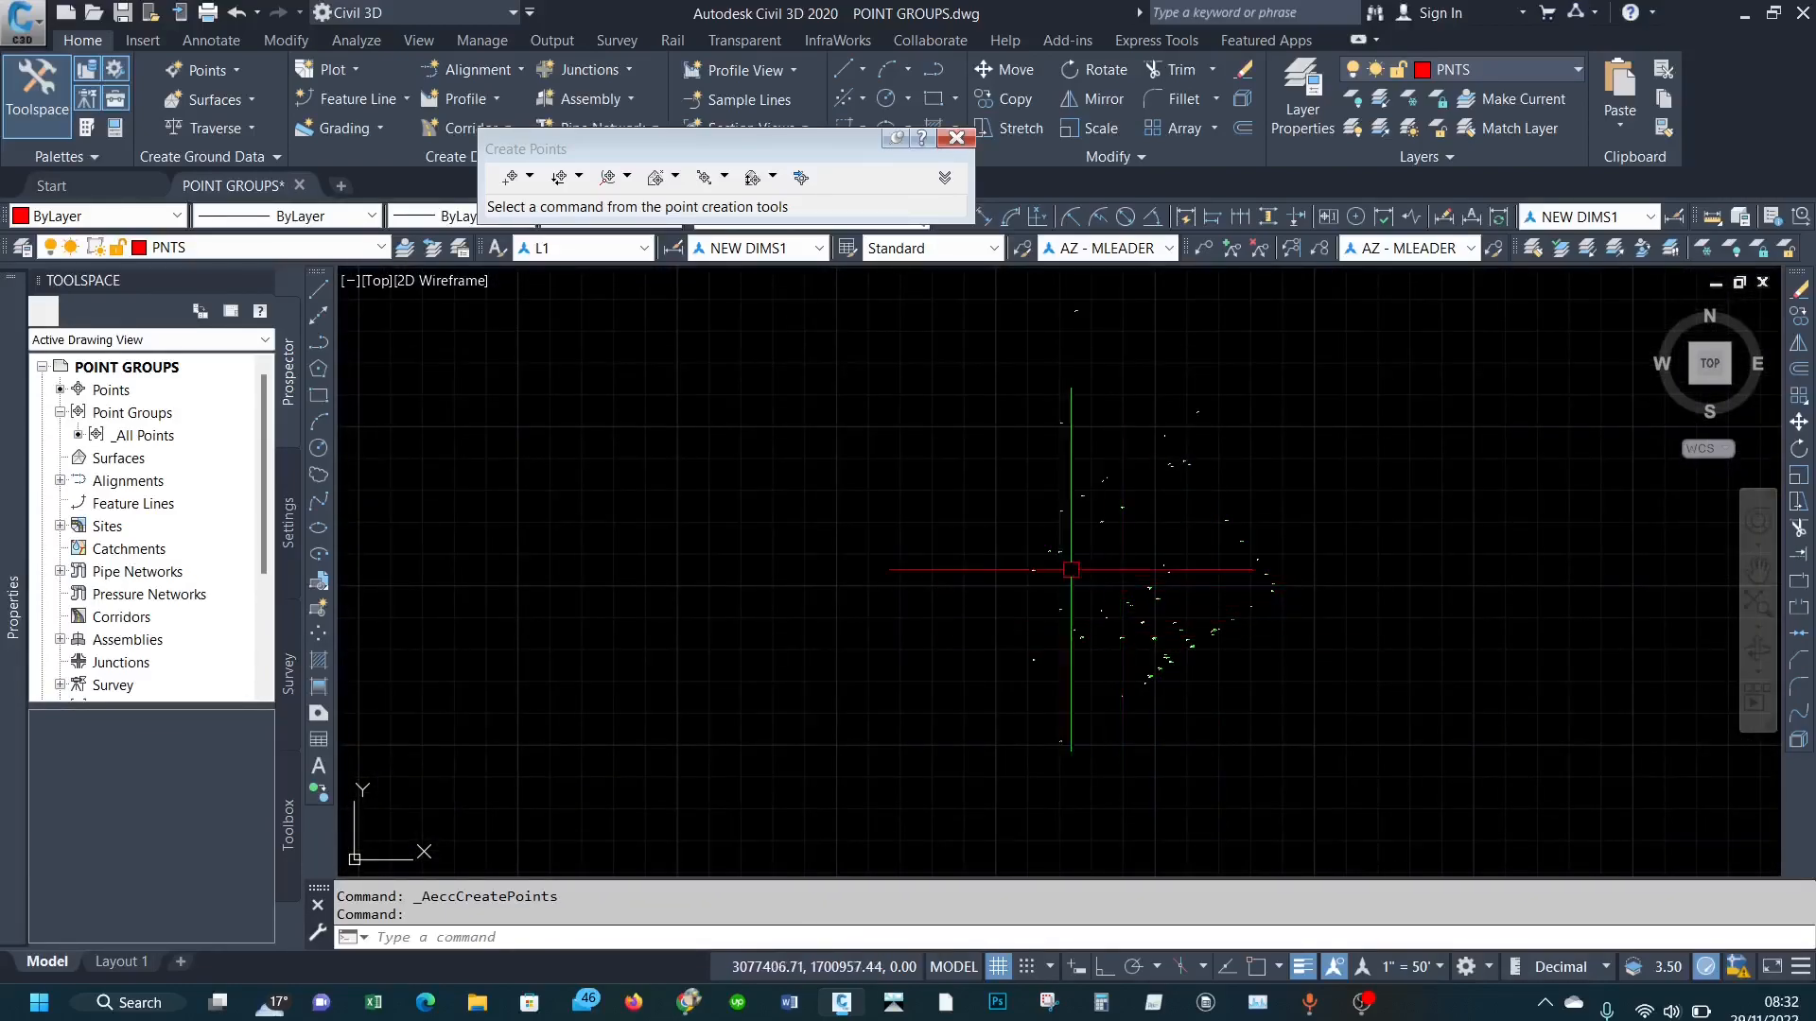
Step: List the points of the _All Points group and examine the point labels up close in the drawing
click(158, 438)
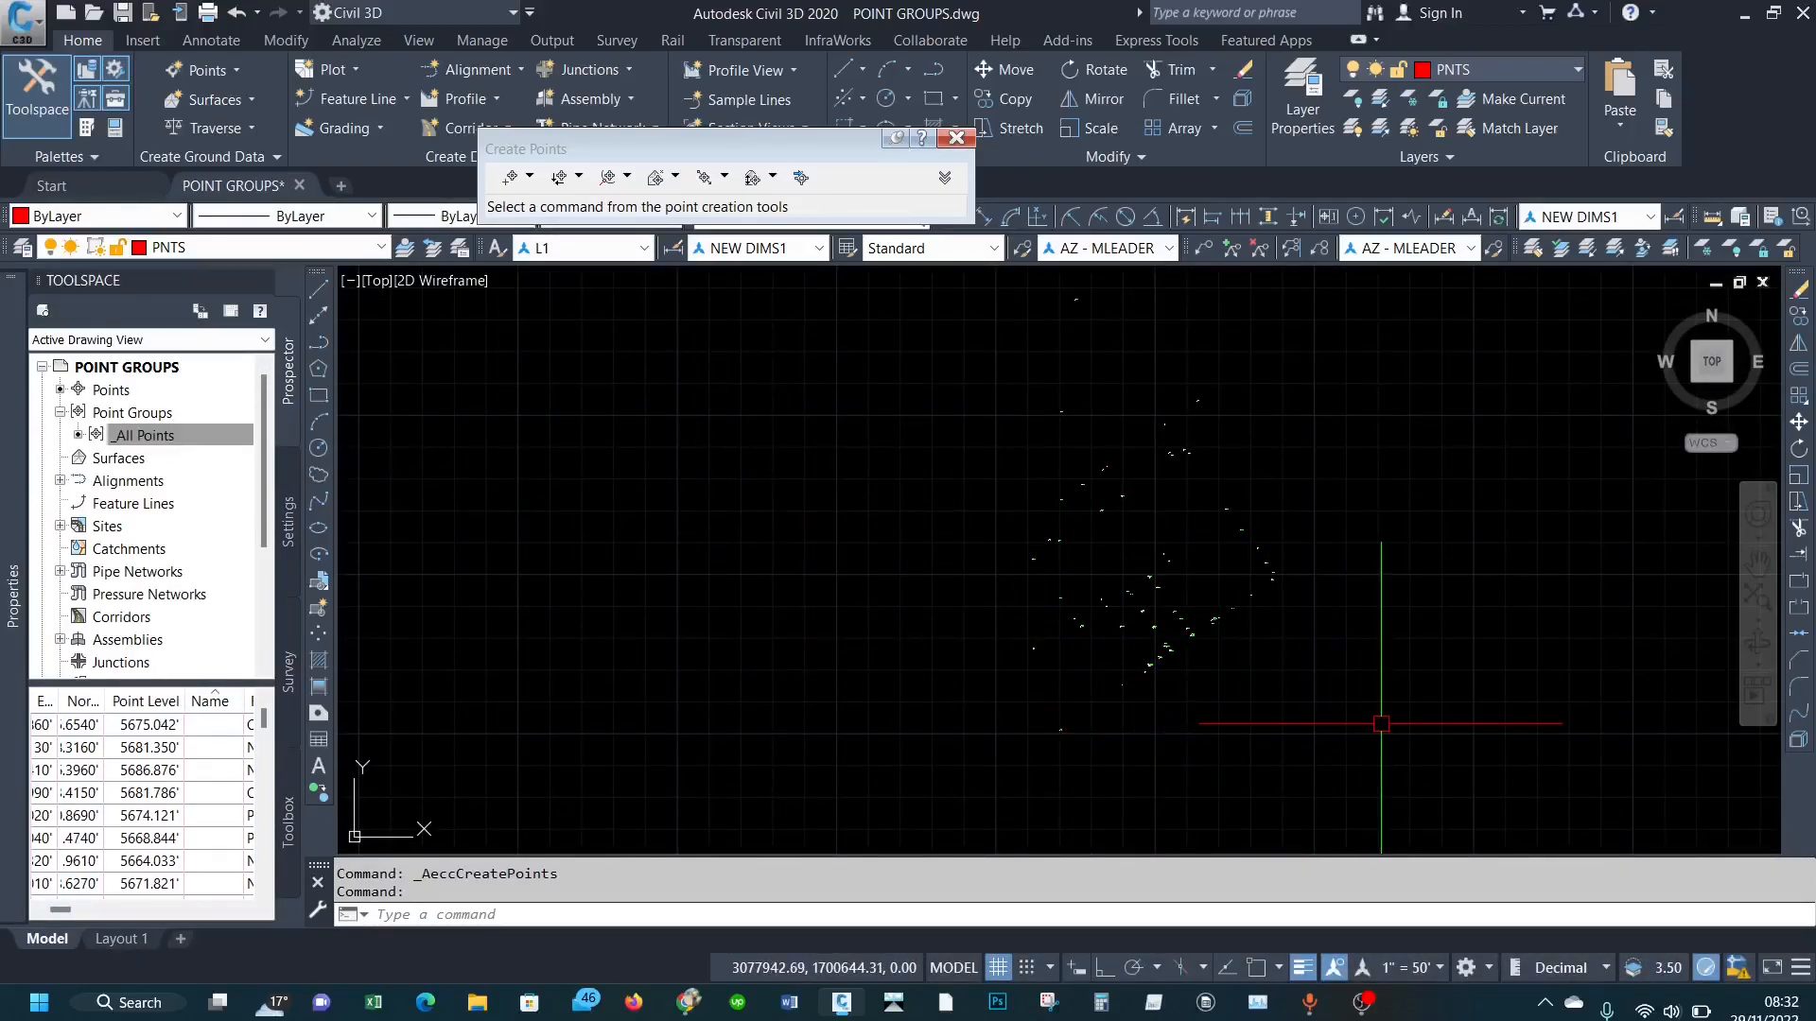
scroll(1135, 624, up, 6)
key(Escape)
scroll(1118, 622, up, 8)
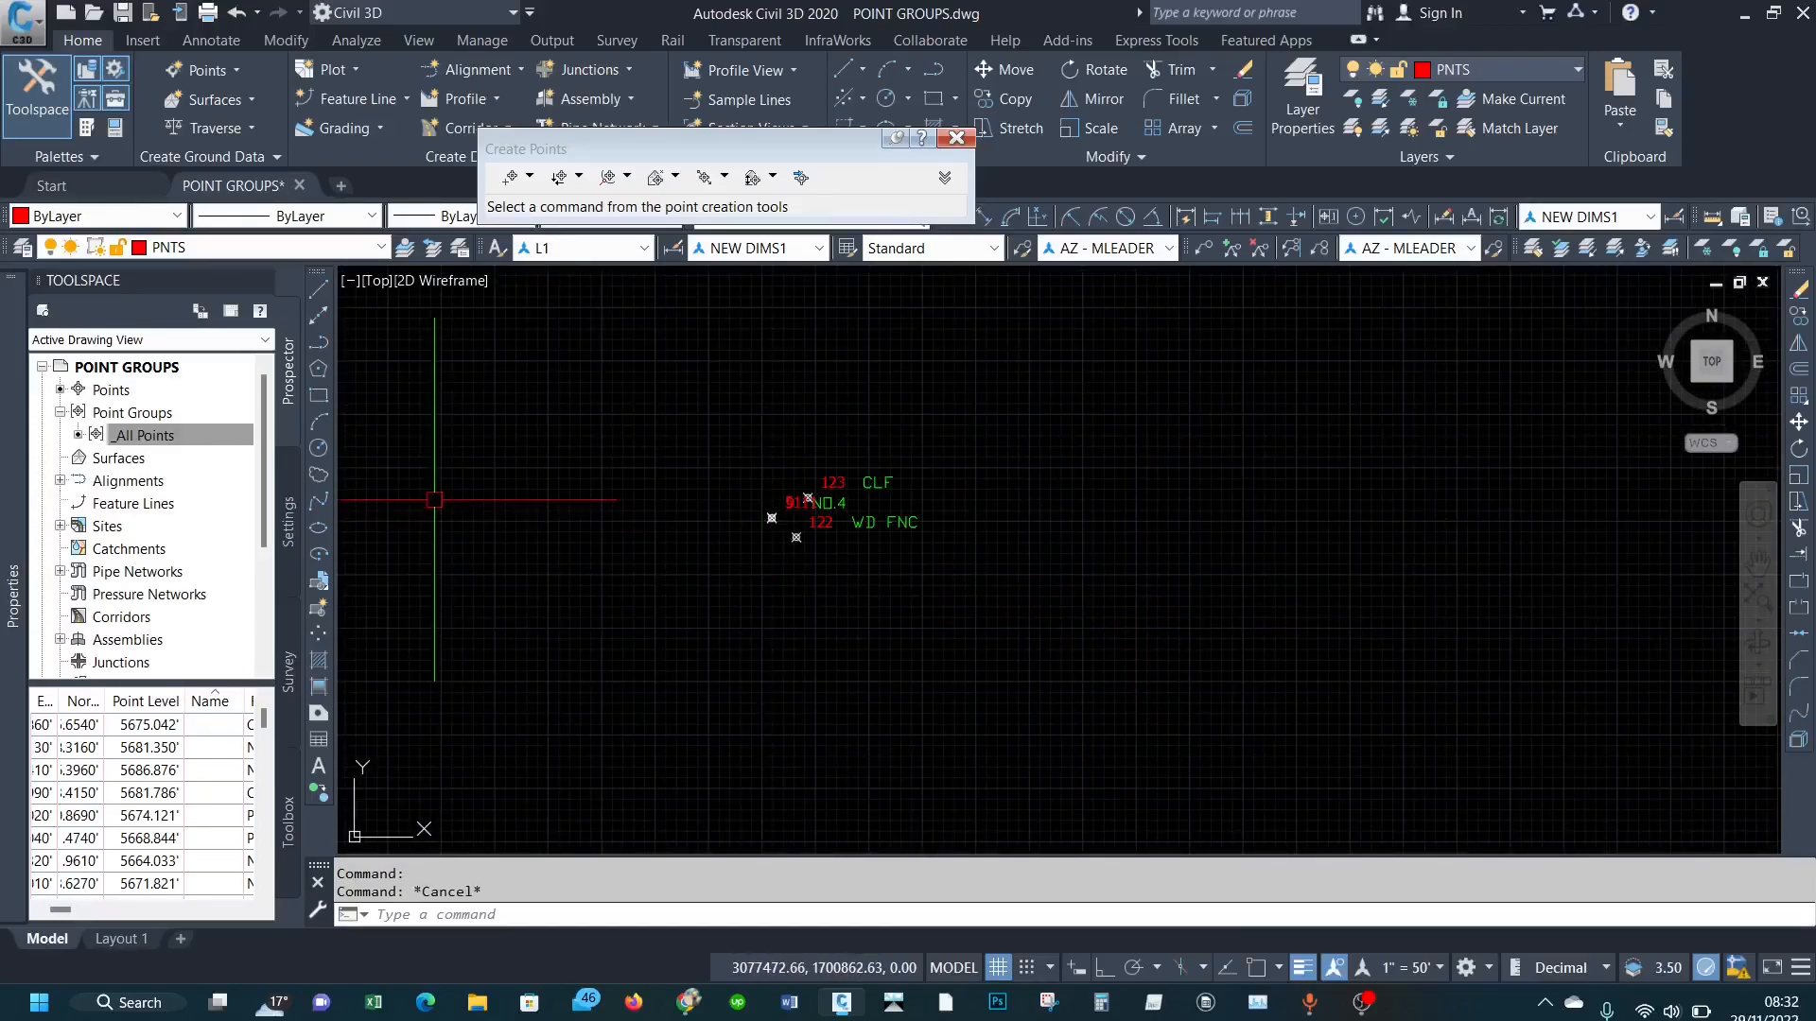
right_click(142, 413)
click(186, 459)
drag(301, 273, 92, 292)
text(new )
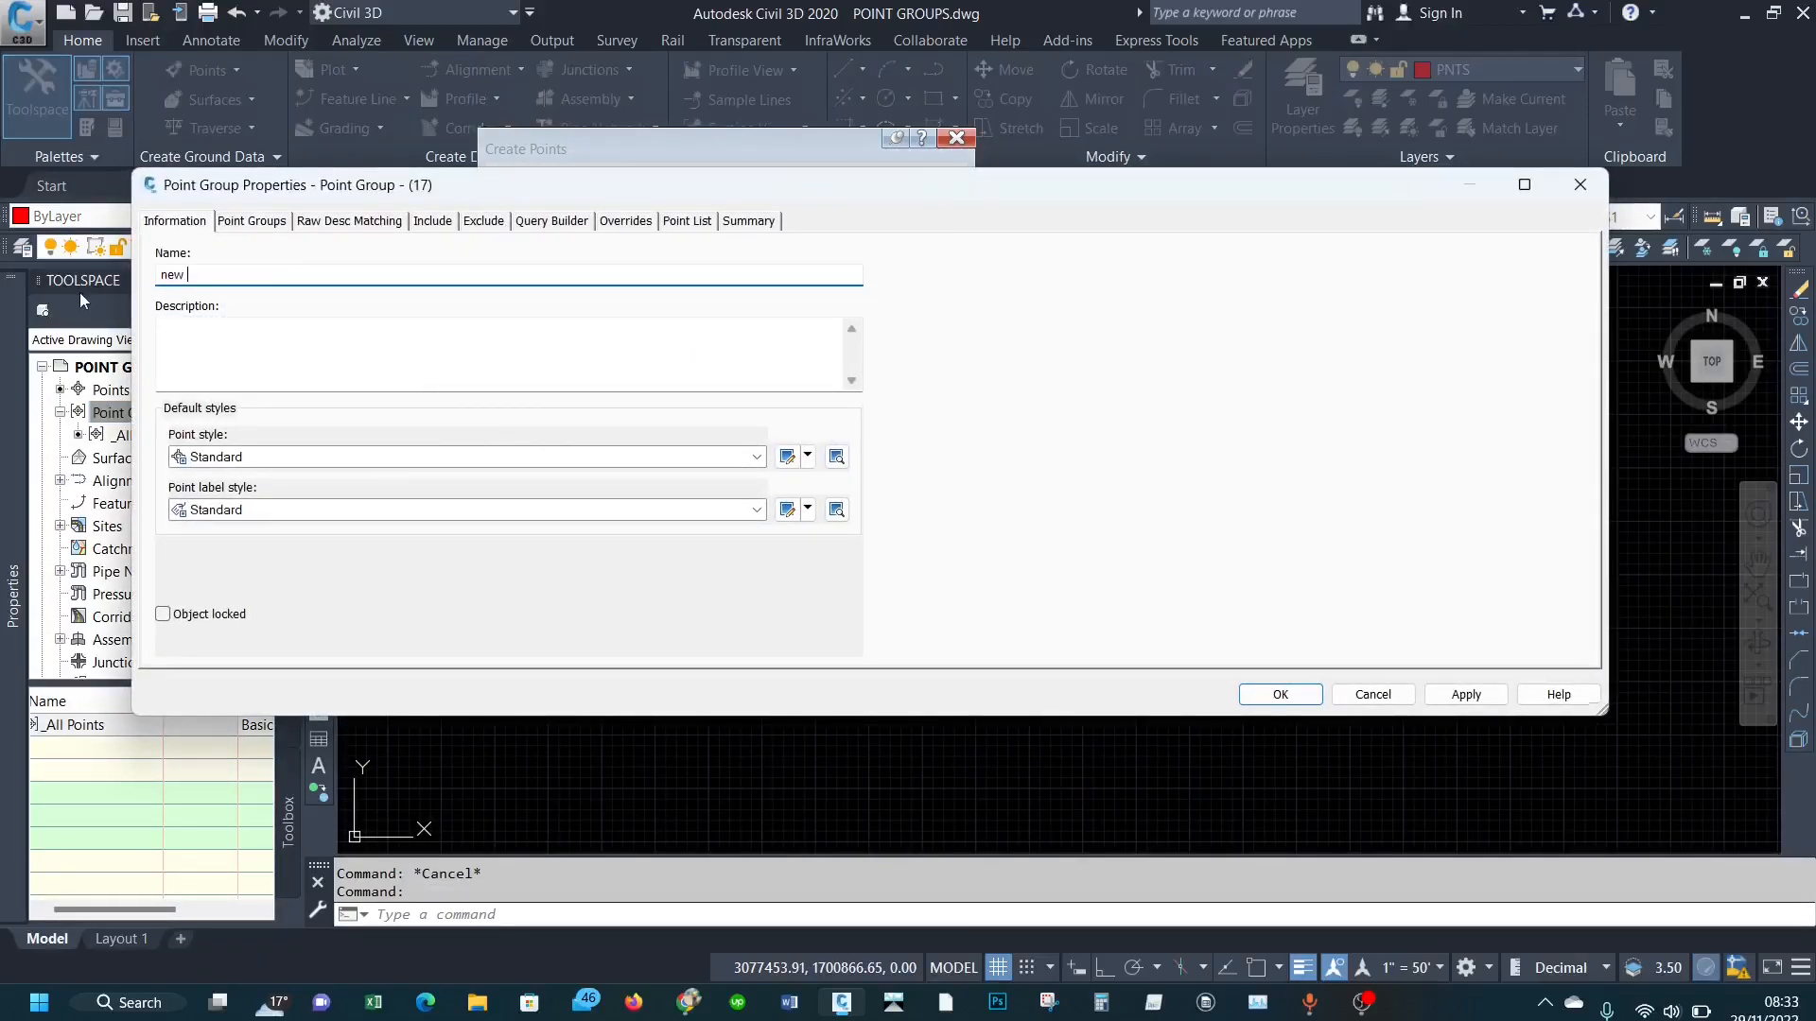
text(group)
click(433, 222)
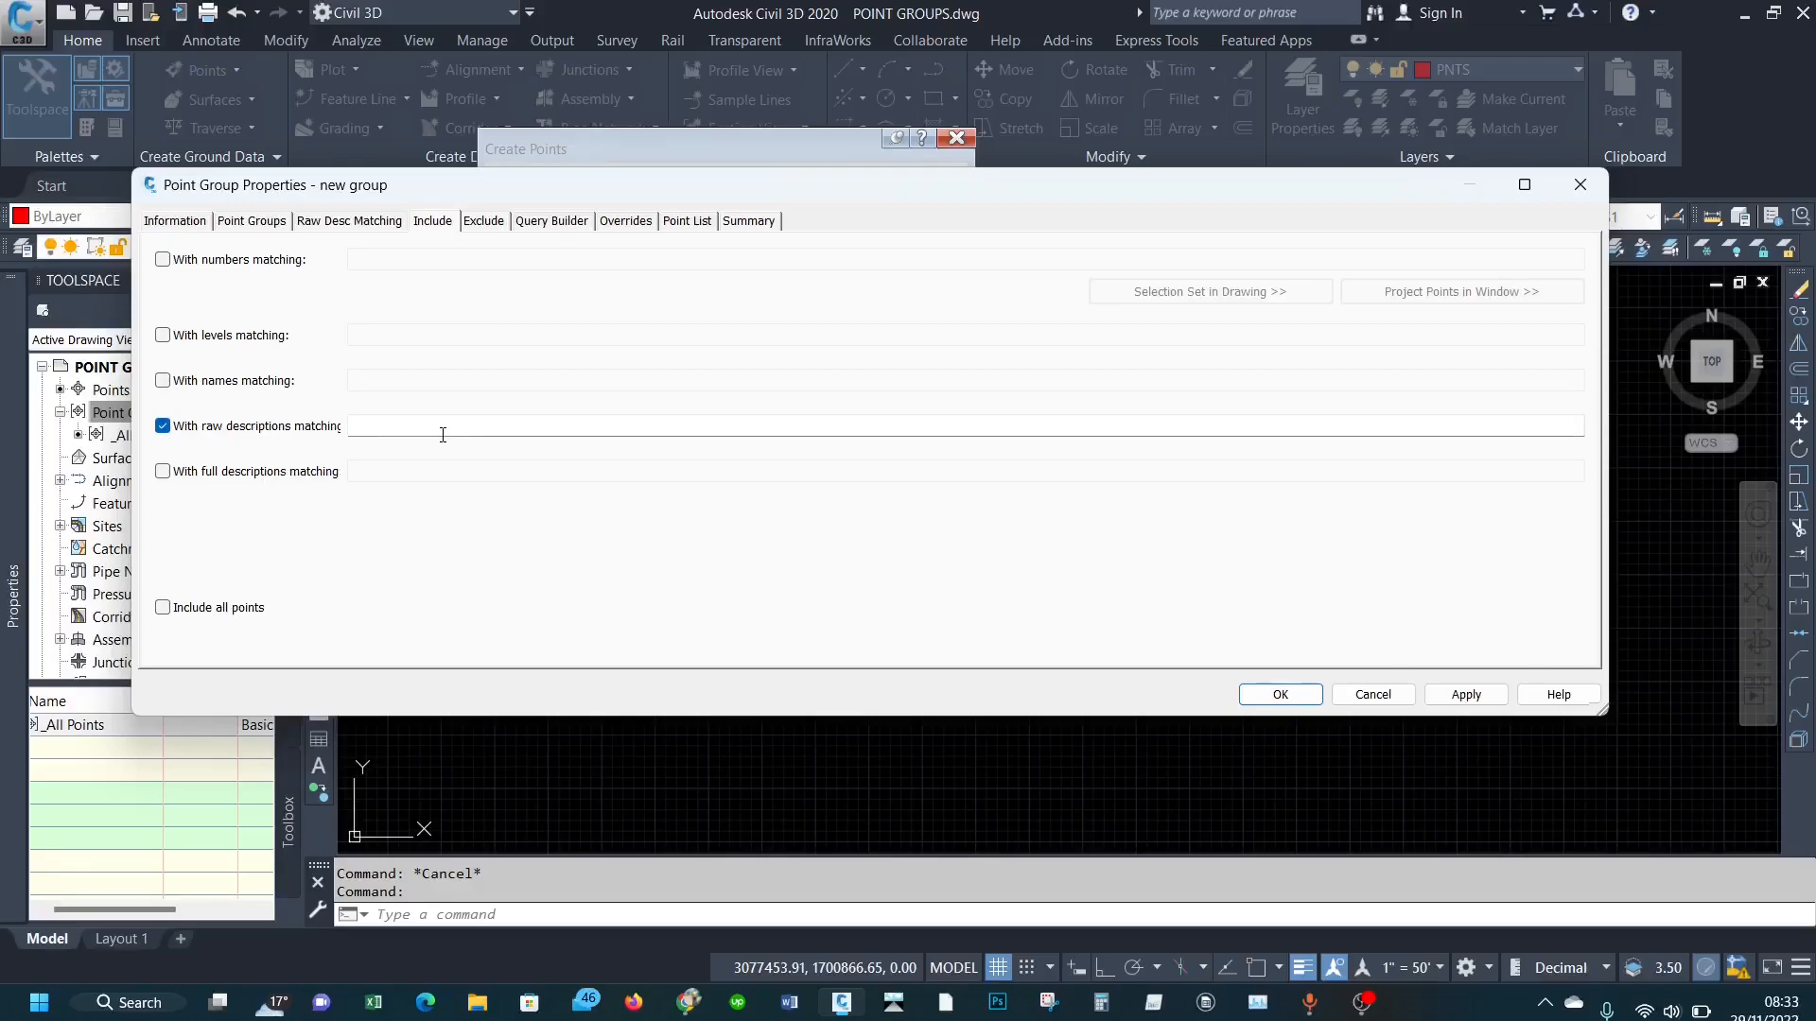
click(369, 426)
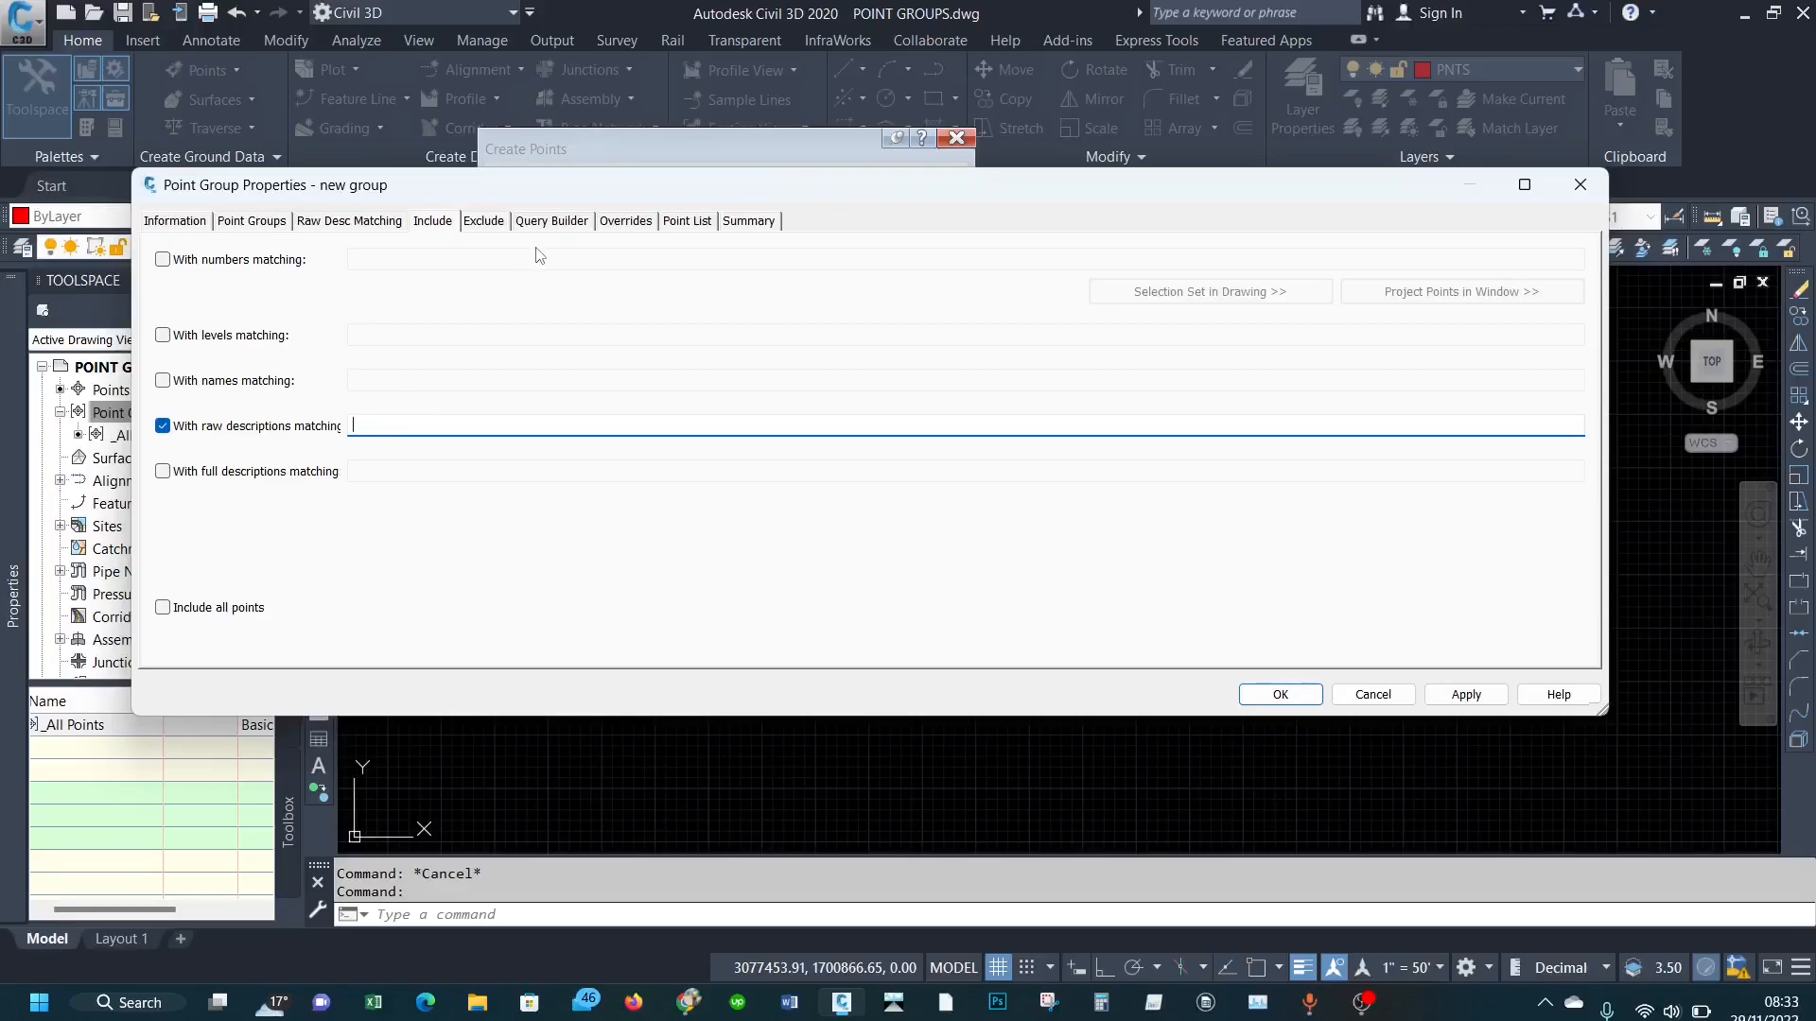
drag(638, 193, 871, 87)
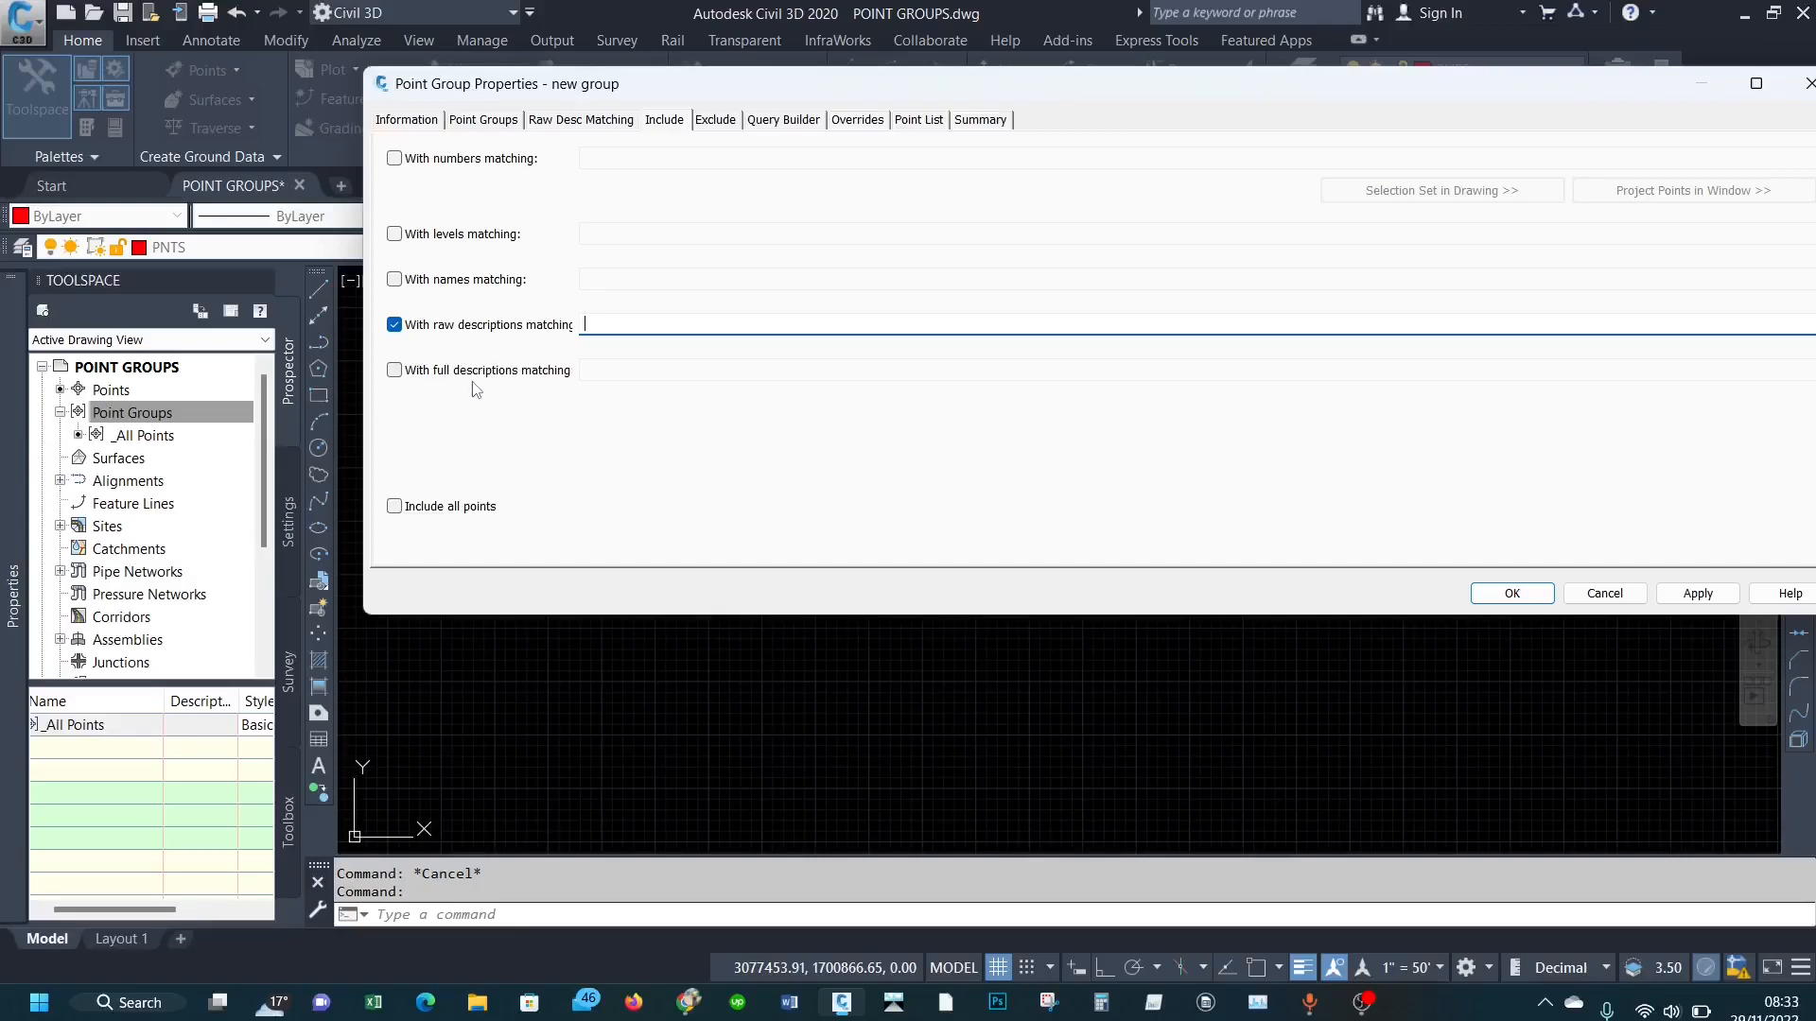
click(408, 331)
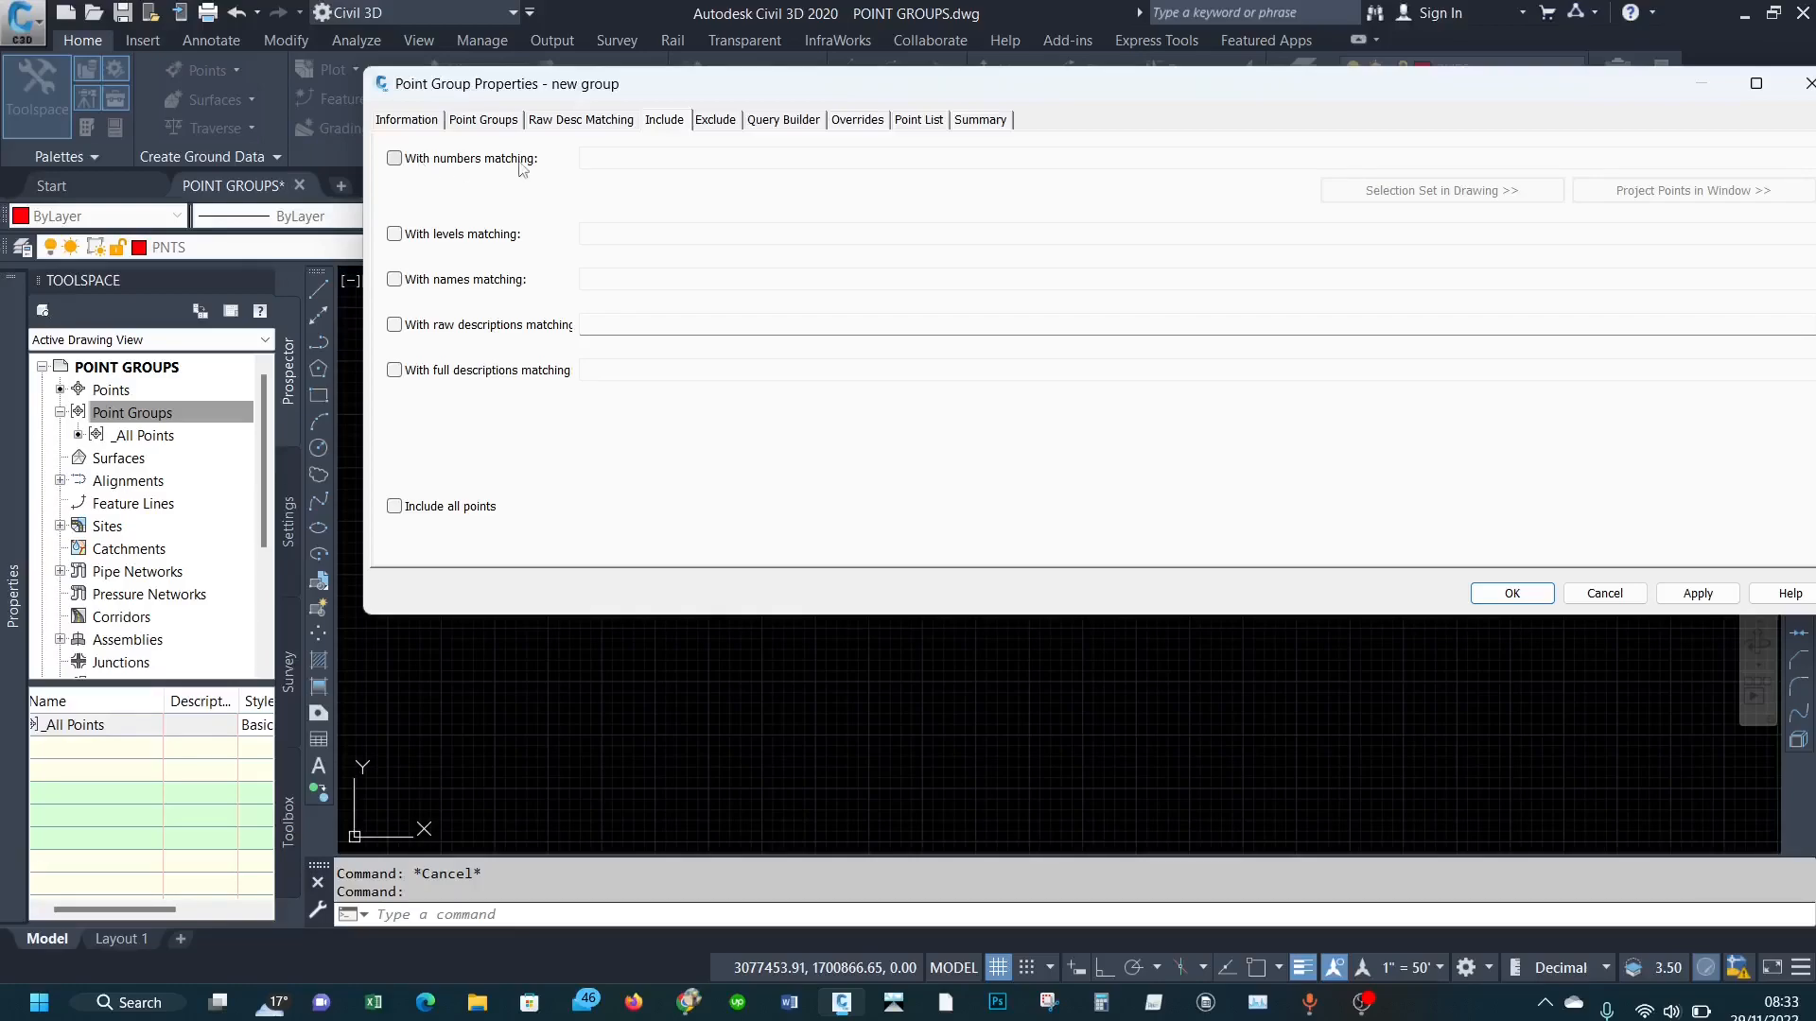
click(1808, 84)
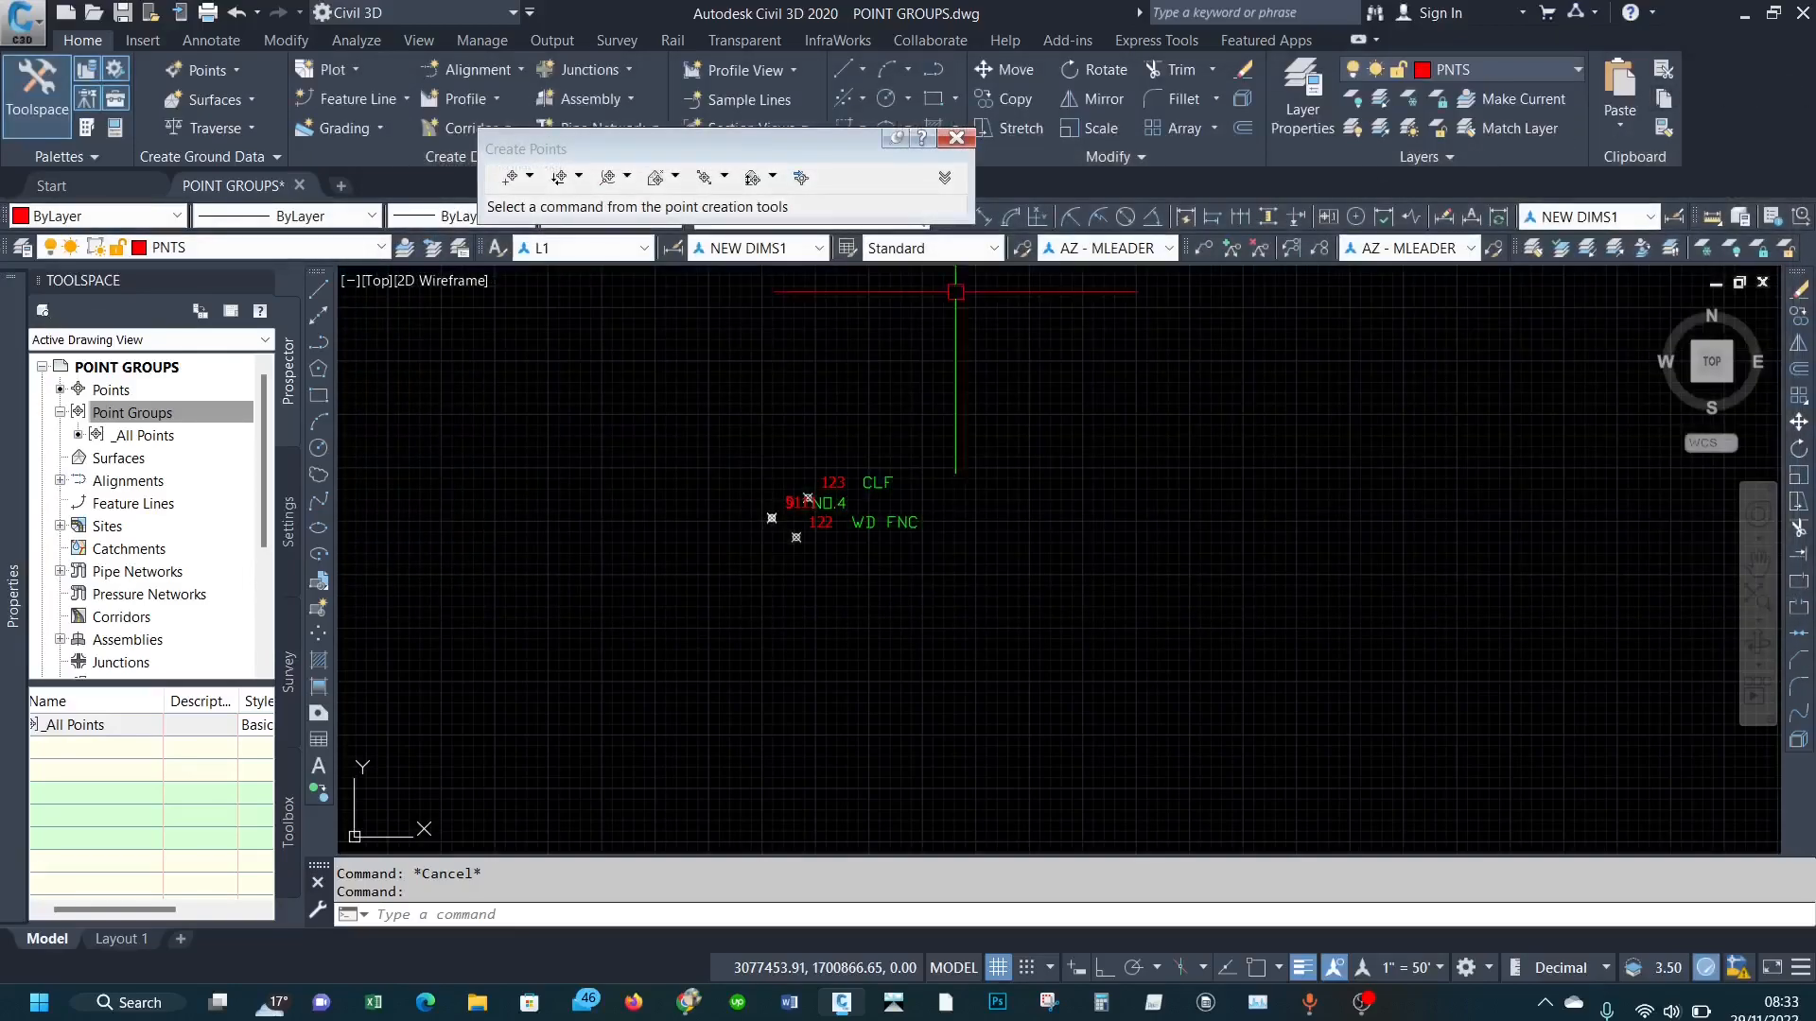
Step: Close the point creation tools and open Point Groups - Exercise 02 Data.csv from the GEOPOINT\DRAFTING\NOTES folder
click(956, 137)
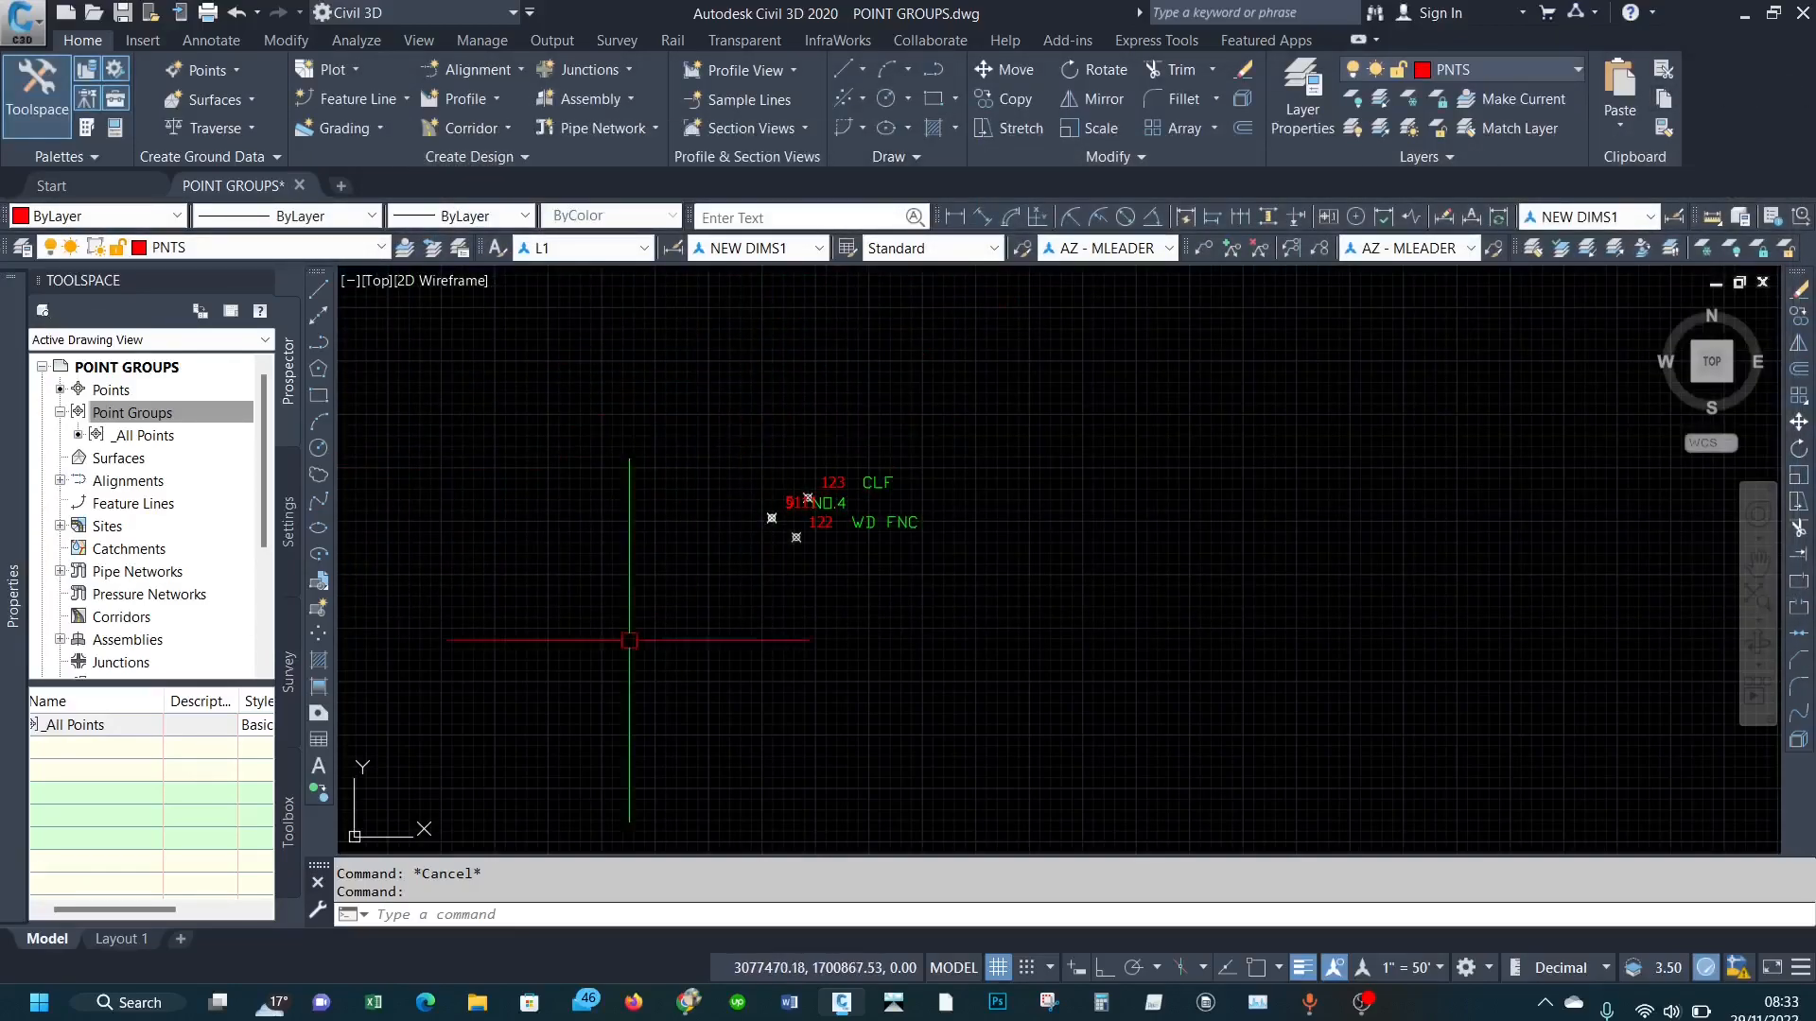
click(478, 1000)
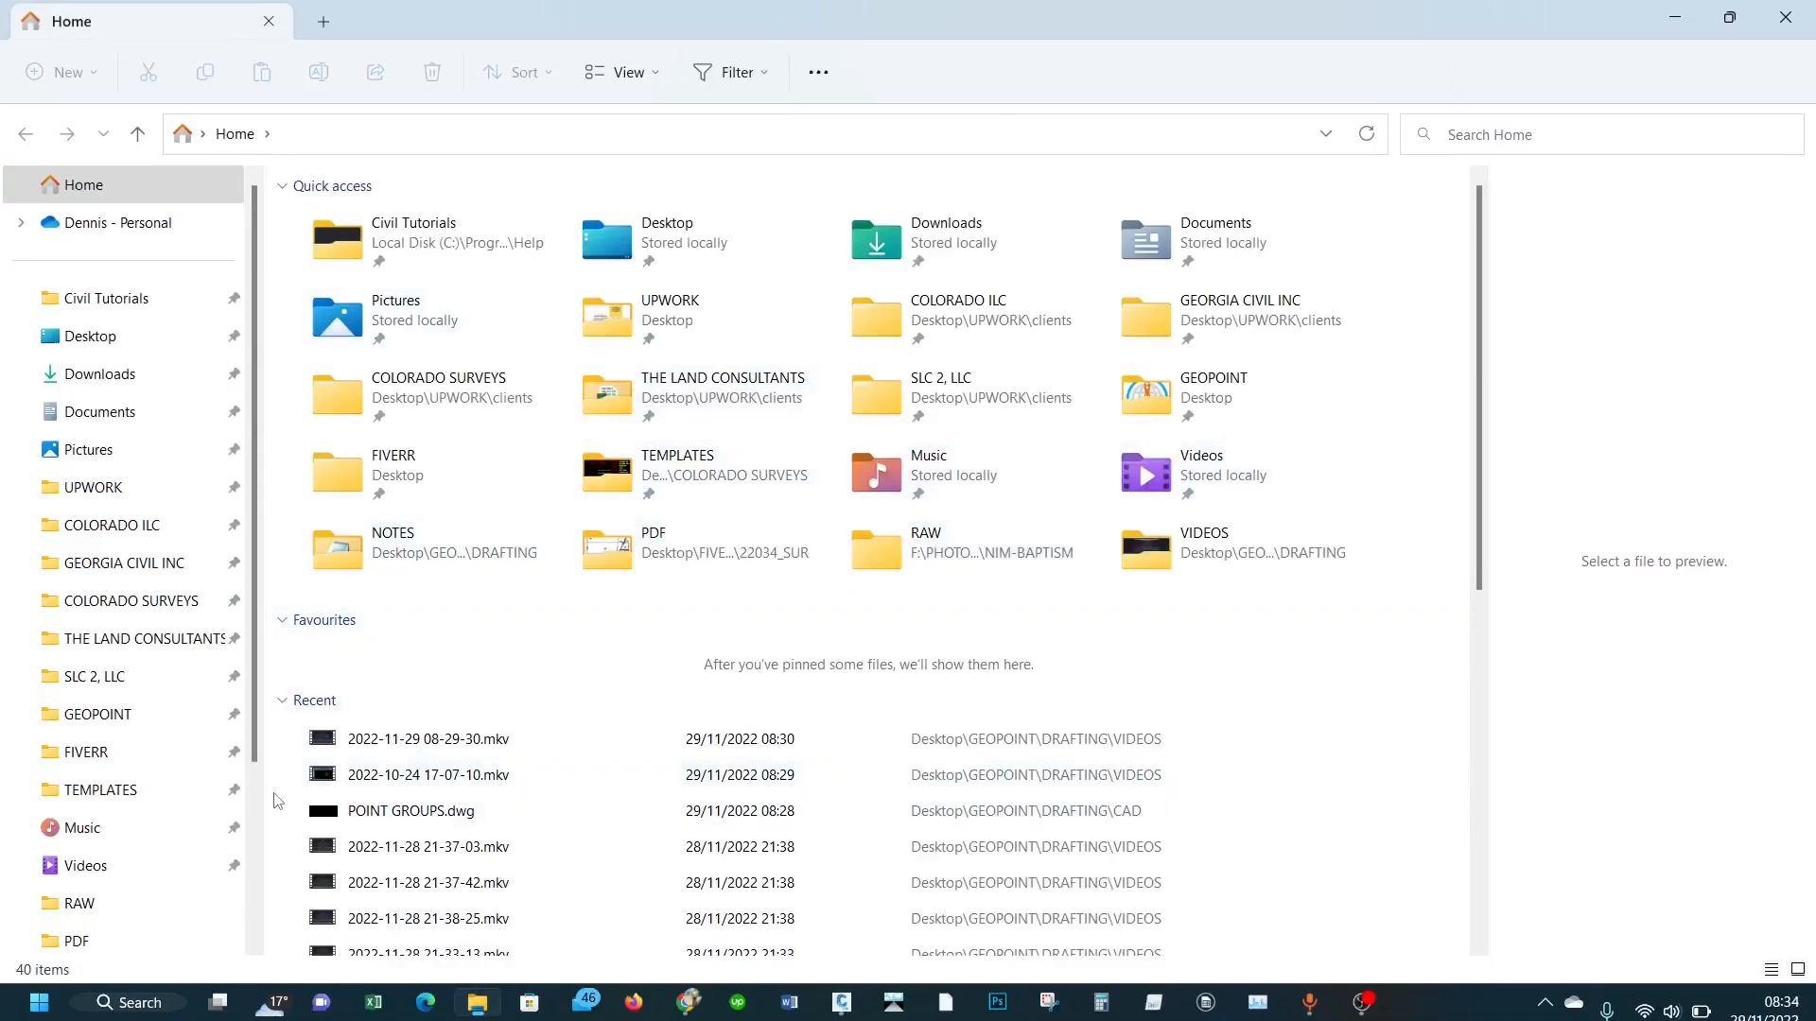
click(139, 730)
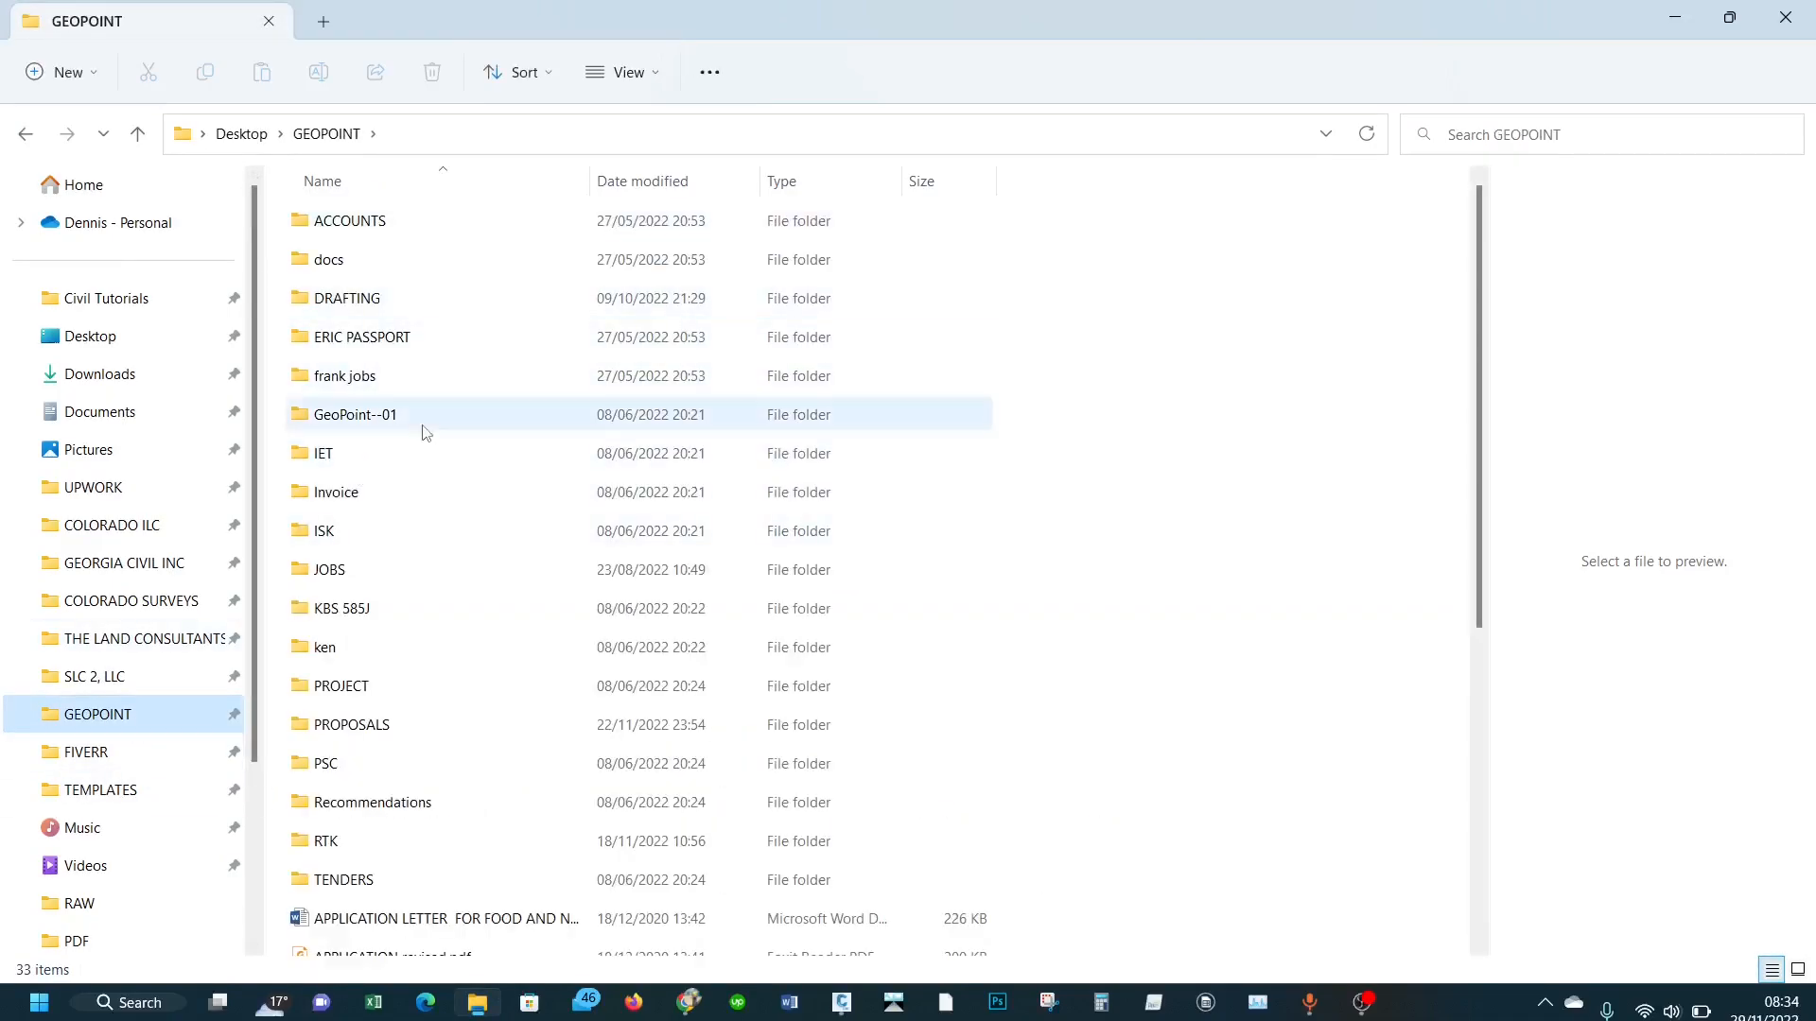
scroll(478, 454, down, 2)
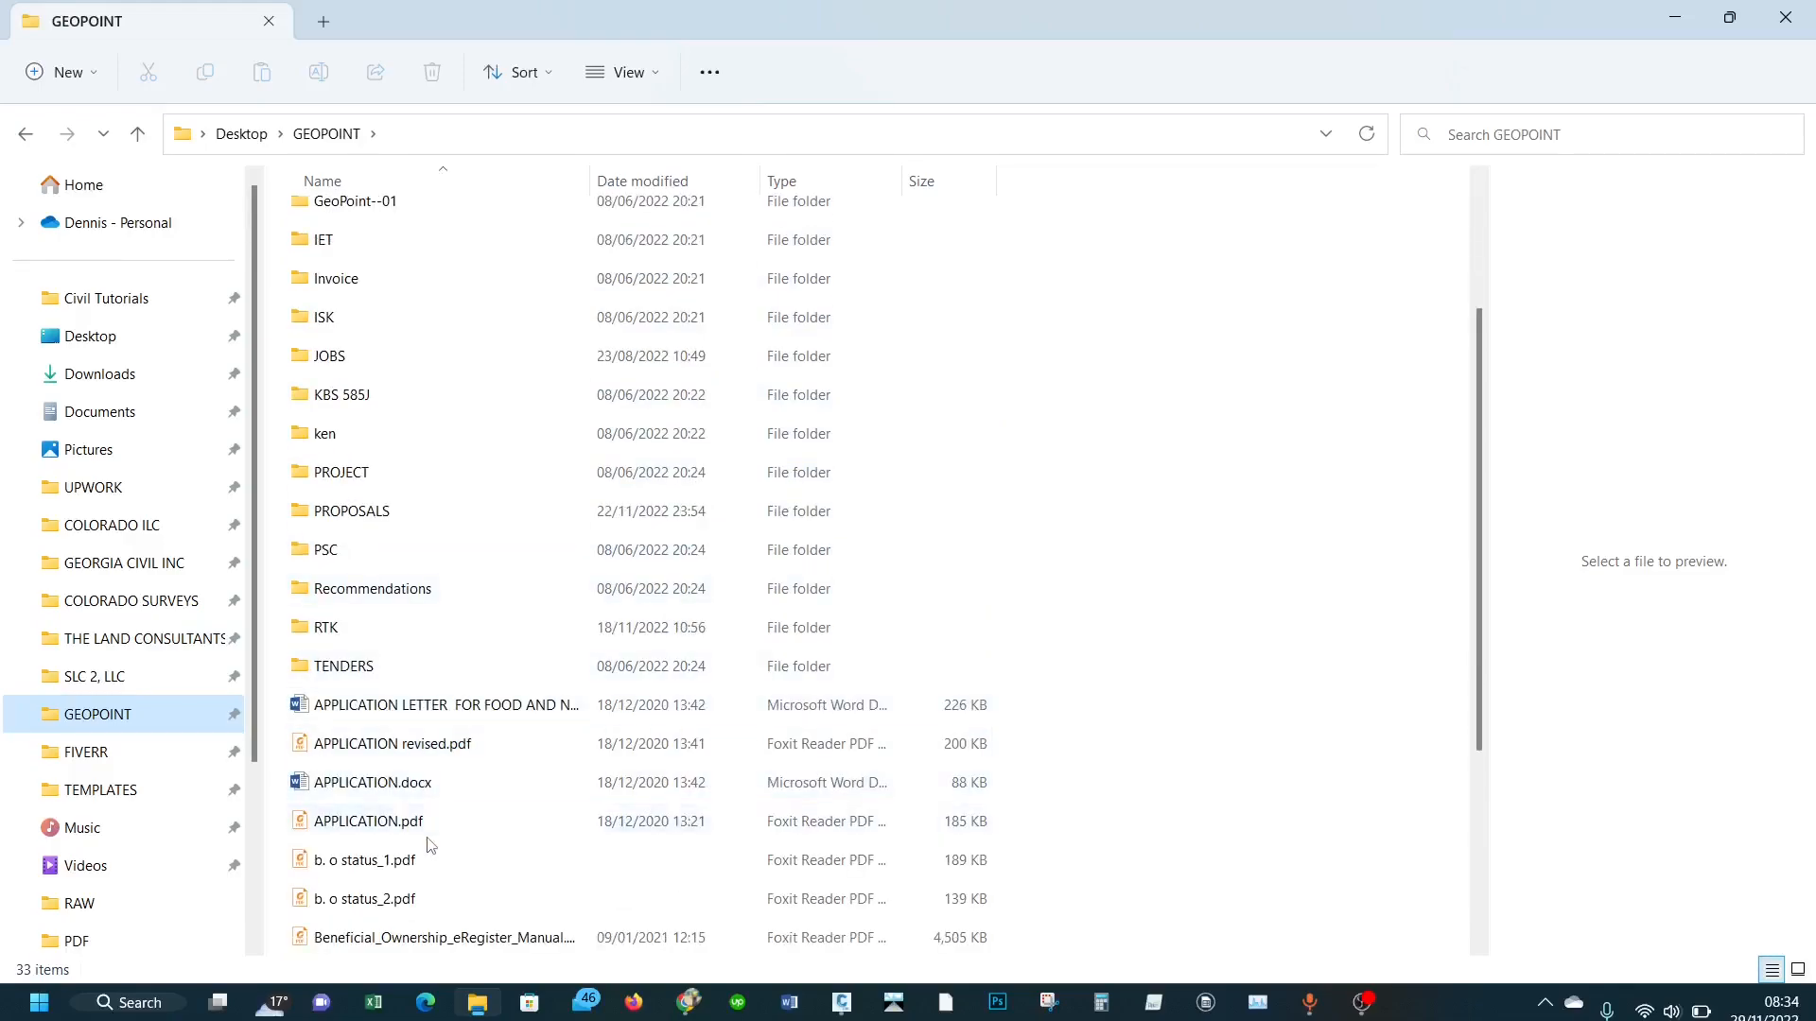
scroll(497, 319, up, 1)
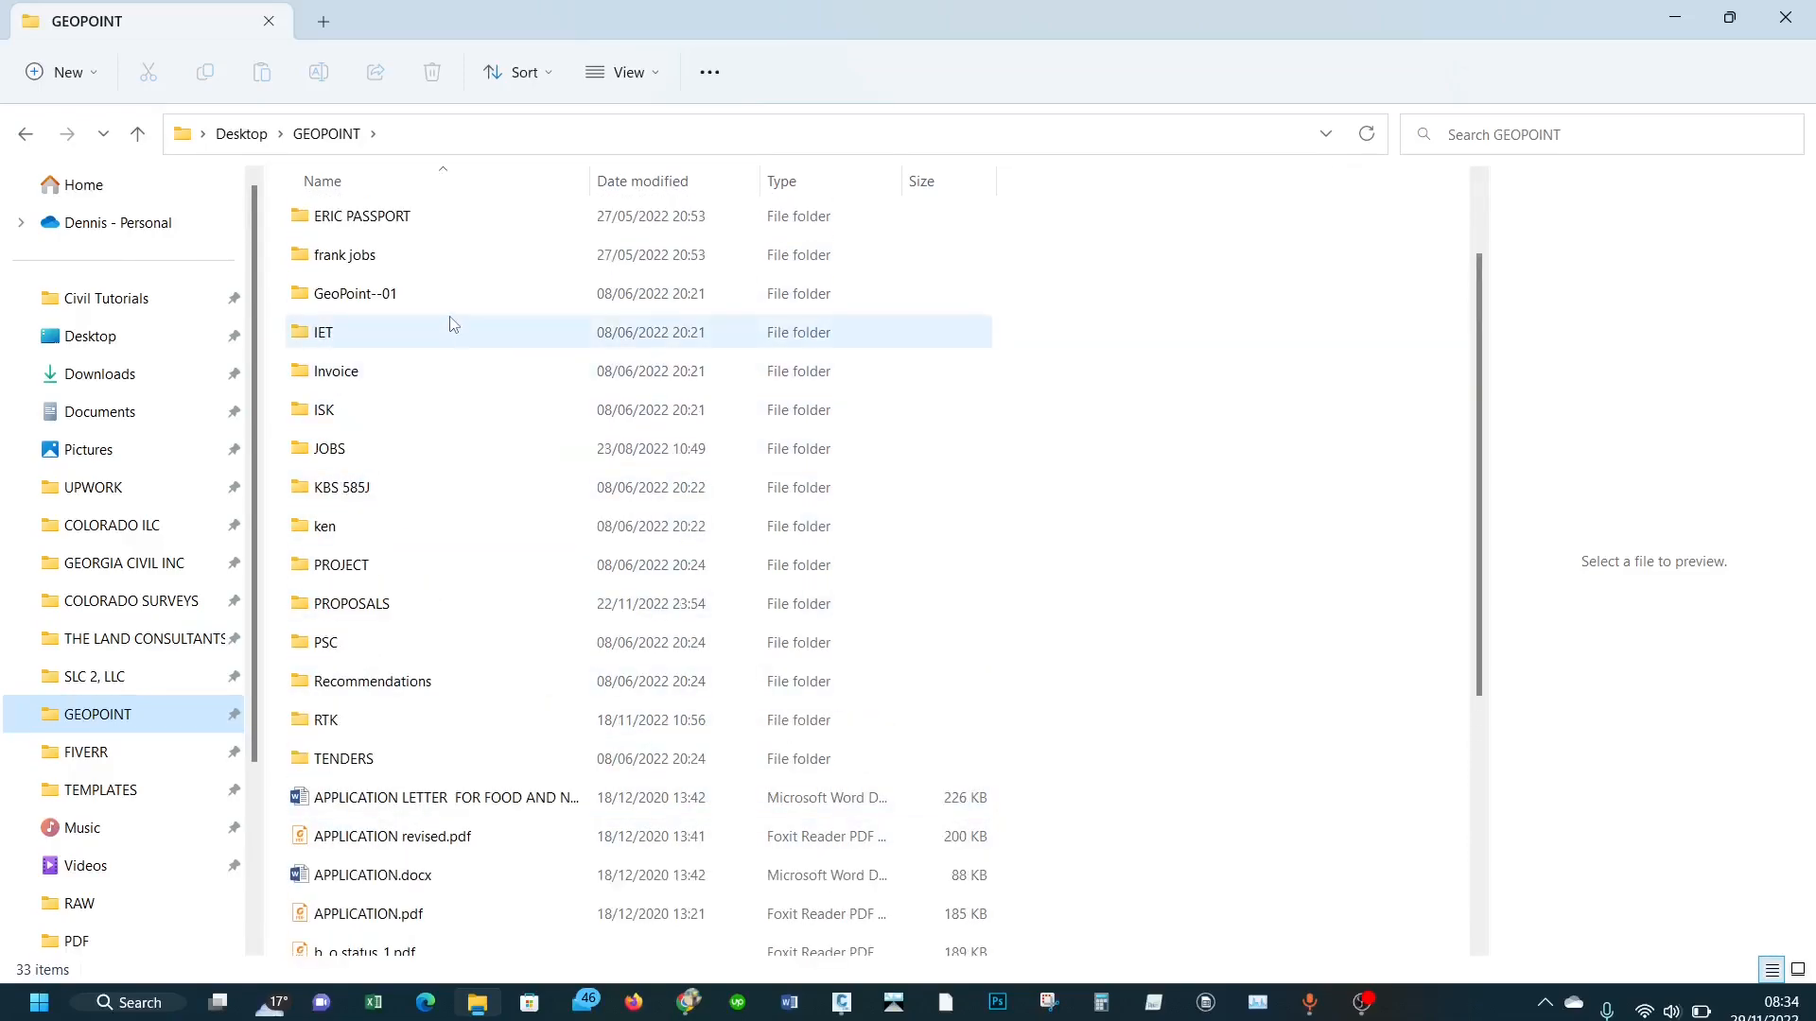
scroll(548, 388, up, 1)
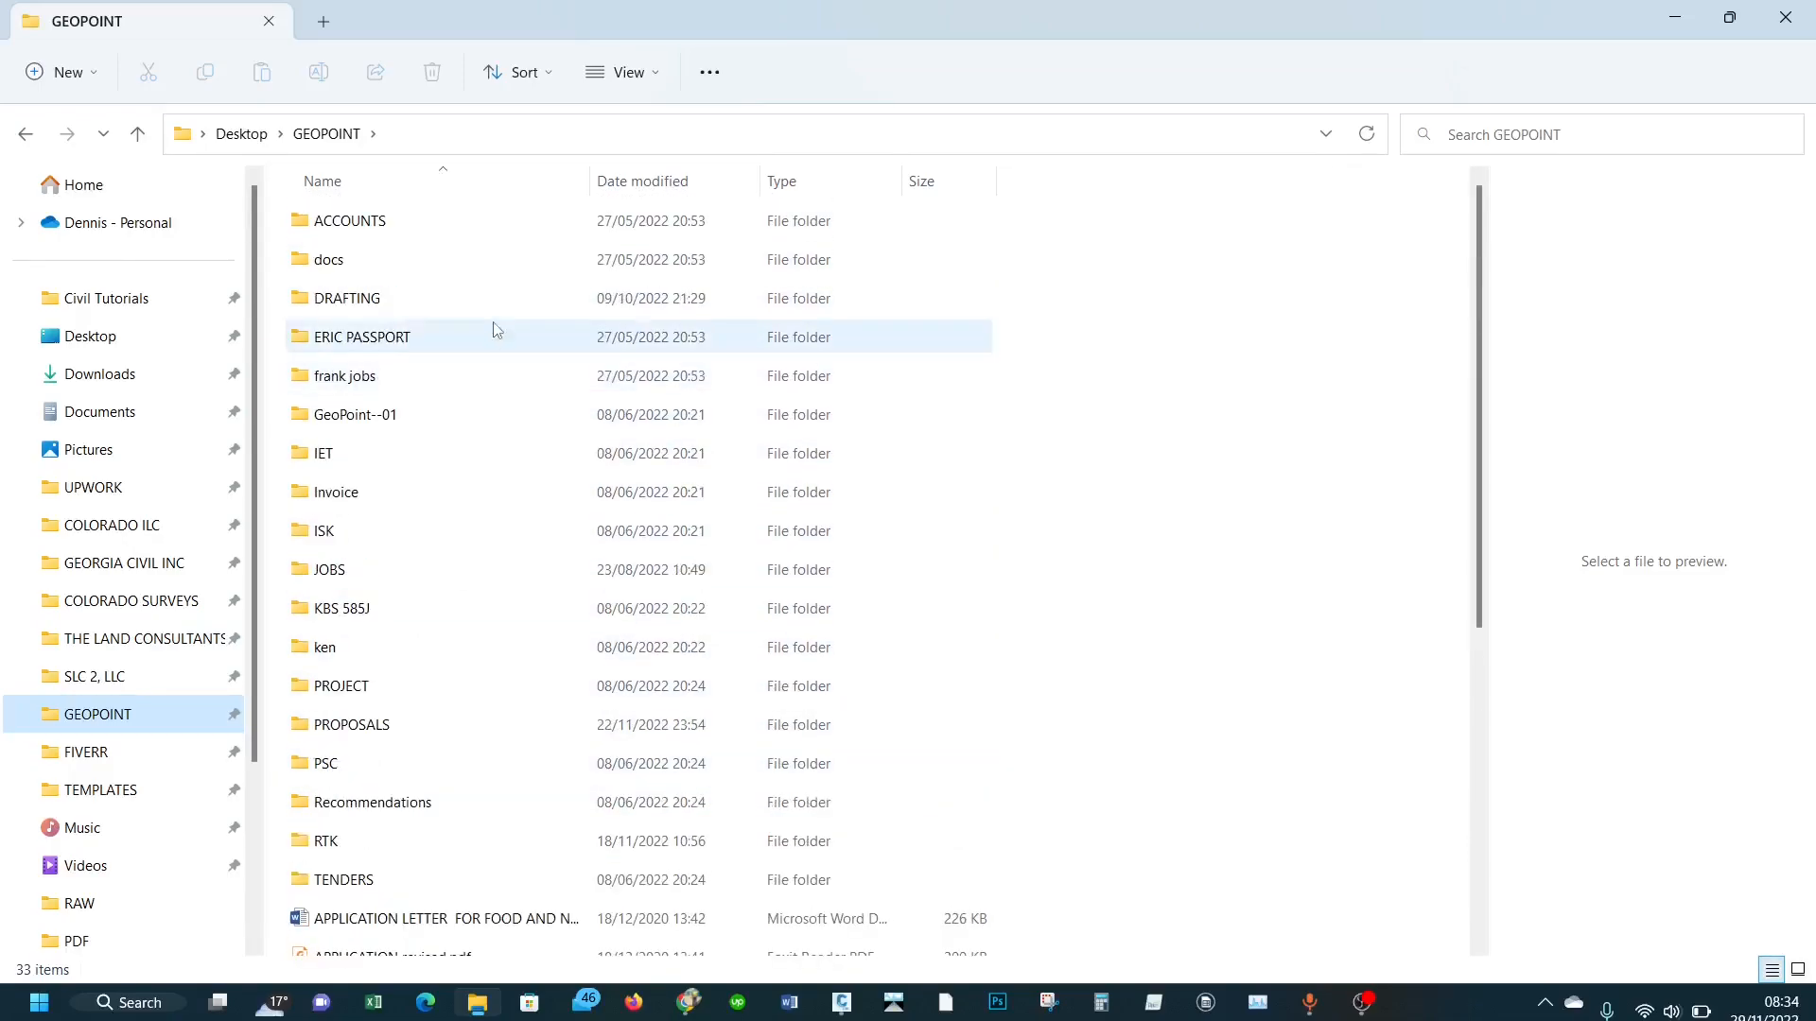
double_click(376, 295)
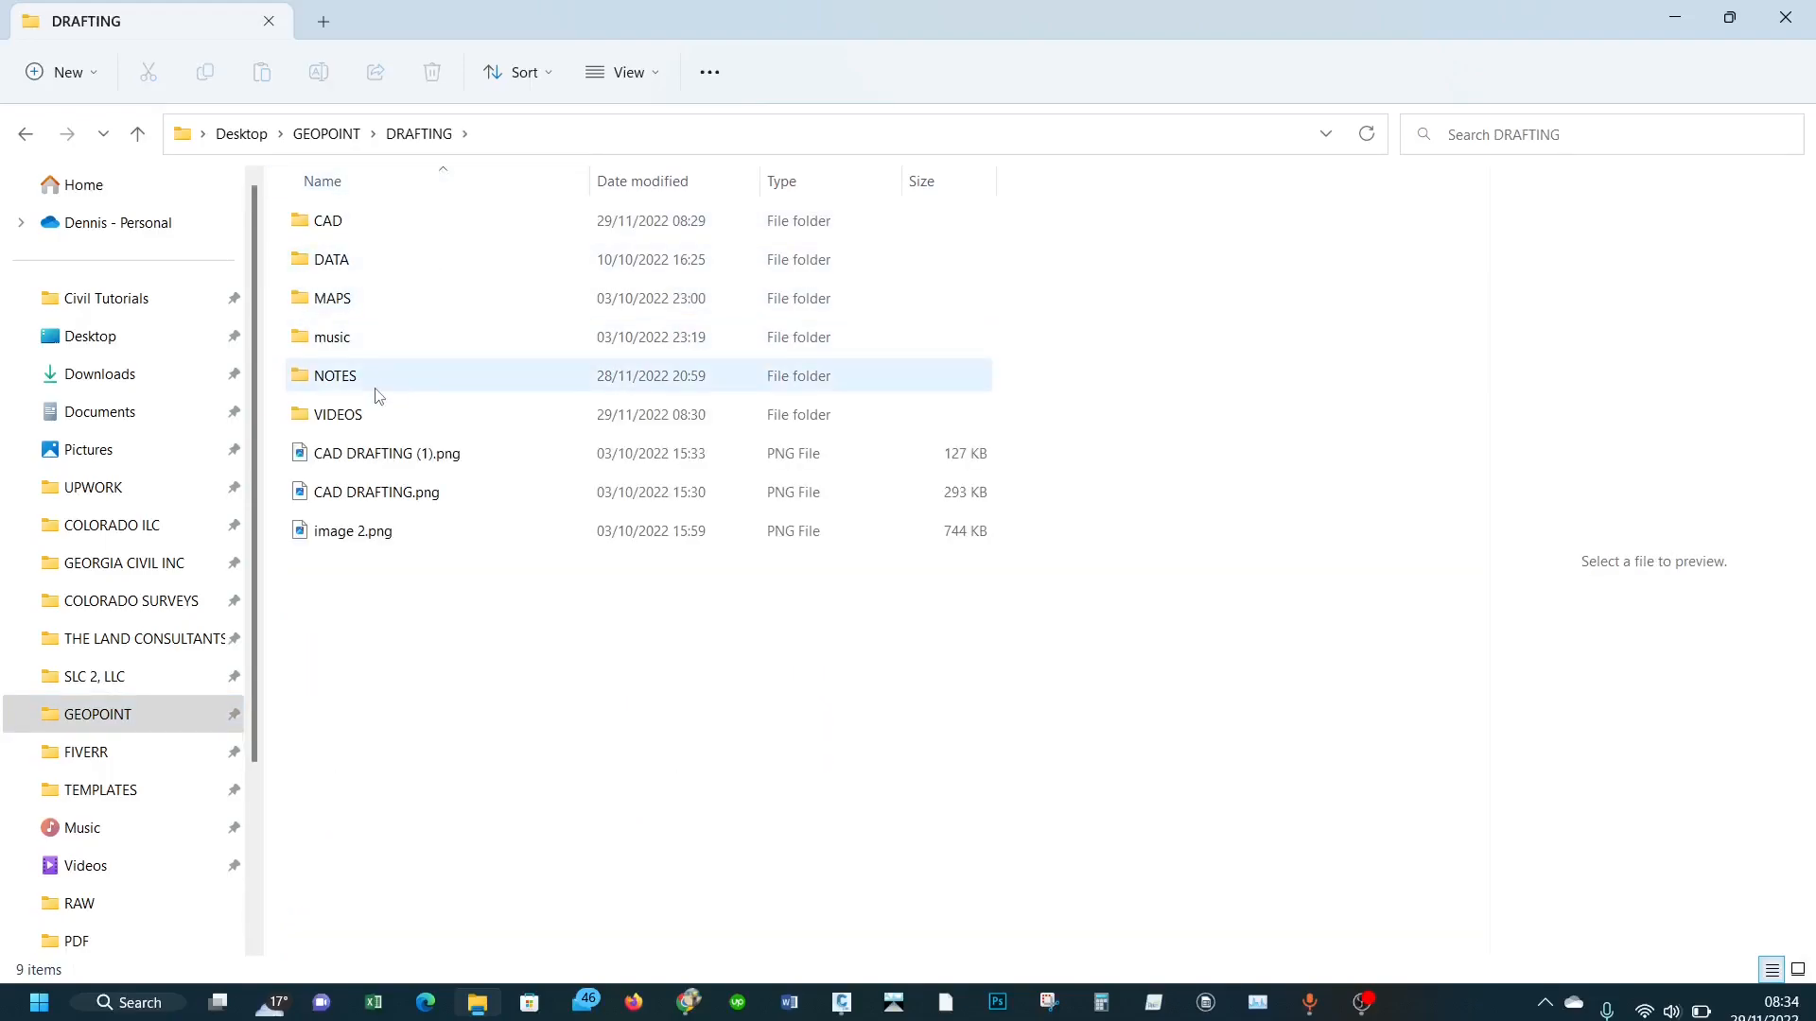
double_click(364, 378)
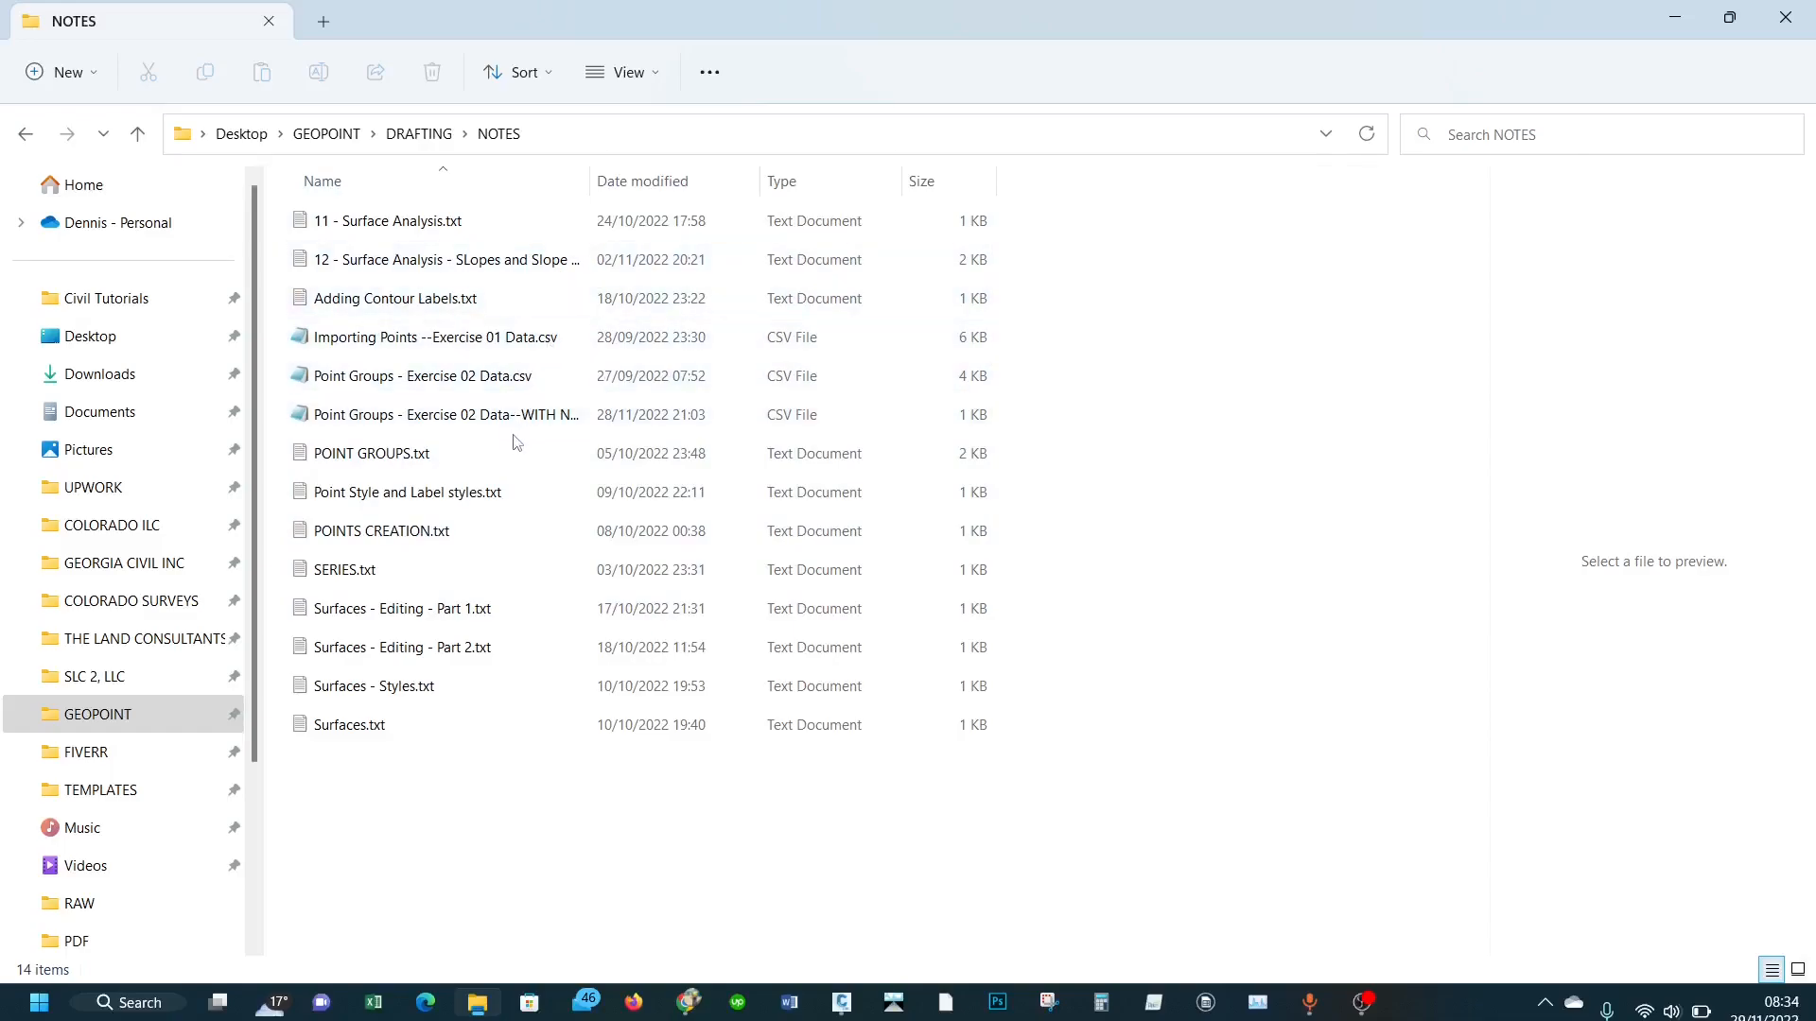
double_click(469, 377)
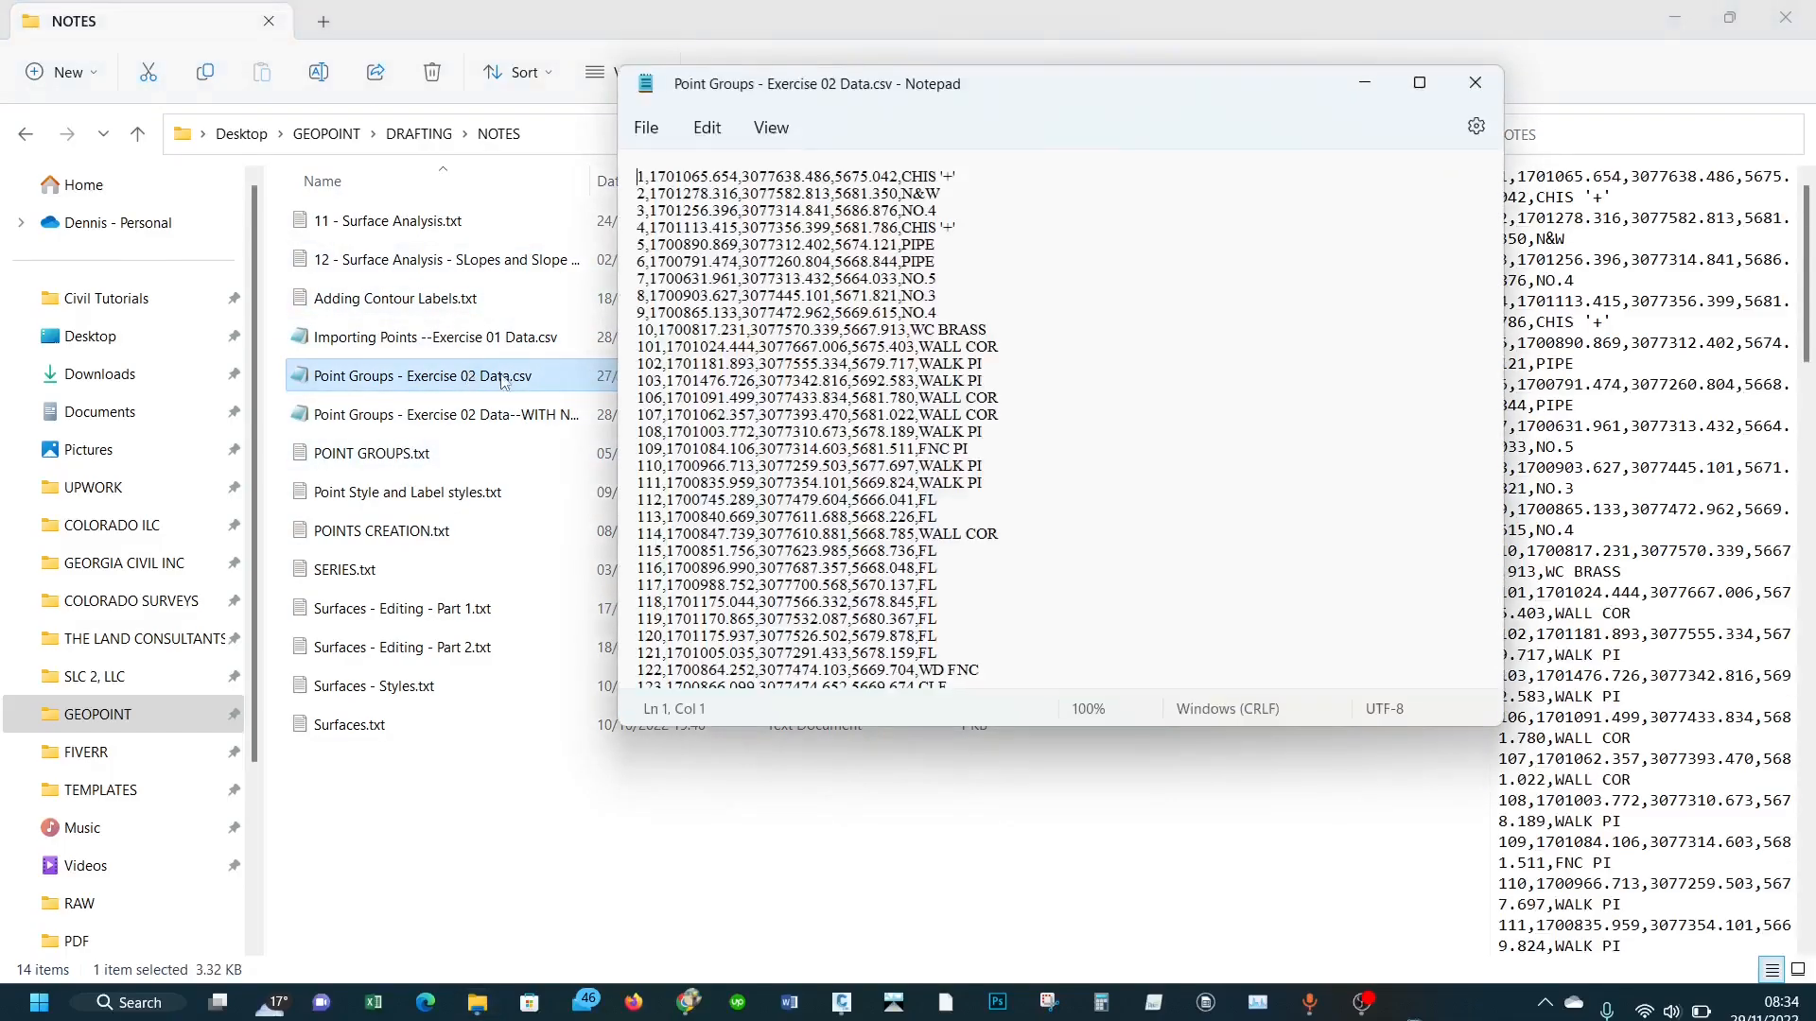
Step: Enlarge the Notepad window and its text, and look through the point numbers and descriptions in the CSV data
drag(1115, 78, 612, 20)
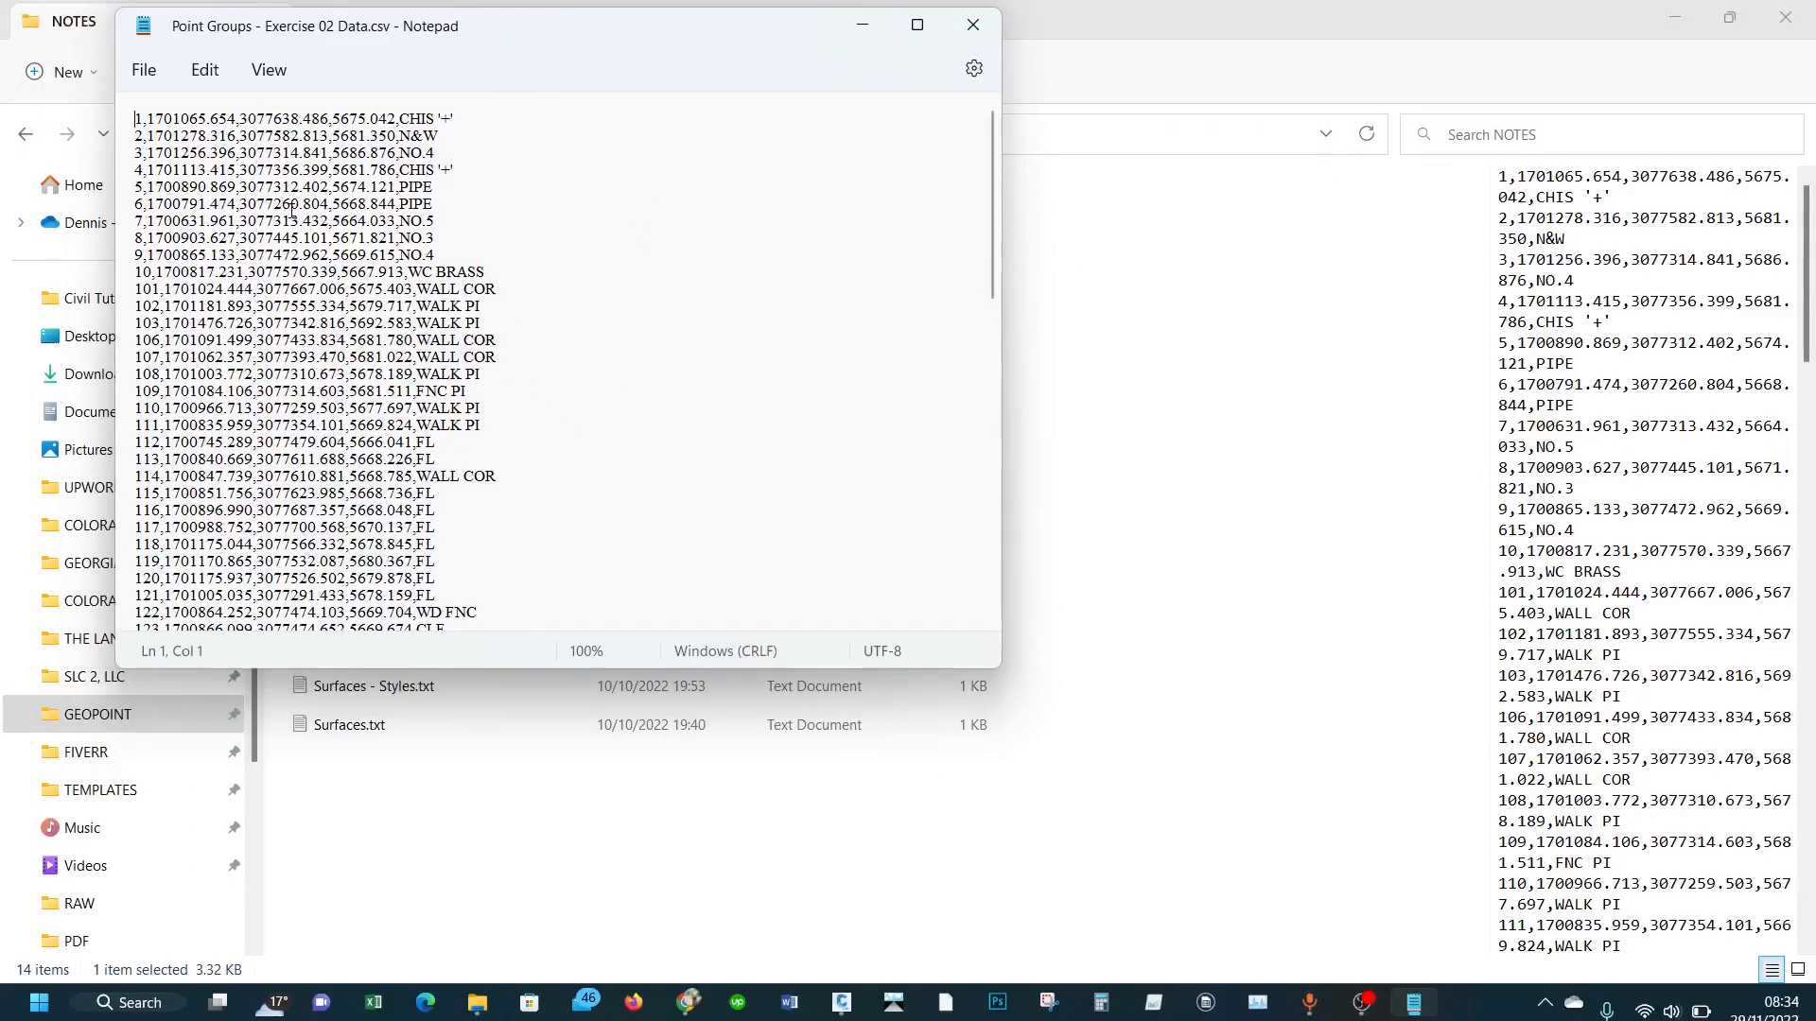
ctrl+scroll(295, 215, up, 2)
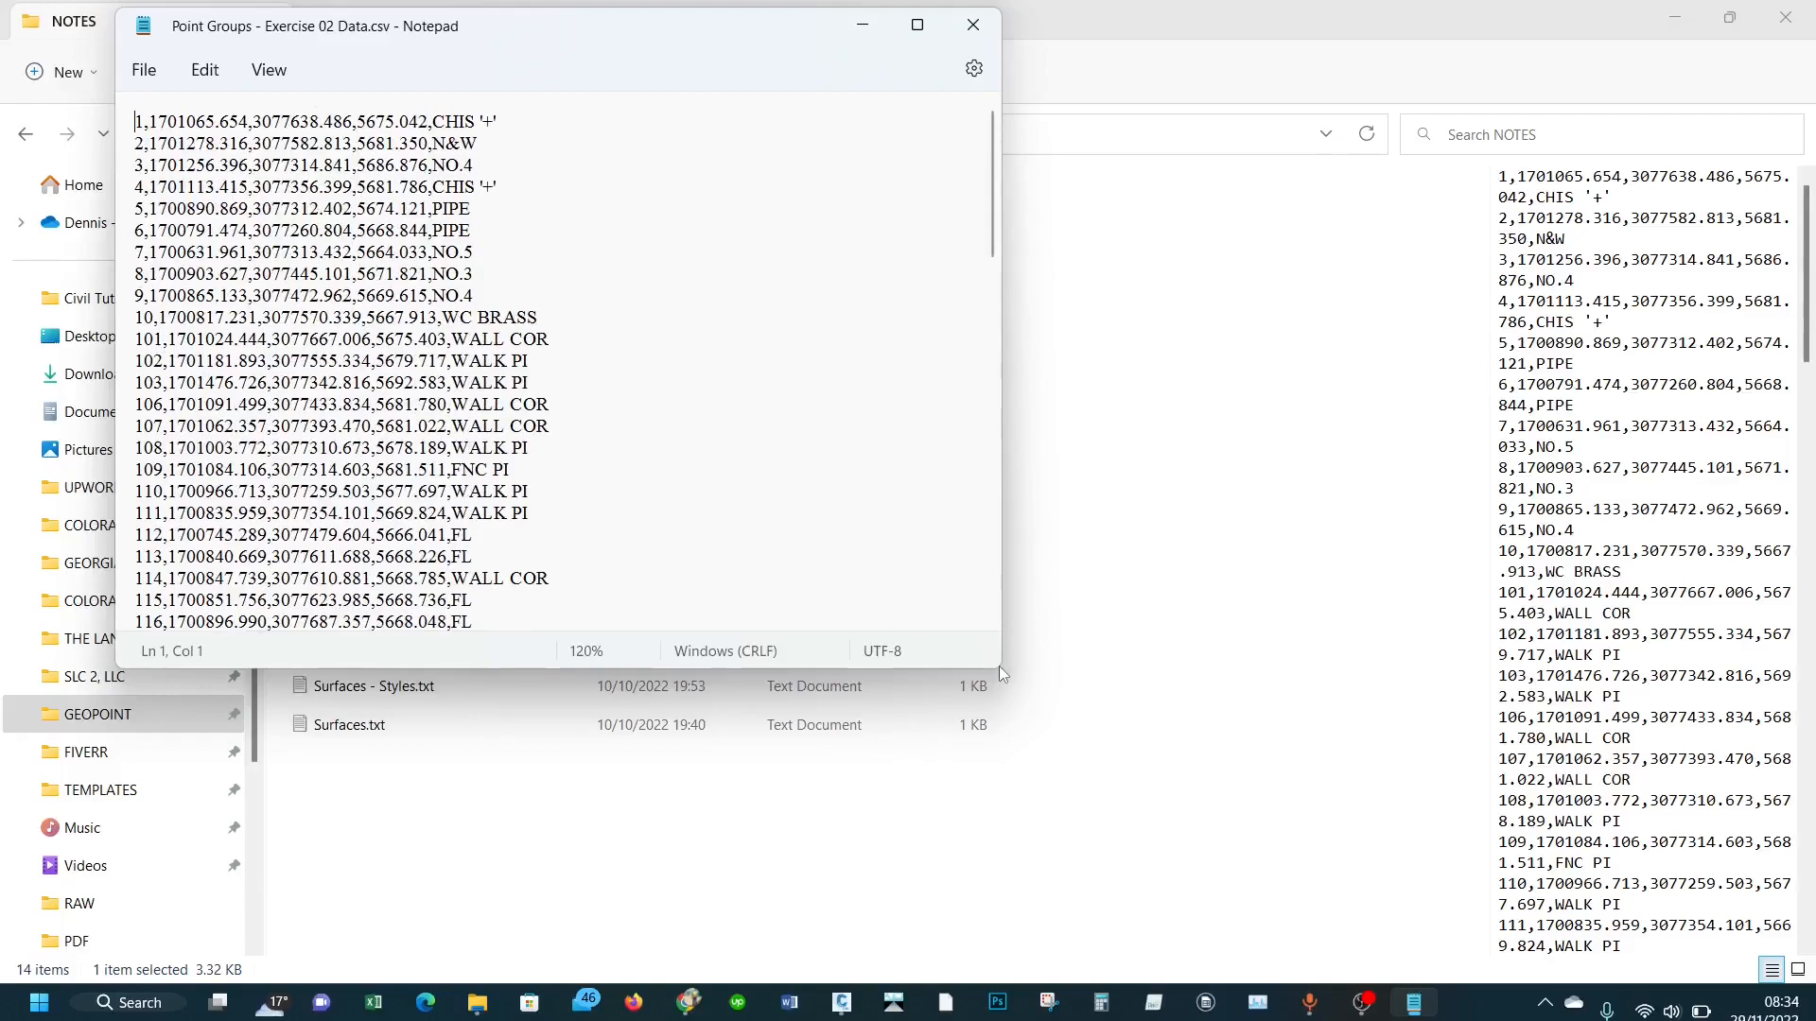
drag(992, 667, 1312, 979)
scroll(347, 242, down, 6)
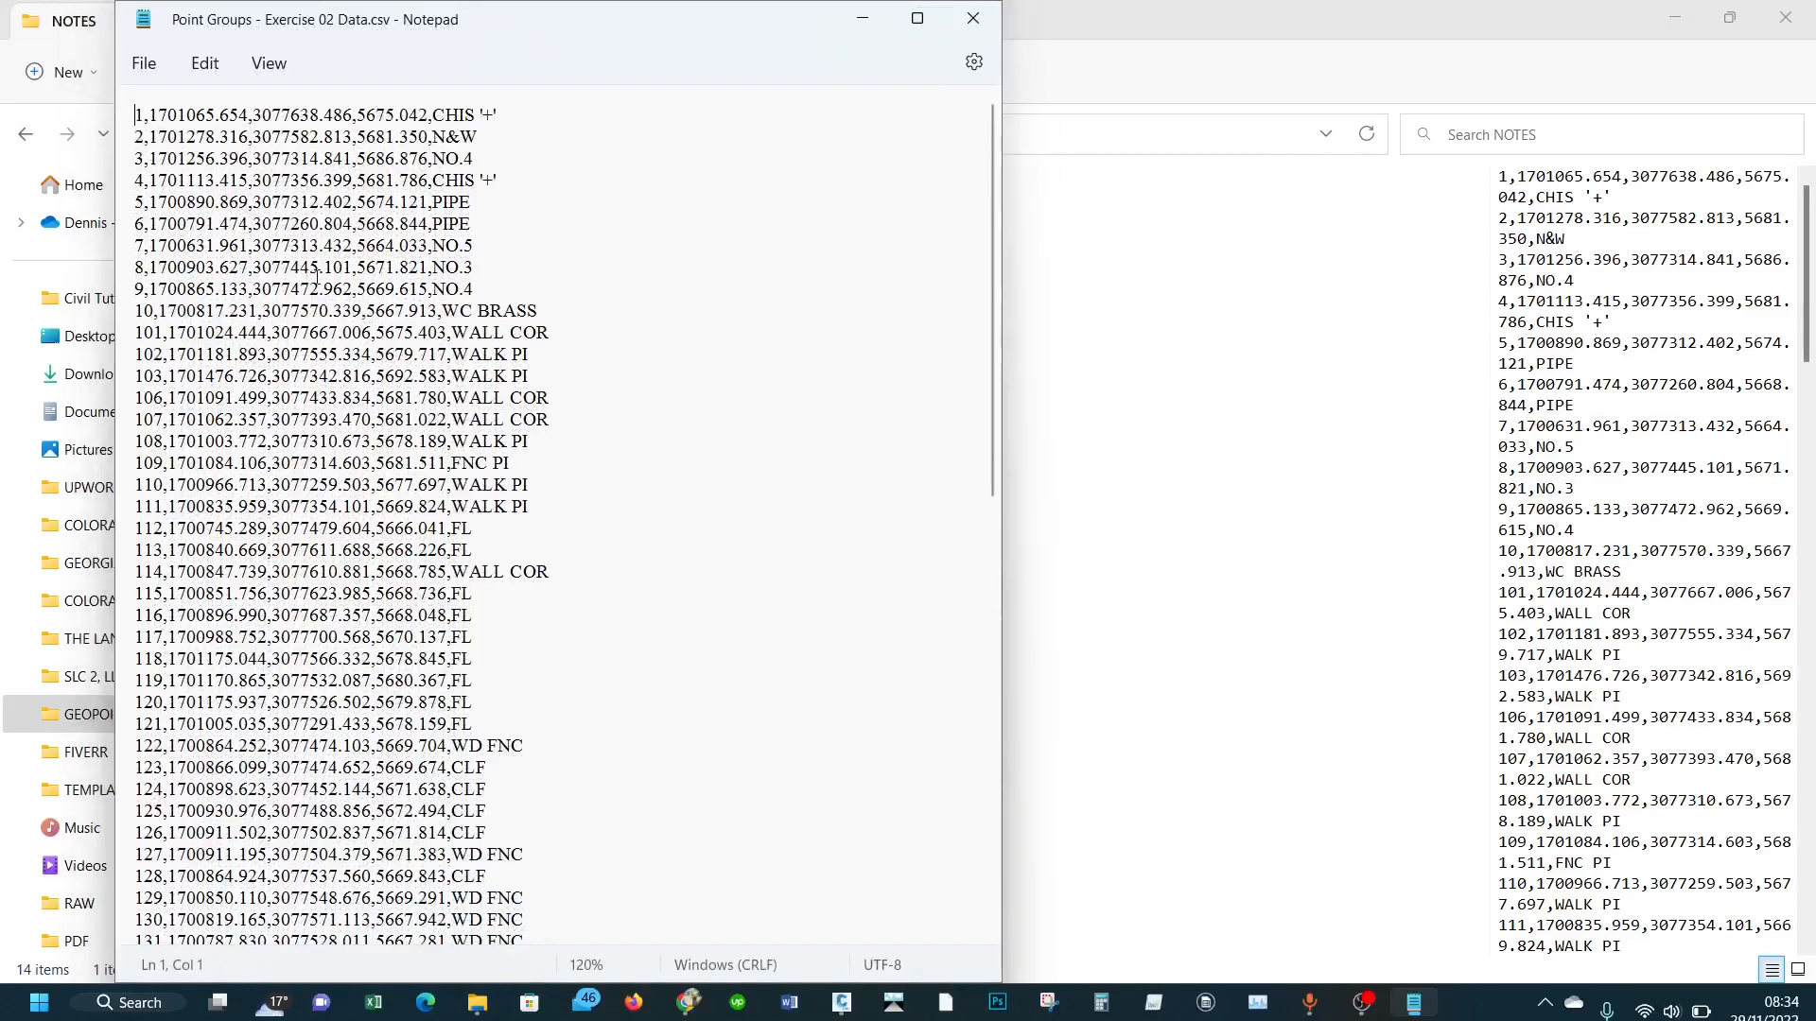
scroll(564, 492, up, 20)
scroll(484, 407, down, 3)
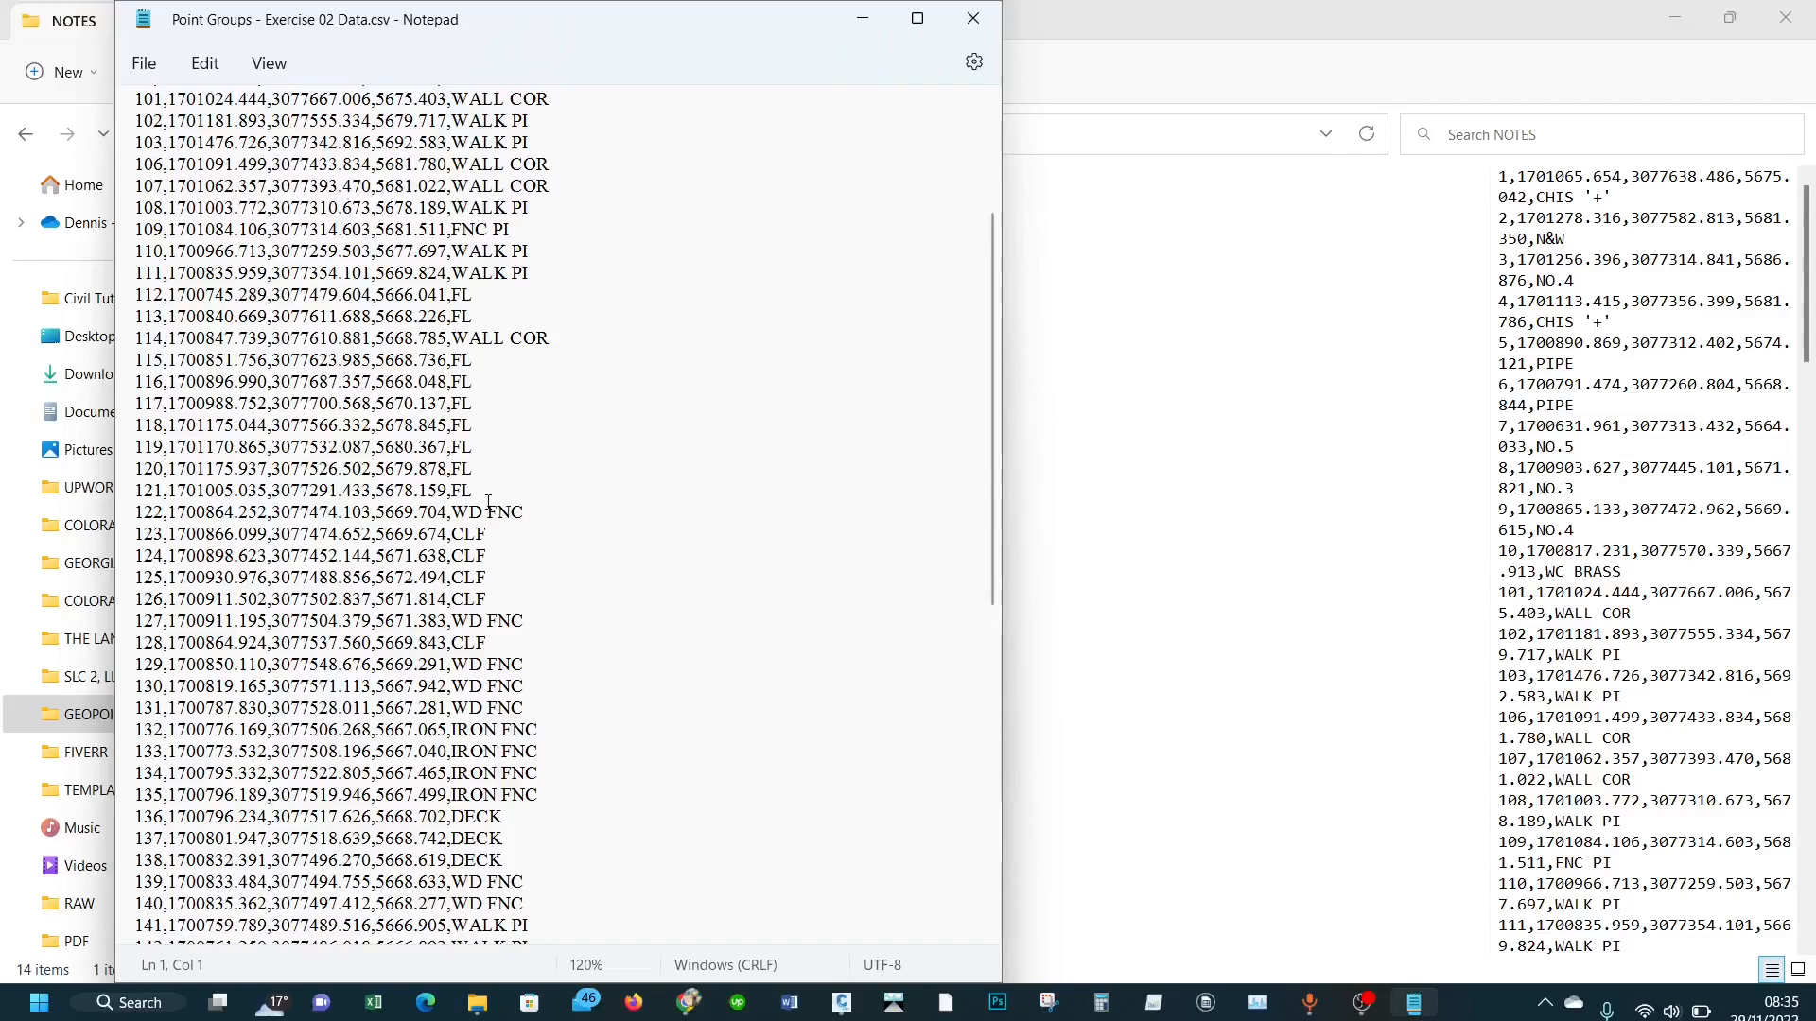
Step: Examine the consecutive FL points 115 to 121 in the CSV data
drag(138, 371, 130, 508)
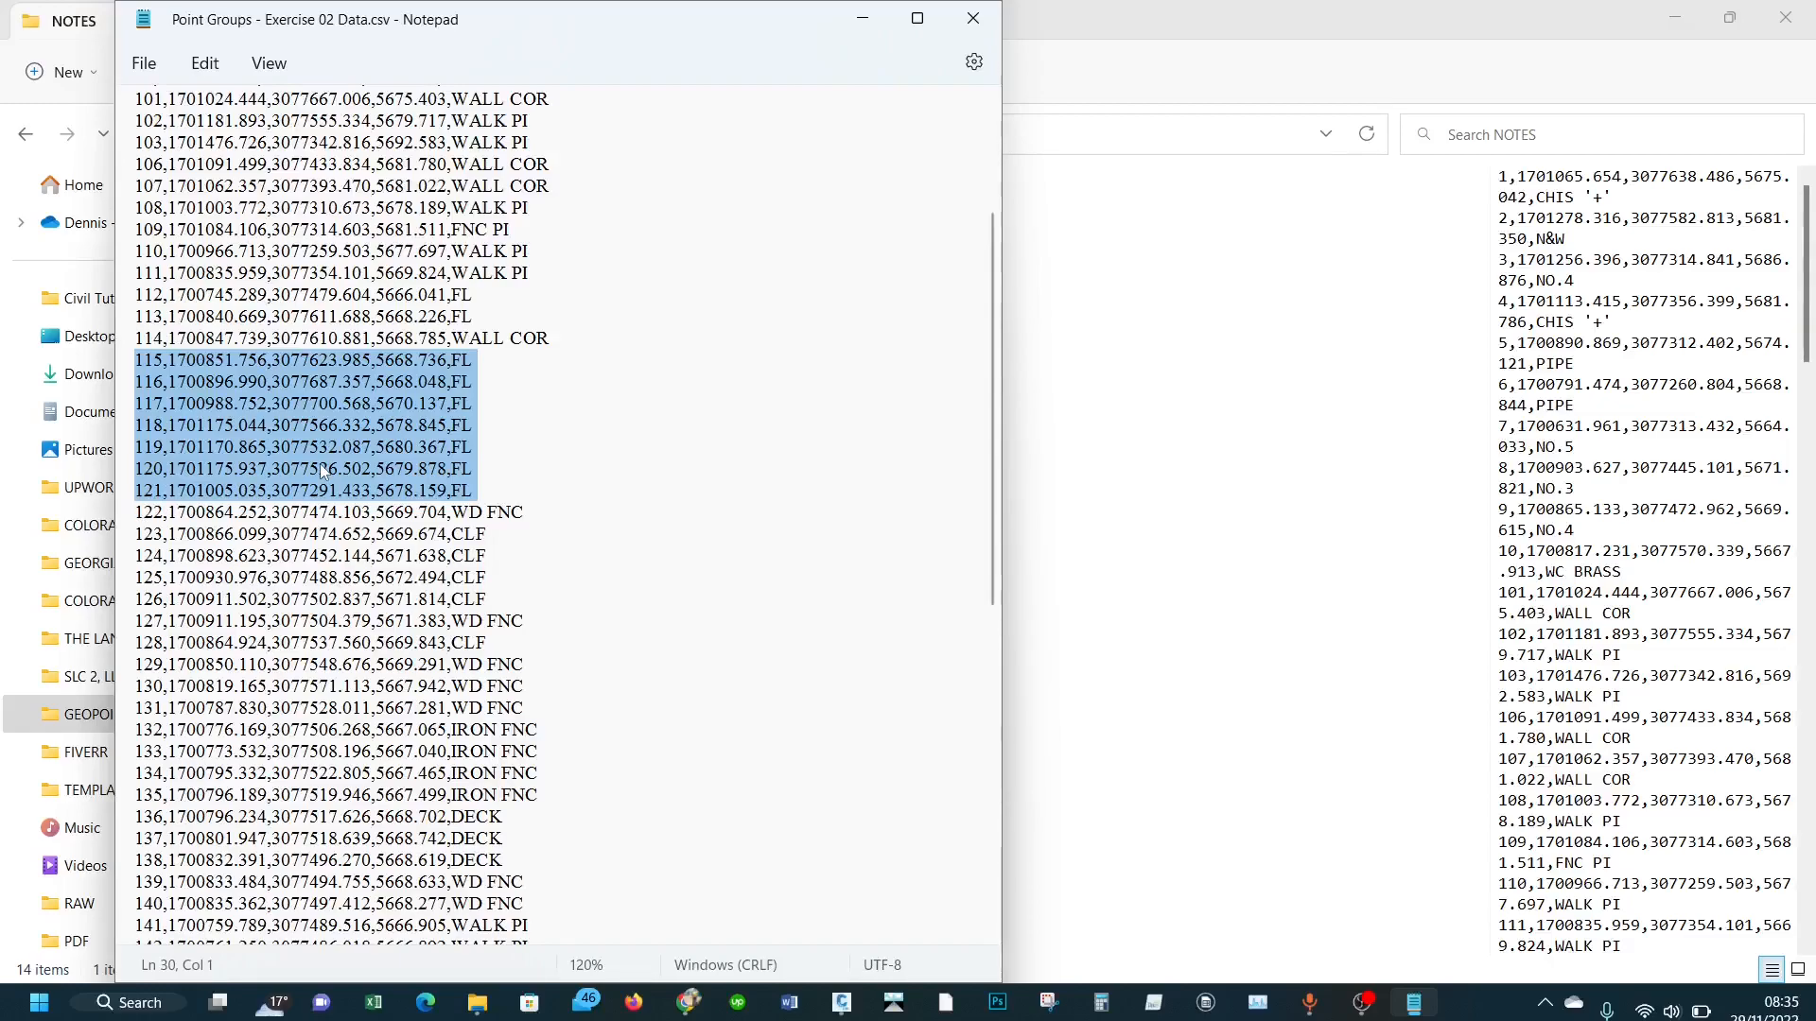
click(494, 366)
click(478, 382)
click(484, 416)
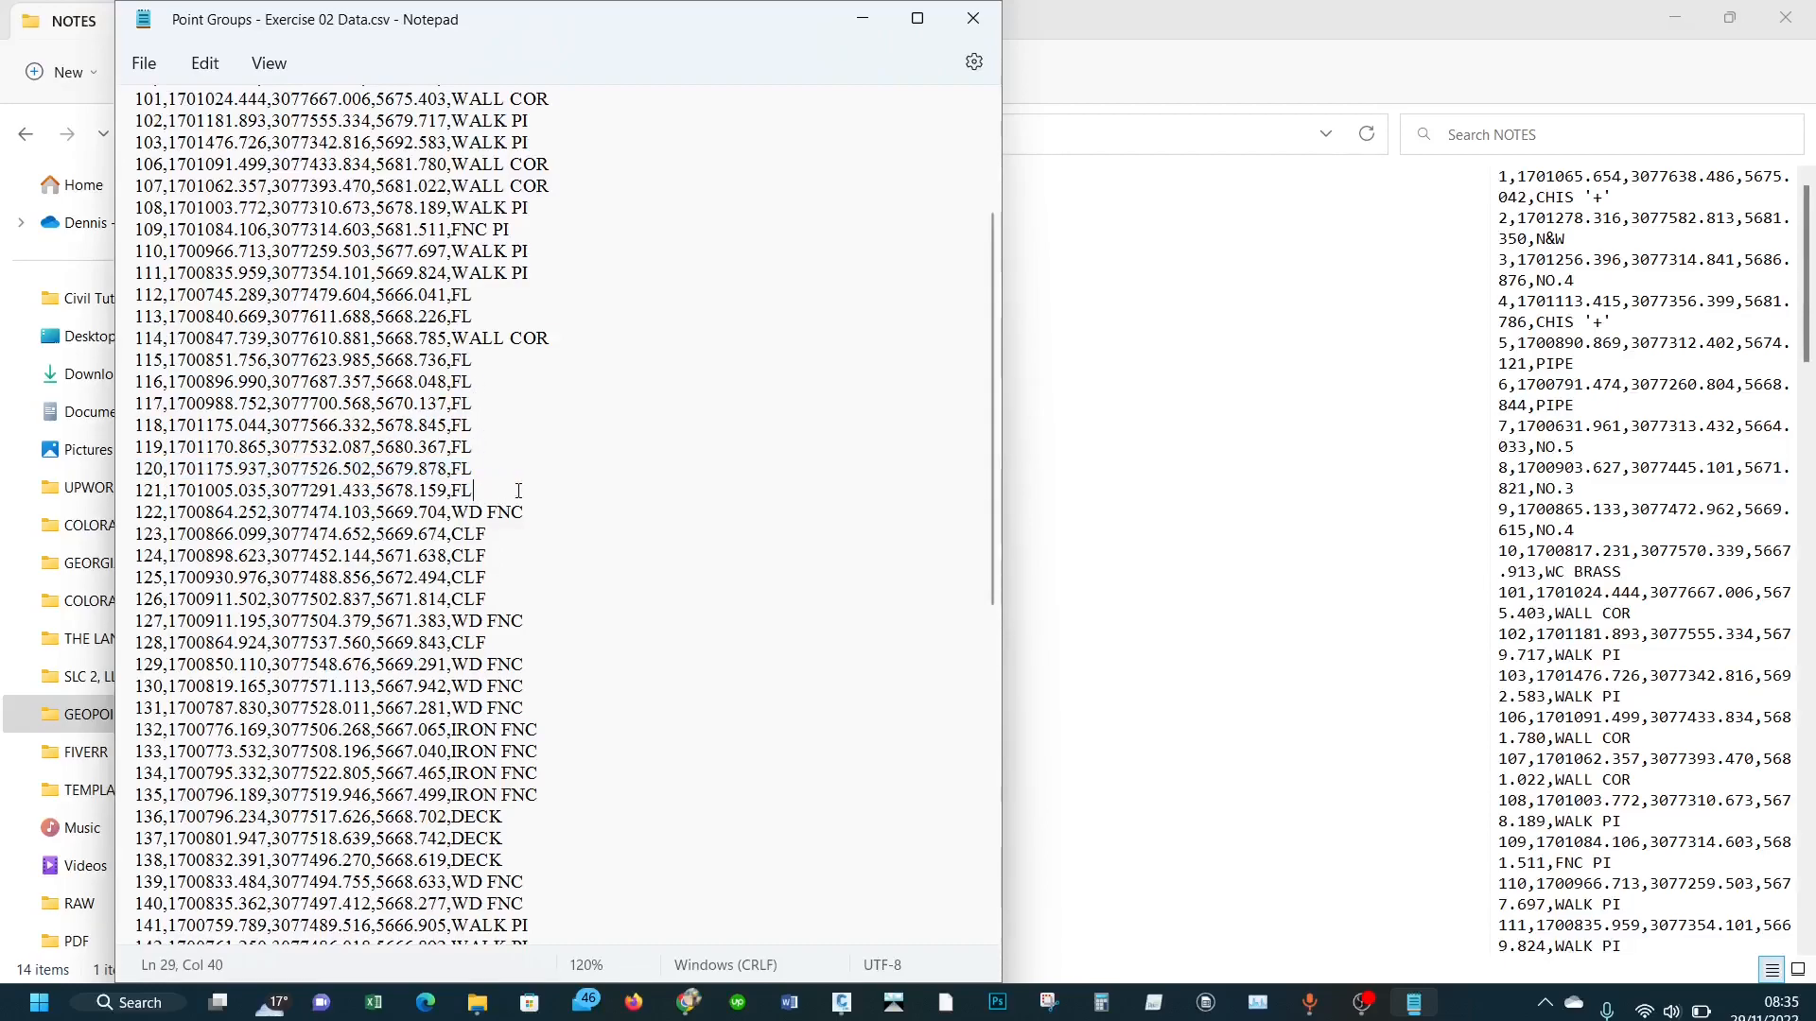
Step: Switch back to Civil 3D and create a new point group named FLOWLINE
click(1287, 383)
click(1675, 17)
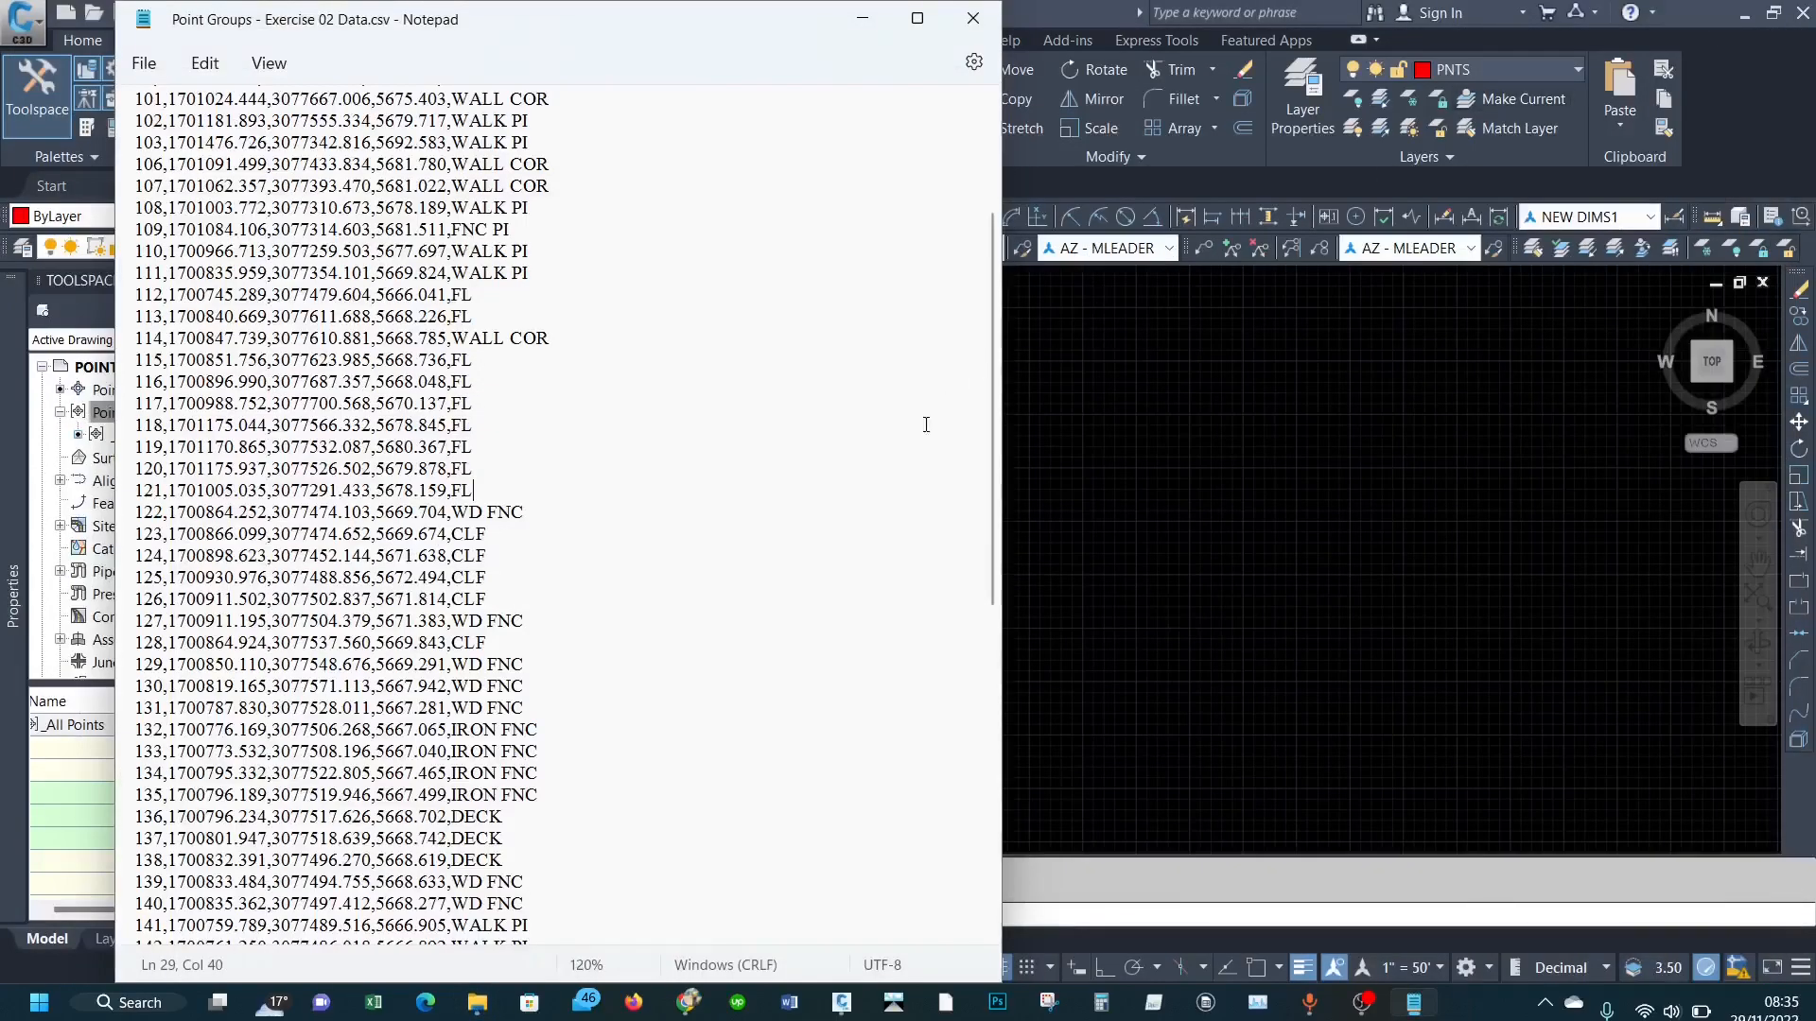
click(1080, 350)
click(132, 414)
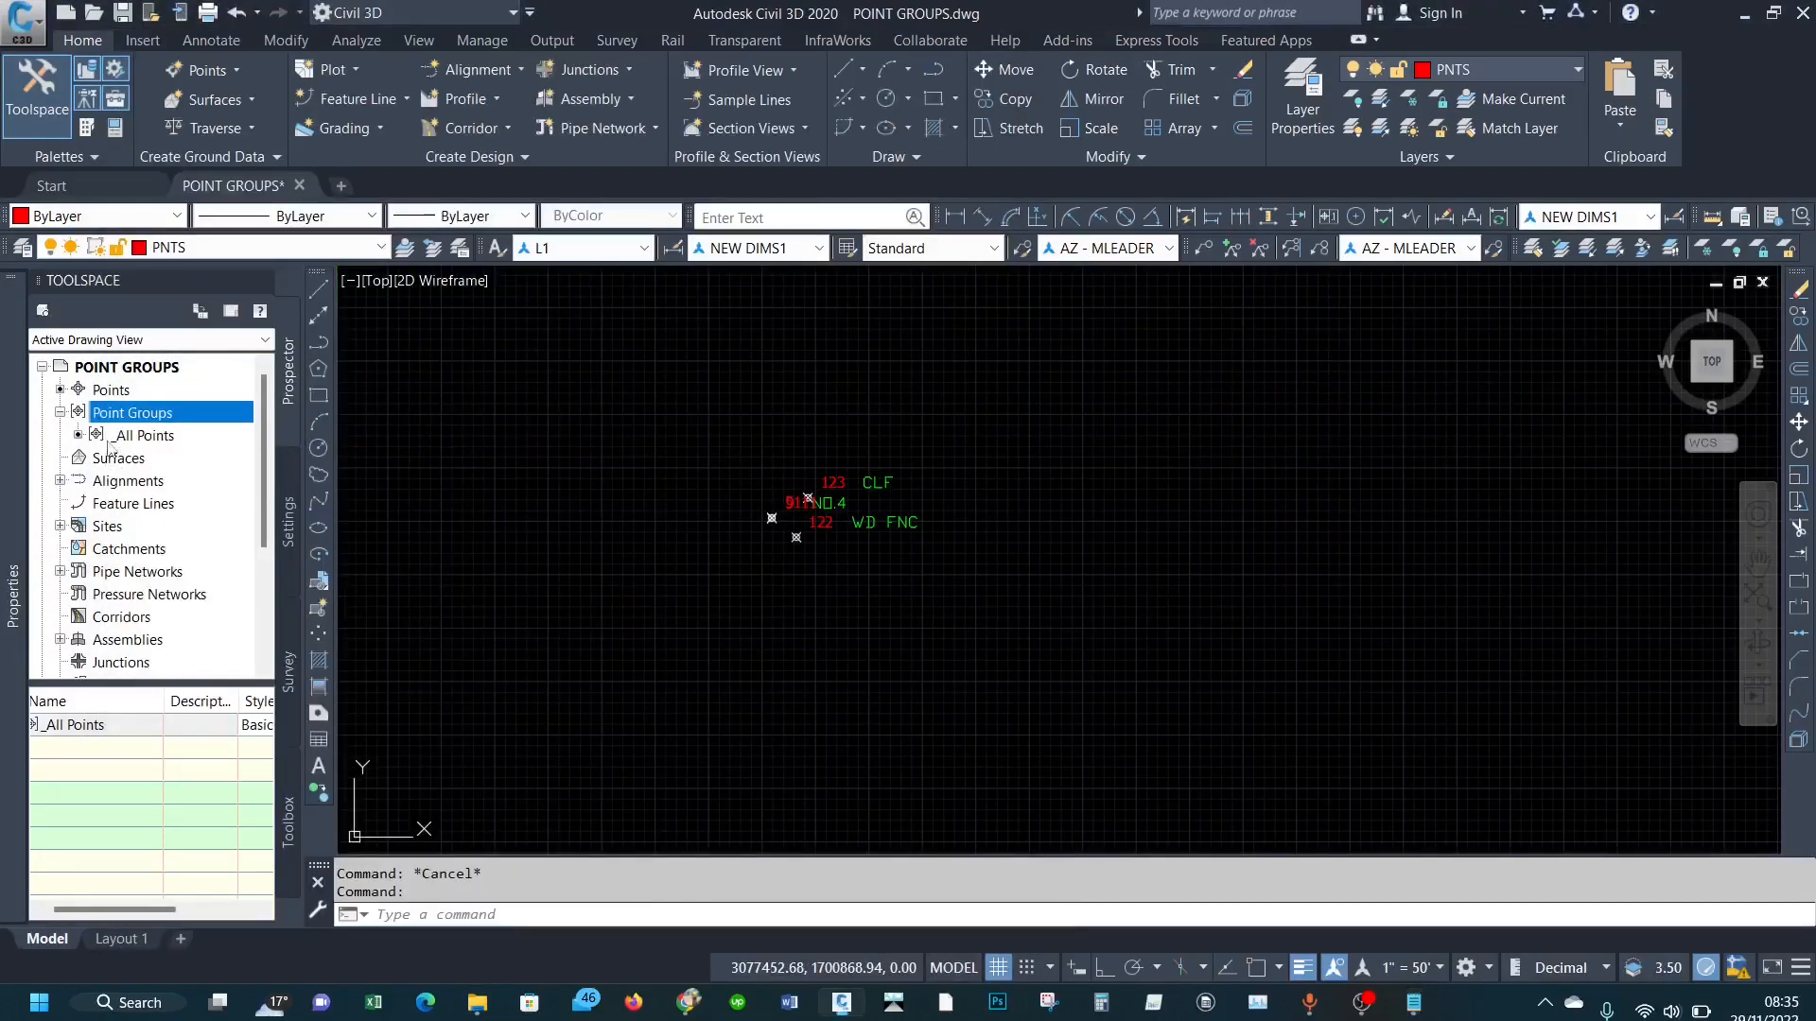
right_click(120, 422)
click(166, 423)
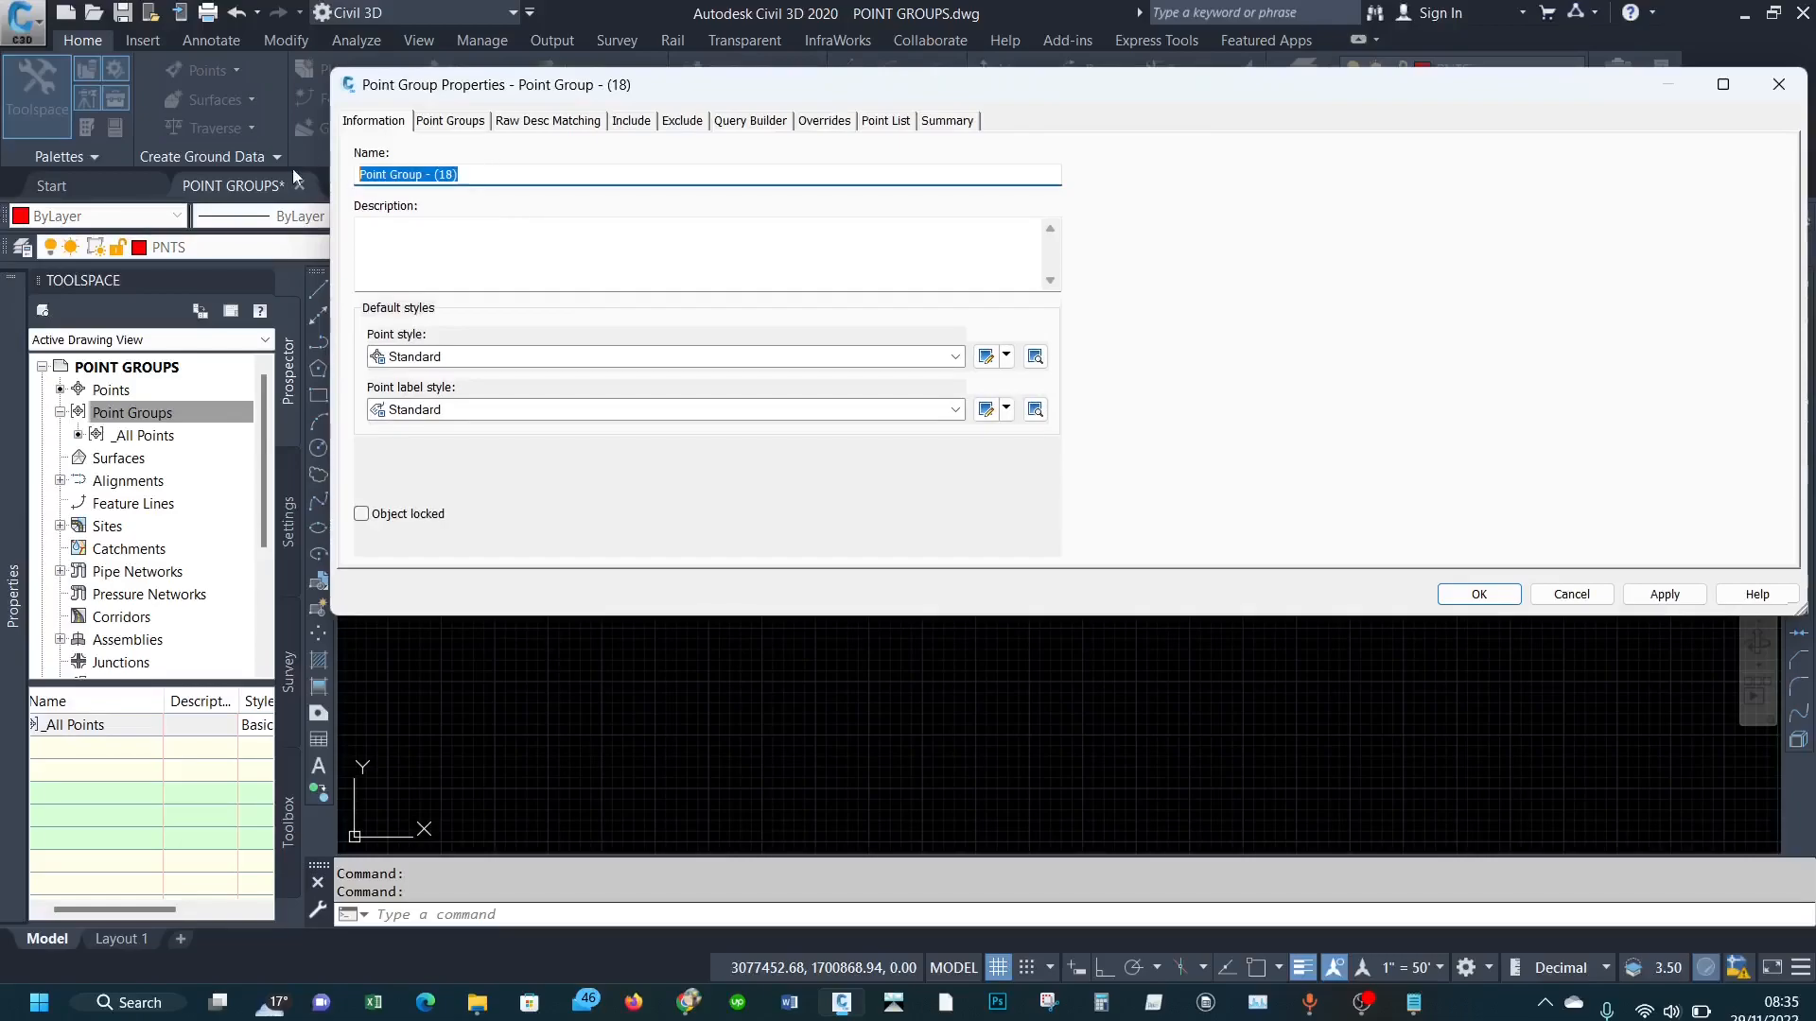
text(FLOWLINE)
Step: Include the points with numbers matching 115-121 in the FLOWLINE group, apply it and view the group's point list
click(631, 121)
click(361, 159)
click(586, 161)
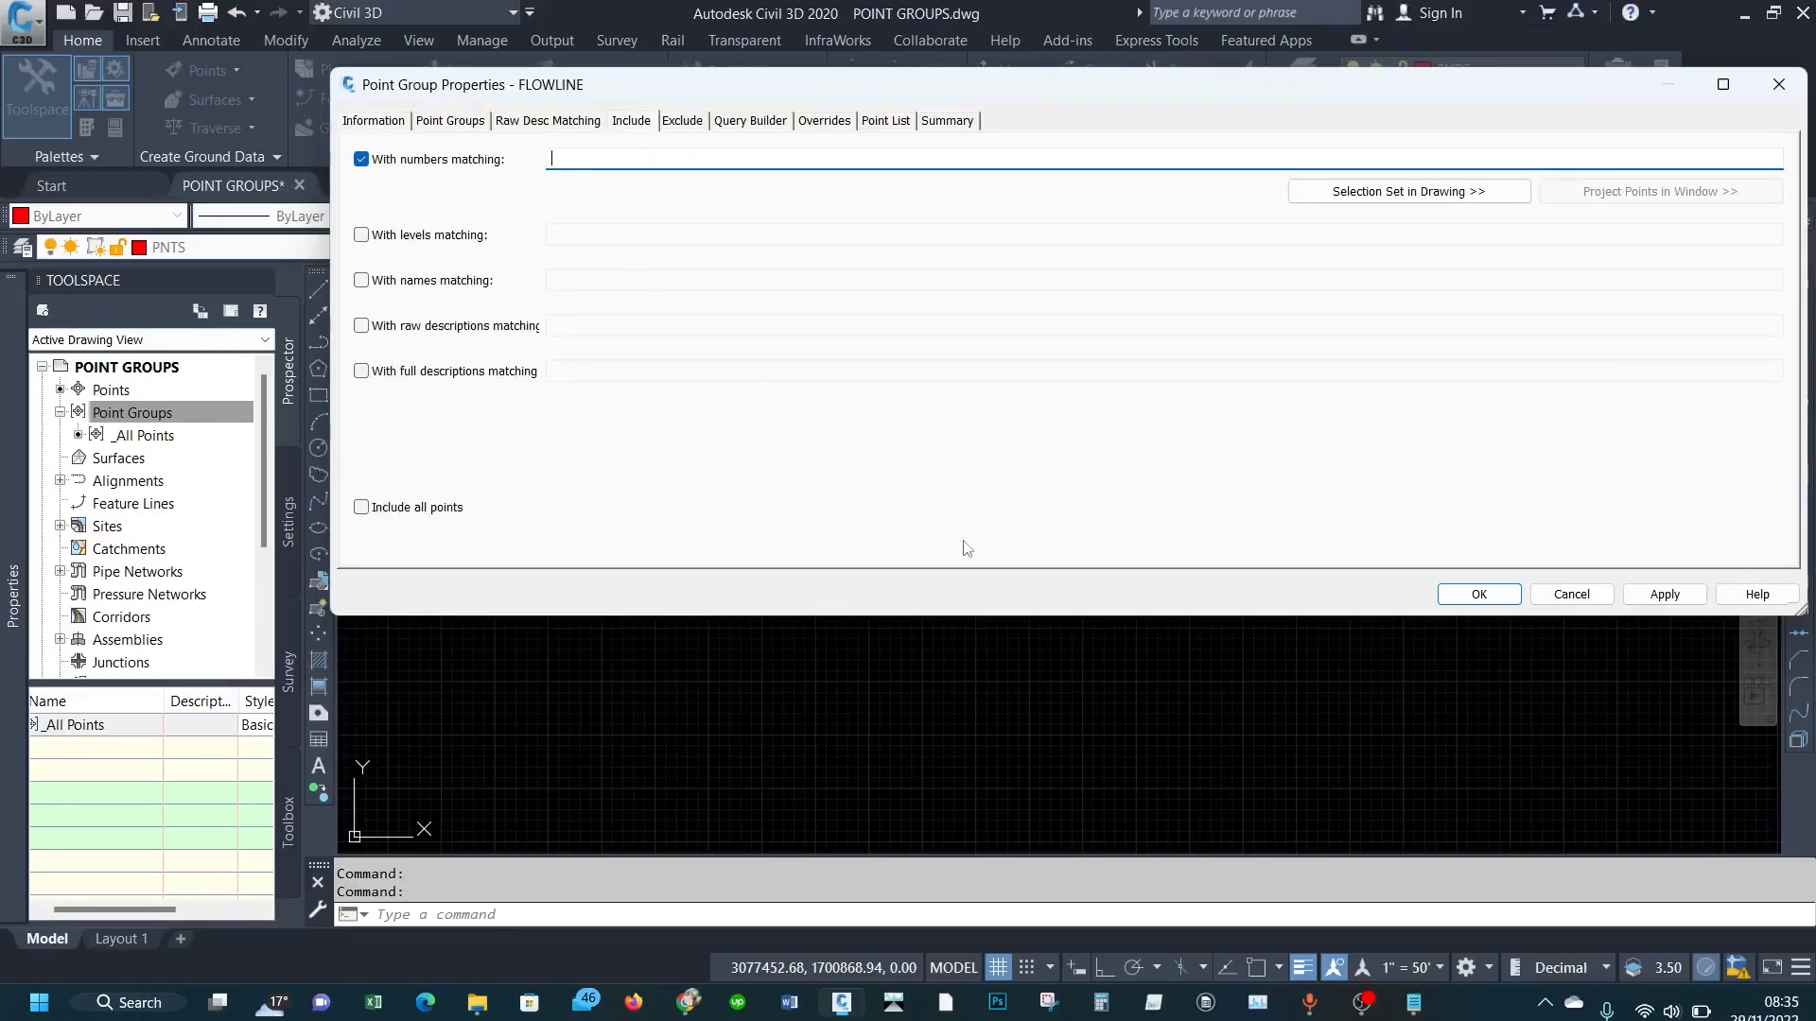
click(1418, 1006)
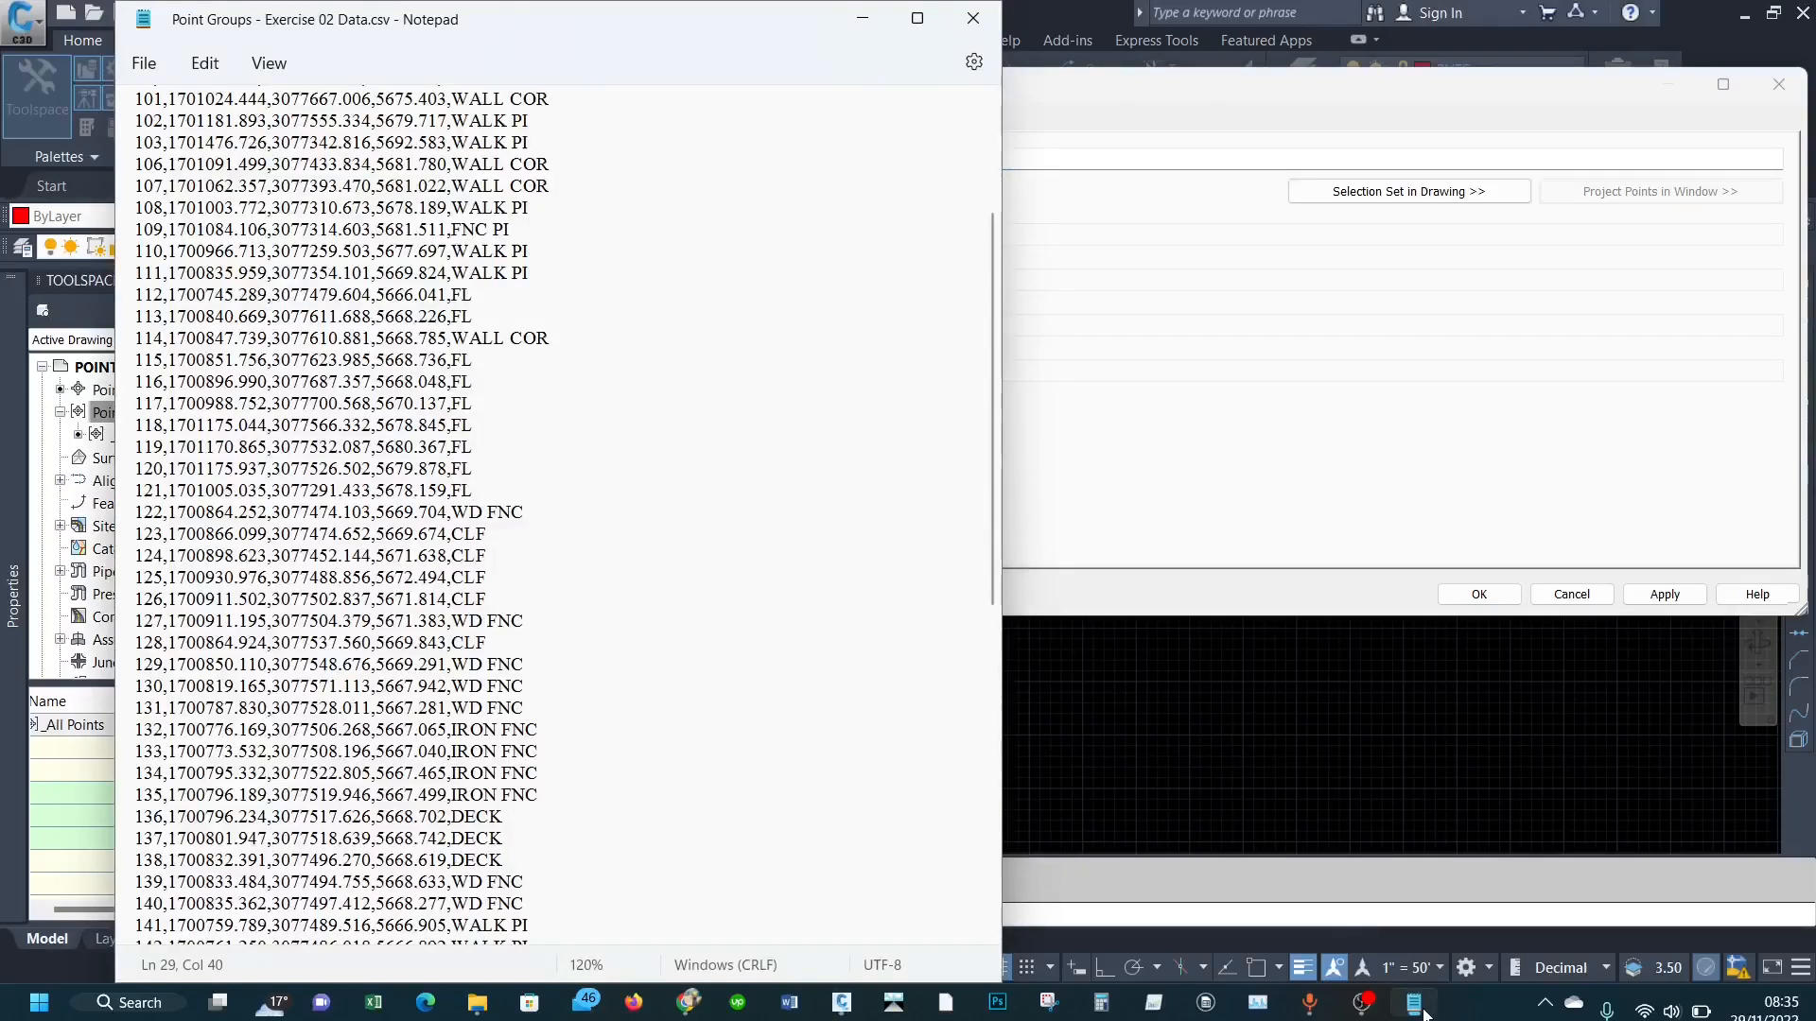
click(138, 359)
click(1292, 506)
text(115-121)
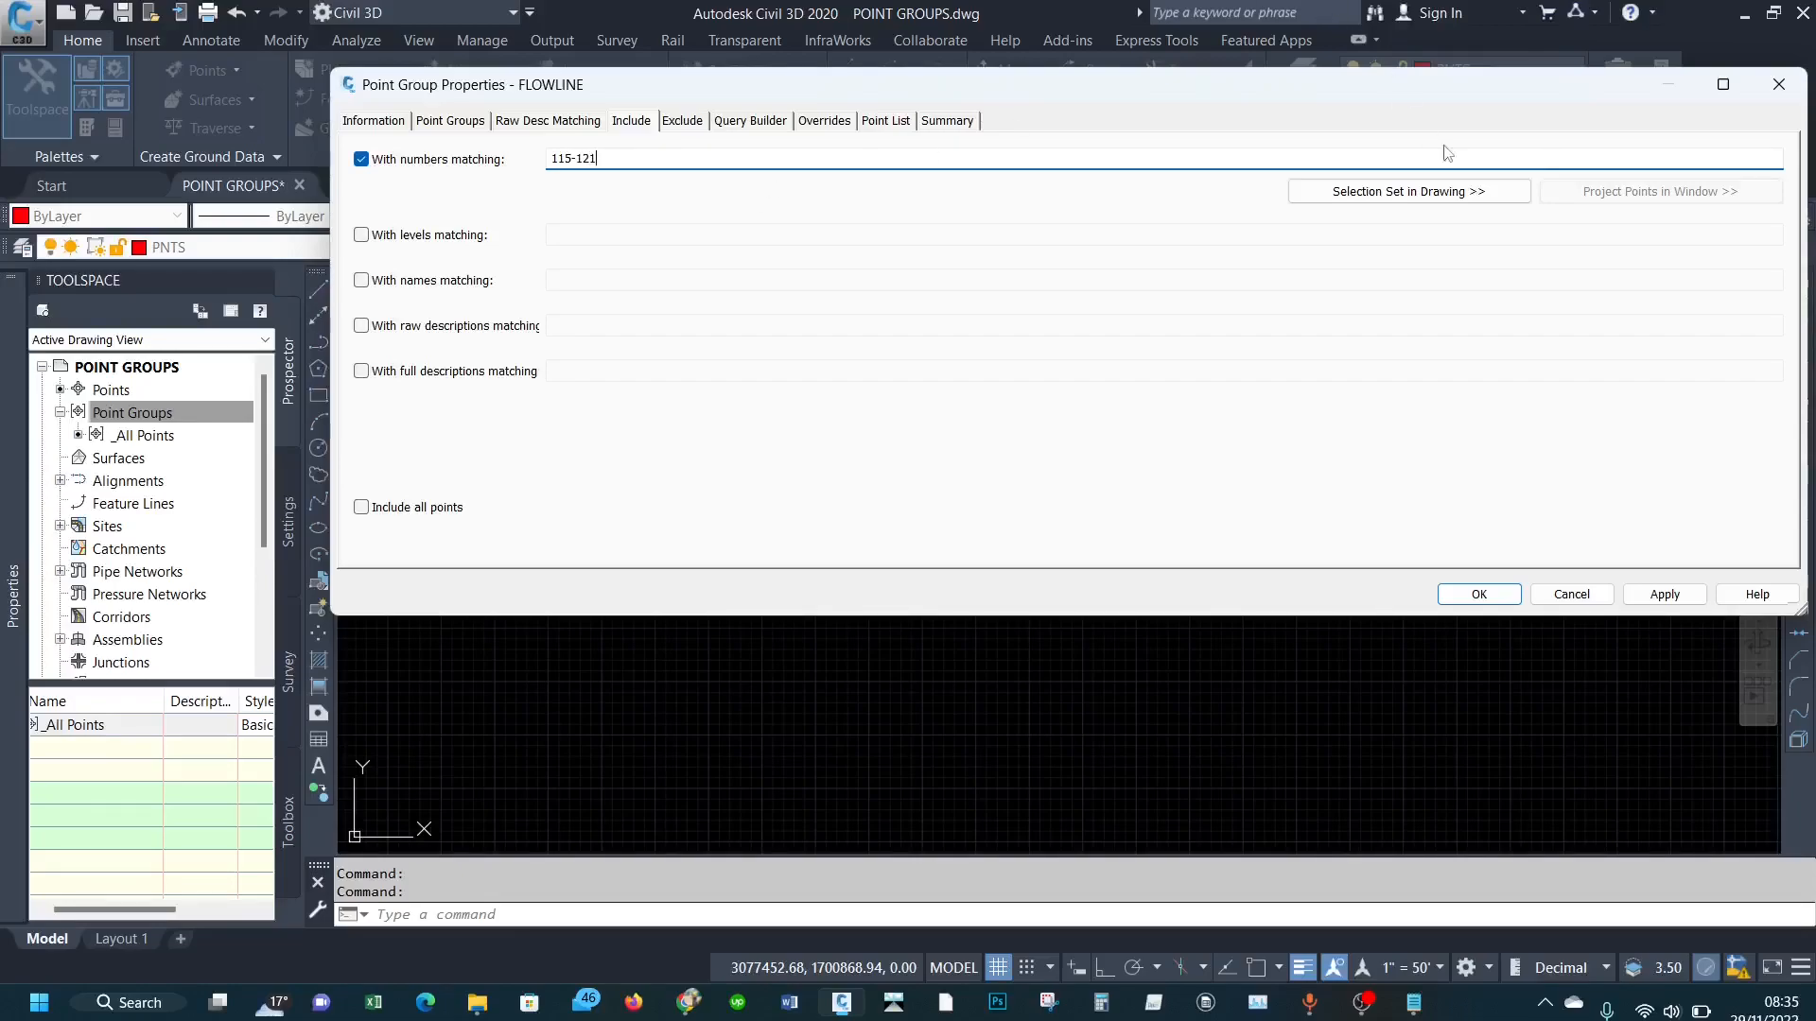
click(1657, 595)
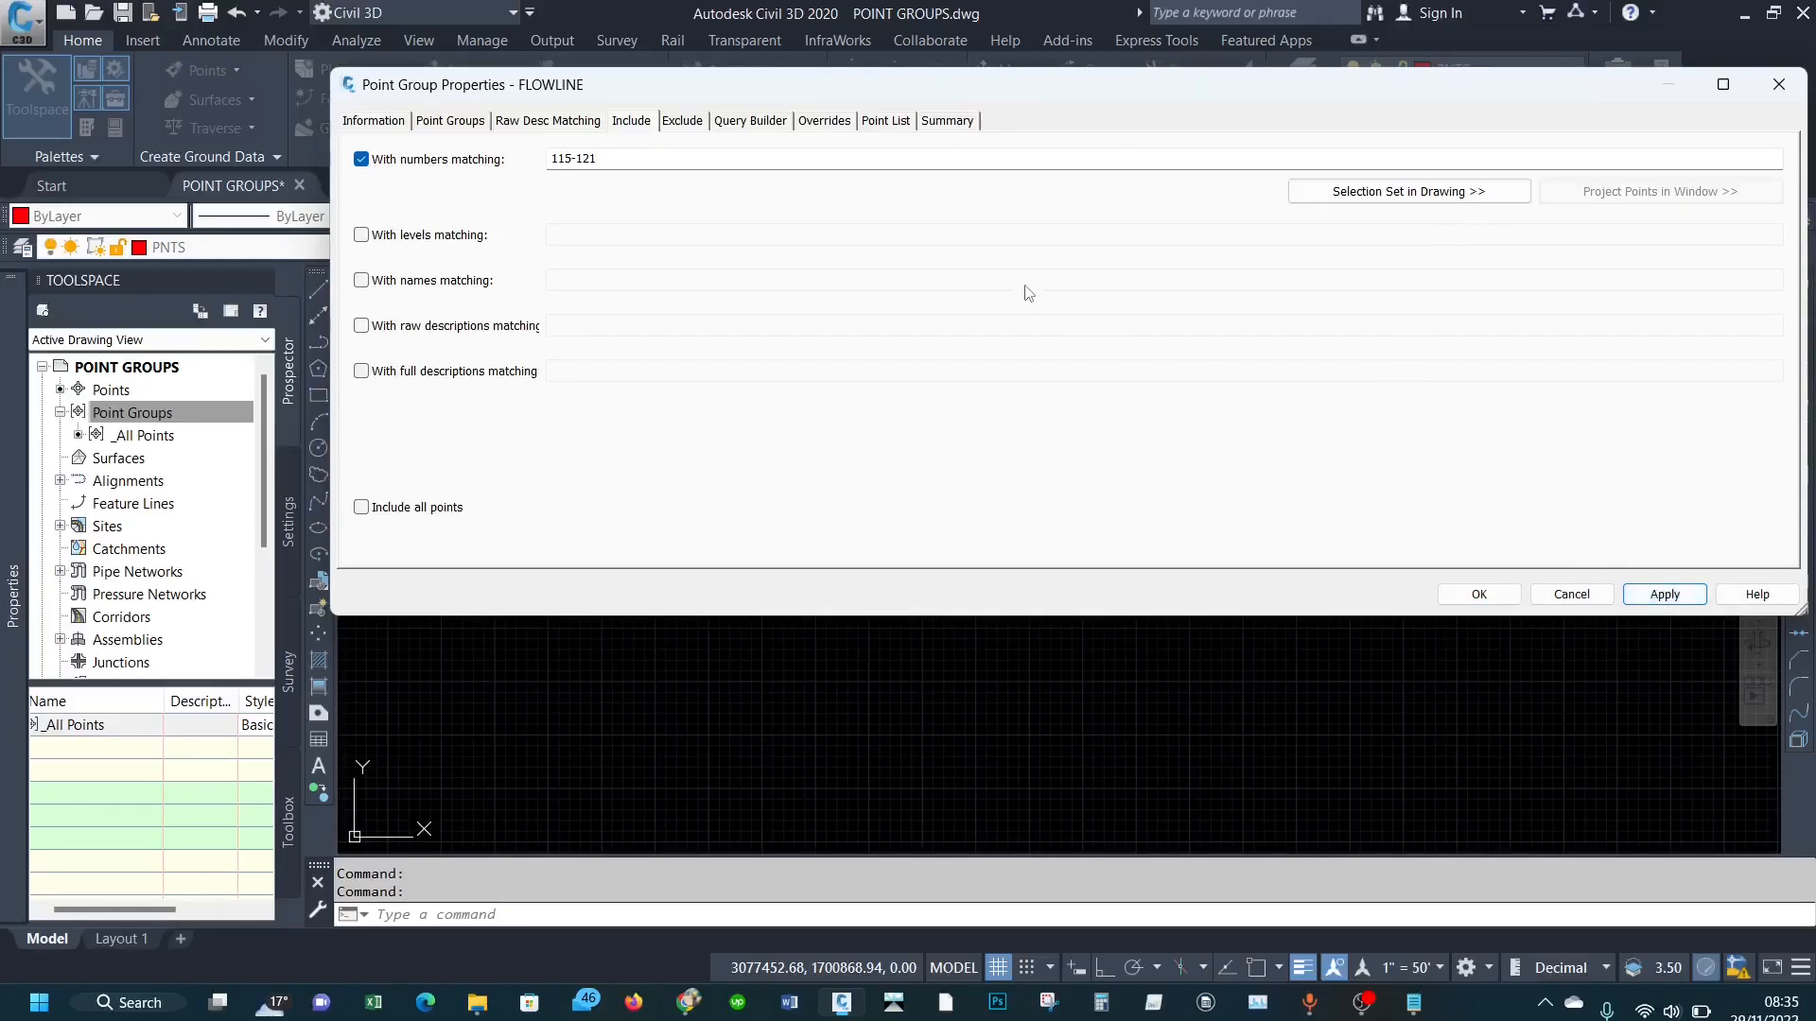
click(888, 121)
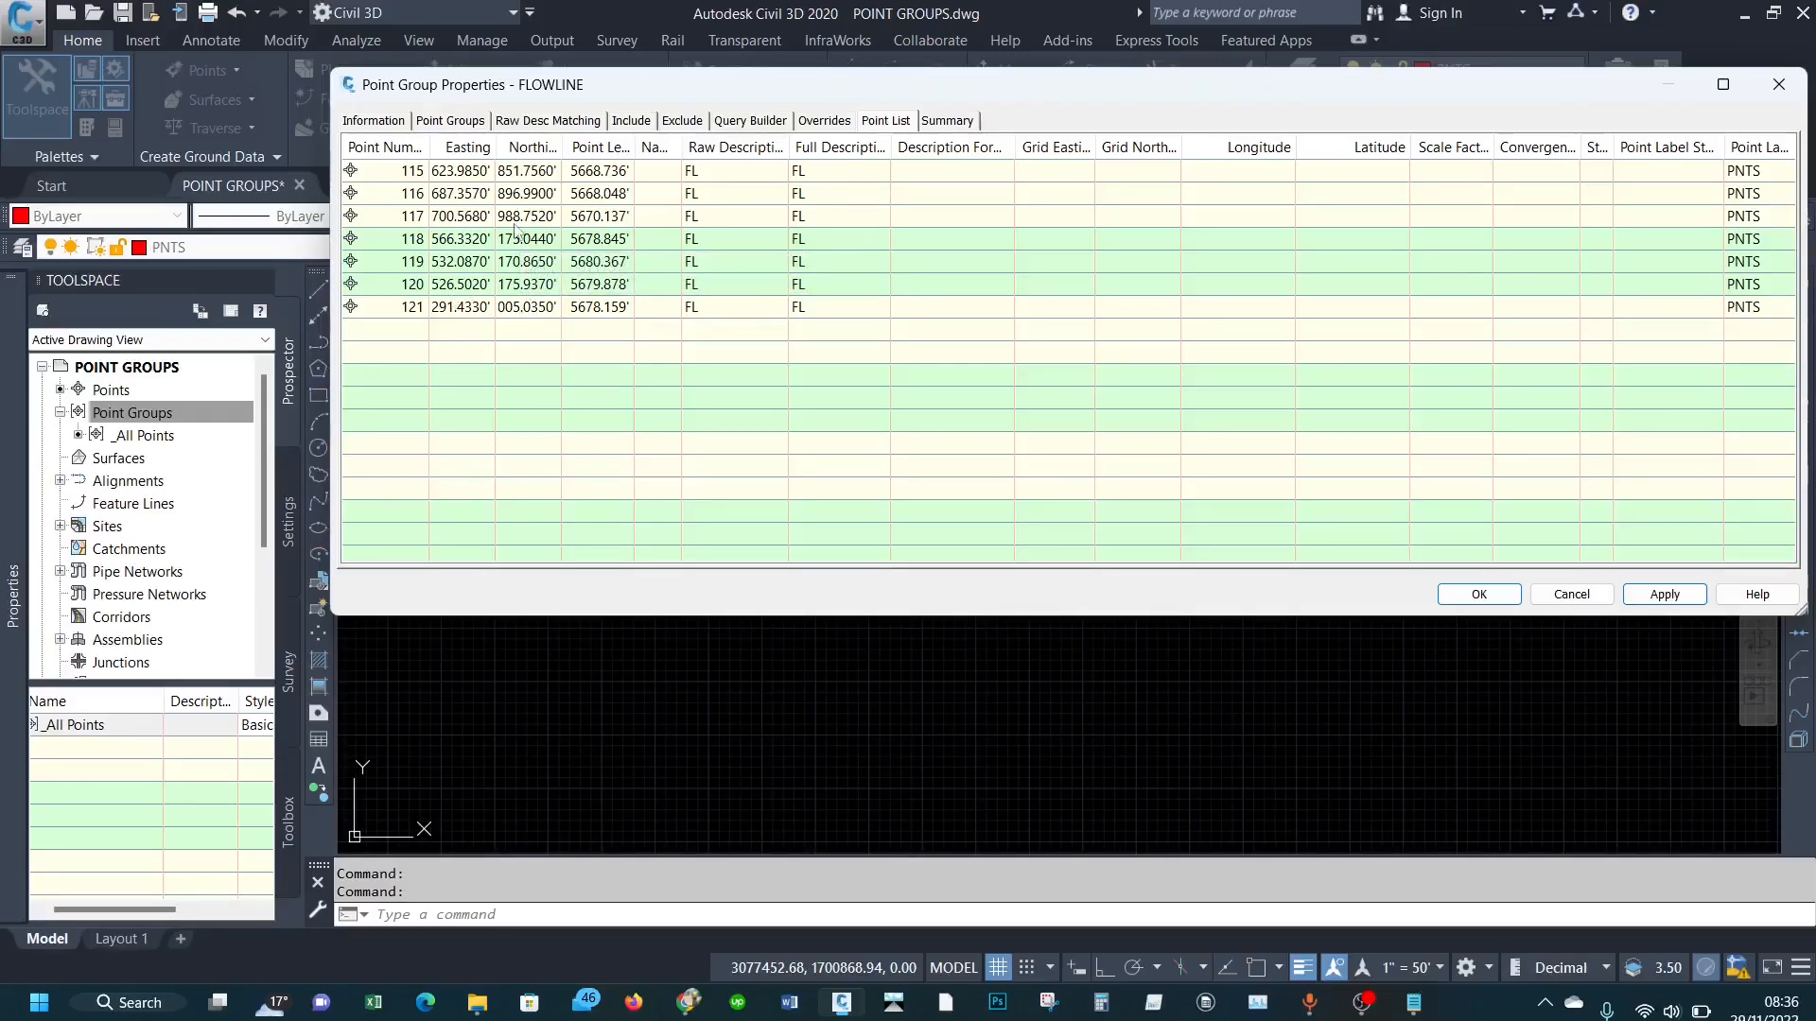
Step: Look up the remaining FL points in the CSV data and add numbers 112 and 113 to FLOWLINE's number match
click(634, 120)
click(621, 155)
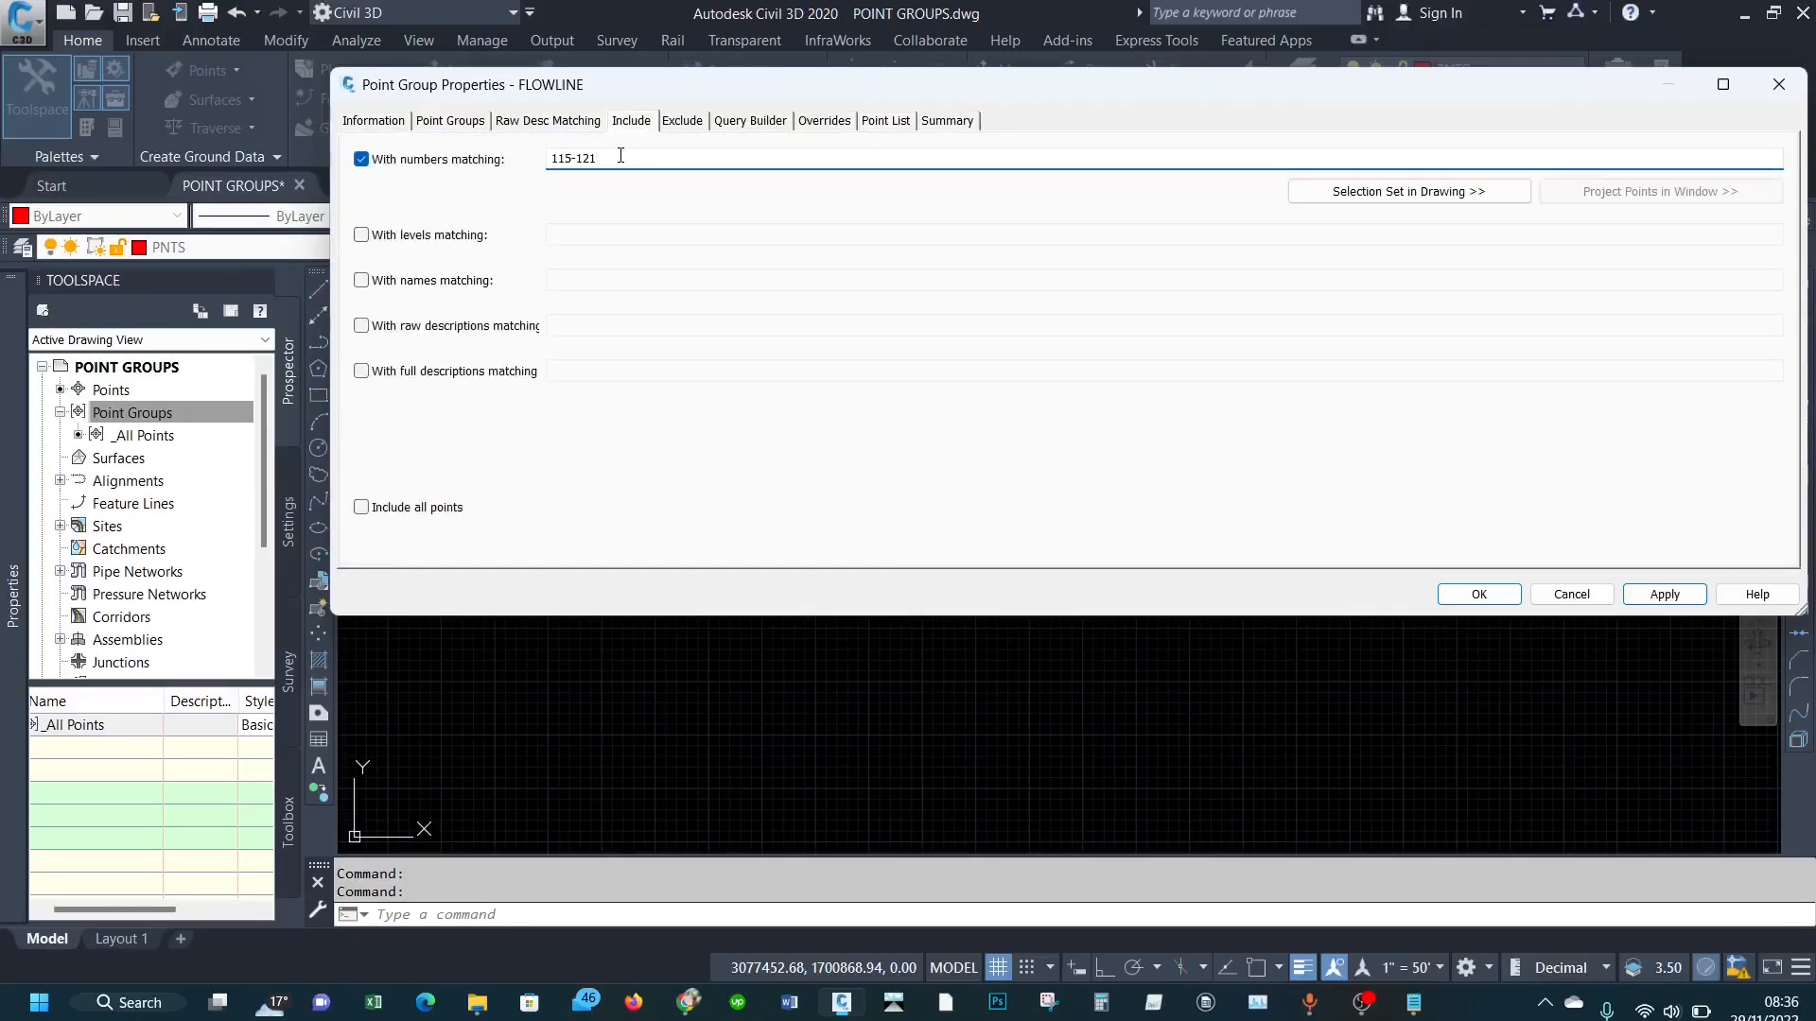
text(,)
click(1412, 1005)
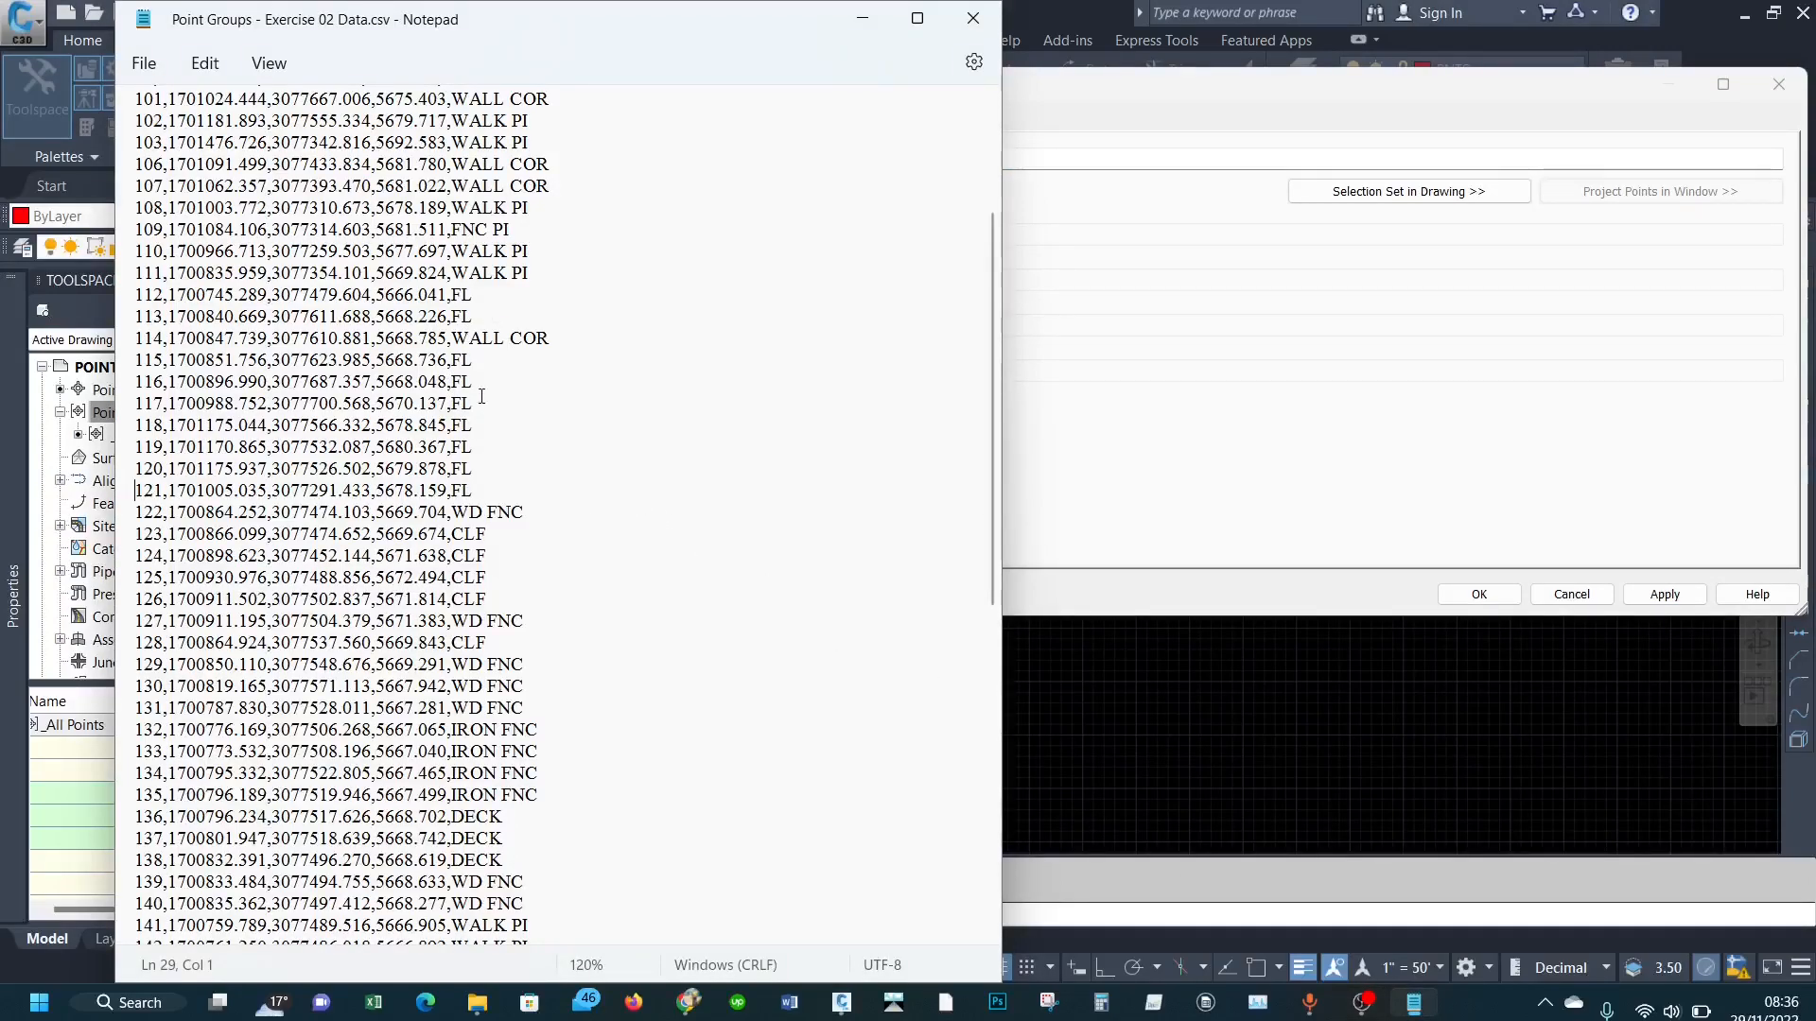
drag(473, 316, 135, 295)
key(alt+Tab)
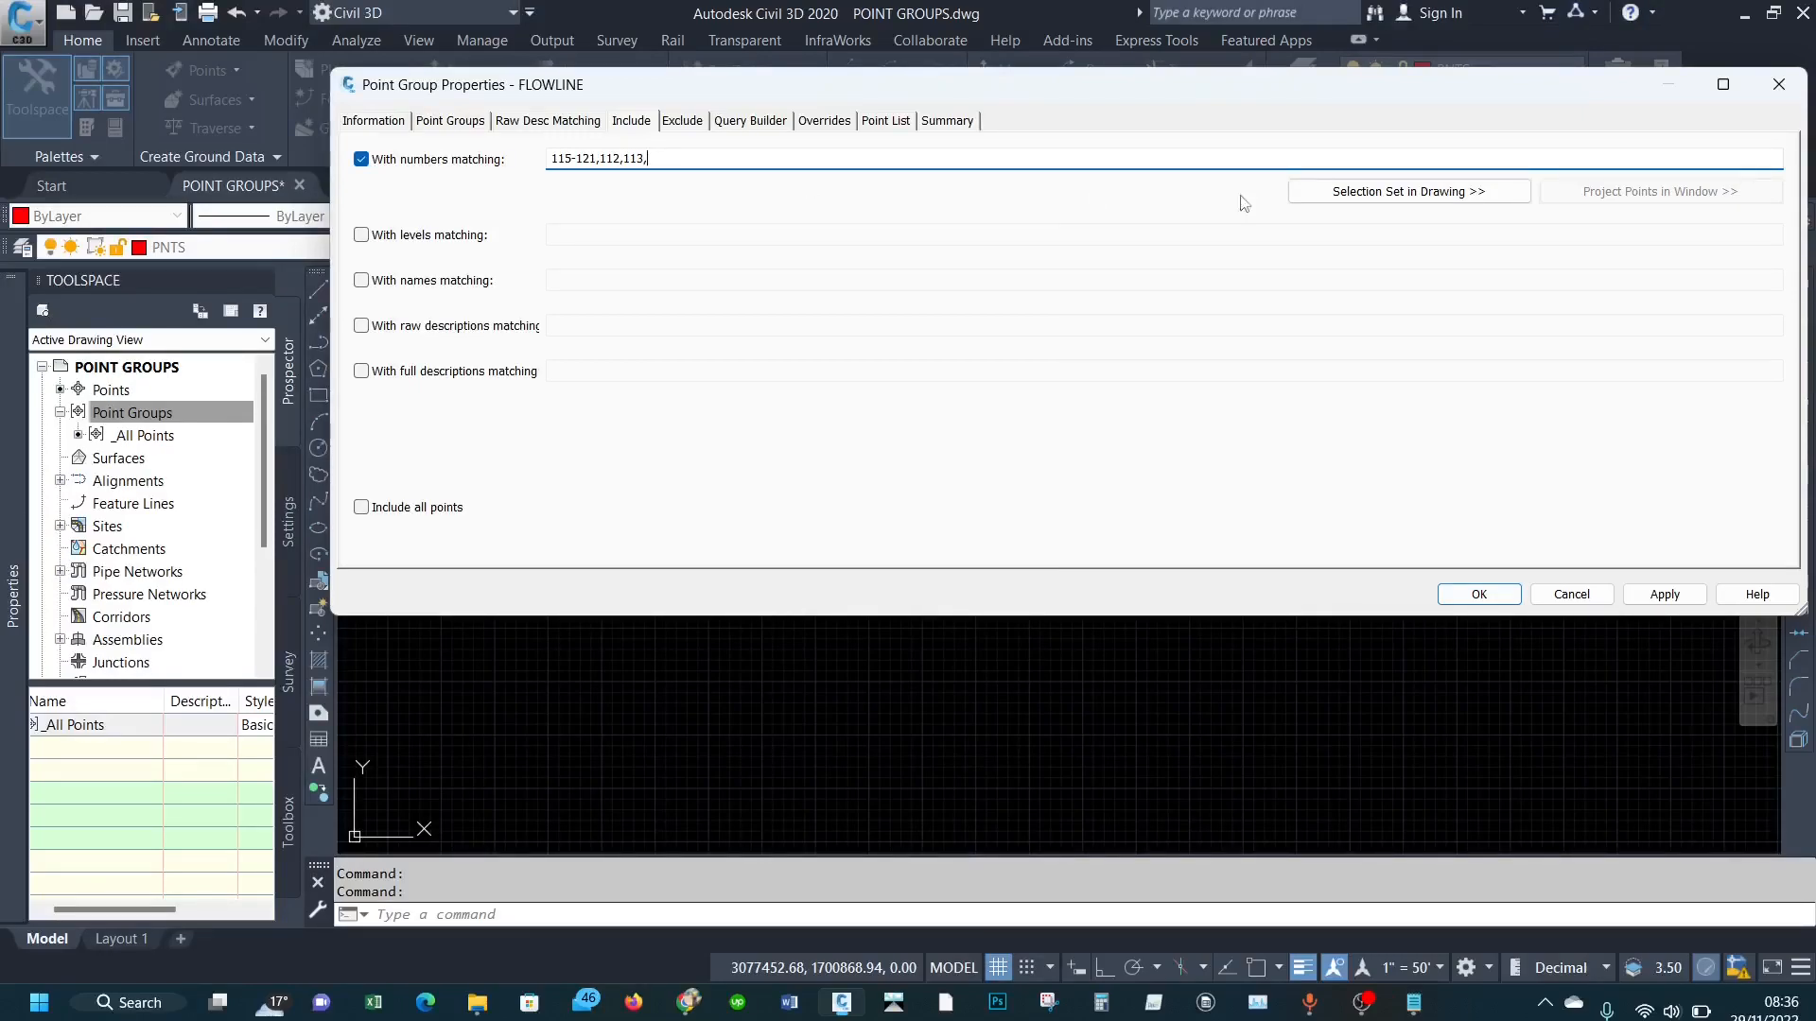
Step: Check the CSV data for further FL points, apply the extended number match and review FLOWLINE's point list
click(1419, 1004)
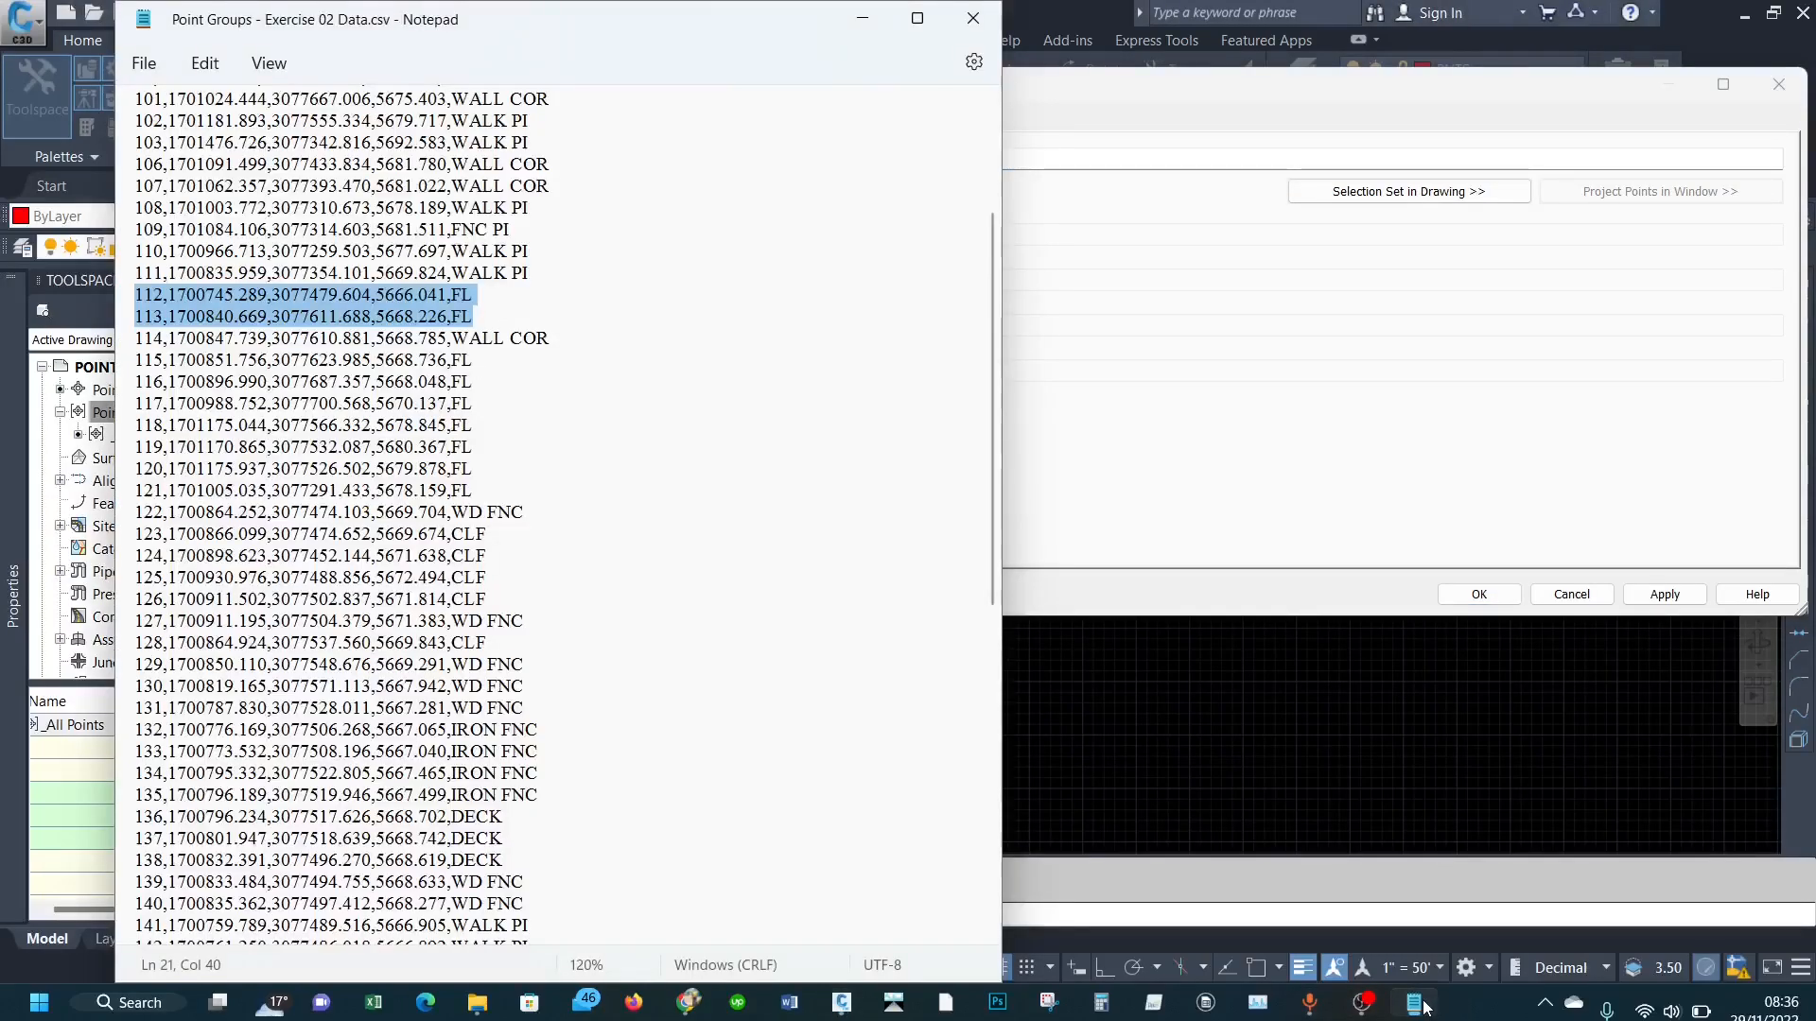
scroll(473, 336, up, 3)
scroll(473, 336, down, 10)
scroll(618, 484, down, 3)
scroll(618, 487, up, 15)
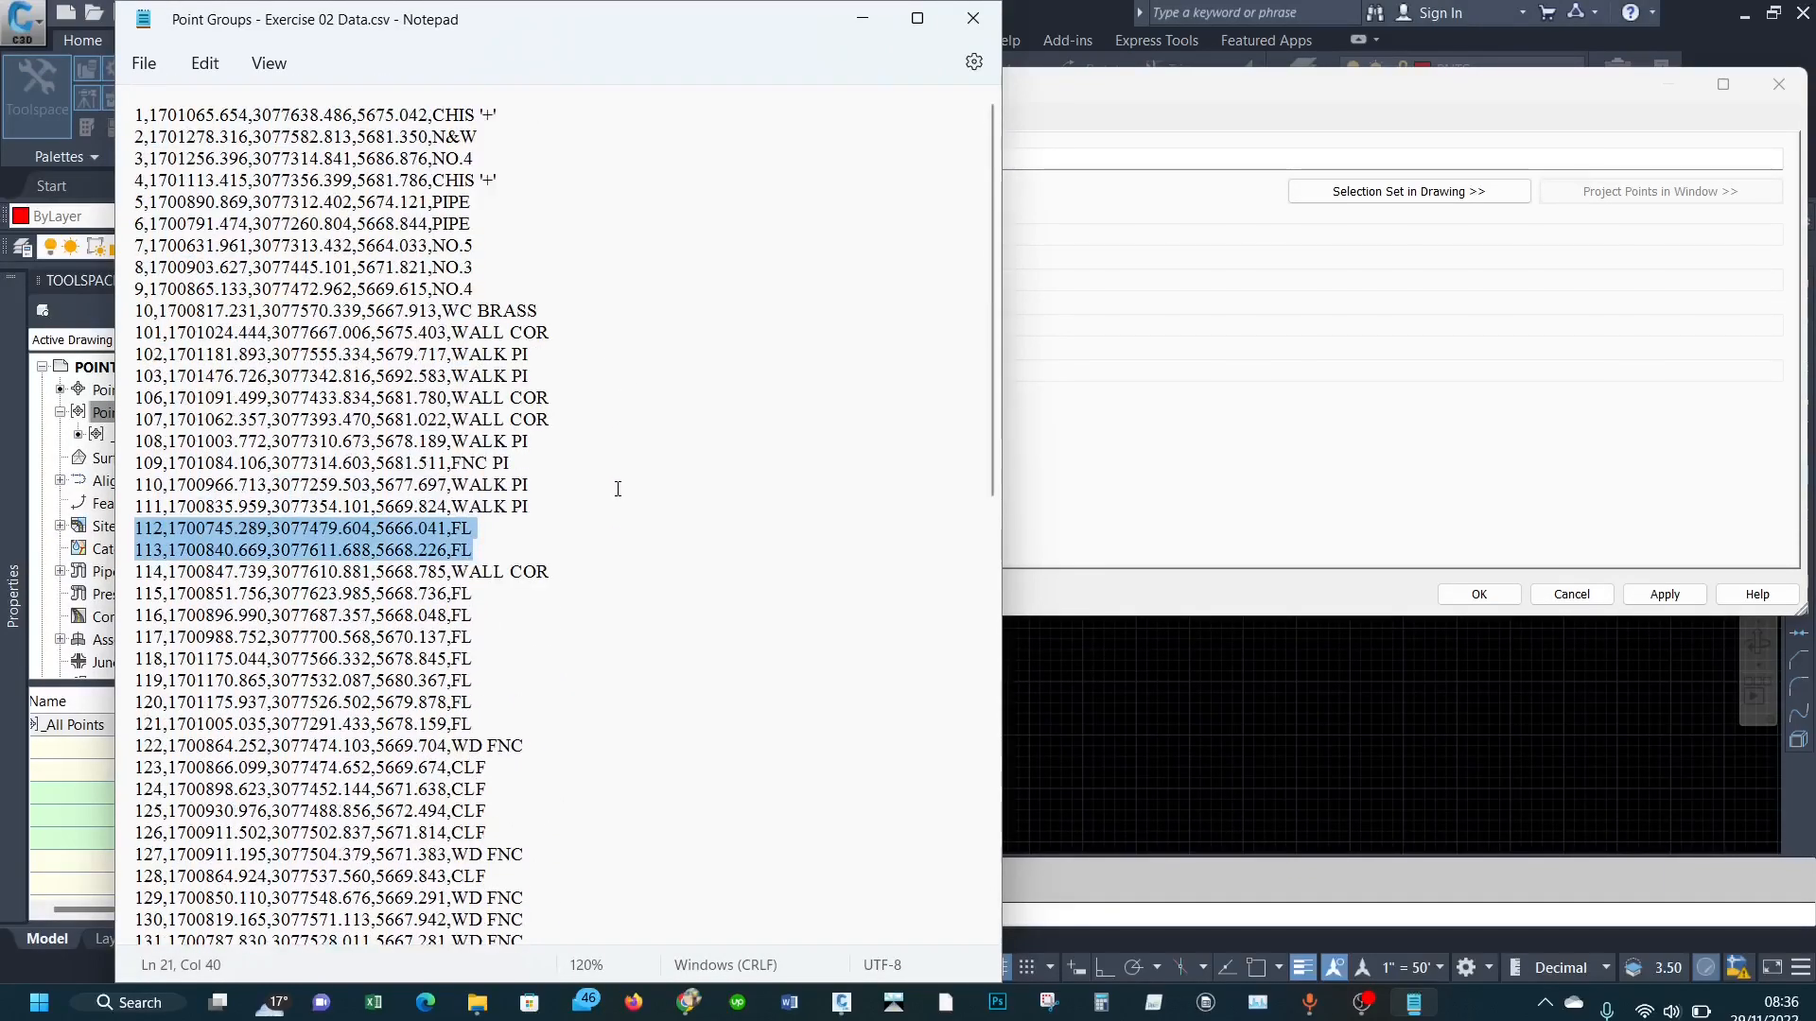
click(1641, 422)
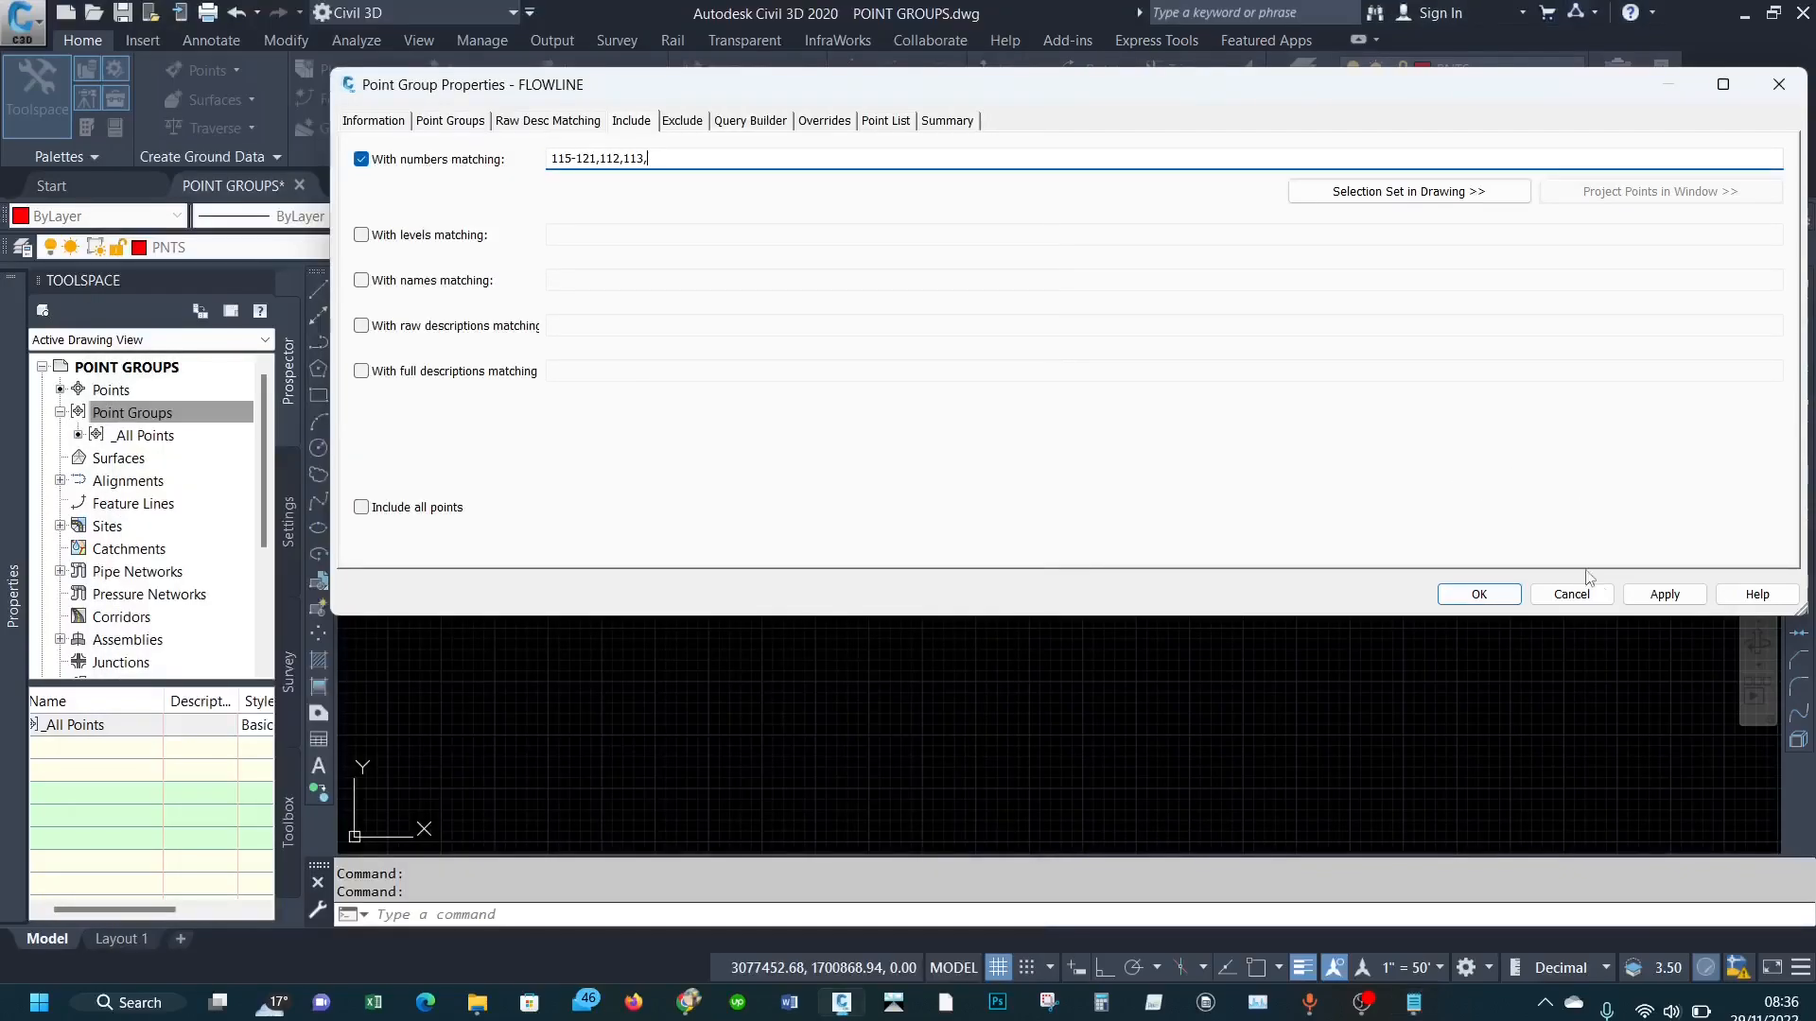
click(1666, 597)
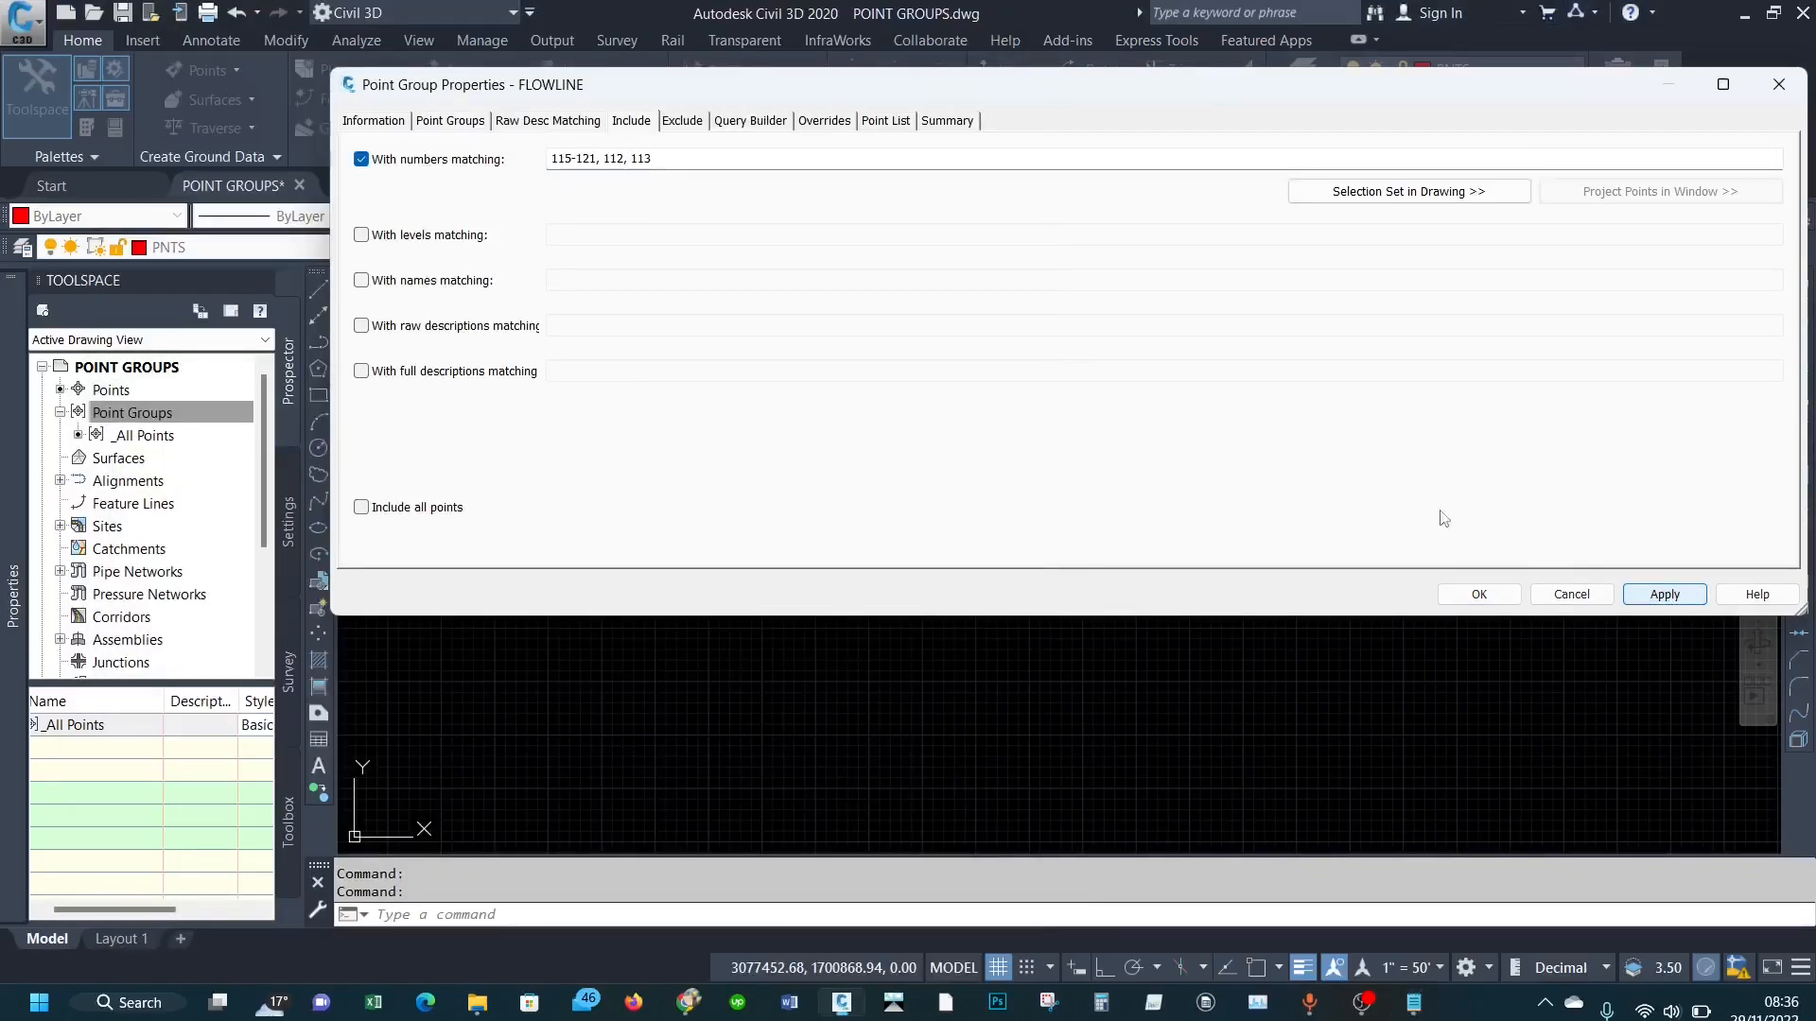
click(871, 122)
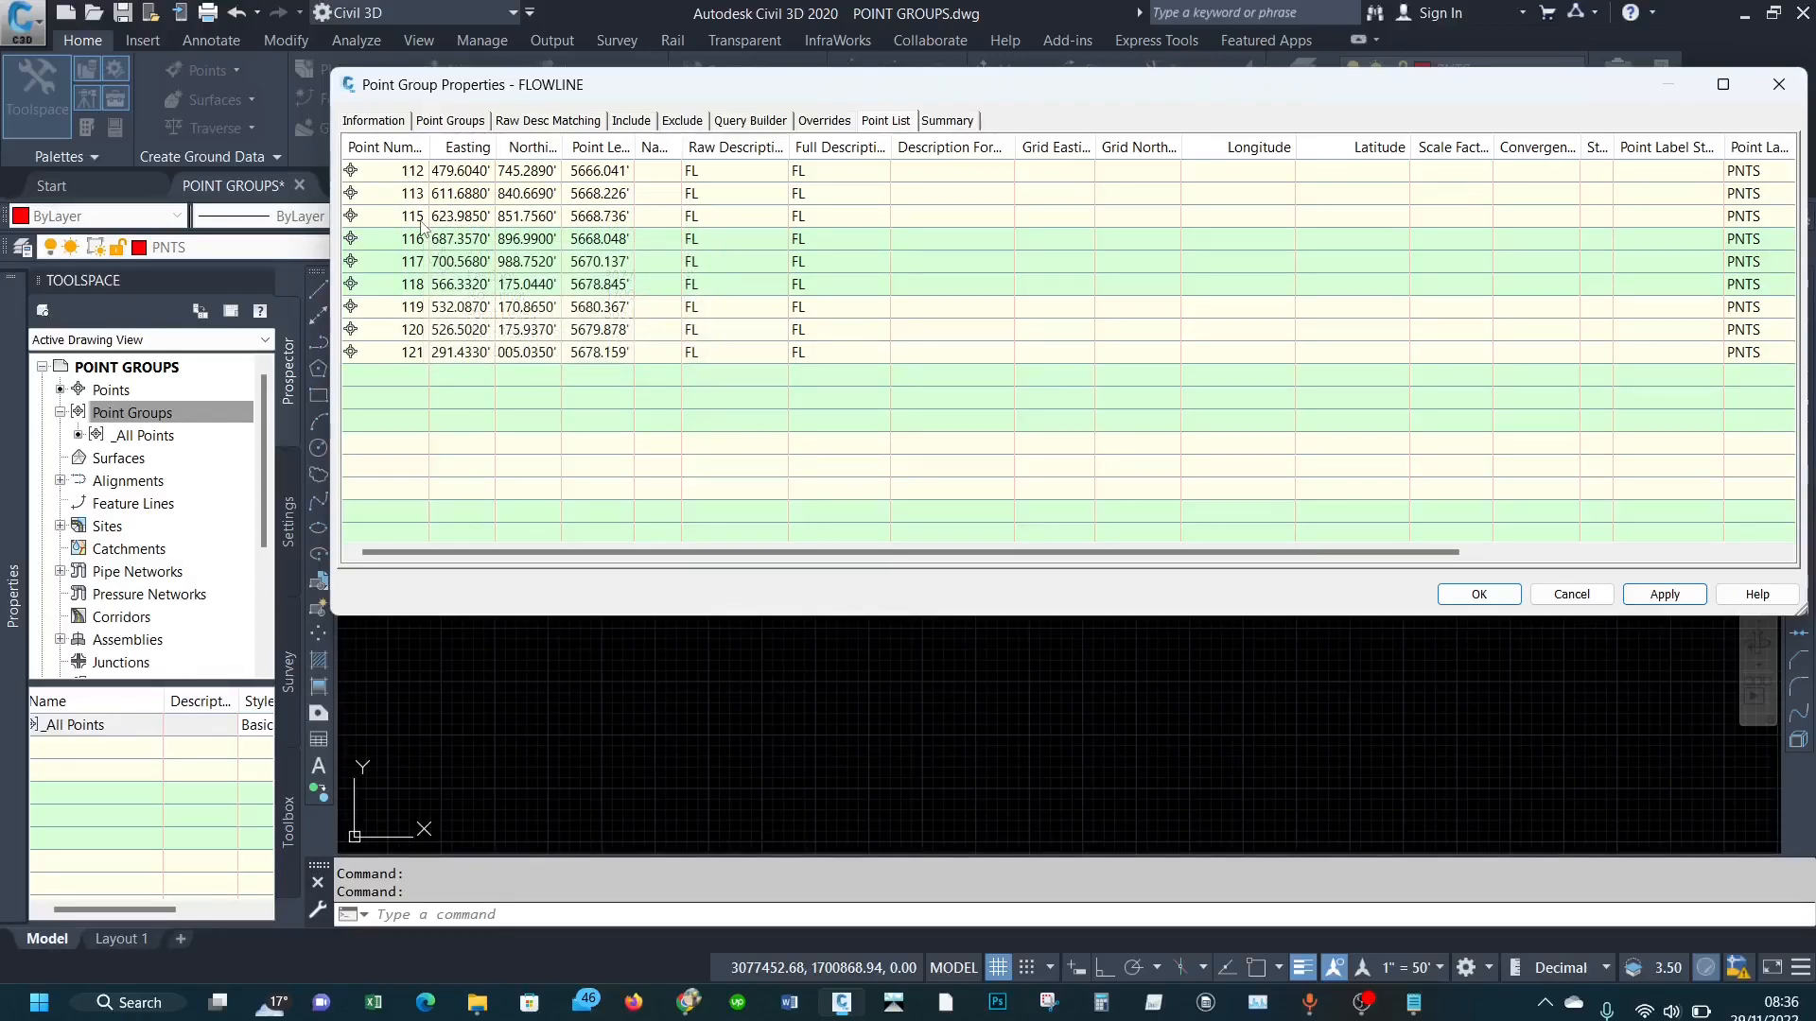
mouse_move(425, 355)
Step: Set FLOWLINE's point style to Basic and its point label style to Point# and Description, and accept the group
click(373, 120)
click(478, 357)
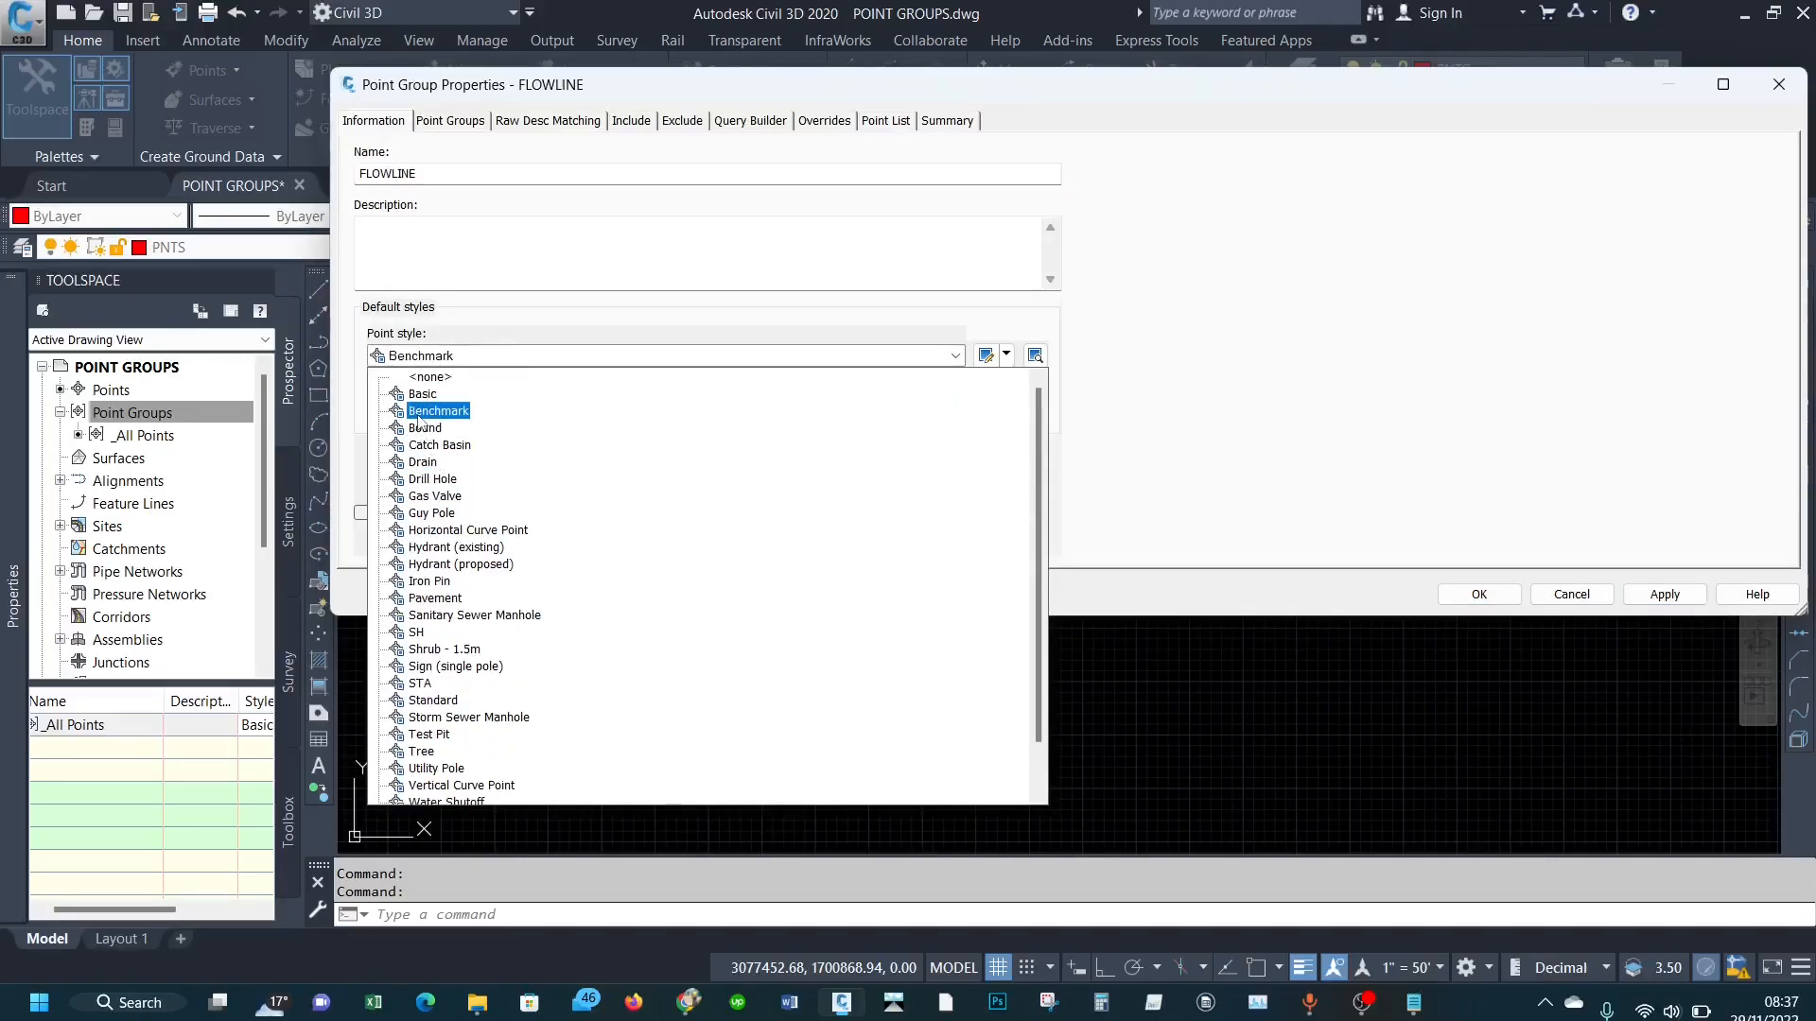
click(416, 397)
click(441, 408)
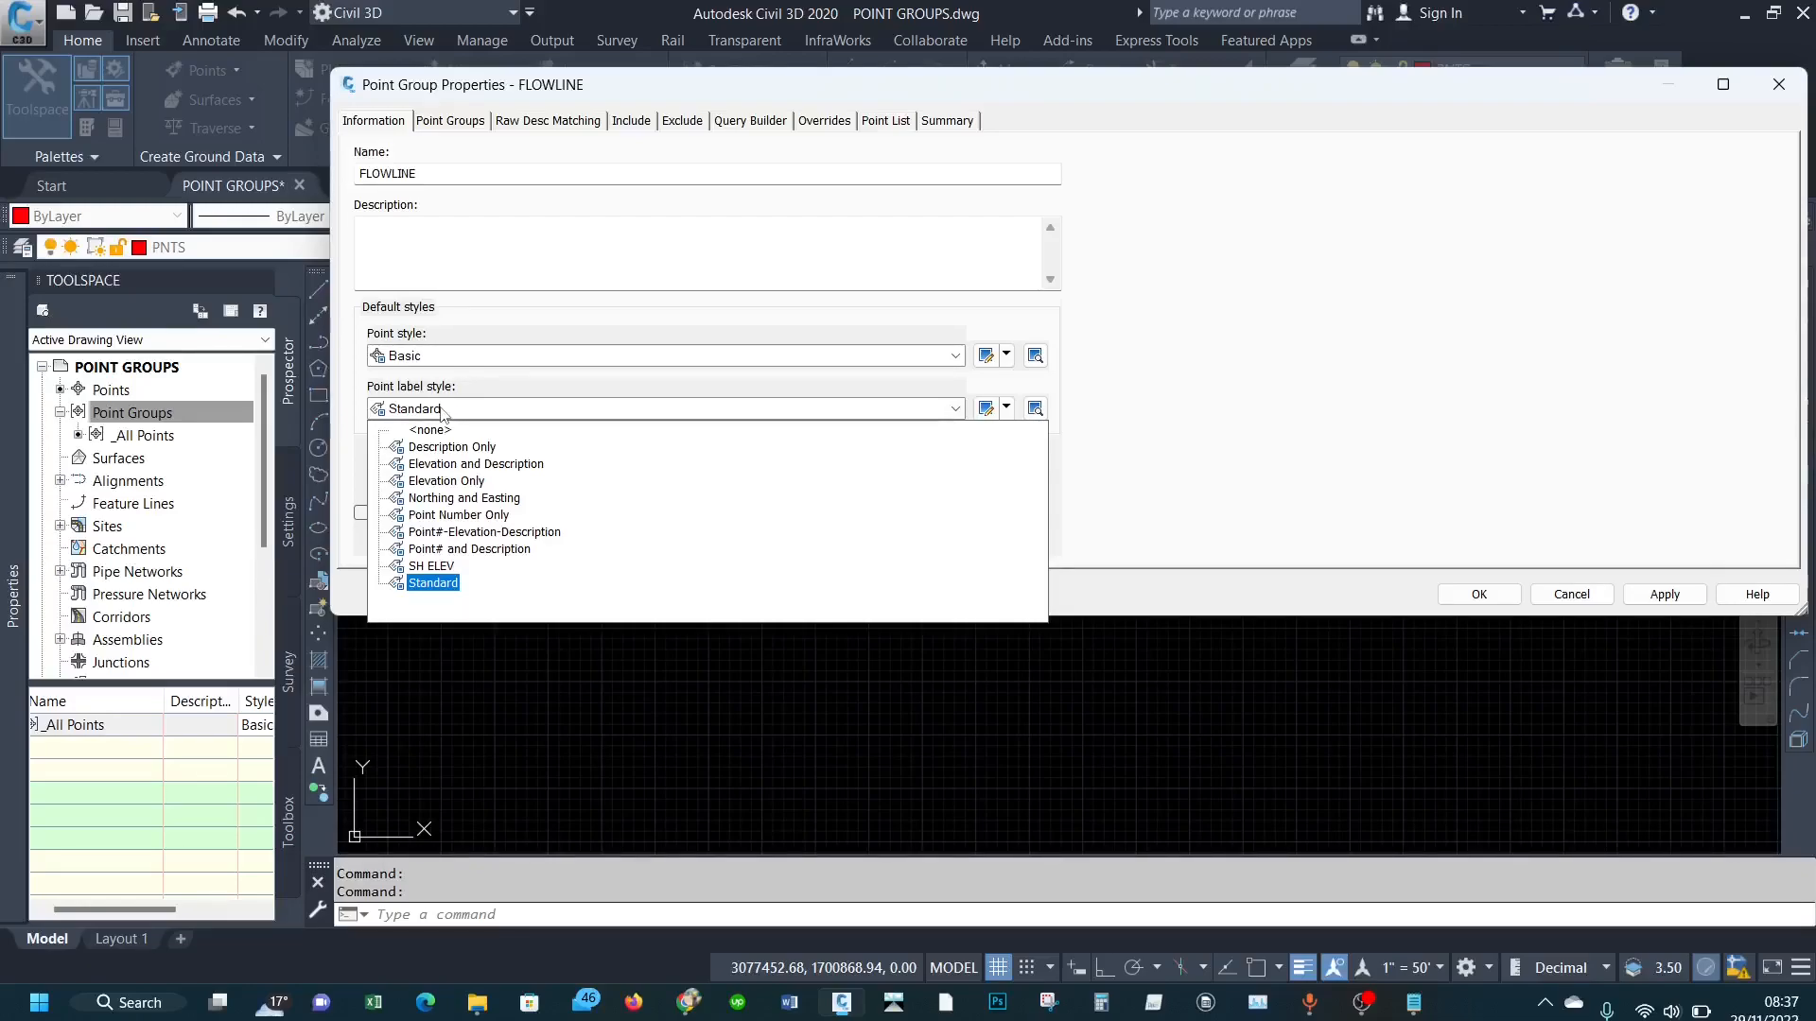
click(459, 533)
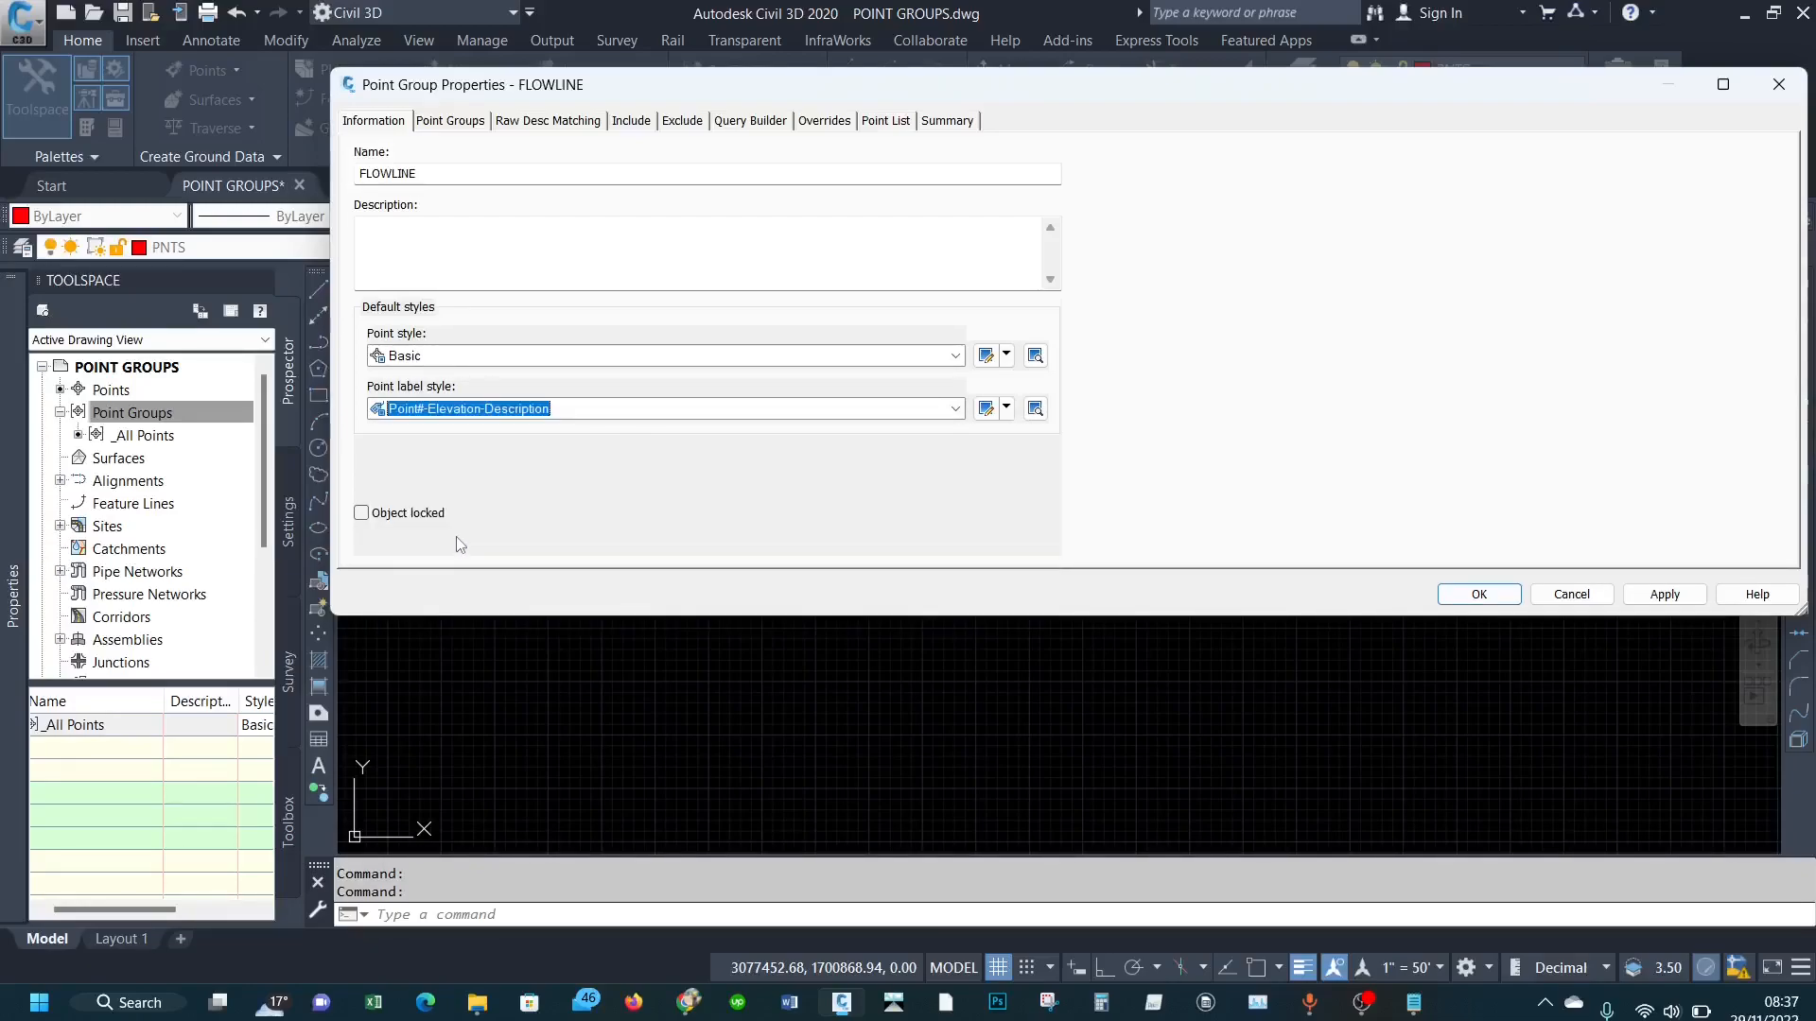
click(454, 418)
click(455, 554)
click(1664, 594)
click(1480, 594)
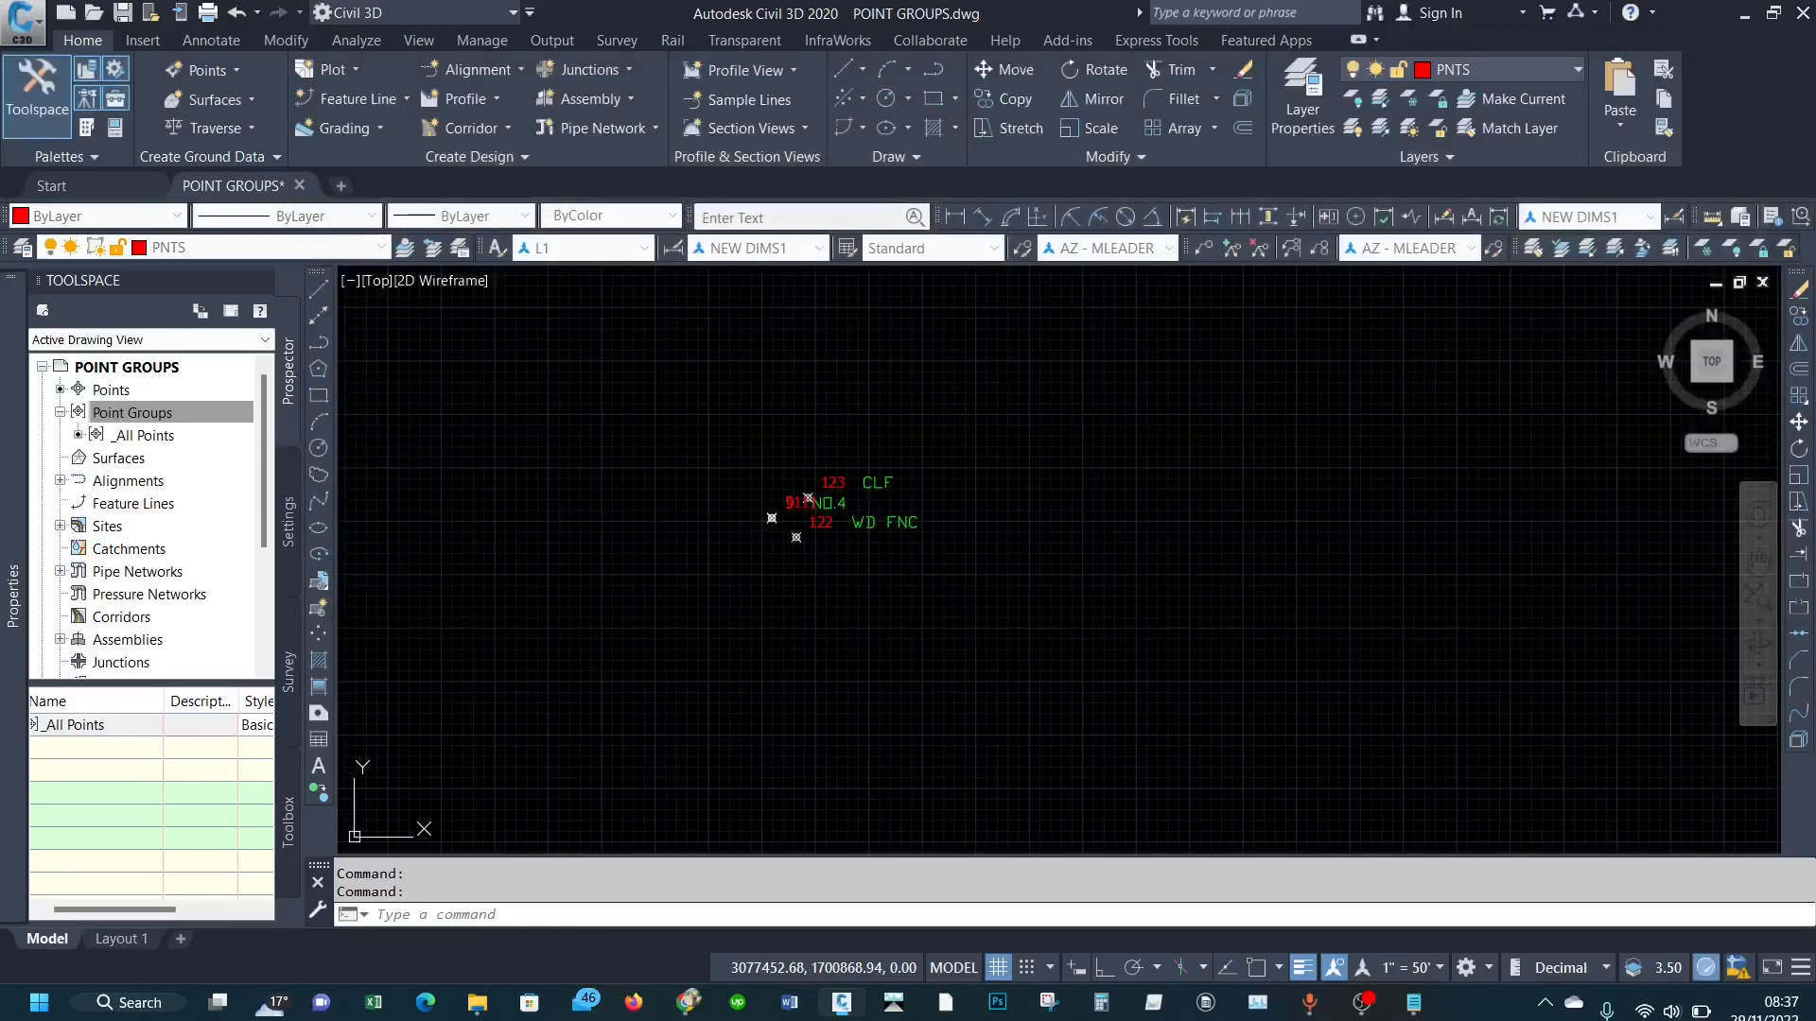
Step: Select all points of the FLOWLINE group in the drawing, inspect where they lie, and clear the selection
click(140, 436)
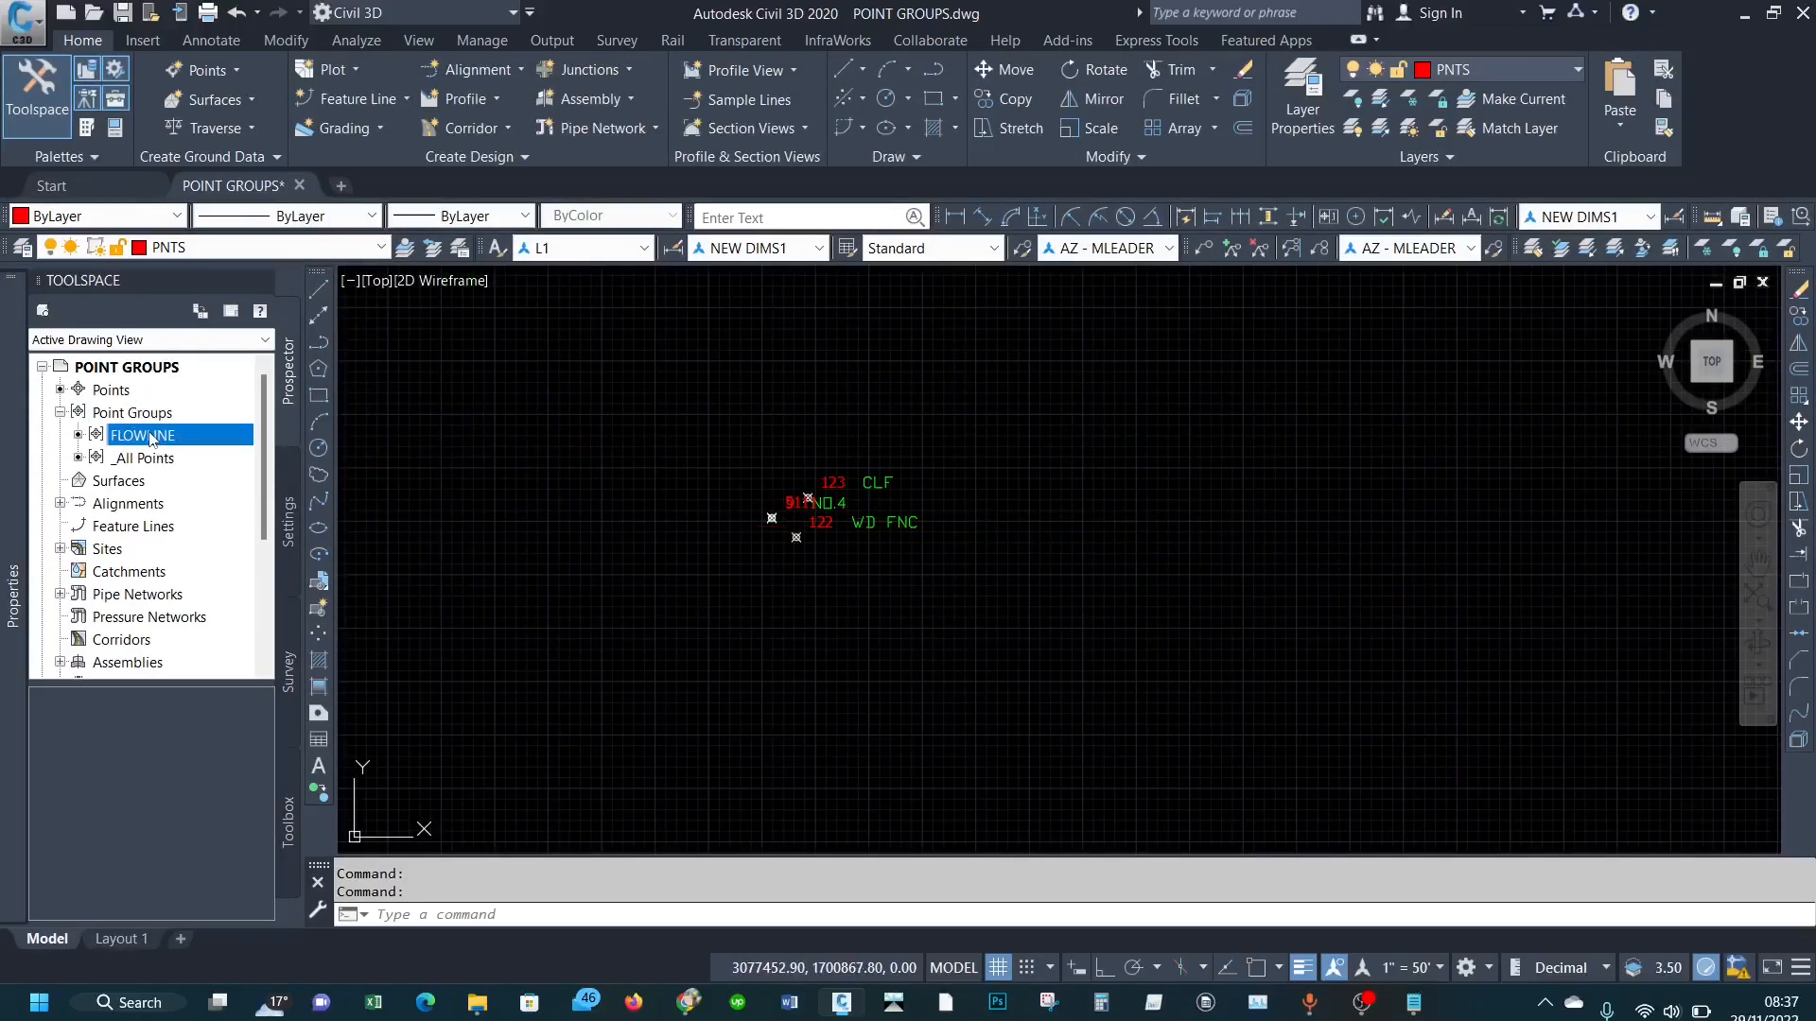
right_click(152, 438)
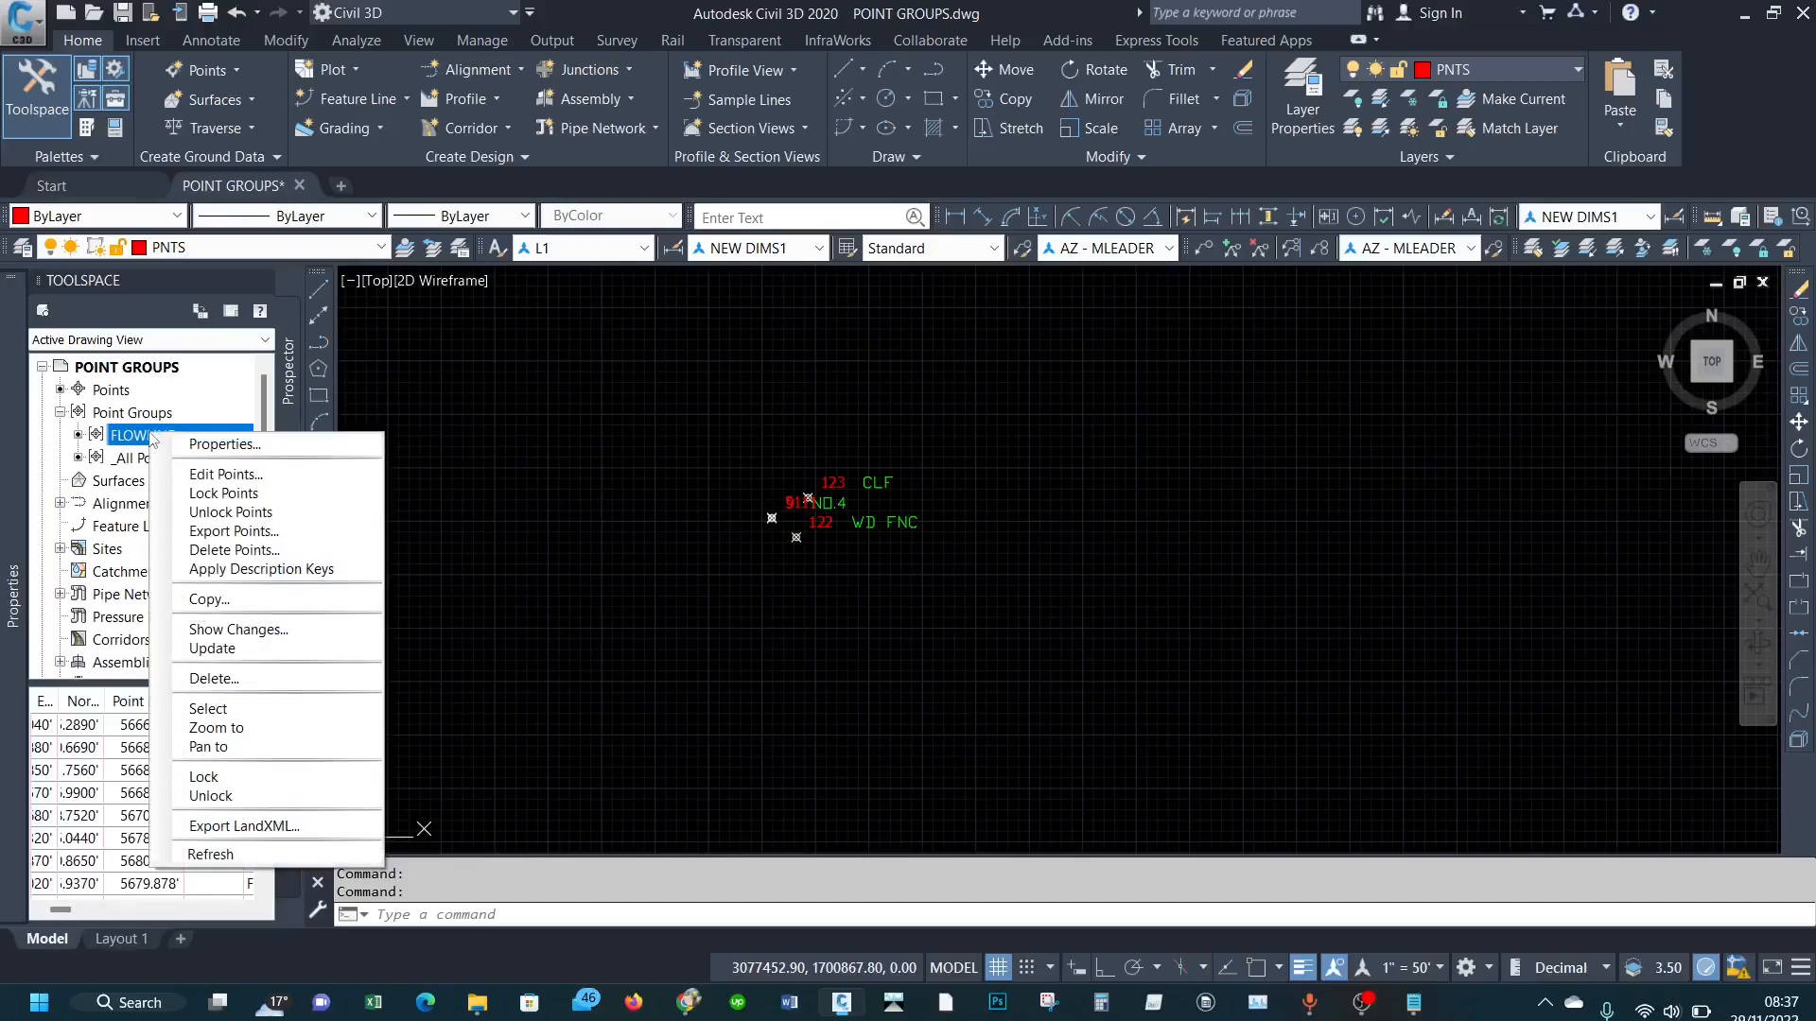
click(208, 710)
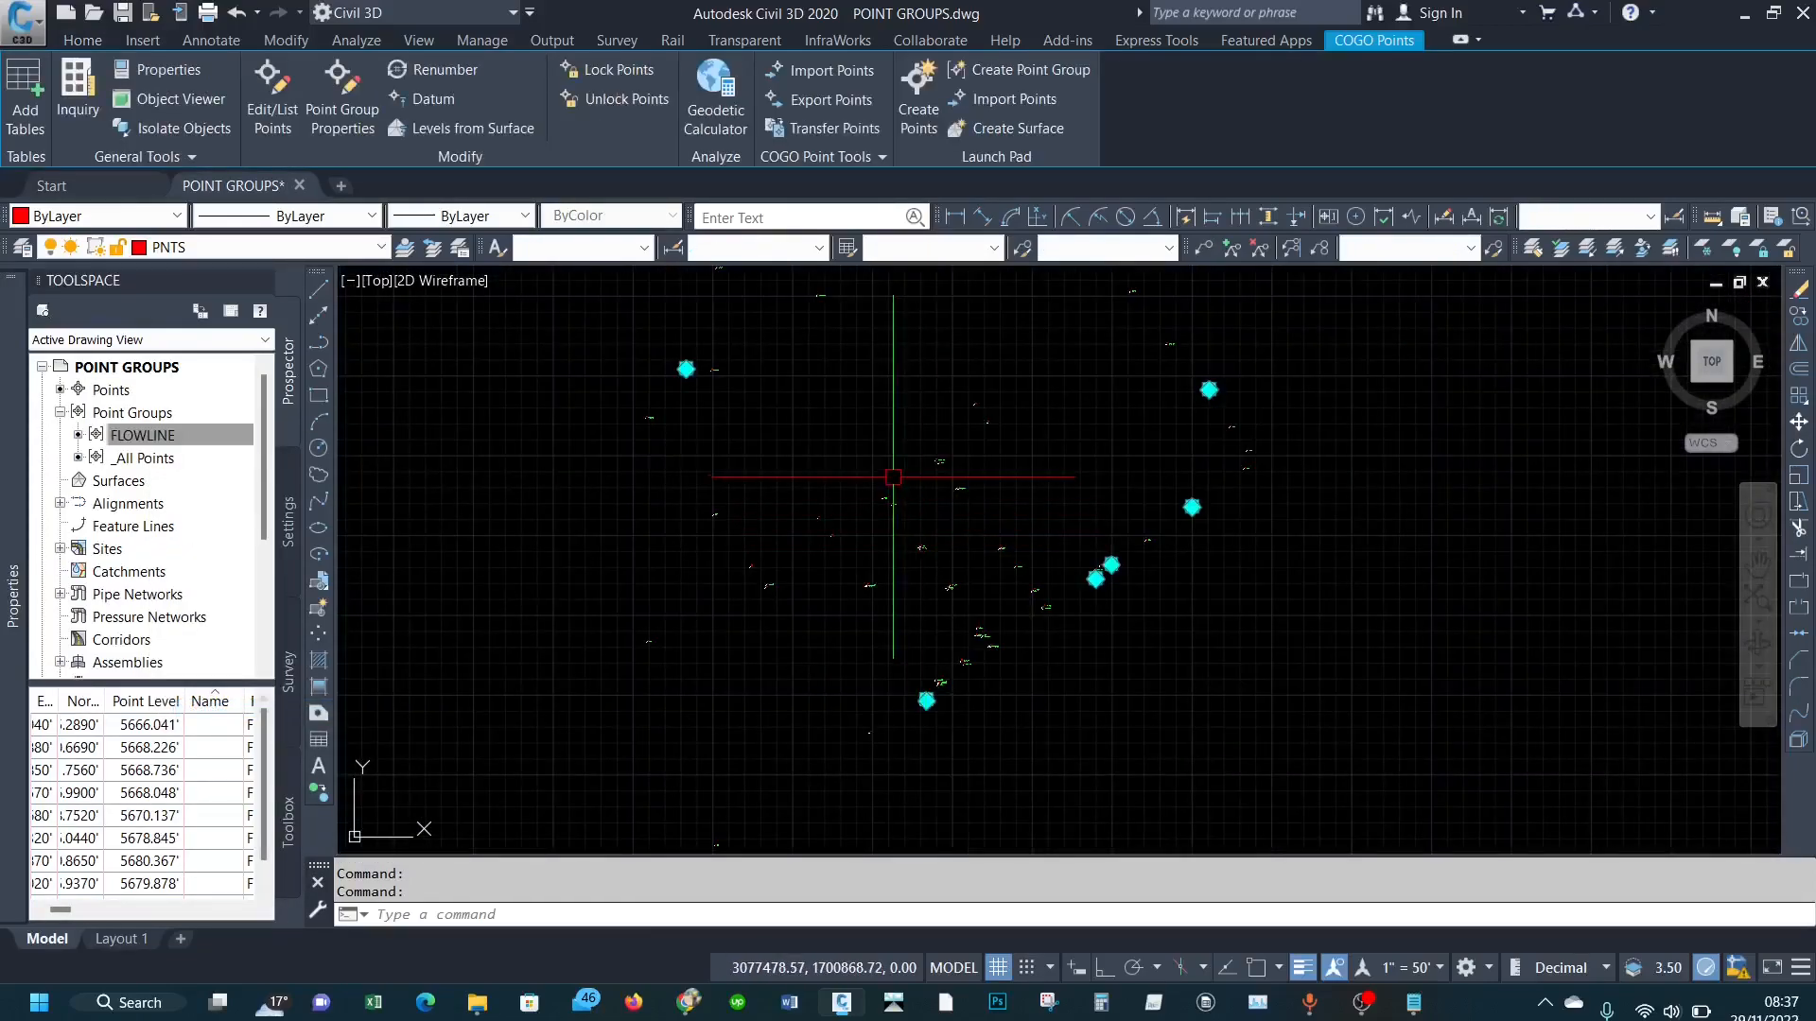
scroll(917, 329, up, 4)
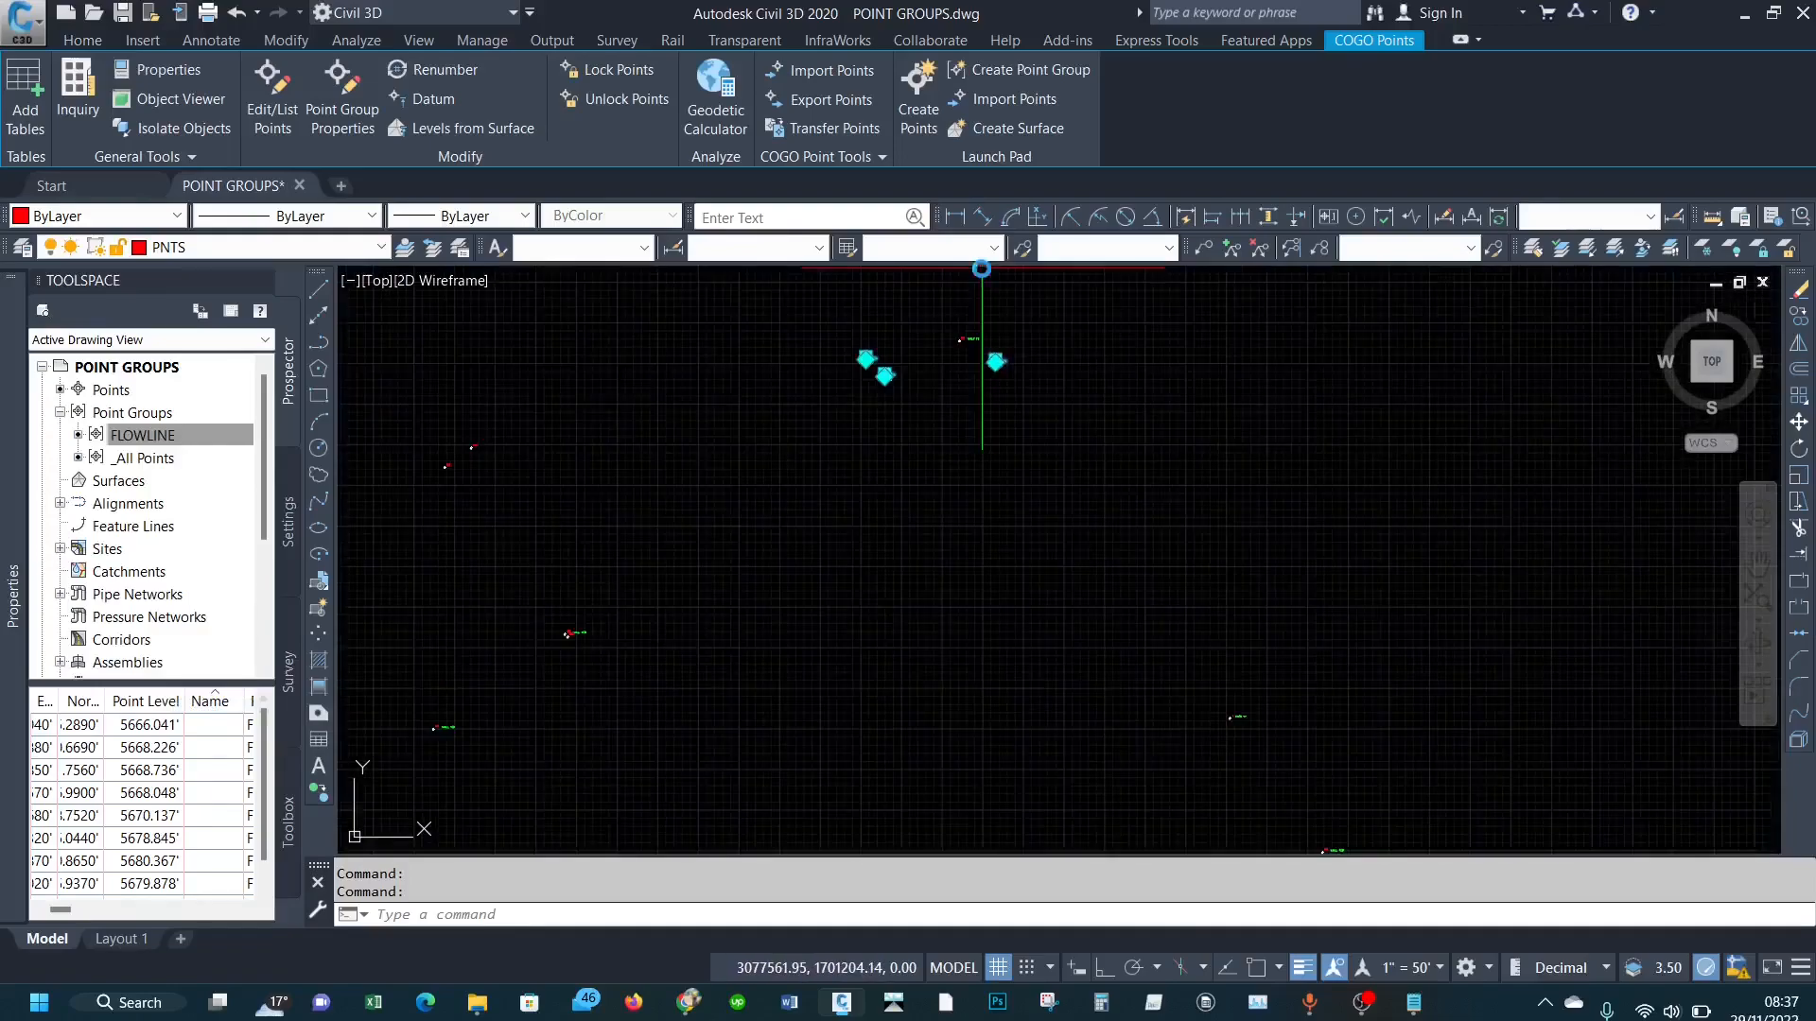
scroll(851, 378, up, 3)
scroll(925, 349, down, 5)
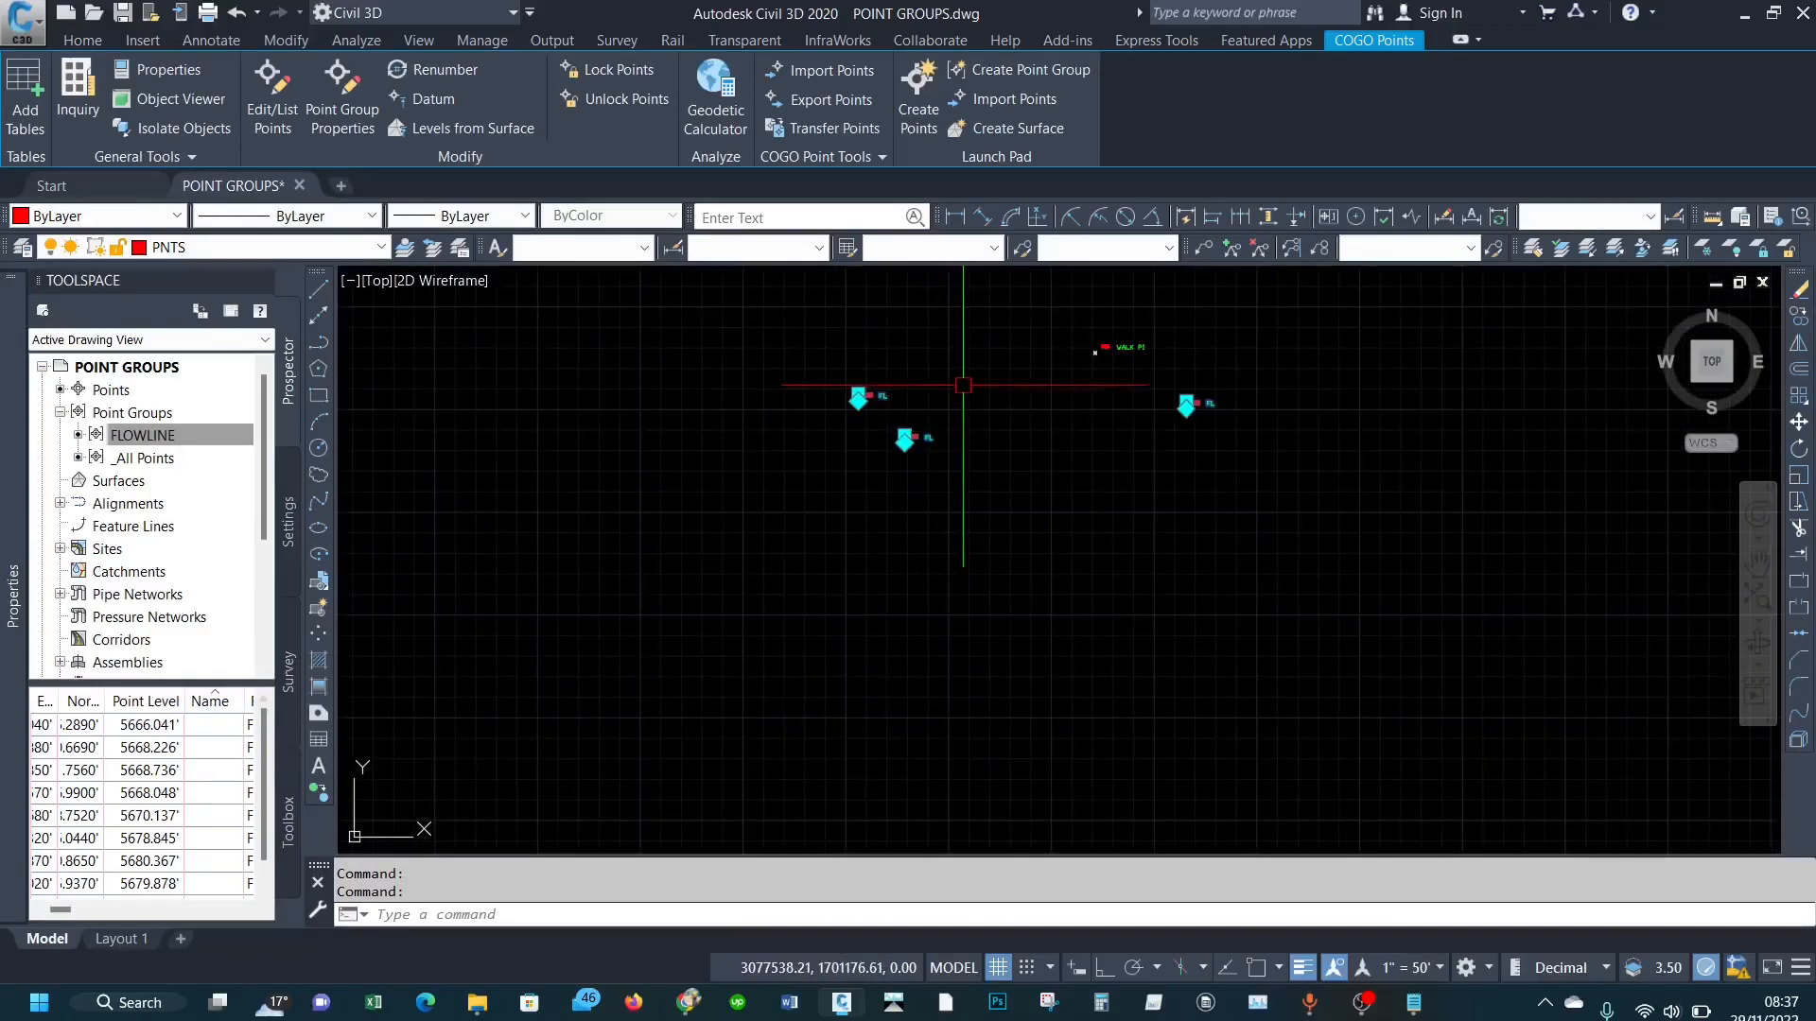
scroll(997, 369, down, 2)
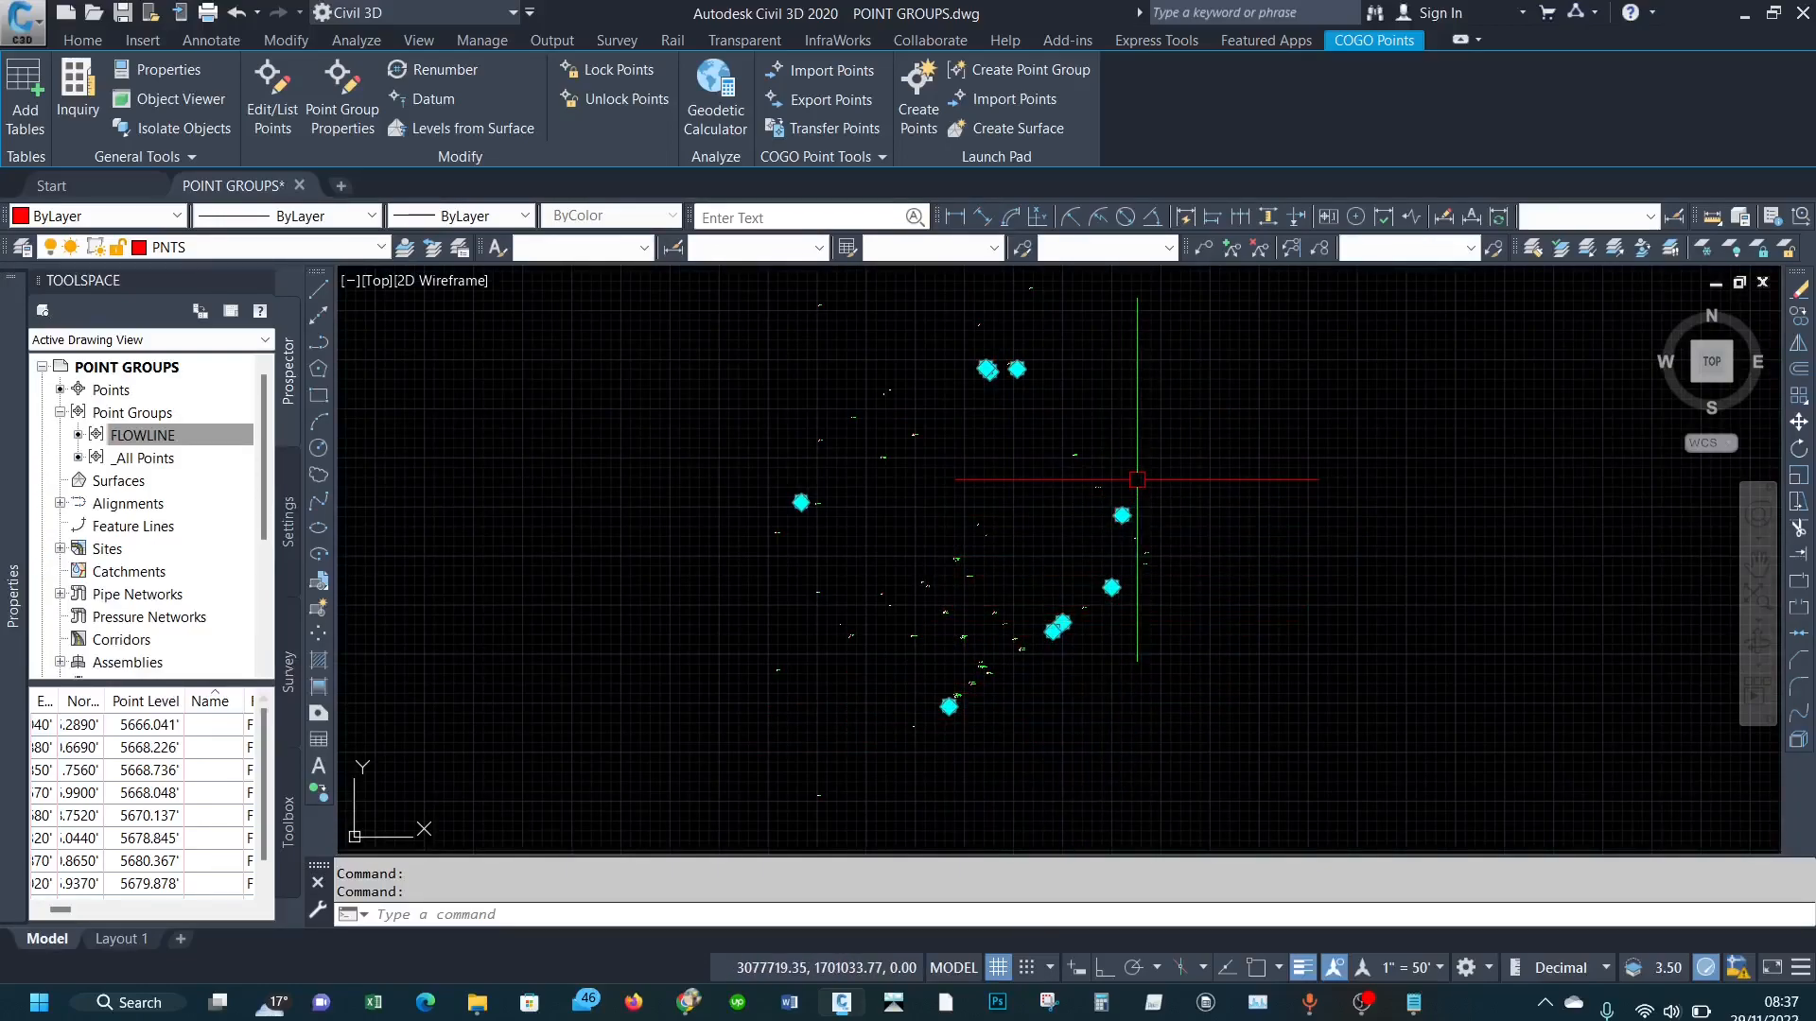
key(Escape)
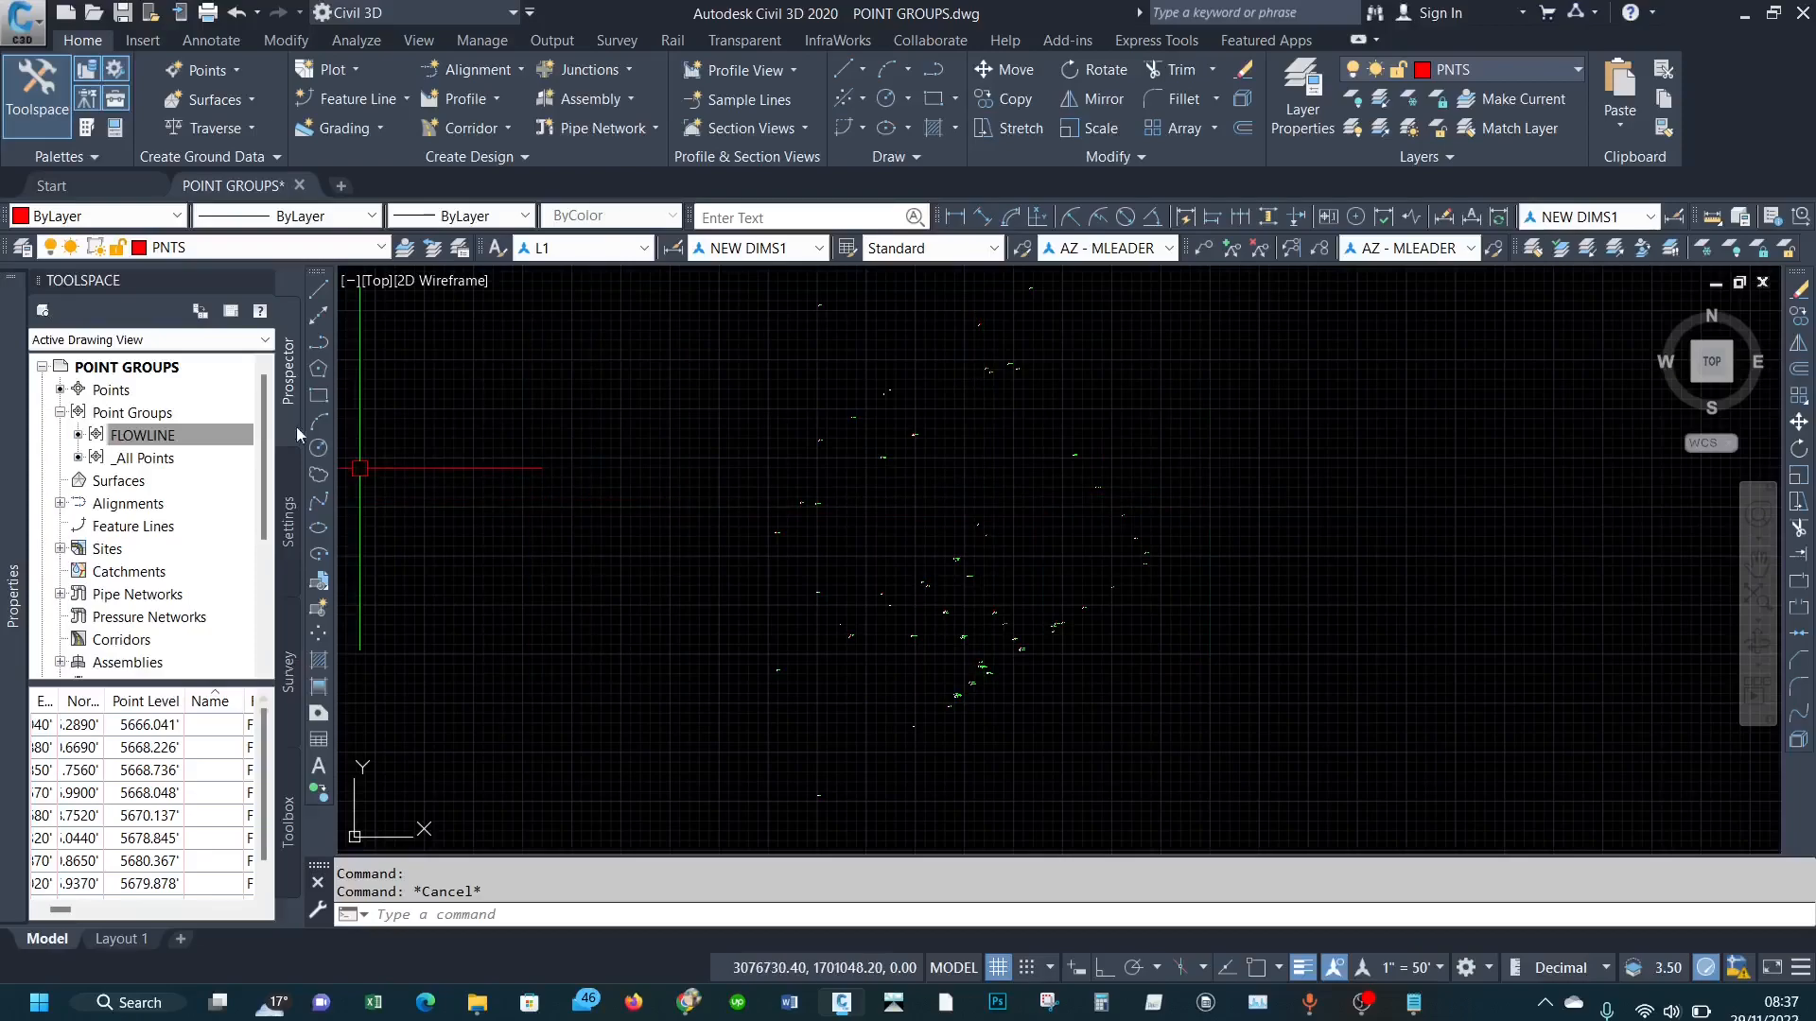
Step: Create a new point group named HIDDEN with both its point style and point label style set to <none>
right_click(139, 416)
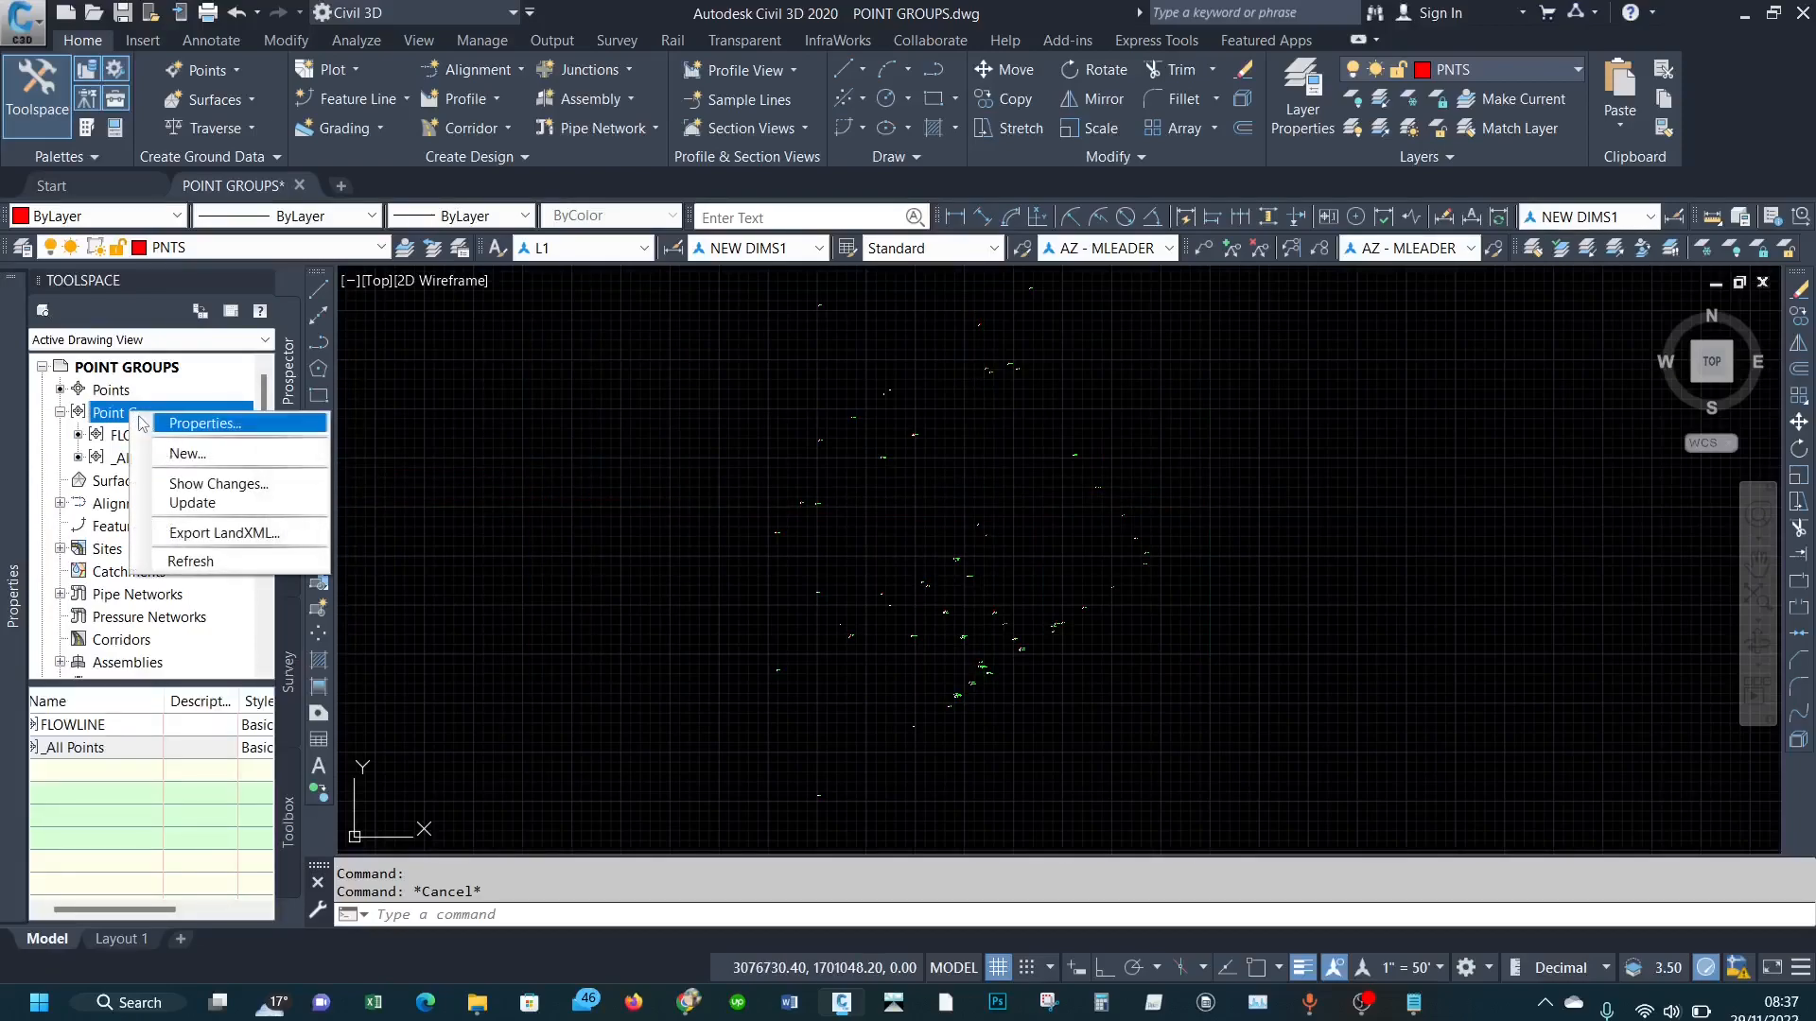
click(188, 454)
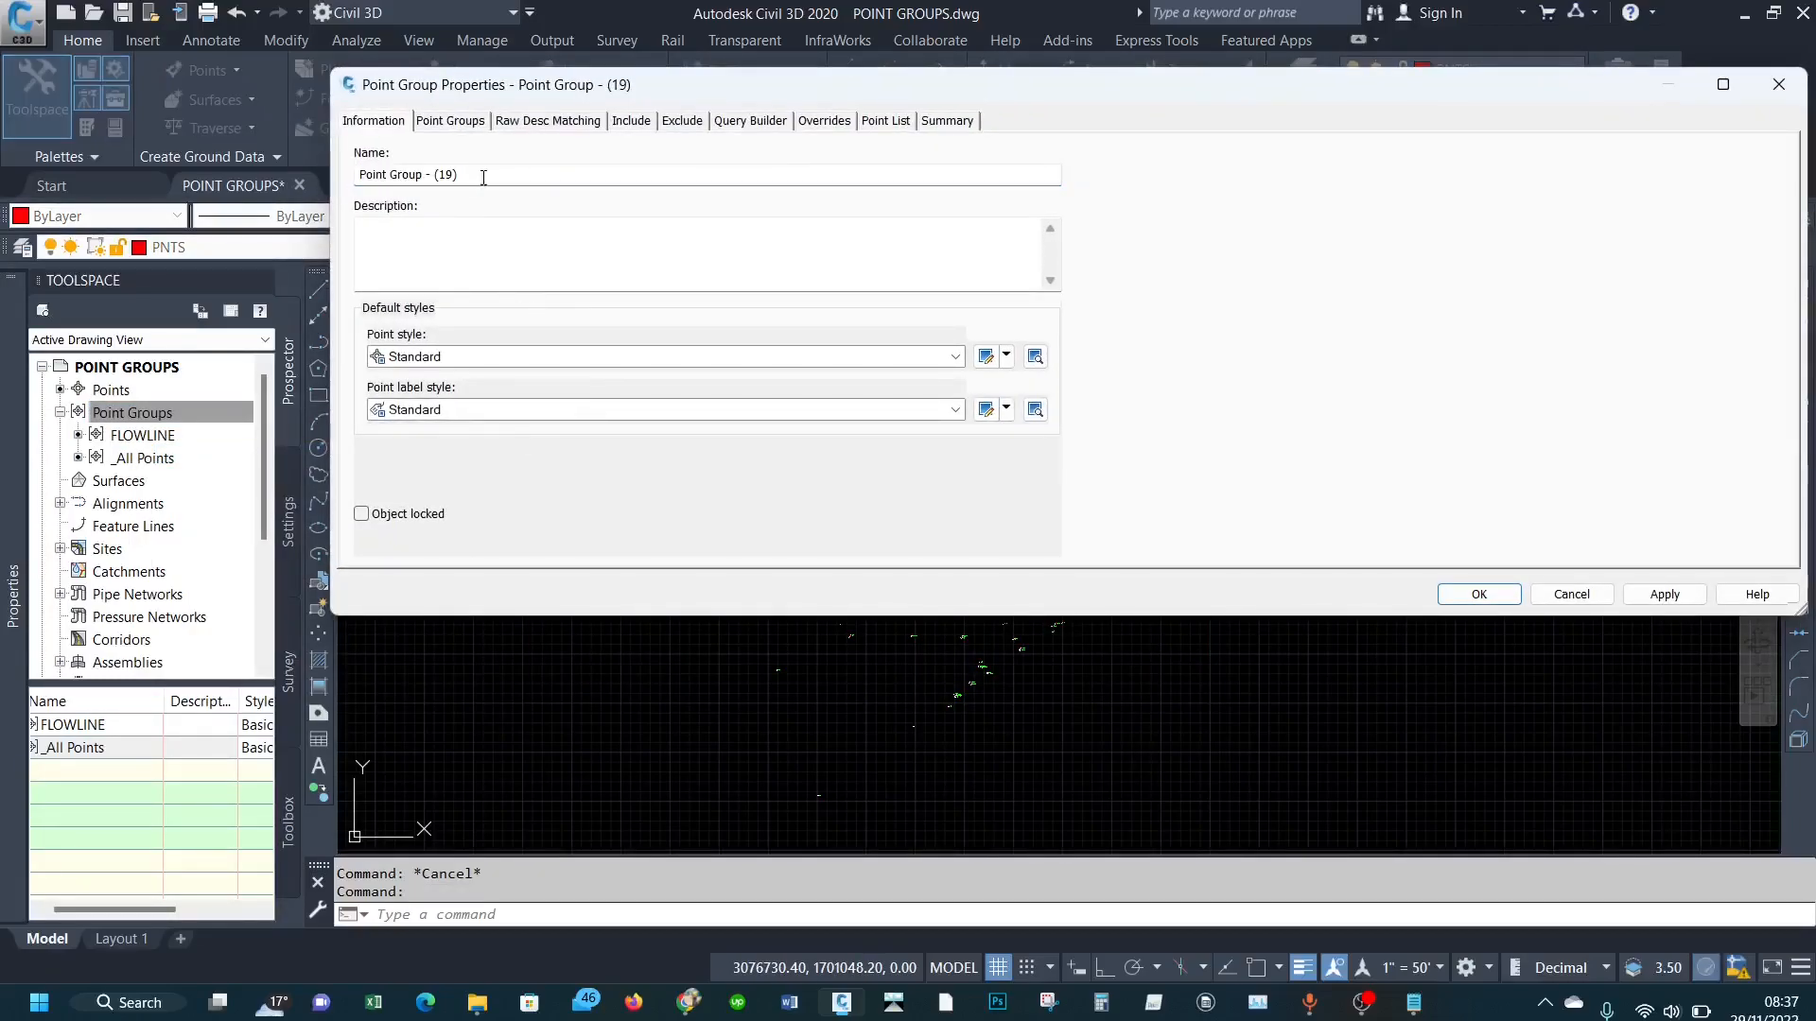
triple_click(484, 178)
text(HIDDEN)
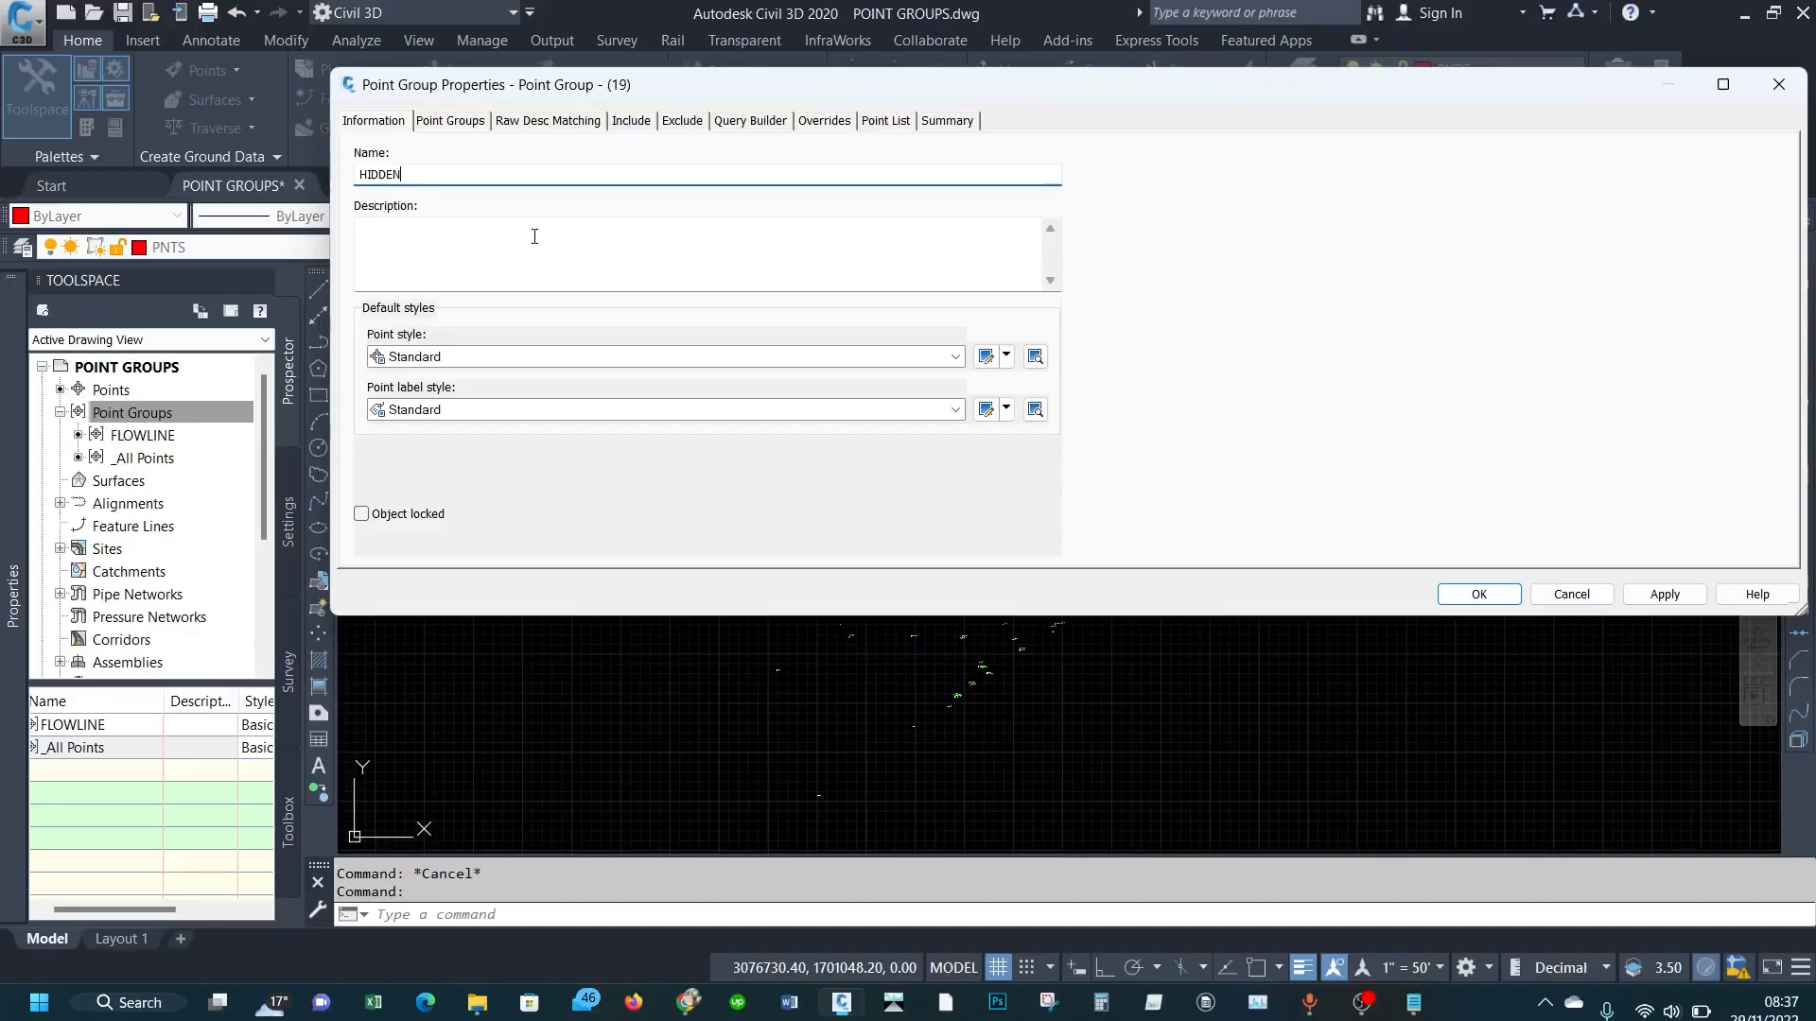
click(521, 357)
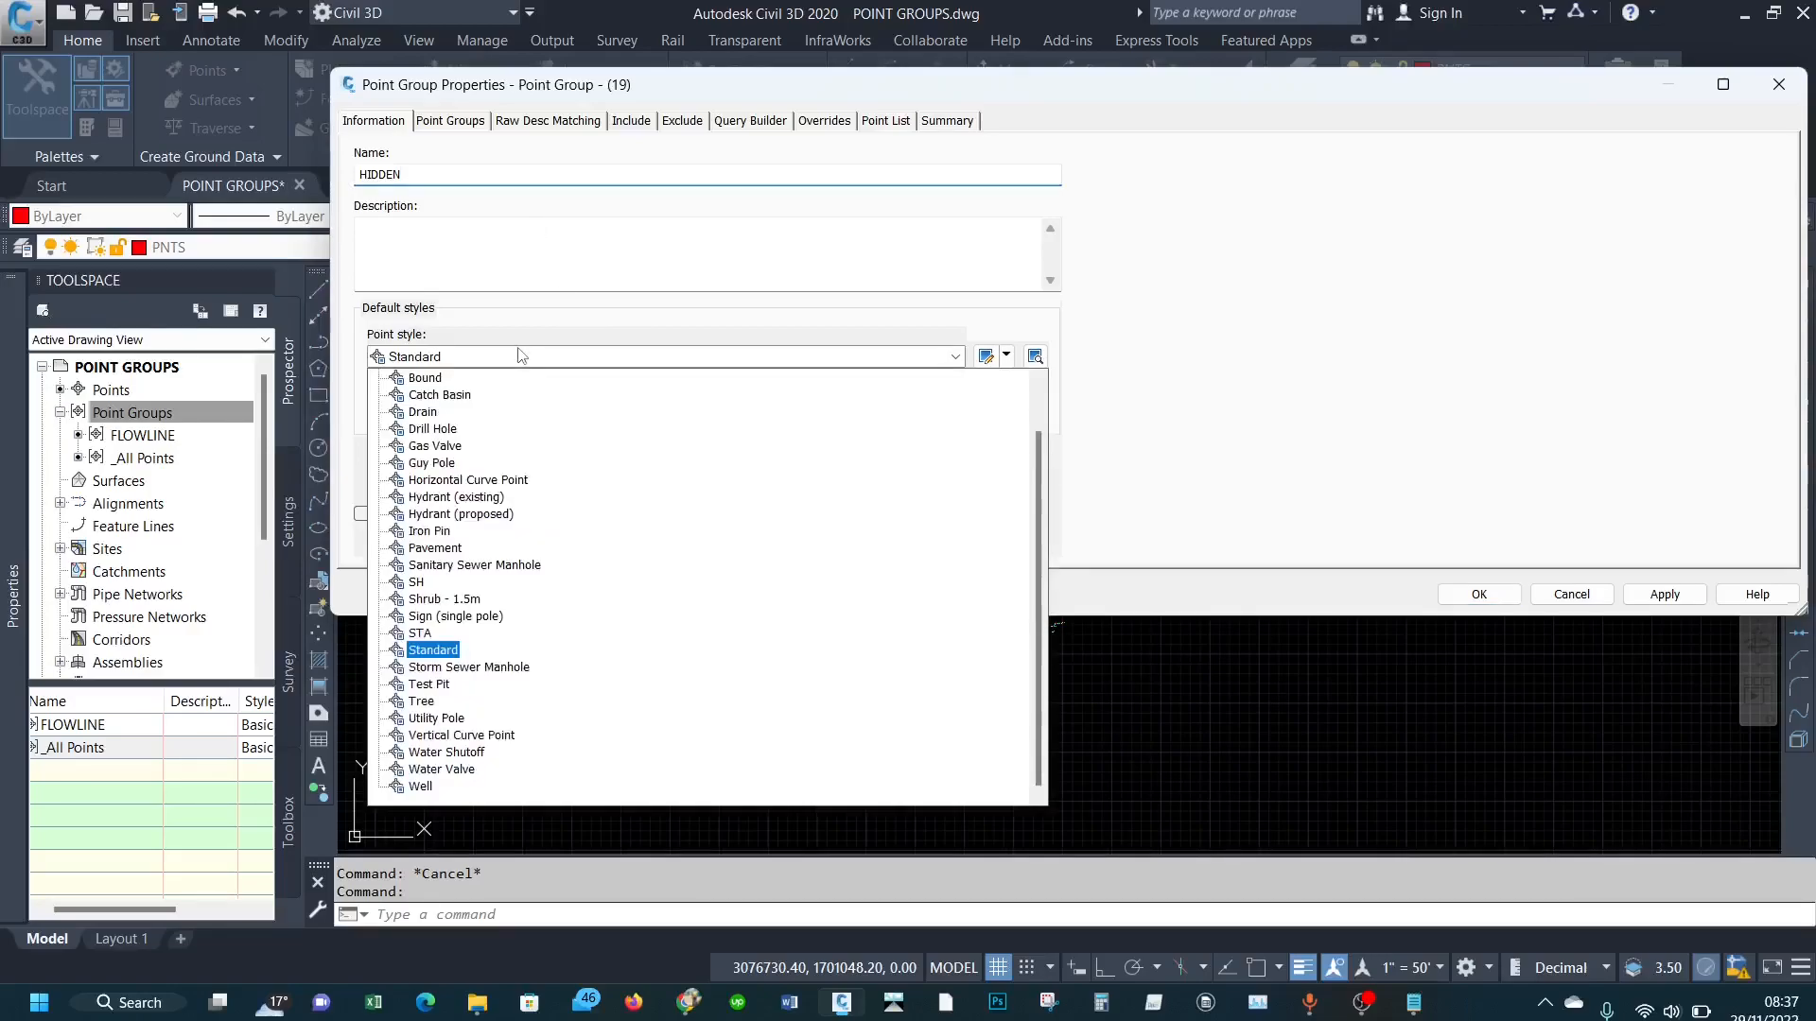
scroll(491, 485, up, 1)
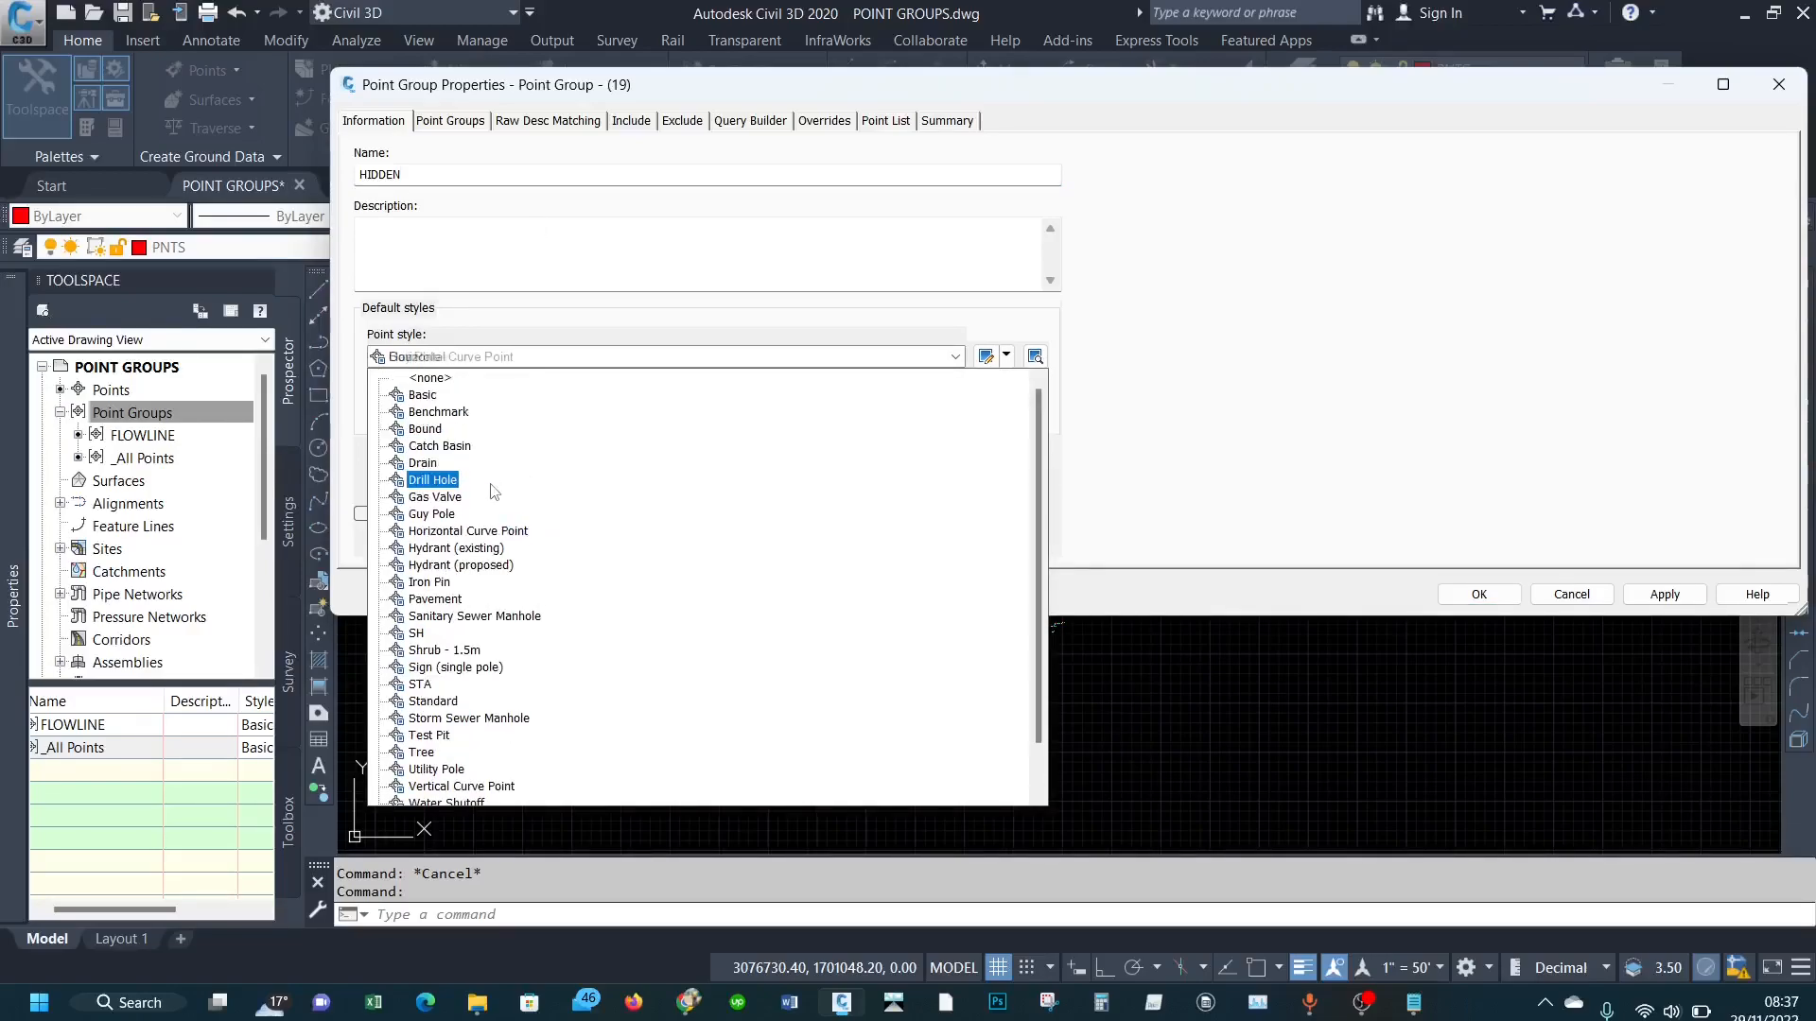
click(430, 378)
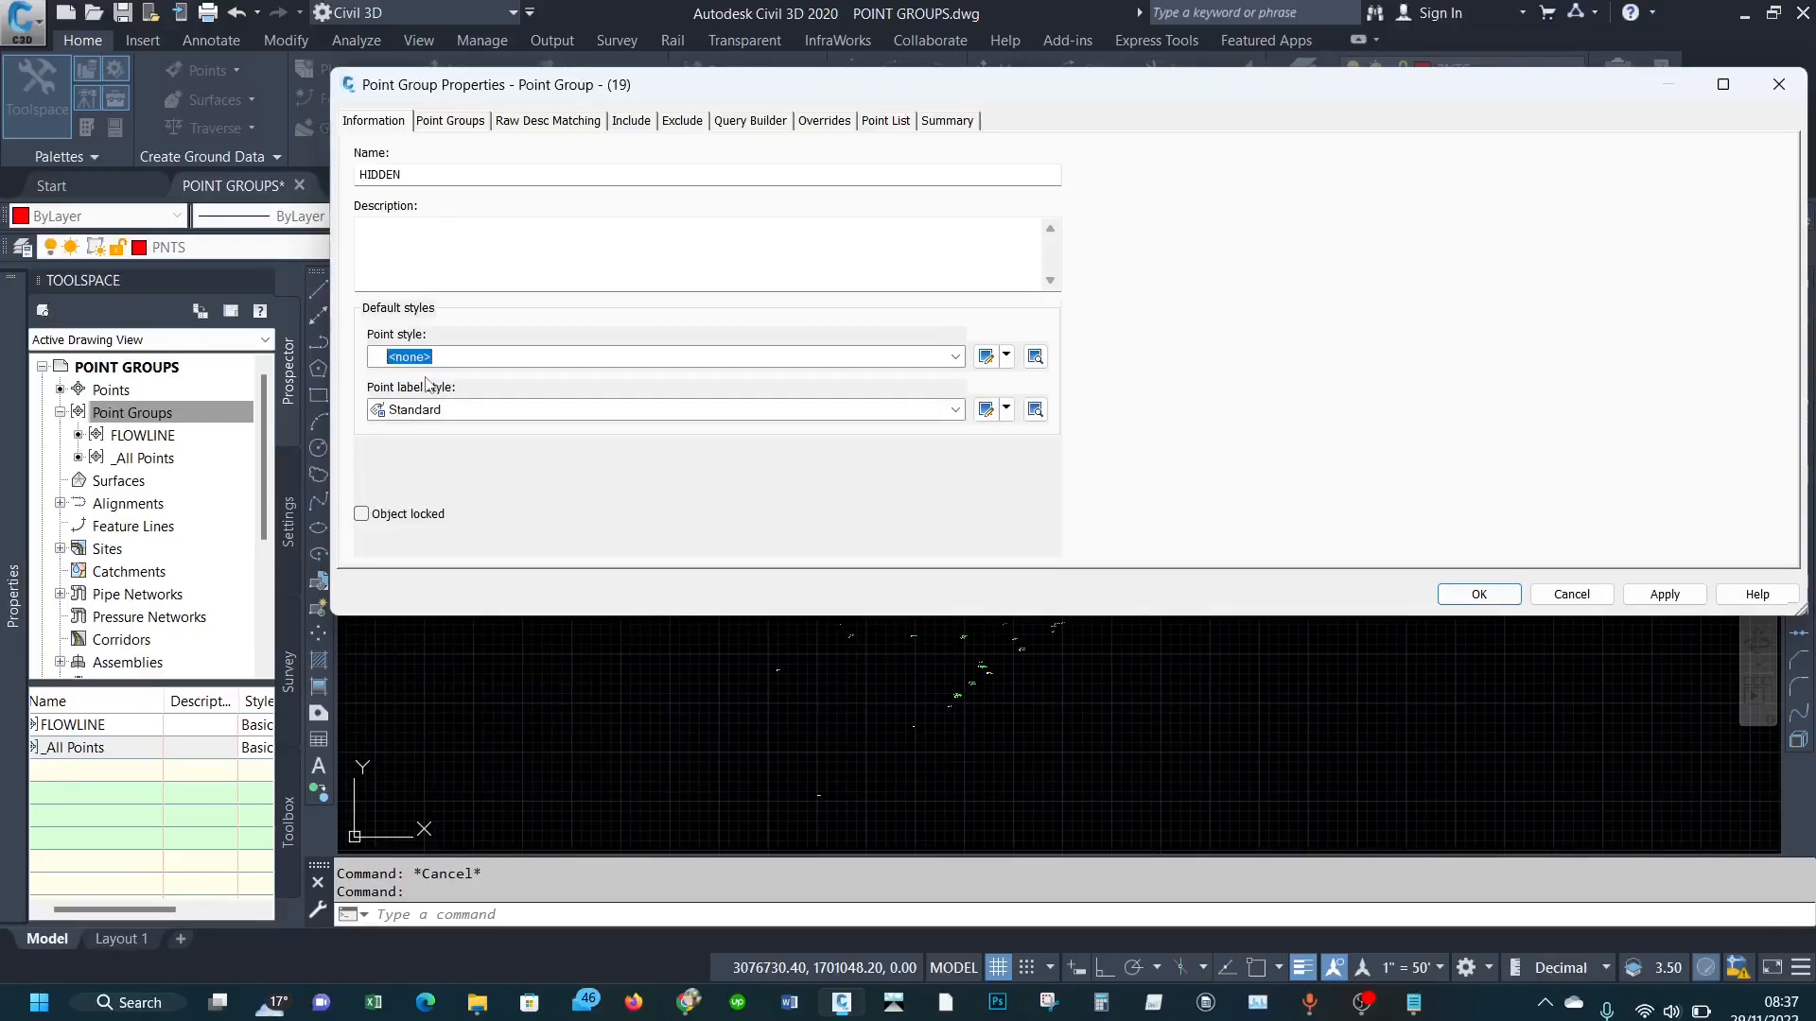
click(471, 415)
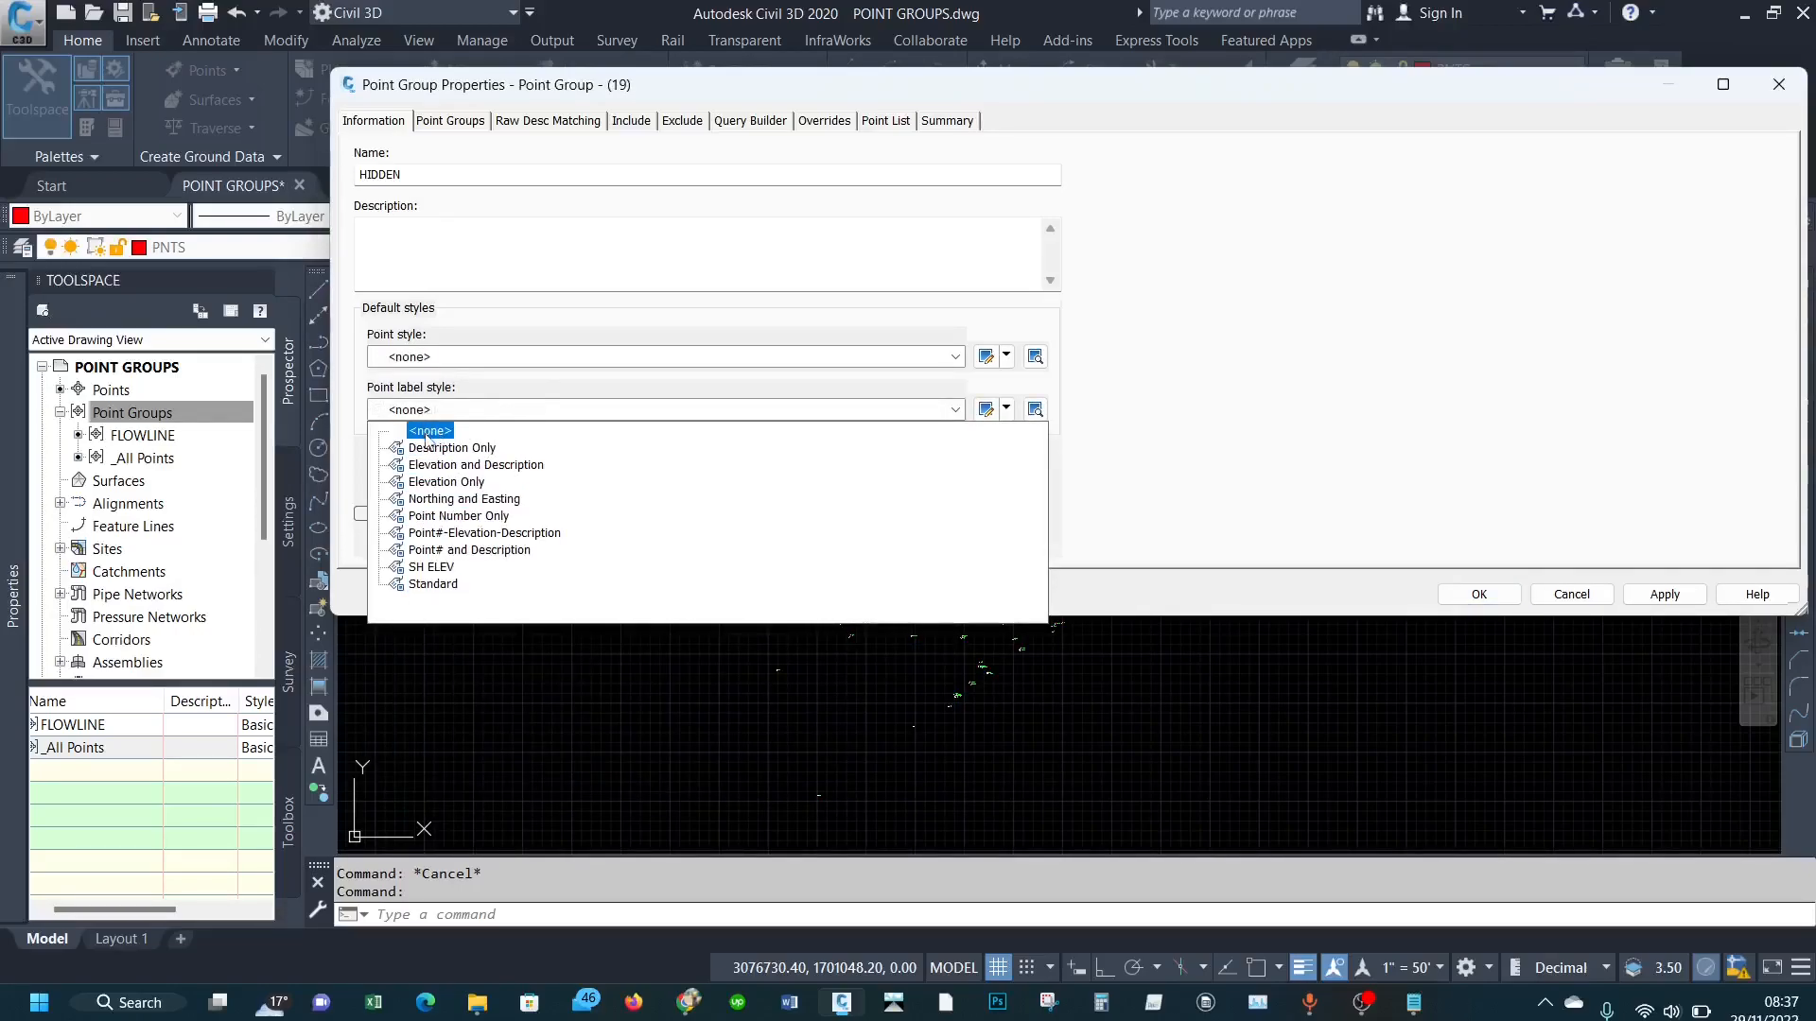
click(429, 441)
Step: Include all points in the HIDDEN group, apply it, view its point list and accept the group
click(632, 123)
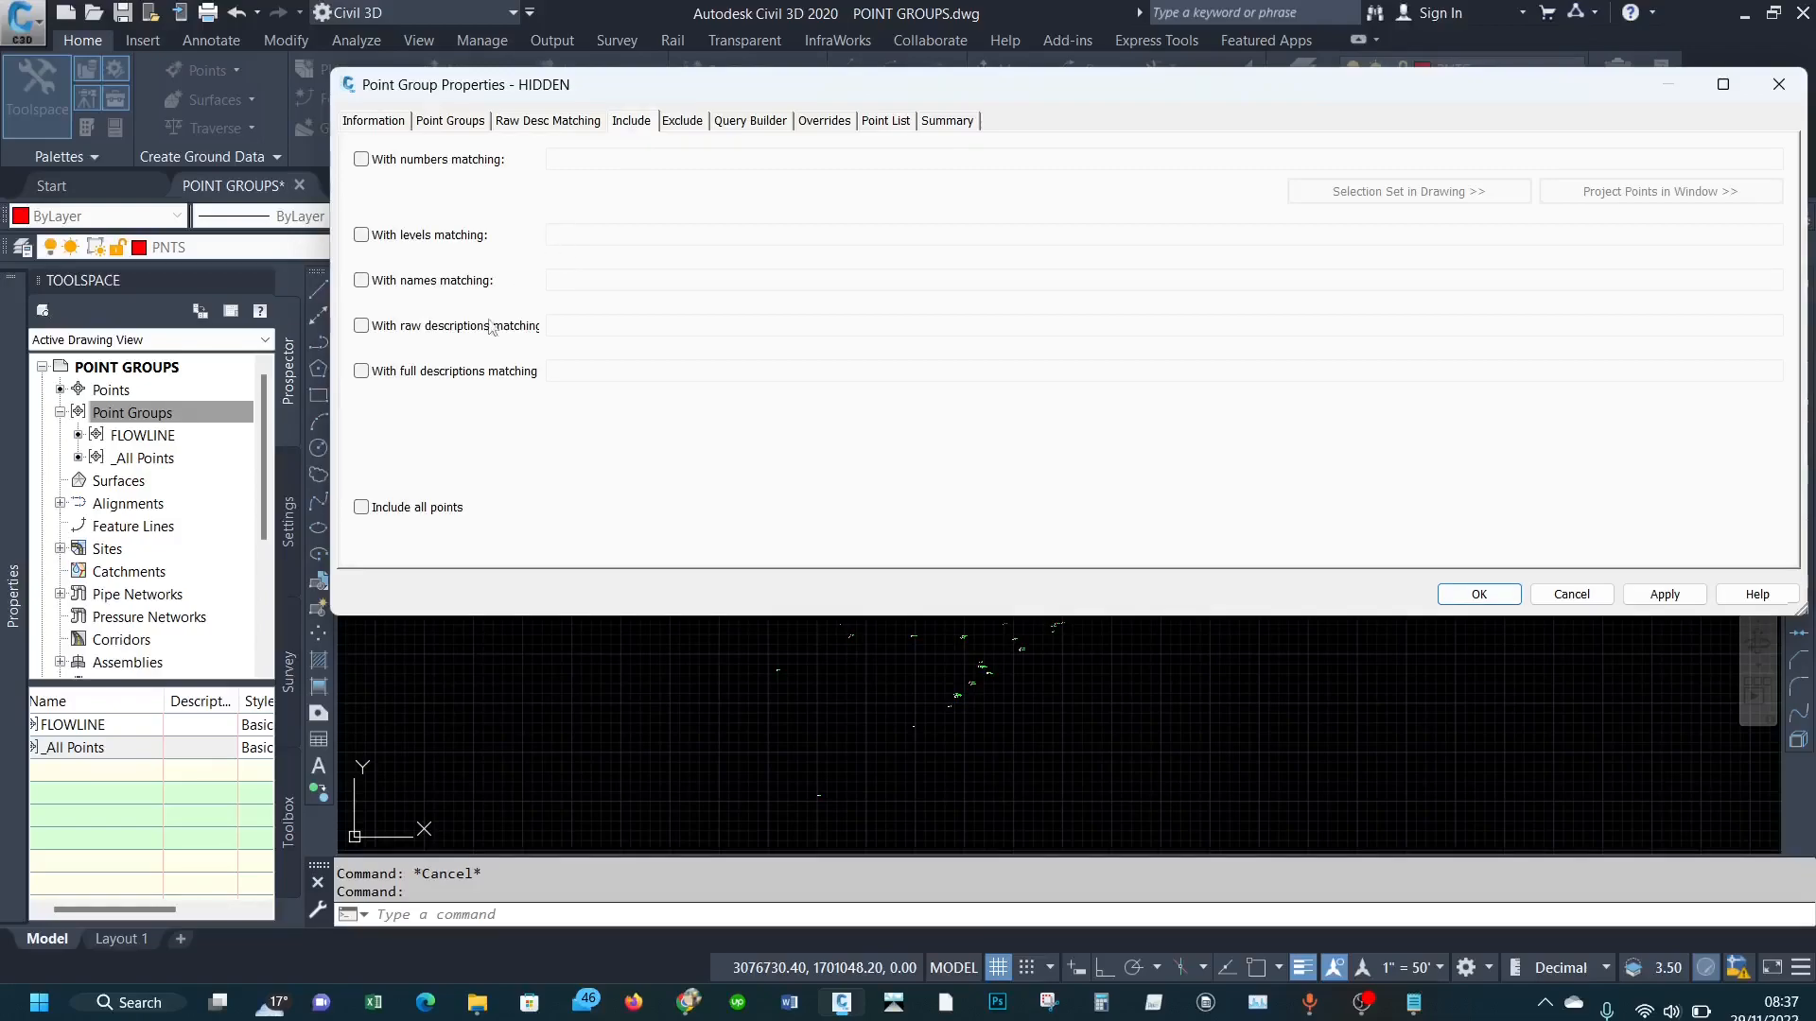
click(361, 508)
click(1664, 594)
click(888, 123)
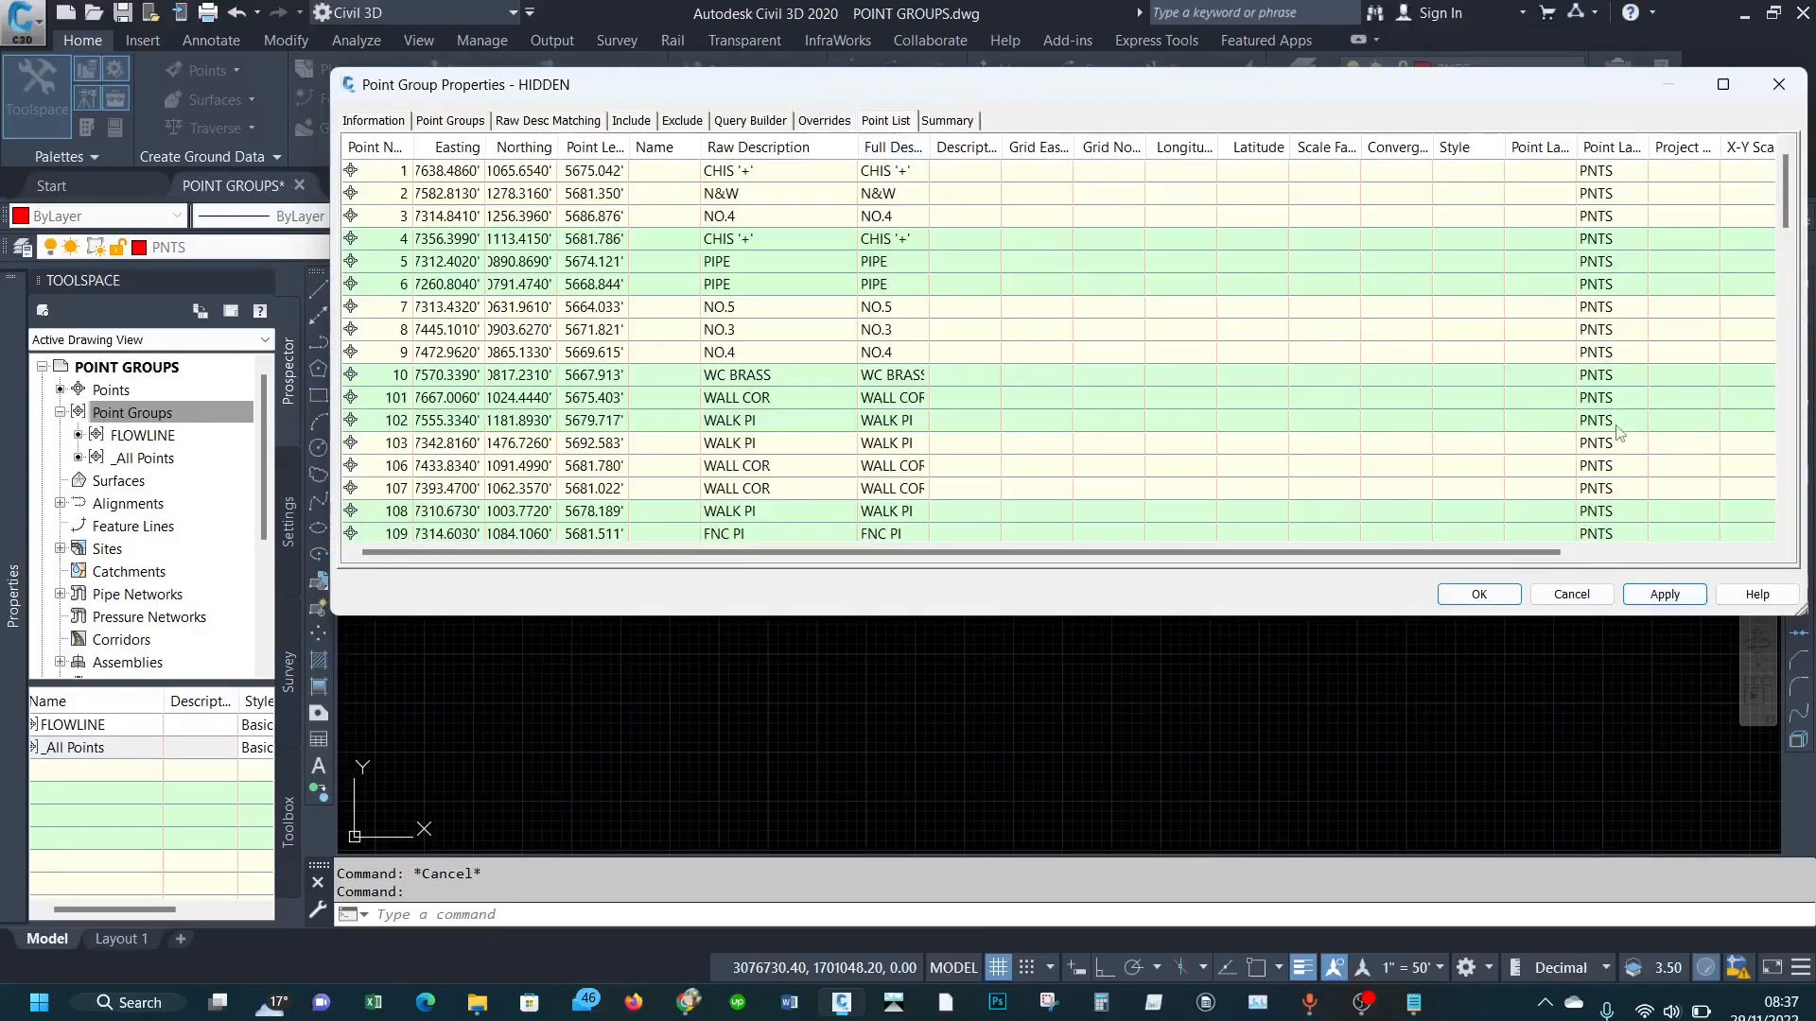
click(1479, 595)
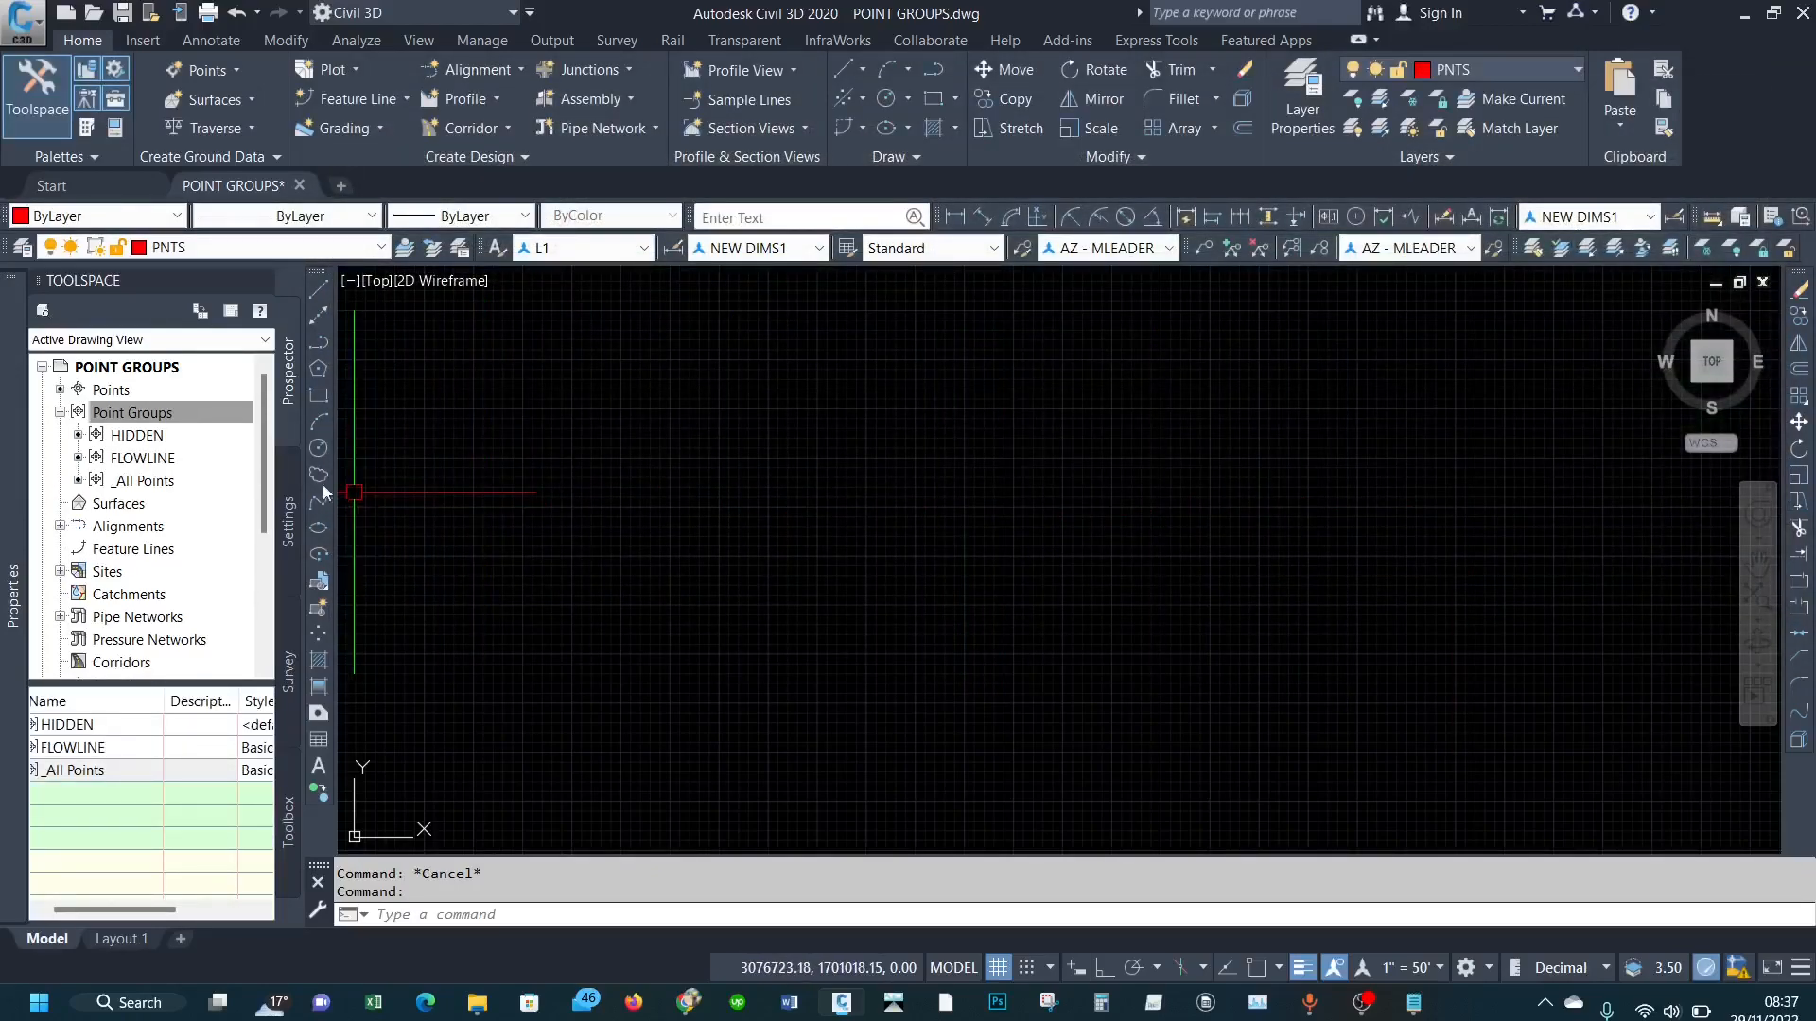
Step: Move the FLOWLINE group to the top of the point group display order, above HIDDEN, and accept
right_click(155, 420)
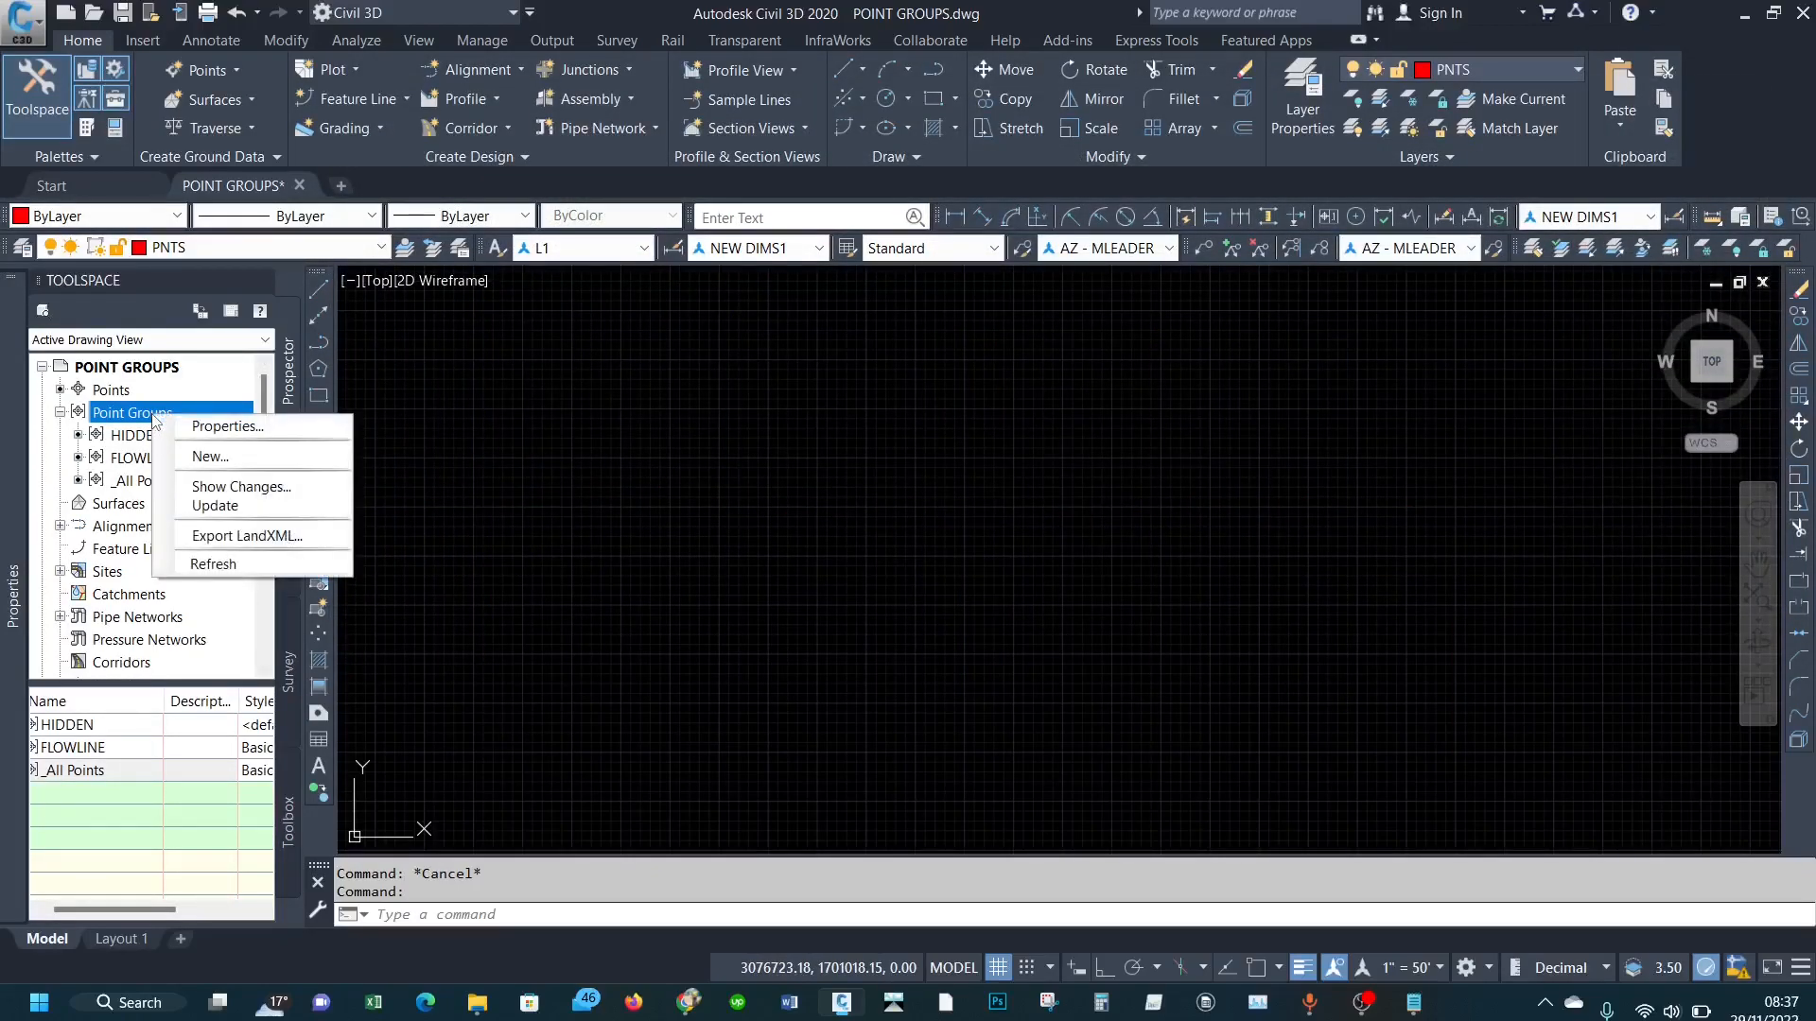
click(219, 427)
drag(312, 308, 604, 221)
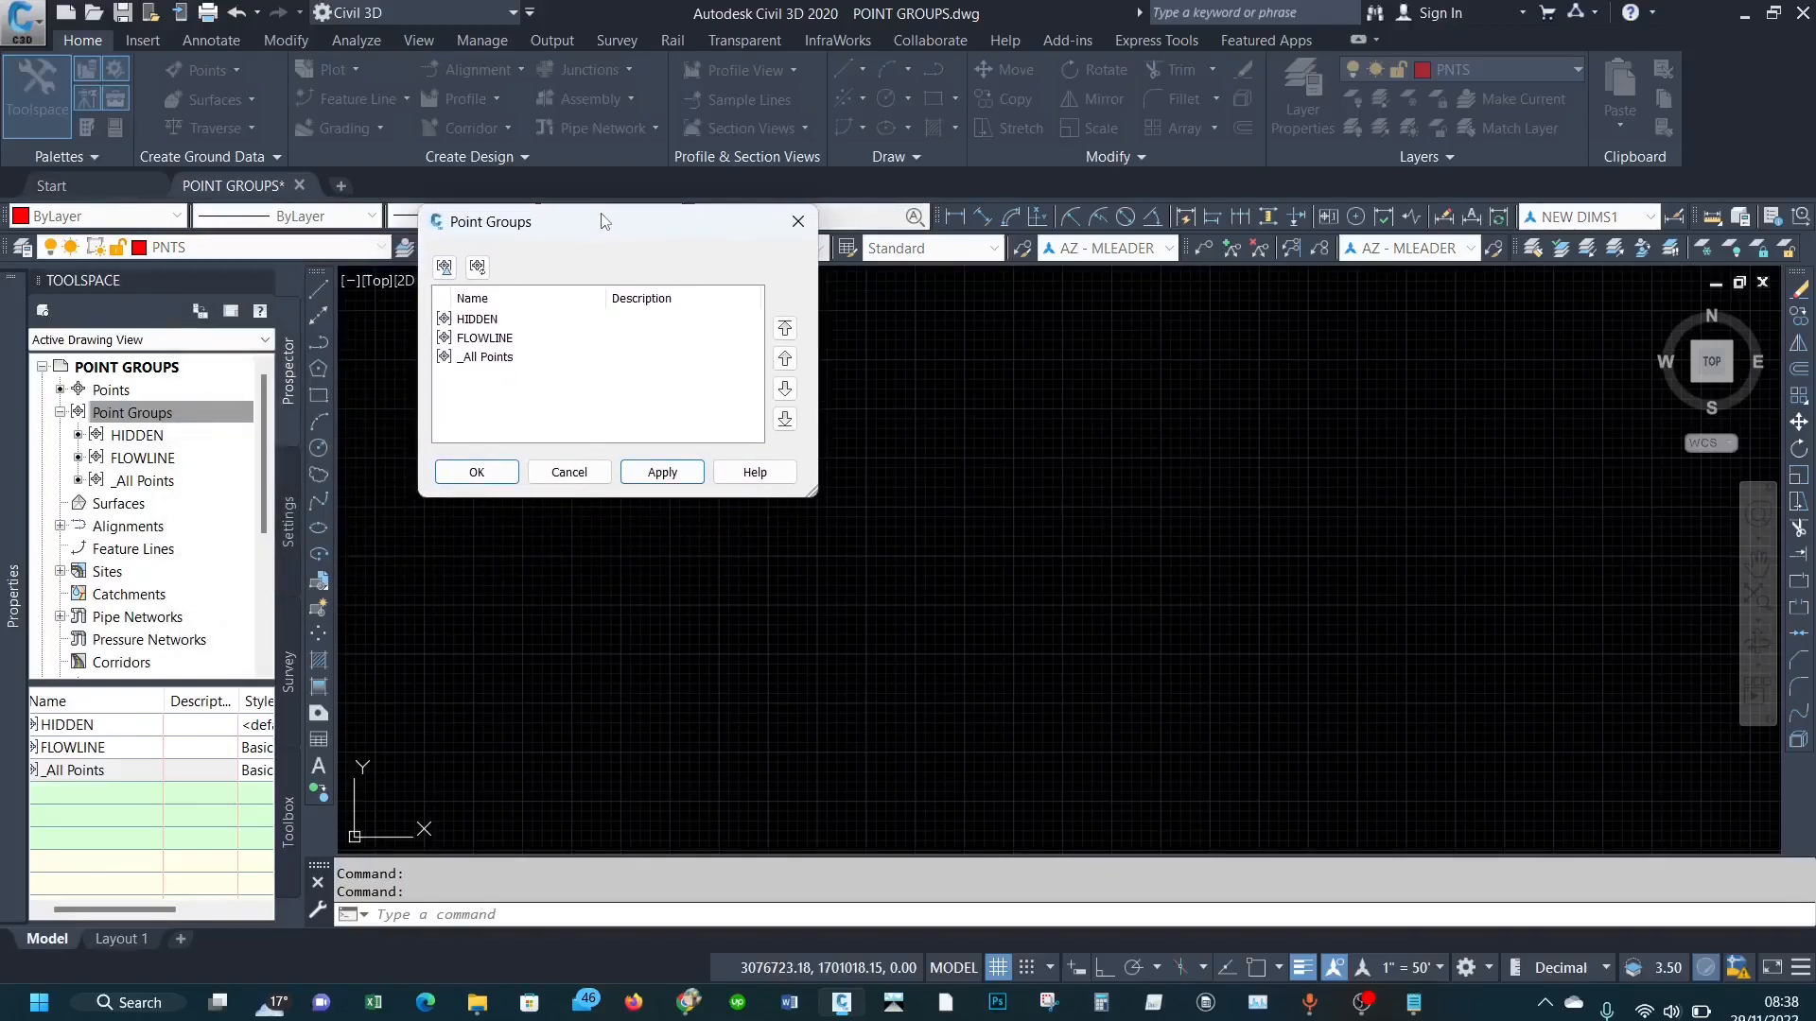
drag(813, 492, 852, 709)
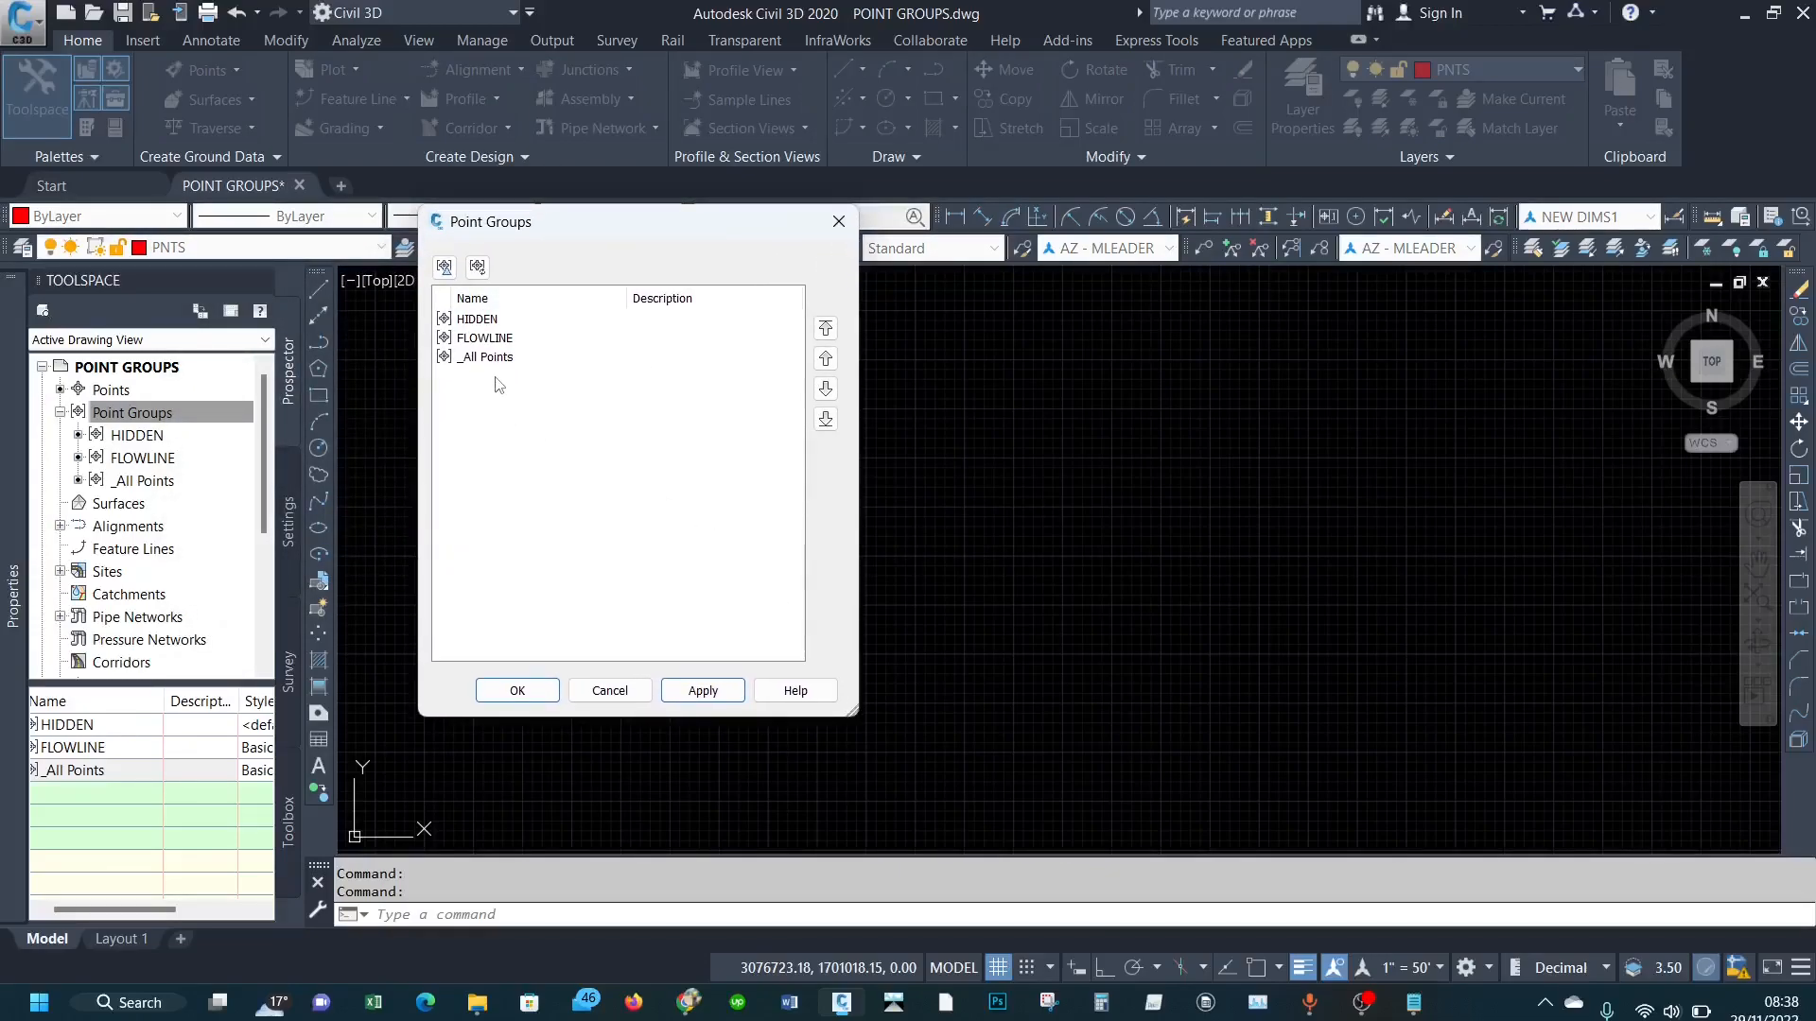
click(493, 339)
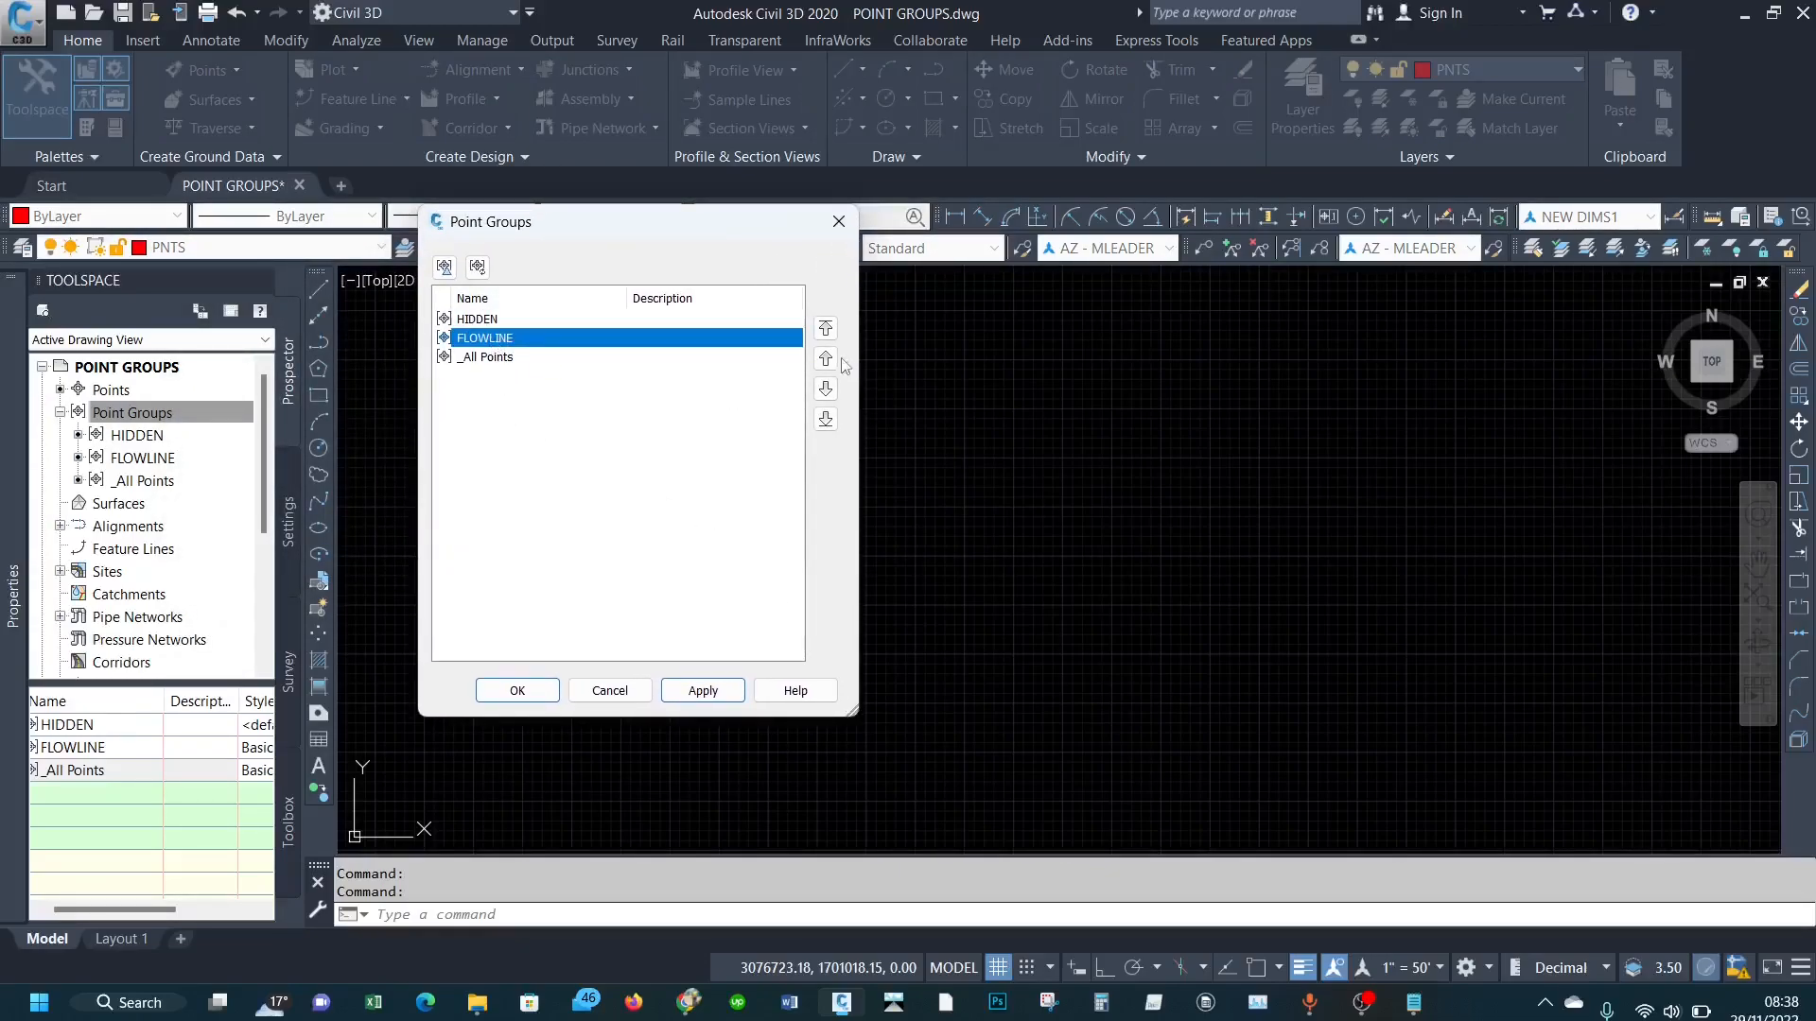
click(826, 328)
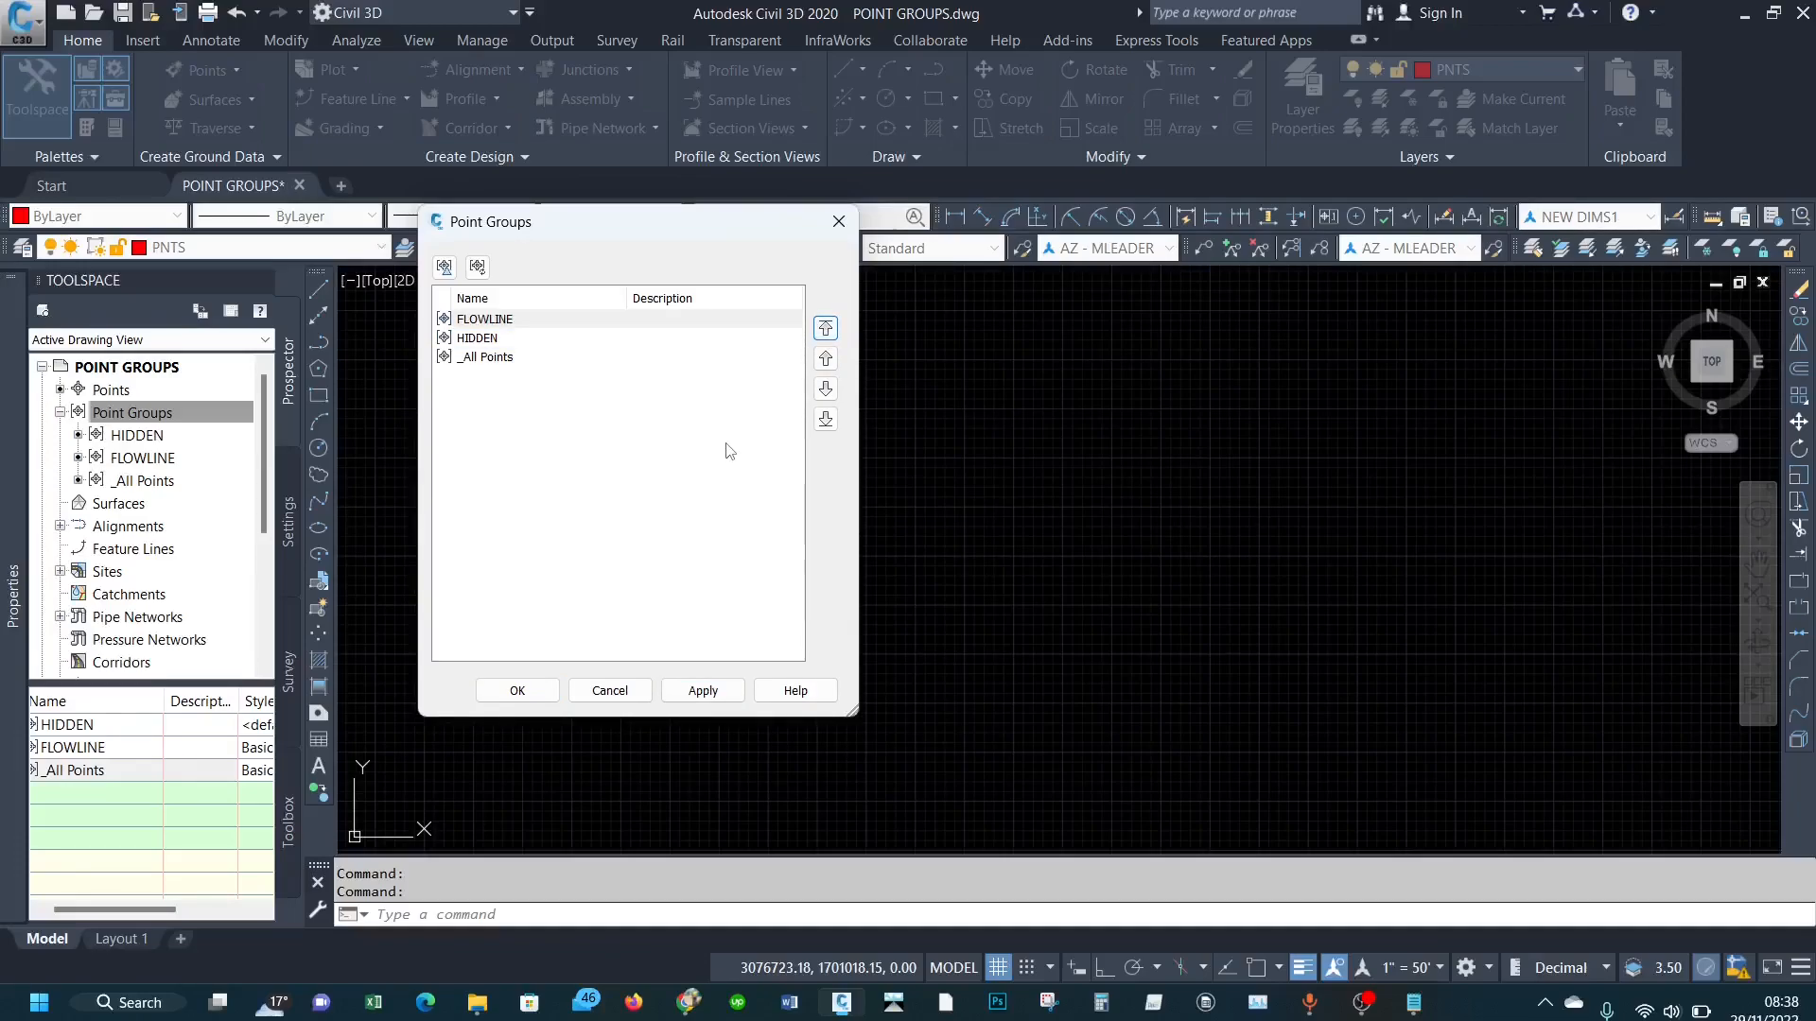
click(515, 691)
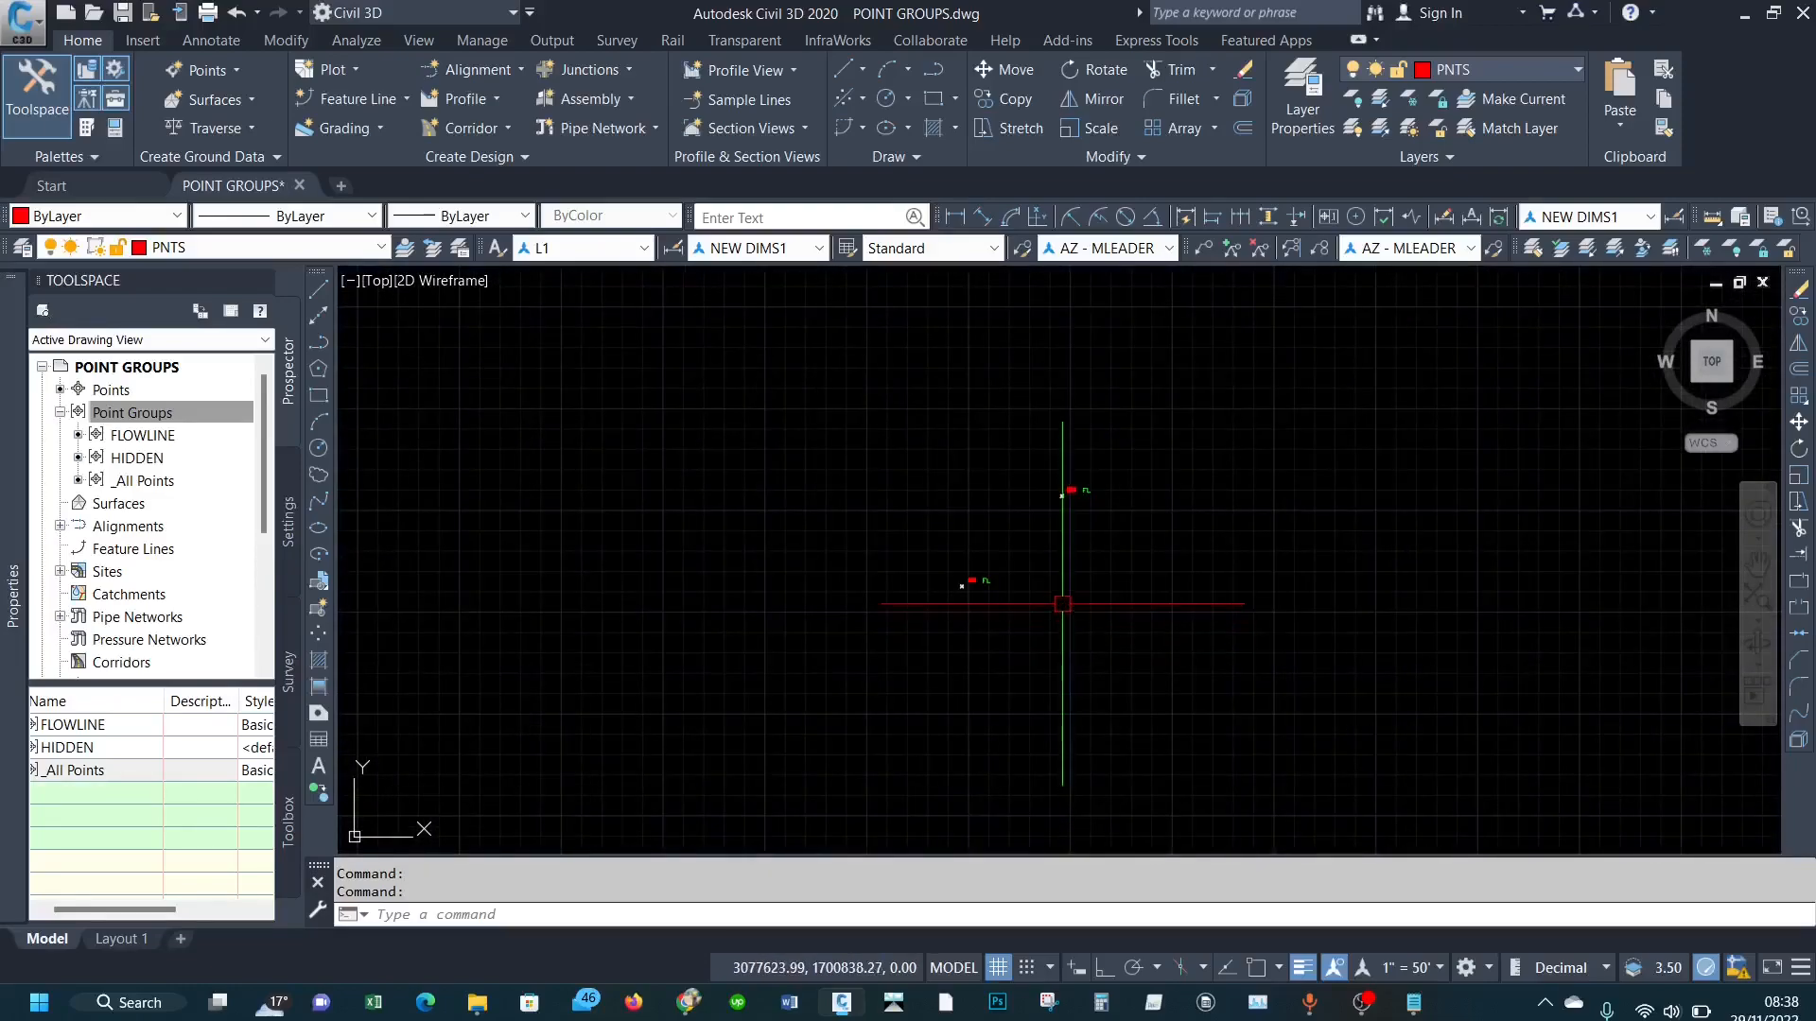
Step: Examine the FLOWLINE points and their labels across the drawing, along with the group's summary information
scroll(989, 547, down, 3)
scroll(961, 356, up, 10)
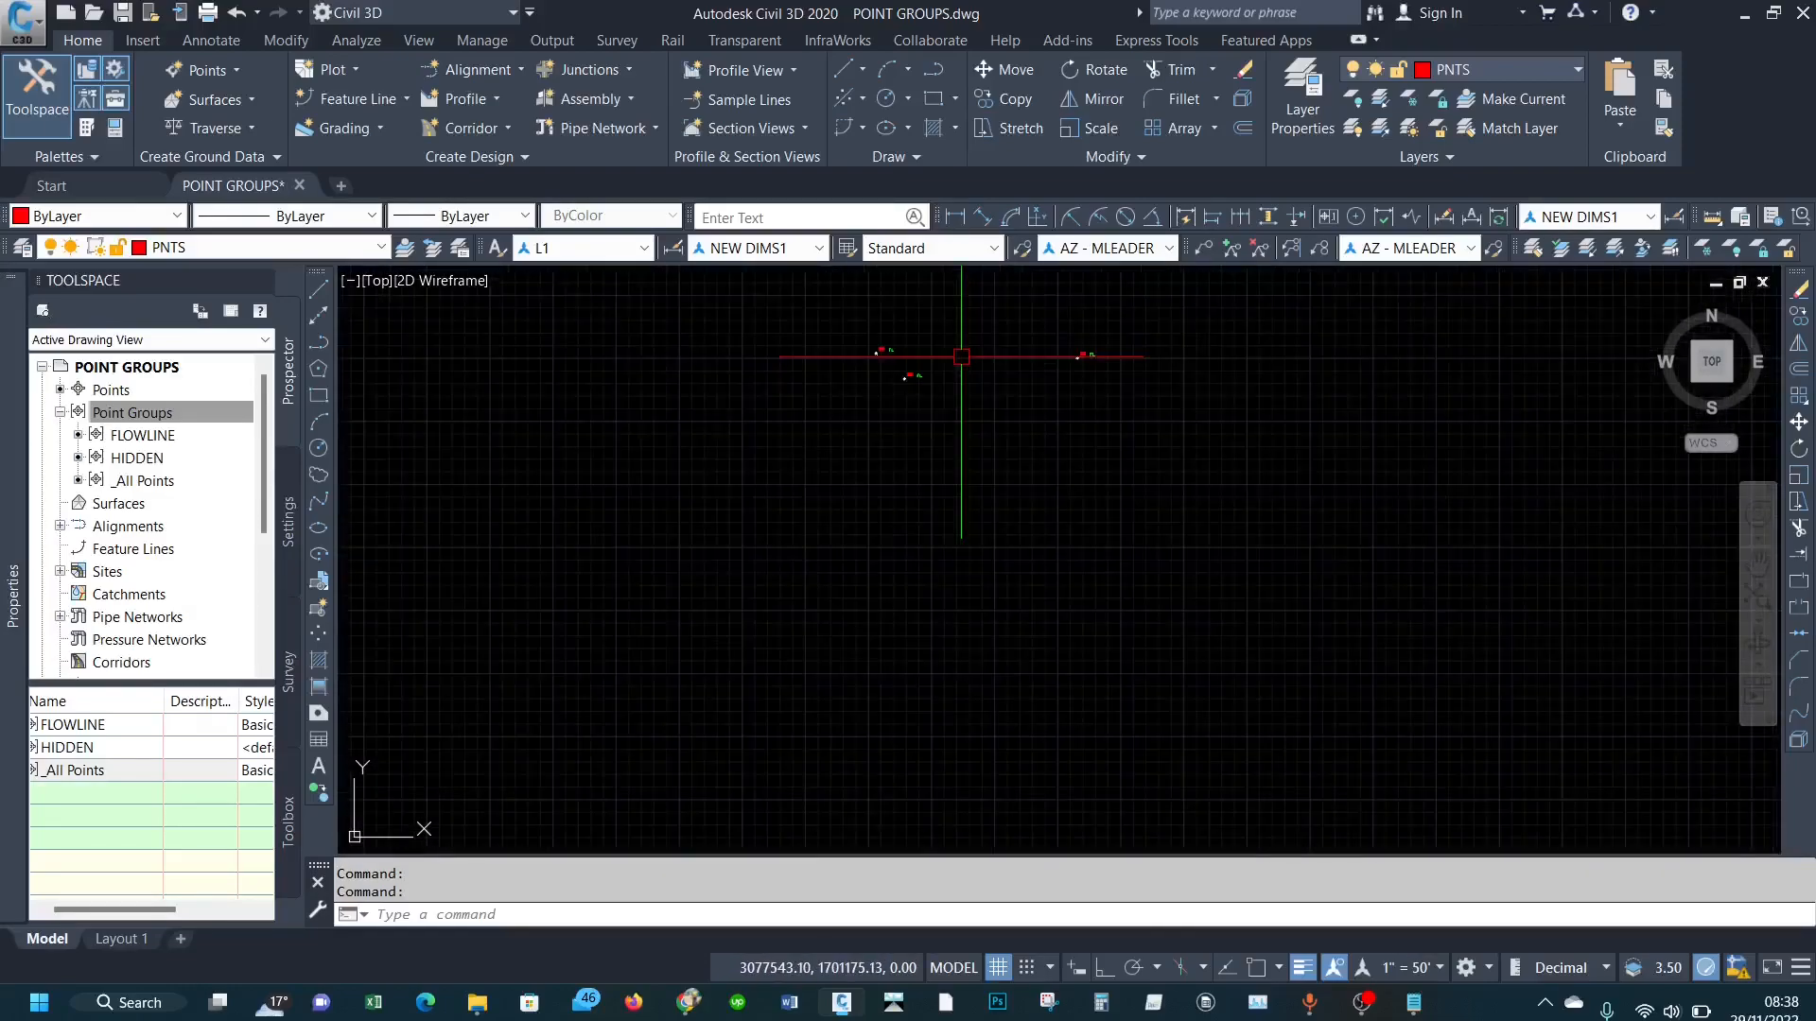
scroll(932, 344, down, 10)
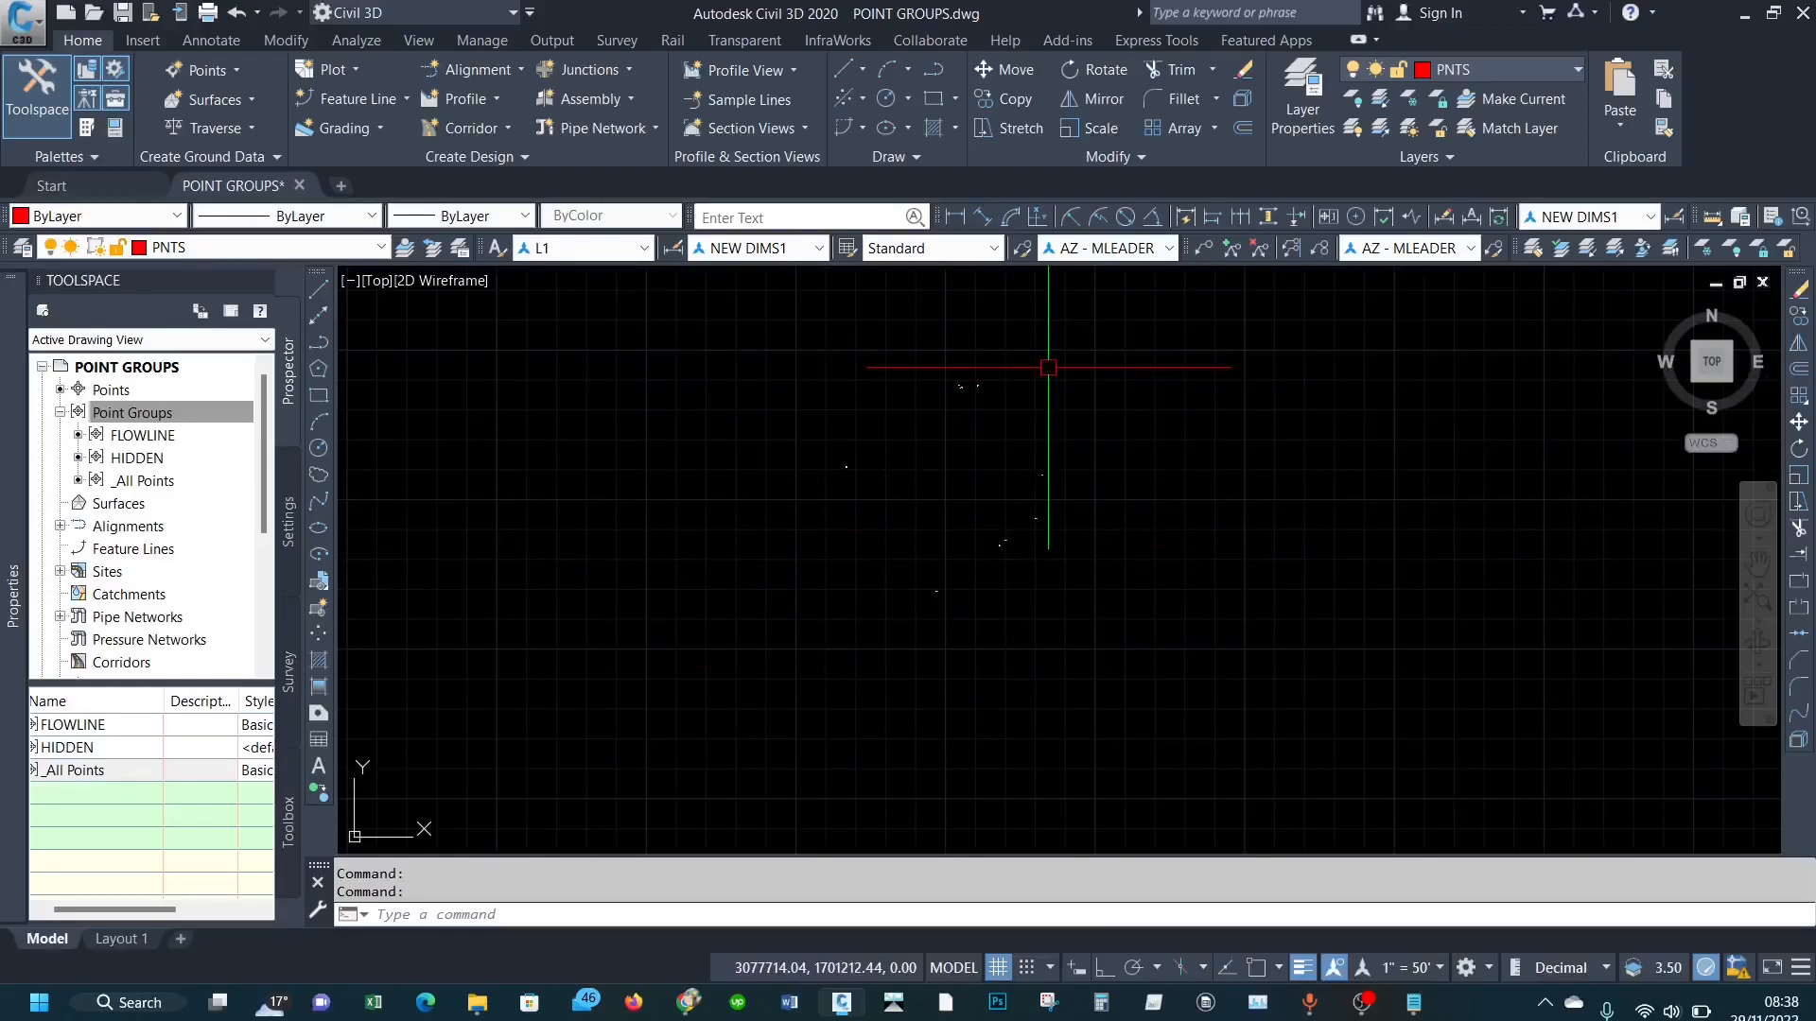
scroll(1021, 355, up, 2)
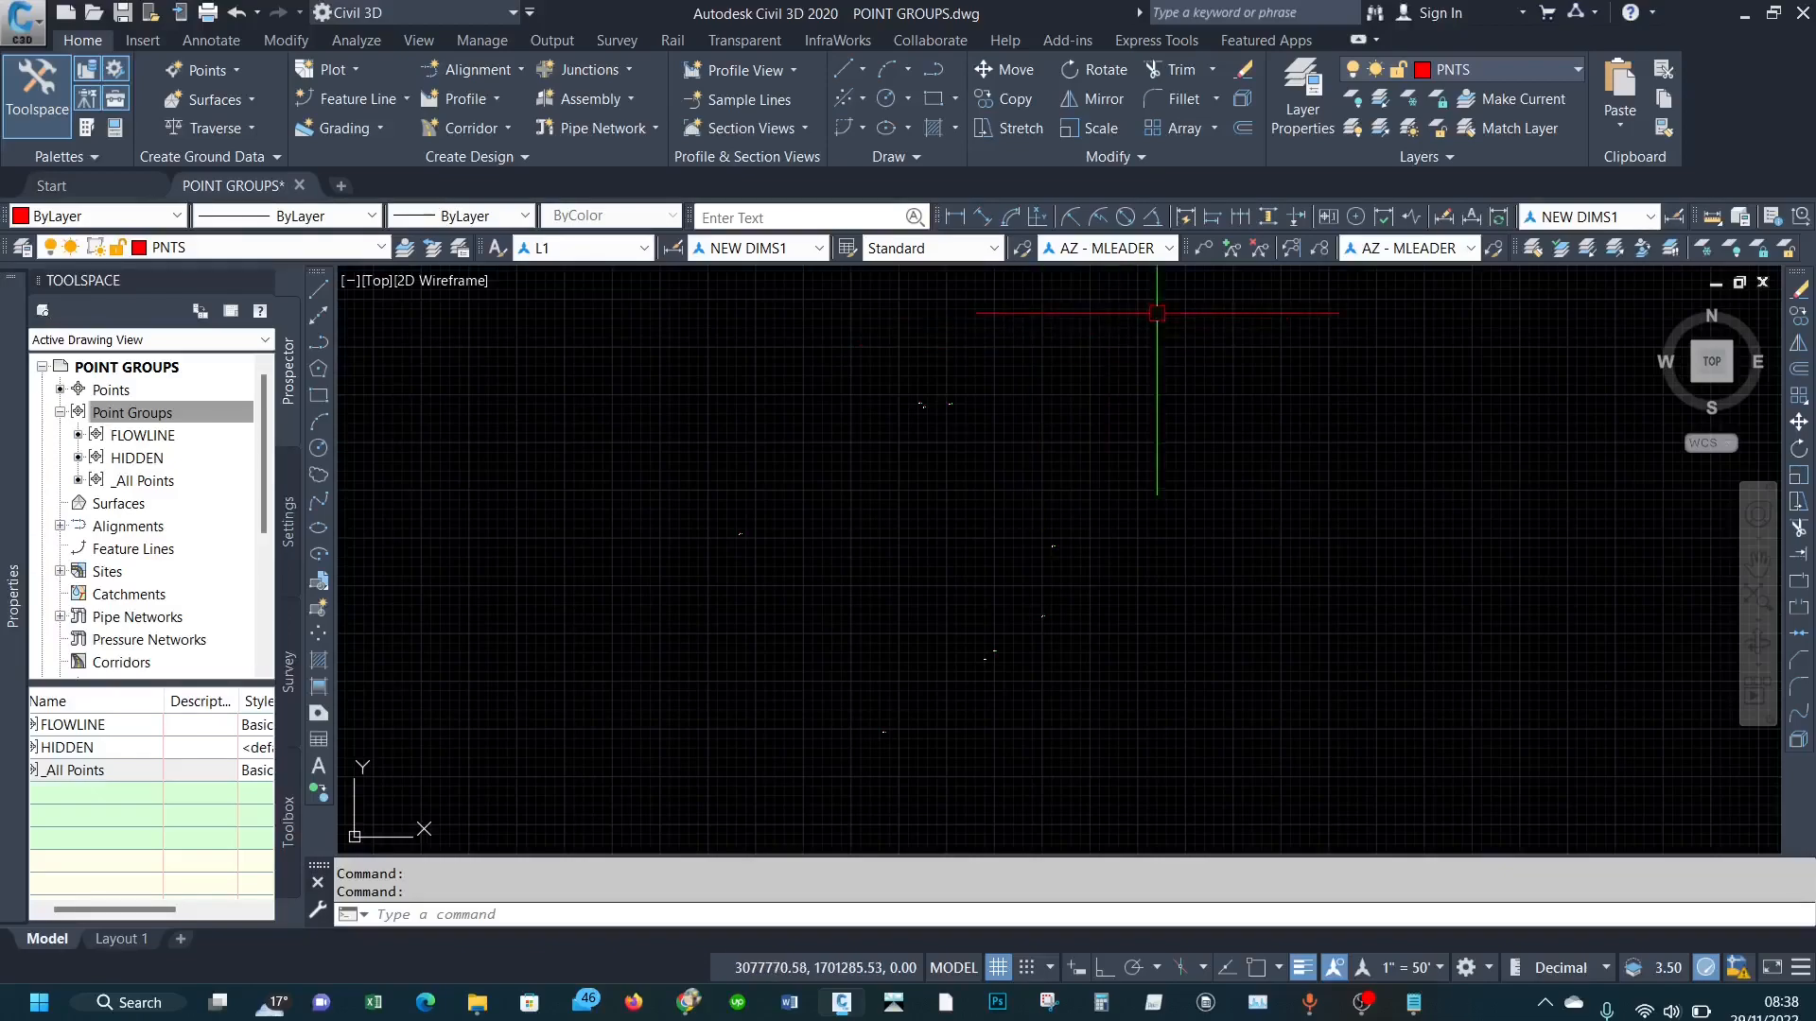
scroll(1022, 681, up, 2)
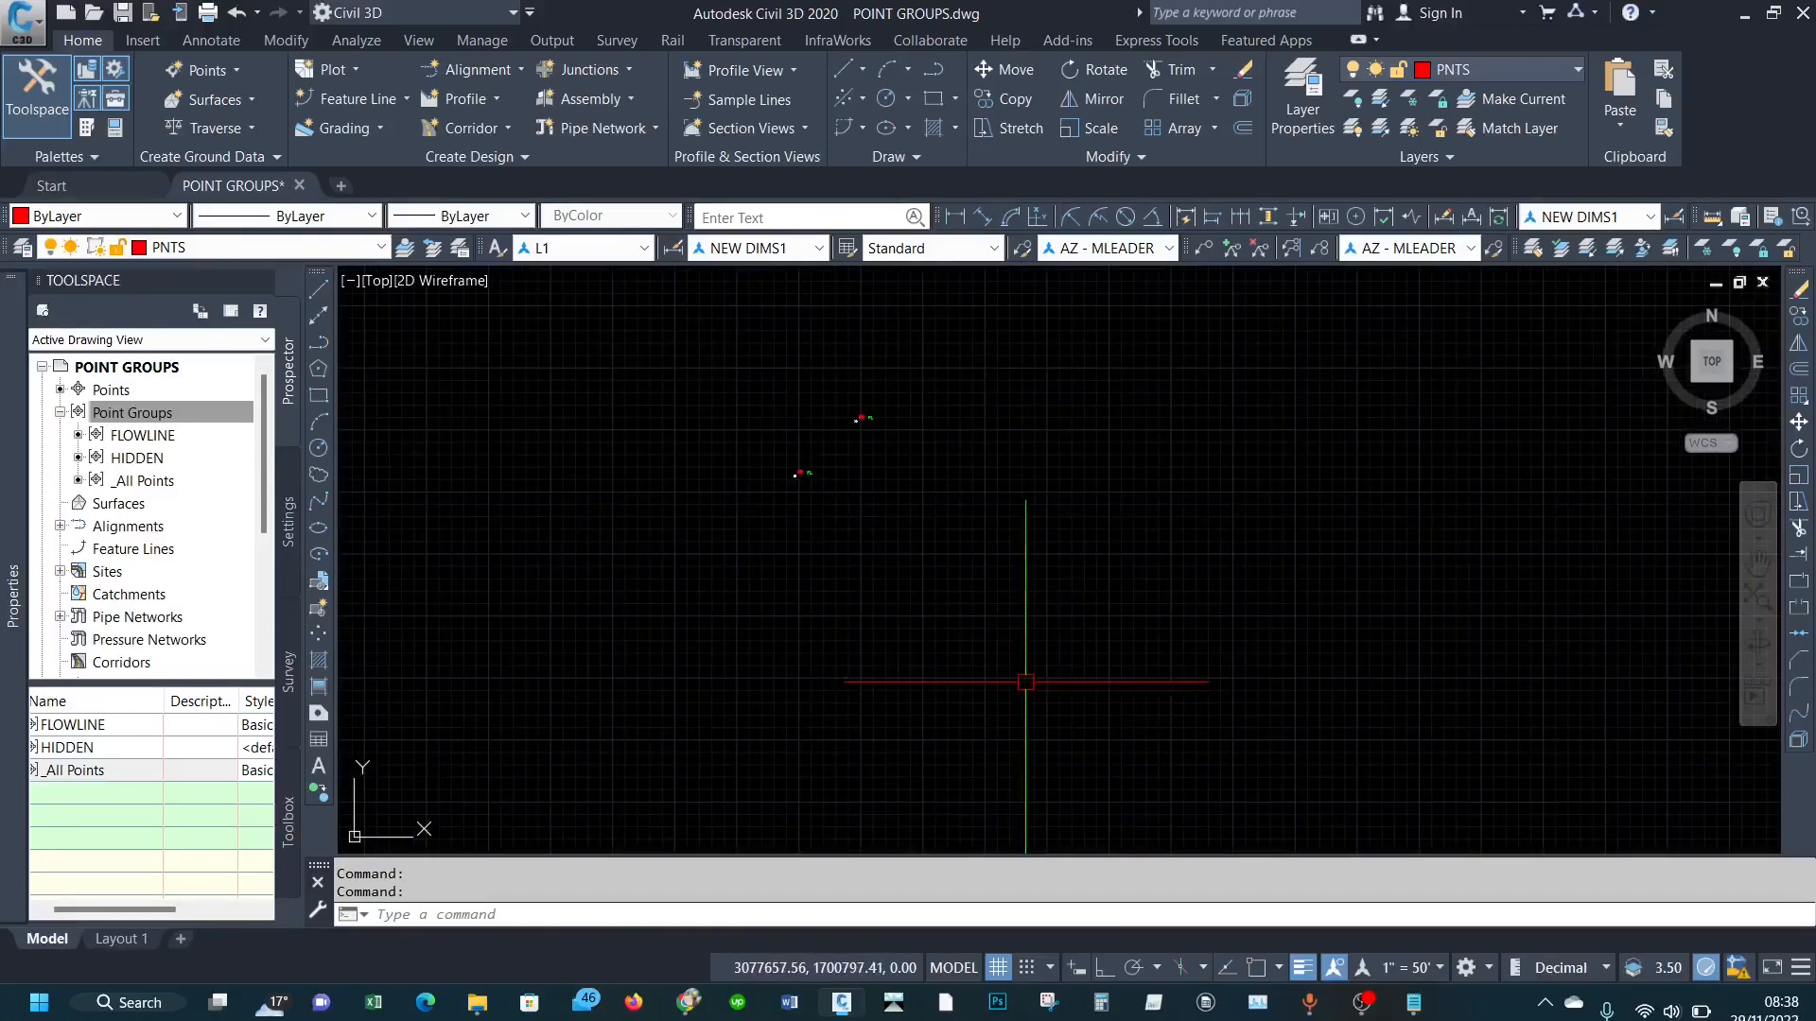
scroll(984, 563, up, 1)
scroll(984, 563, up, 1)
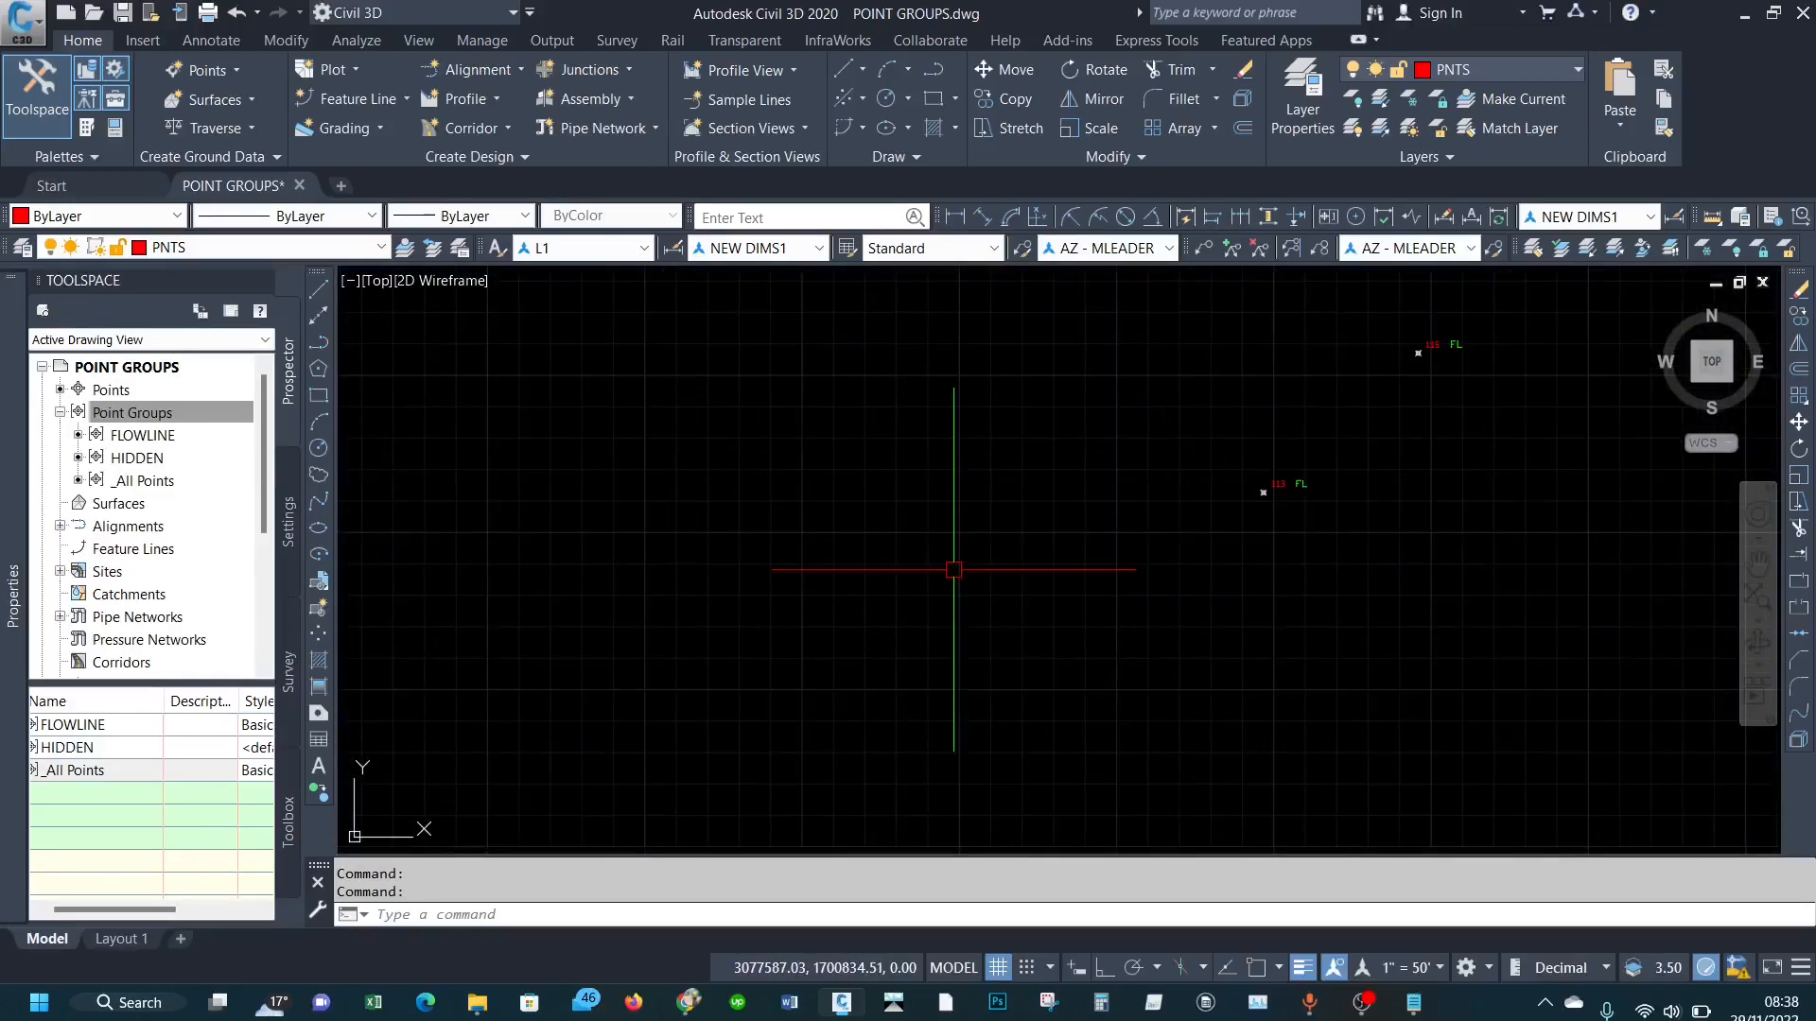
scroll(1040, 544, down, 1)
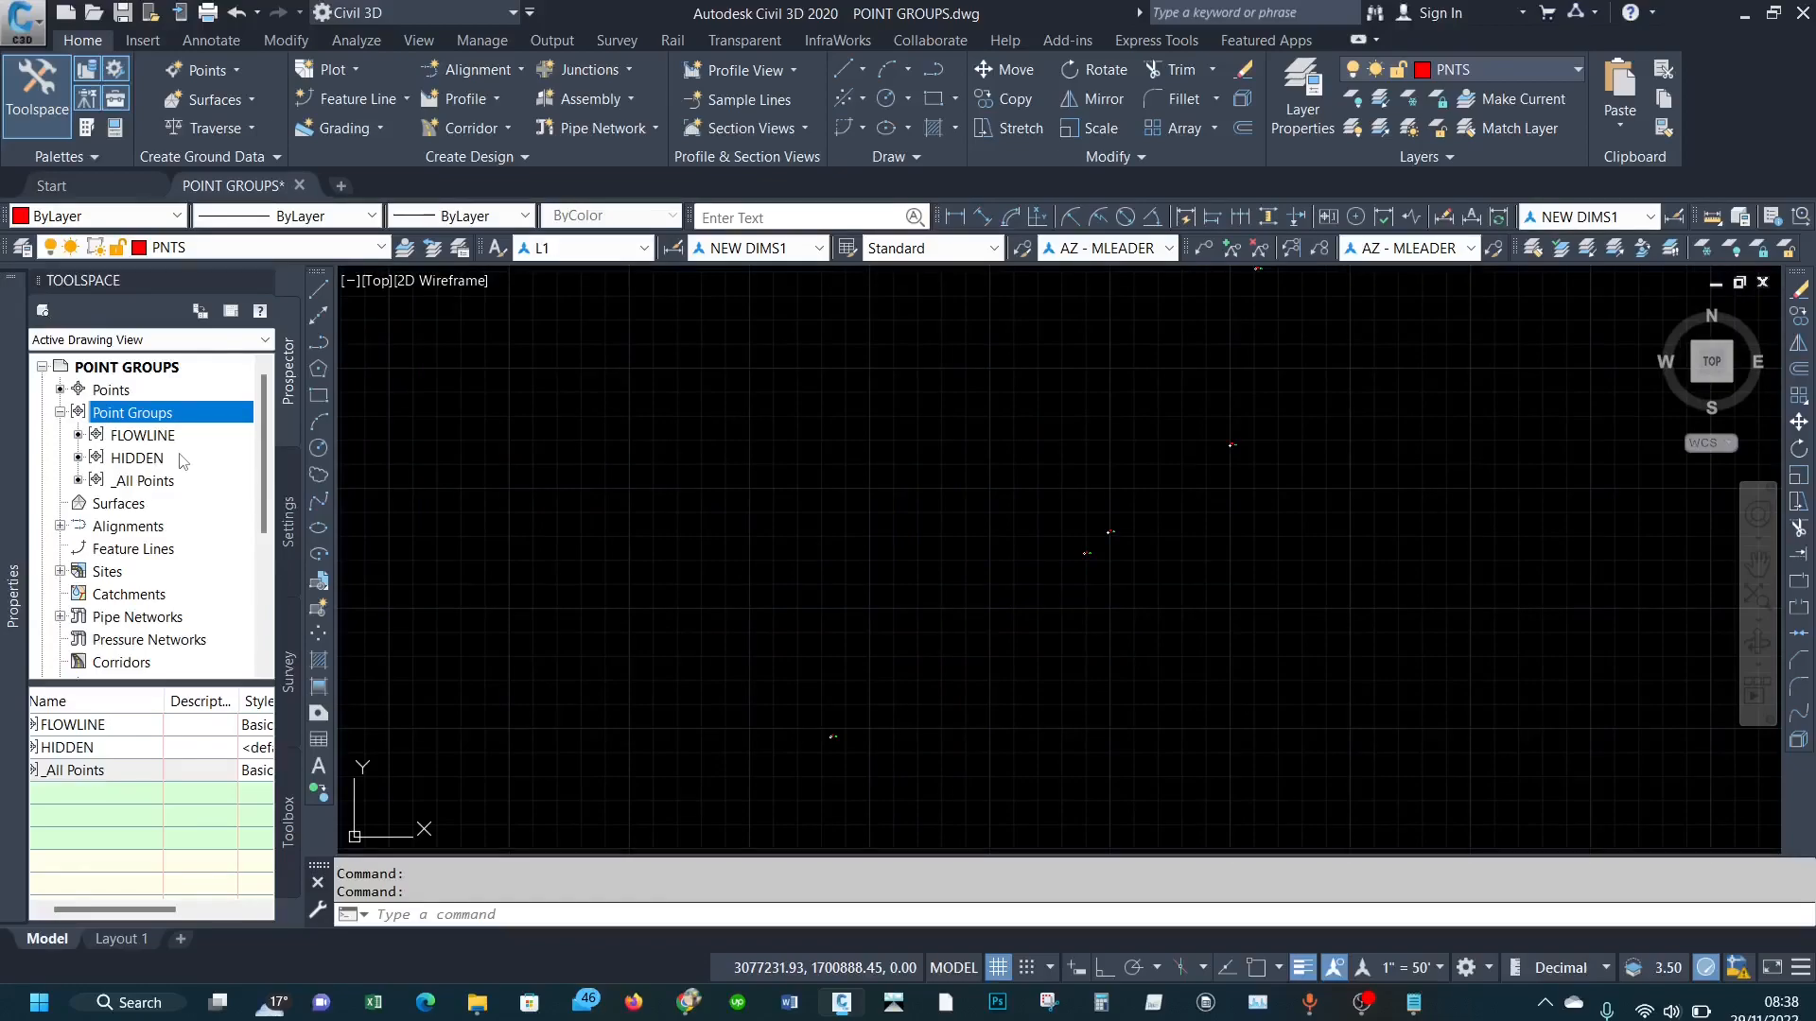
mouse_move(197, 442)
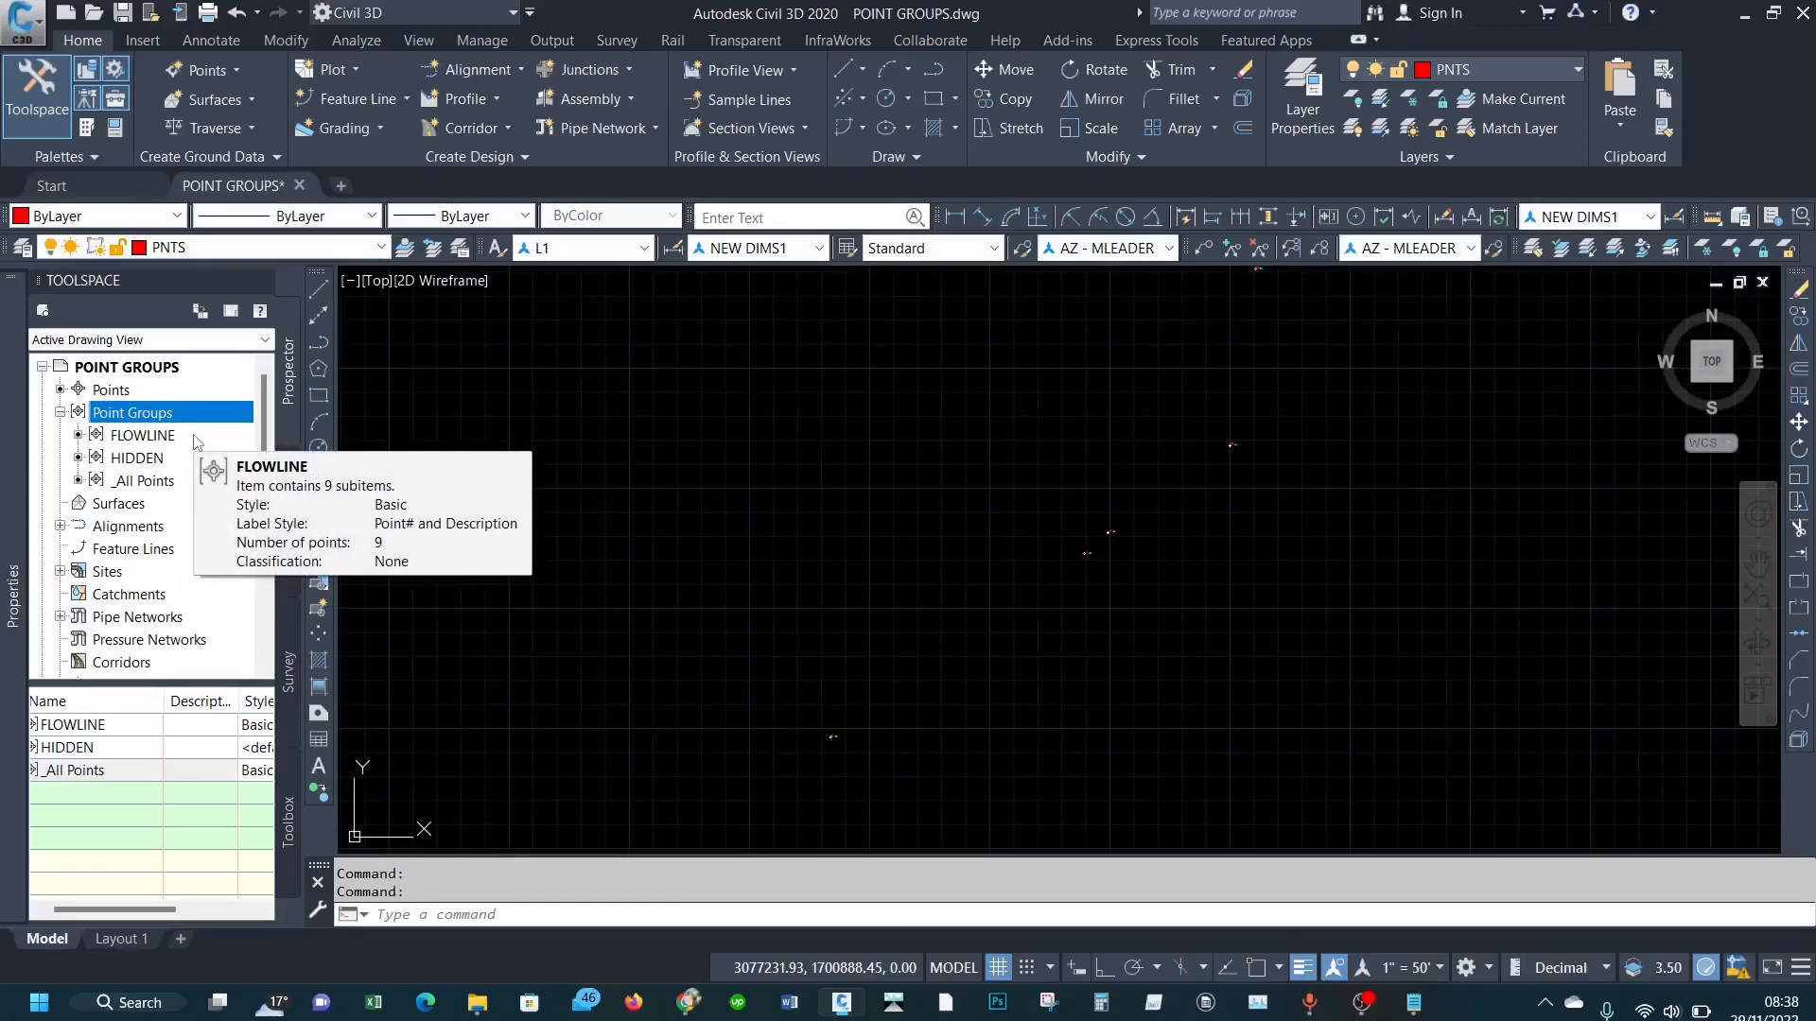
scroll(957, 689, down, 2)
scroll(957, 688, down, 2)
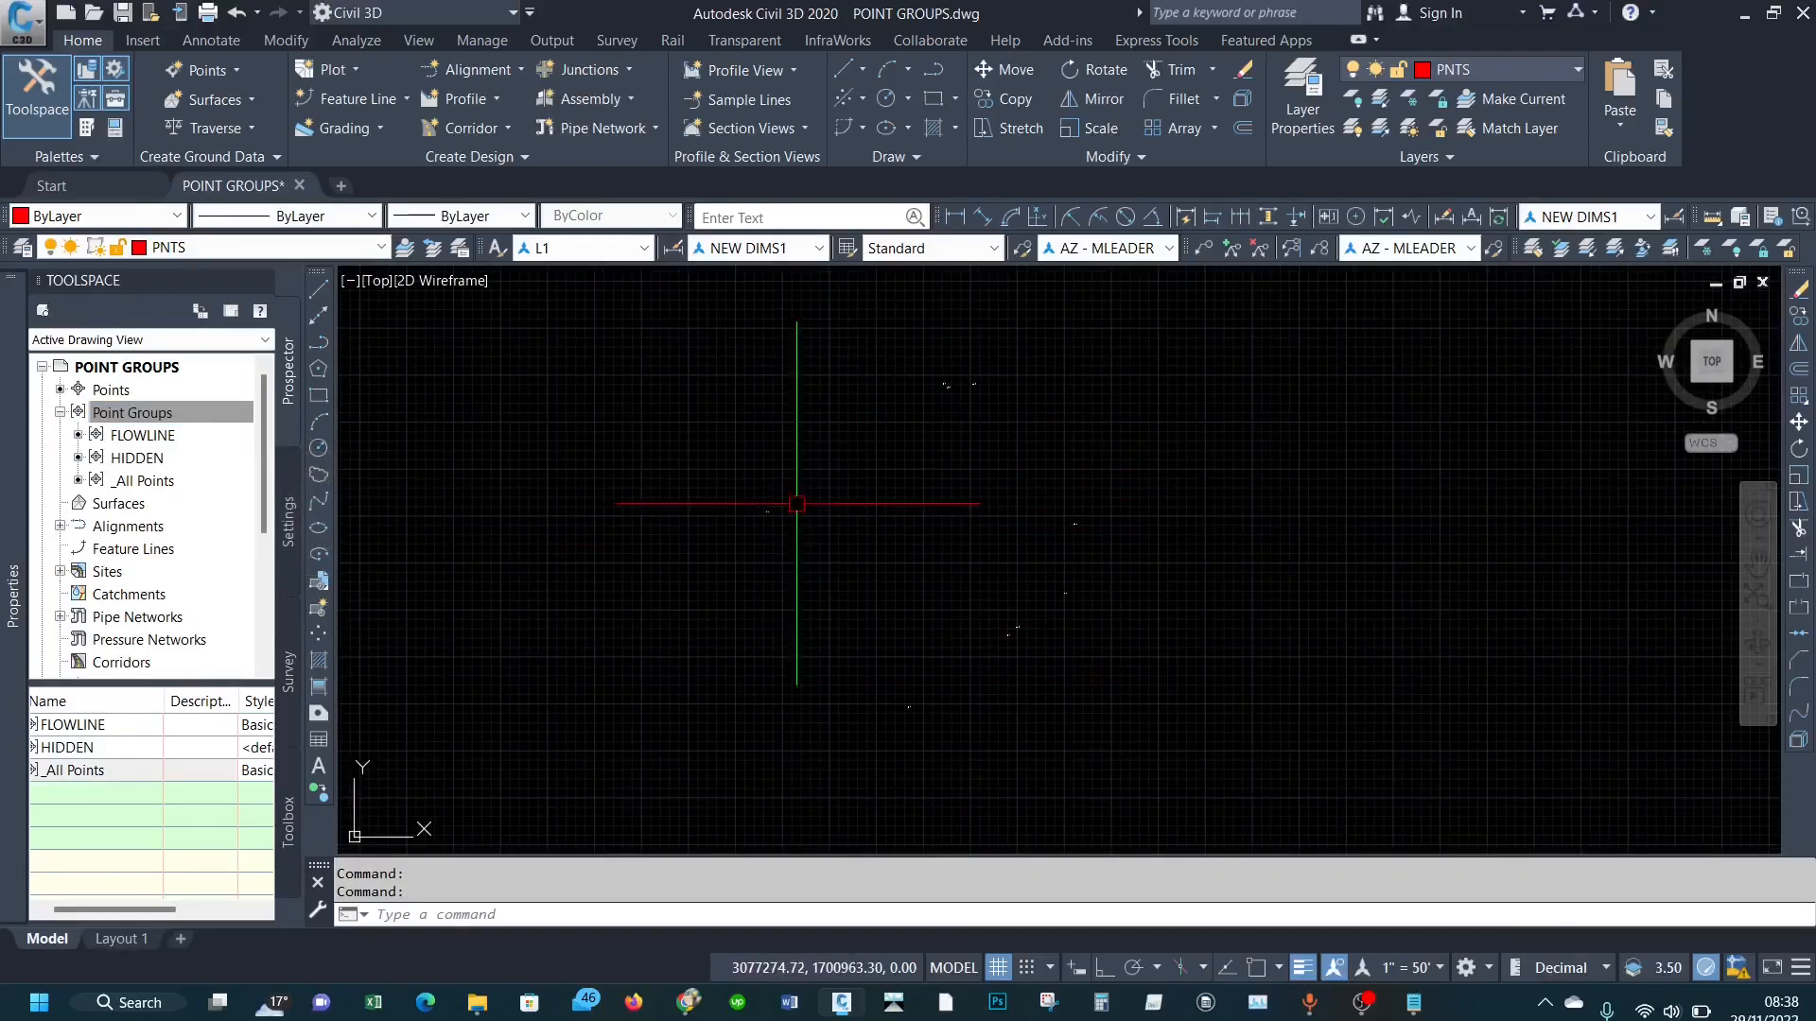
scroll(949, 373, up, 3)
scroll(949, 373, up, 2)
scroll(976, 445, up, 5)
scroll(942, 428, down, 3)
scroll(1030, 347, down, 5)
Step: Make FLOWLINE the current layer
click(248, 246)
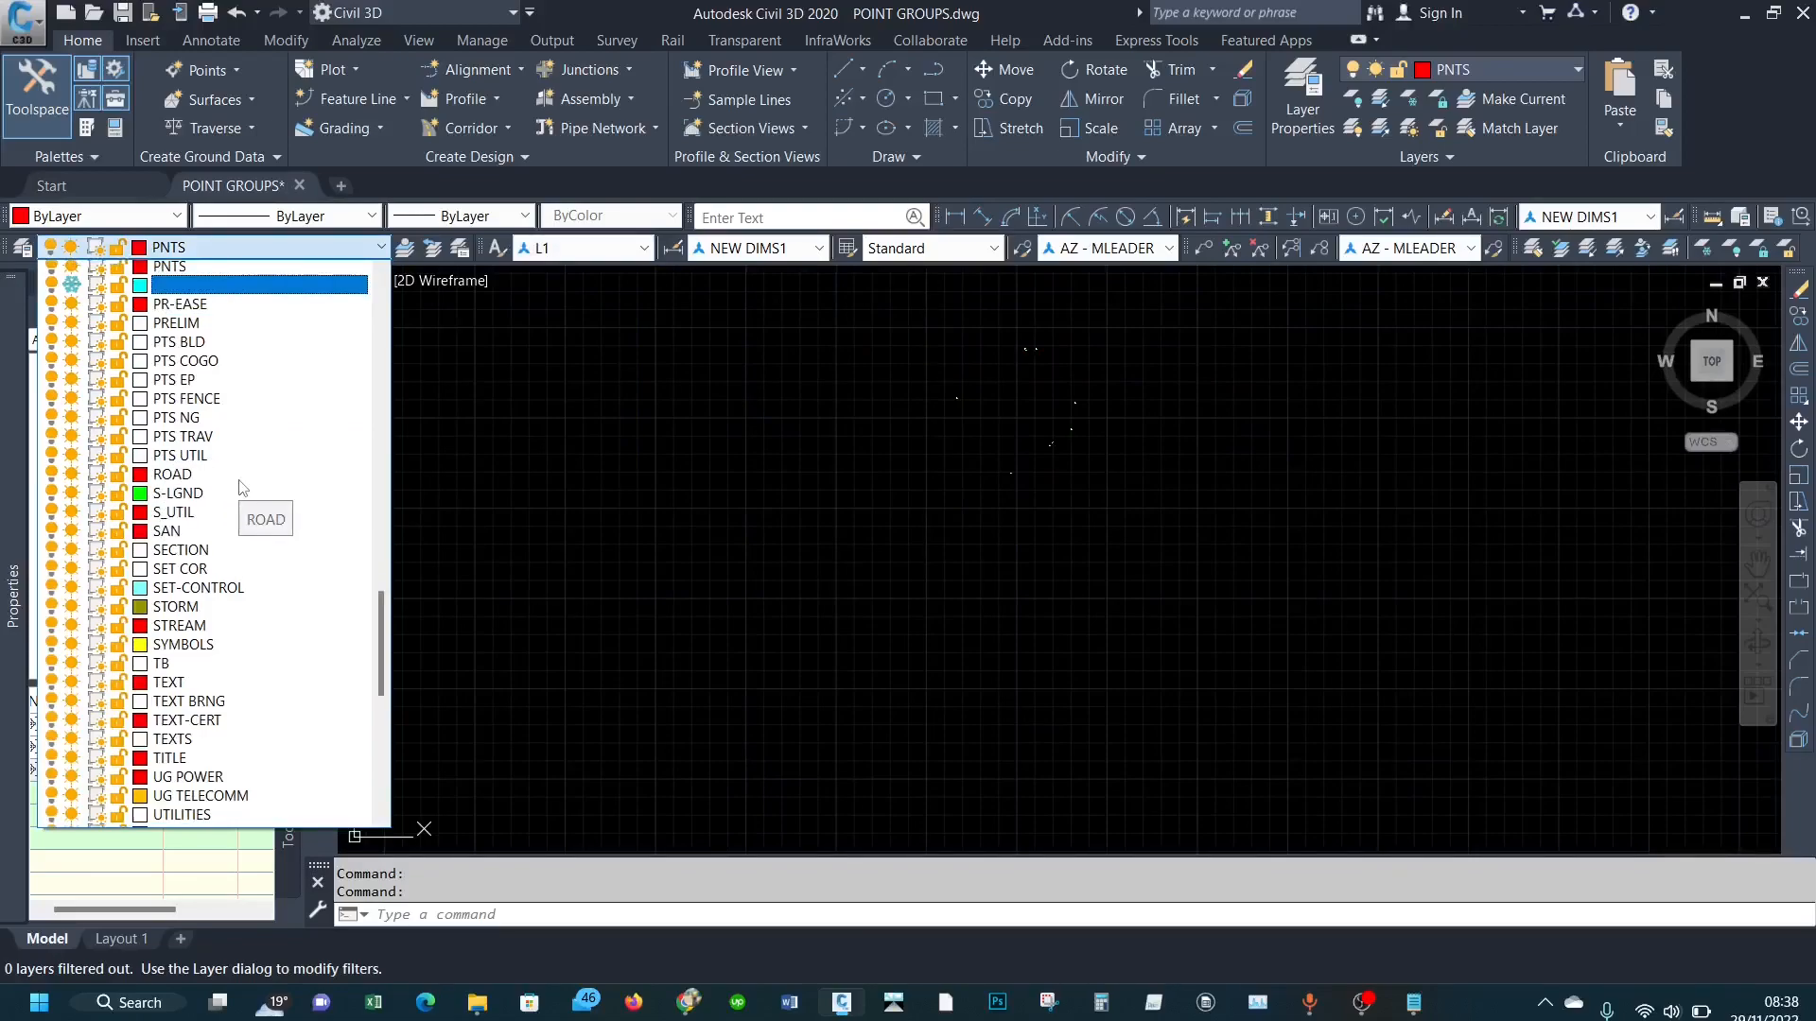
scroll(243, 488, down, 1)
scroll(243, 488, up, 10)
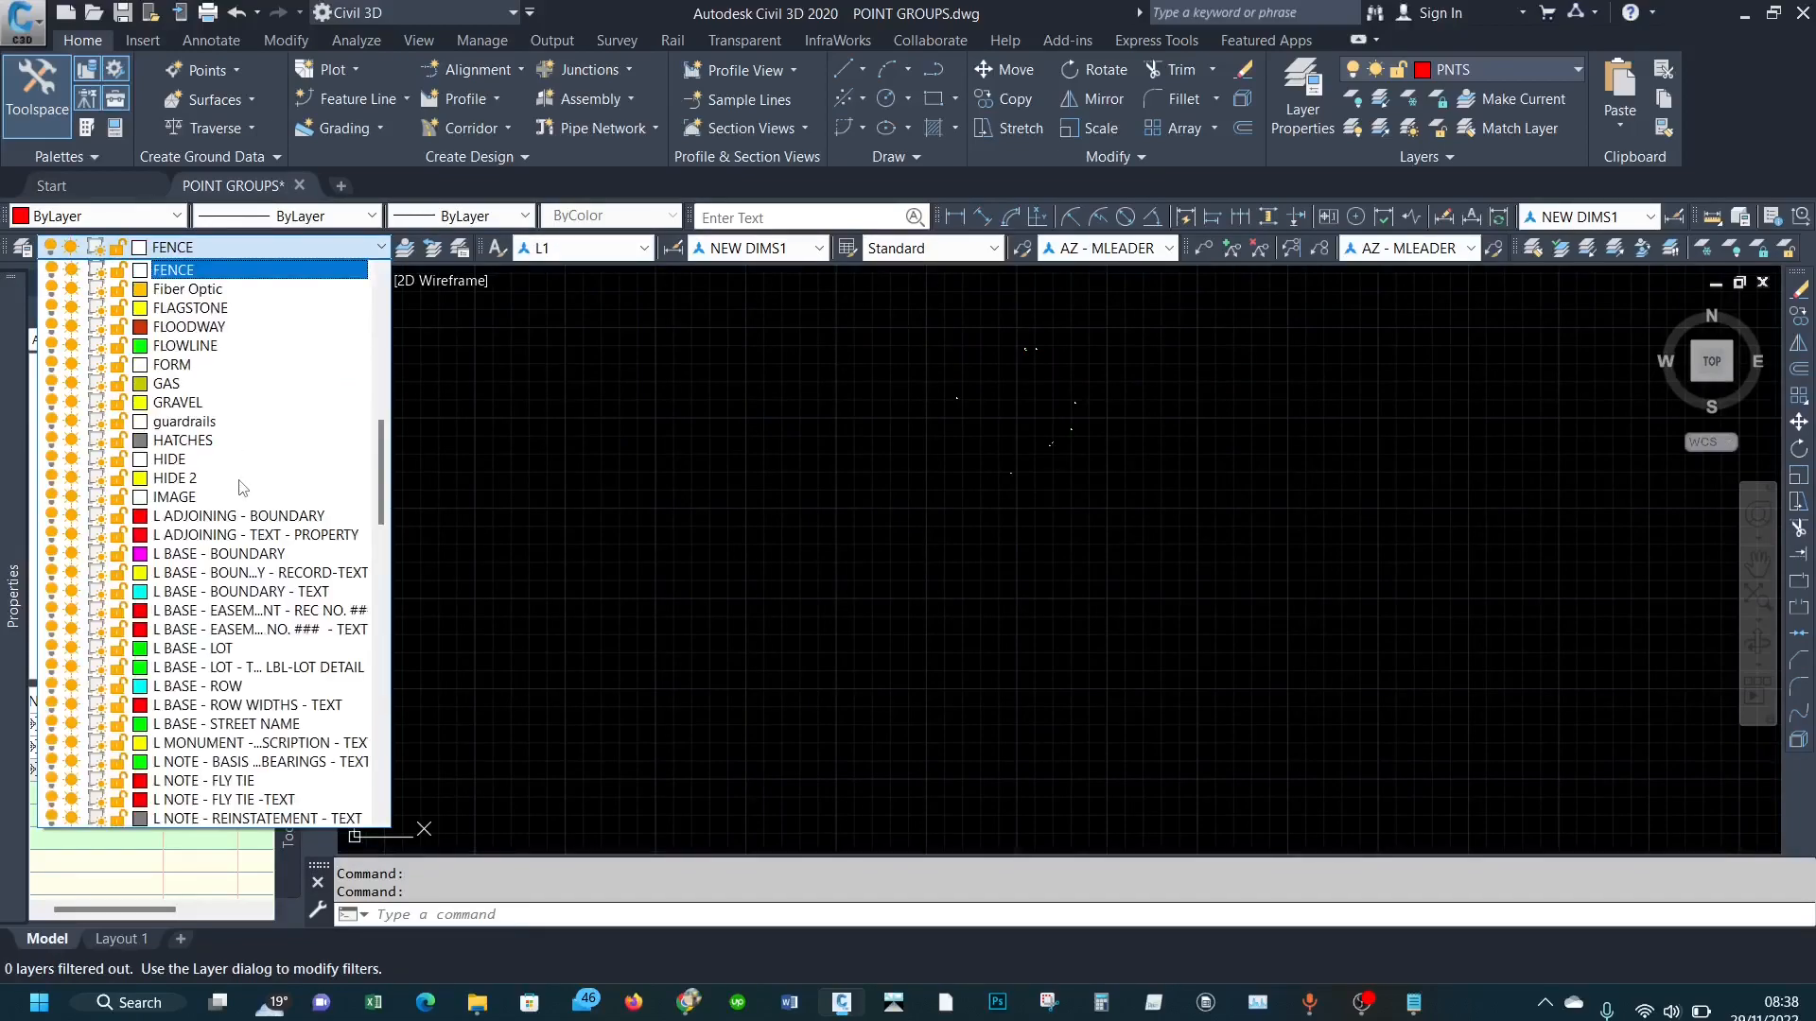
click(179, 353)
Step: Turn on object snap and adjust which object snap modes are active
click(1268, 970)
click(1765, 820)
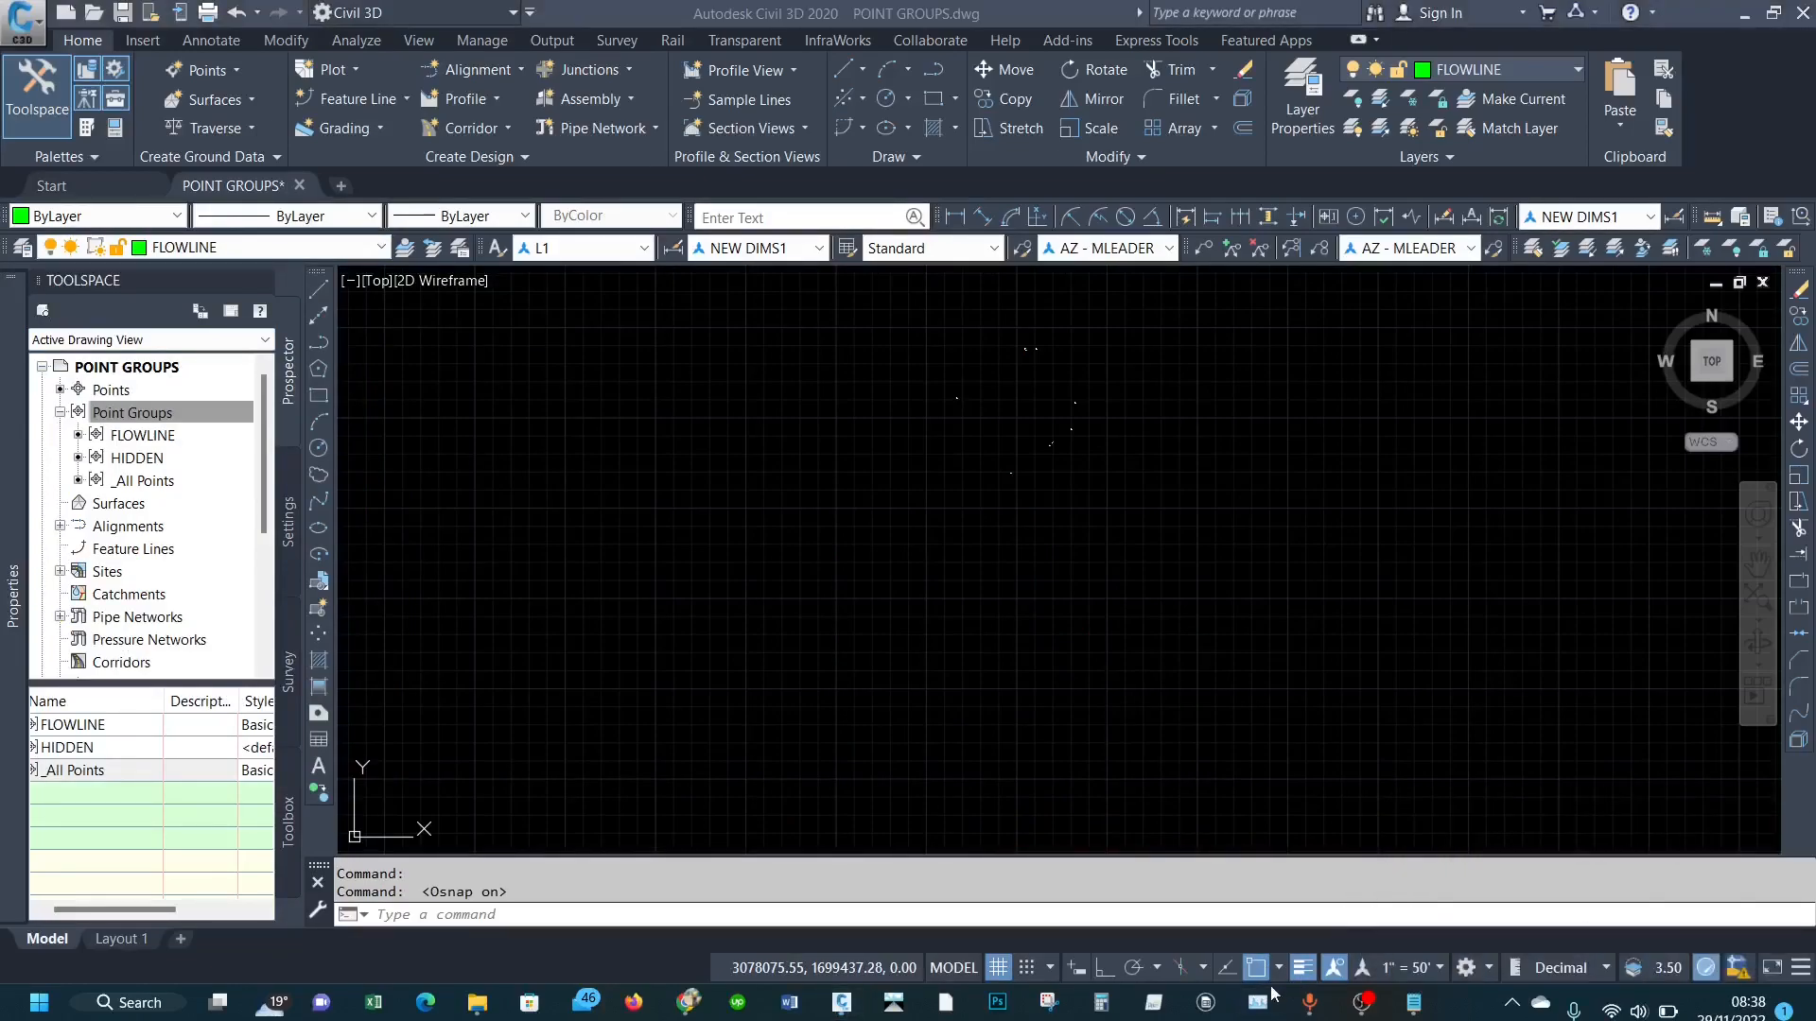
click(1278, 969)
click(1273, 845)
click(1265, 789)
click(1258, 591)
click(1247, 533)
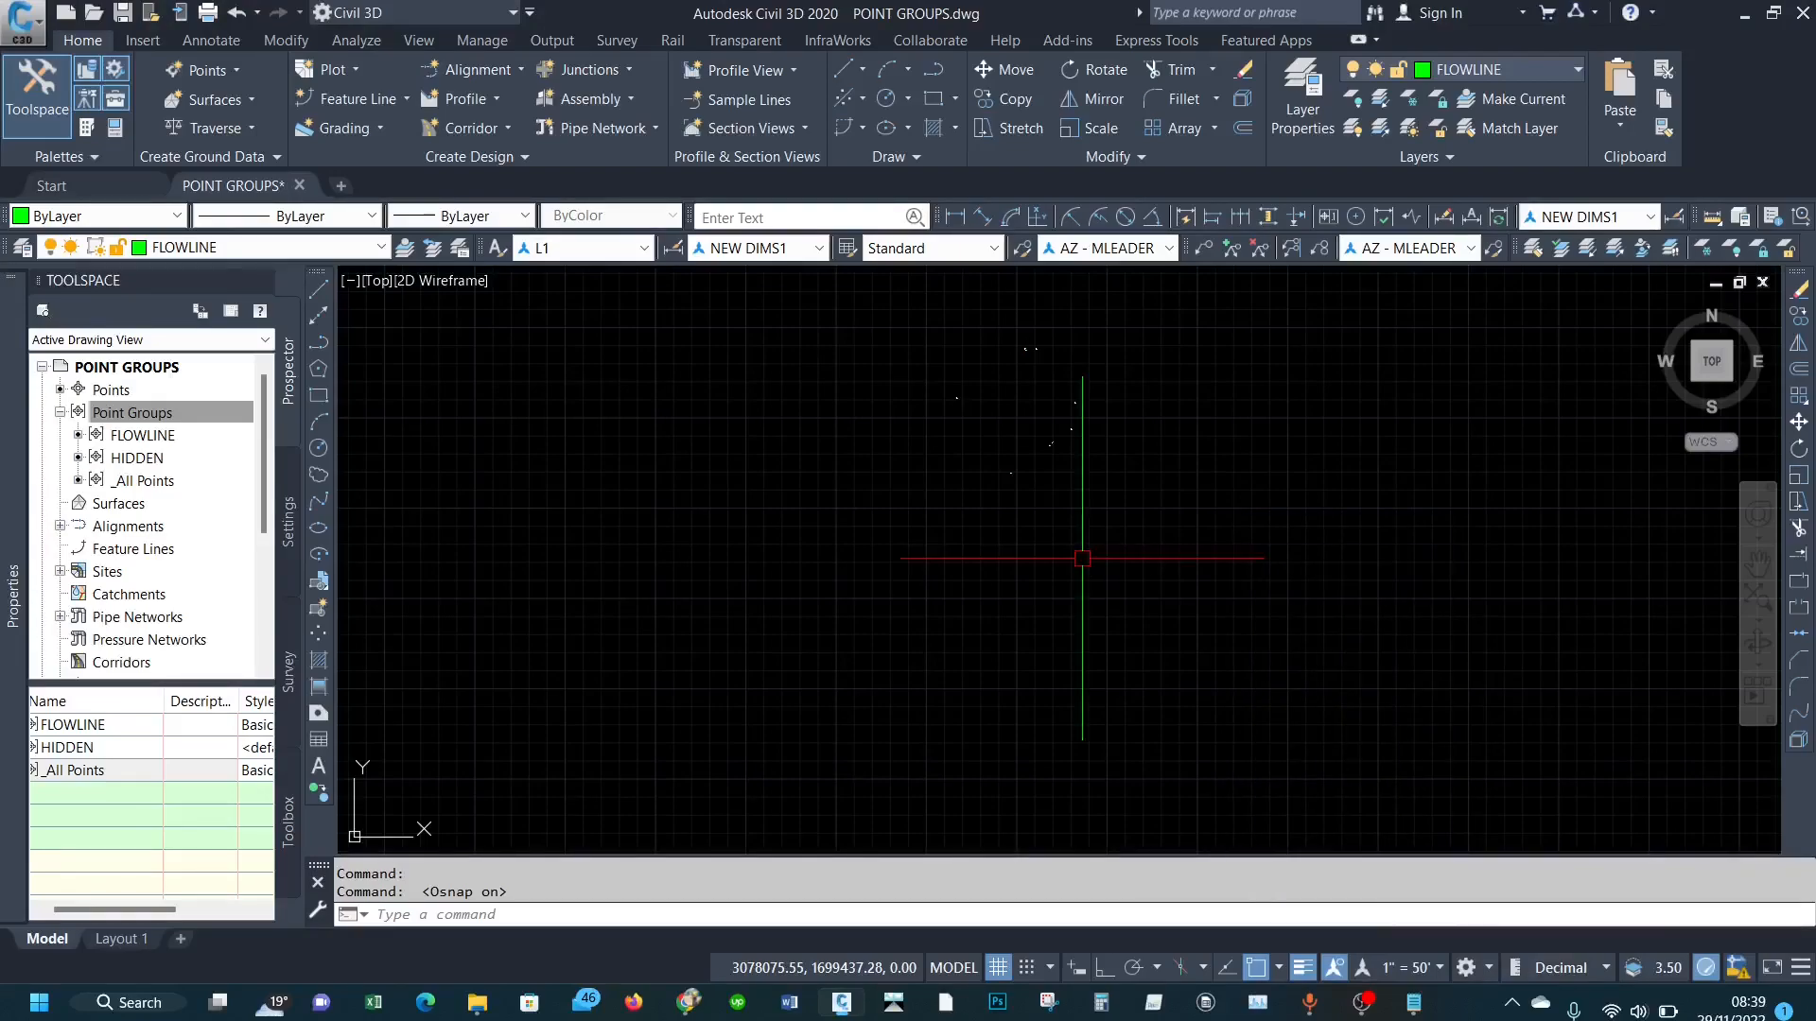
Step: Draw a polyline through the FLOWLINE points, snapping to each point from the southern end round to the western end
click(319, 342)
scroll(1066, 425, up, 5)
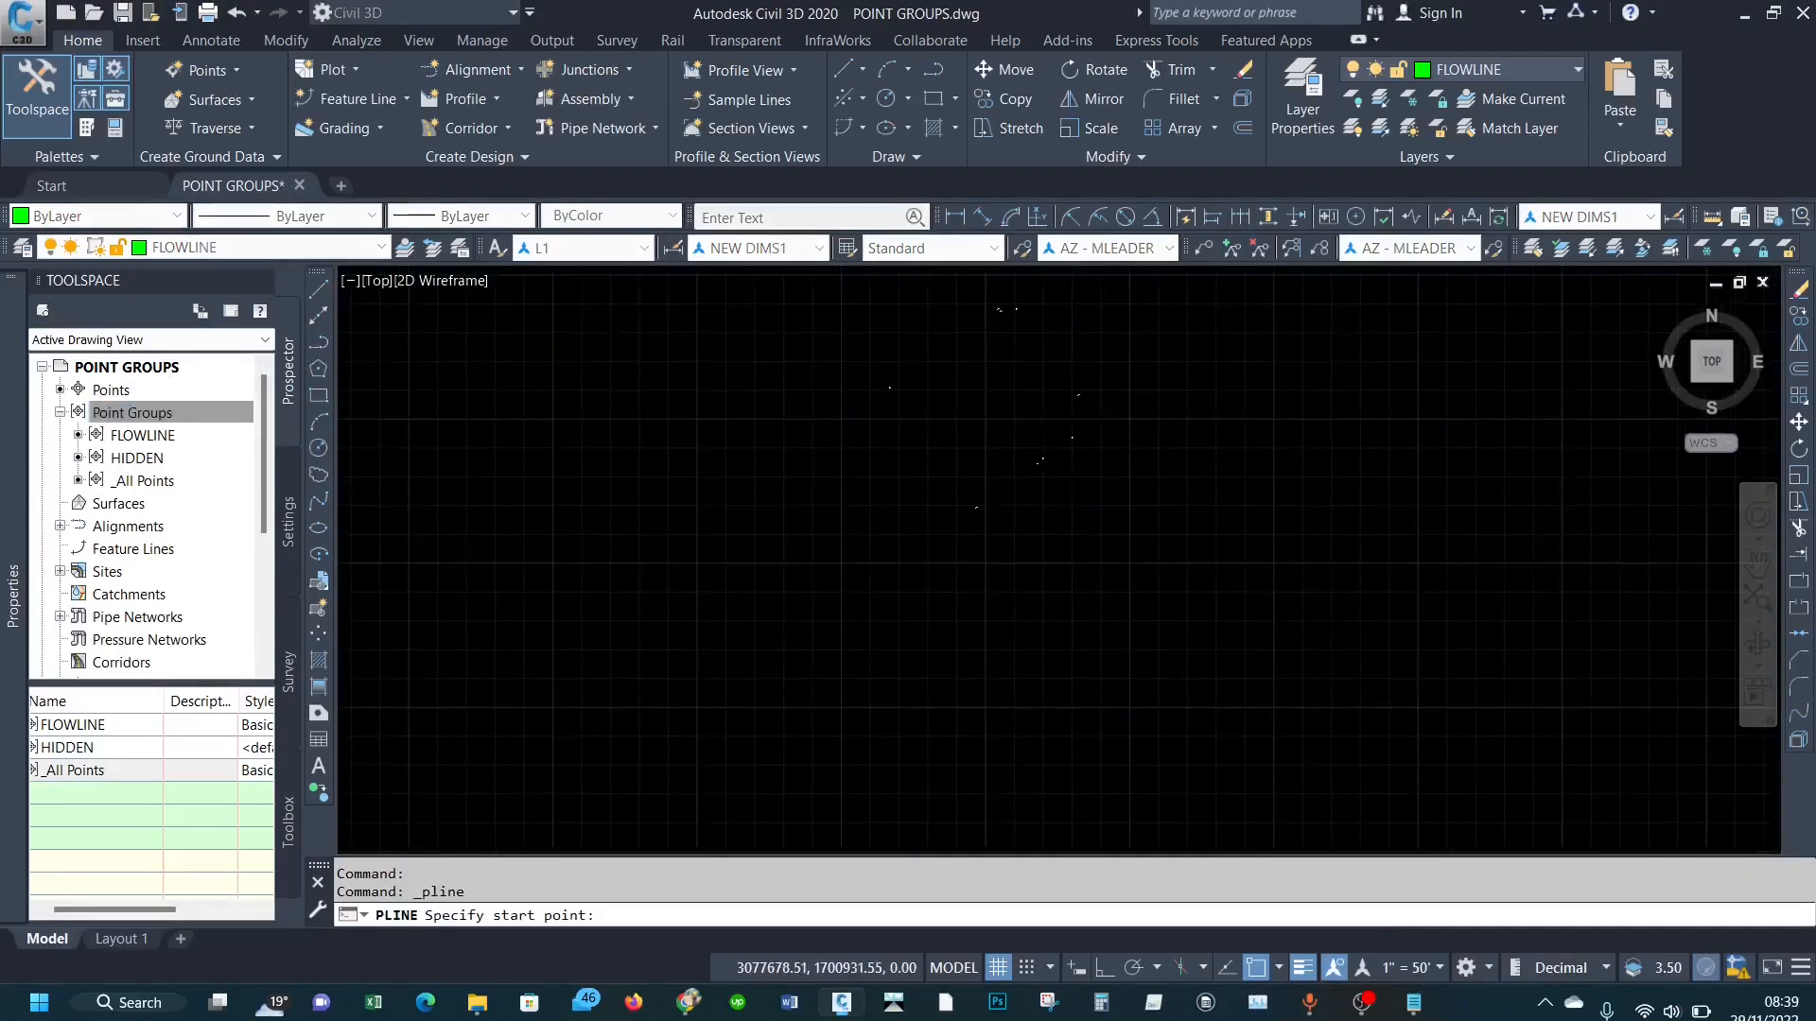
scroll(909, 546, down, 3)
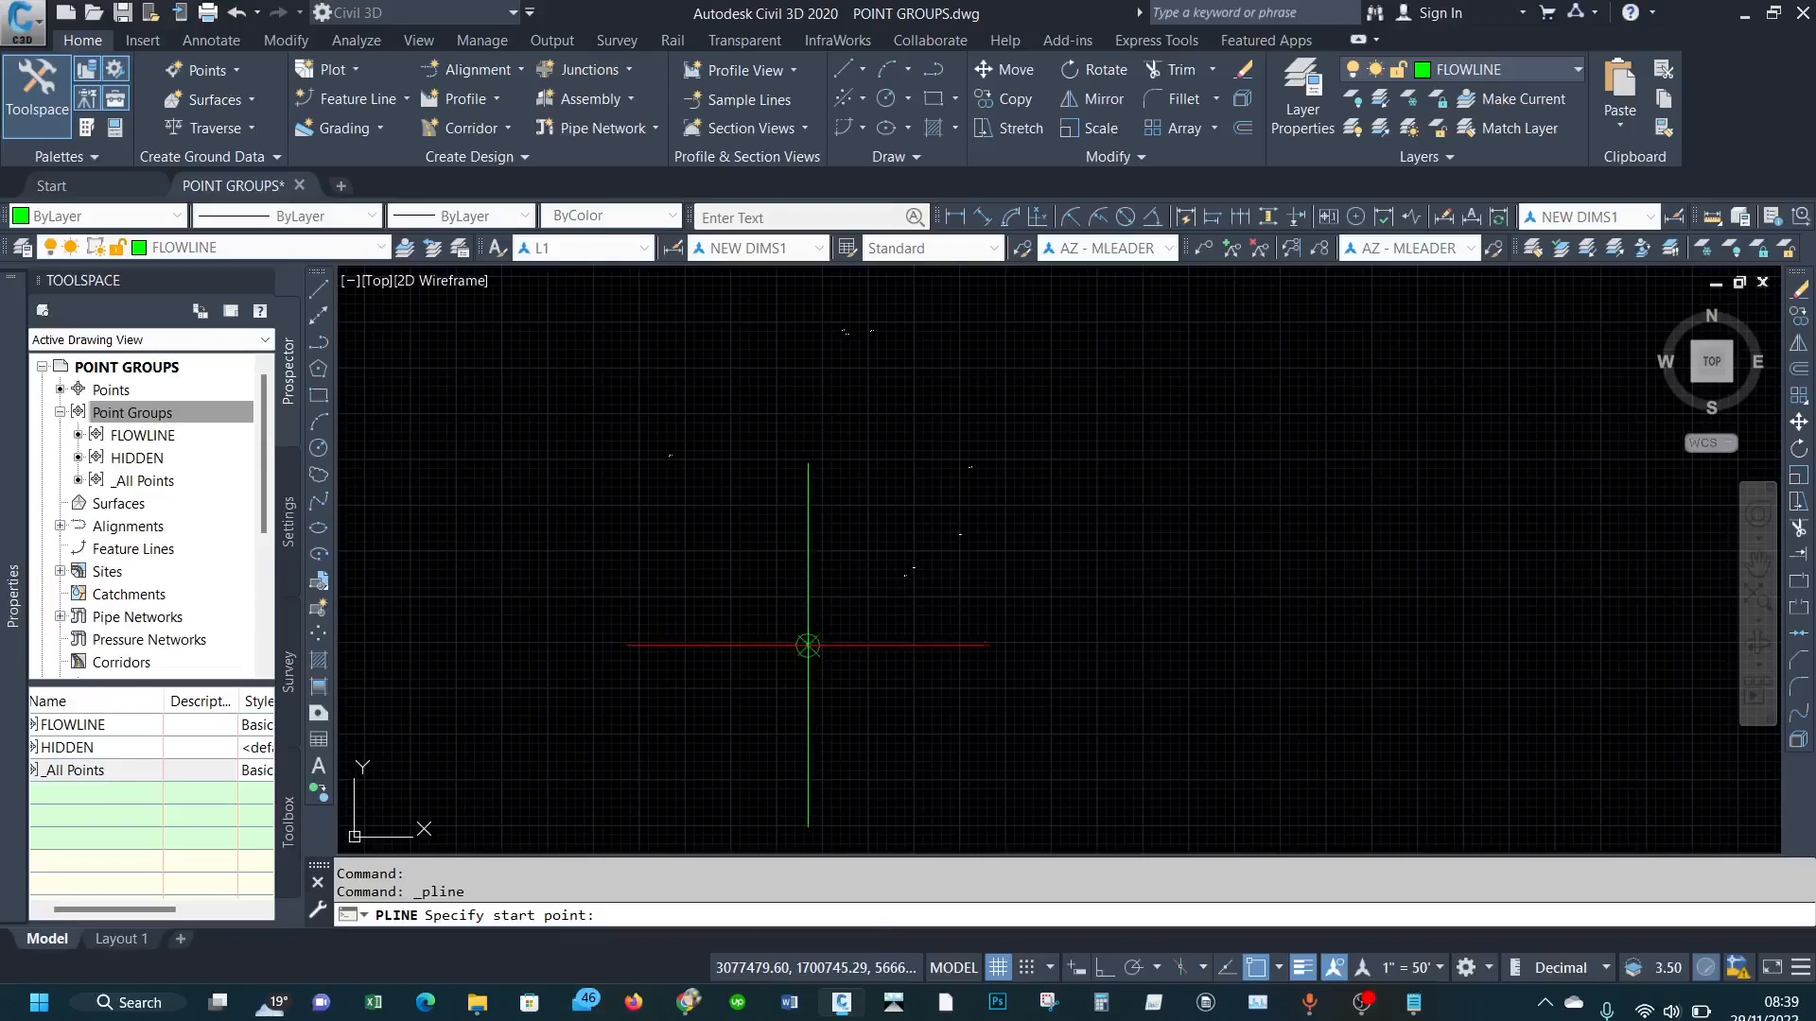
click(808, 645)
scroll(860, 568, up, 3)
scroll(1172, 599, up, 3)
scroll(924, 651, down, 4)
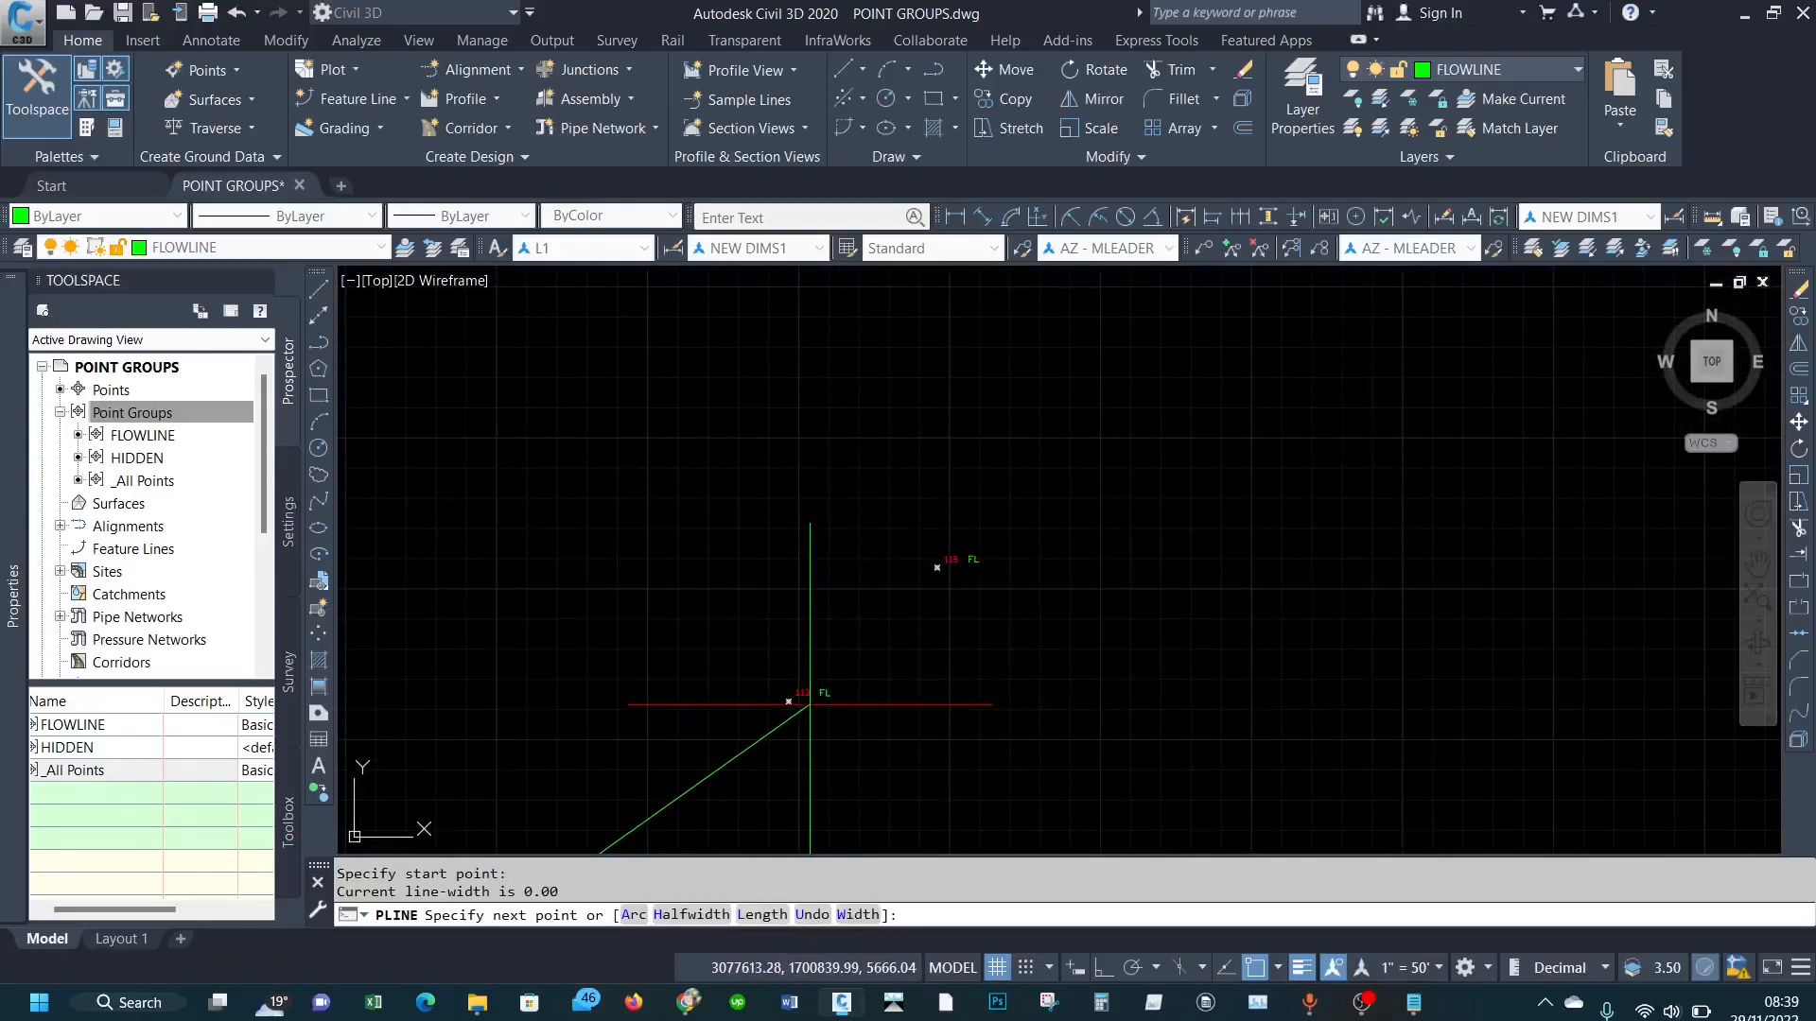
click(788, 702)
click(937, 568)
scroll(936, 567, down, 3)
scroll(1088, 629, up, 5)
click(1071, 634)
scroll(1125, 674, down, 6)
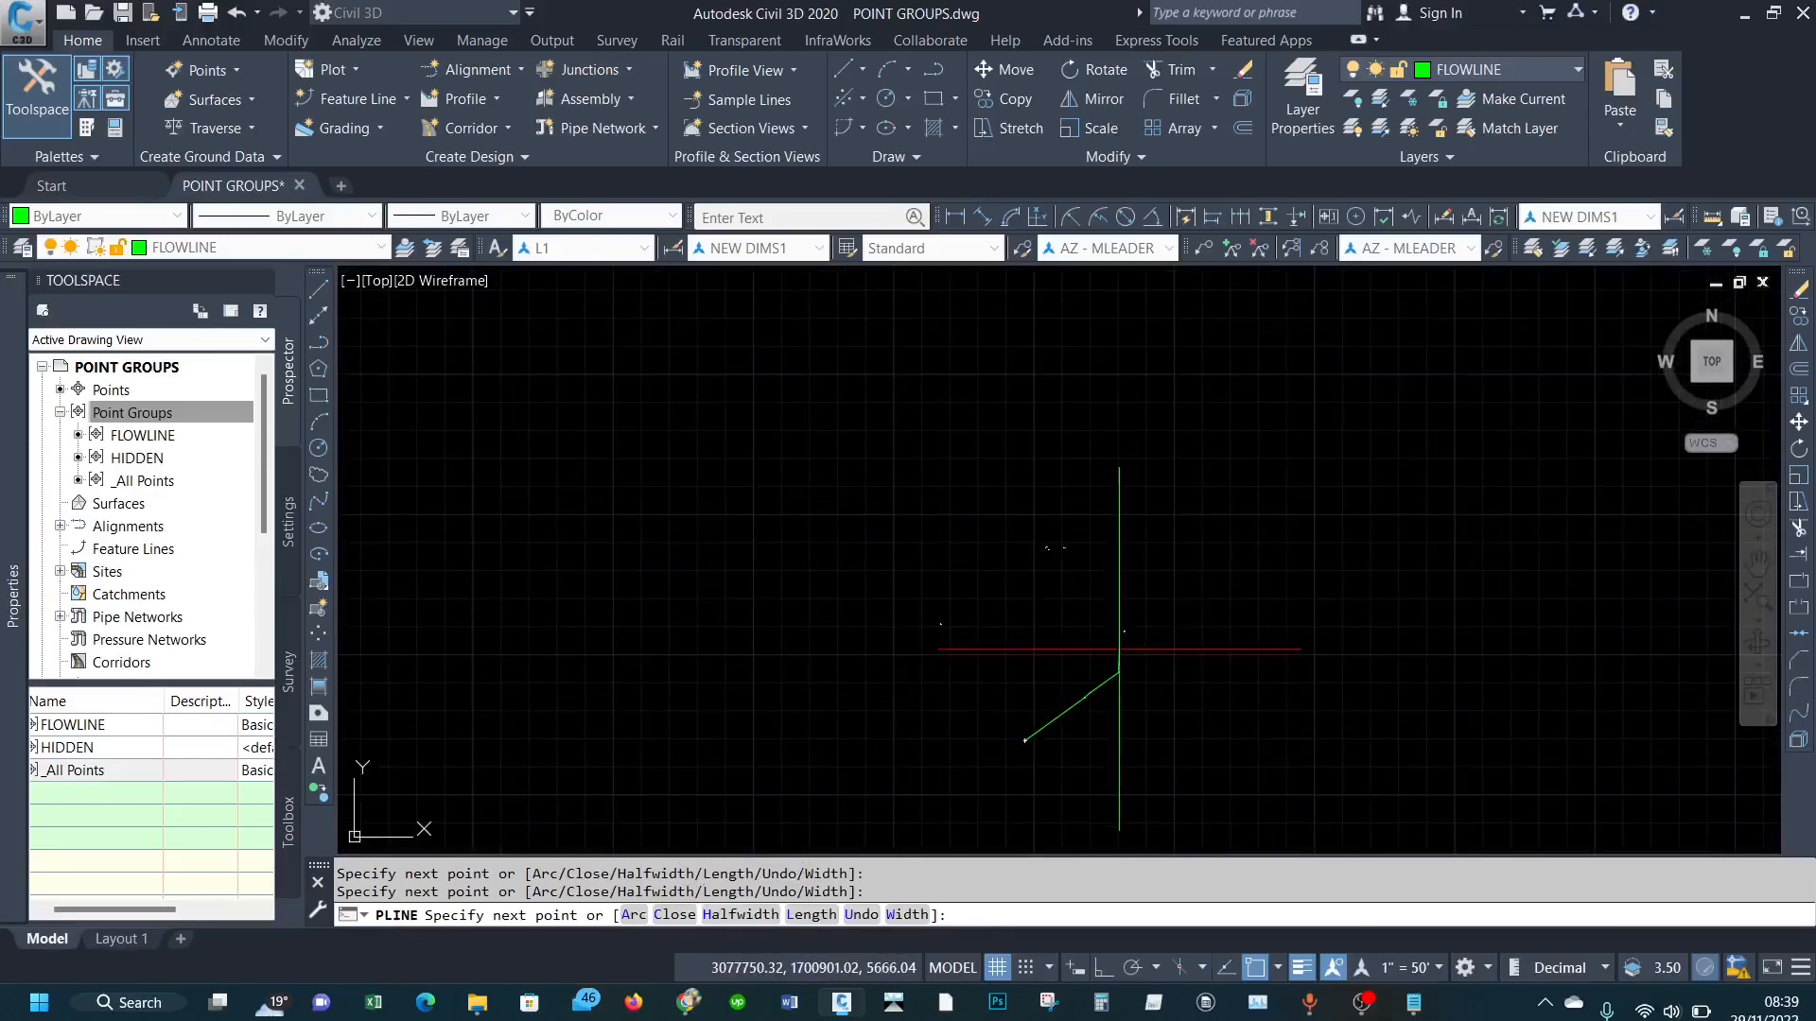
click(1124, 632)
scroll(1068, 560, up, 6)
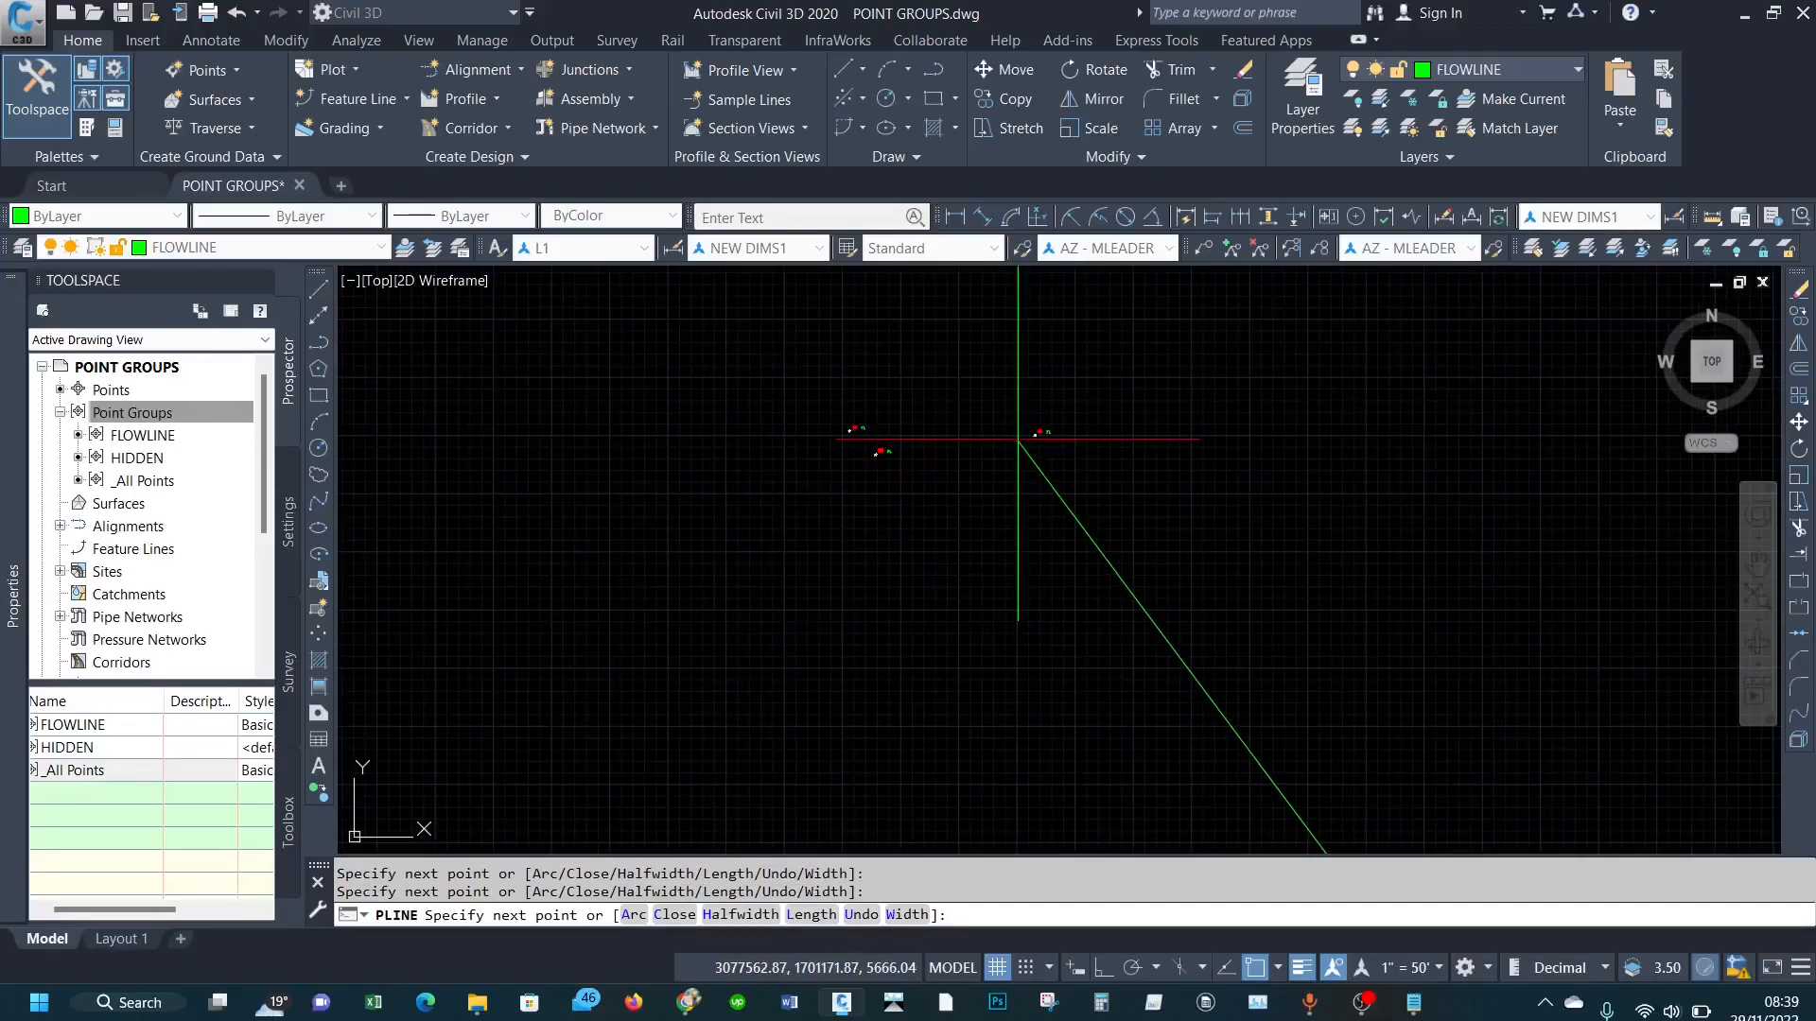
click(1038, 433)
scroll(941, 412, up, 4)
click(778, 517)
click(713, 458)
scroll(955, 370, down, 8)
scroll(535, 644, down, 4)
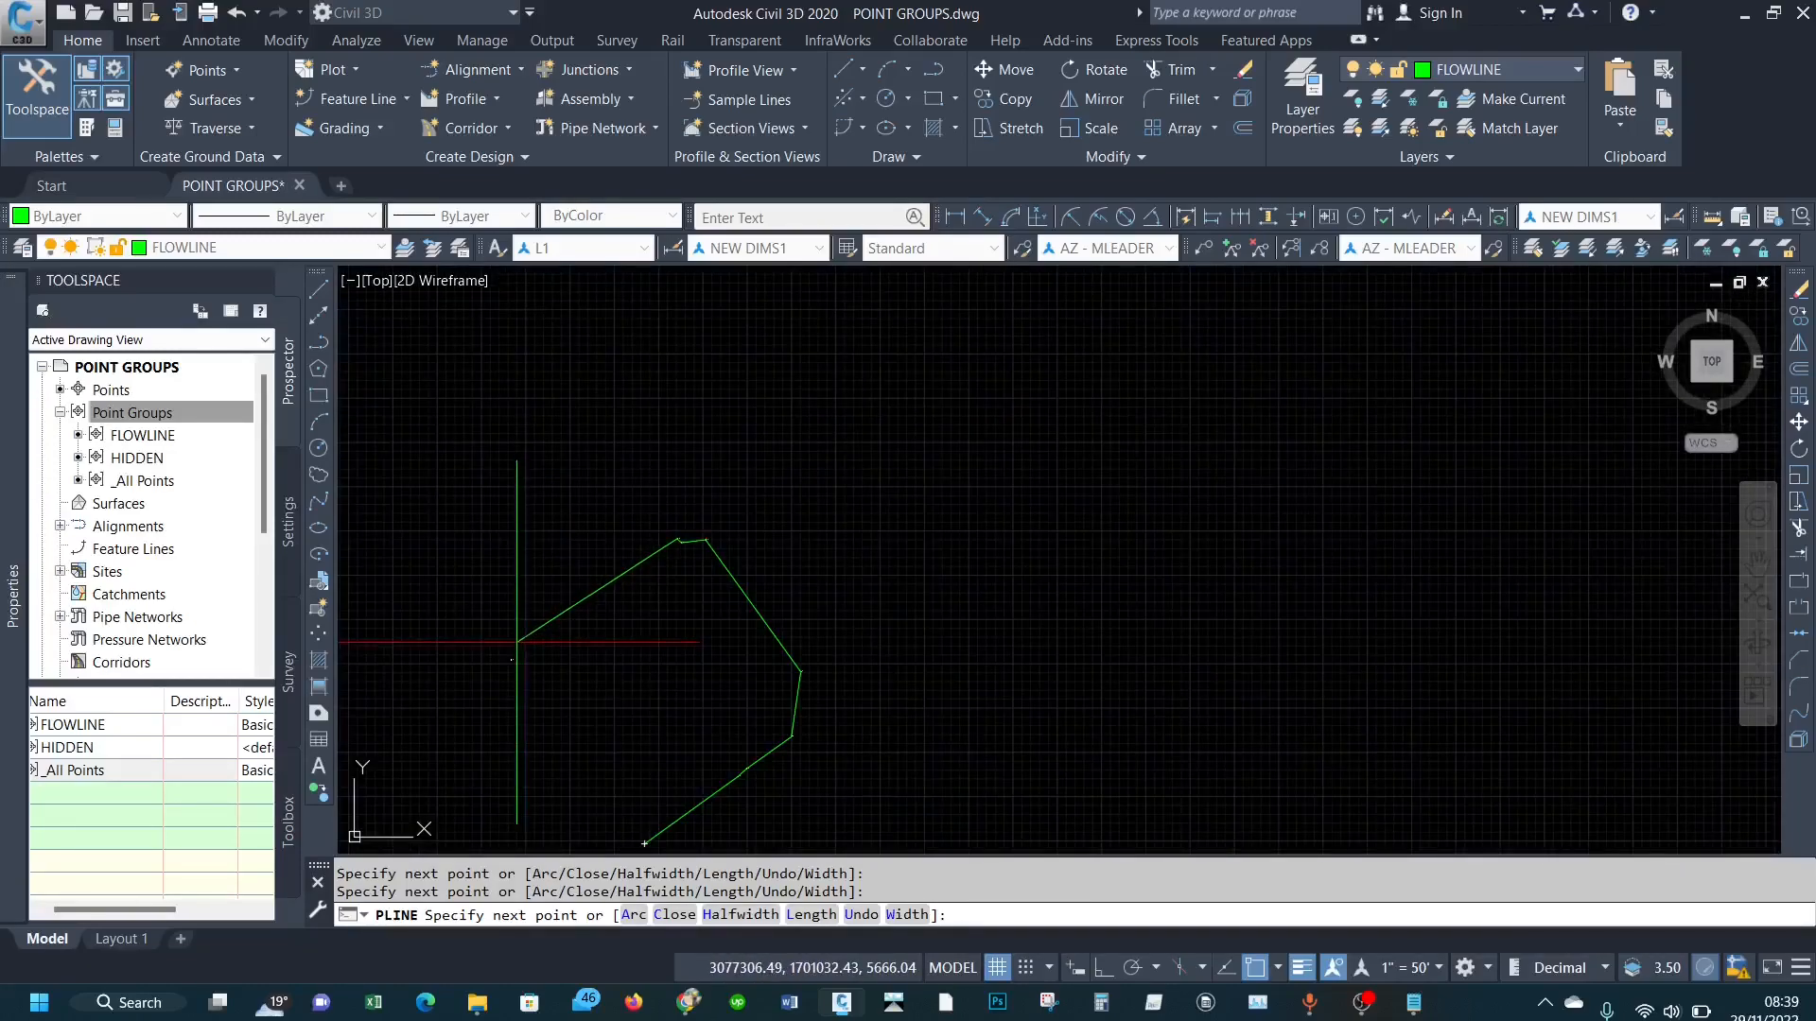
click(512, 661)
scroll(760, 407, down, 4)
key(Escape)
Step: Erase the flowline polyline from the drawing
scroll(661, 511, up, 8)
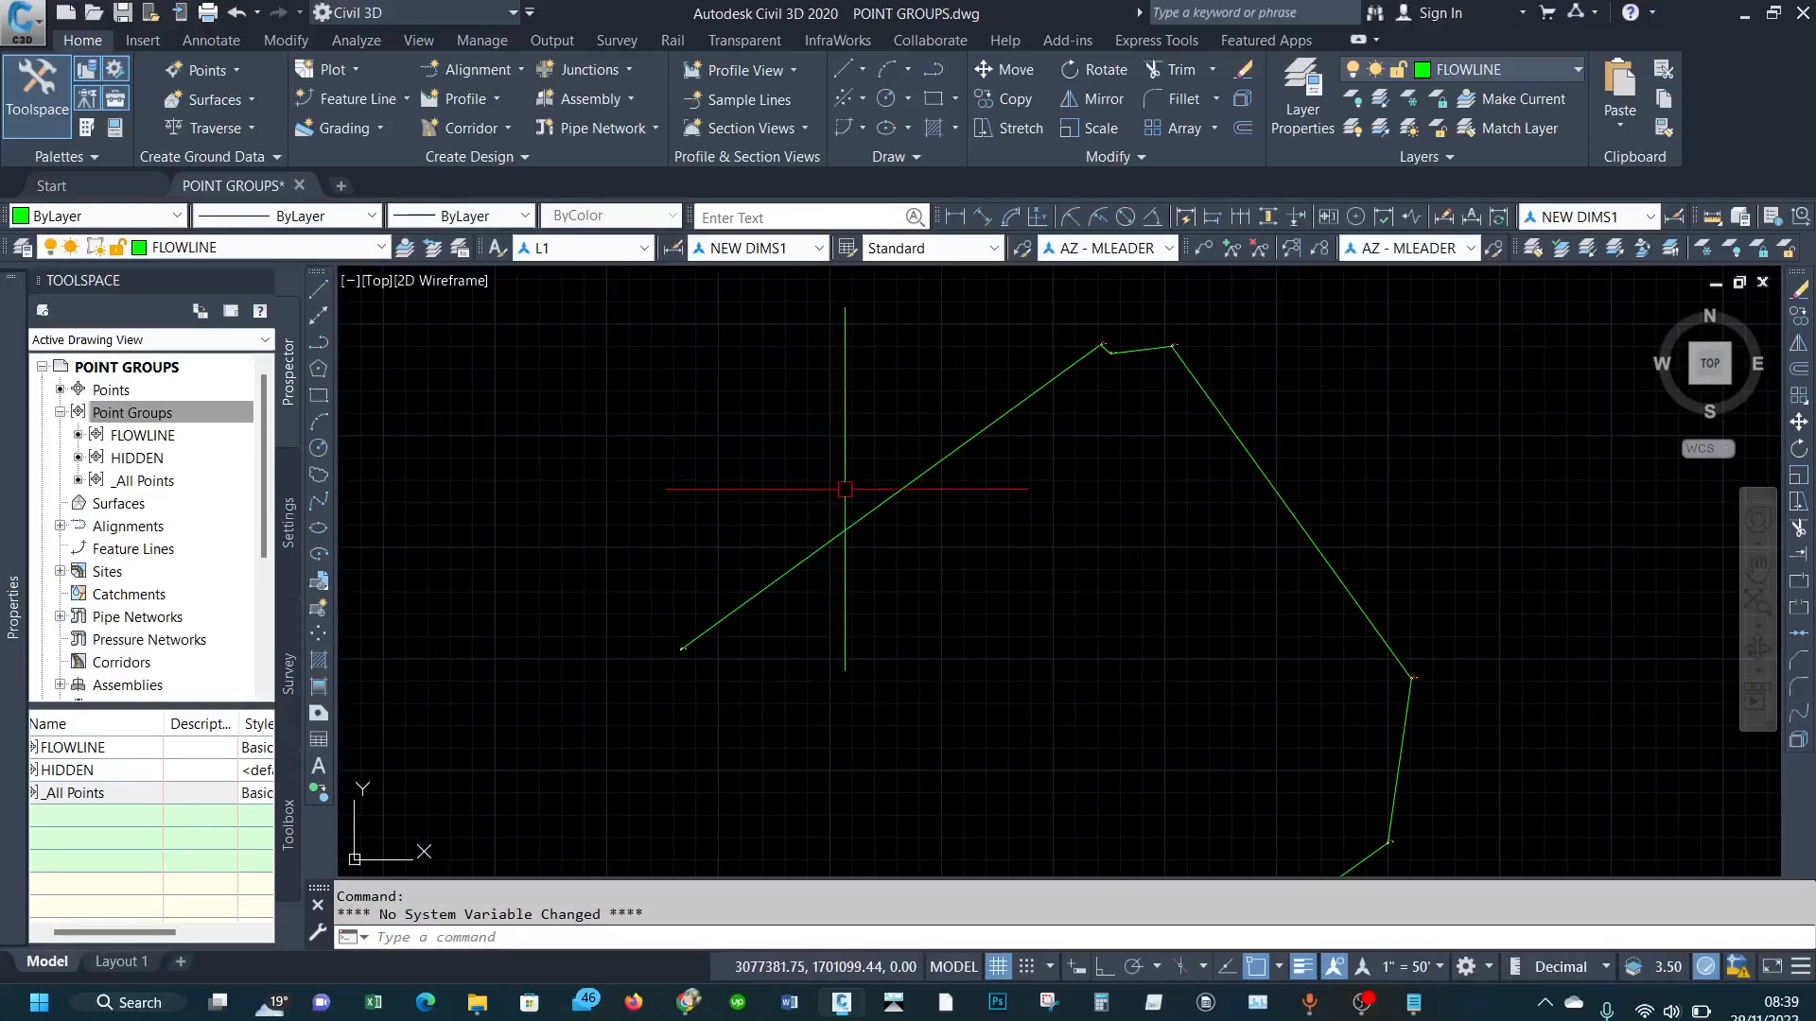
text(E)
key(Return)
drag(929, 593, 851, 495)
key(Return)
scroll(1093, 494, down, 3)
key(Escape)
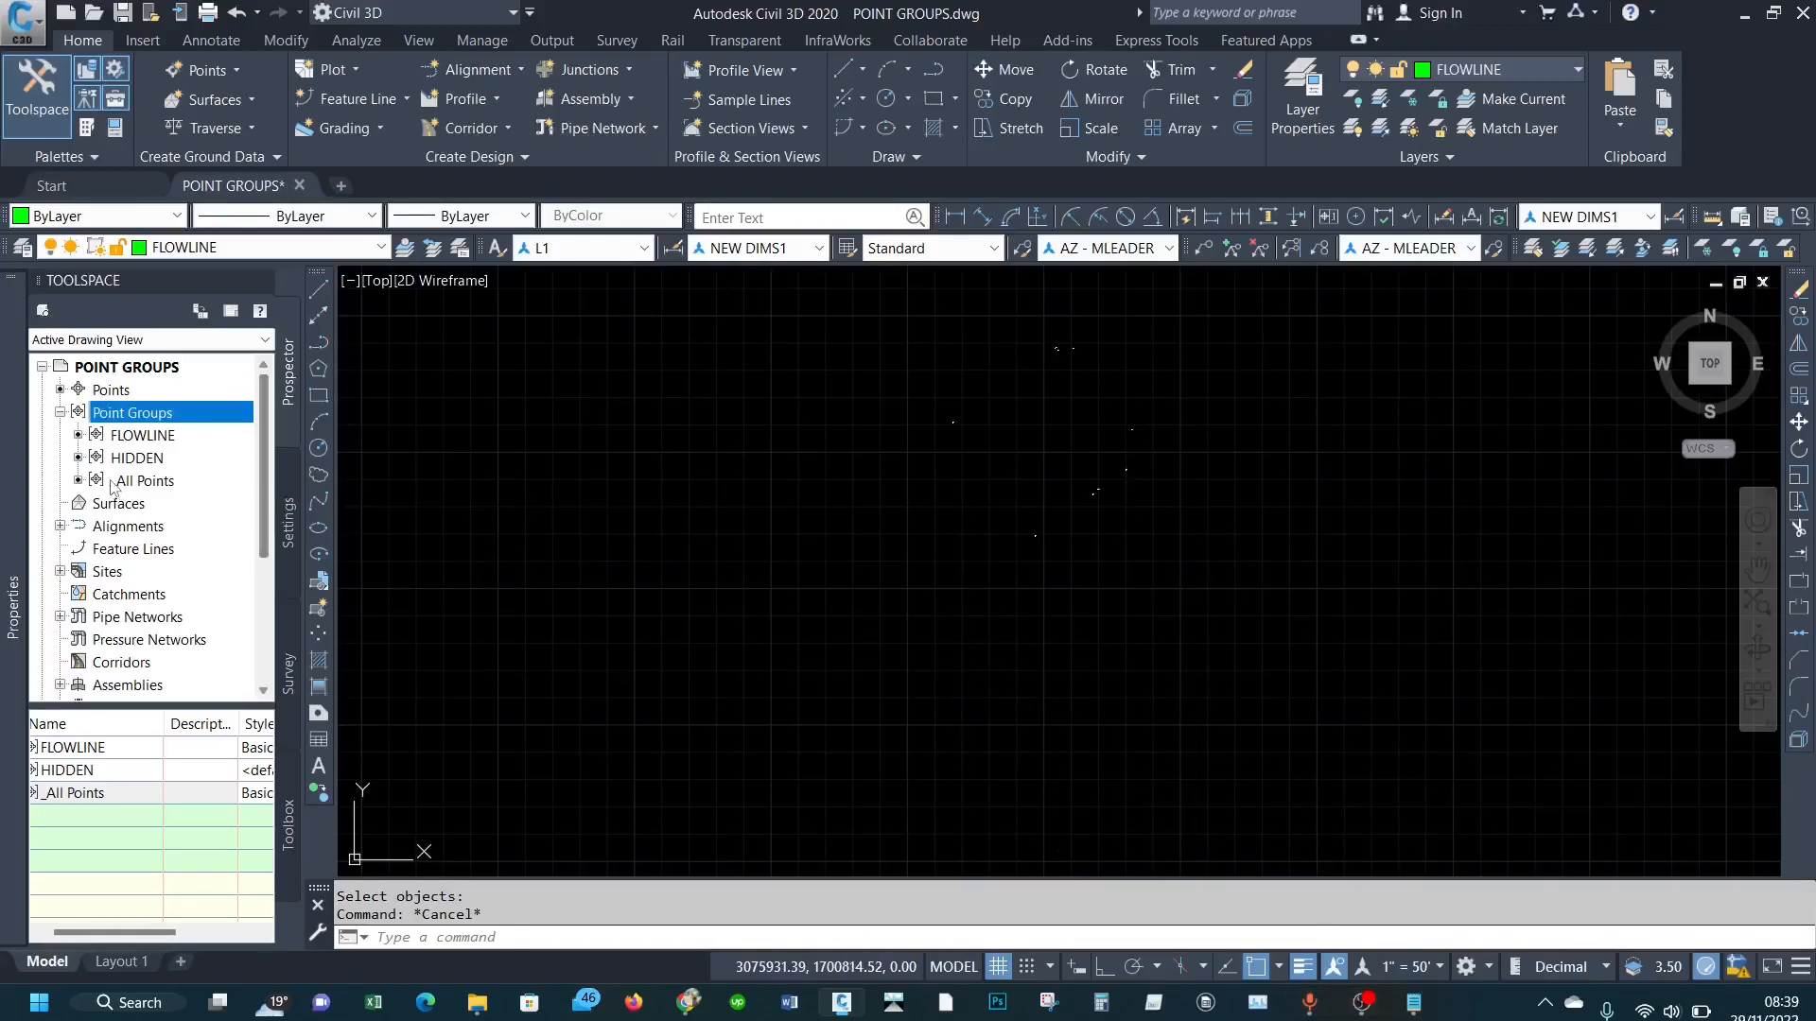
Step: Create a new point group named ZERO ELEVATIONS
right_click(167, 418)
click(215, 455)
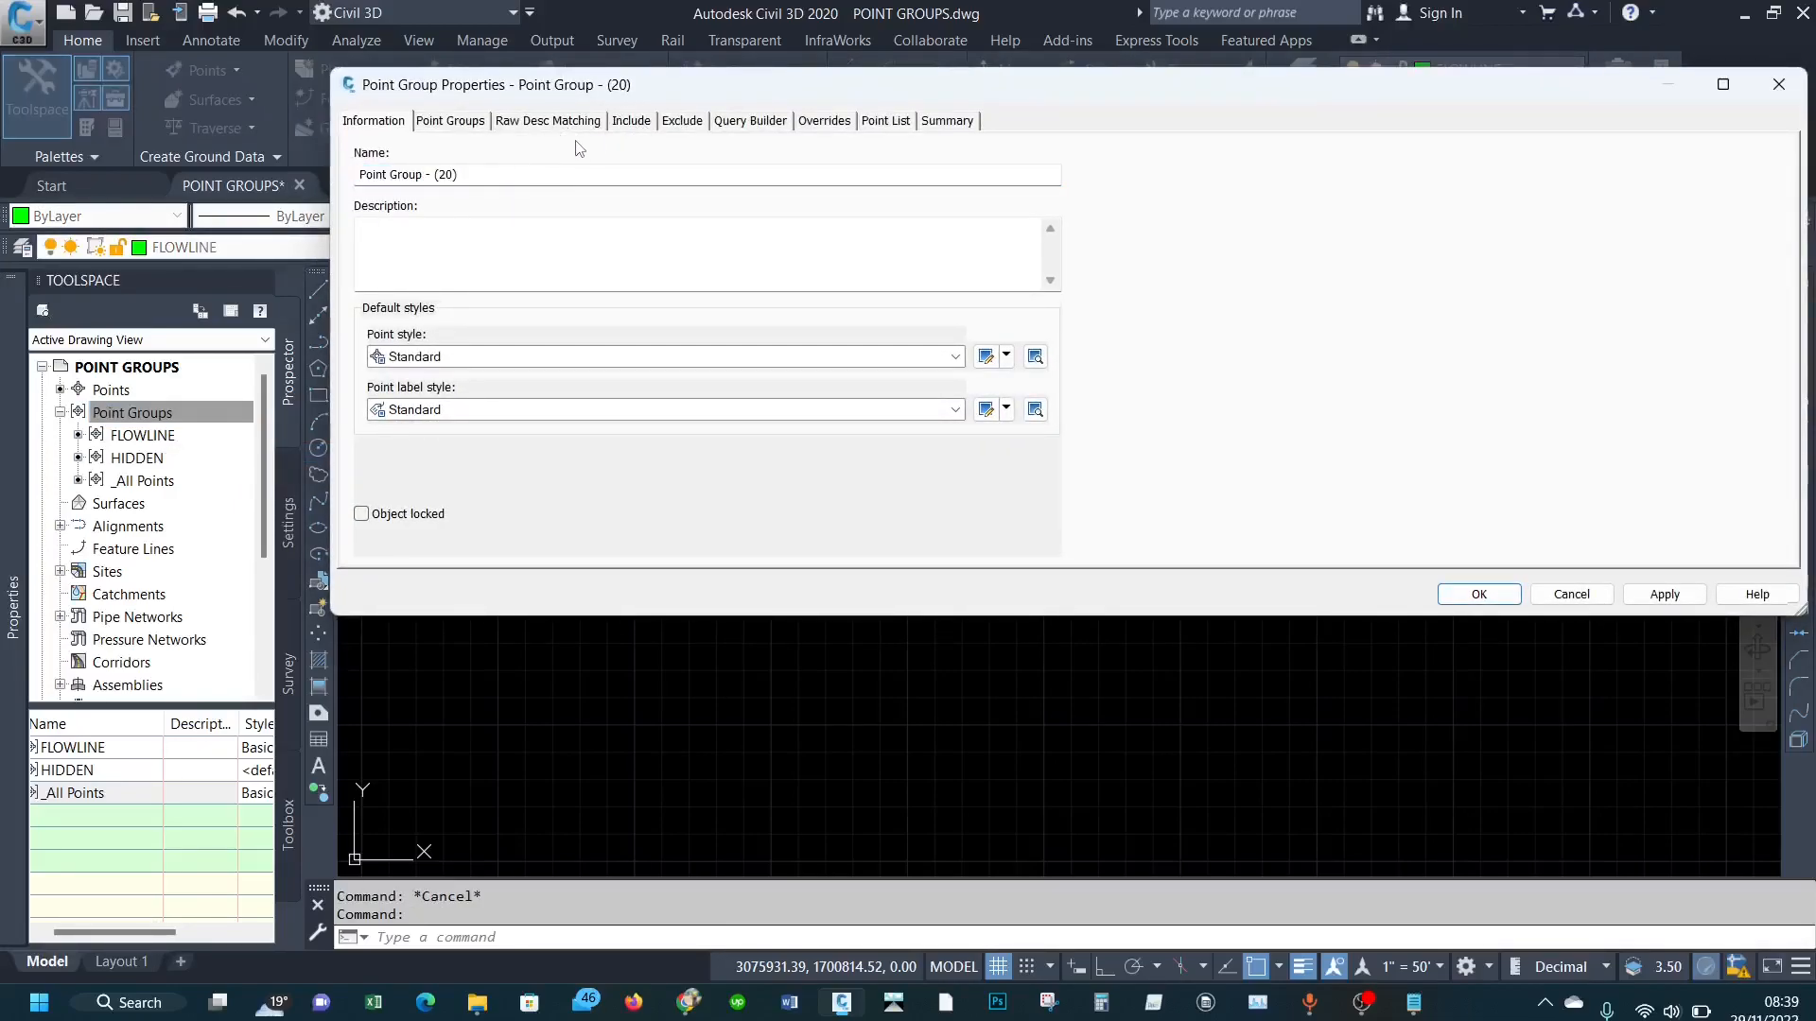
click(631, 121)
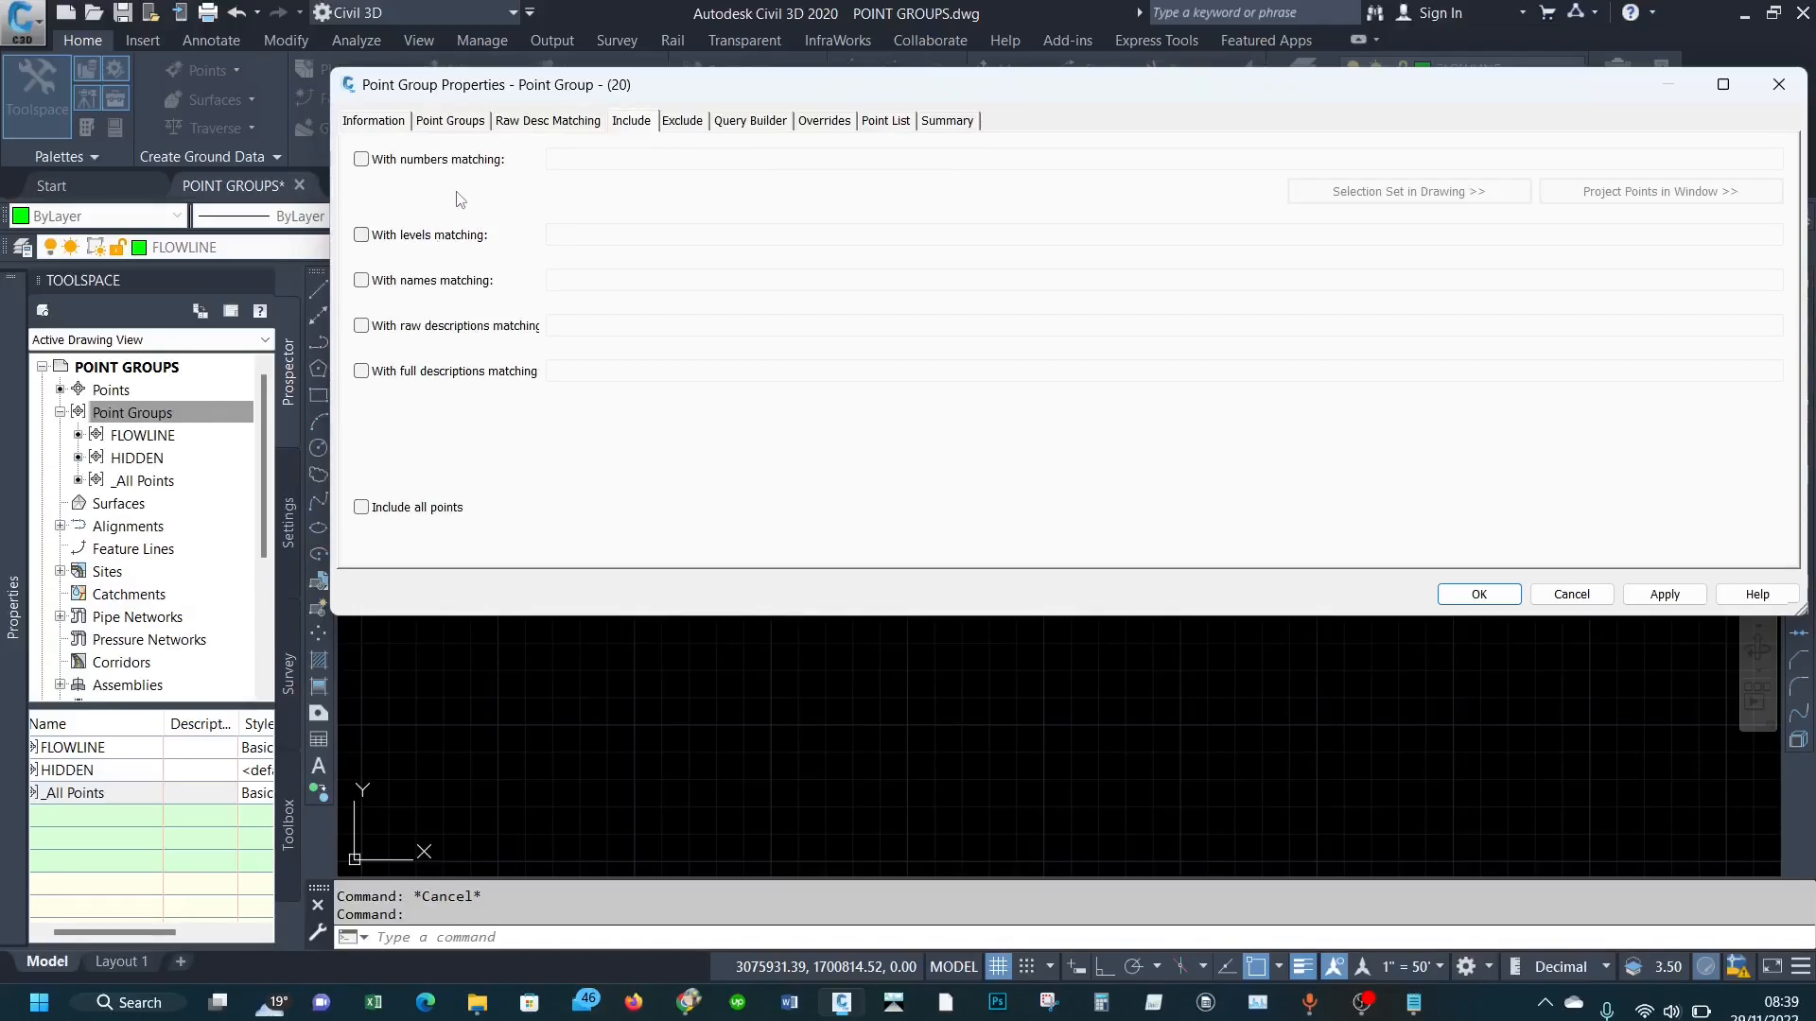
click(369, 122)
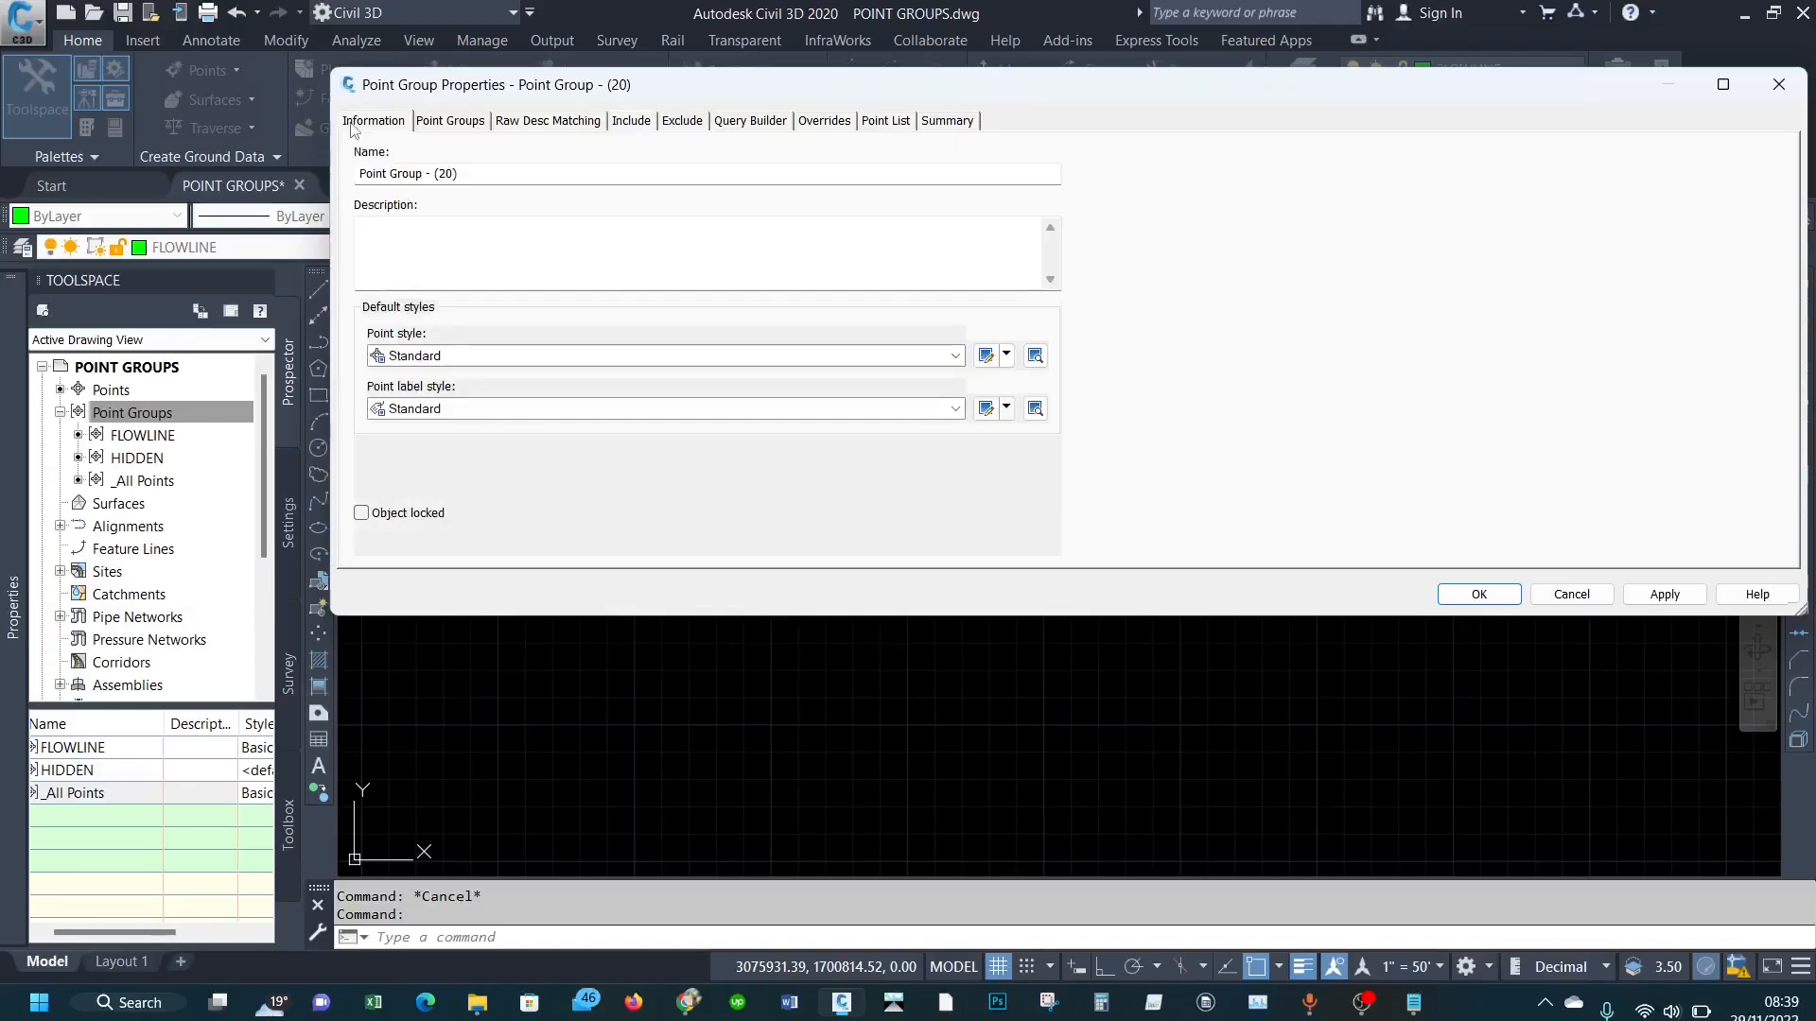
drag(470, 166, 313, 196)
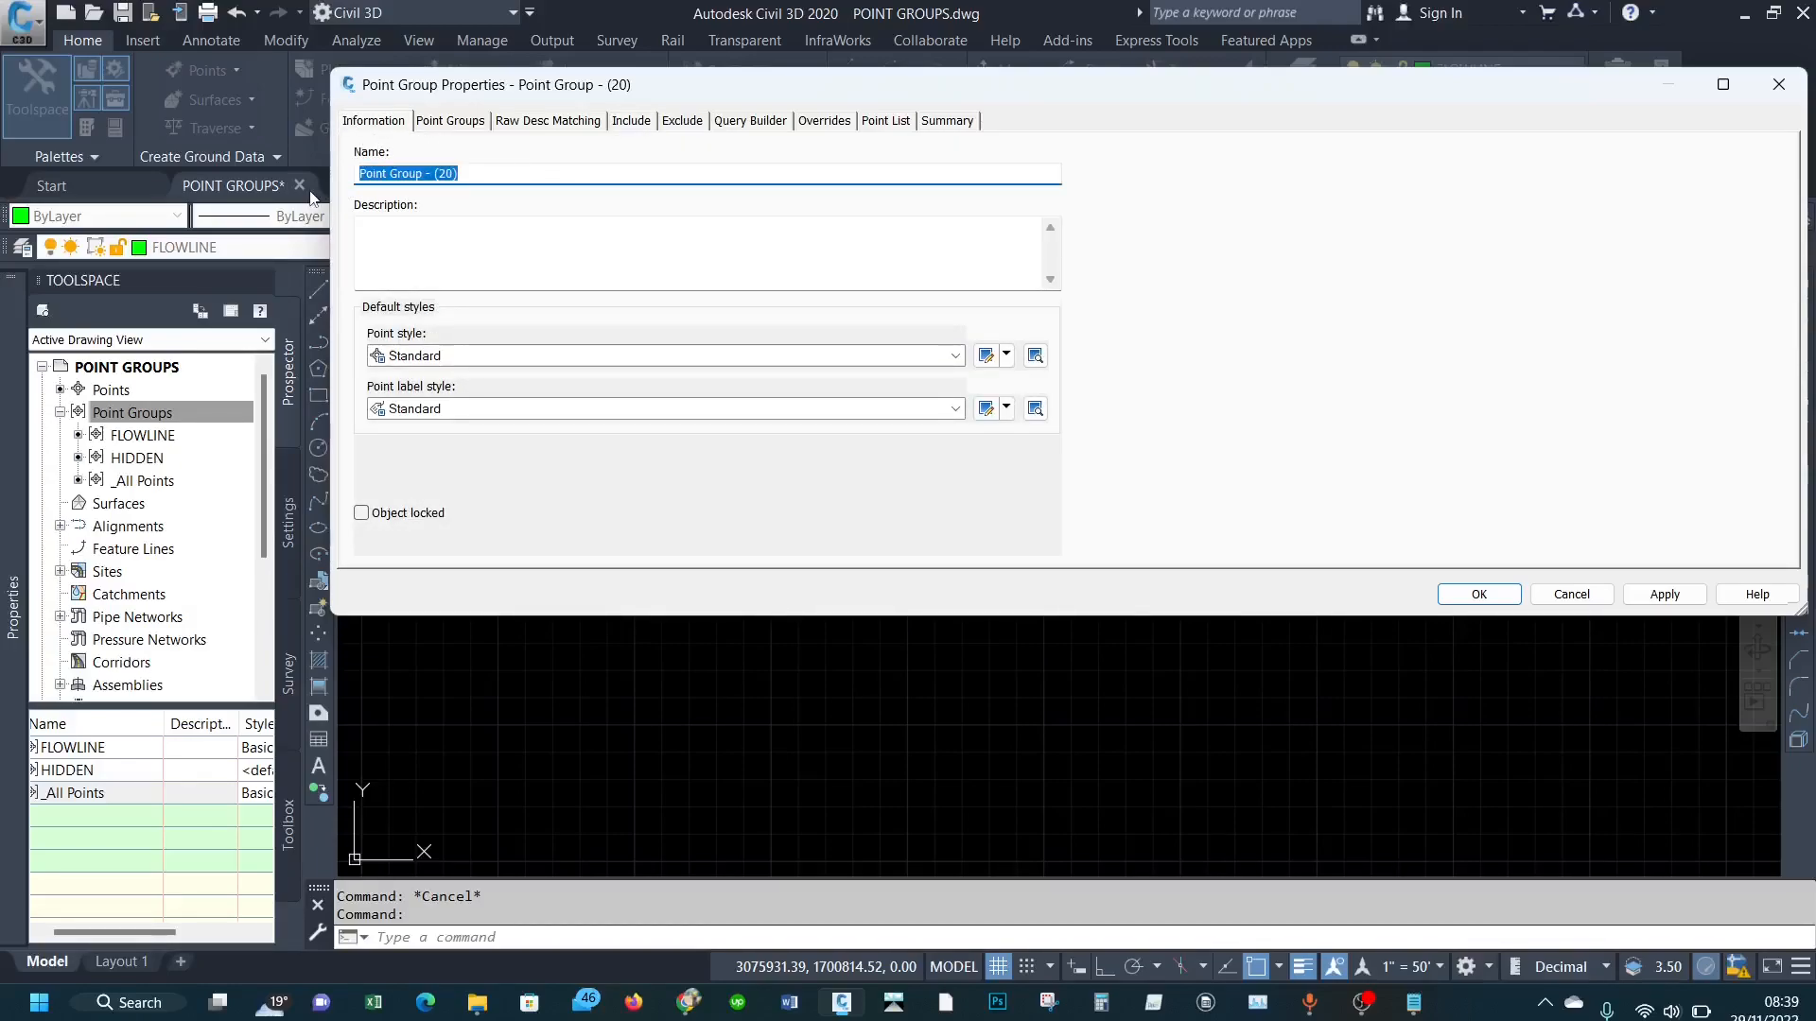
text(ZE)
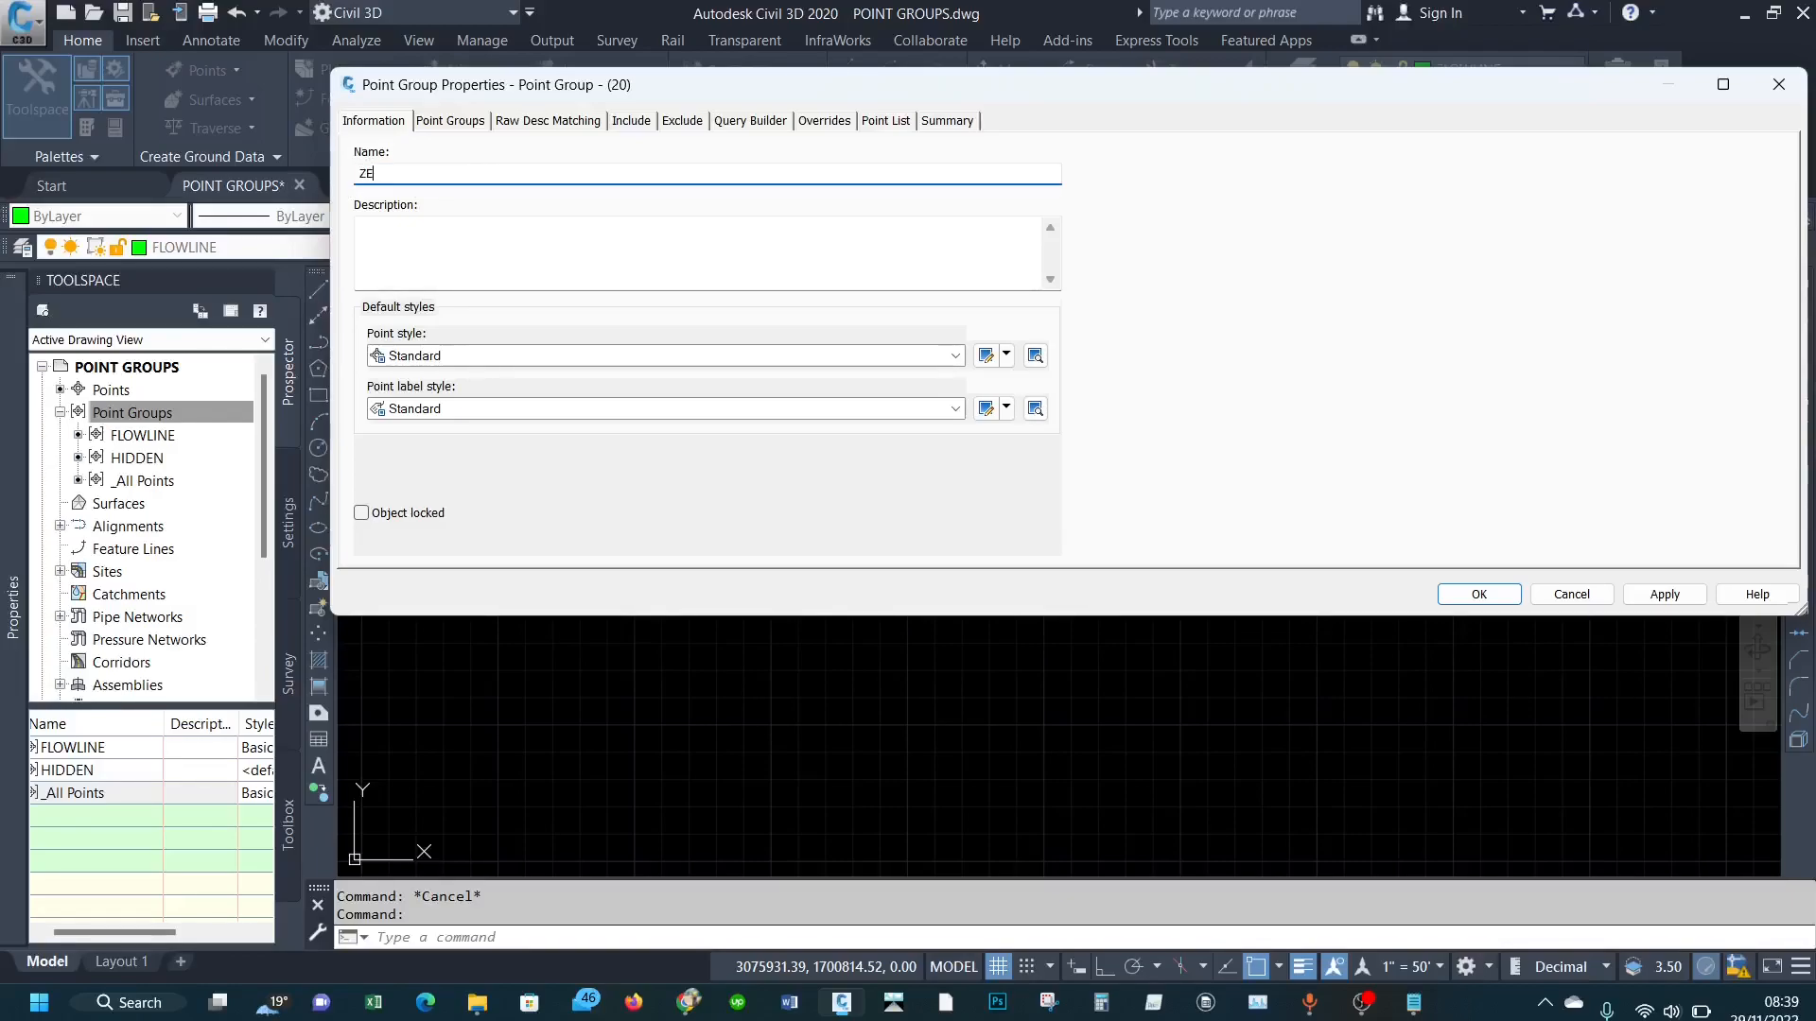
text(RO ELEVATIONS)
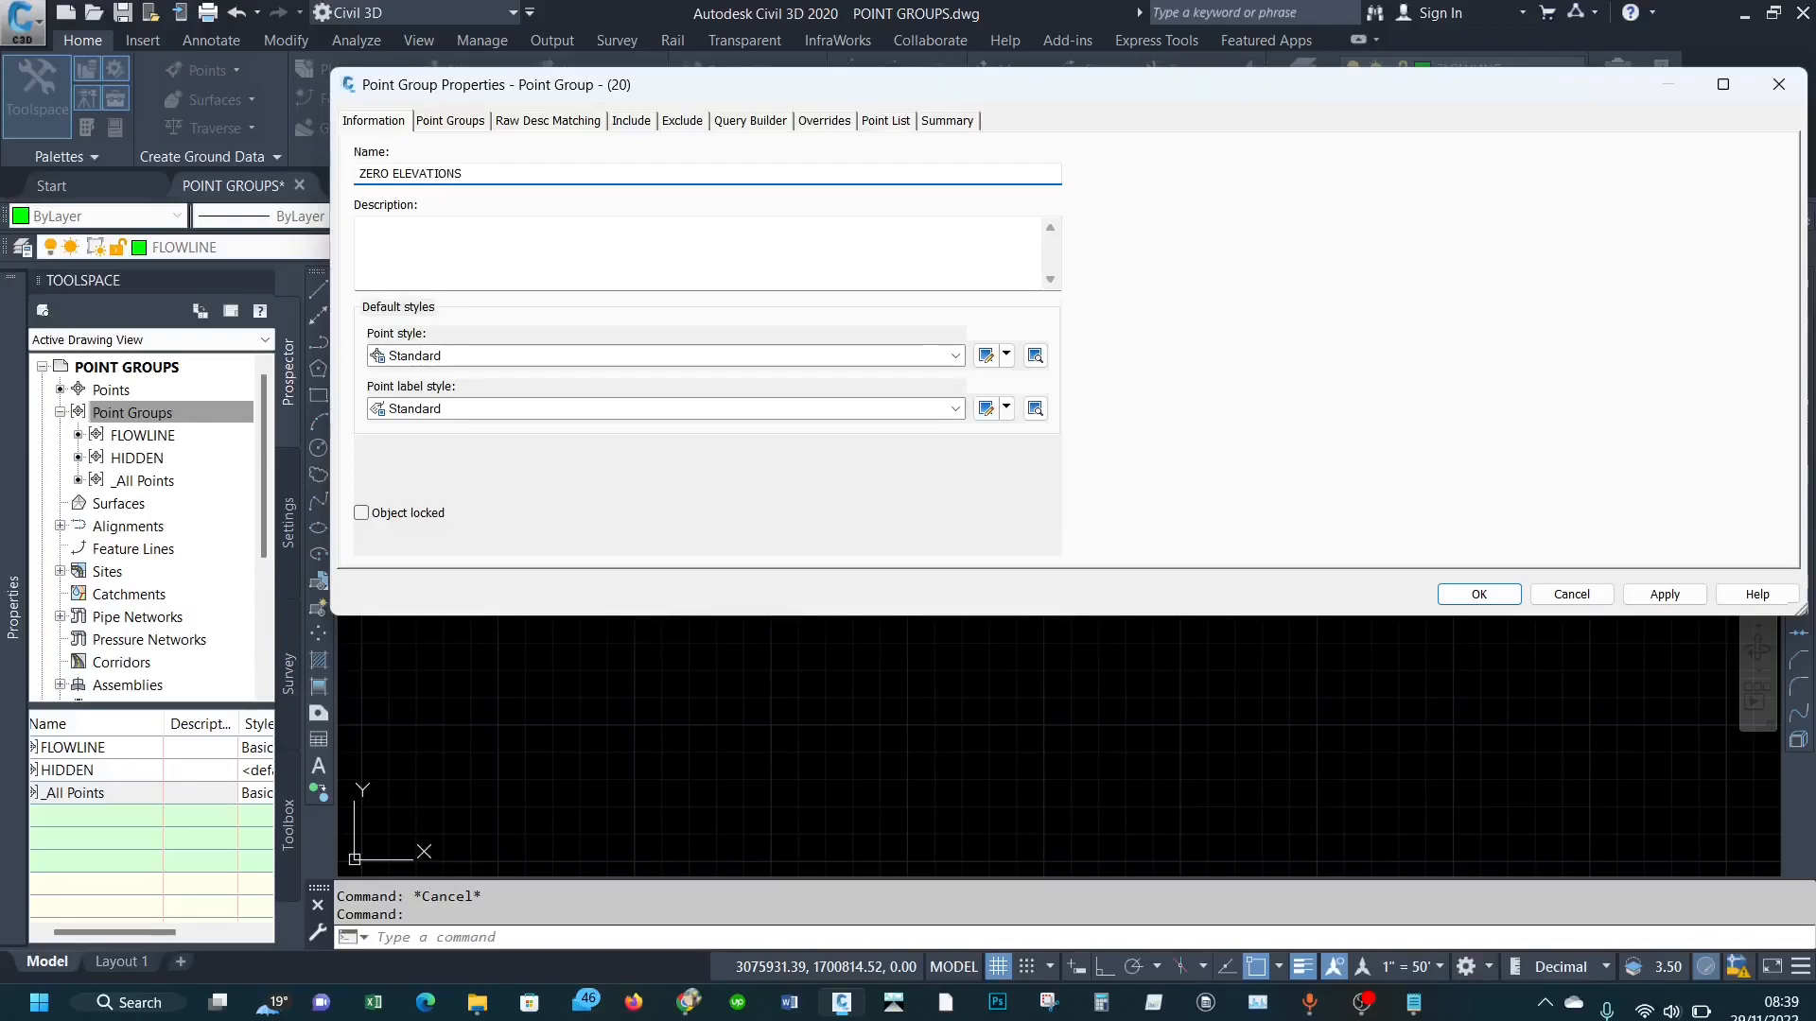
Step: Set the ZERO ELEVATIONS group's point style to Basic and its point label style to Point# and Description
click(801, 356)
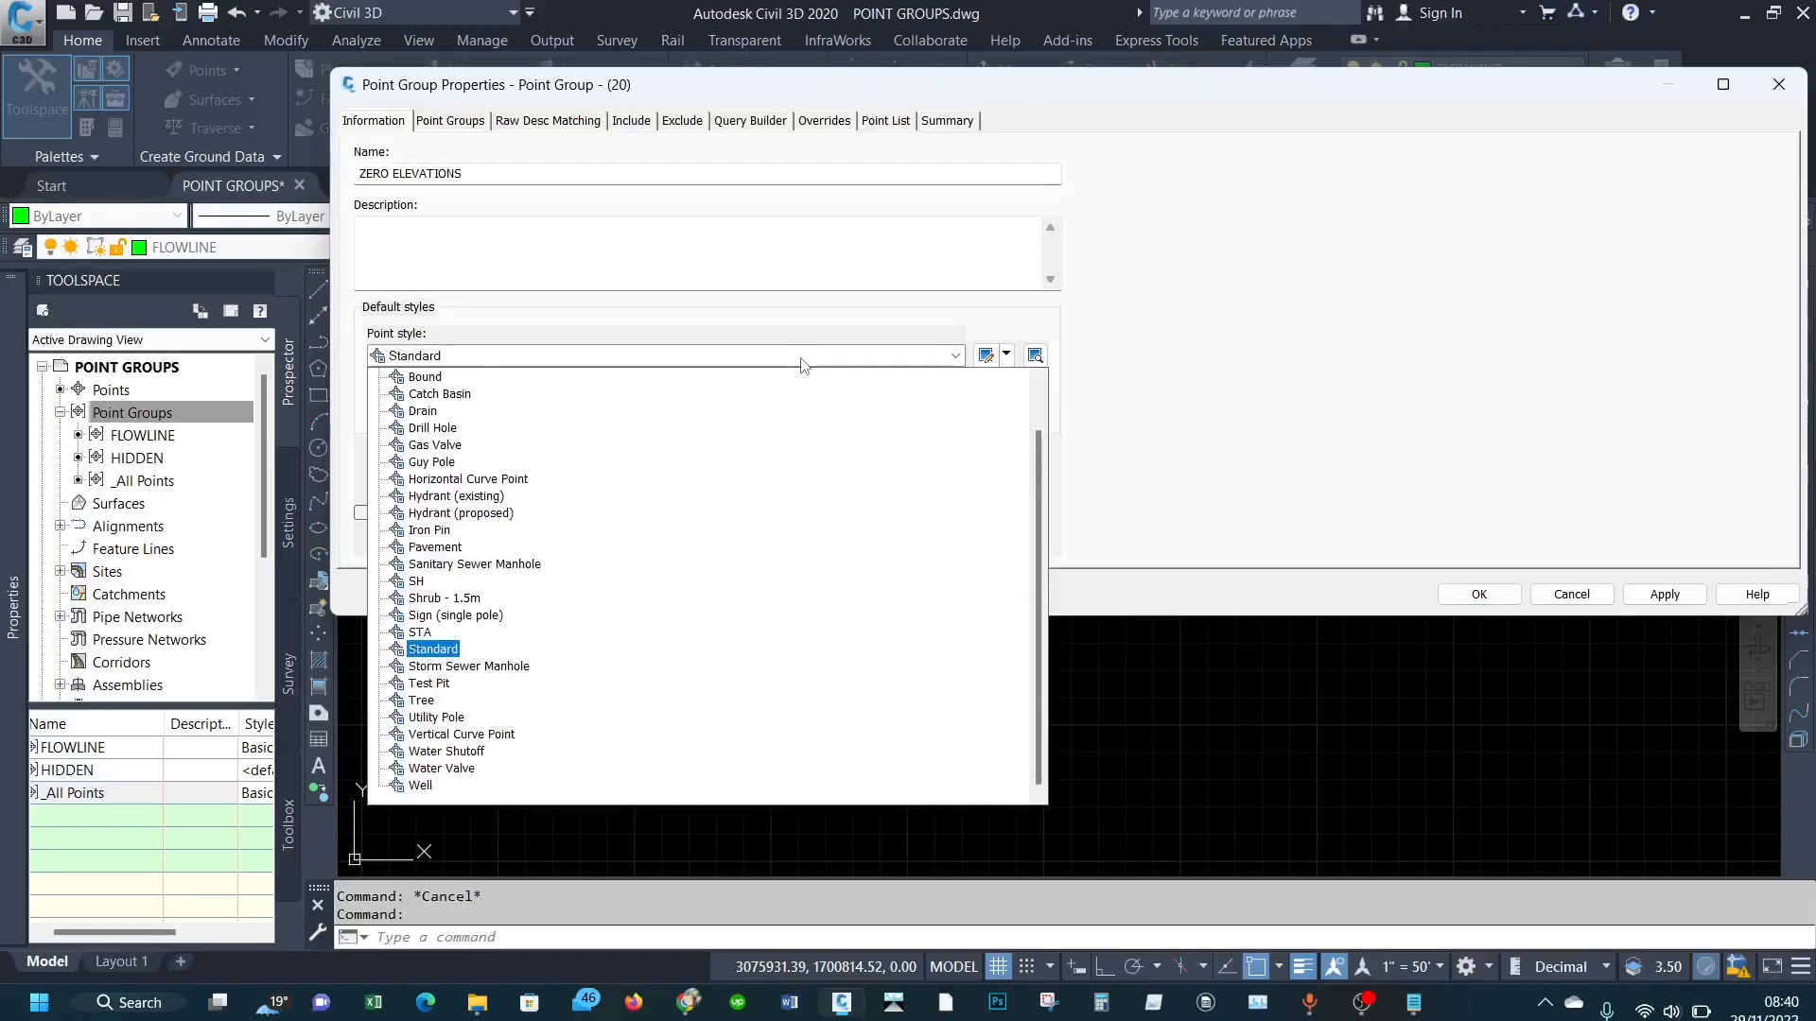
scroll(662, 425, up, 2)
click(422, 378)
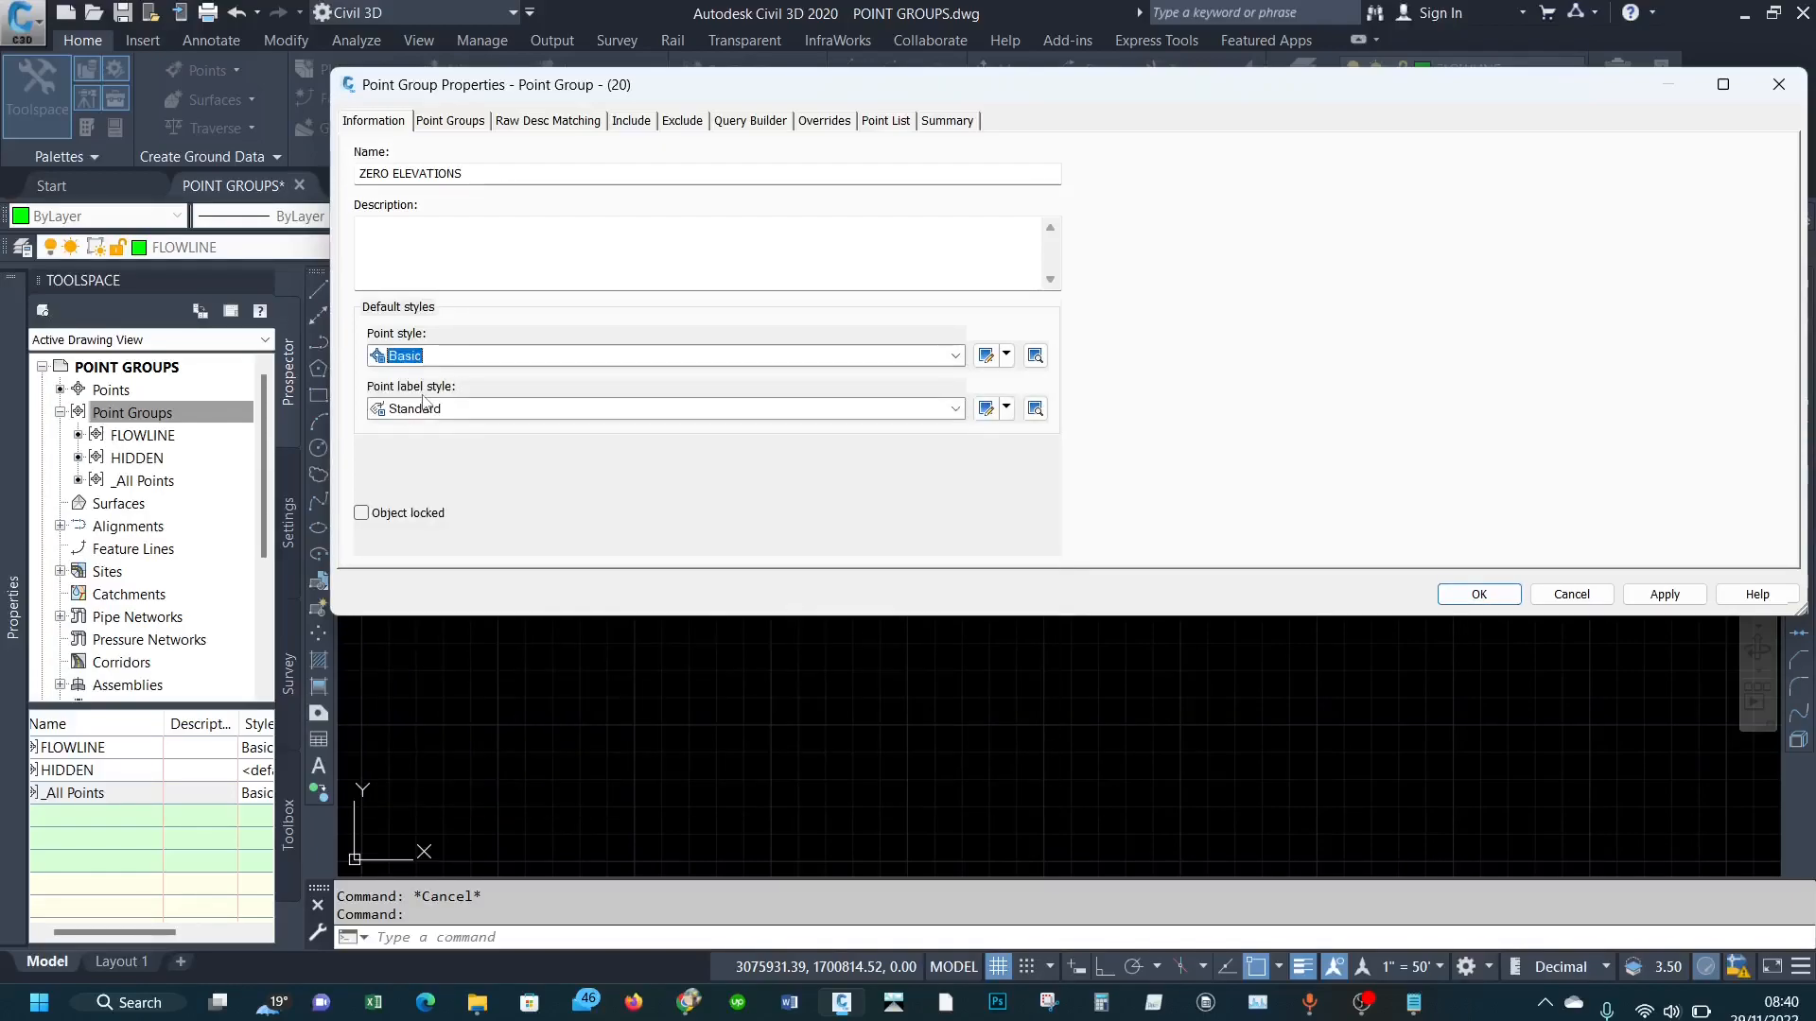
click(450, 410)
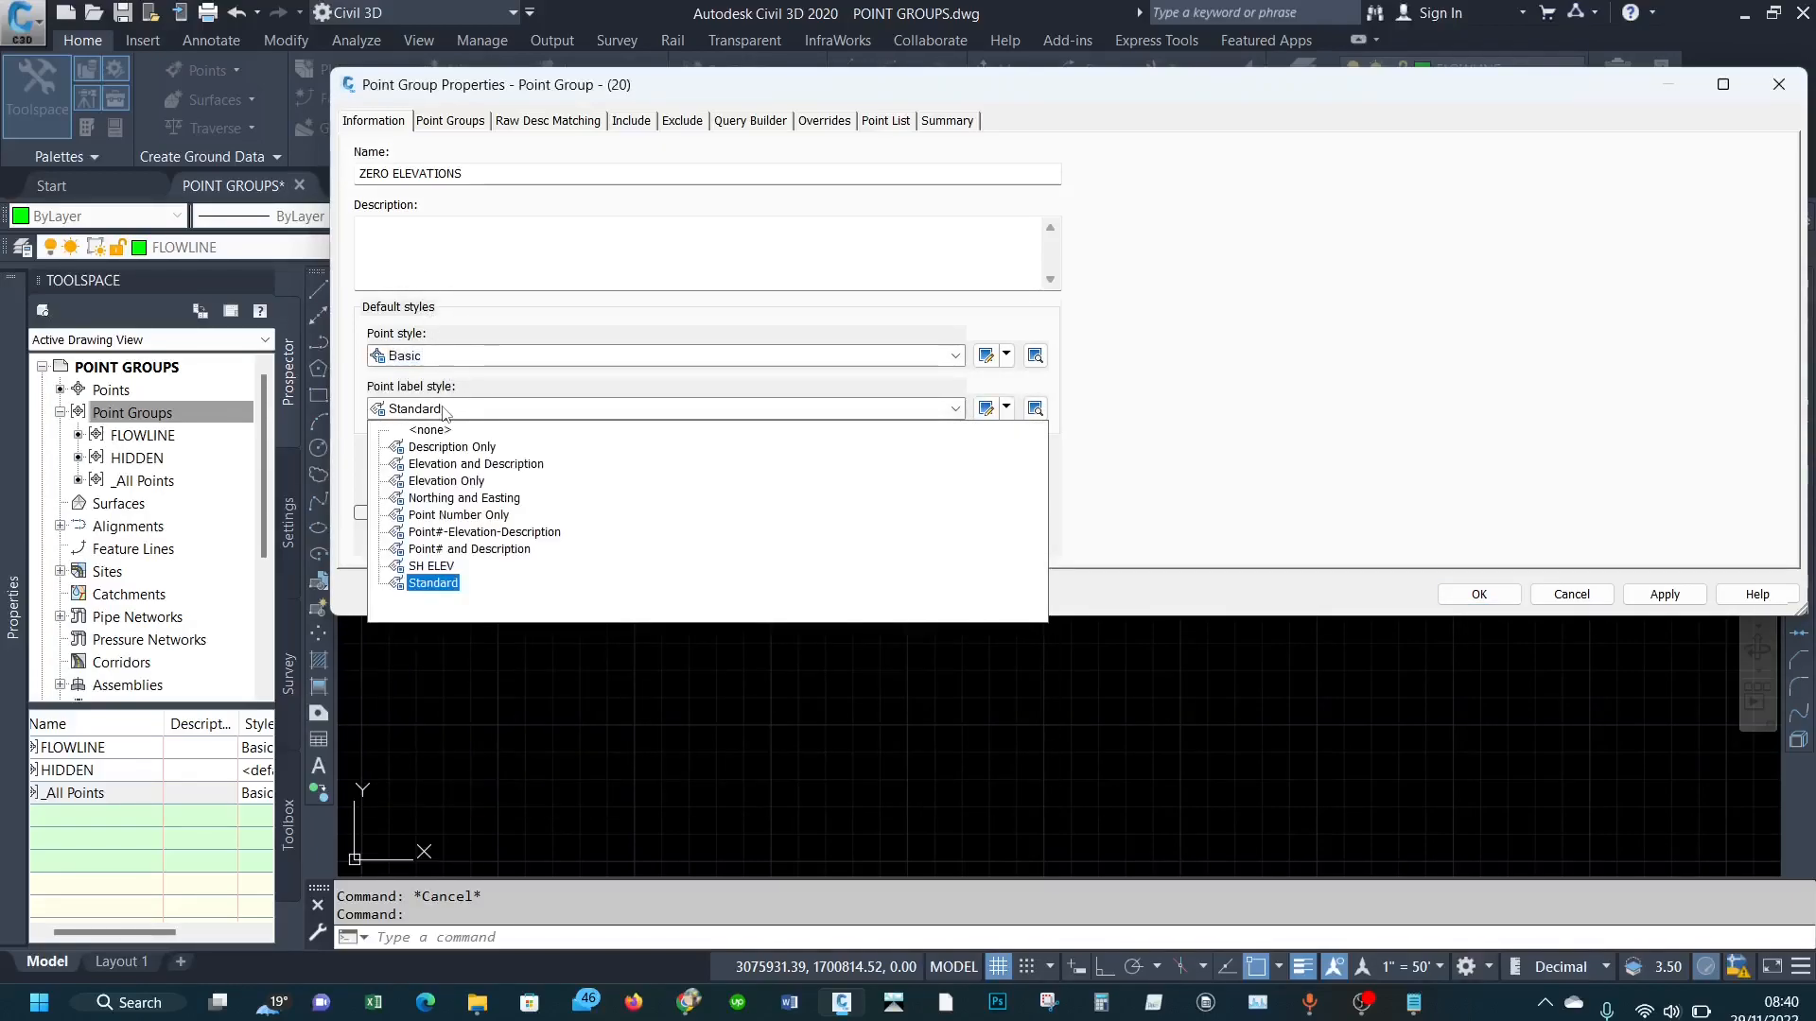
click(463, 550)
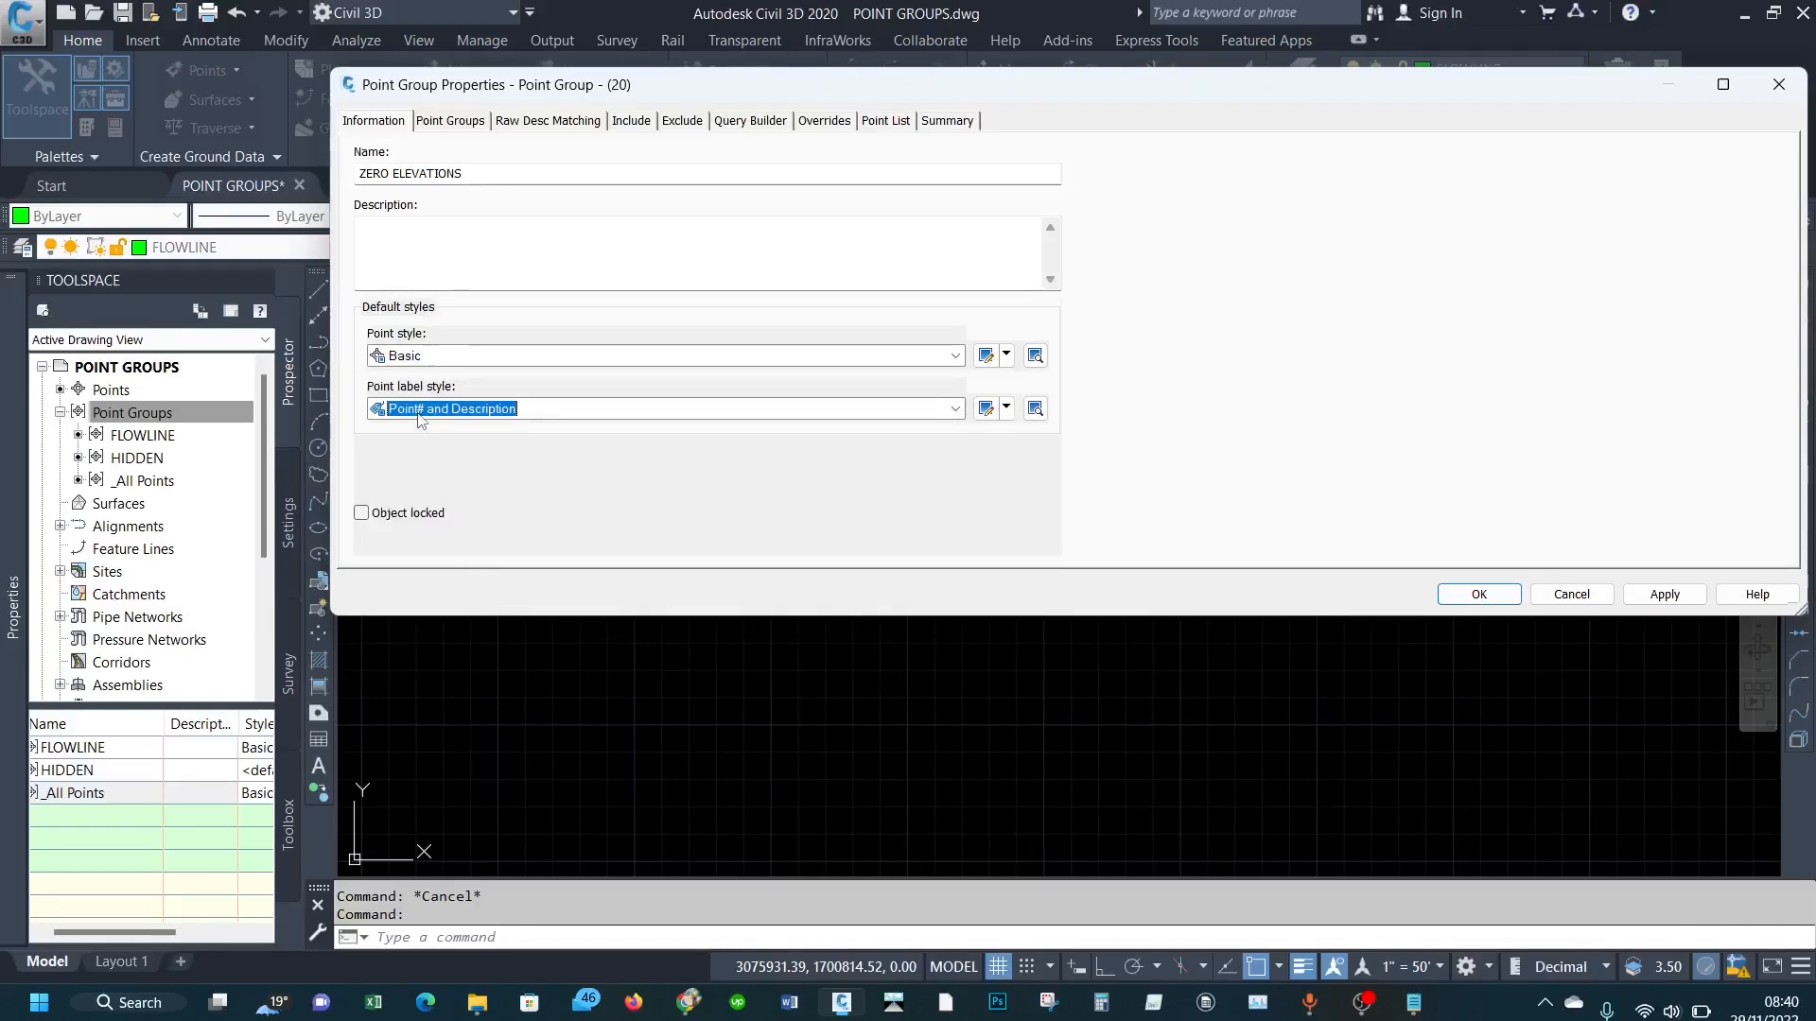
Step: Include points with levels matching 0 in the ZERO ELEVATIONS group and apply the change
click(630, 121)
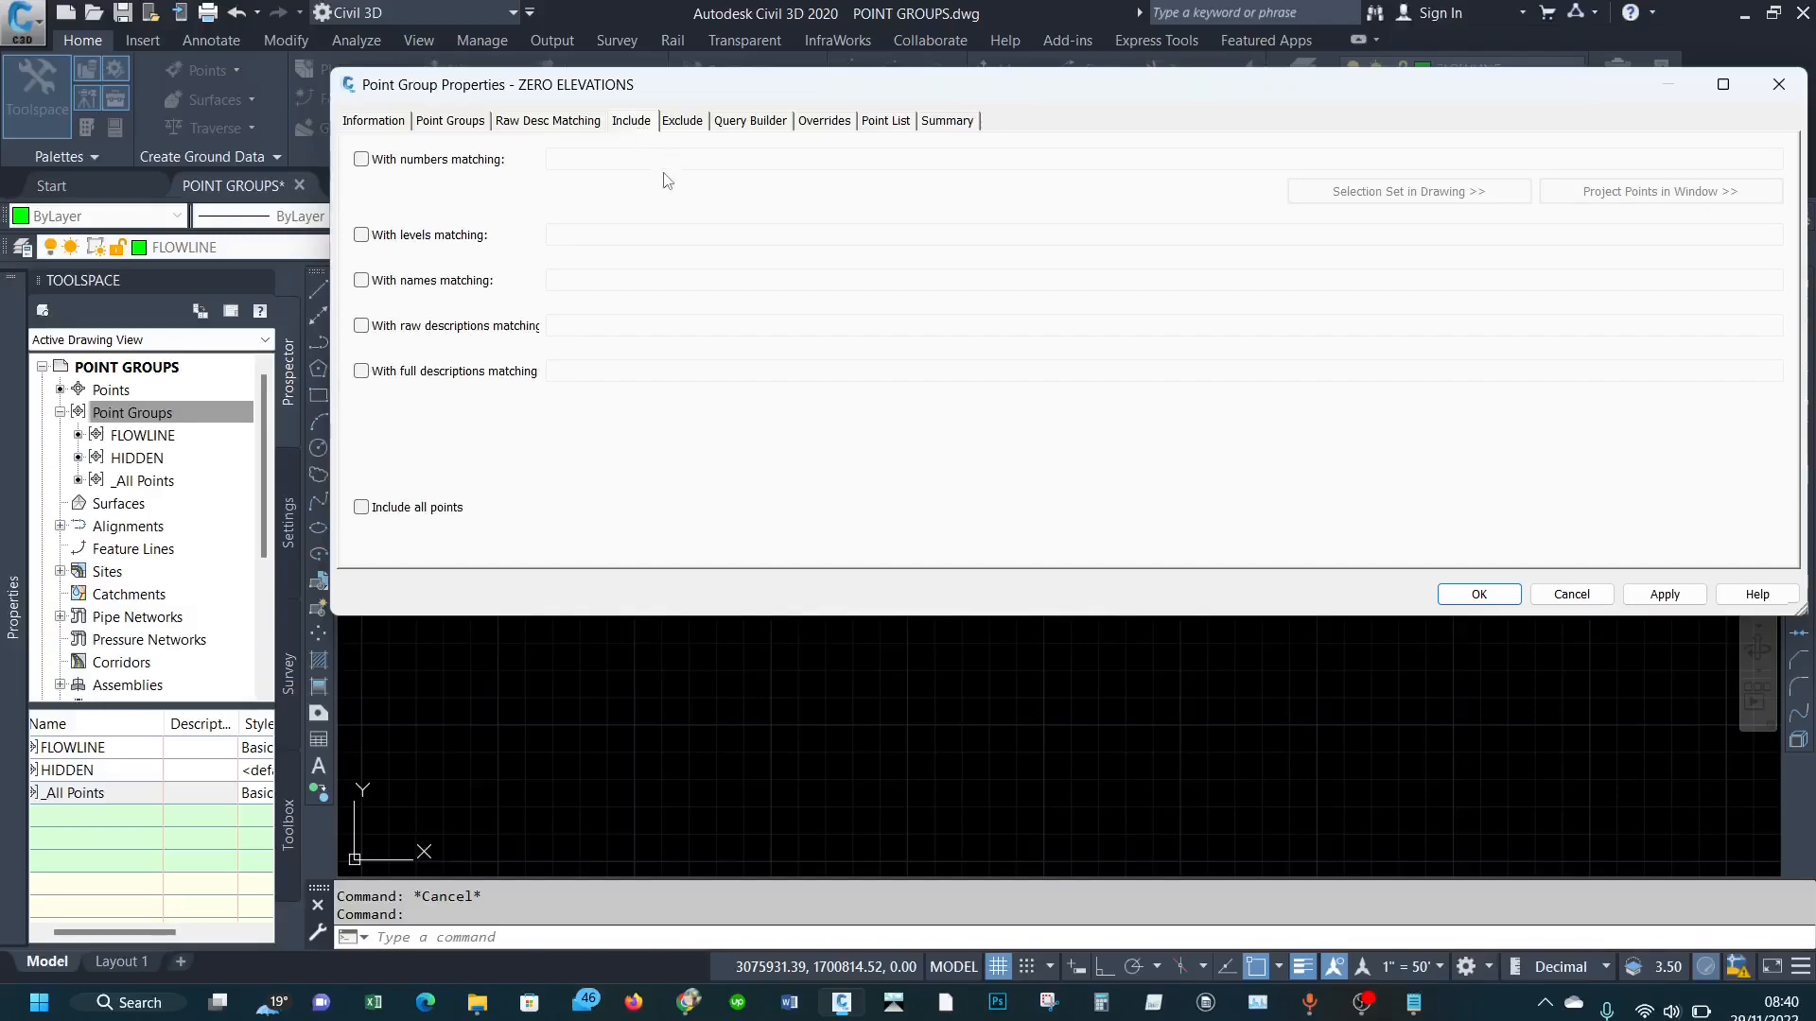
click(362, 236)
click(558, 238)
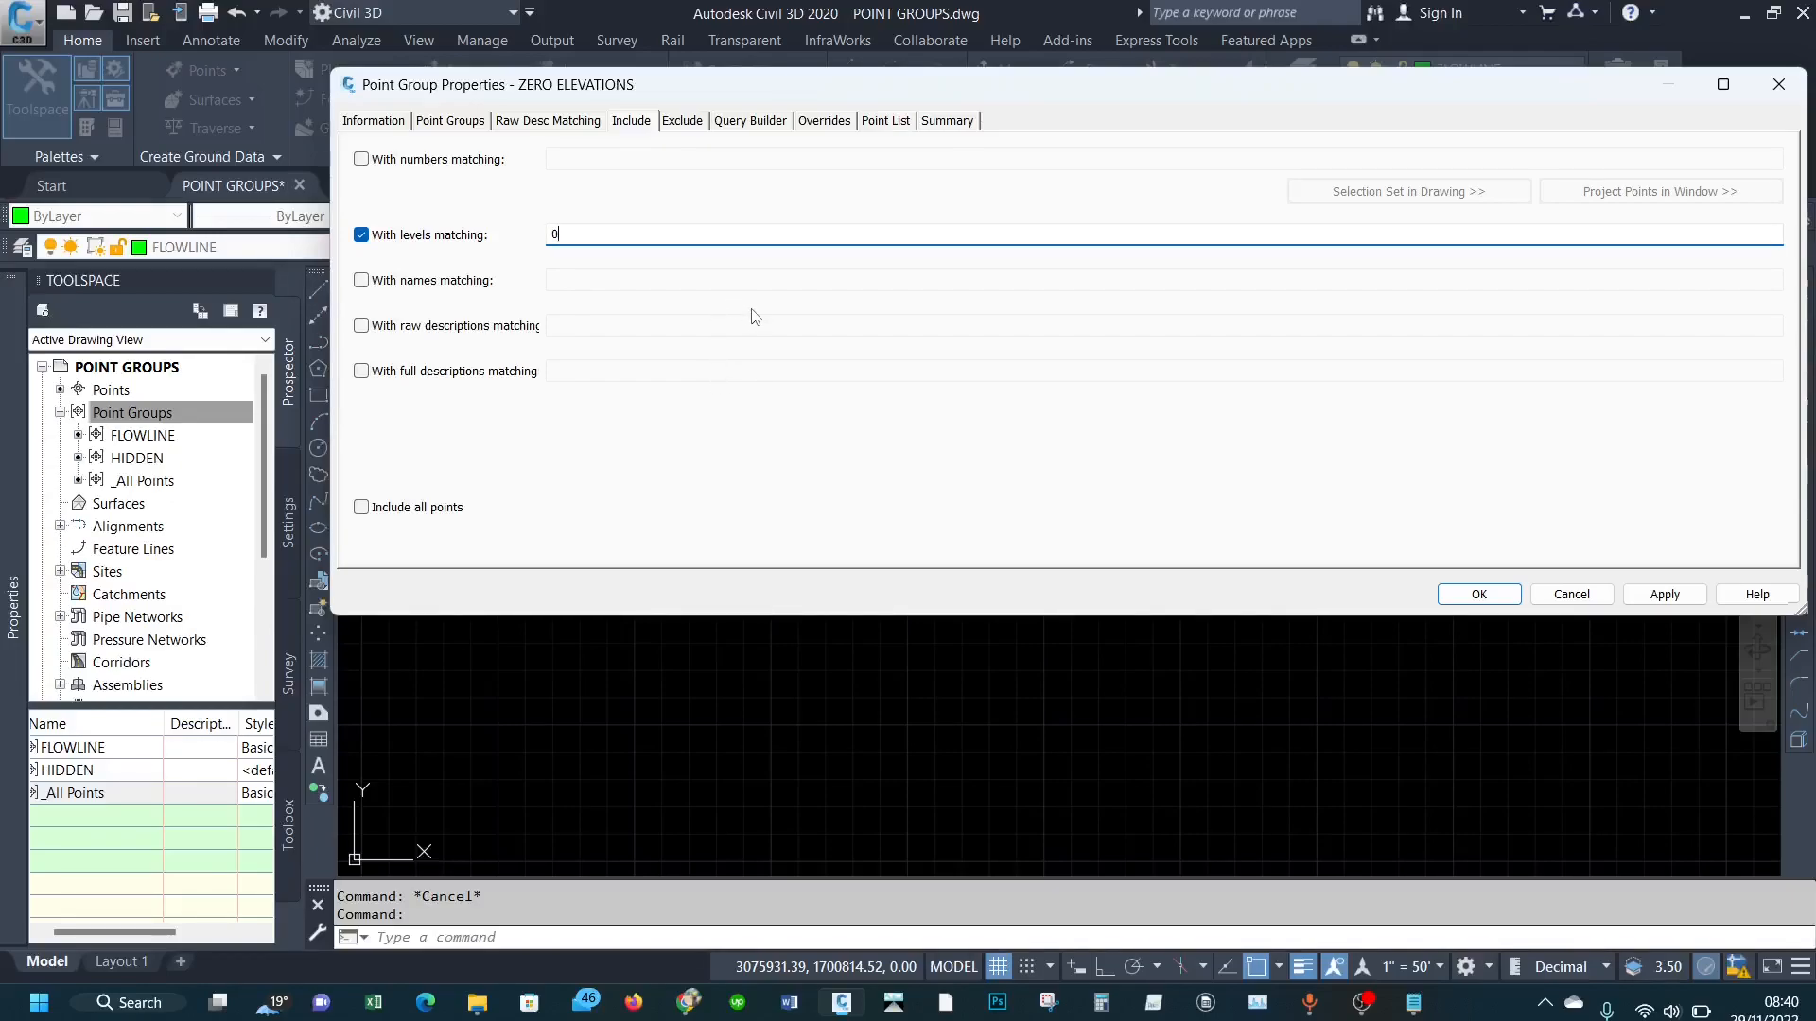
mouse_move(1260, 92)
mouse_down()
mouse_move(1155, 56)
mouse_move(1174, 51)
mouse_up()
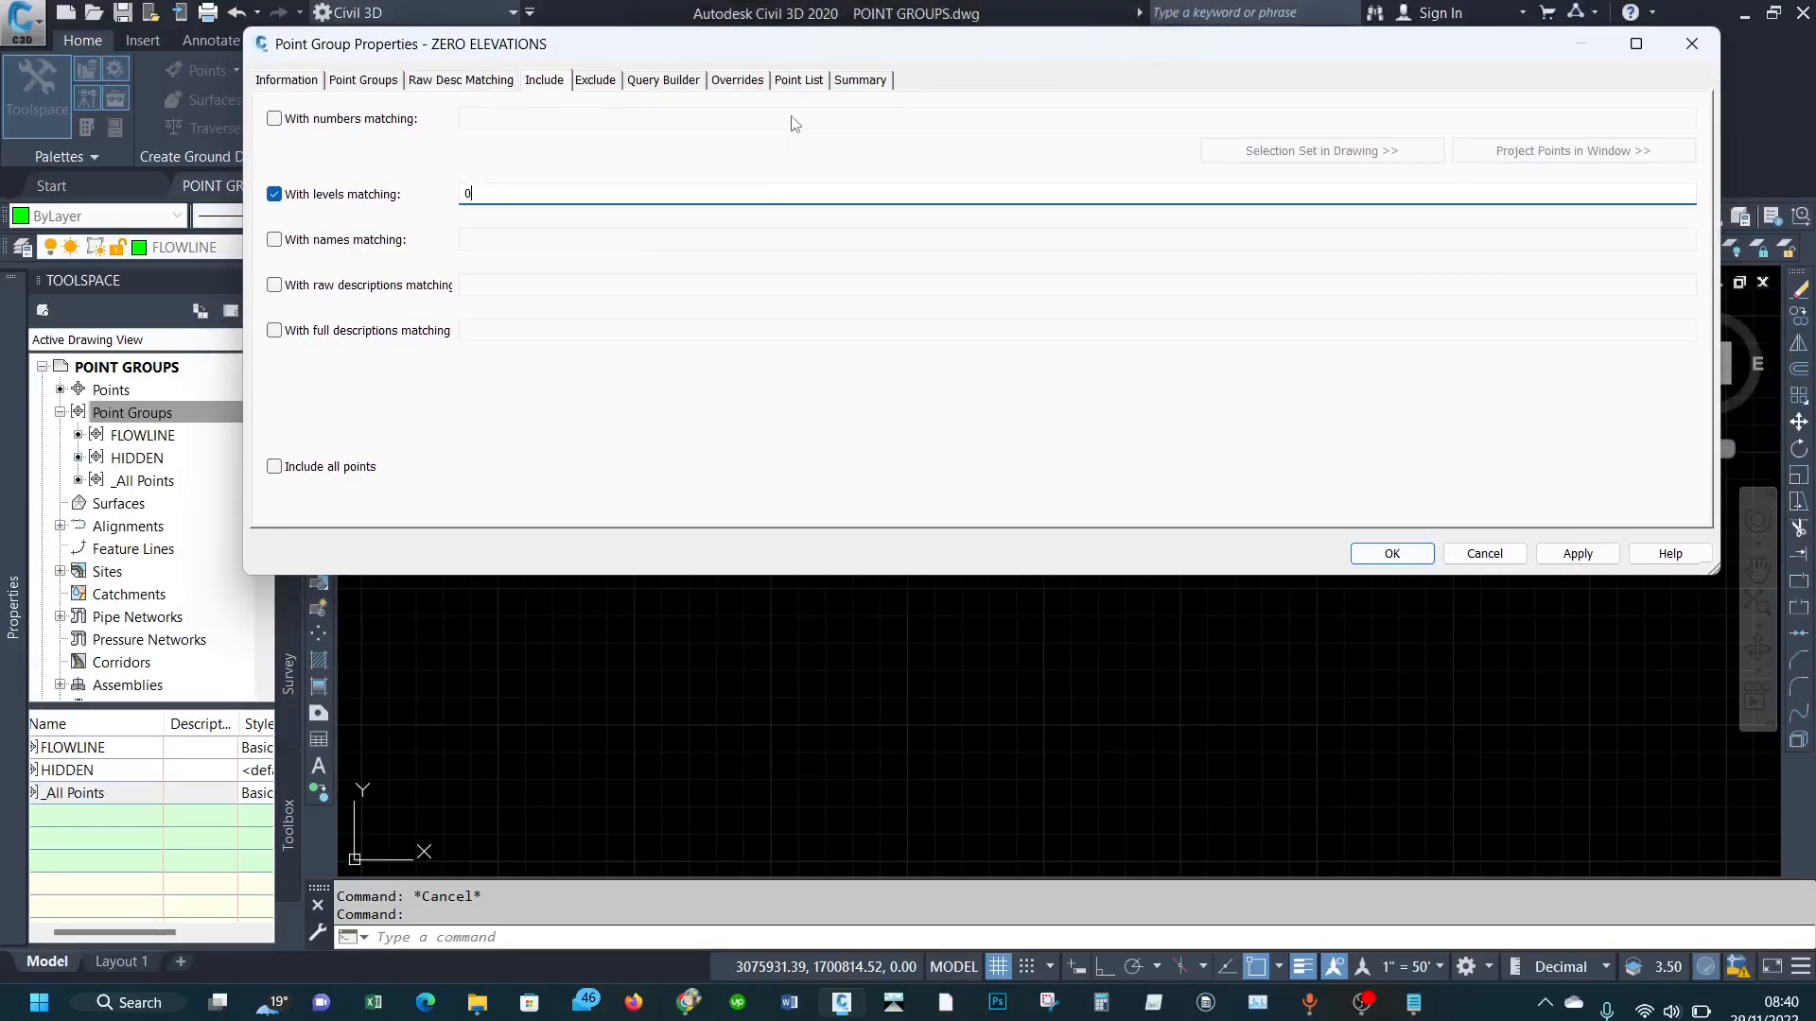
click(1576, 554)
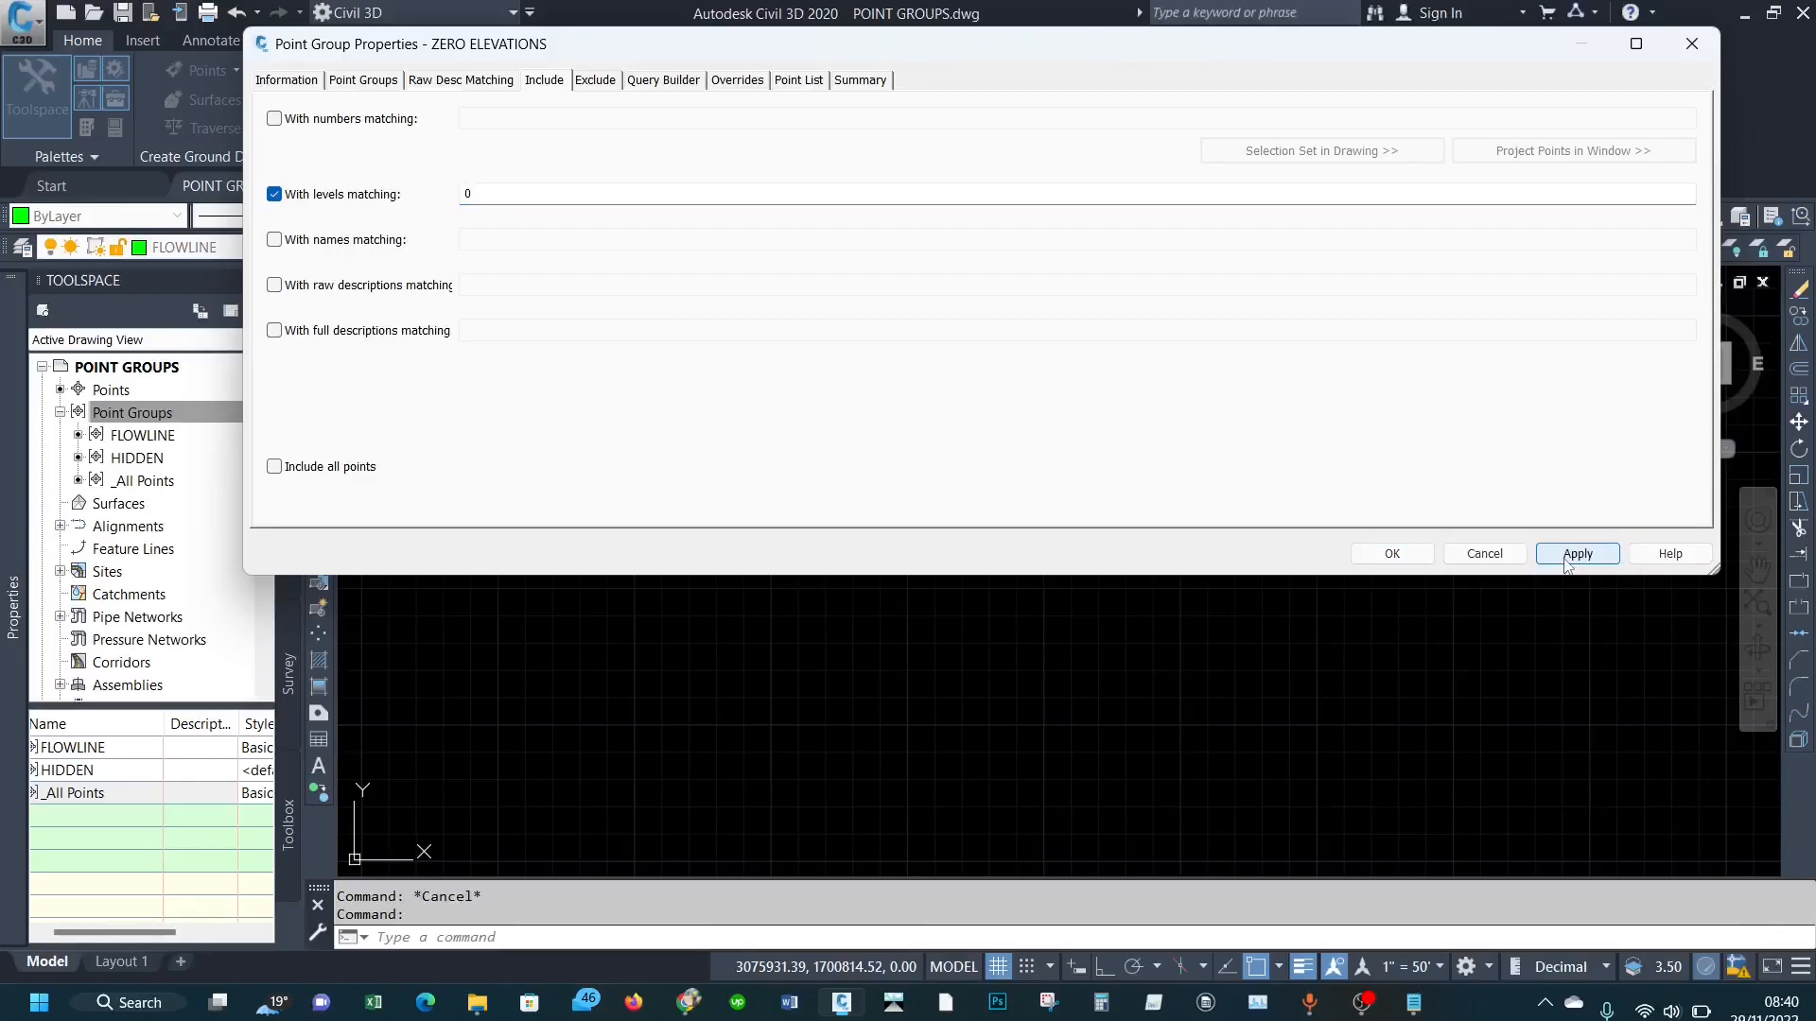
Step: Review the point list of the ZERO ELEVATIONS group and accept the new group
click(796, 81)
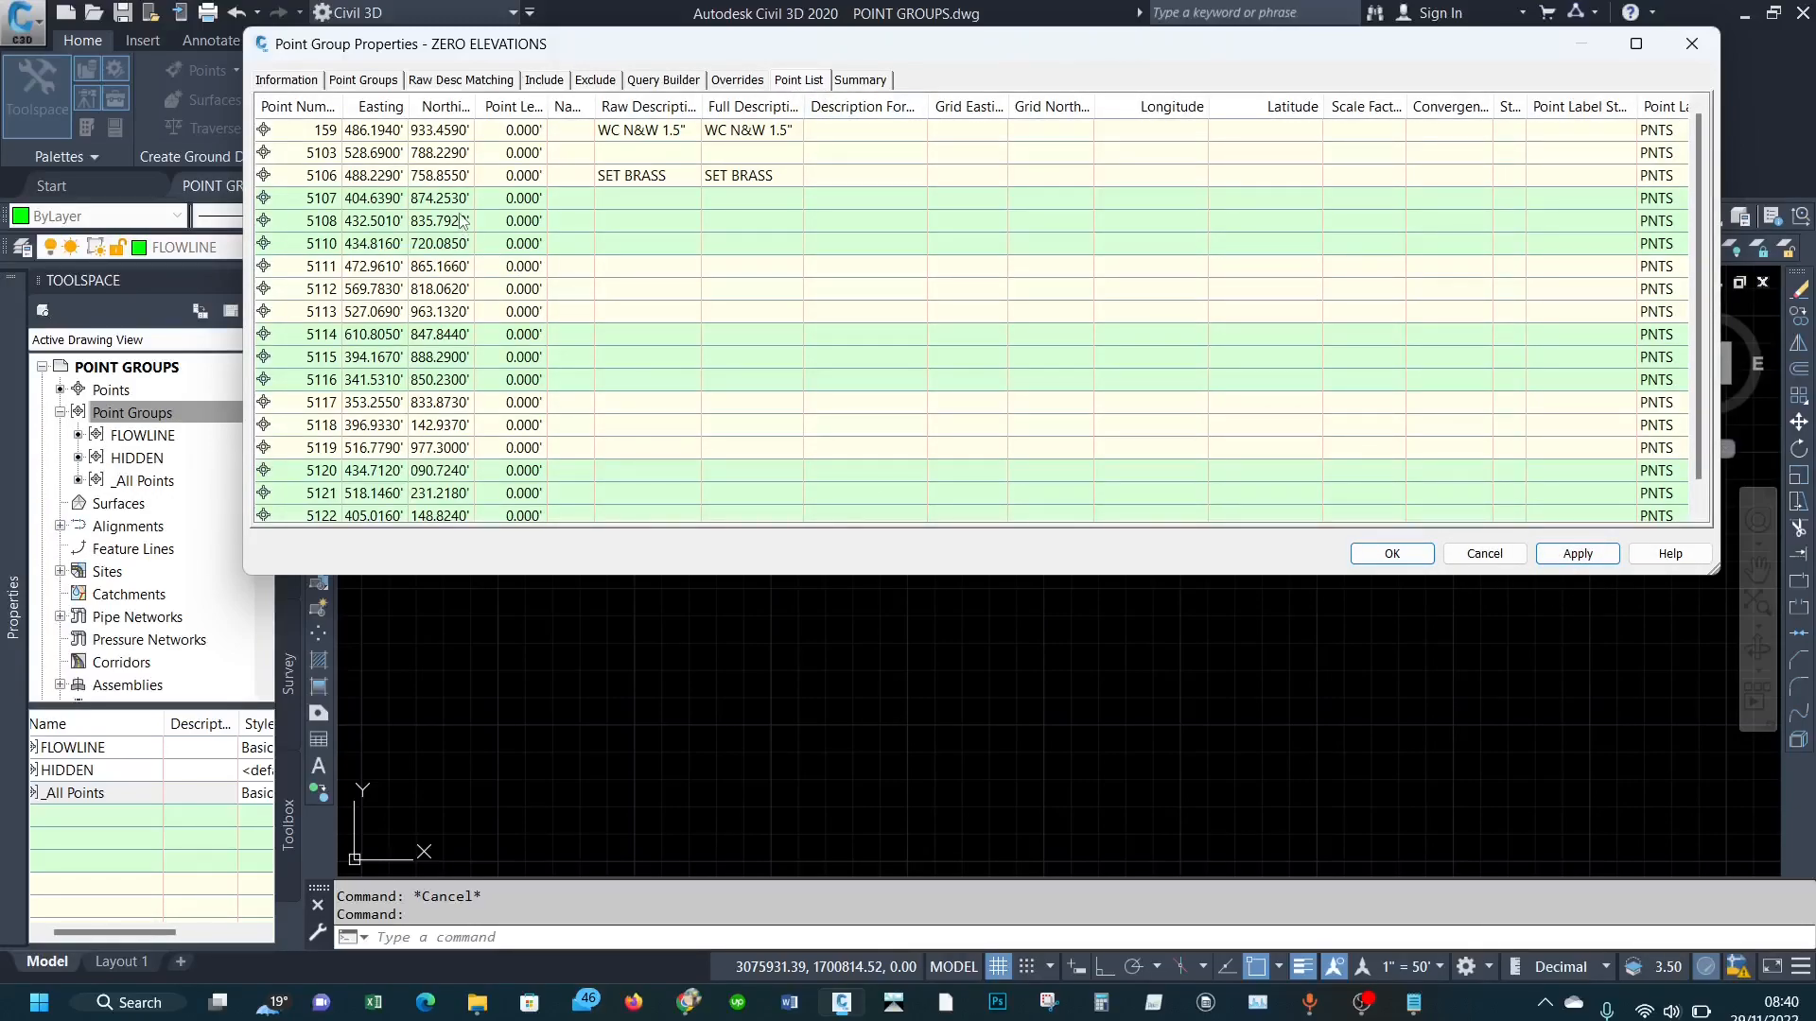
scroll(464, 221, down, 1)
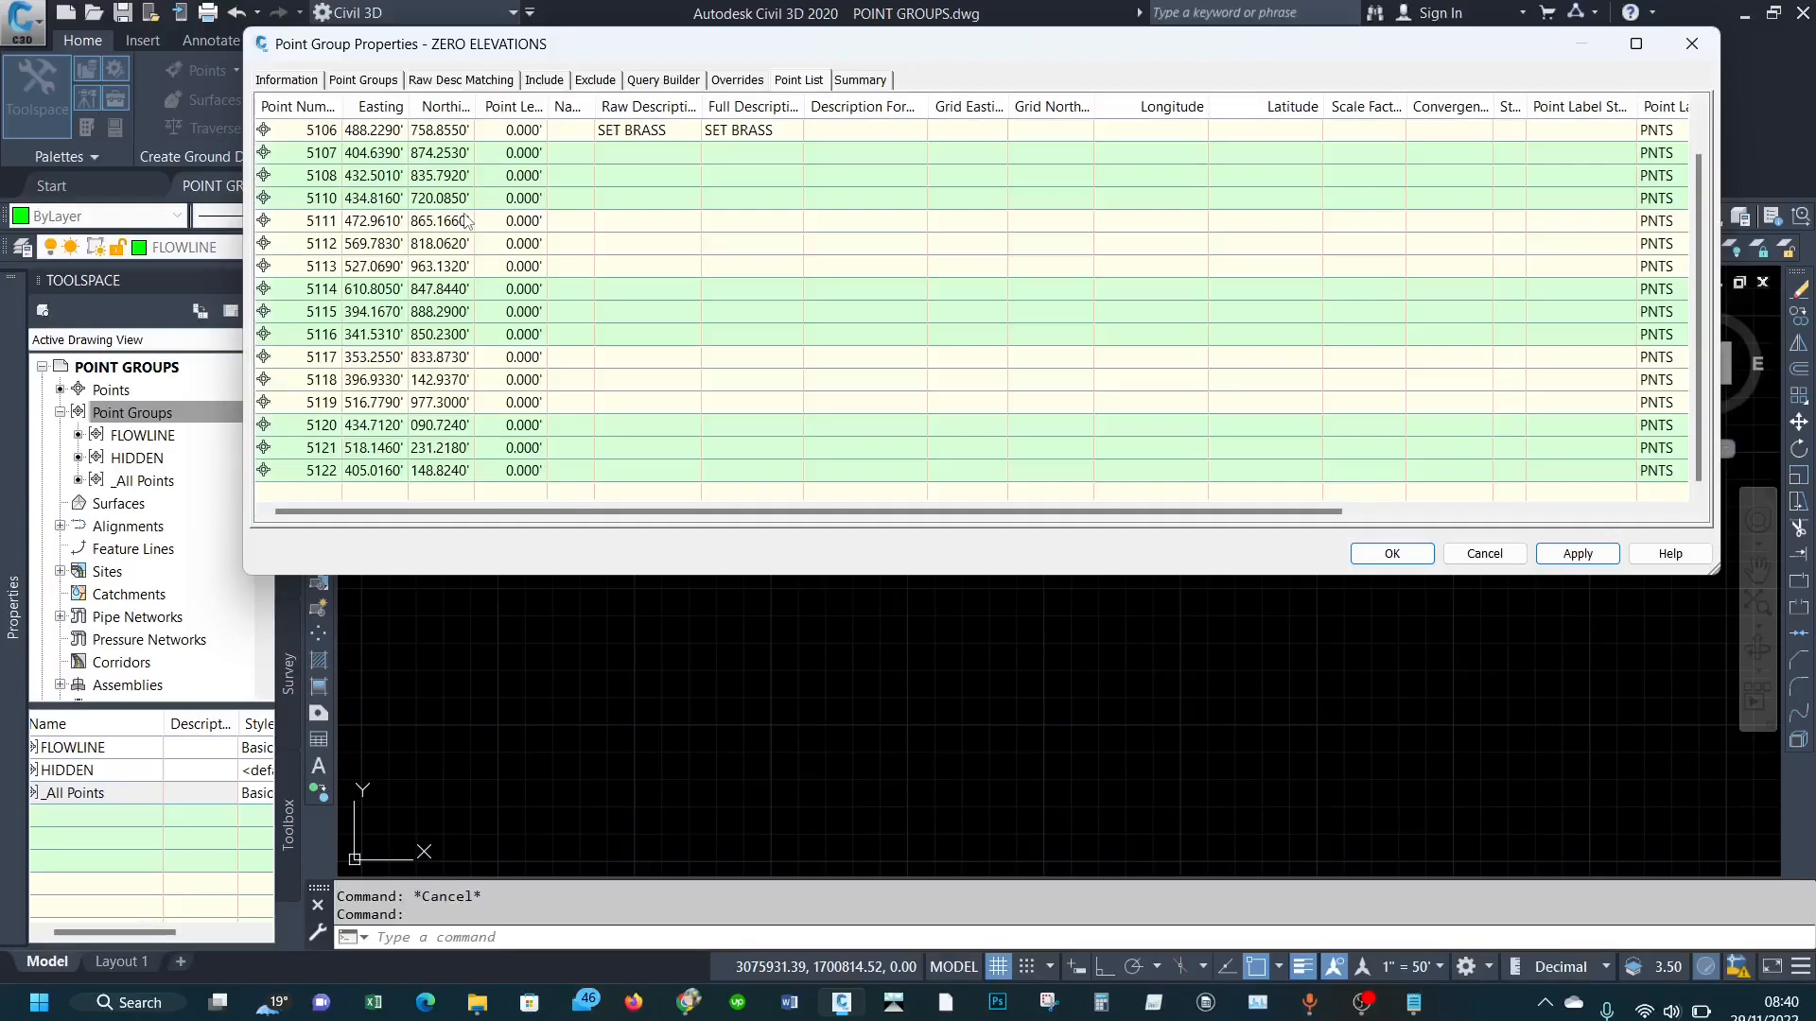
scroll(507, 434, up, 1)
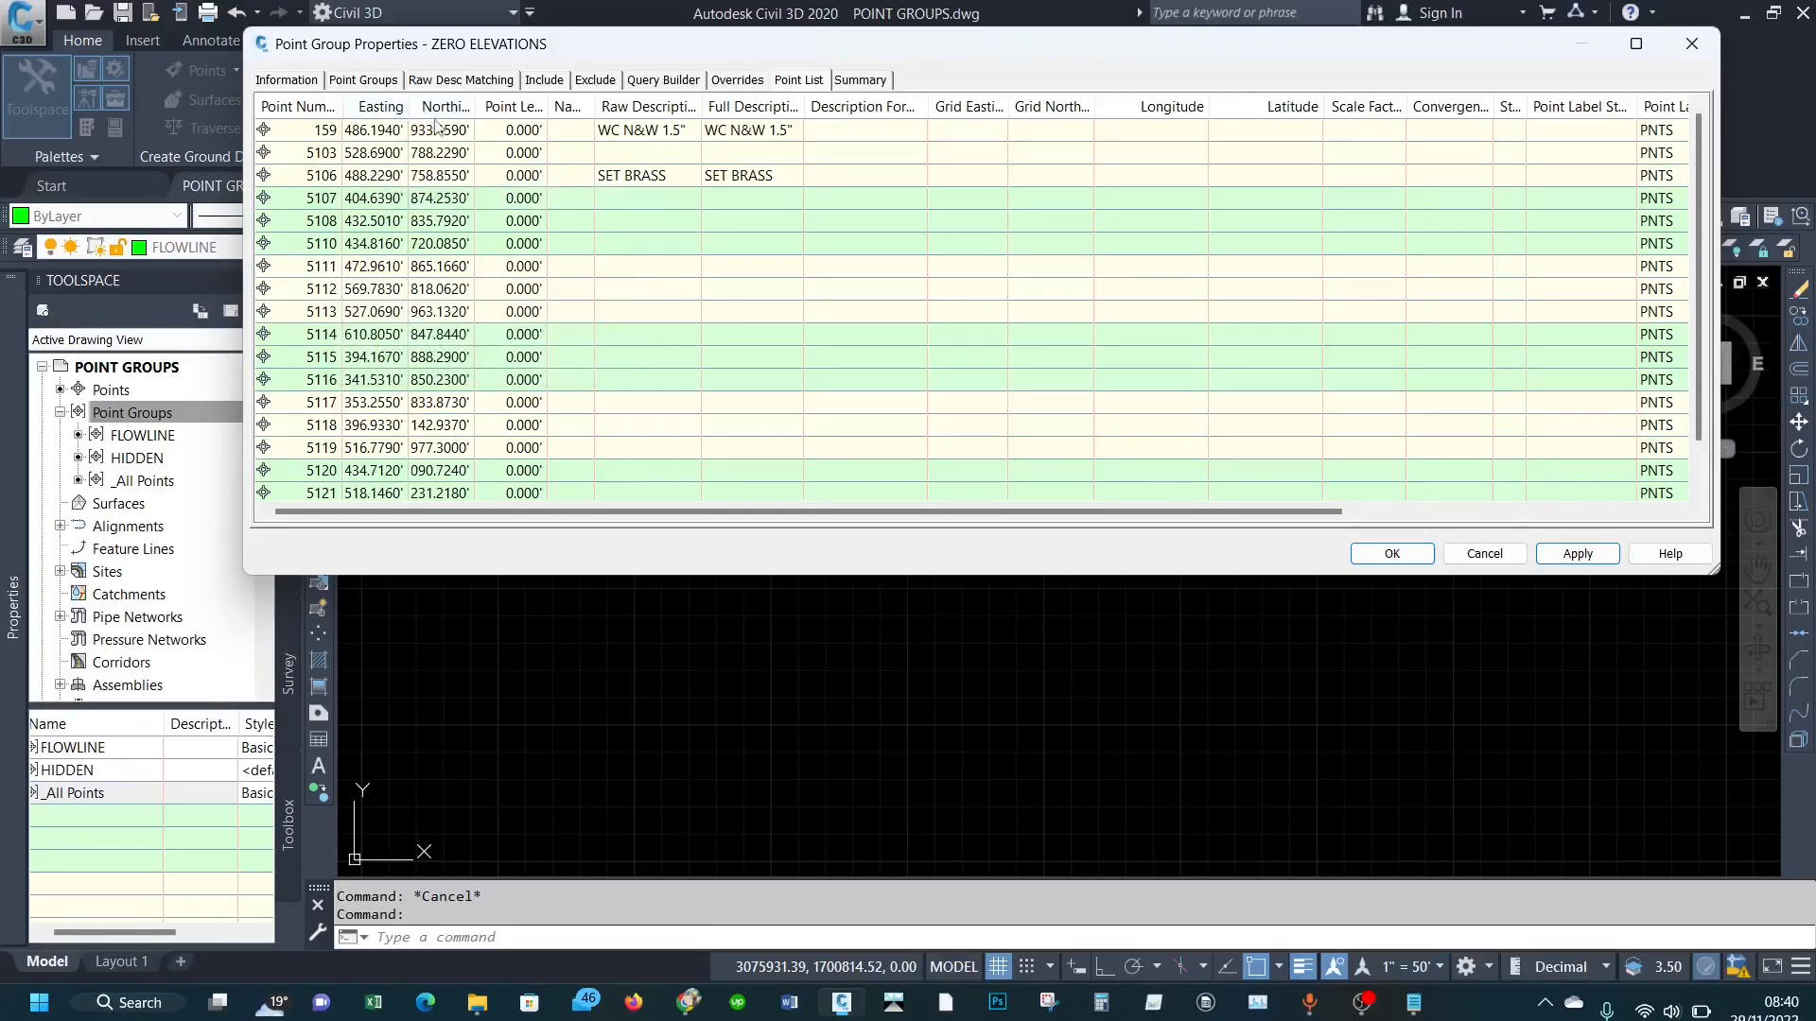
scroll(457, 291, down, 1)
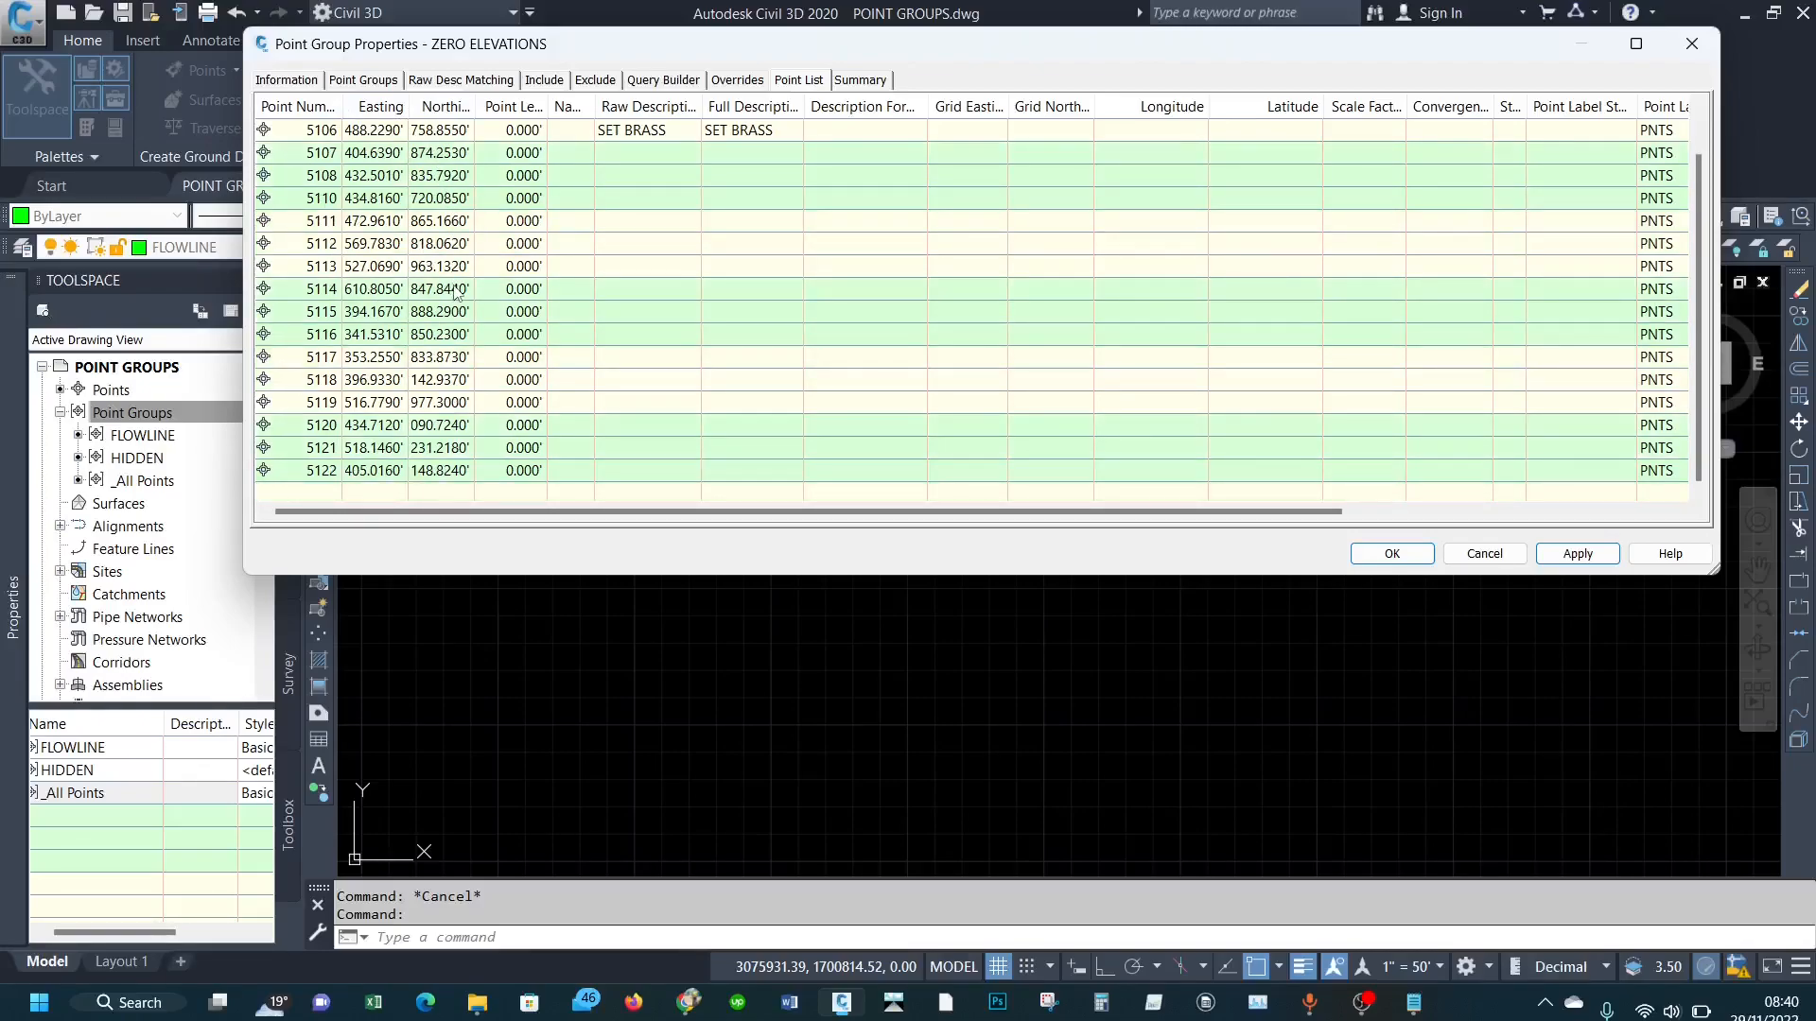
scroll(457, 292, up, 1)
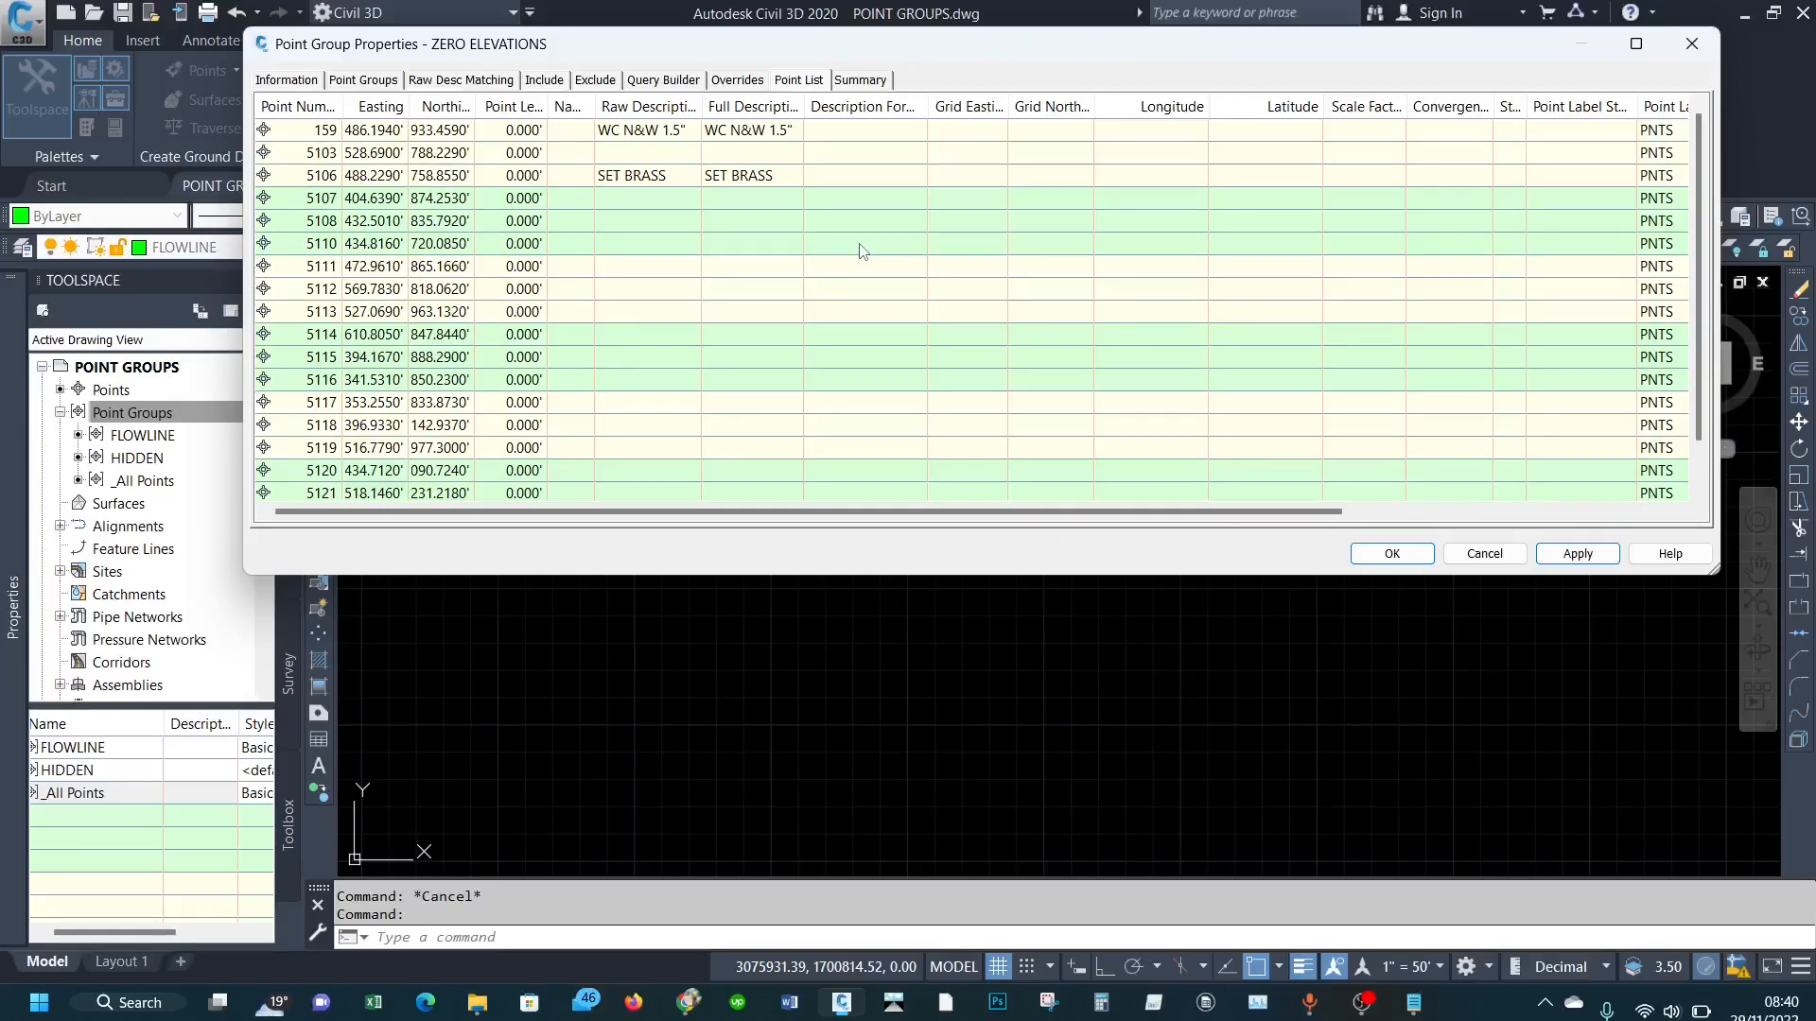
click(1392, 556)
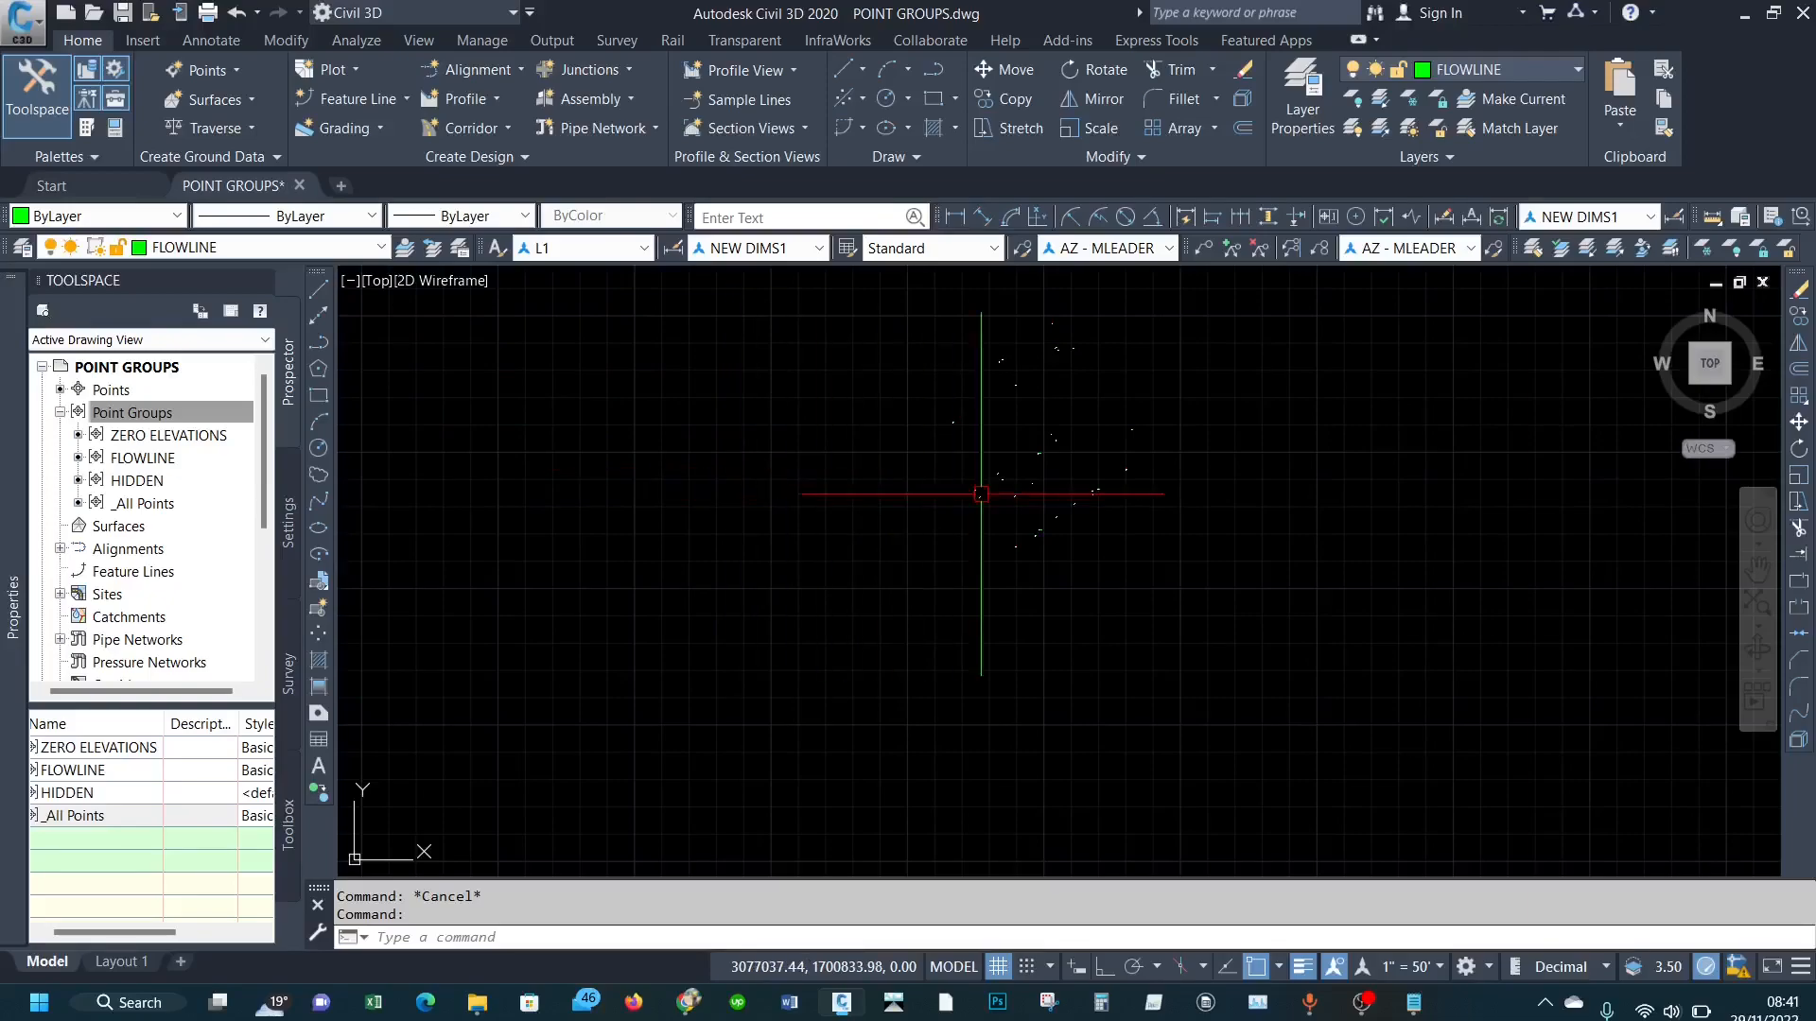
Step: Open the FLOWLINE point group's properties and review its inclusion criteria
scroll(1140, 325, up, 5)
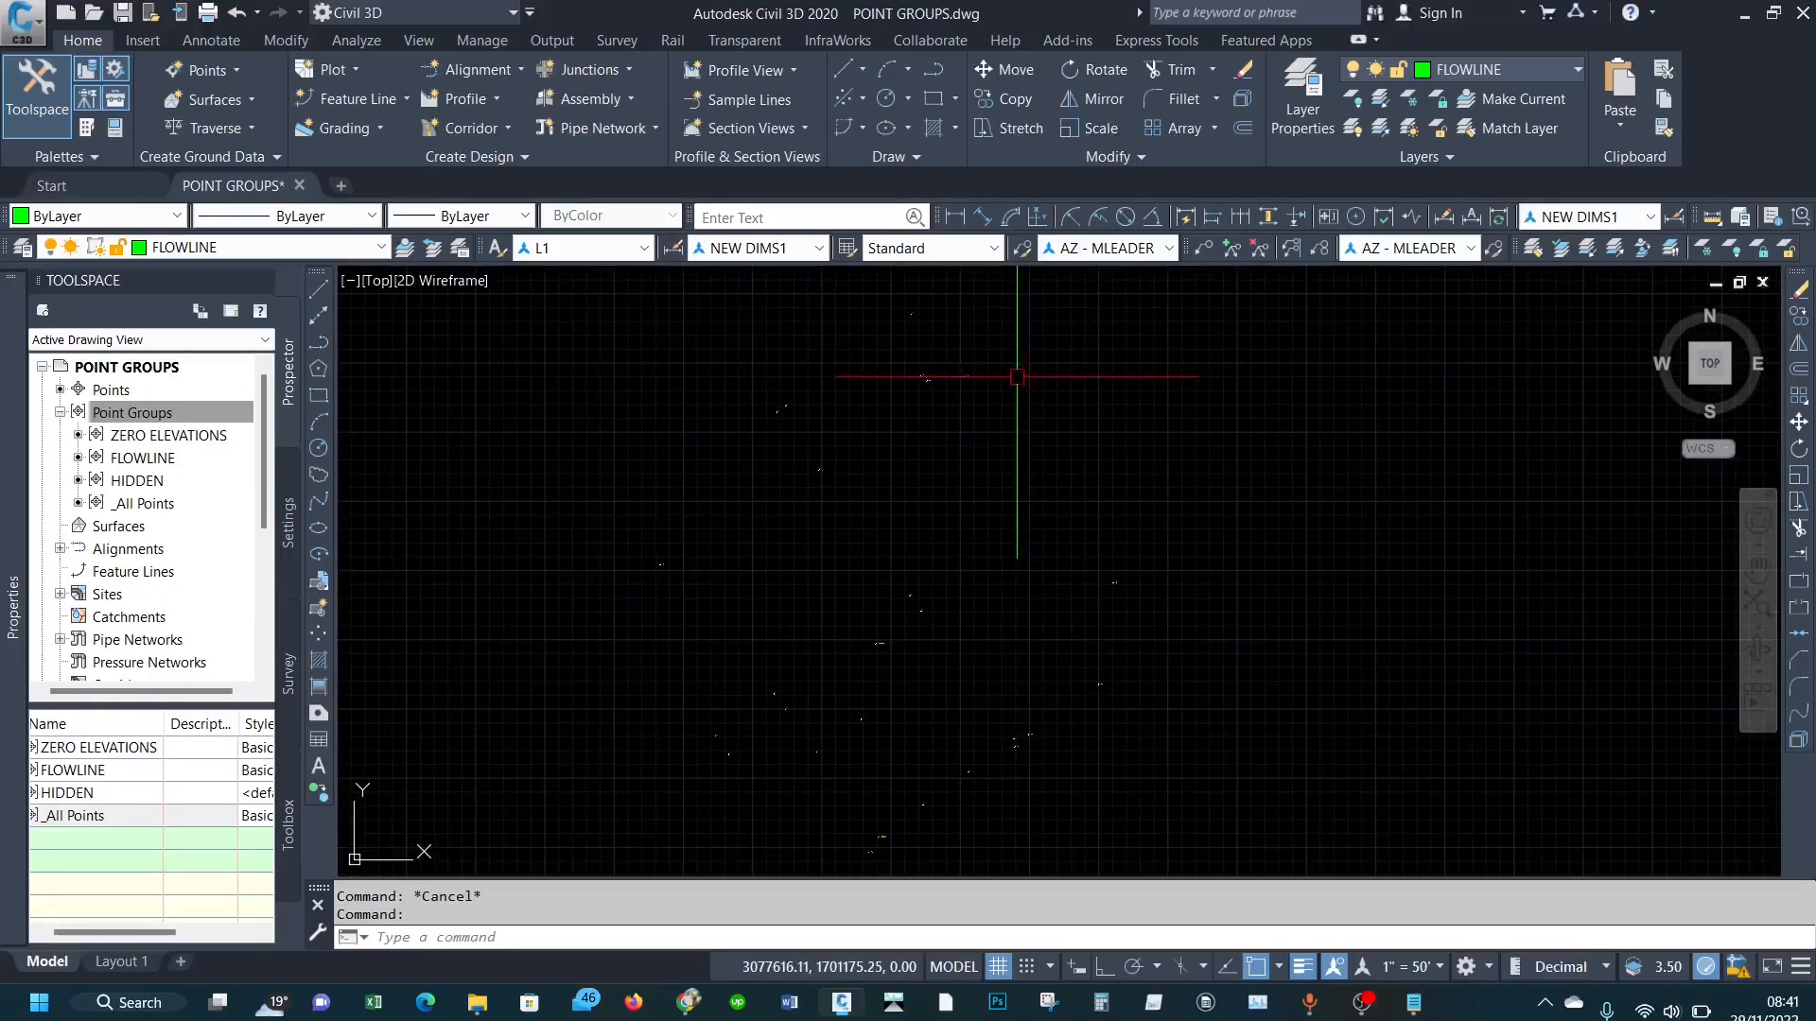
scroll(1036, 406, down, 5)
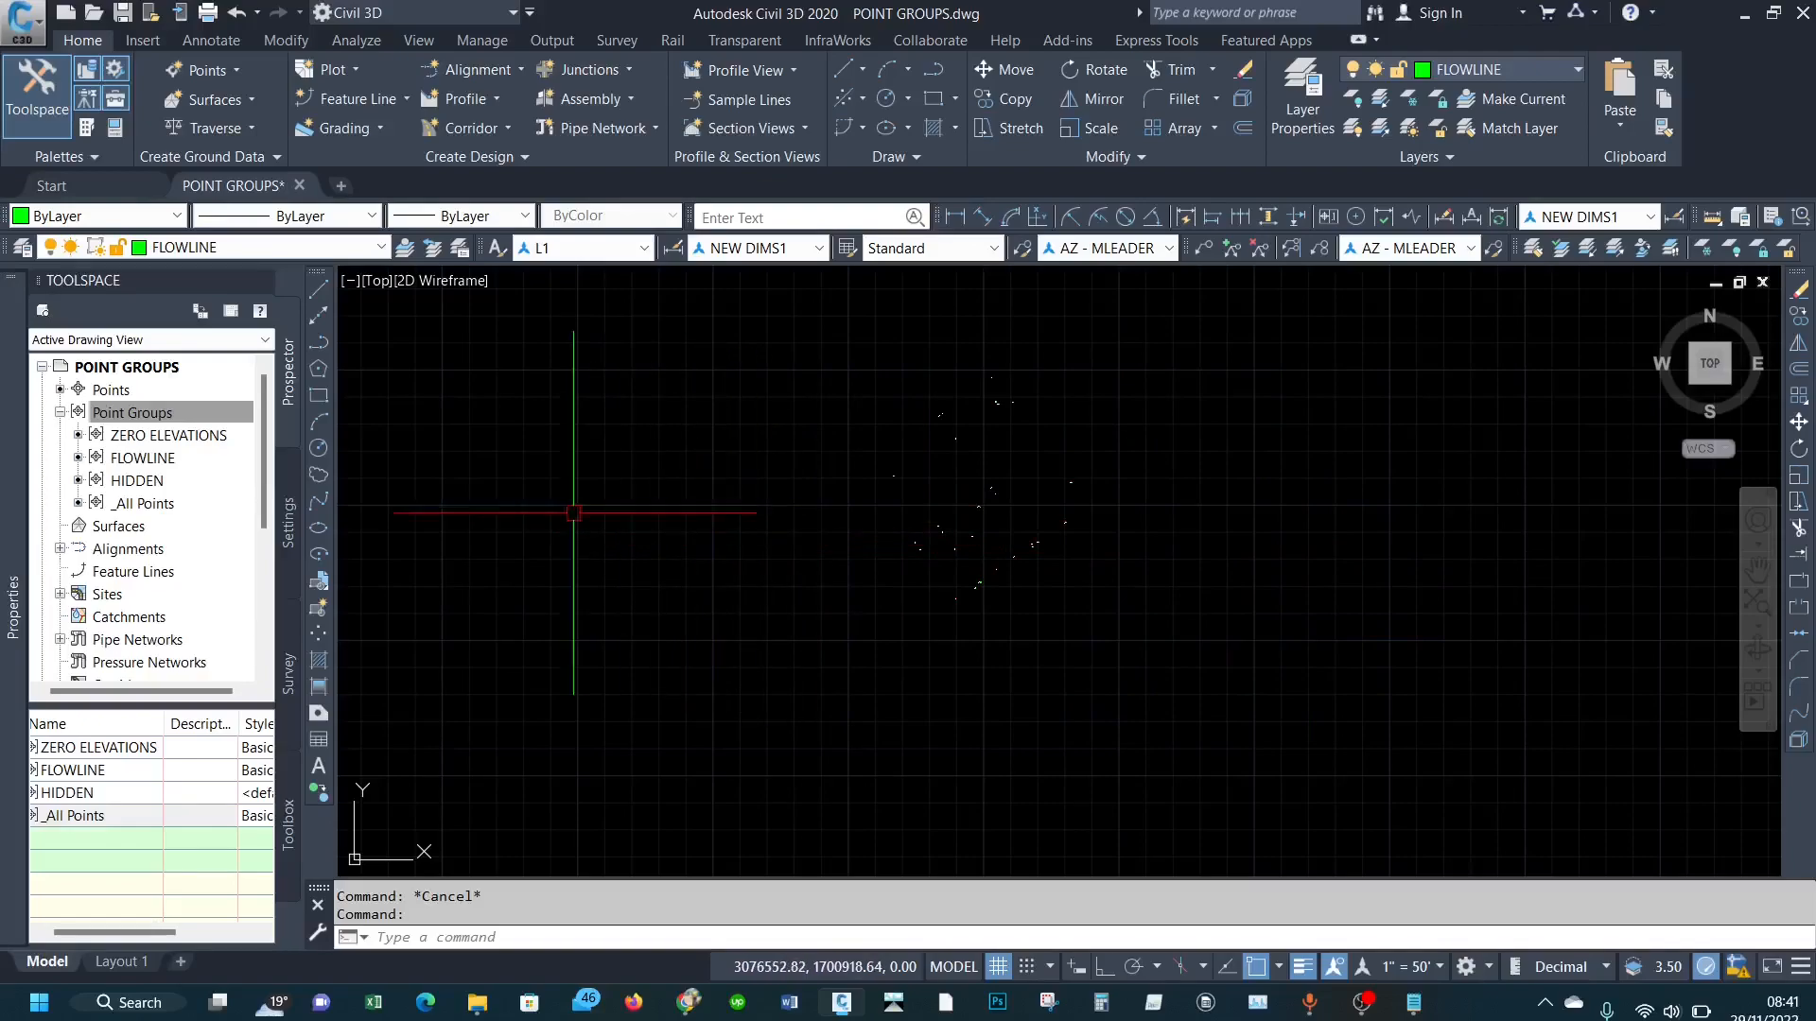
click(143, 458)
right_click(143, 461)
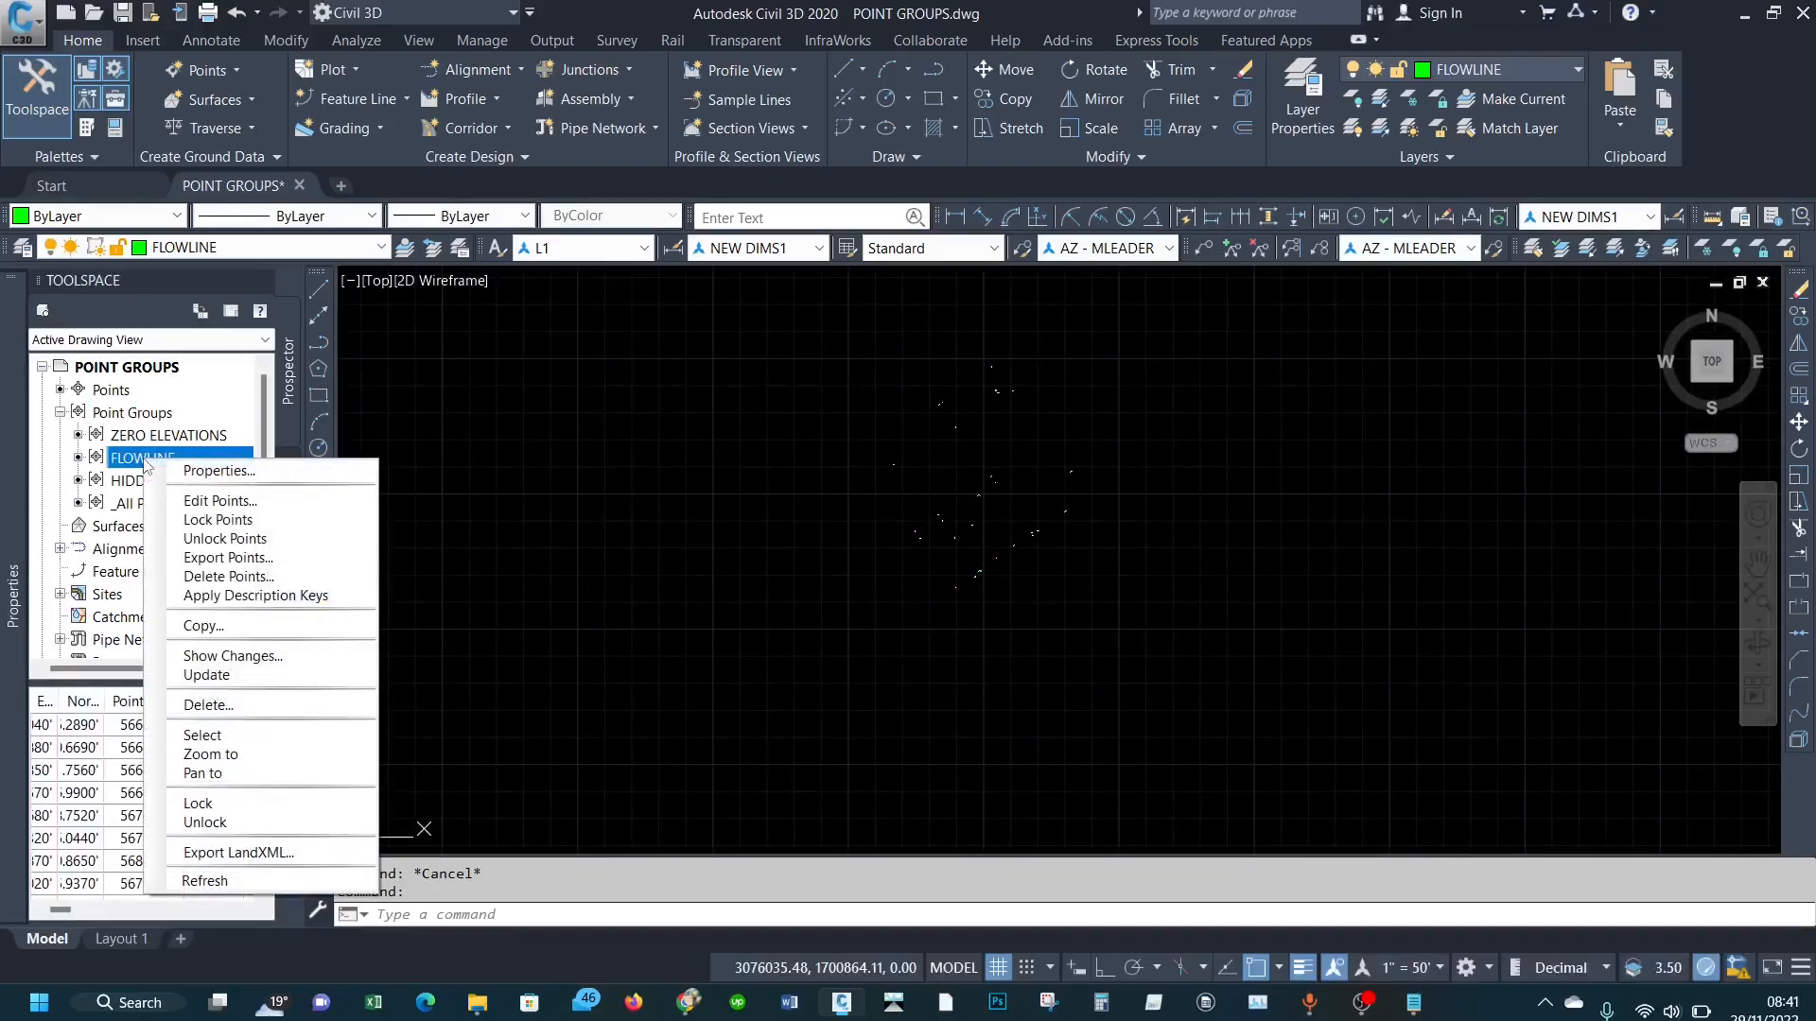
click(197, 472)
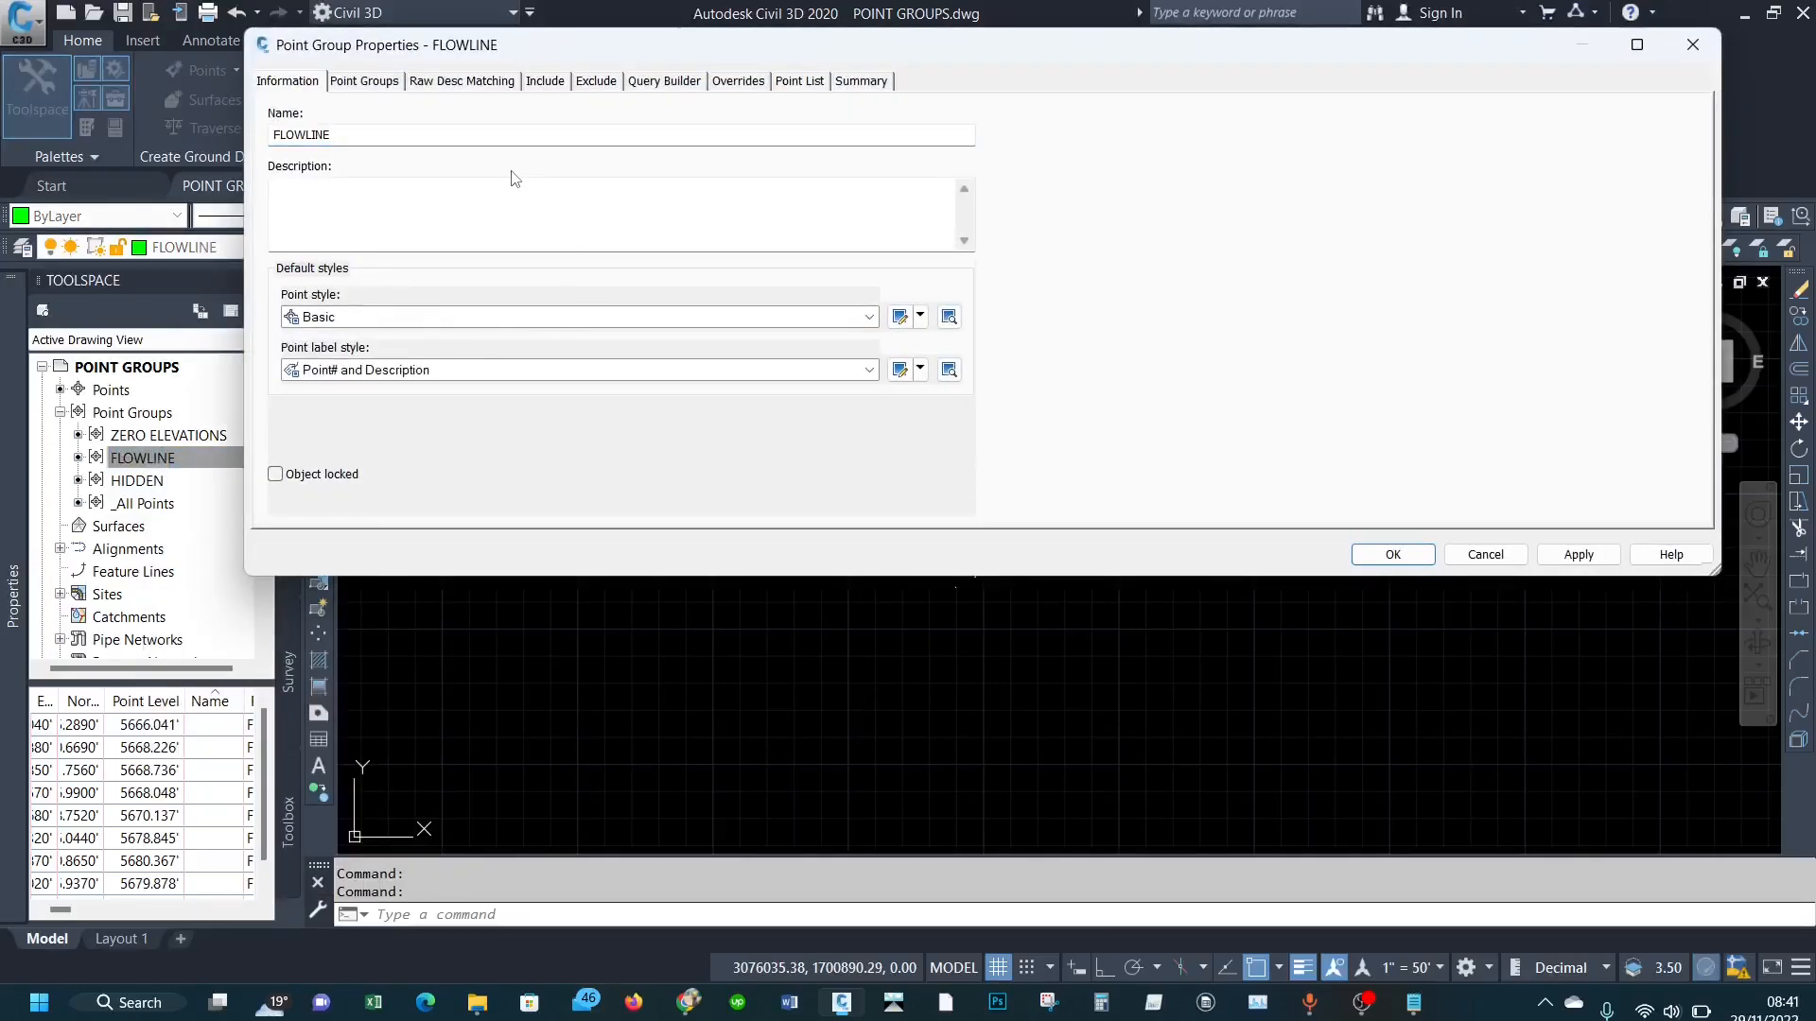
click(546, 81)
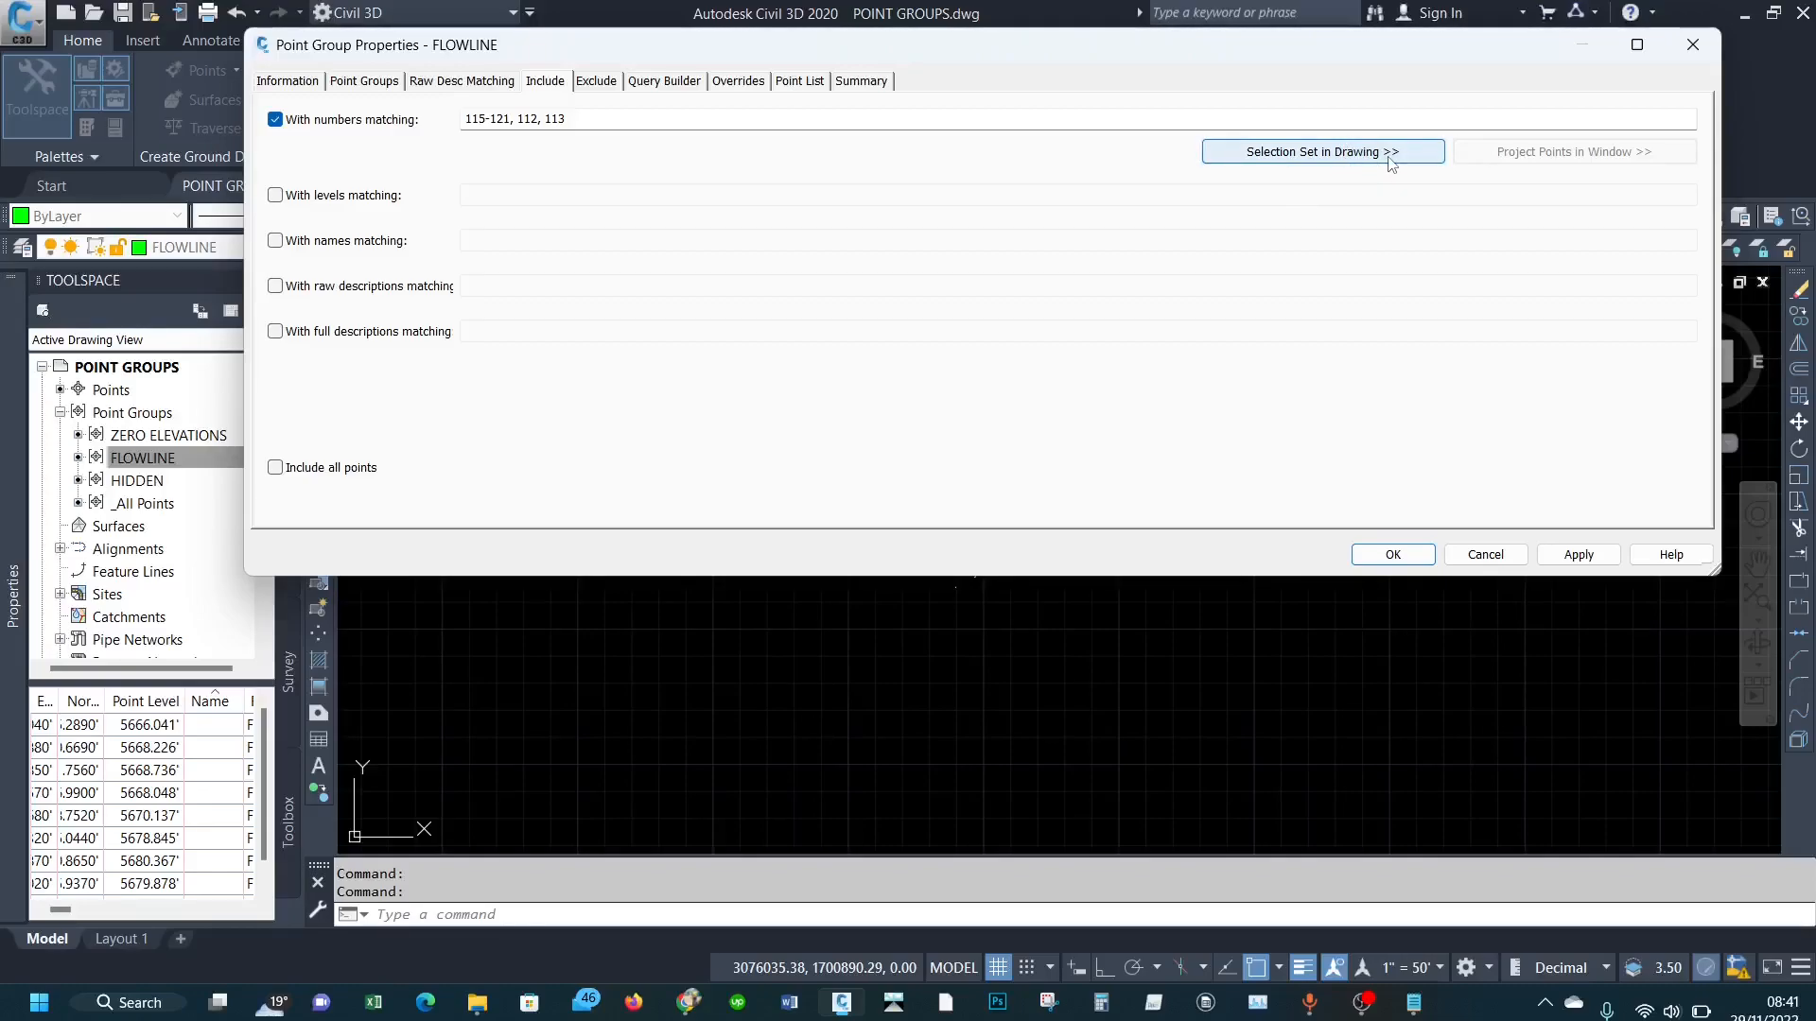
Step: Try to add points to the FLOWLINE group through a window selection in the drawing, and close its properties
click(1351, 154)
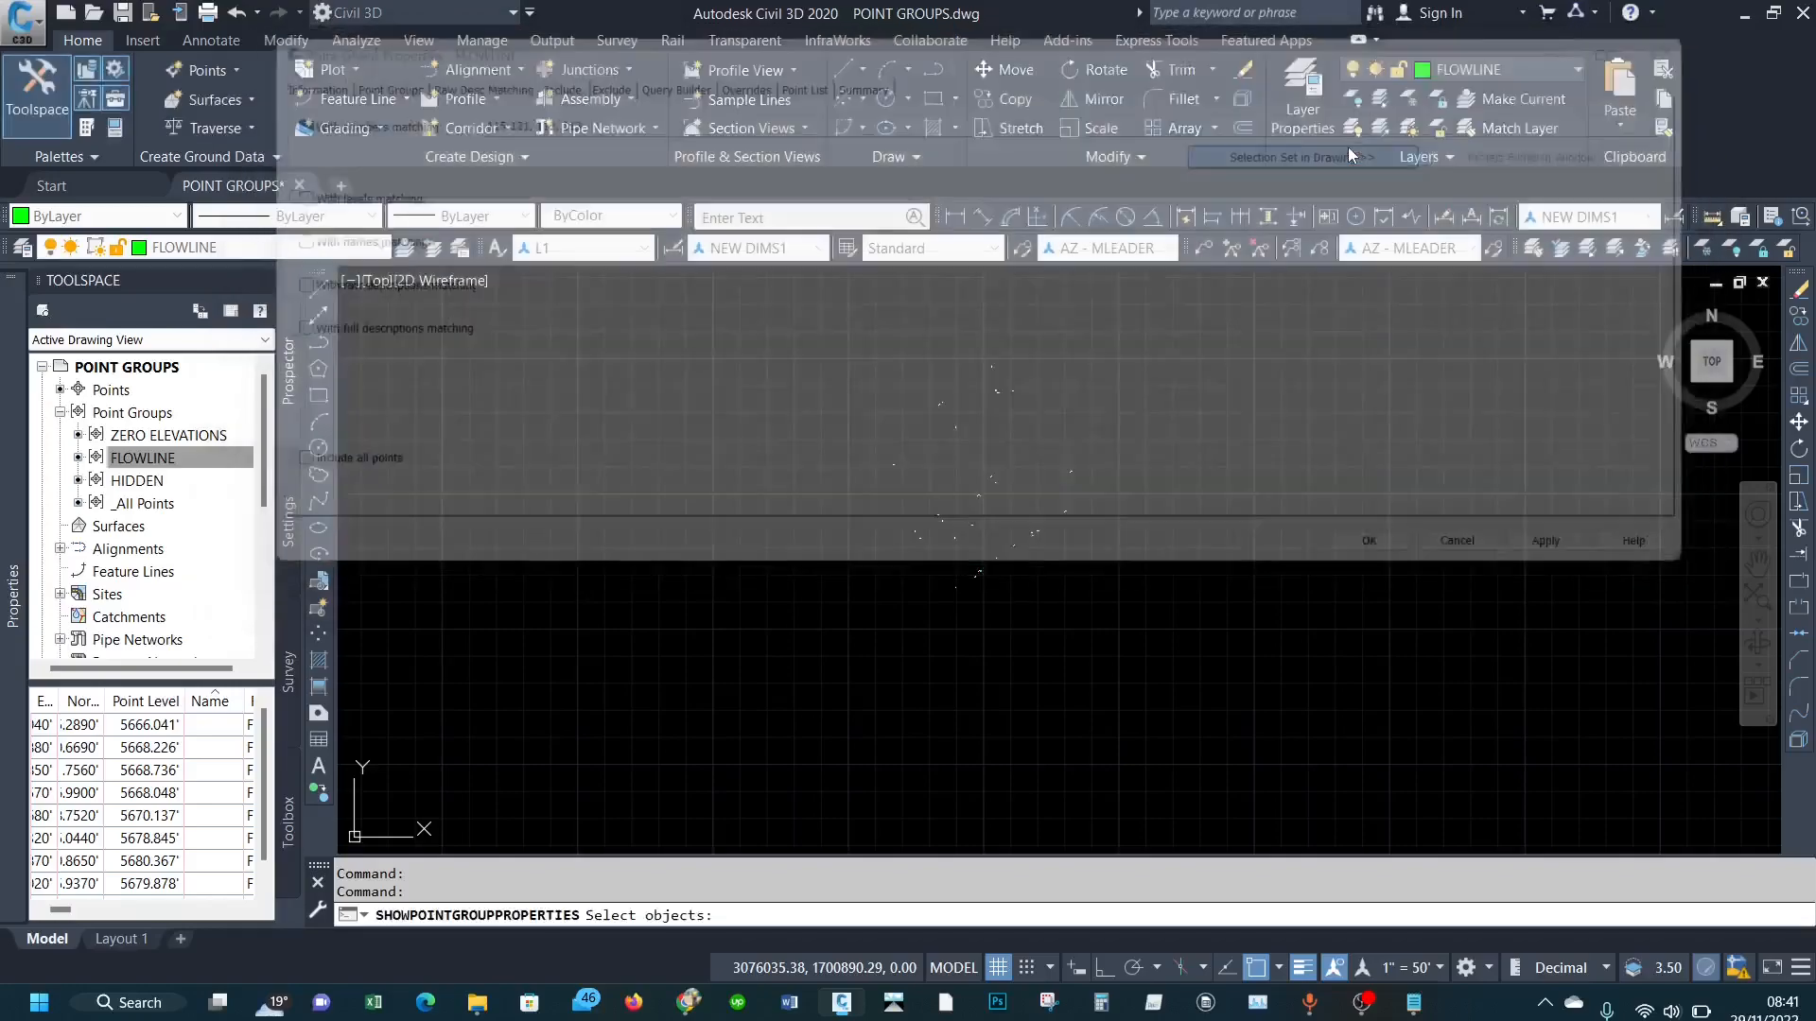
scroll(984, 361, up, 5)
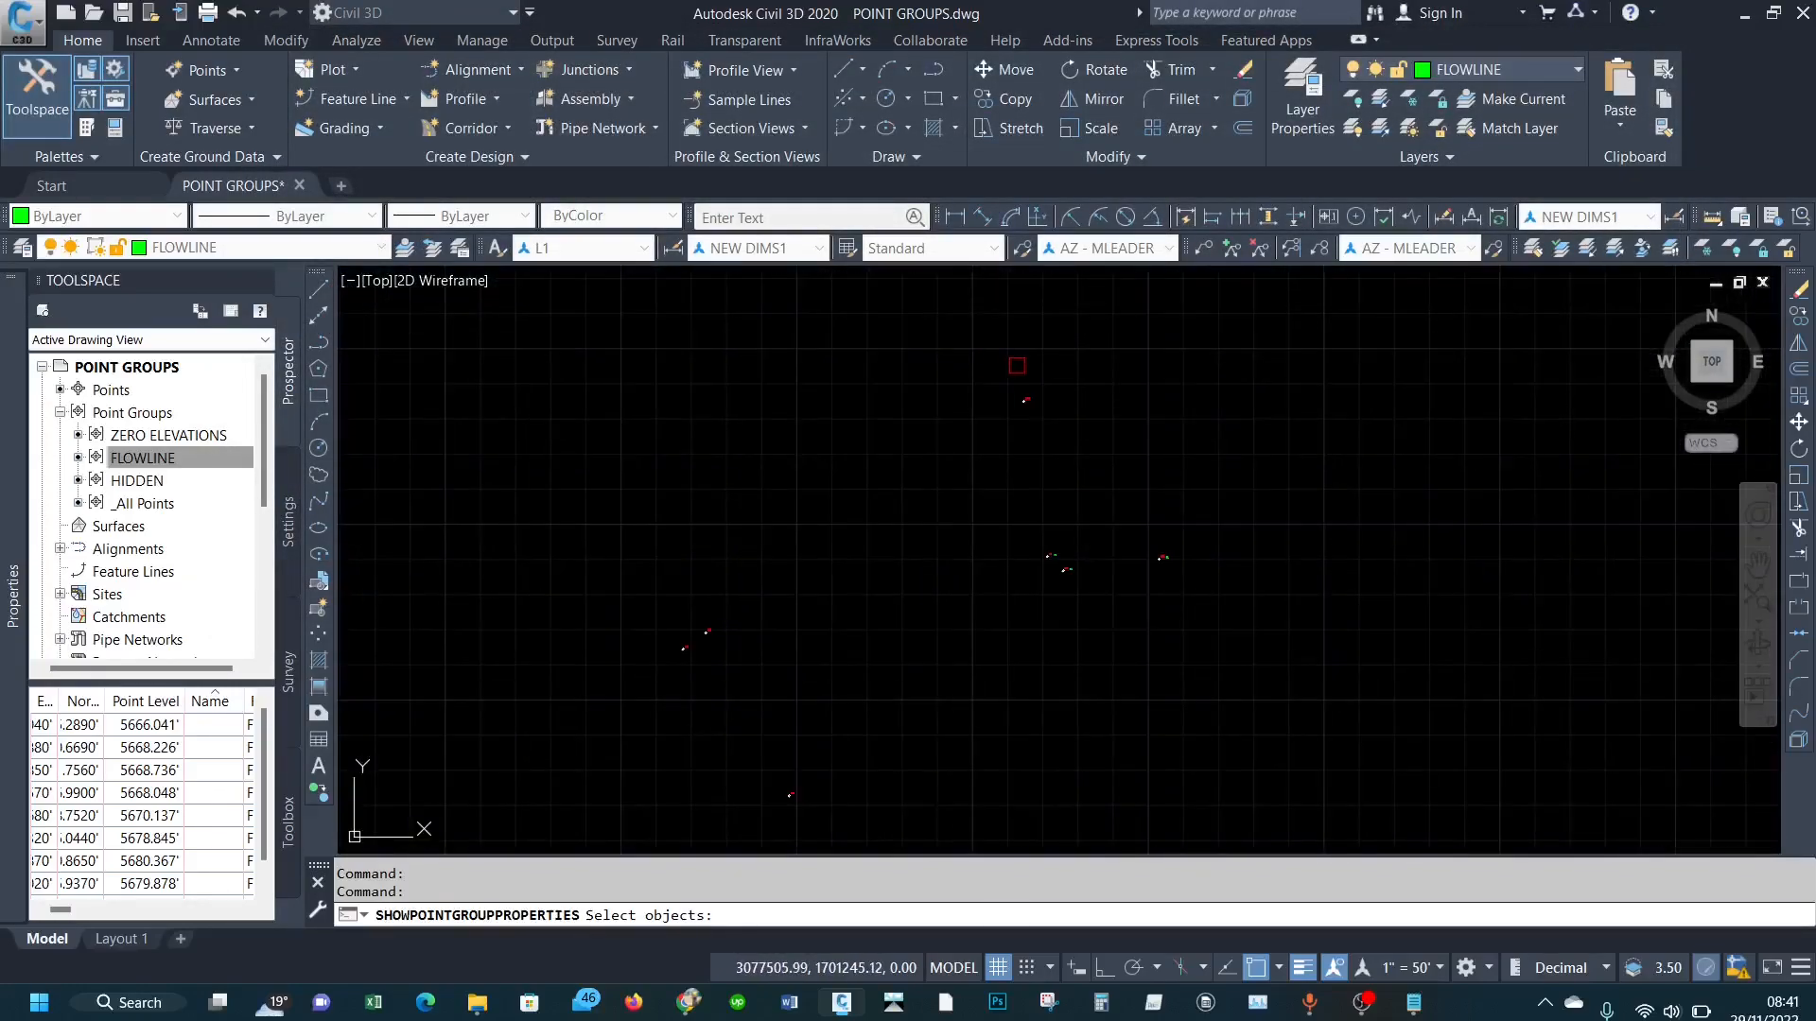
scroll(898, 371, down, 3)
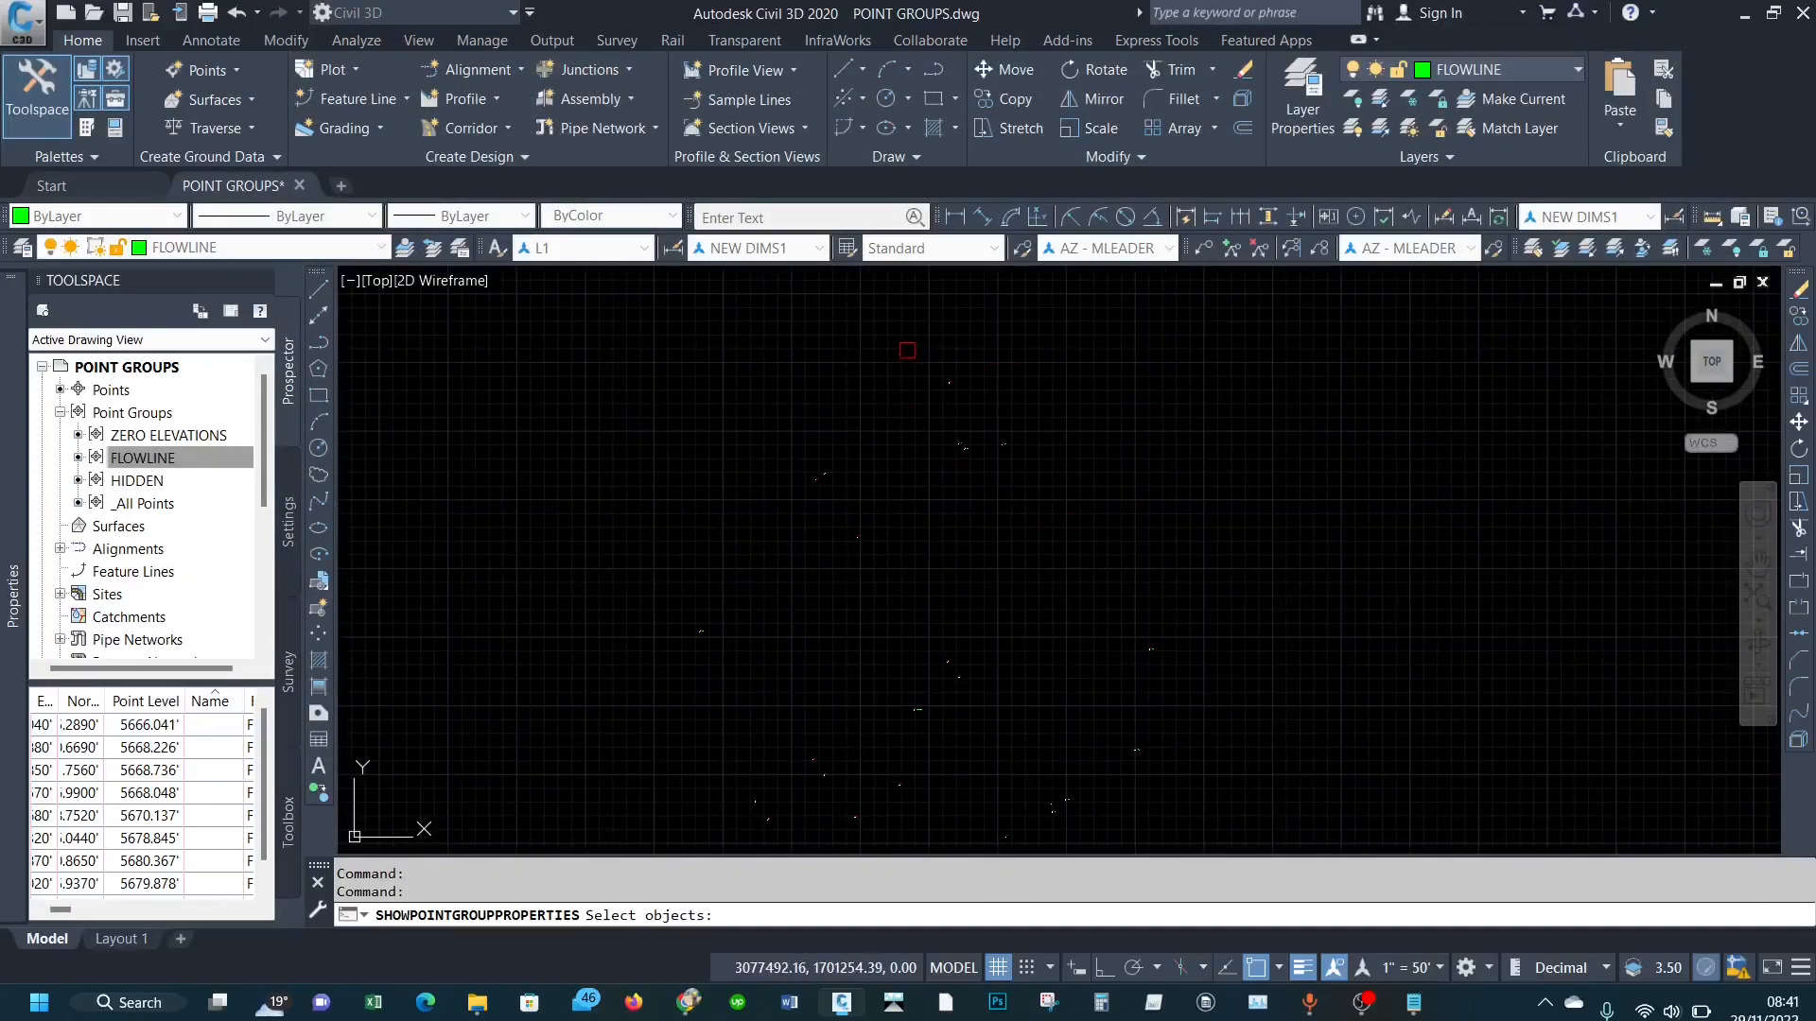
click(899, 338)
click(830, 331)
scroll(823, 473, up, 4)
scroll(974, 450, down, 5)
key(Escape)
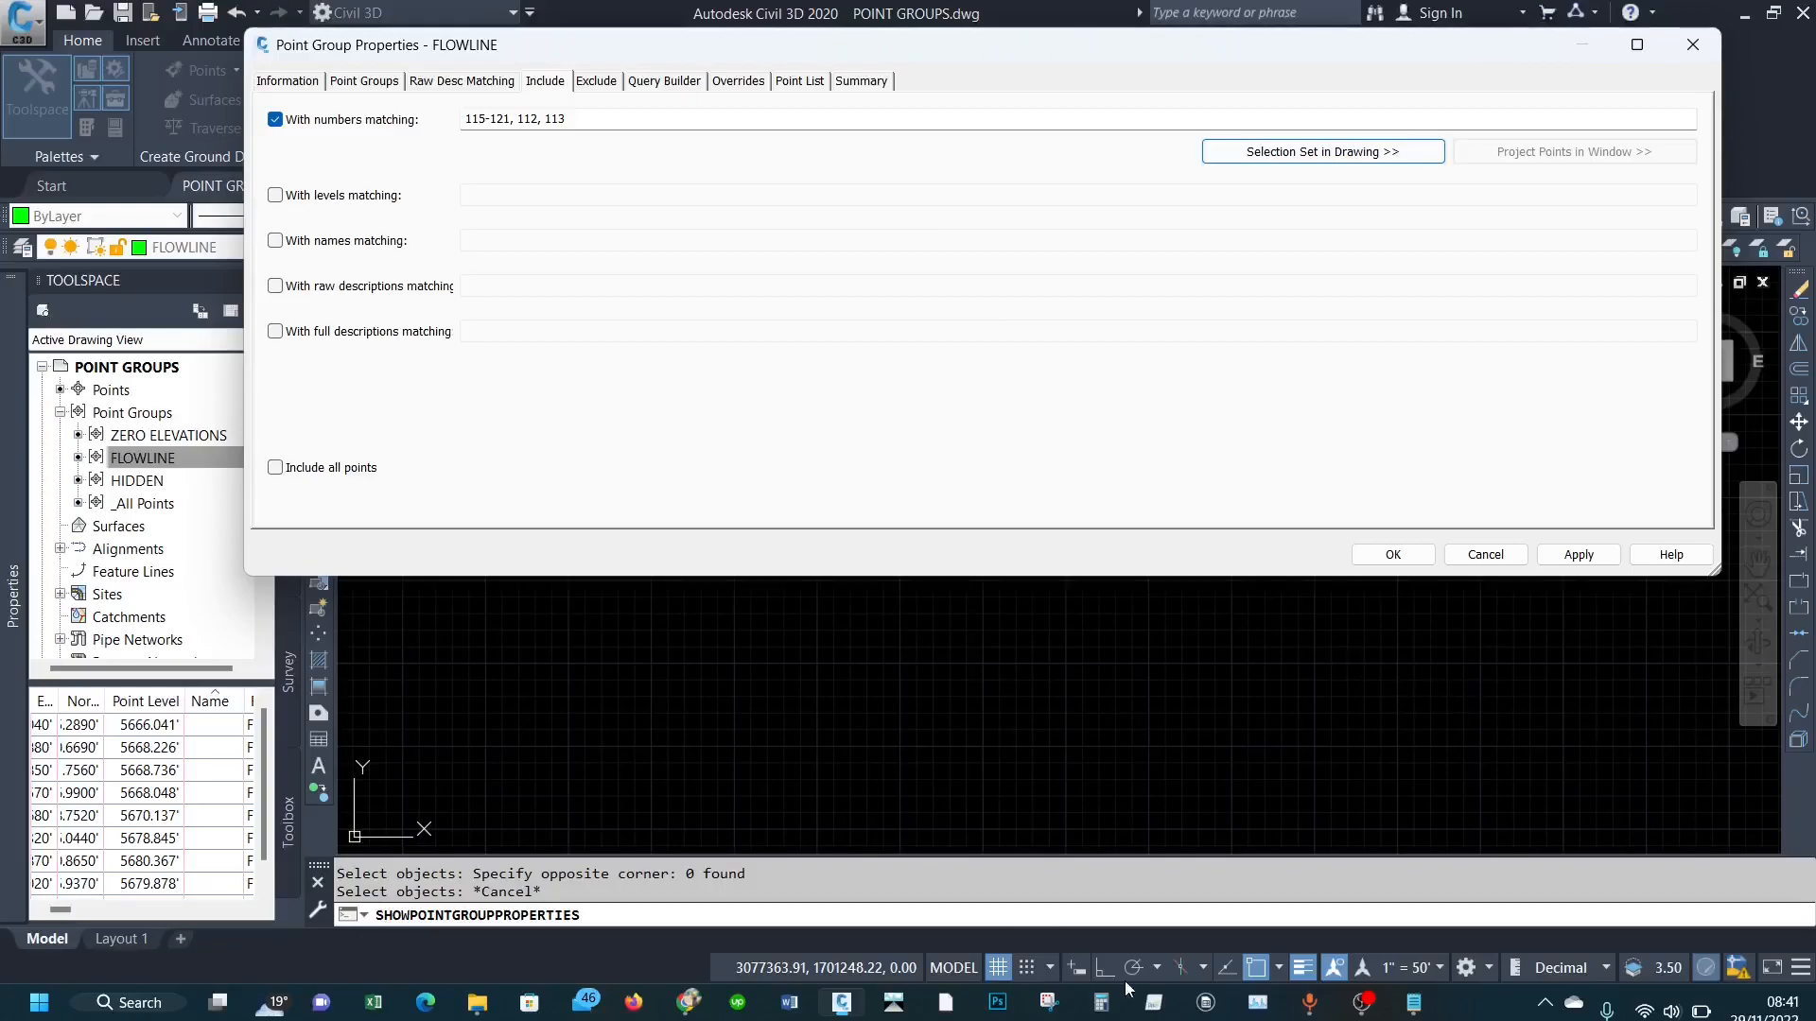
click(1393, 555)
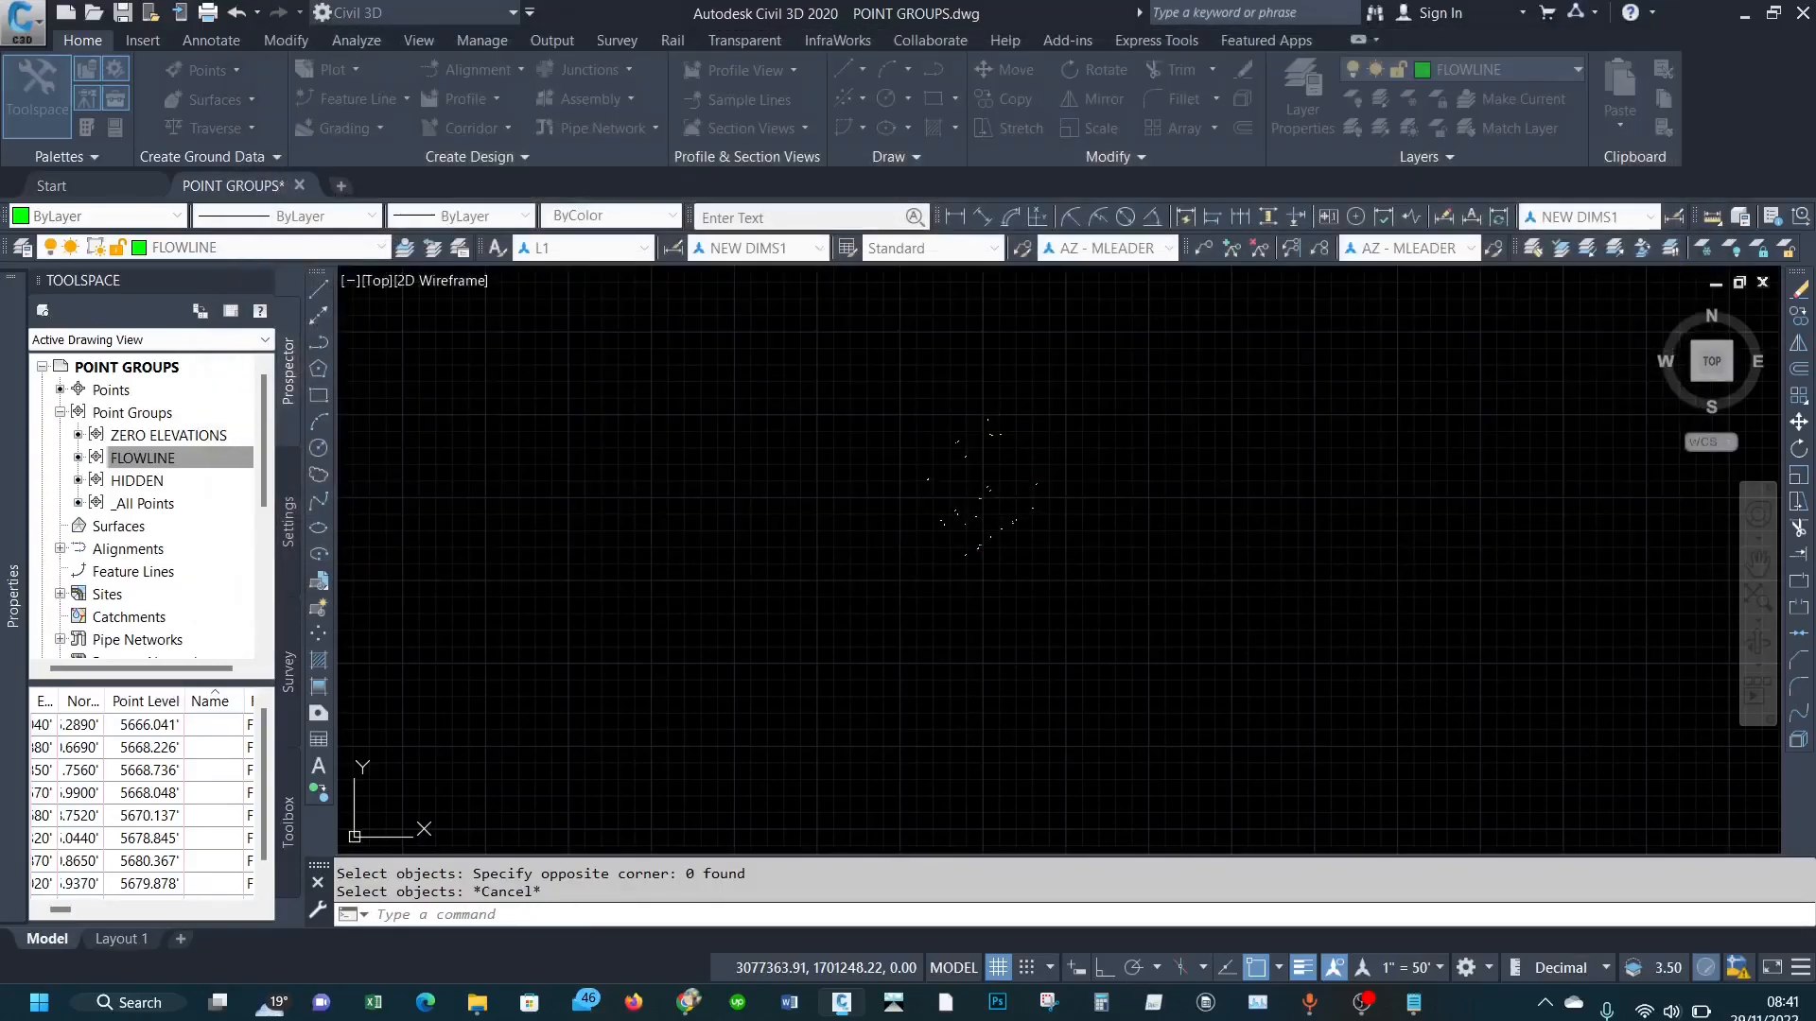
Step: Look through the points listed for the HIDDEN, FLOWLINE and ZERO ELEVATIONS groups
click(171, 441)
click(157, 481)
click(156, 458)
click(148, 436)
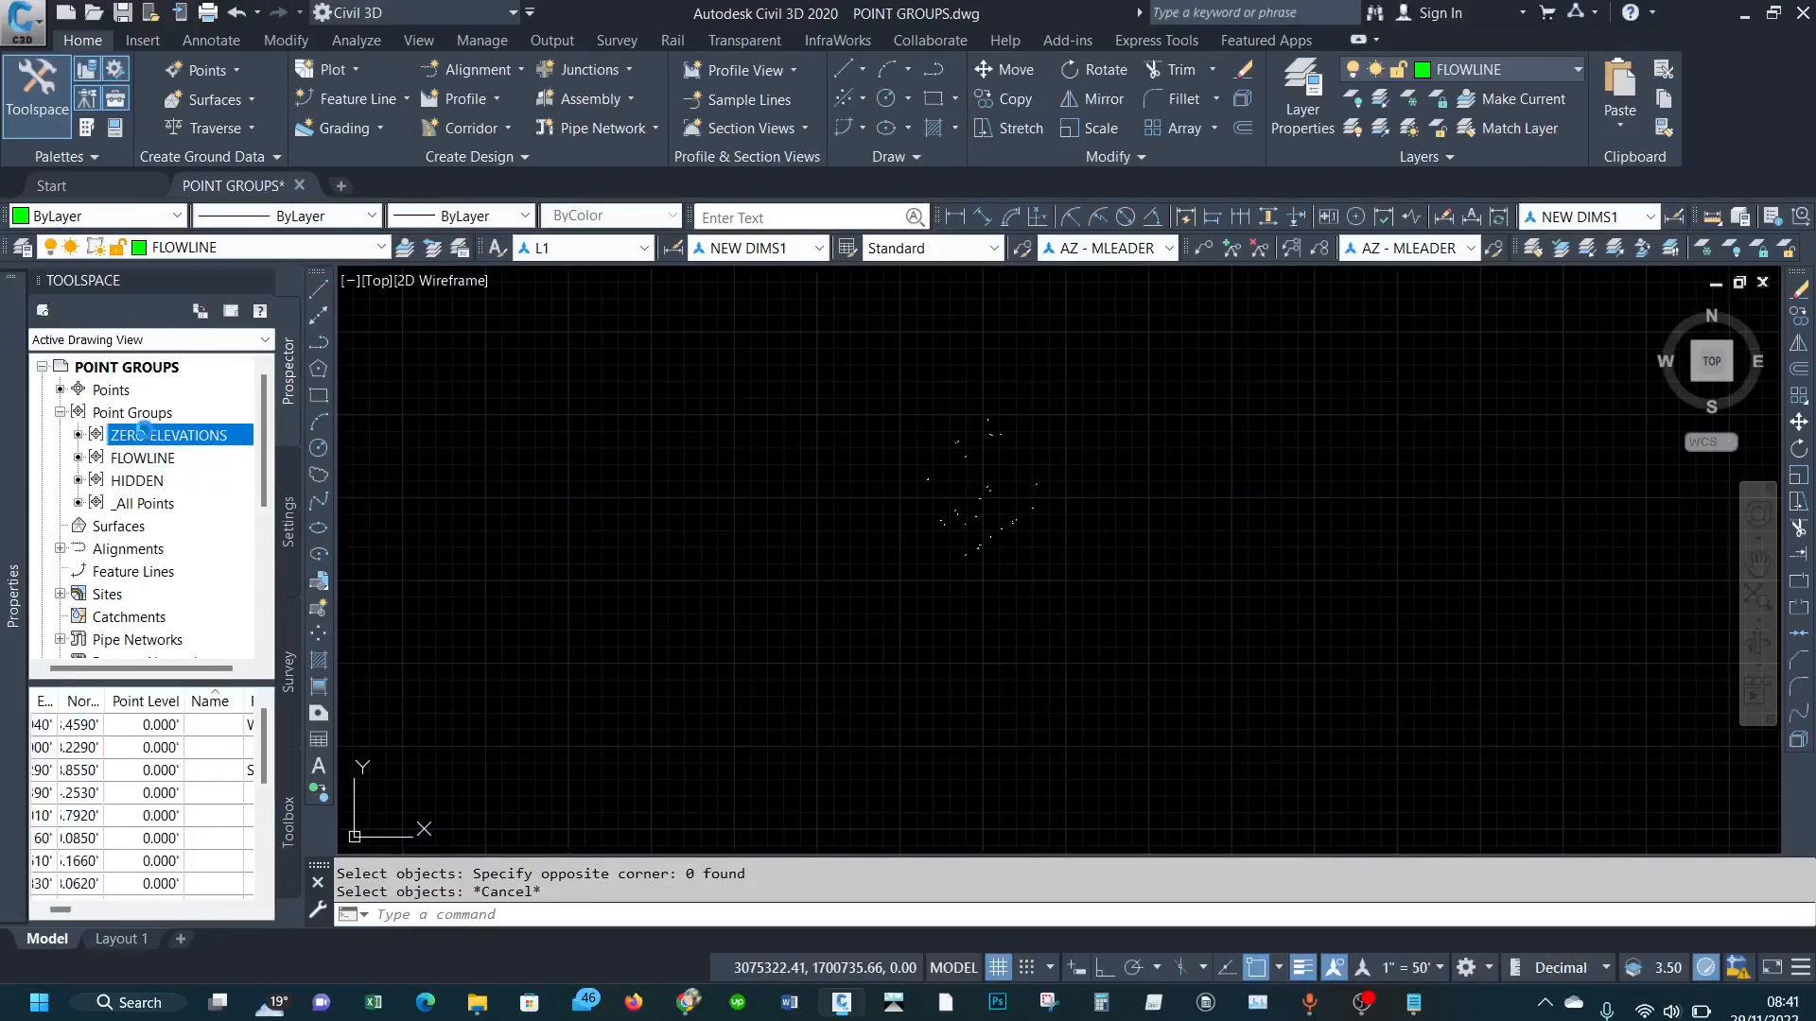
right_click(136, 417)
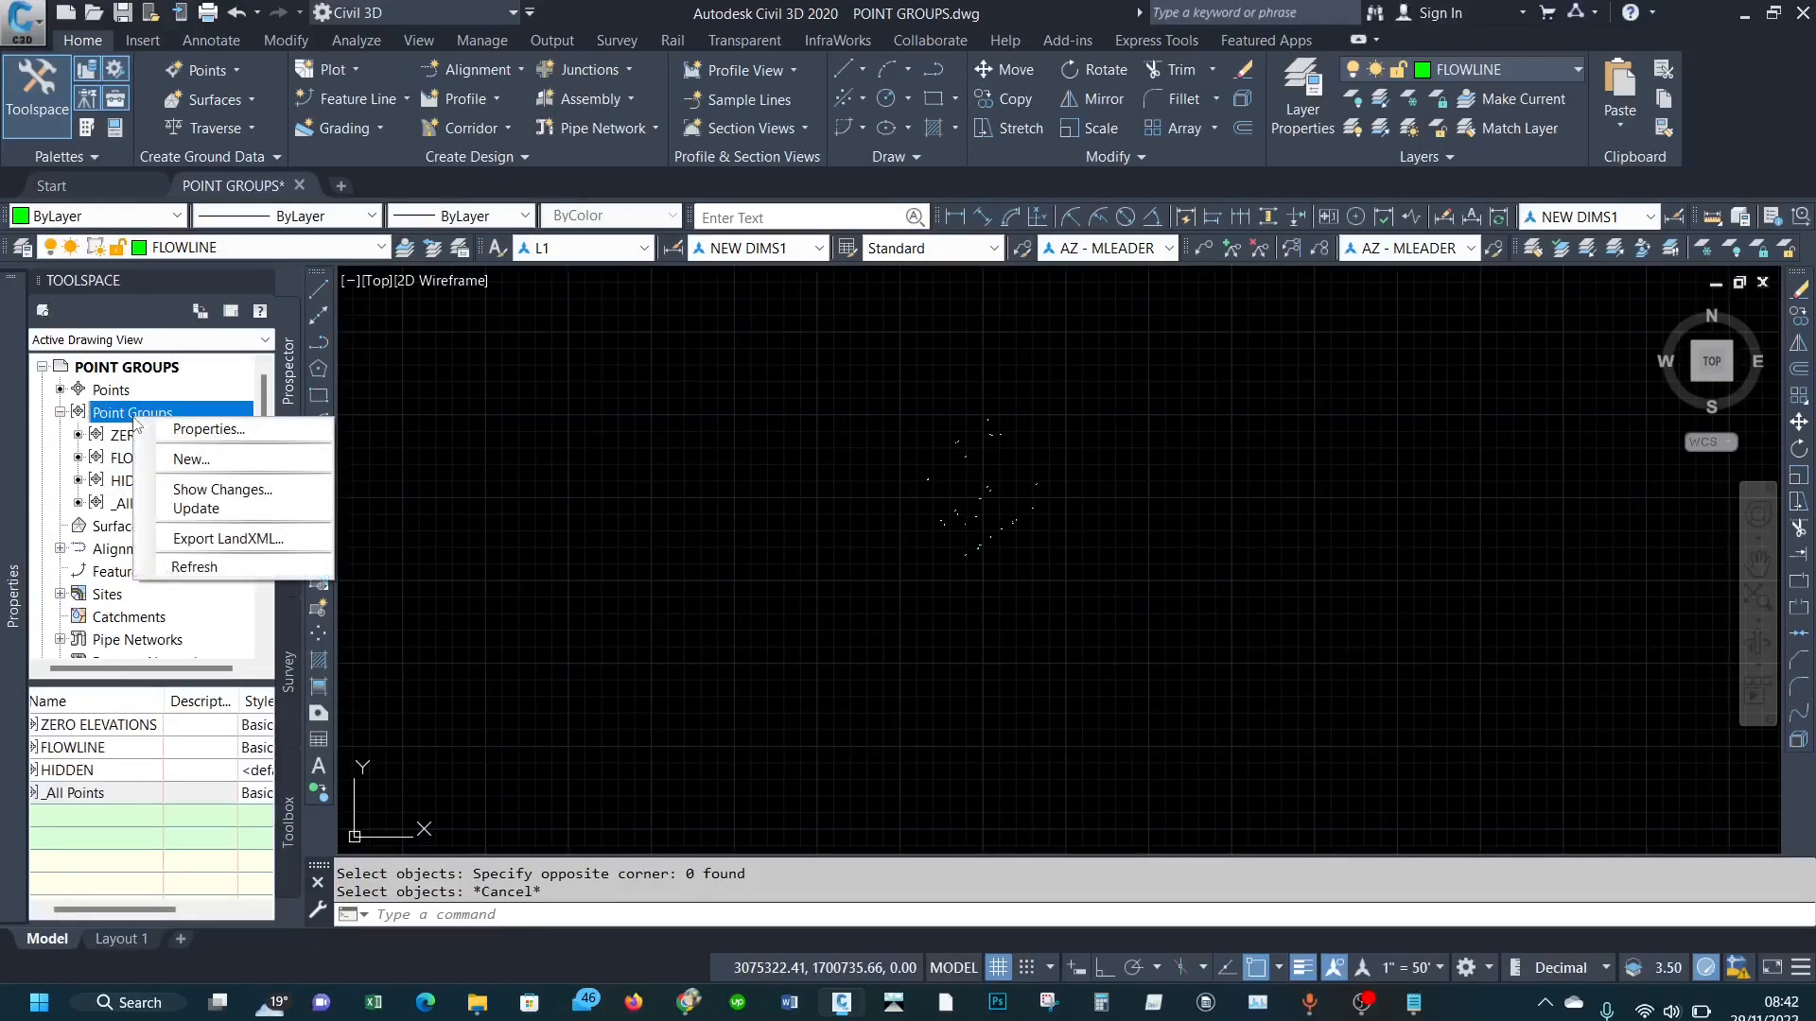
click(192, 459)
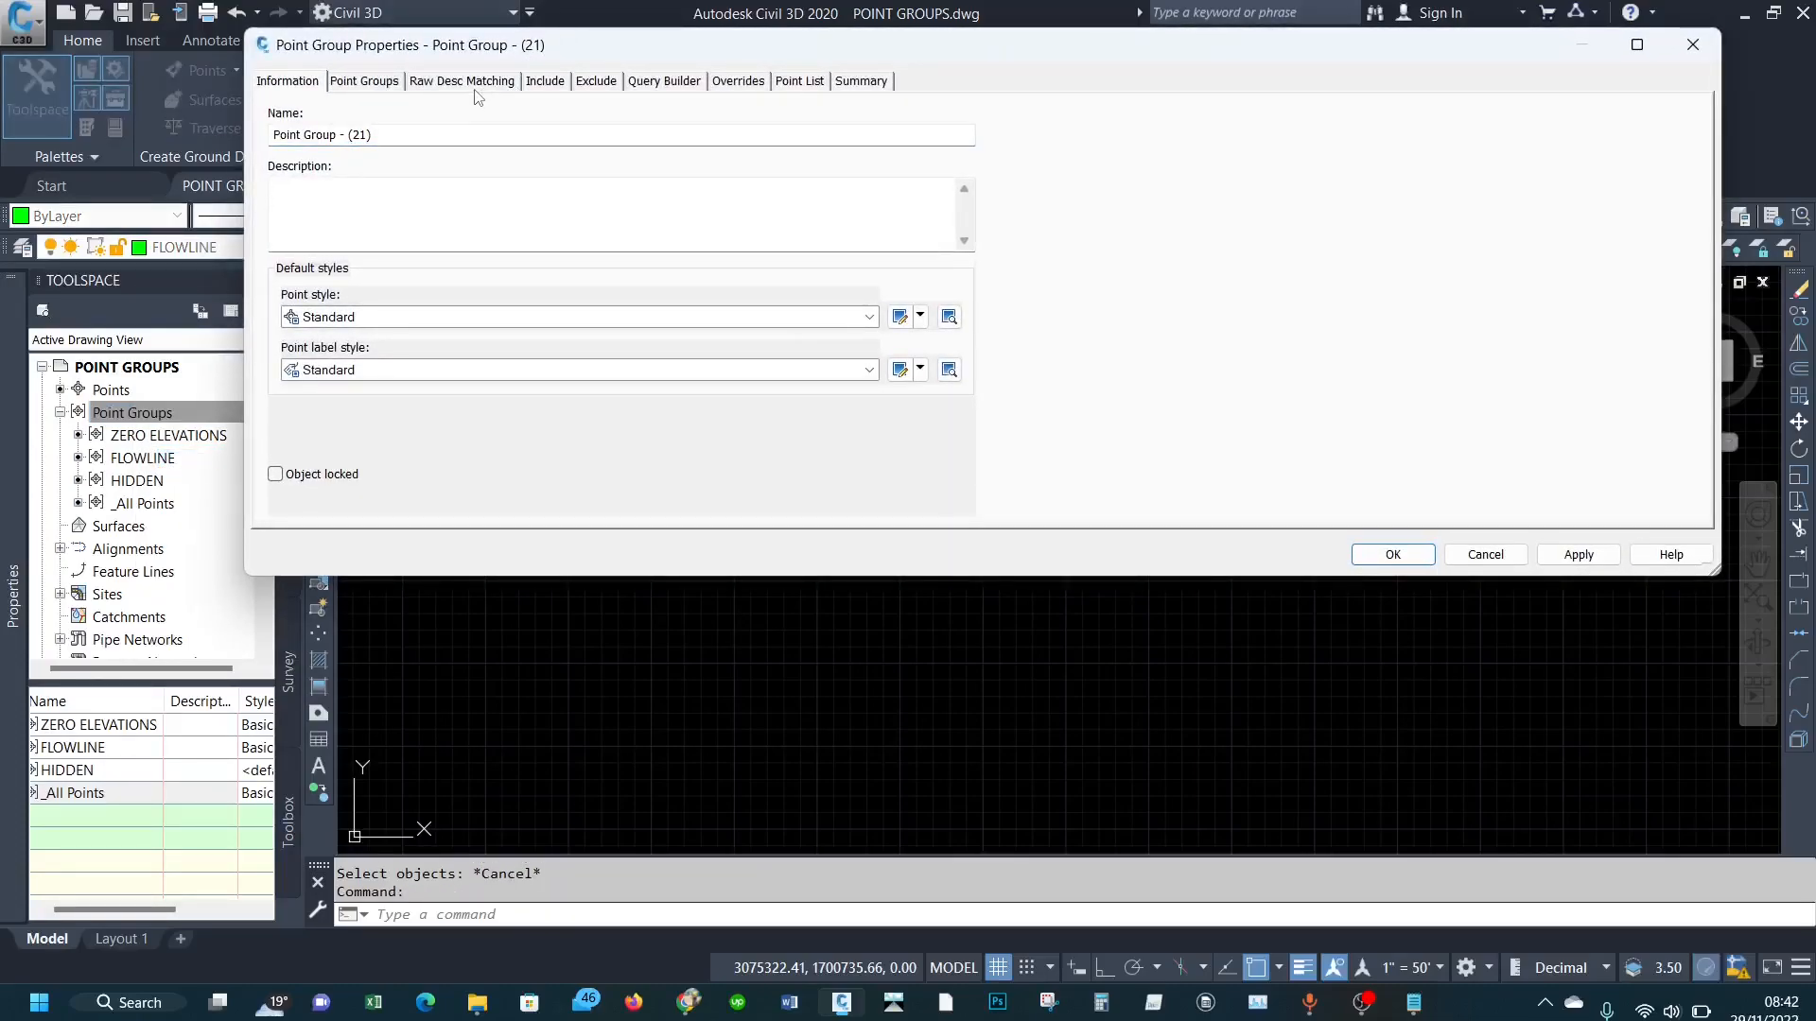
click(546, 82)
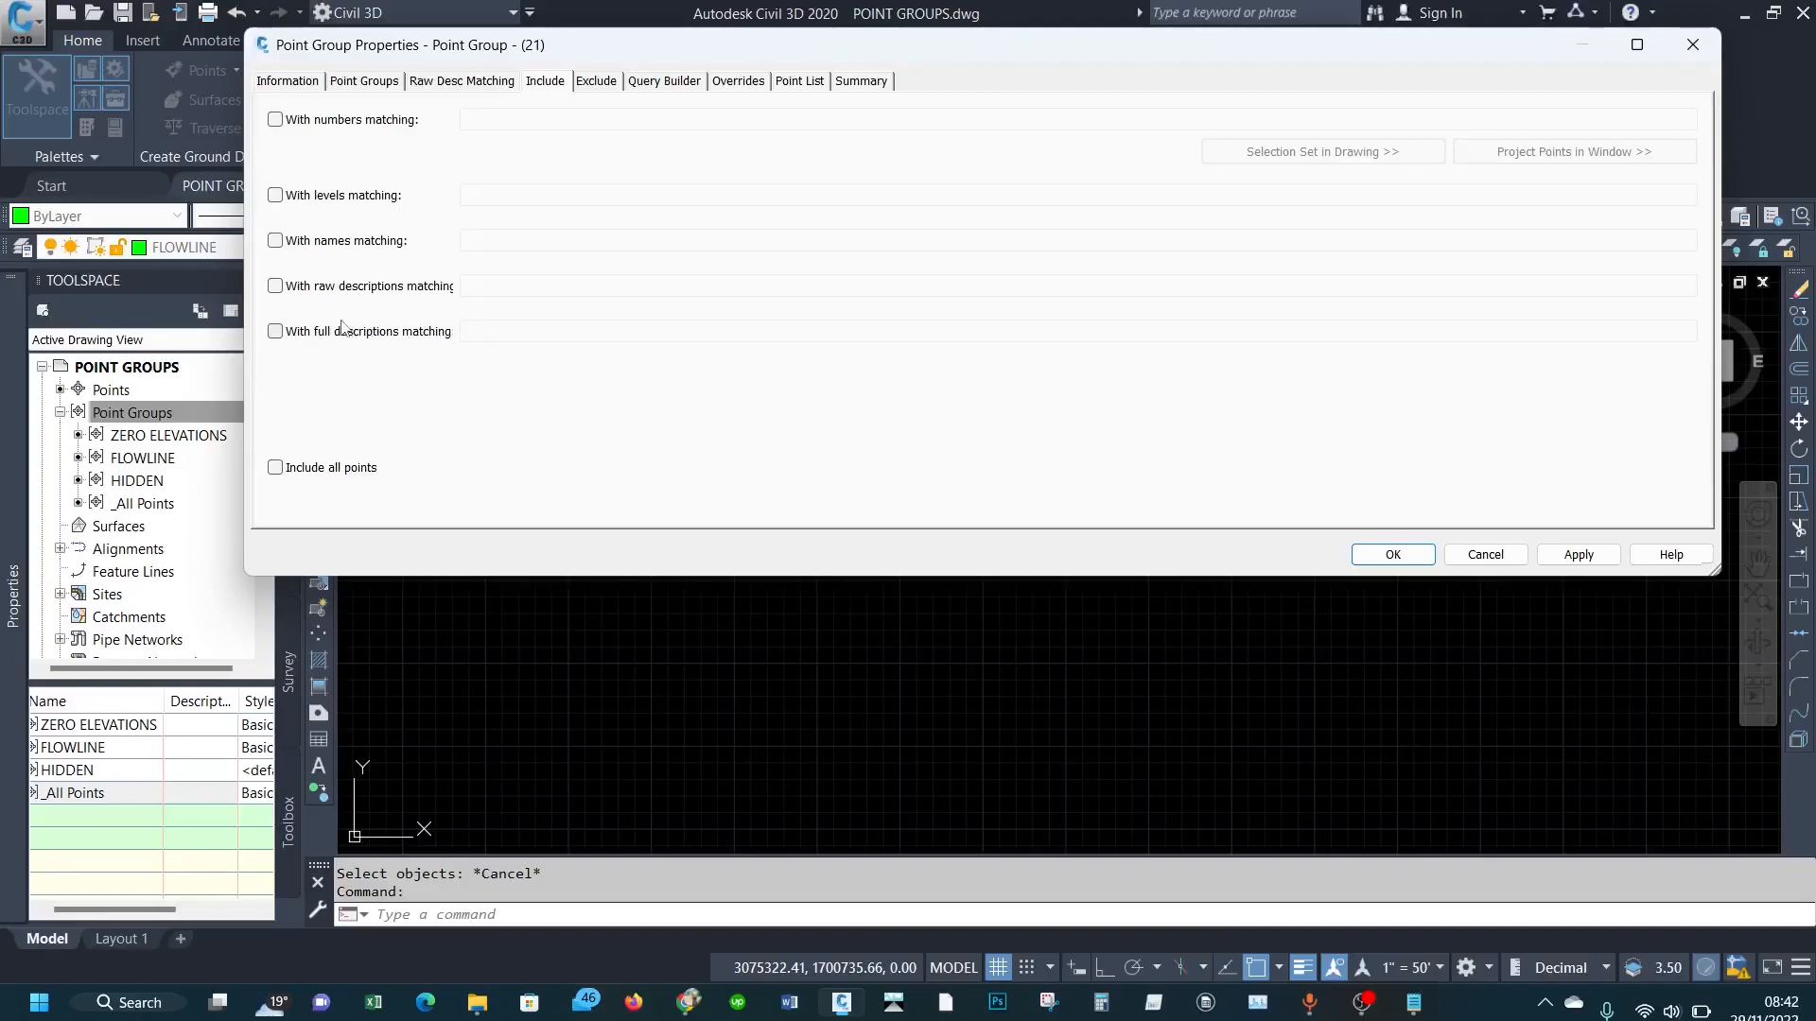
click(275, 332)
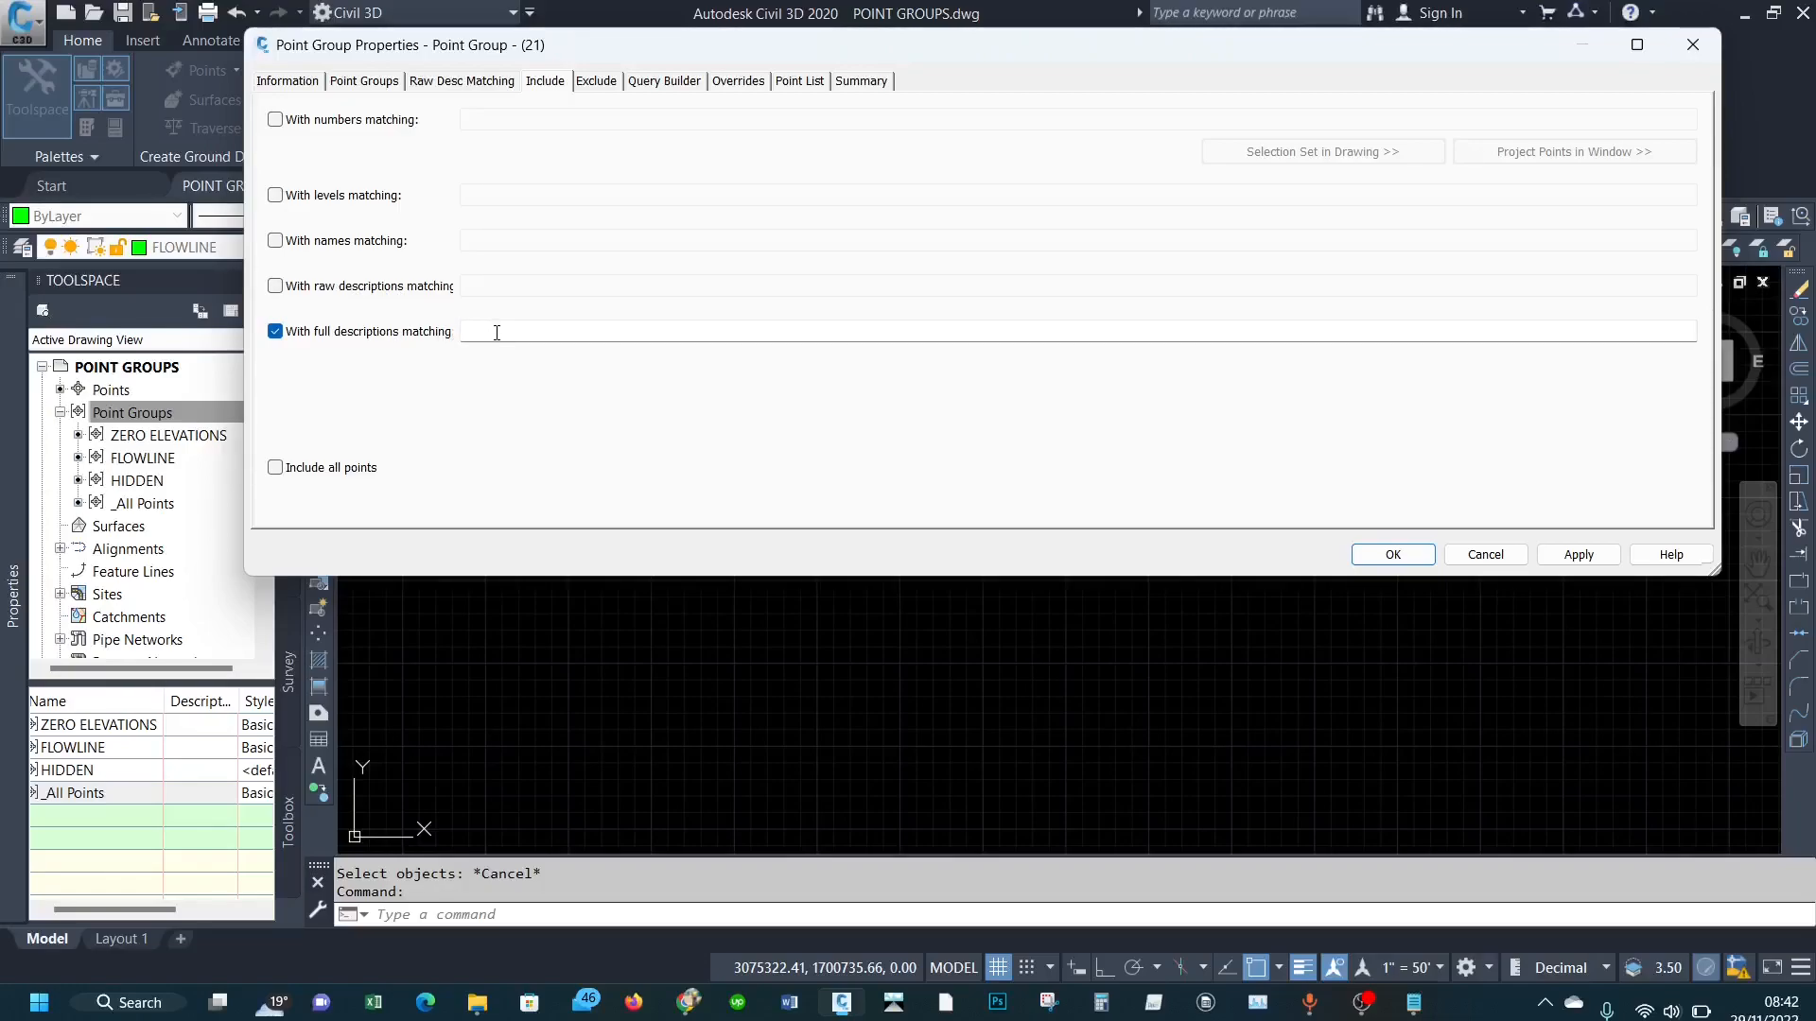
click(1692, 46)
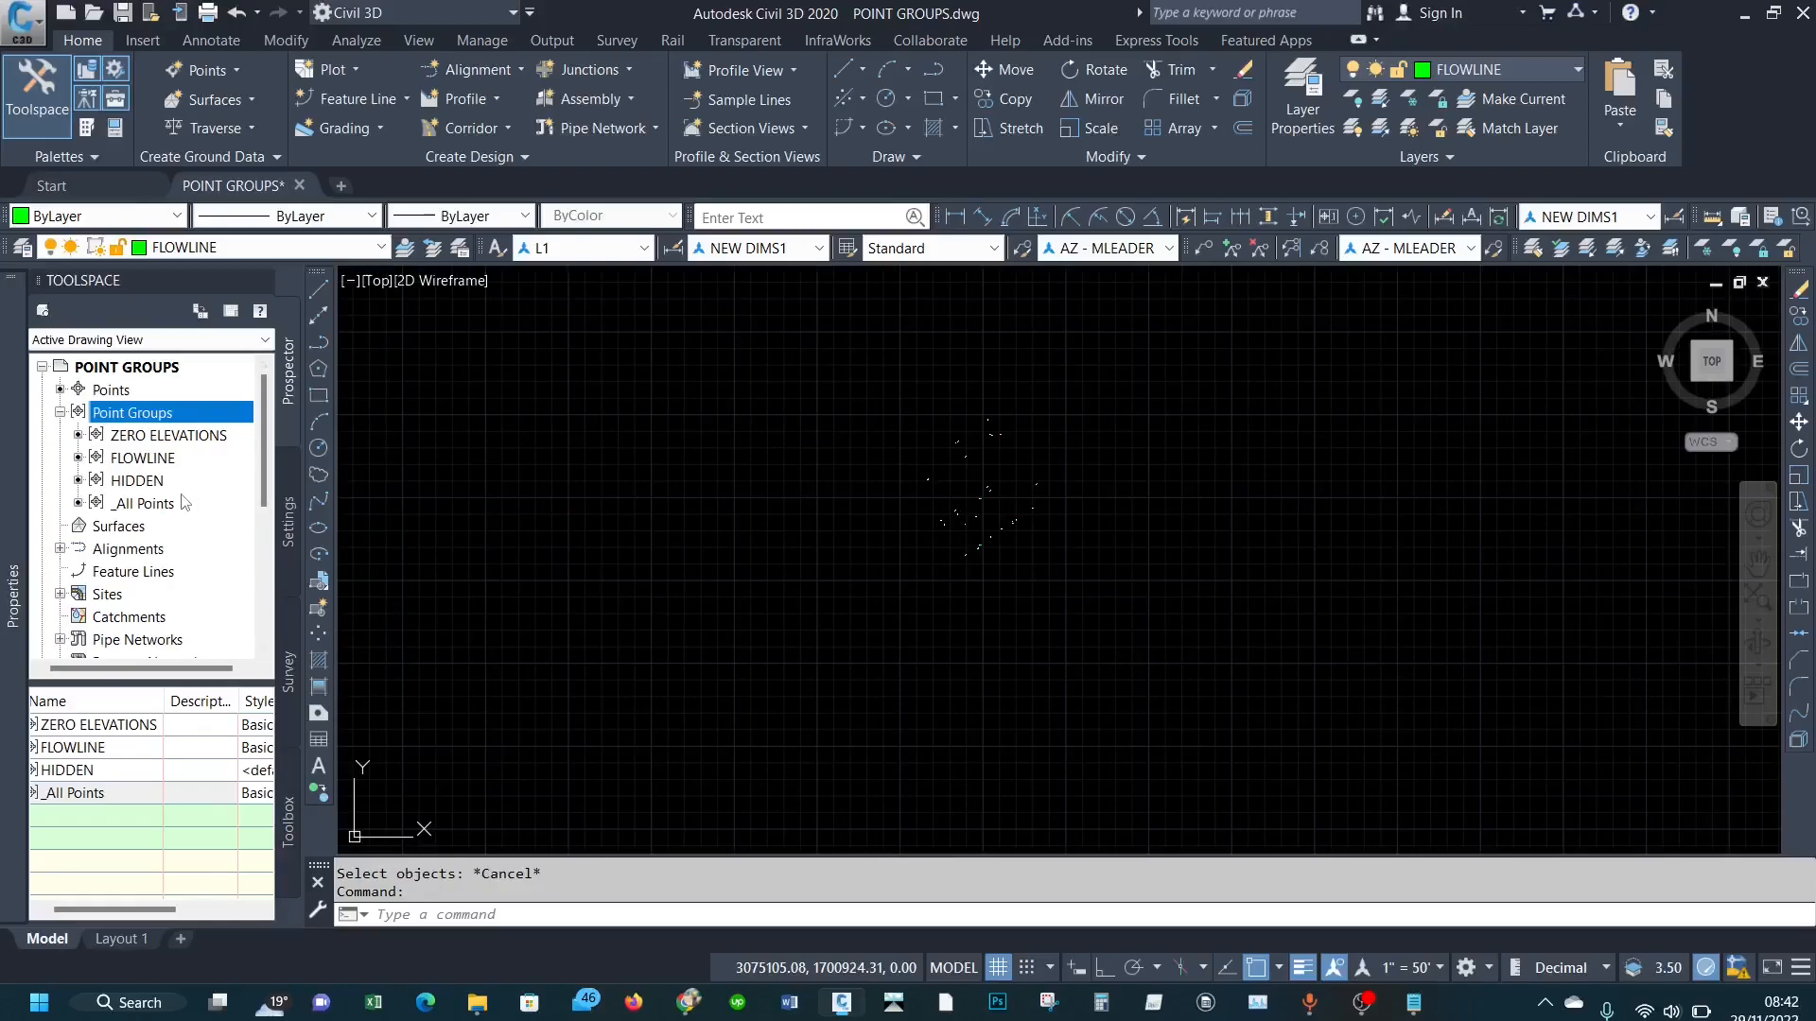
Step: Open the points of the _All Points group for editing and widen the Point Number and Name columns
click(142, 504)
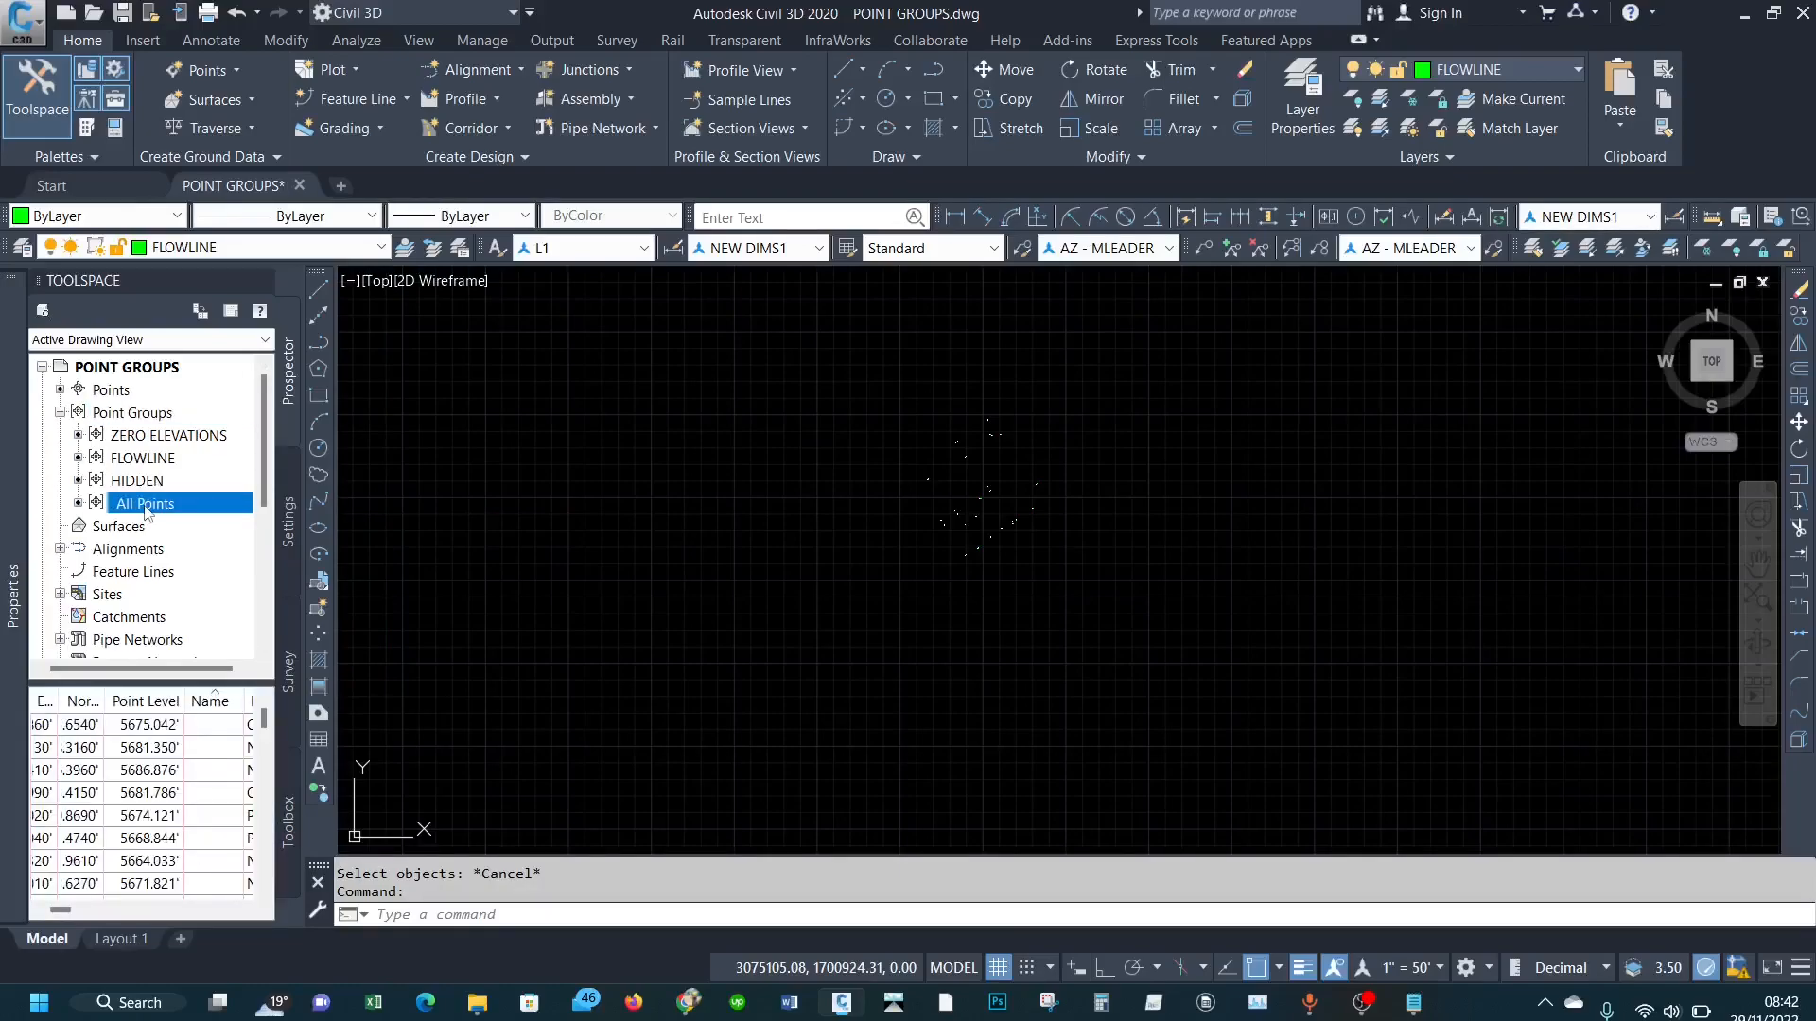
right_click(145, 506)
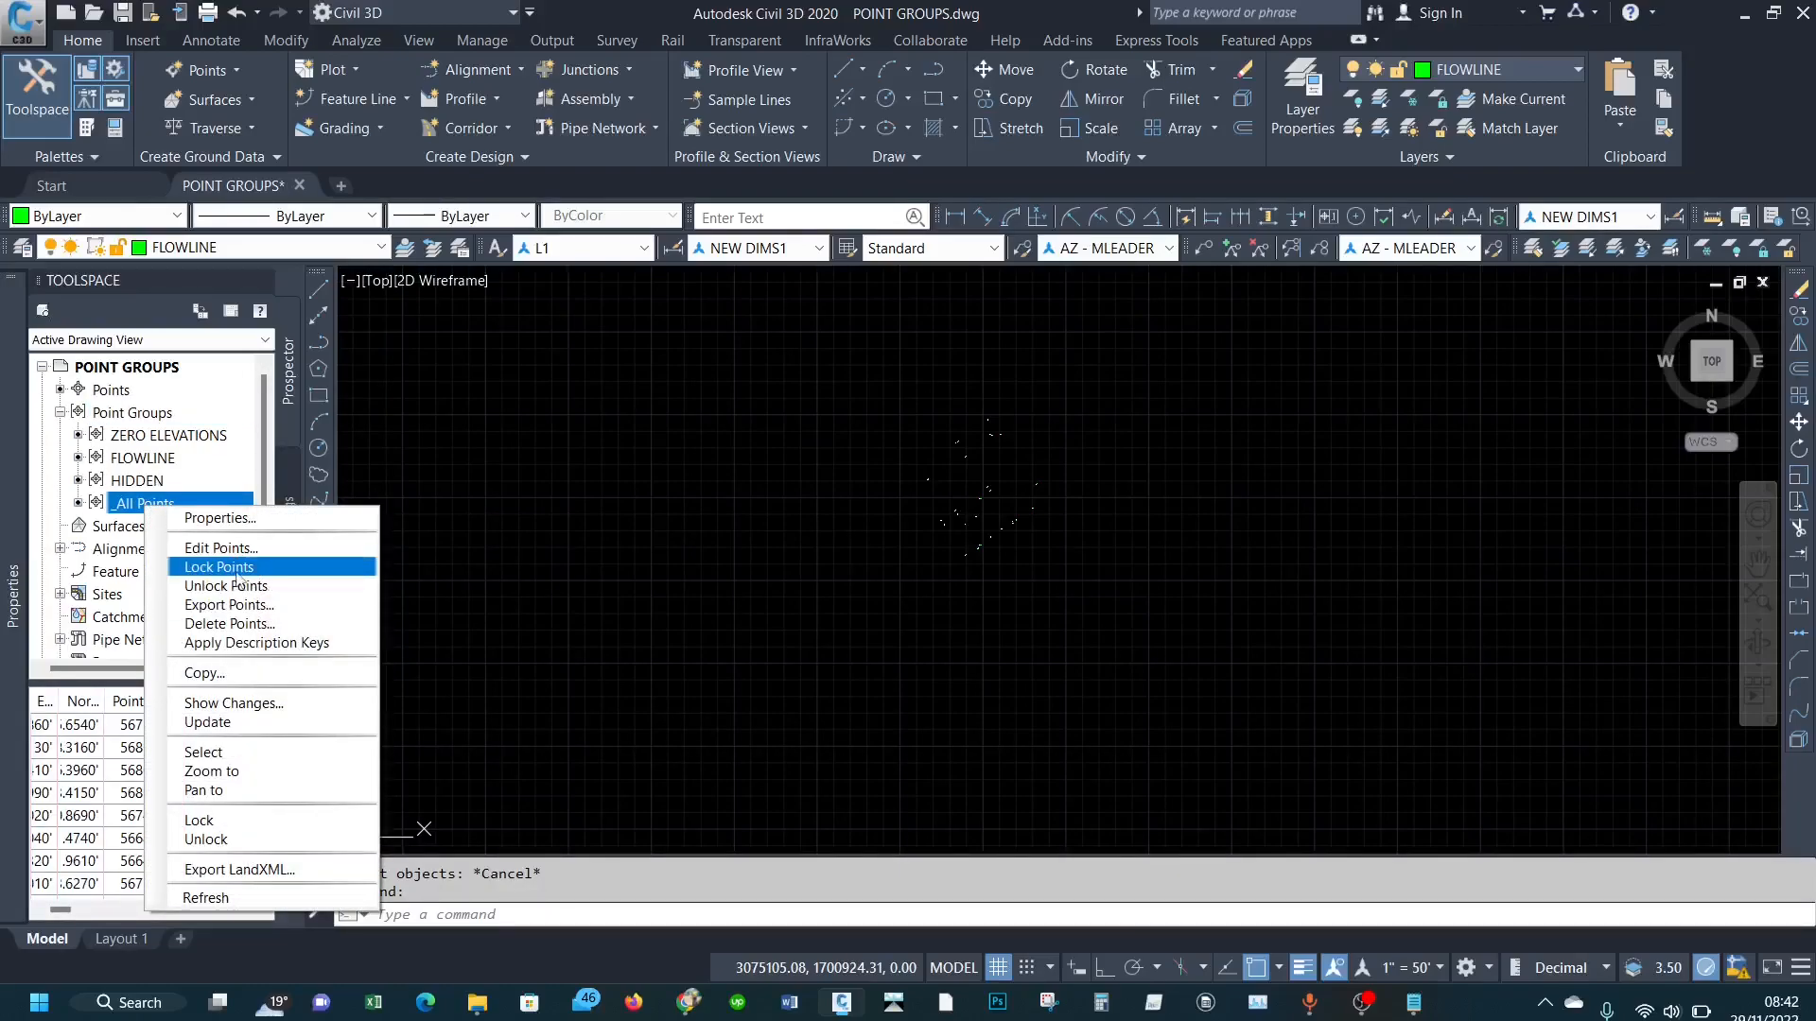
click(214, 554)
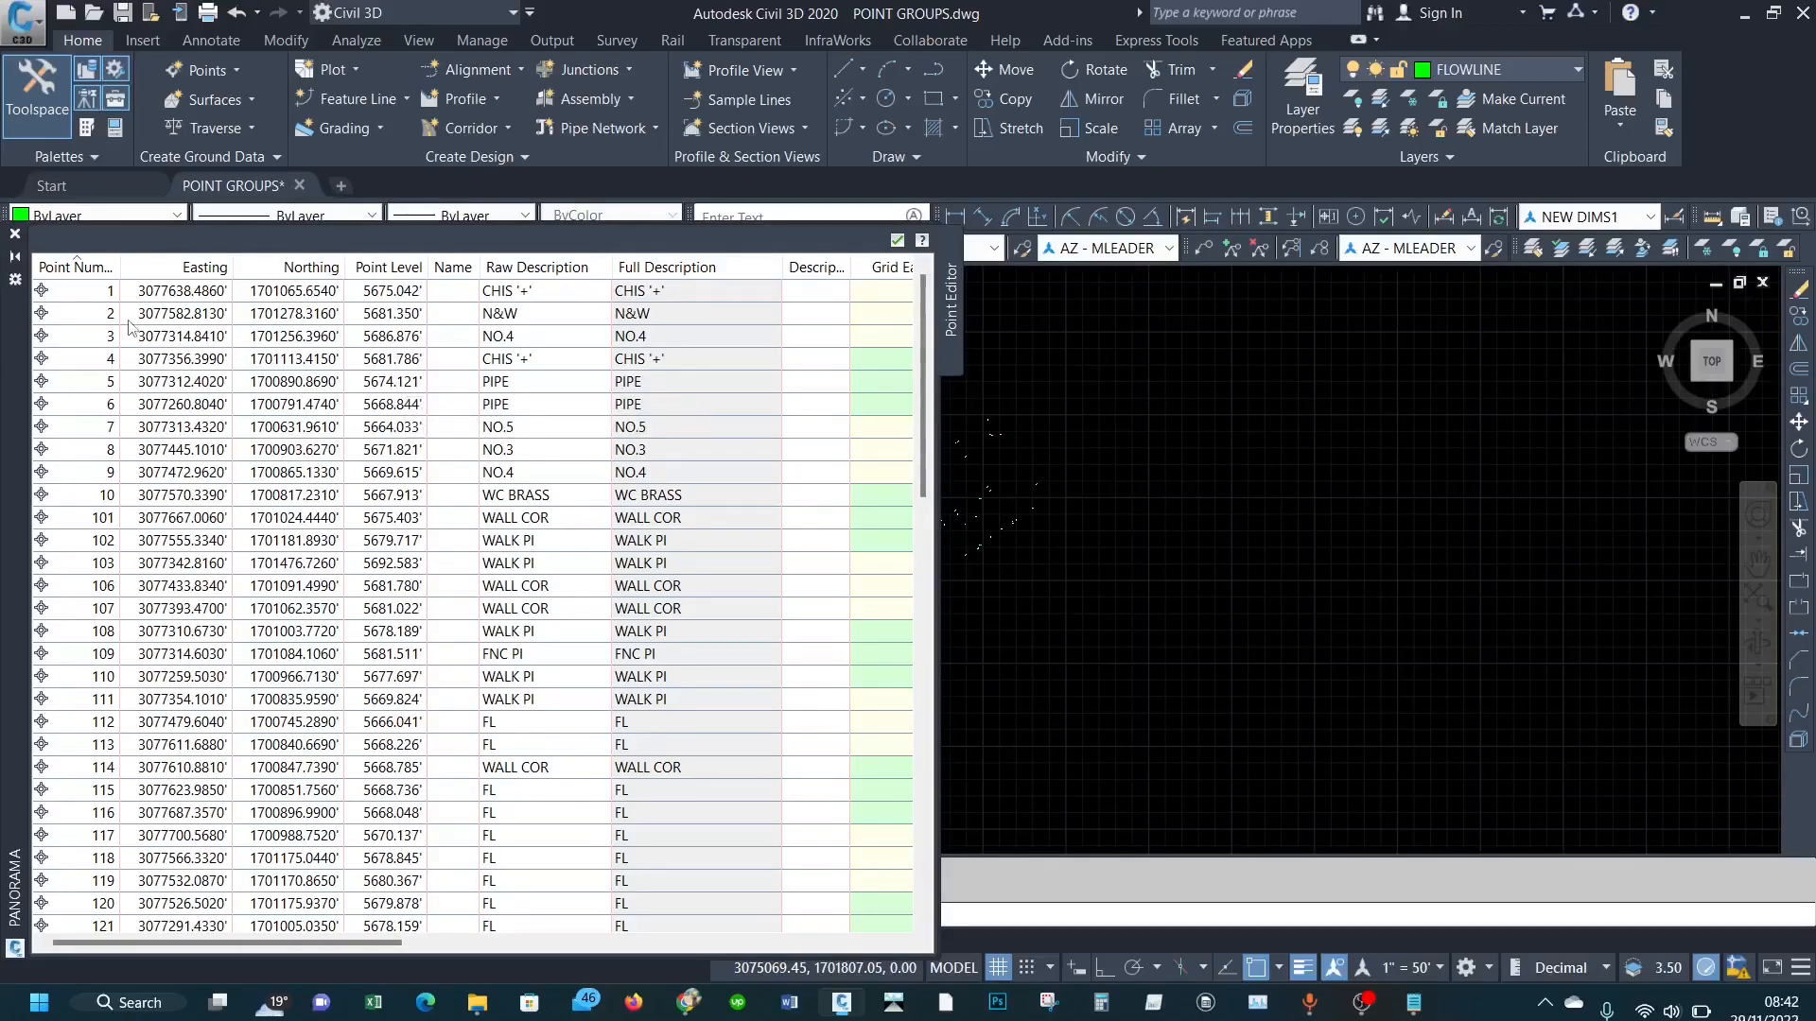
double_click(115, 259)
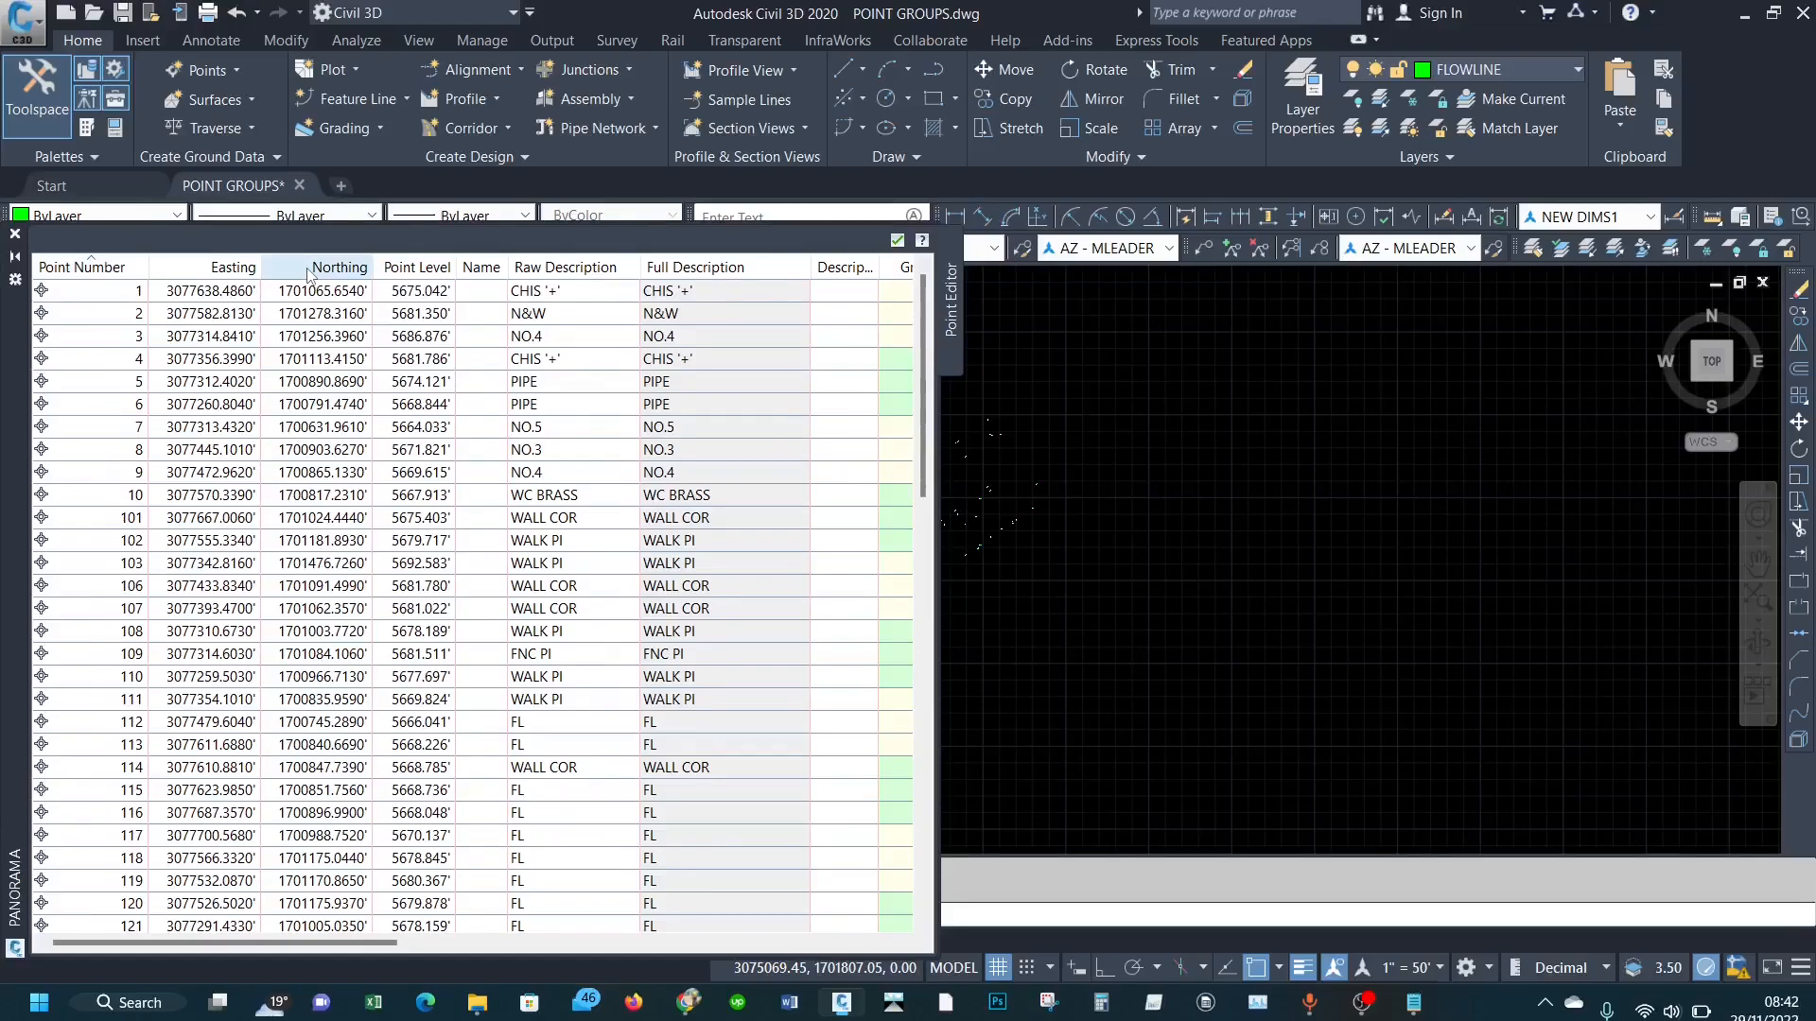
drag(507, 258, 534, 260)
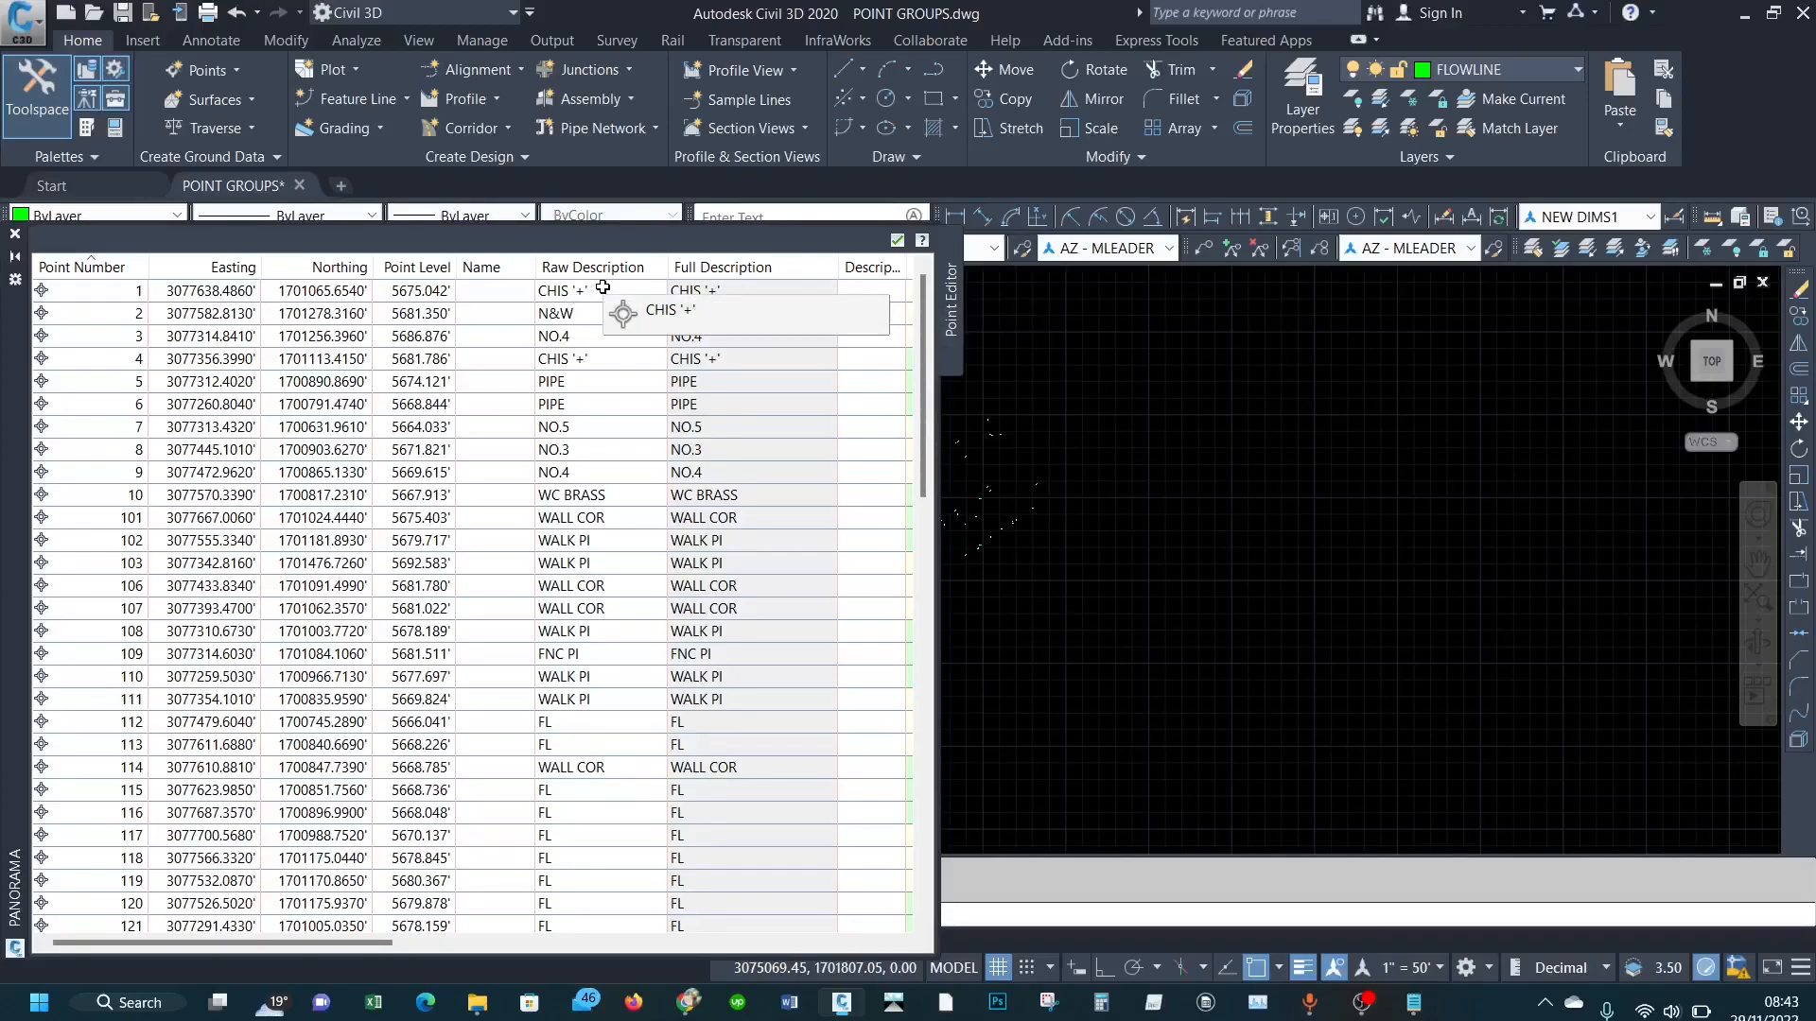
Step: Compare the raw and full descriptions of the points with the descriptions in Point Groups - Exercise 02 Data.csv in Notepad
scroll(615, 397, down, 14)
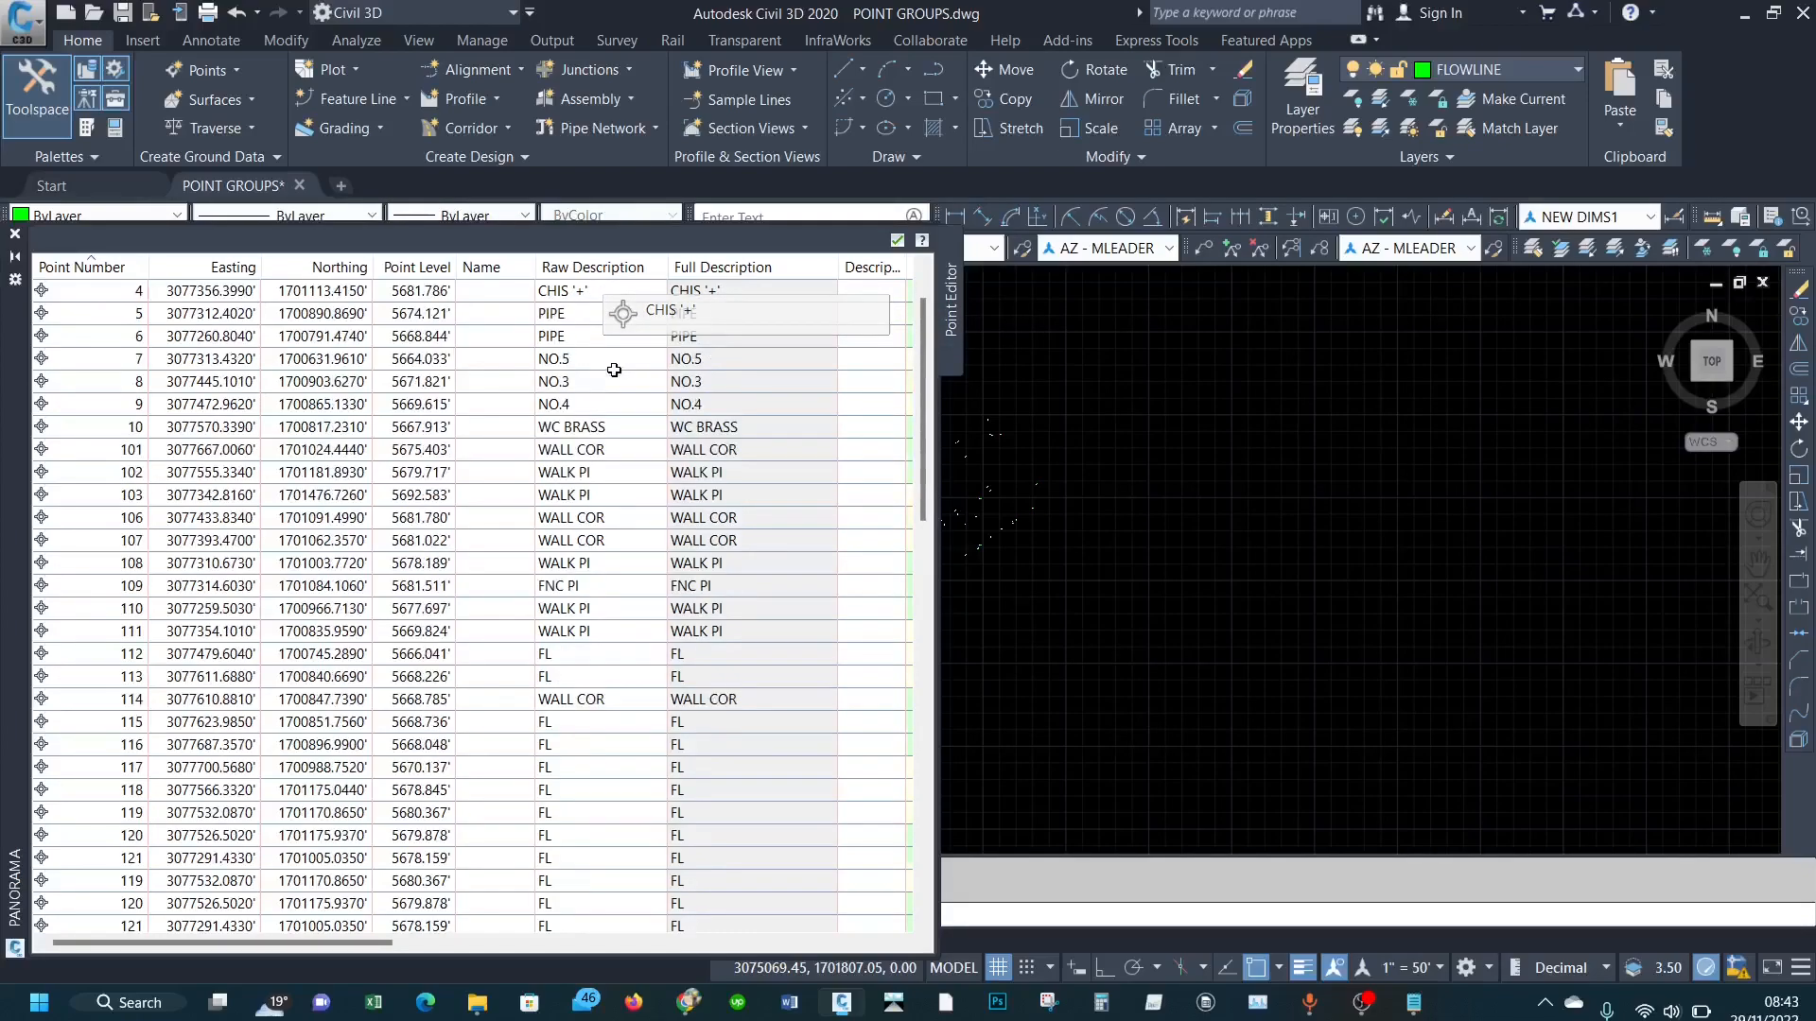
scroll(626, 429, down, 3)
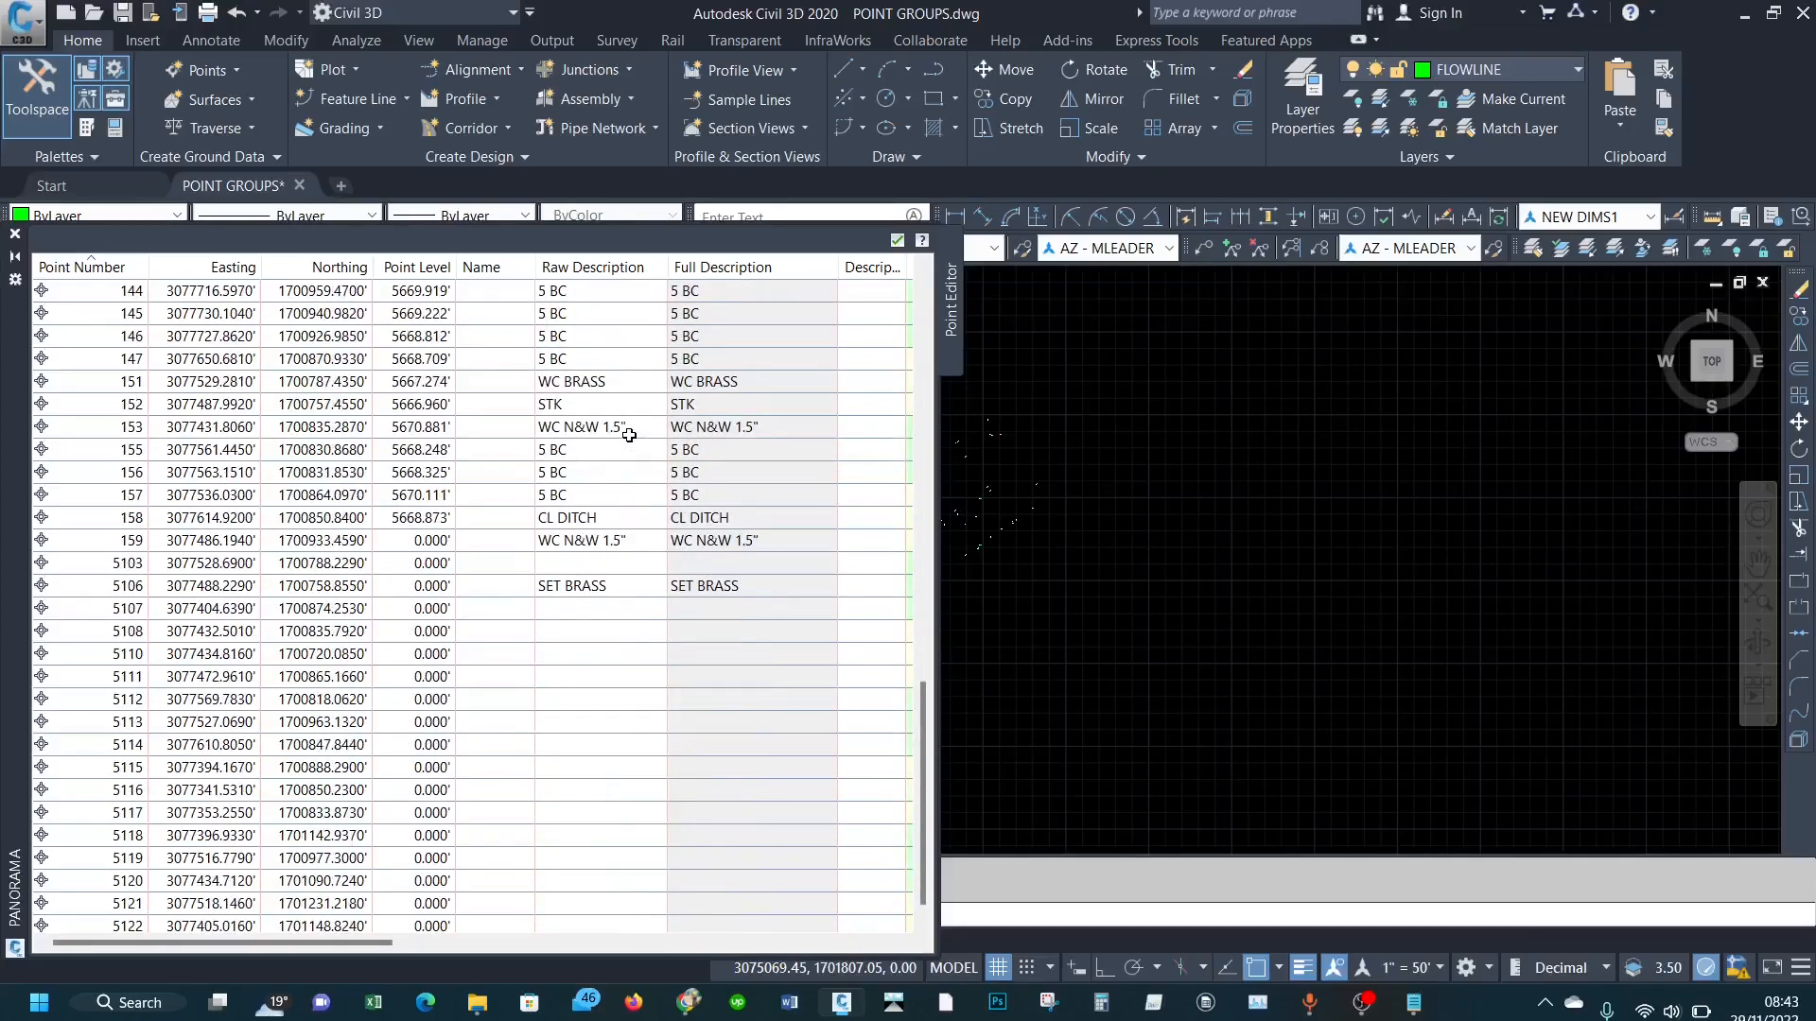
scroll(663, 632, up, 6)
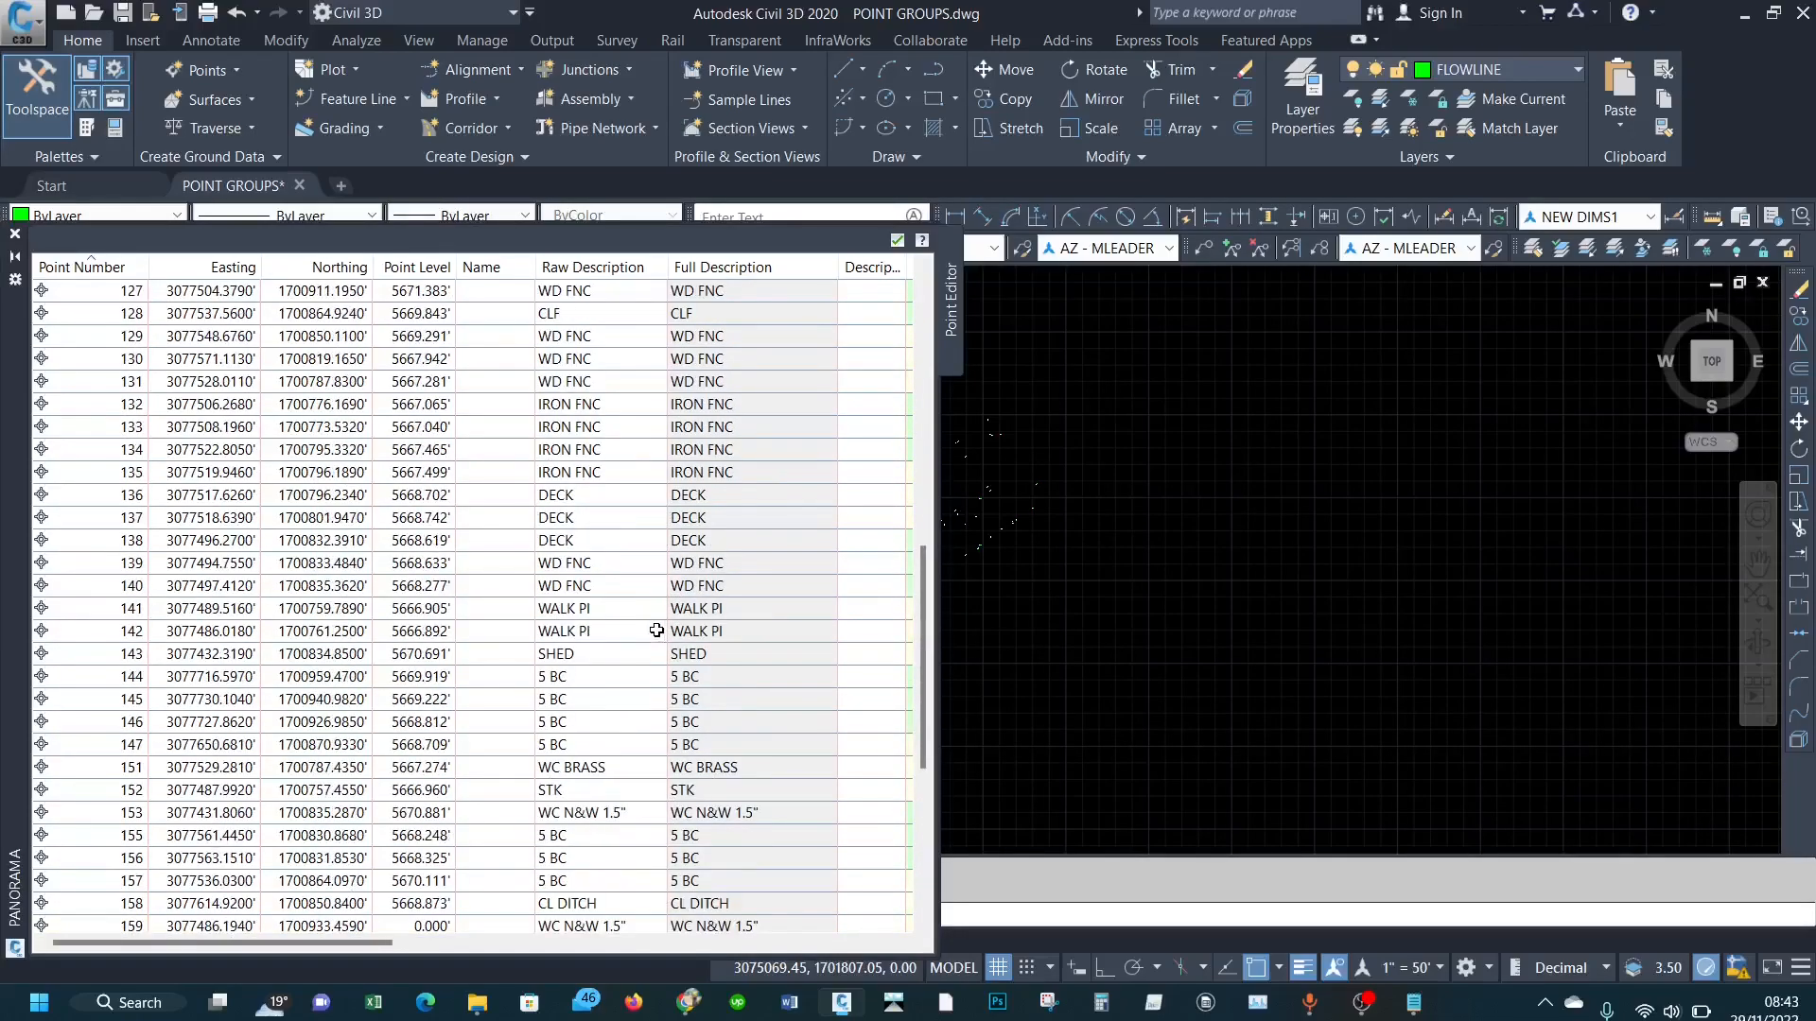
scroll(629, 520, up, 7)
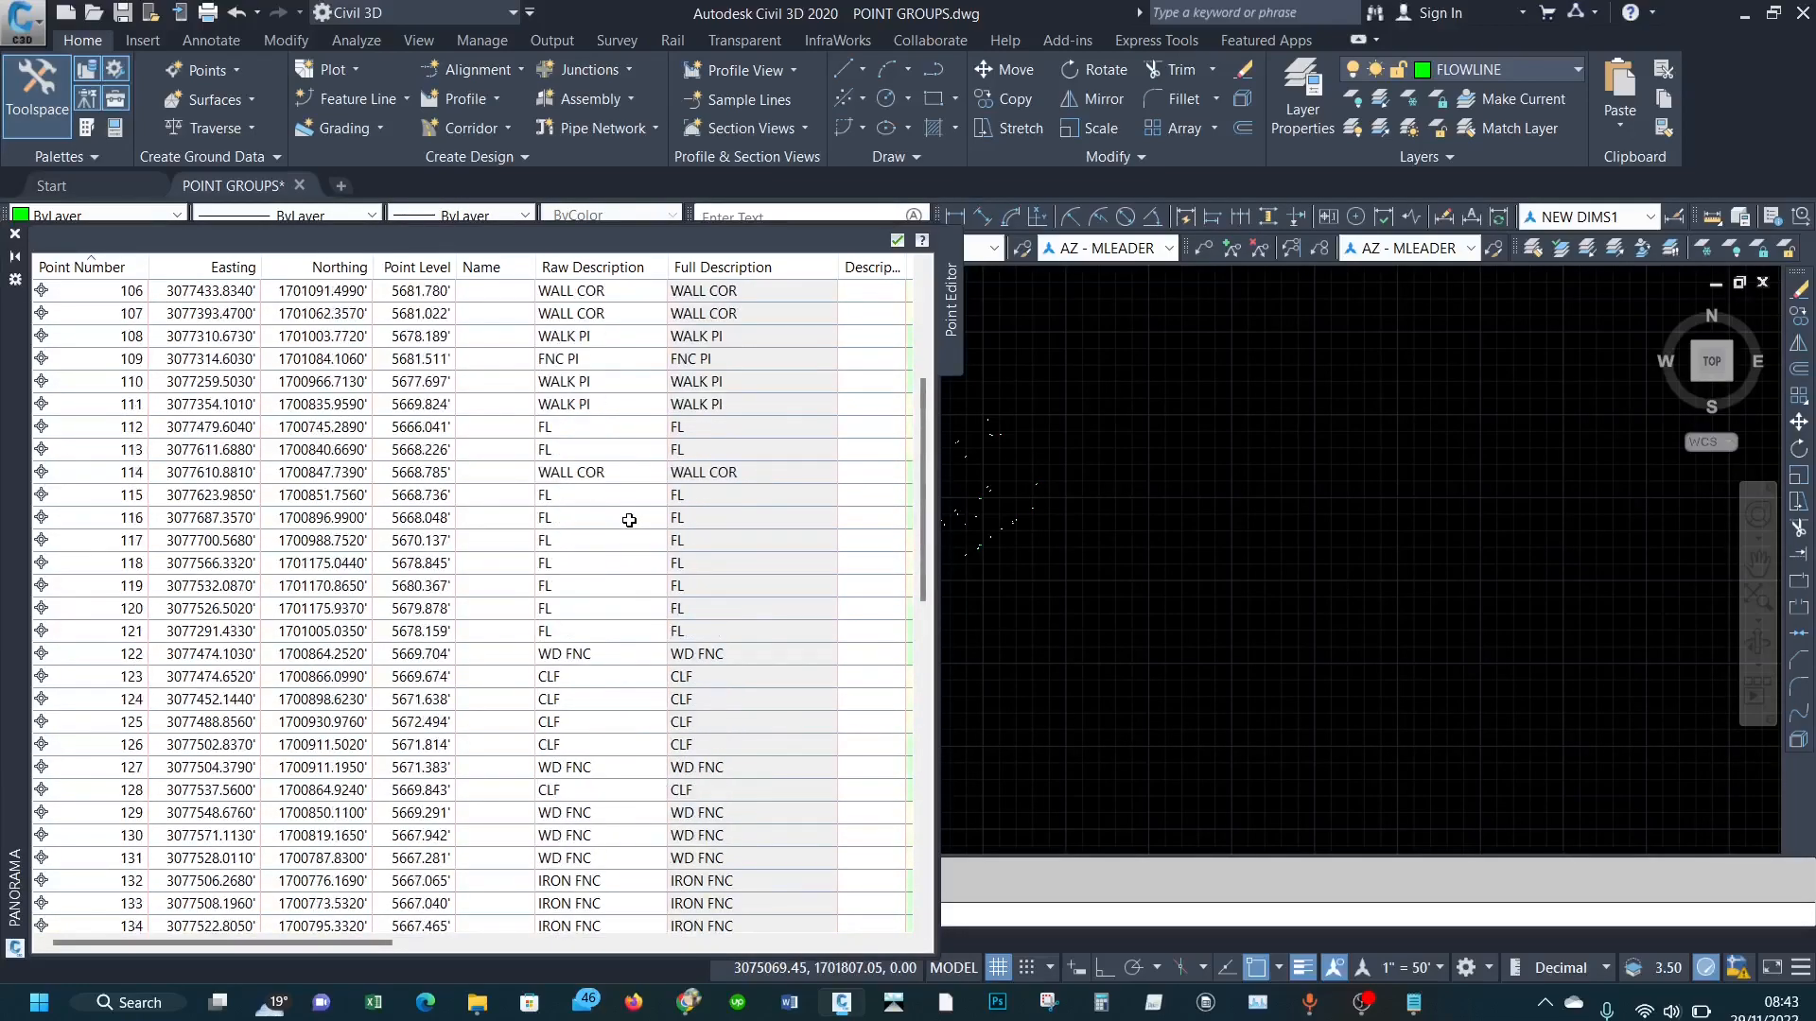
click(1413, 1002)
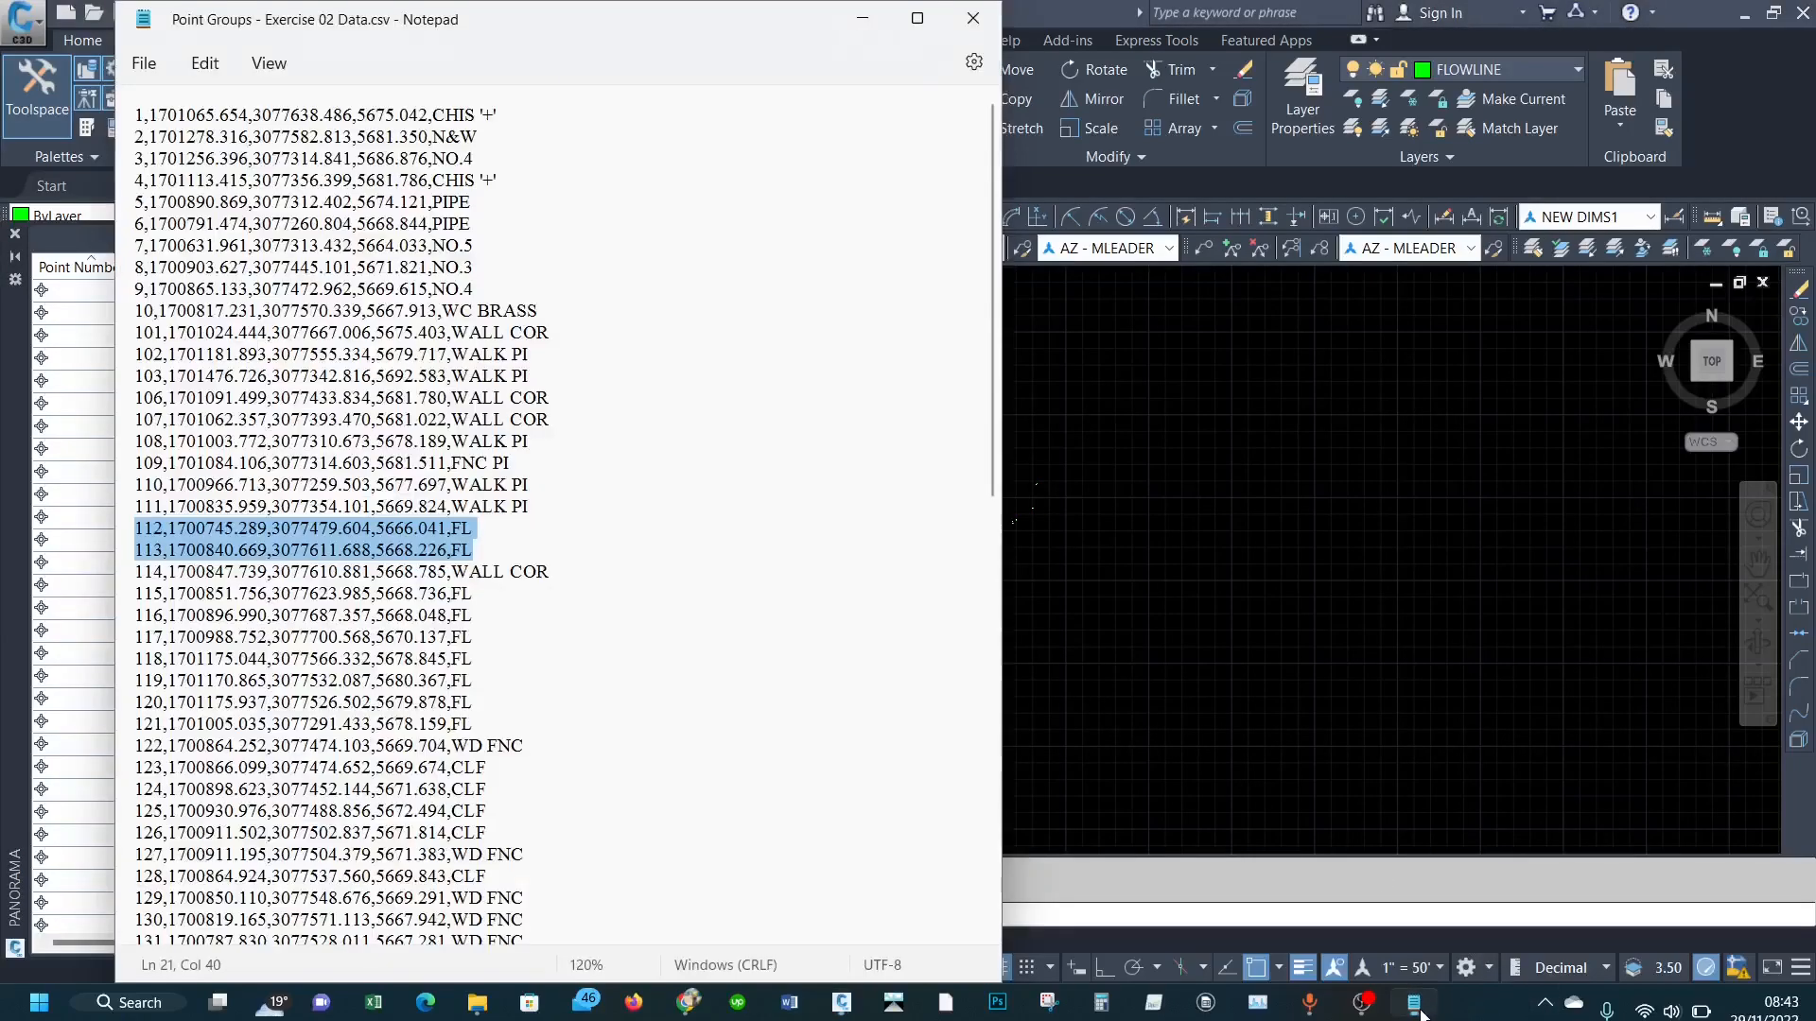
drag(453, 359, 564, 353)
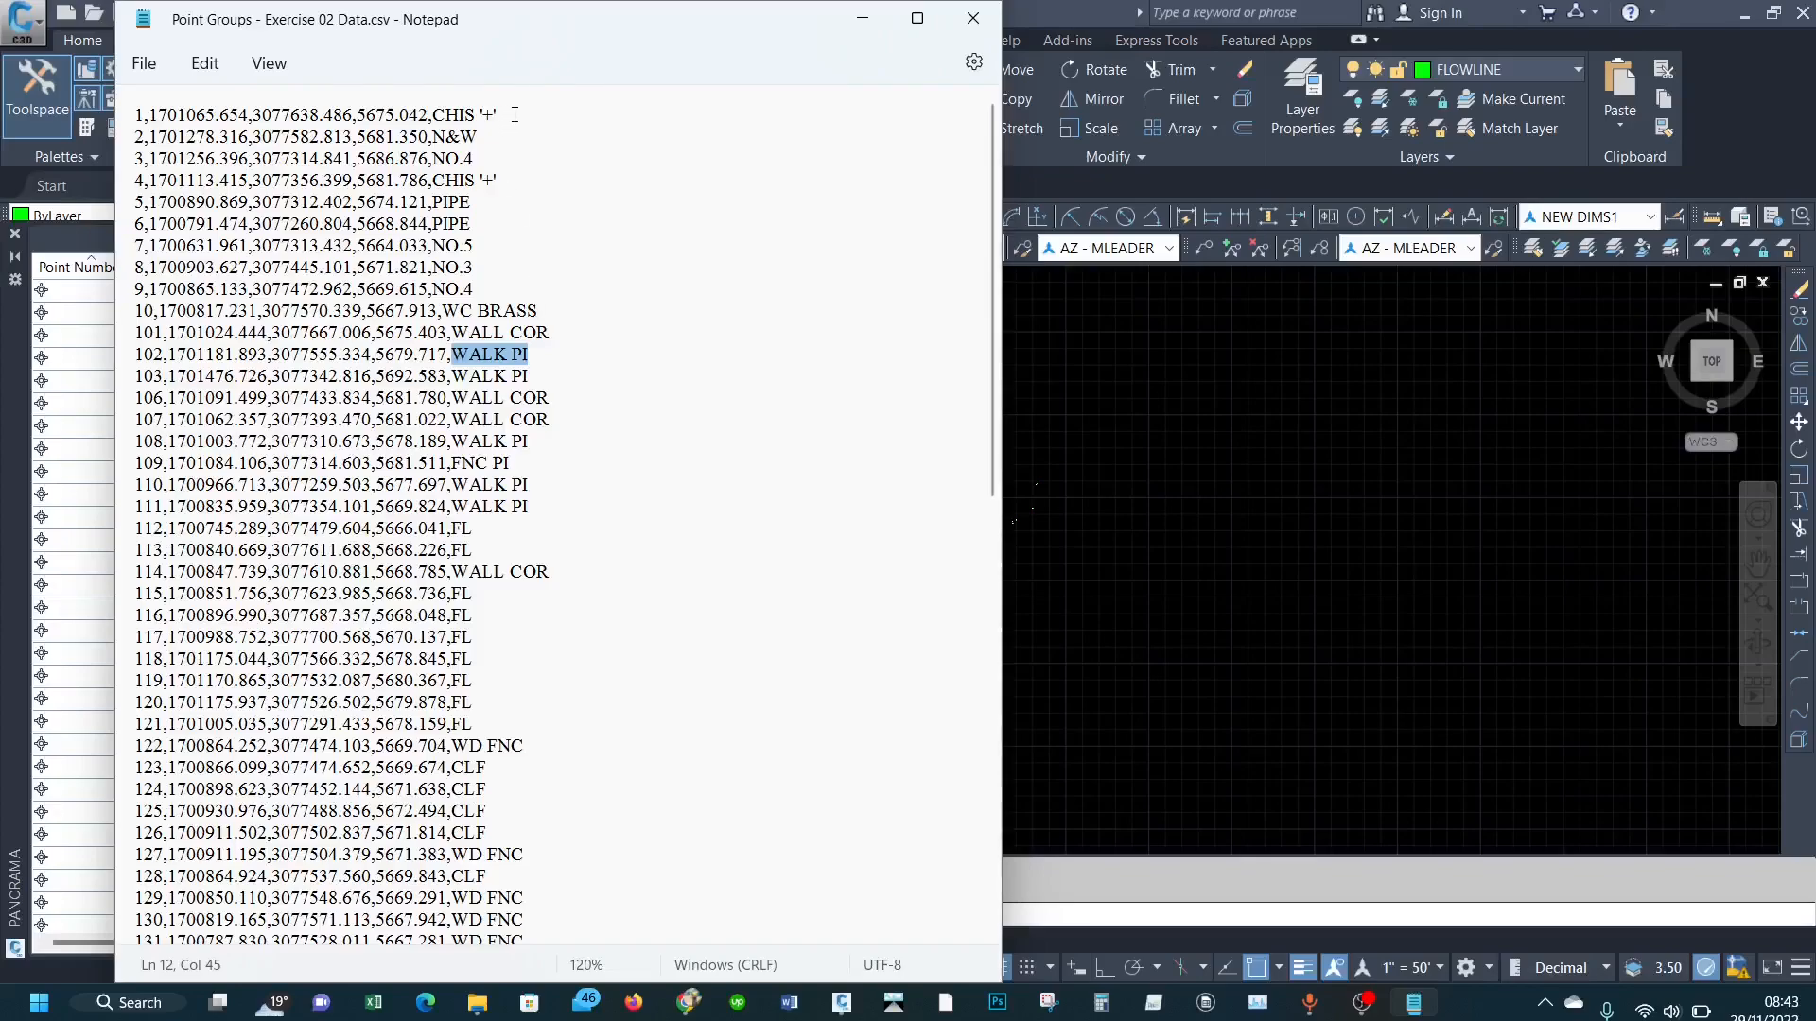
click(876, 16)
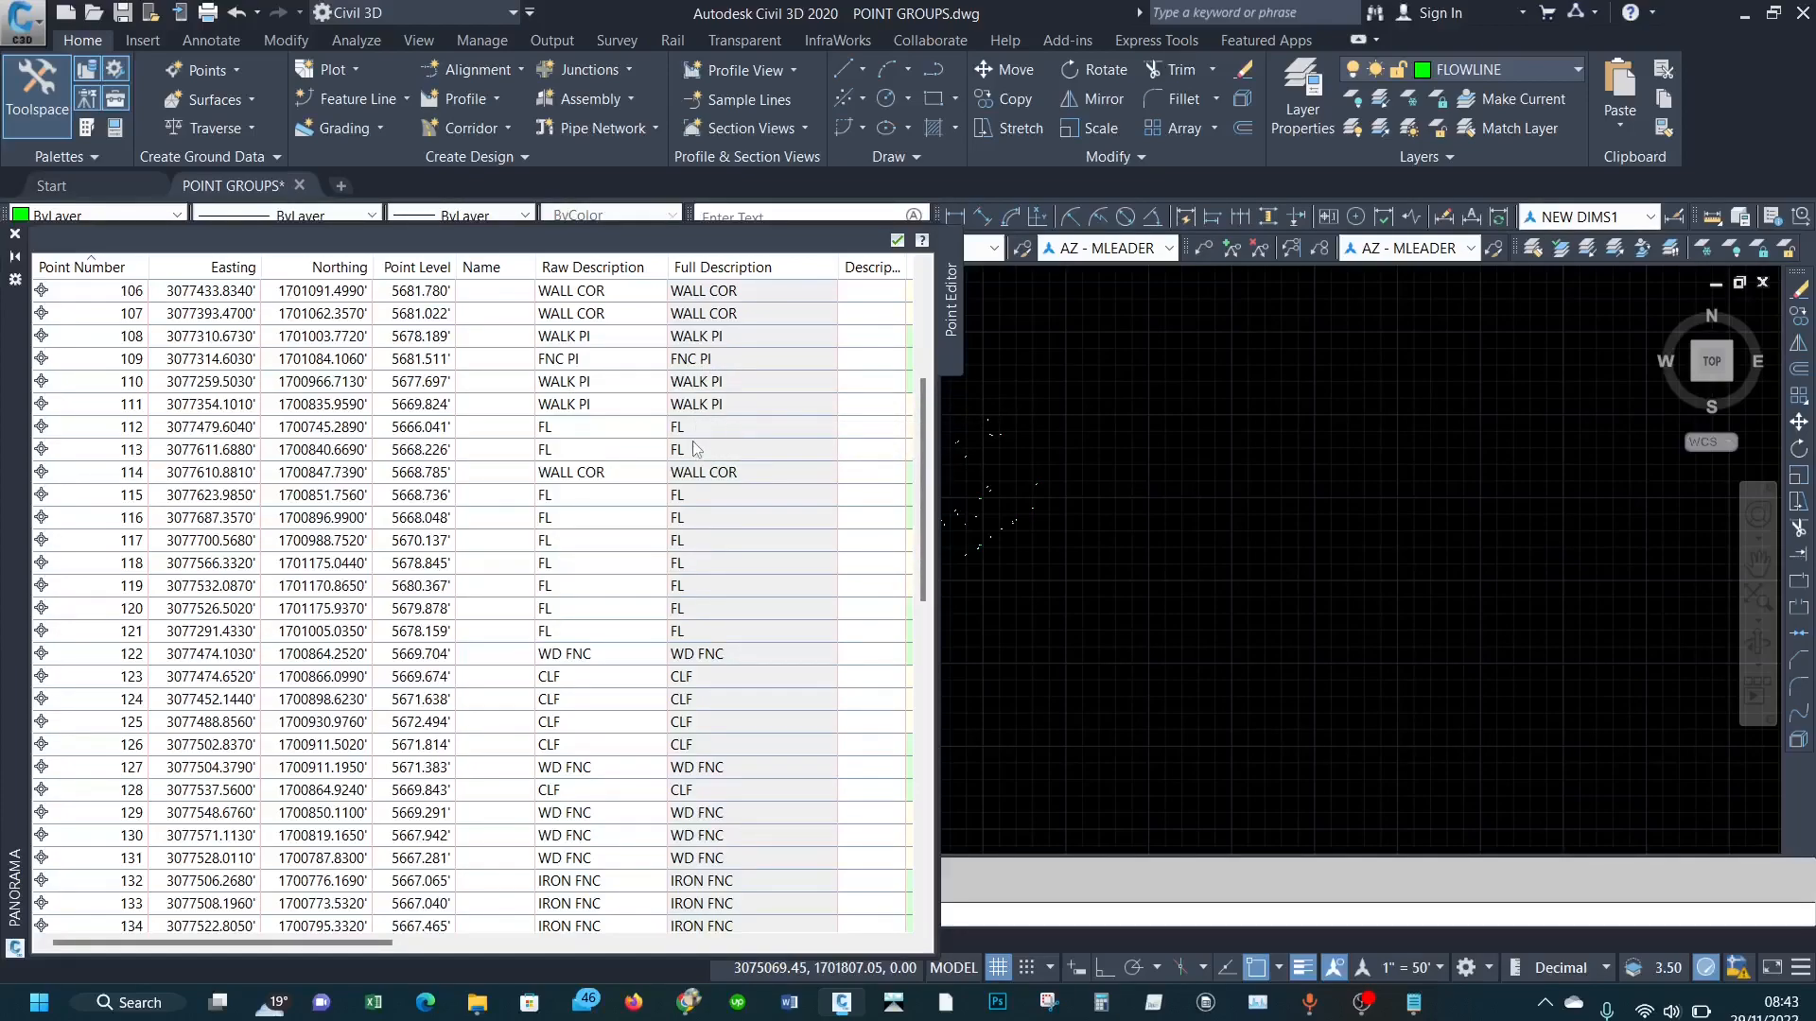
Step: Change the raw description of point 112 to FLOWLINE, check the surrounding descriptions, and close the point editor
click(703, 403)
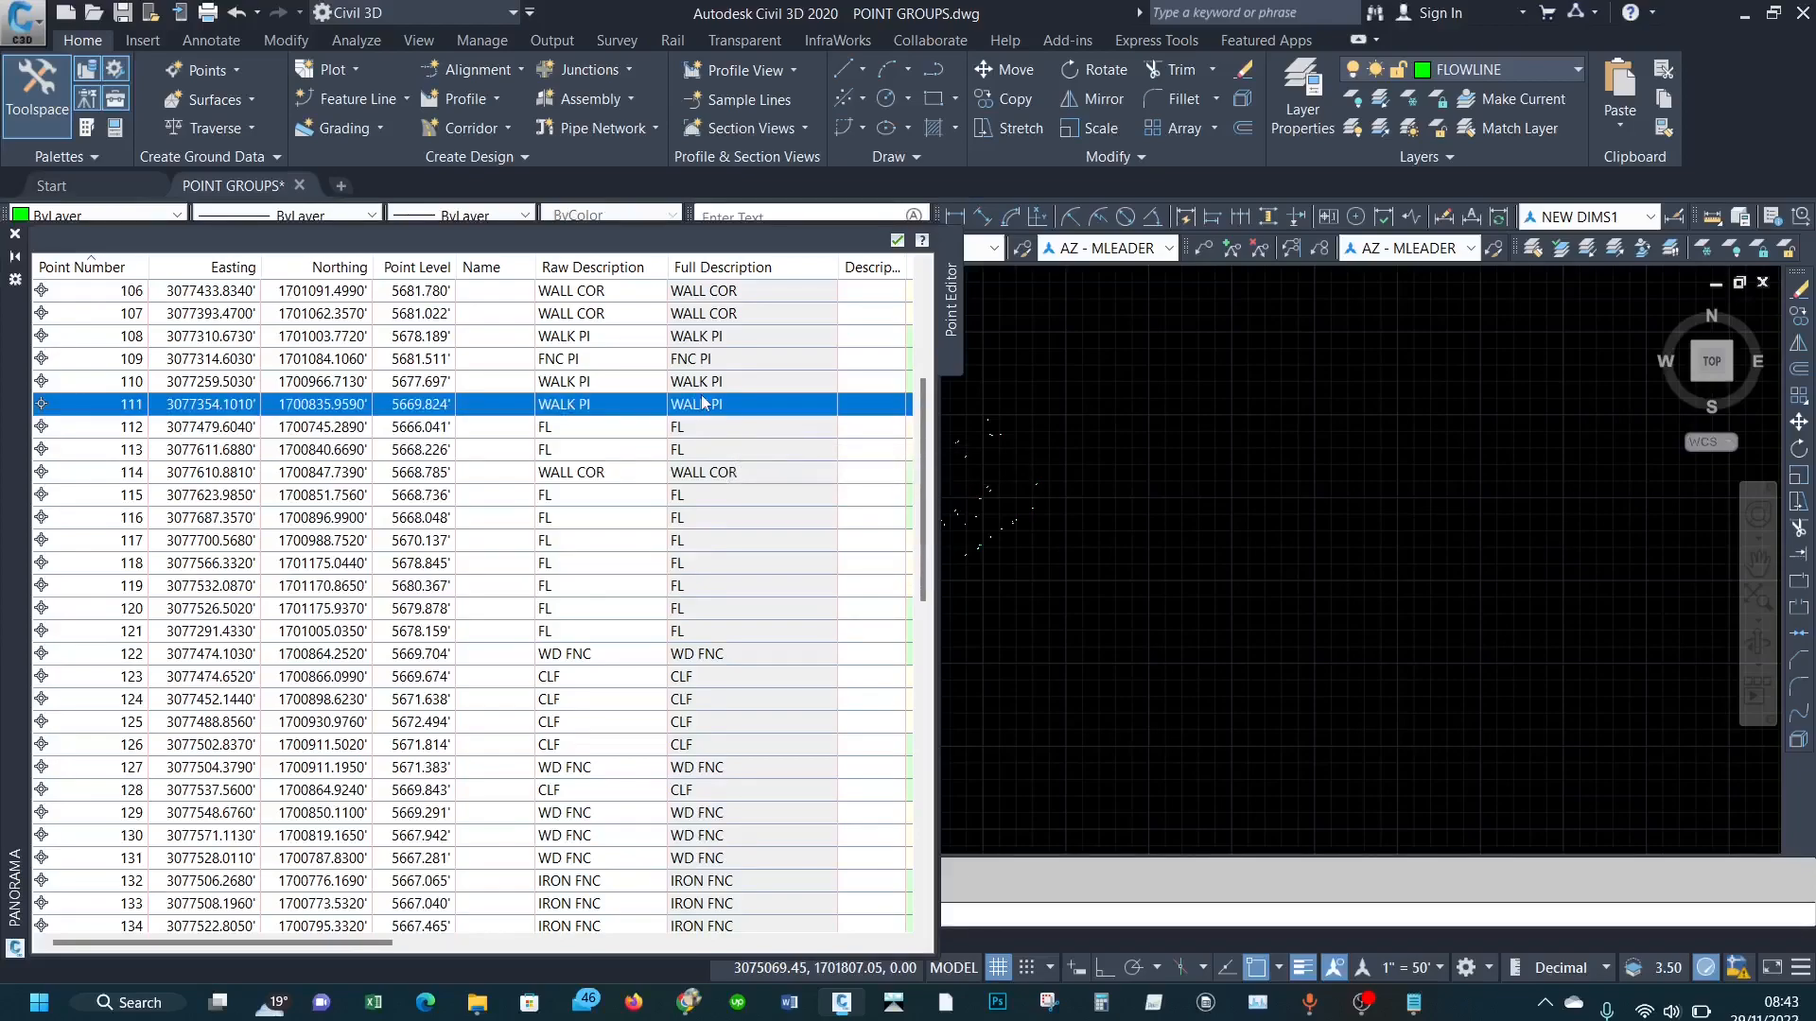
click(626, 426)
click(573, 428)
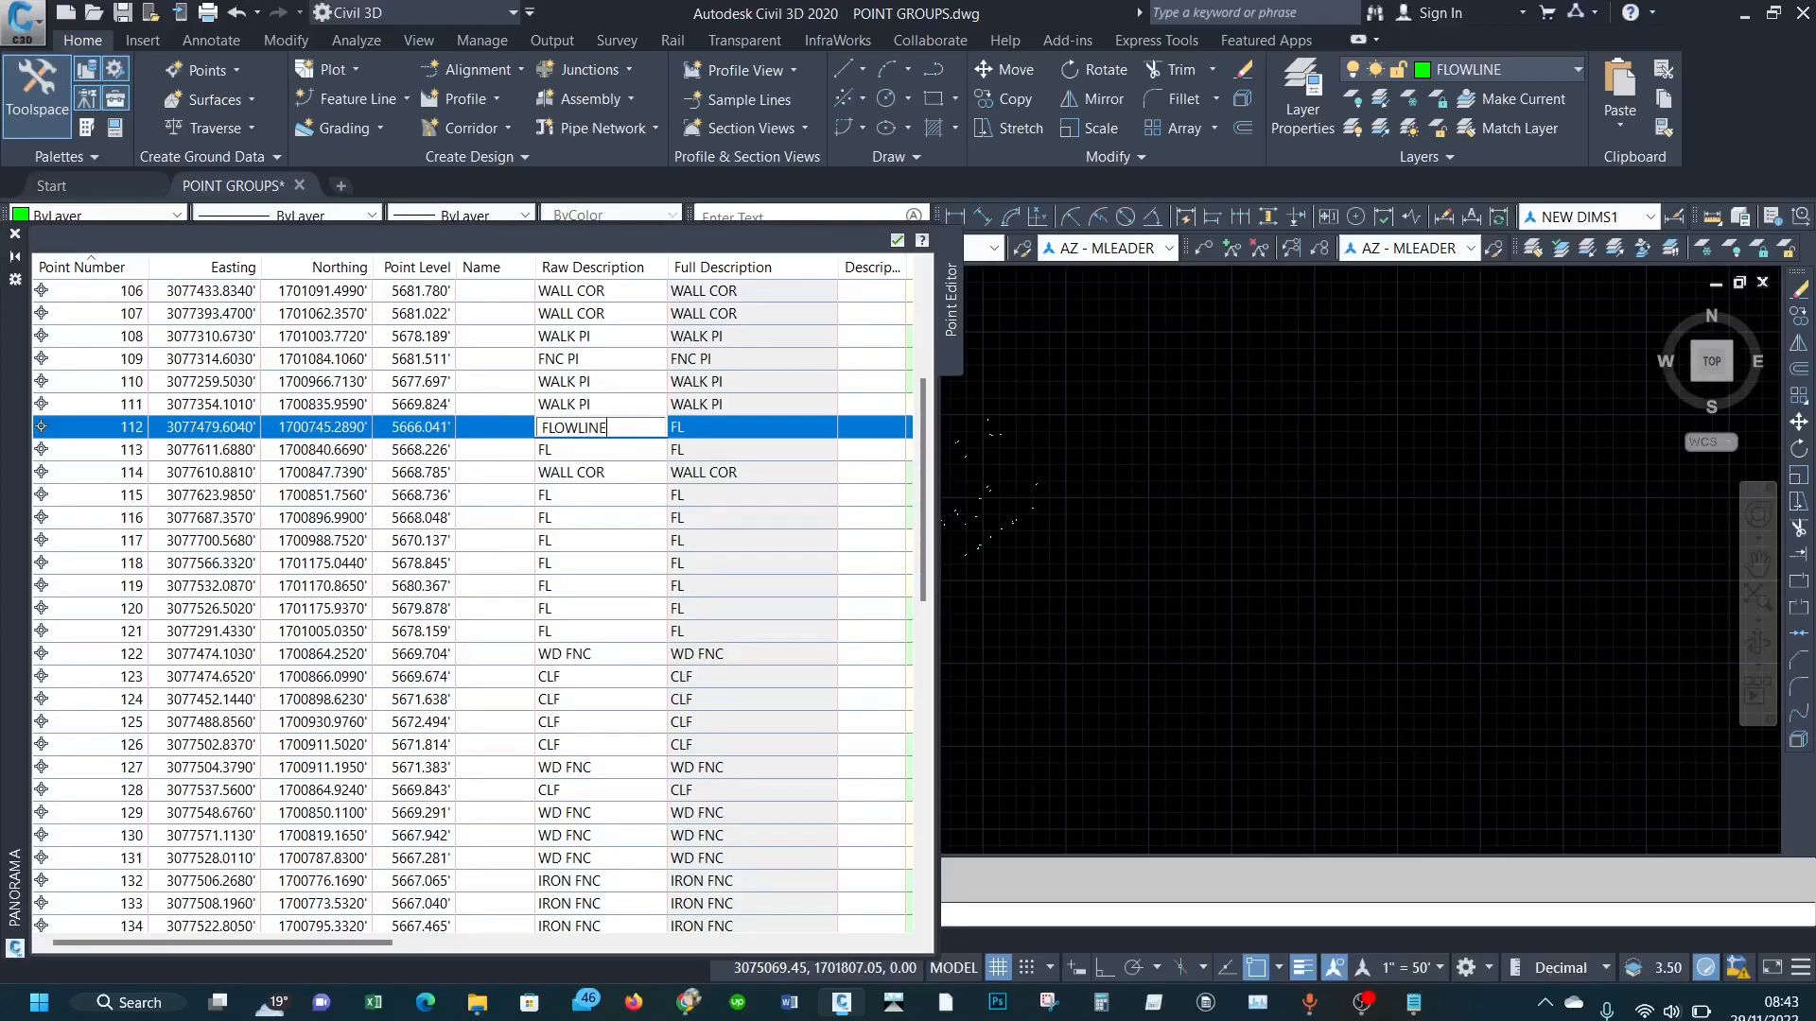
key(Return)
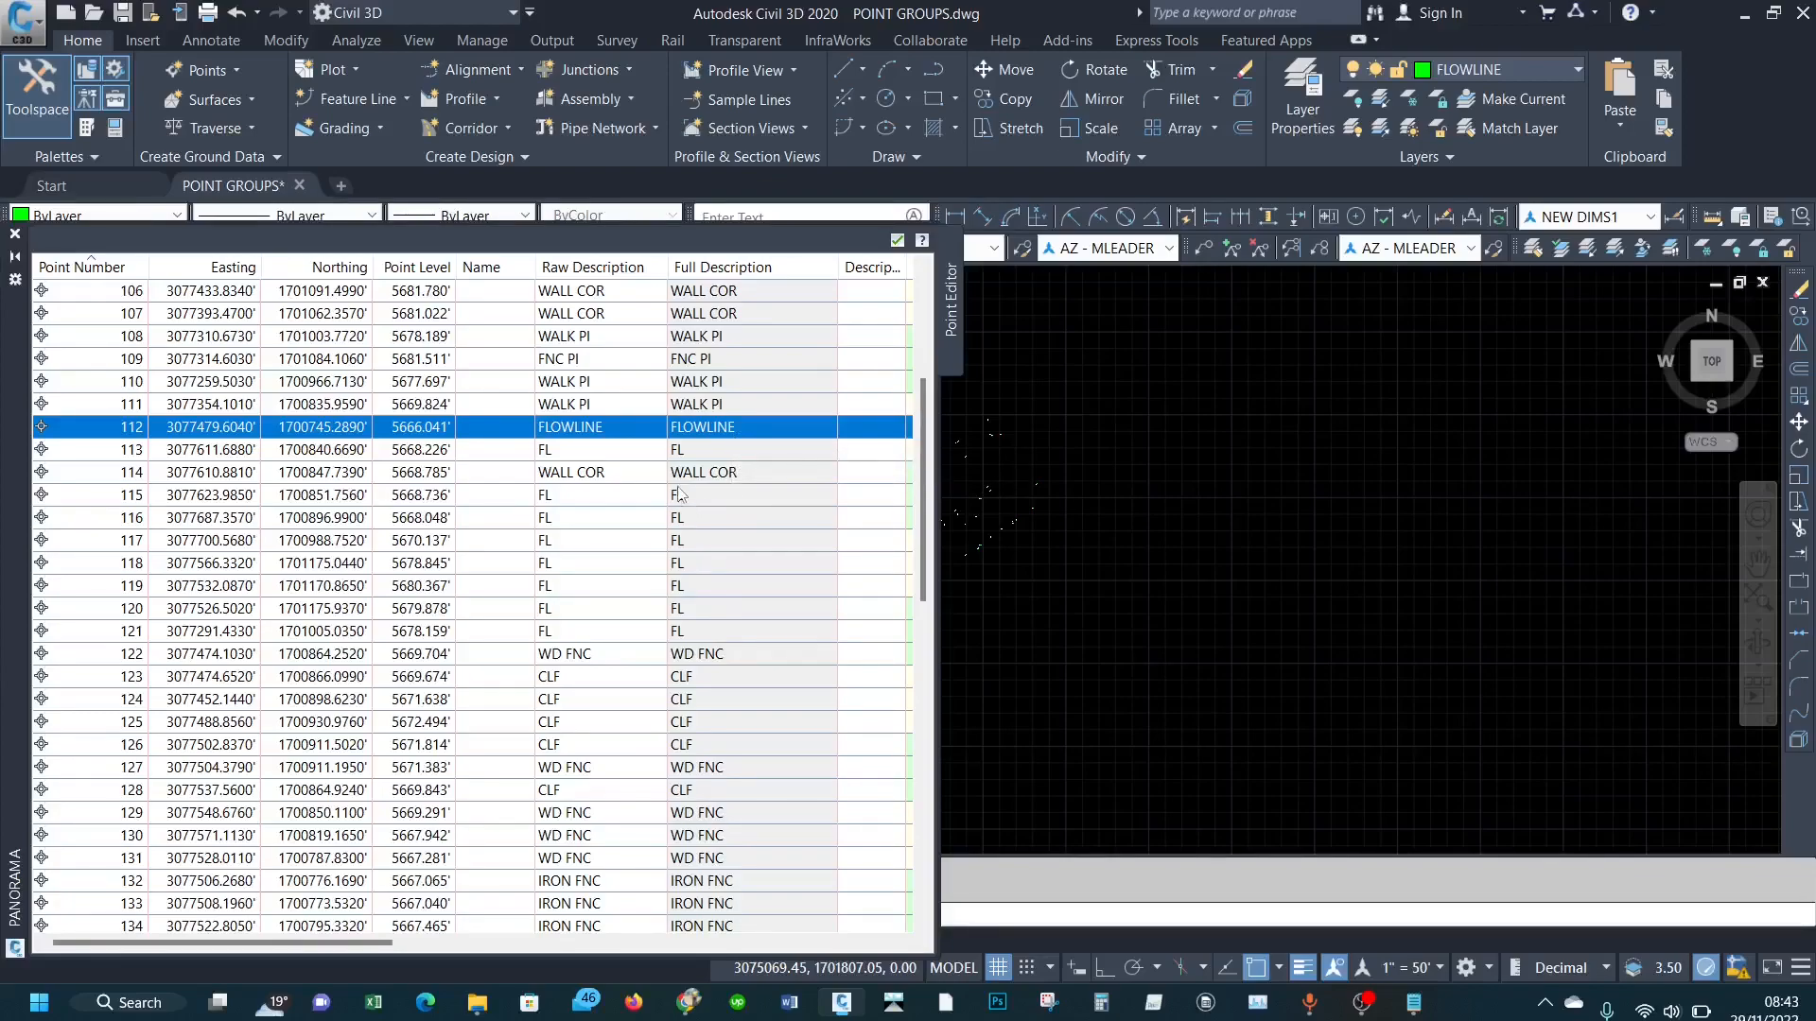
scroll(654, 476, down, 1)
scroll(664, 420, up, 3)
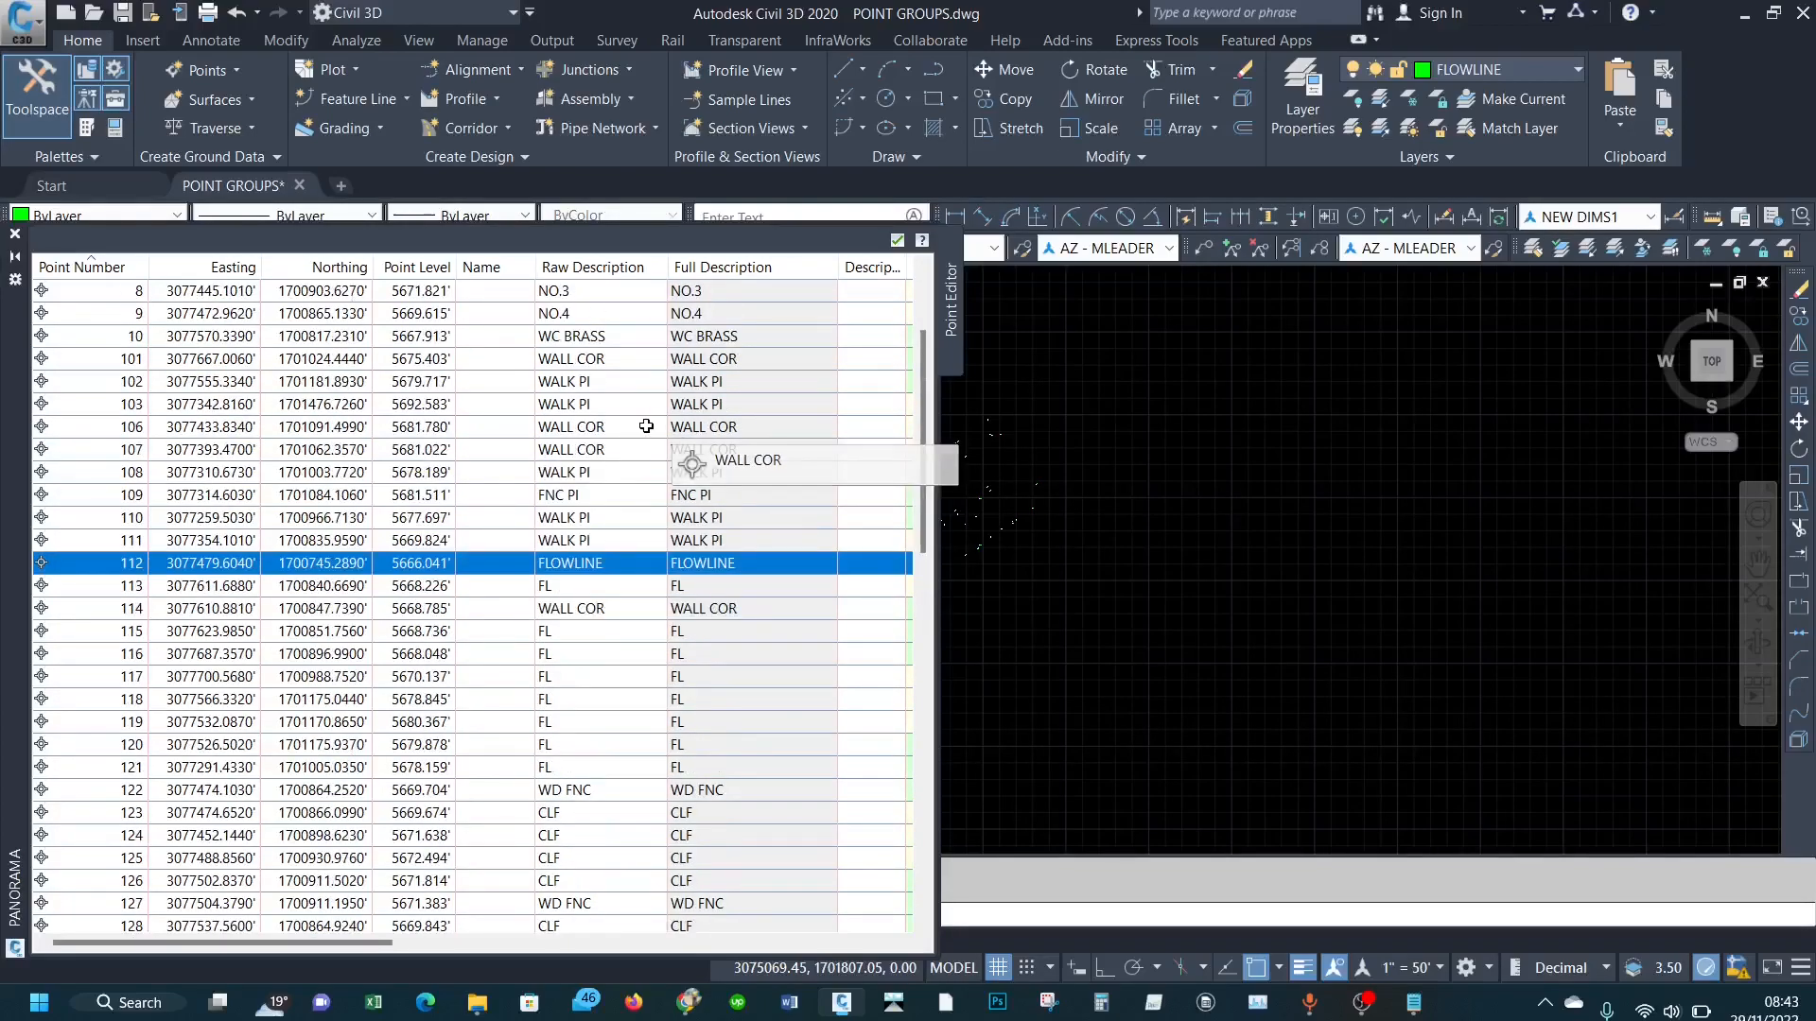
scroll(639, 482, down, 3)
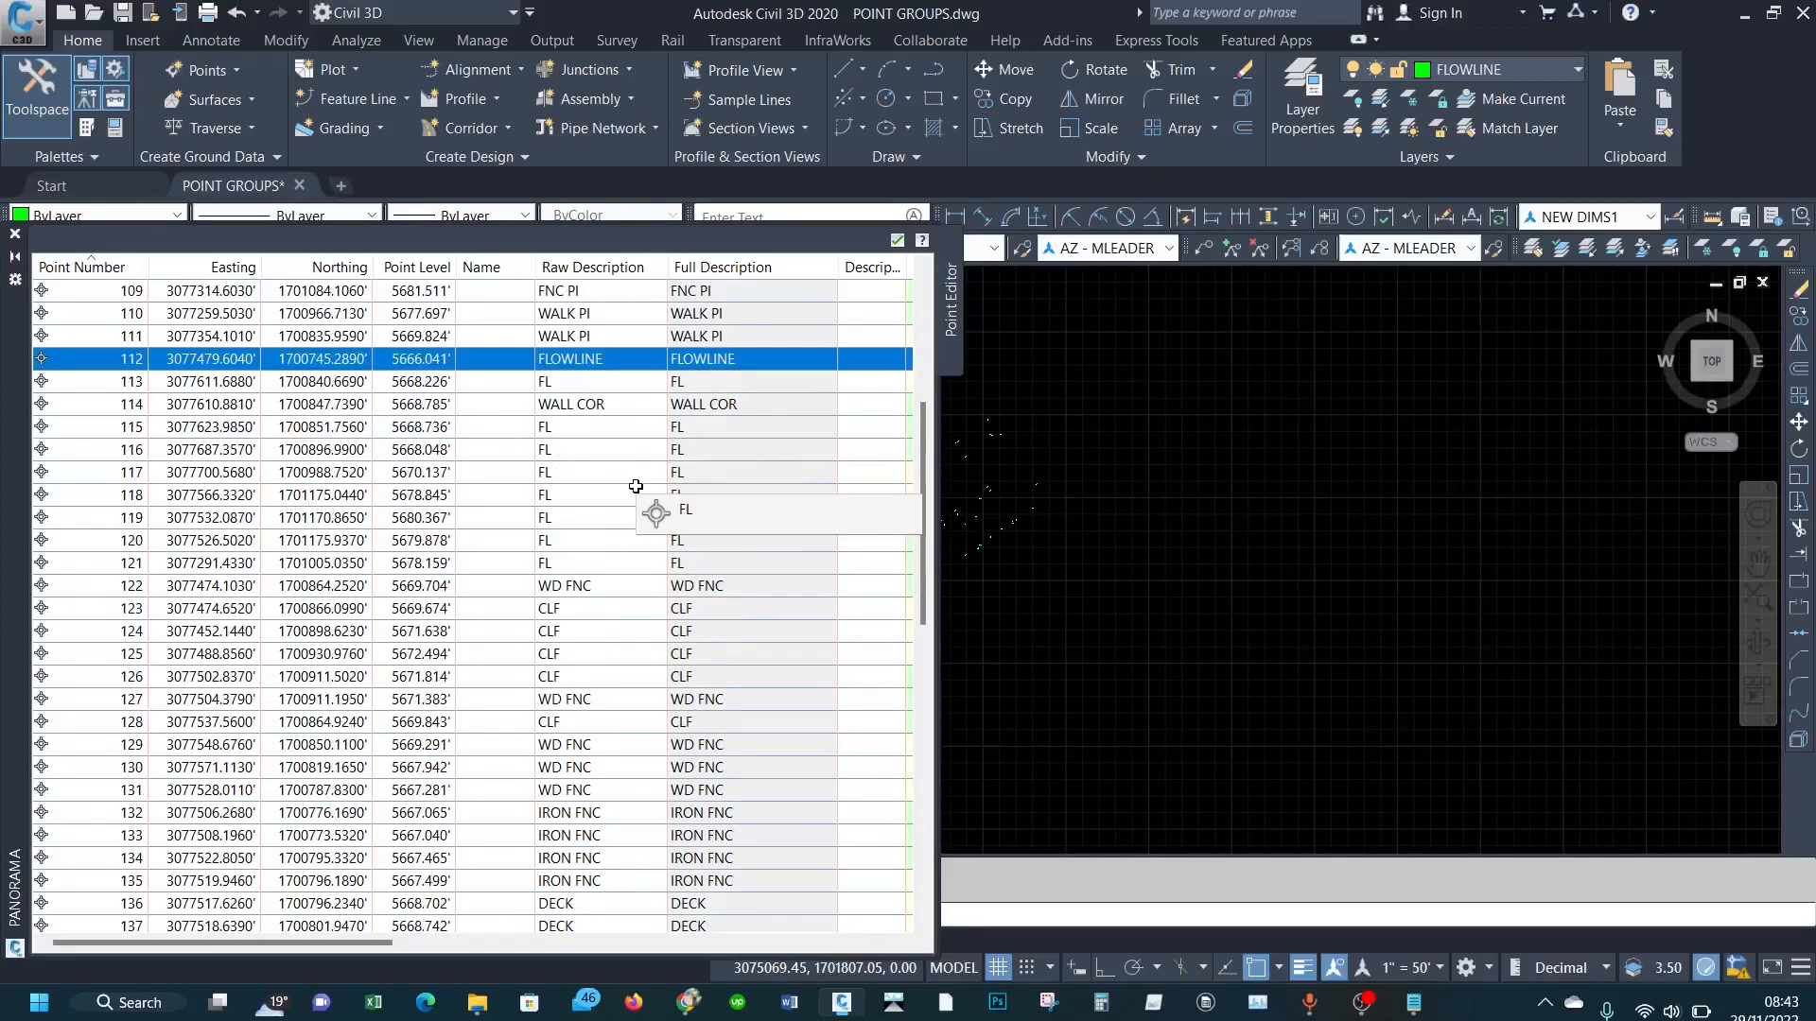
scroll(636, 486, up, 5)
scroll(636, 486, up, 1)
click(898, 241)
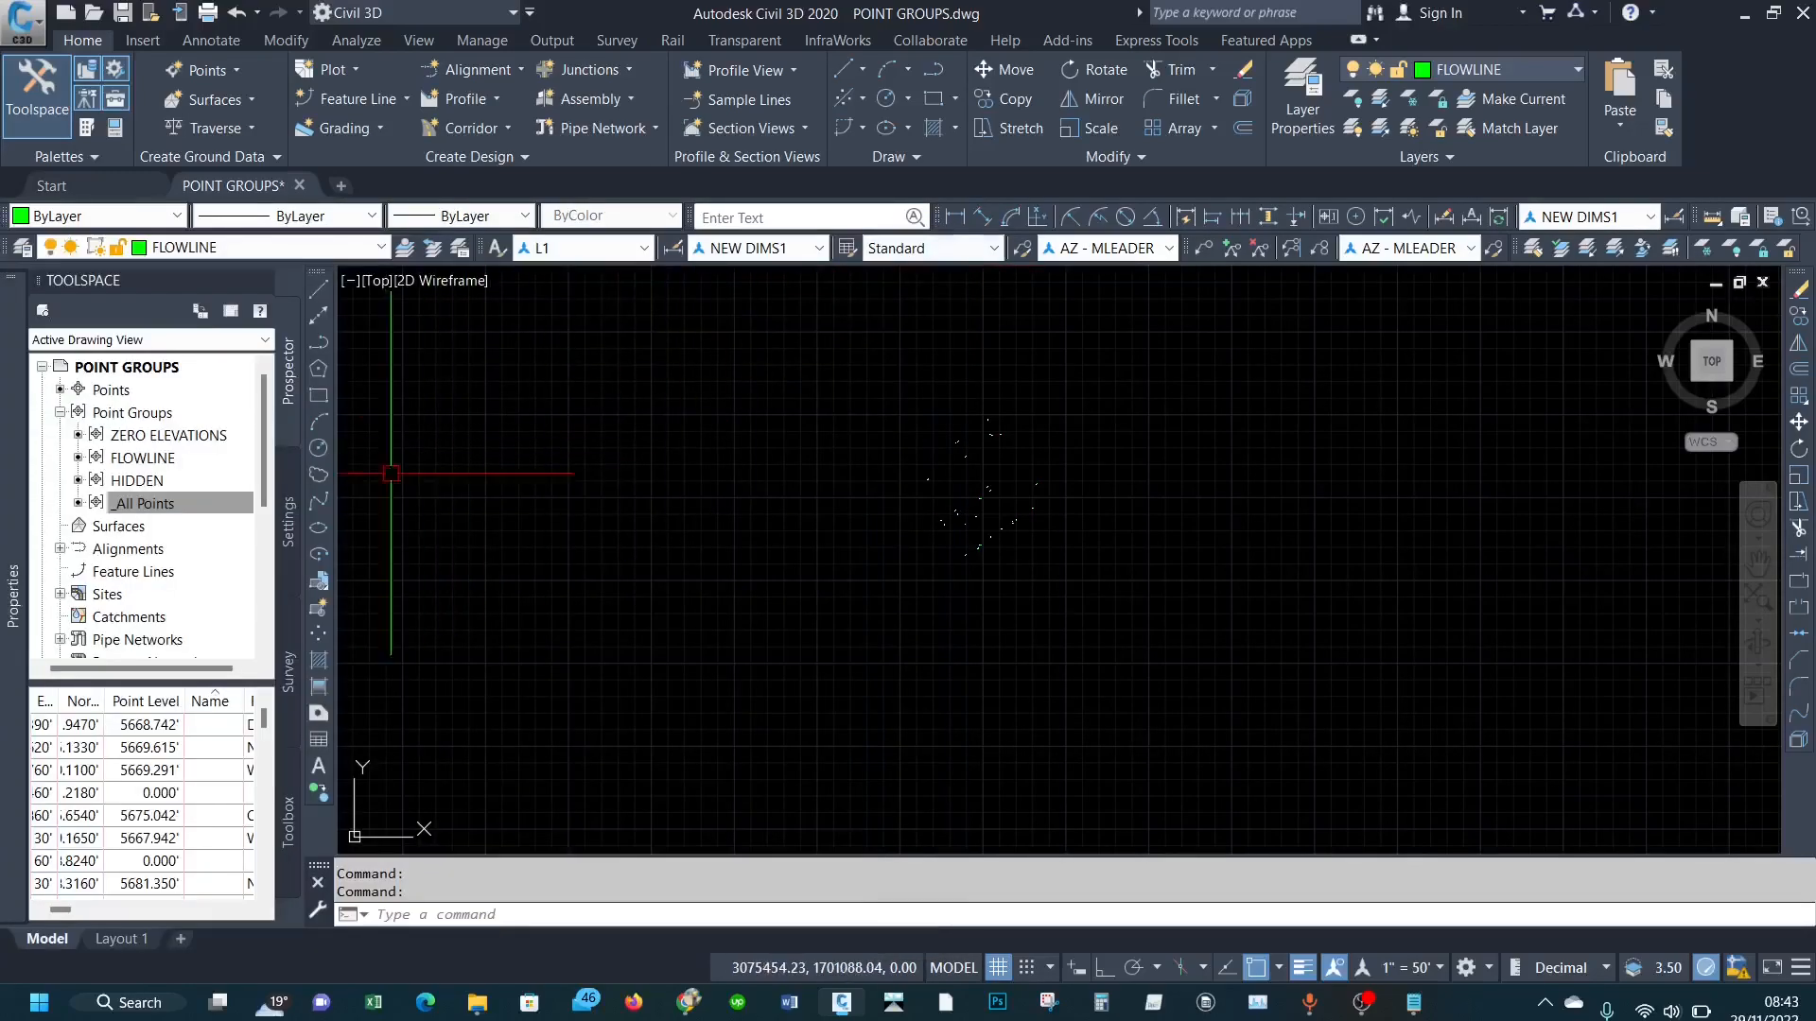
Step: Create a new point group and name it IRON FENCE
right_click(149, 419)
click(202, 463)
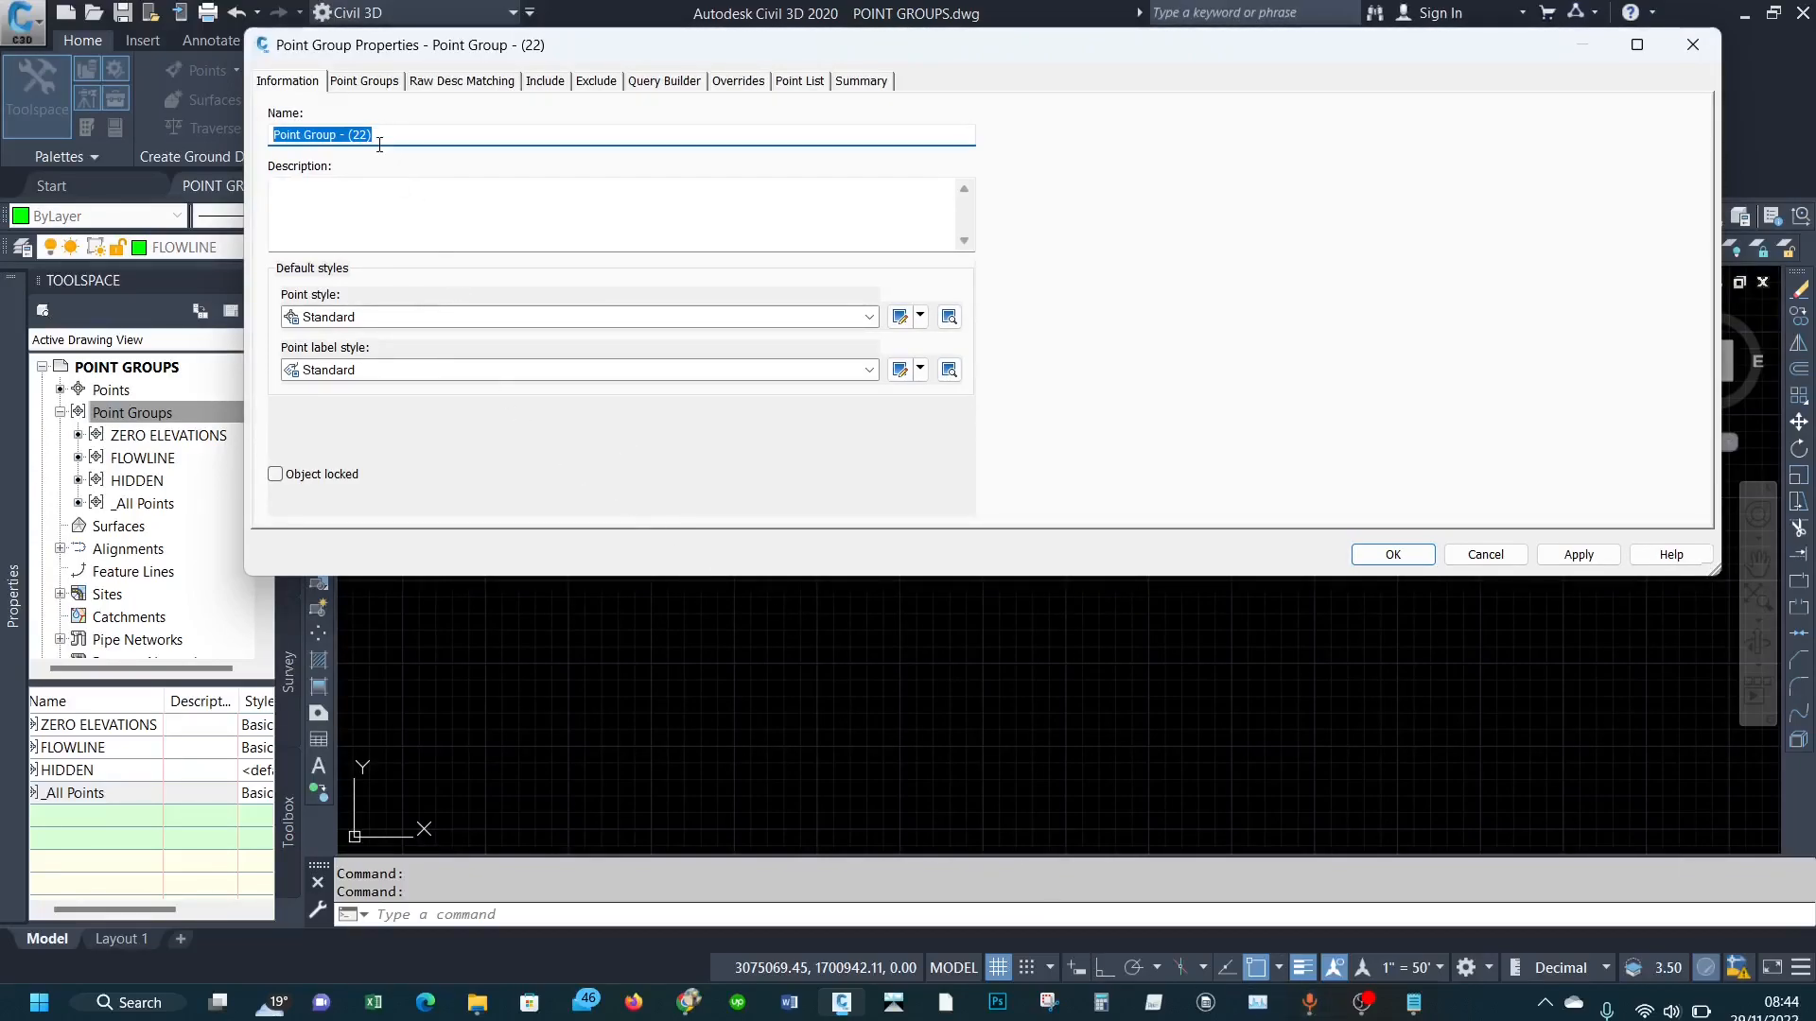
key(BackSpace)
Step: Include points with full descriptions matching IRON FNC, as written in the Notepad data, apply the filter and check the point list
click(546, 79)
click(306, 330)
click(491, 332)
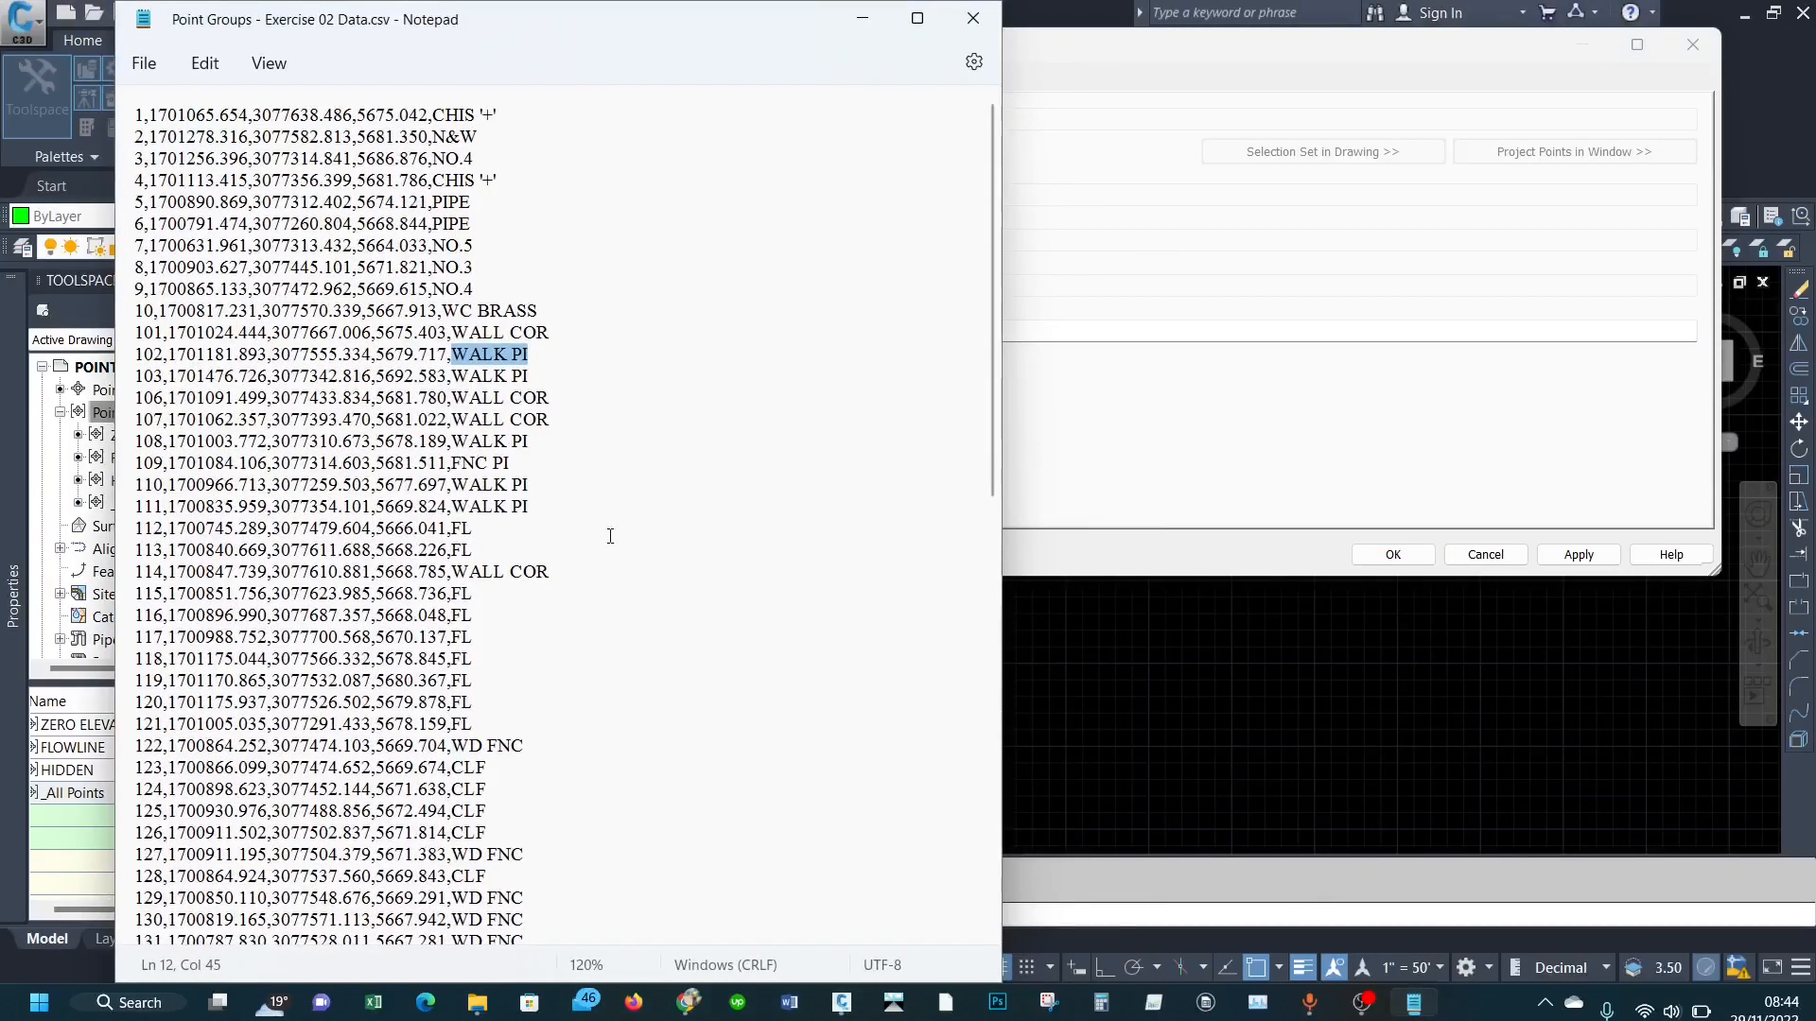
scroll(557, 348, down, 6)
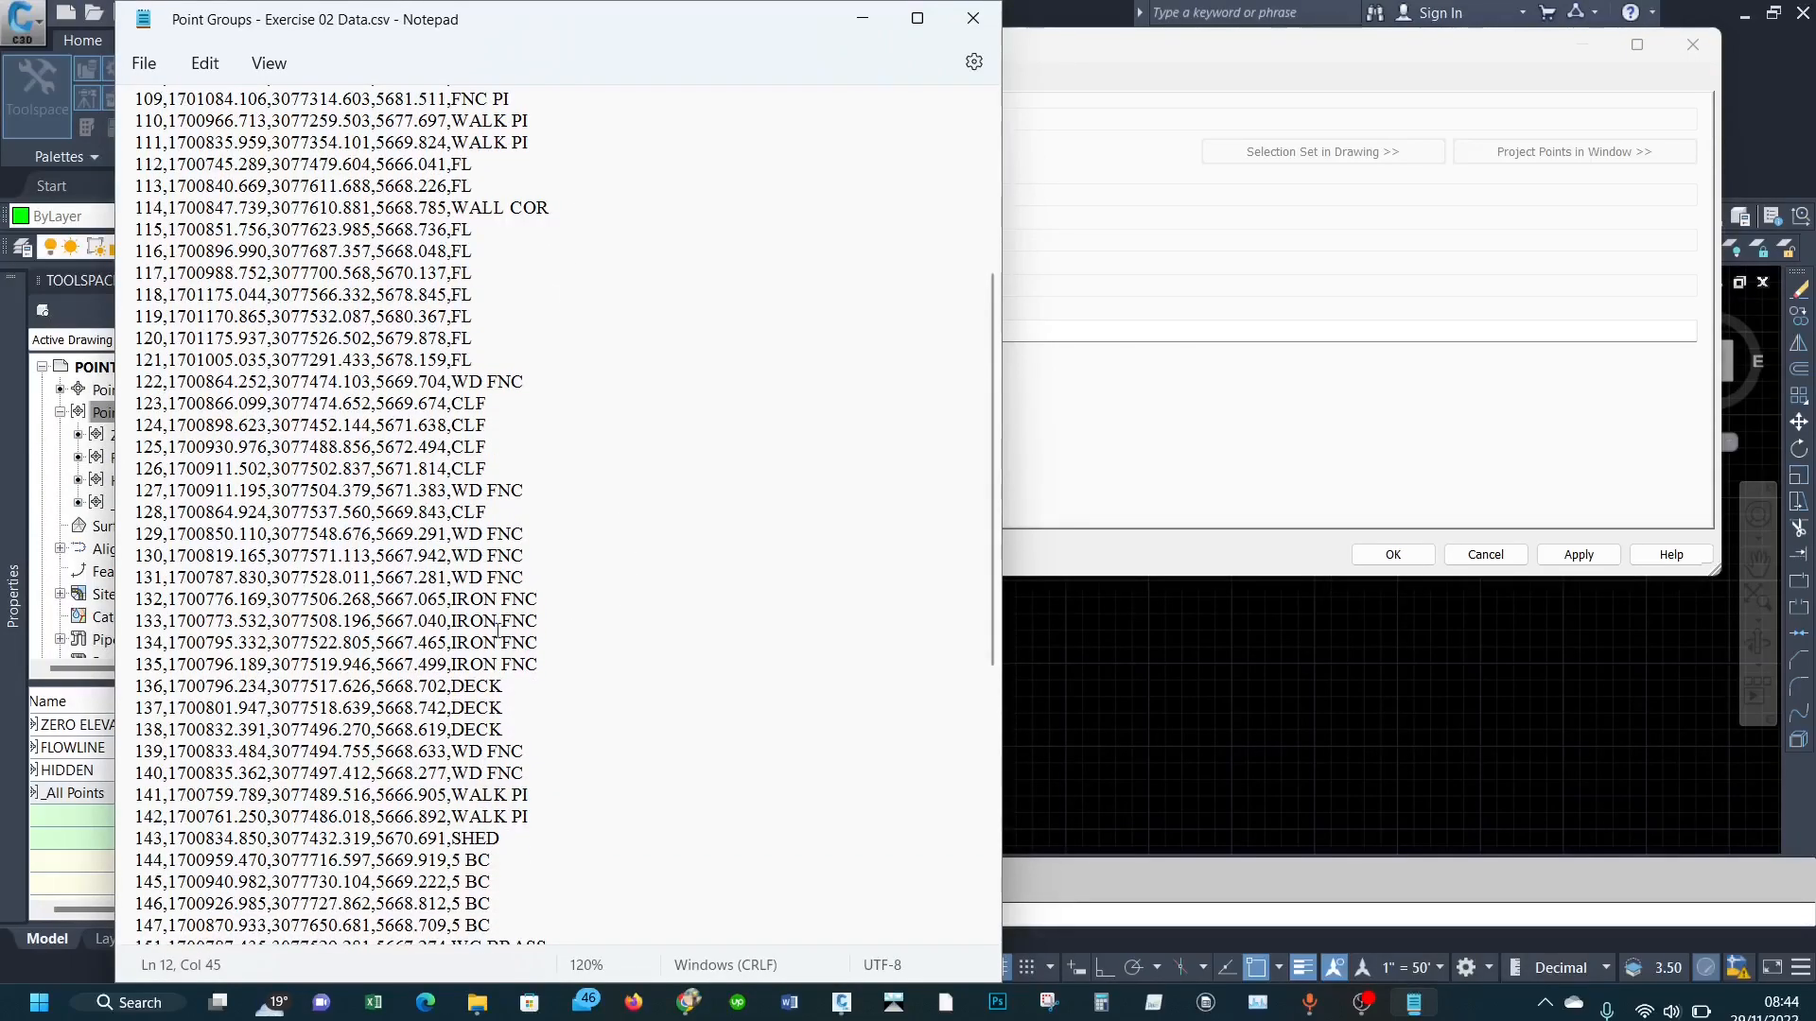
drag(453, 601, 541, 606)
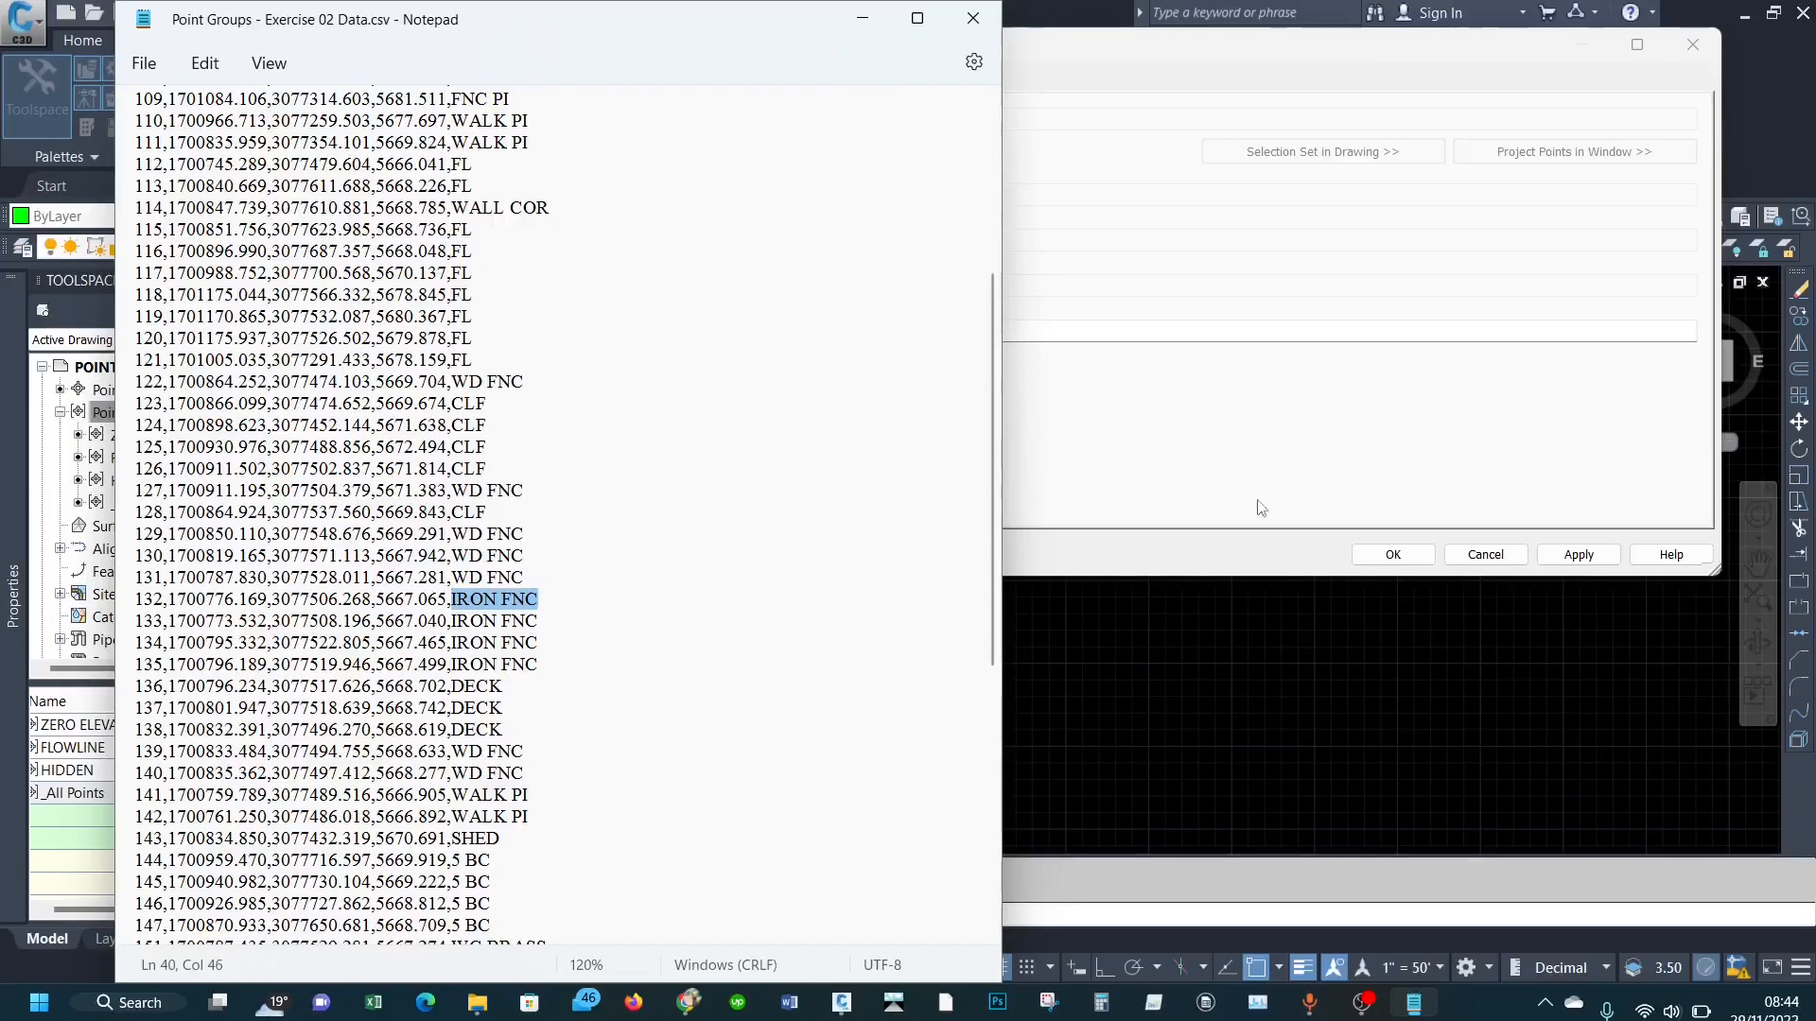
click(1256, 385)
click(517, 331)
text(IRON FNC)
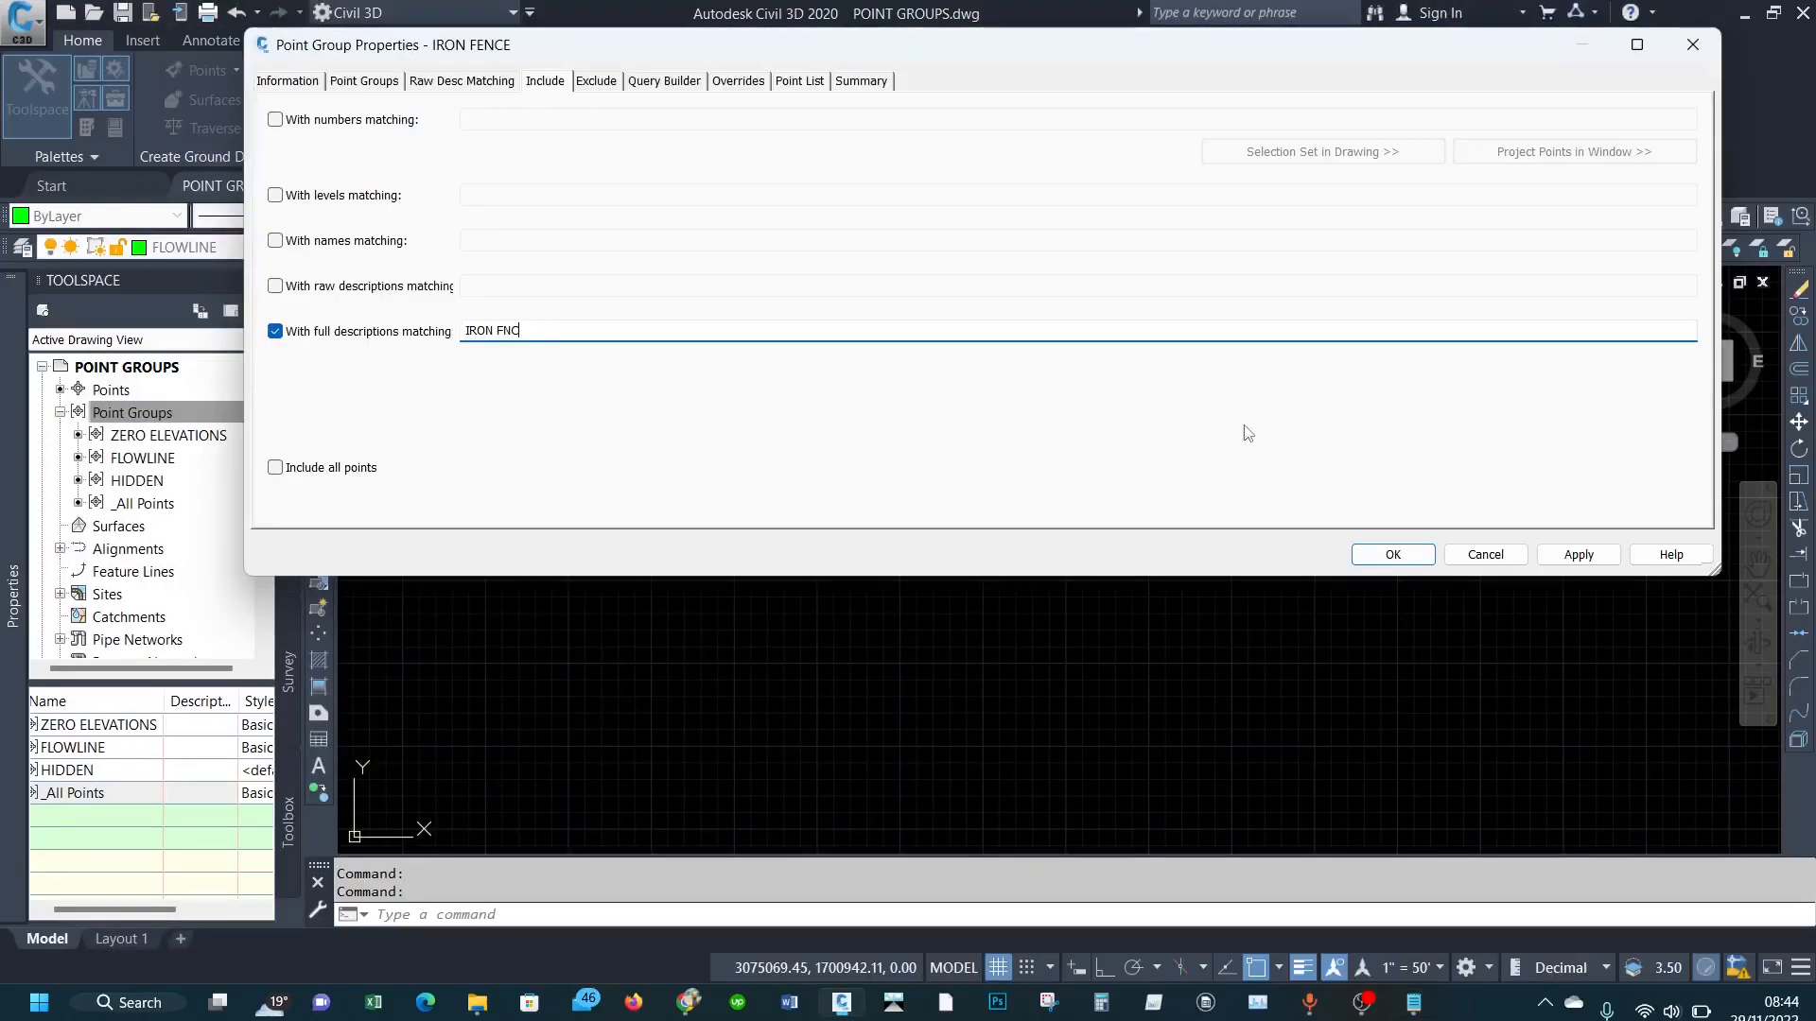
click(1576, 556)
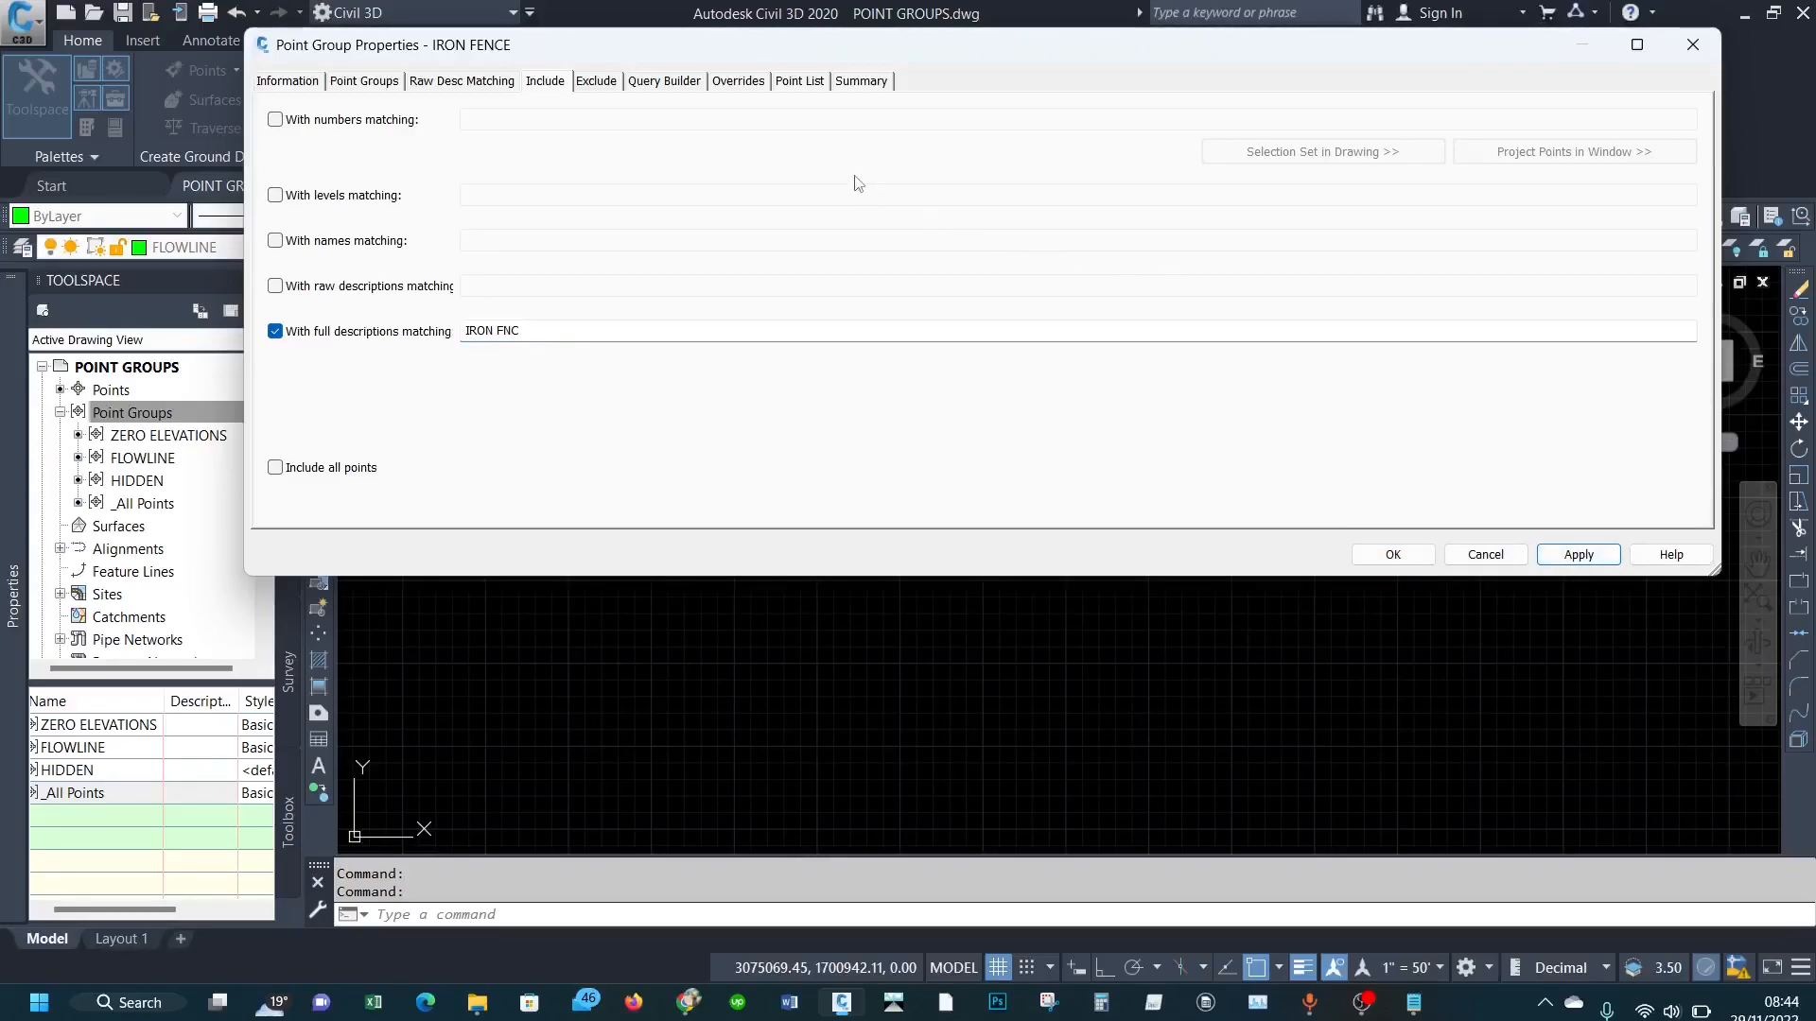
click(797, 82)
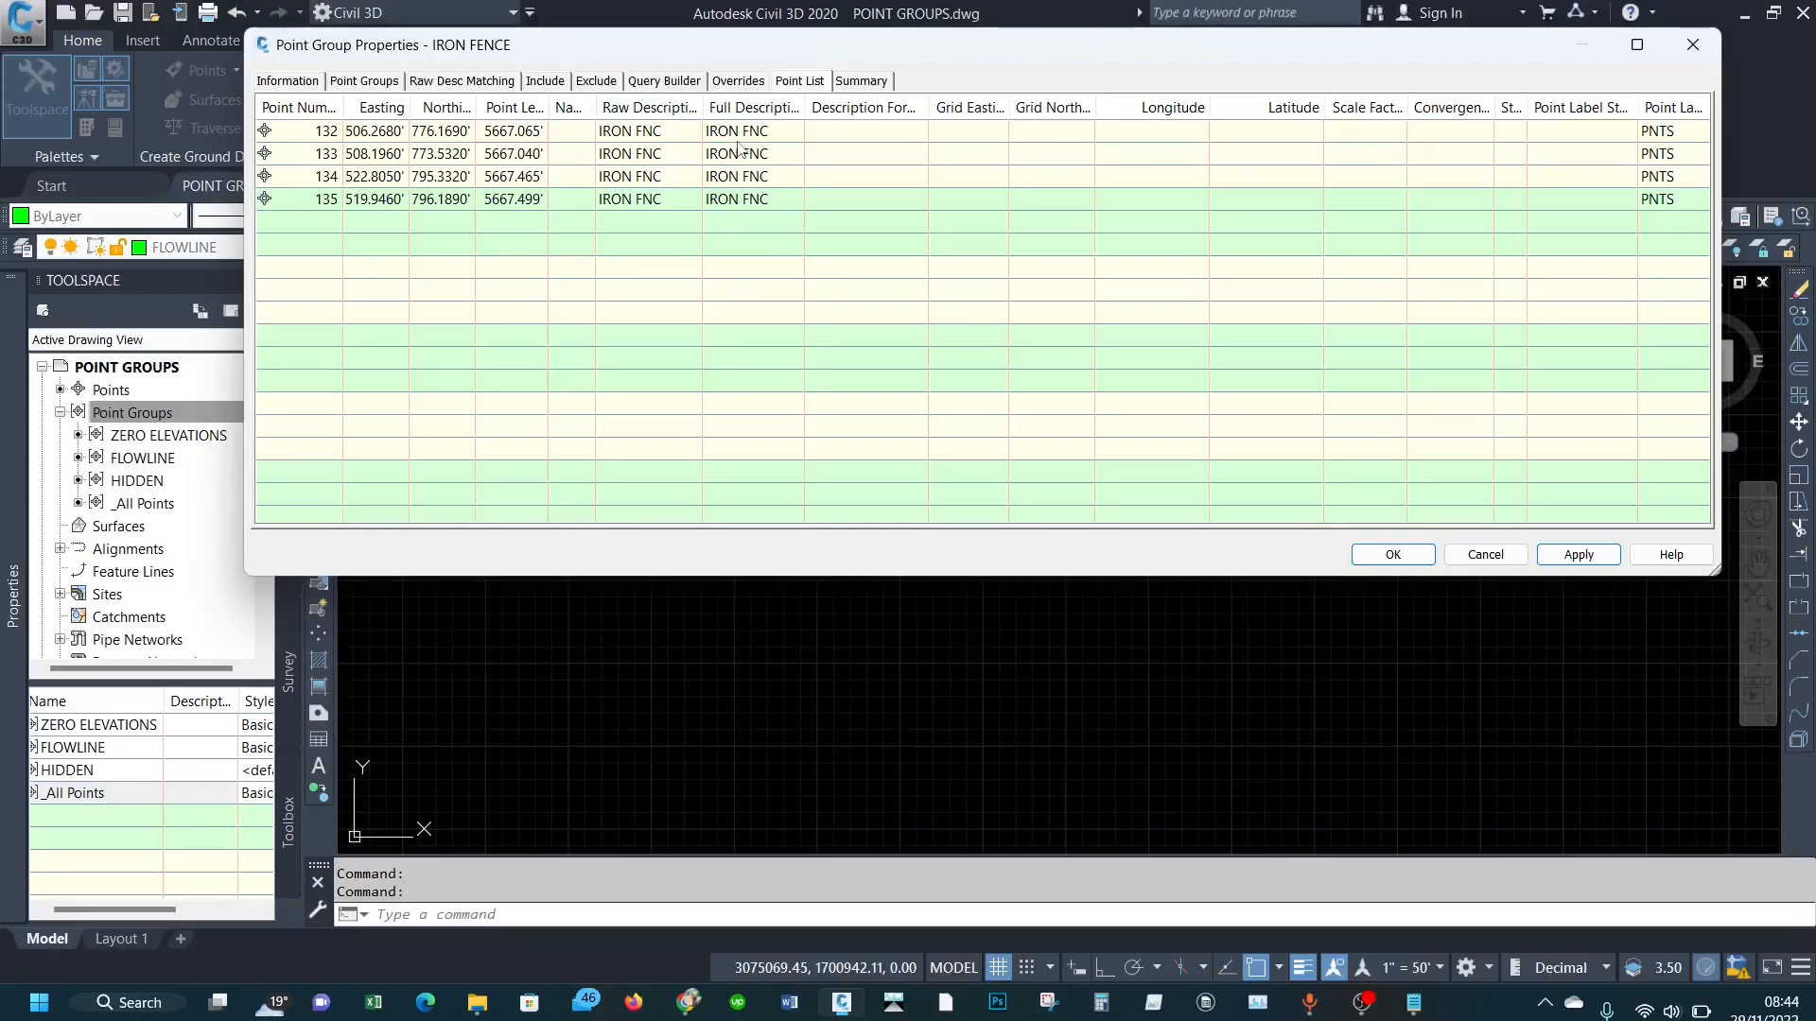
click(287, 81)
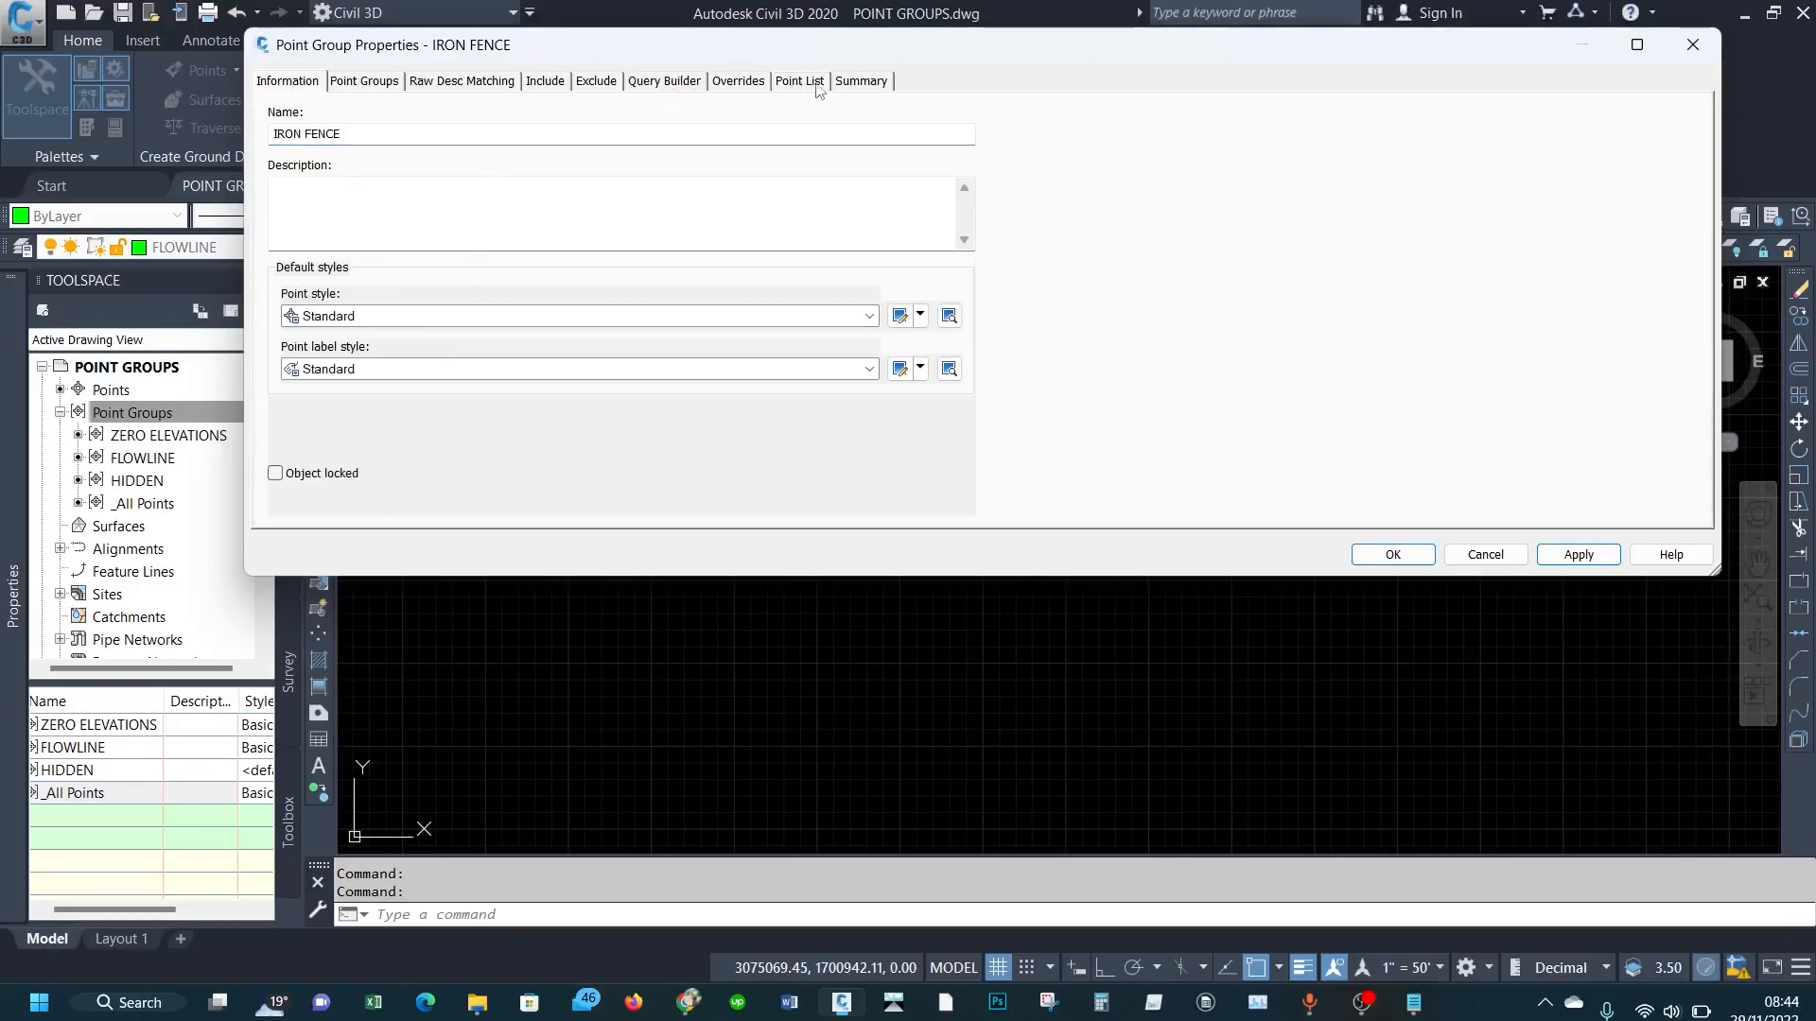
Step: Try switching the IRON FENCE filter to raw descriptions, restore the full description filter and recheck the point list
click(556, 87)
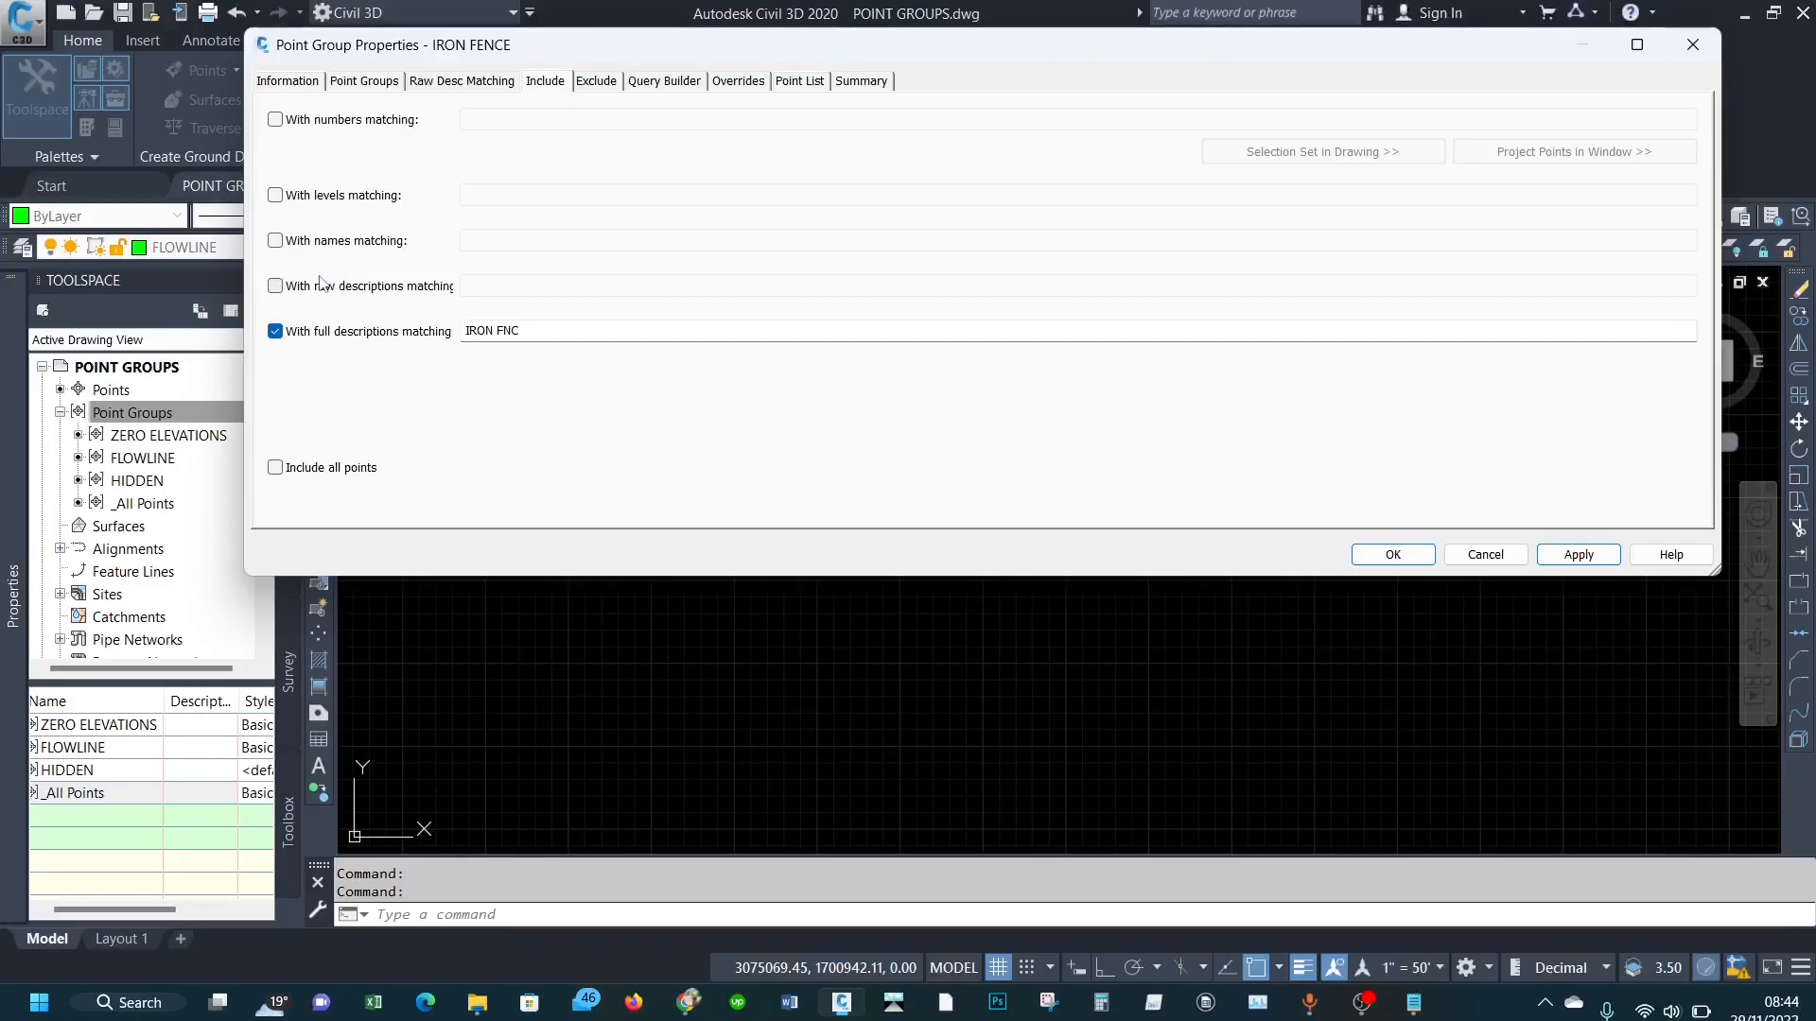
click(276, 286)
click(275, 332)
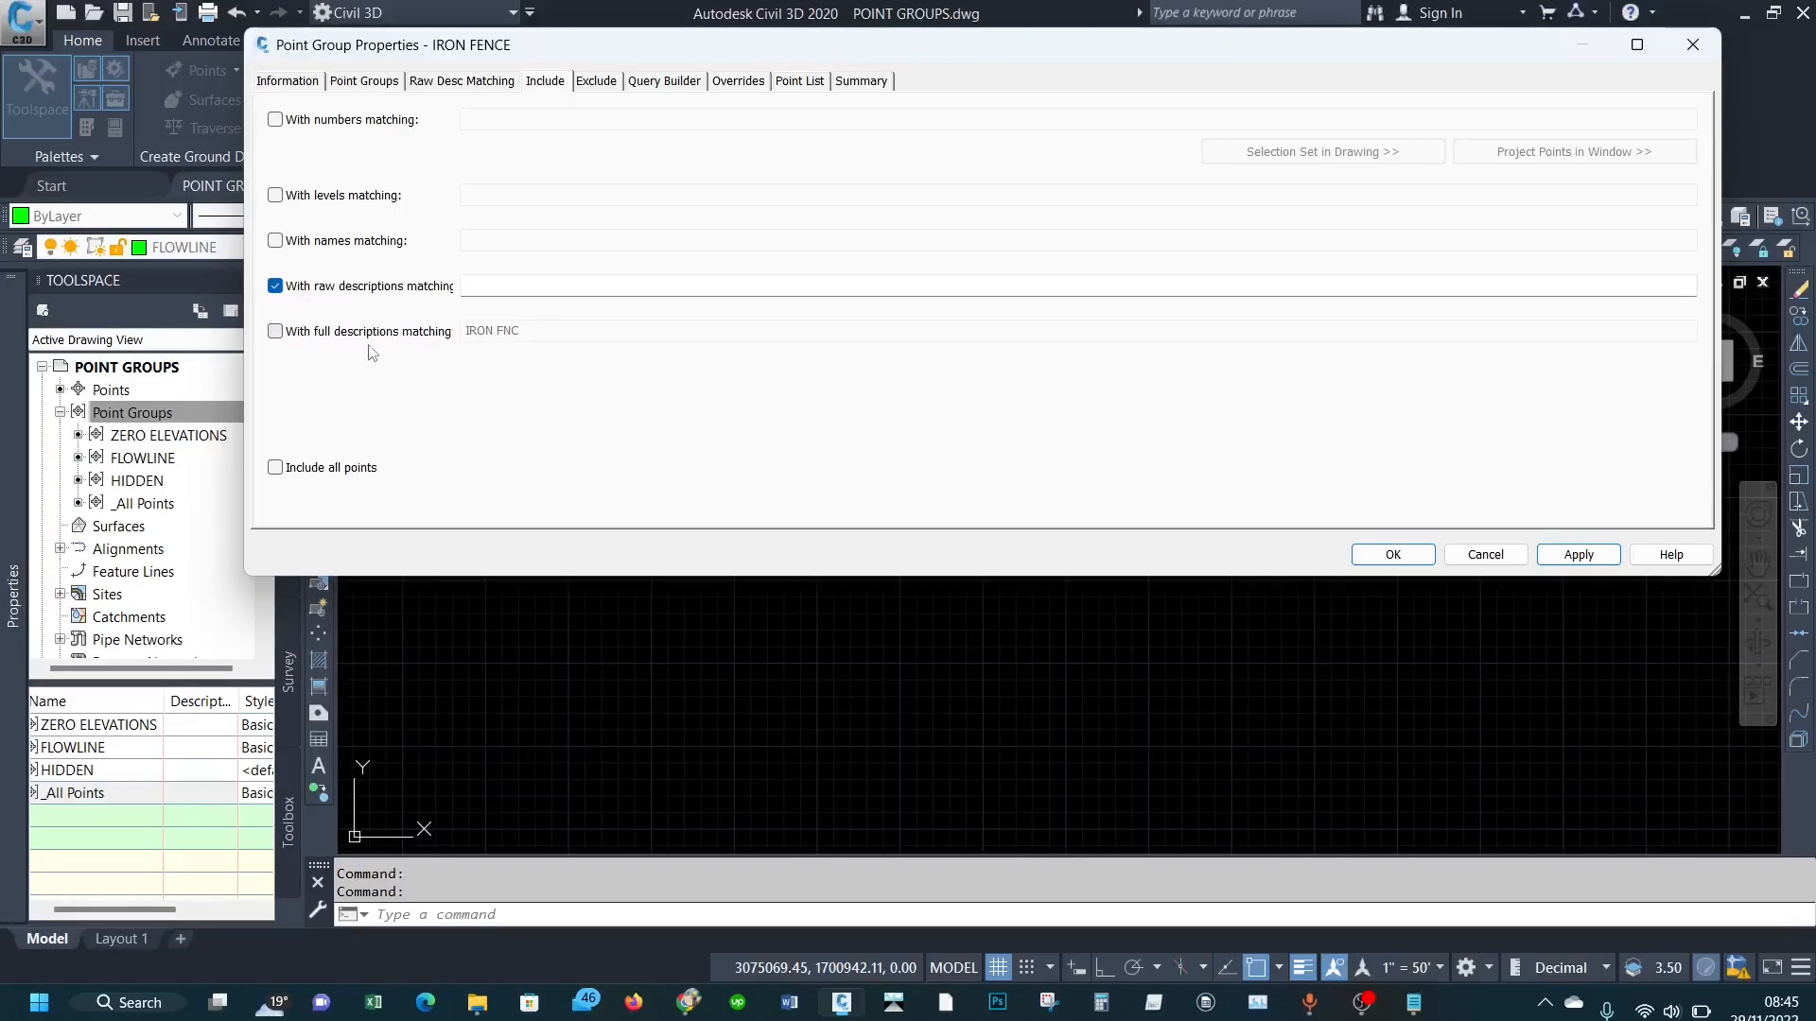
click(276, 331)
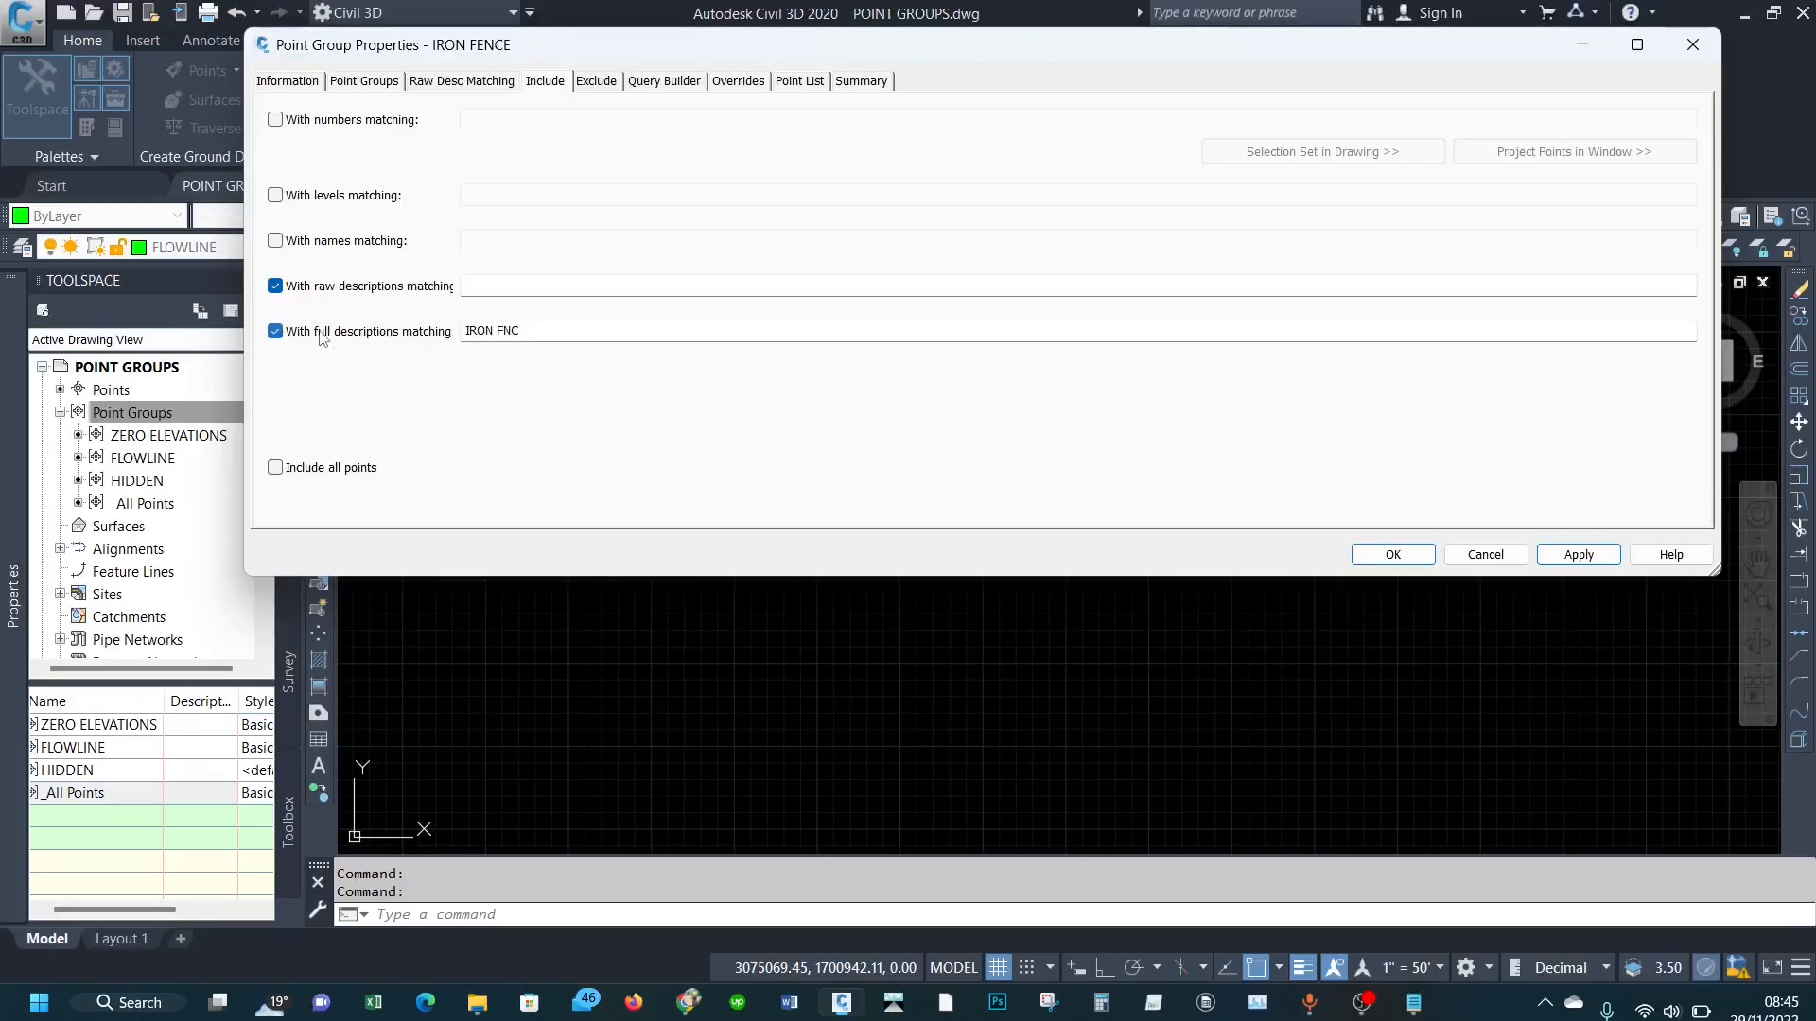
click(276, 285)
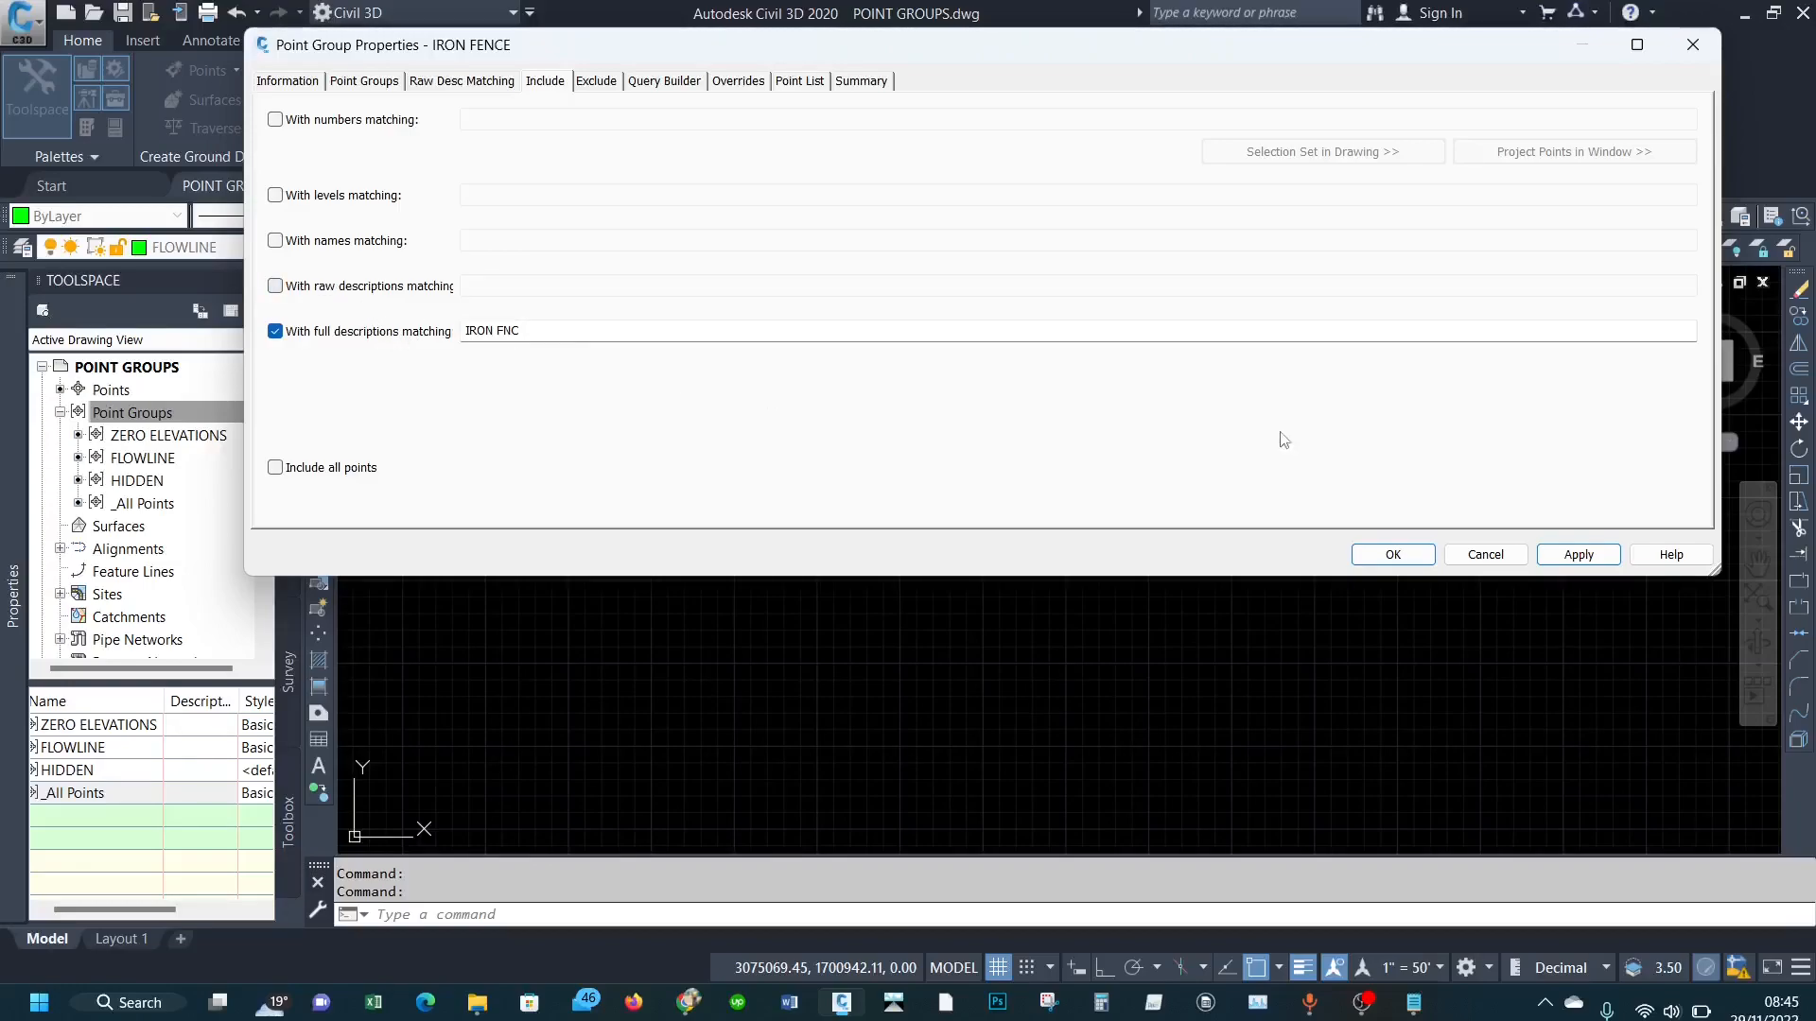
click(806, 82)
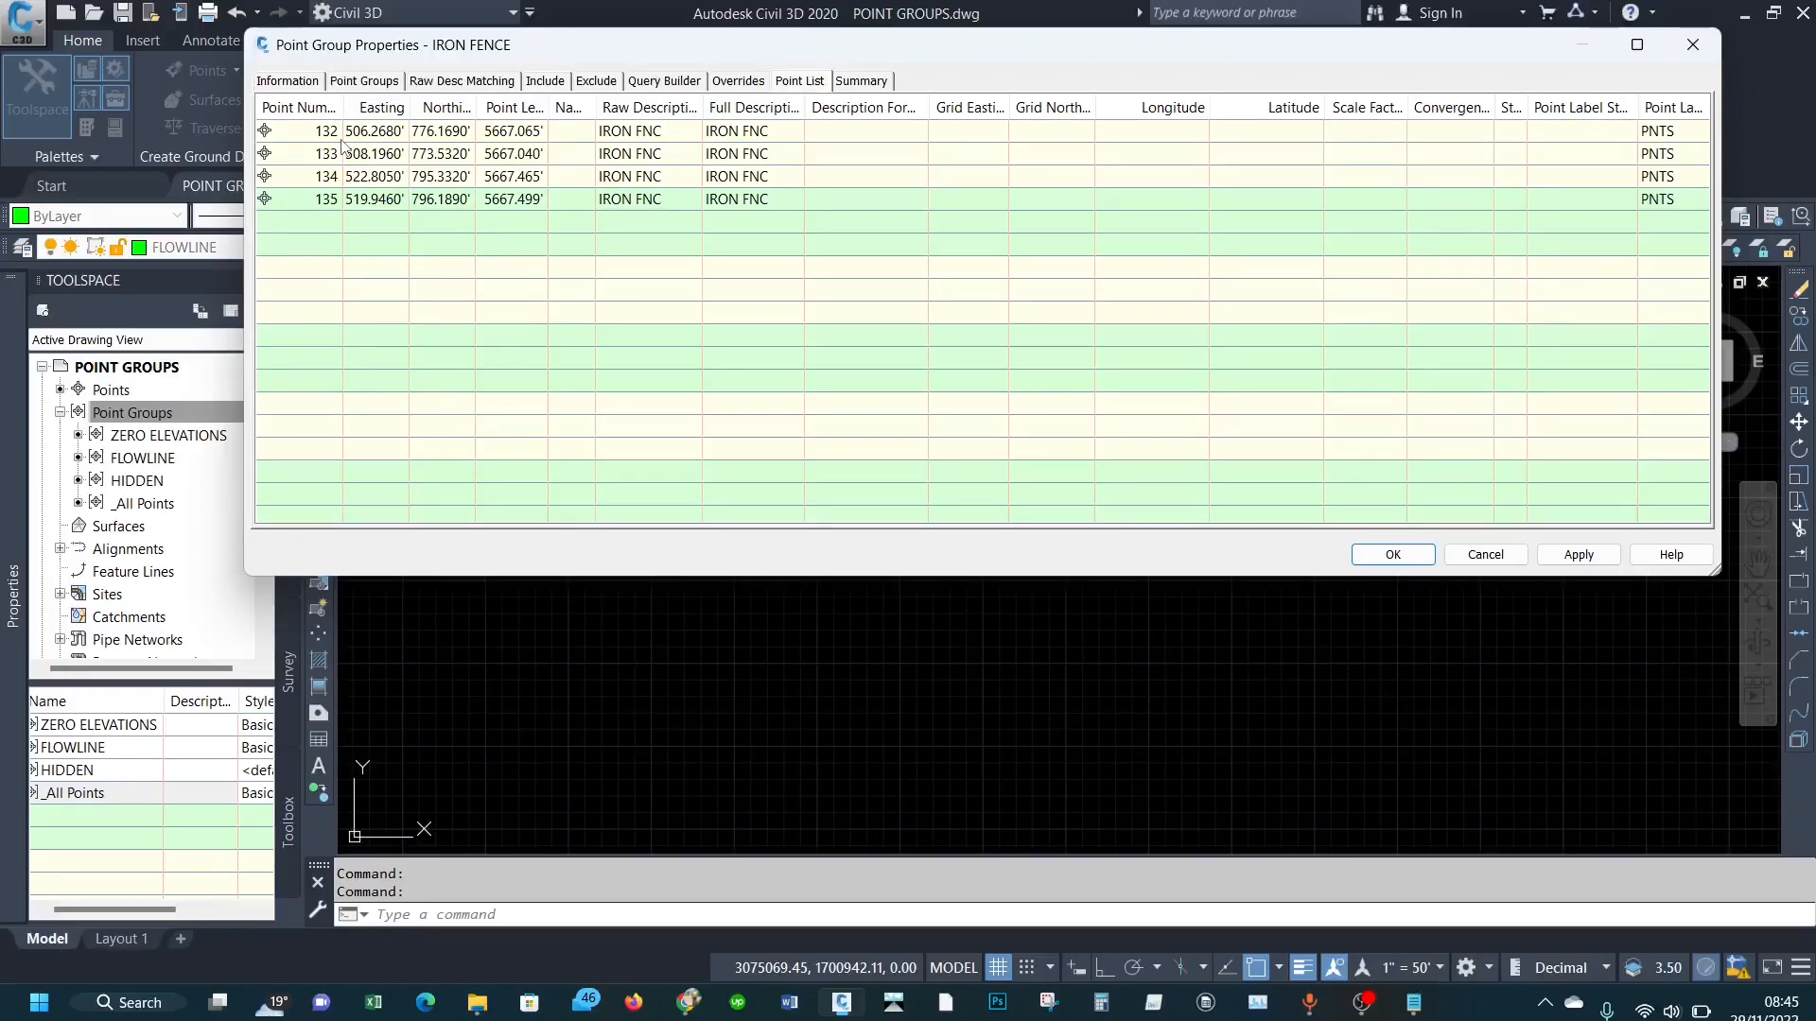
Step: Move the IRON FNC filter from full descriptions to raw descriptions, disable full description matching, apply it and check the point list
click(551, 83)
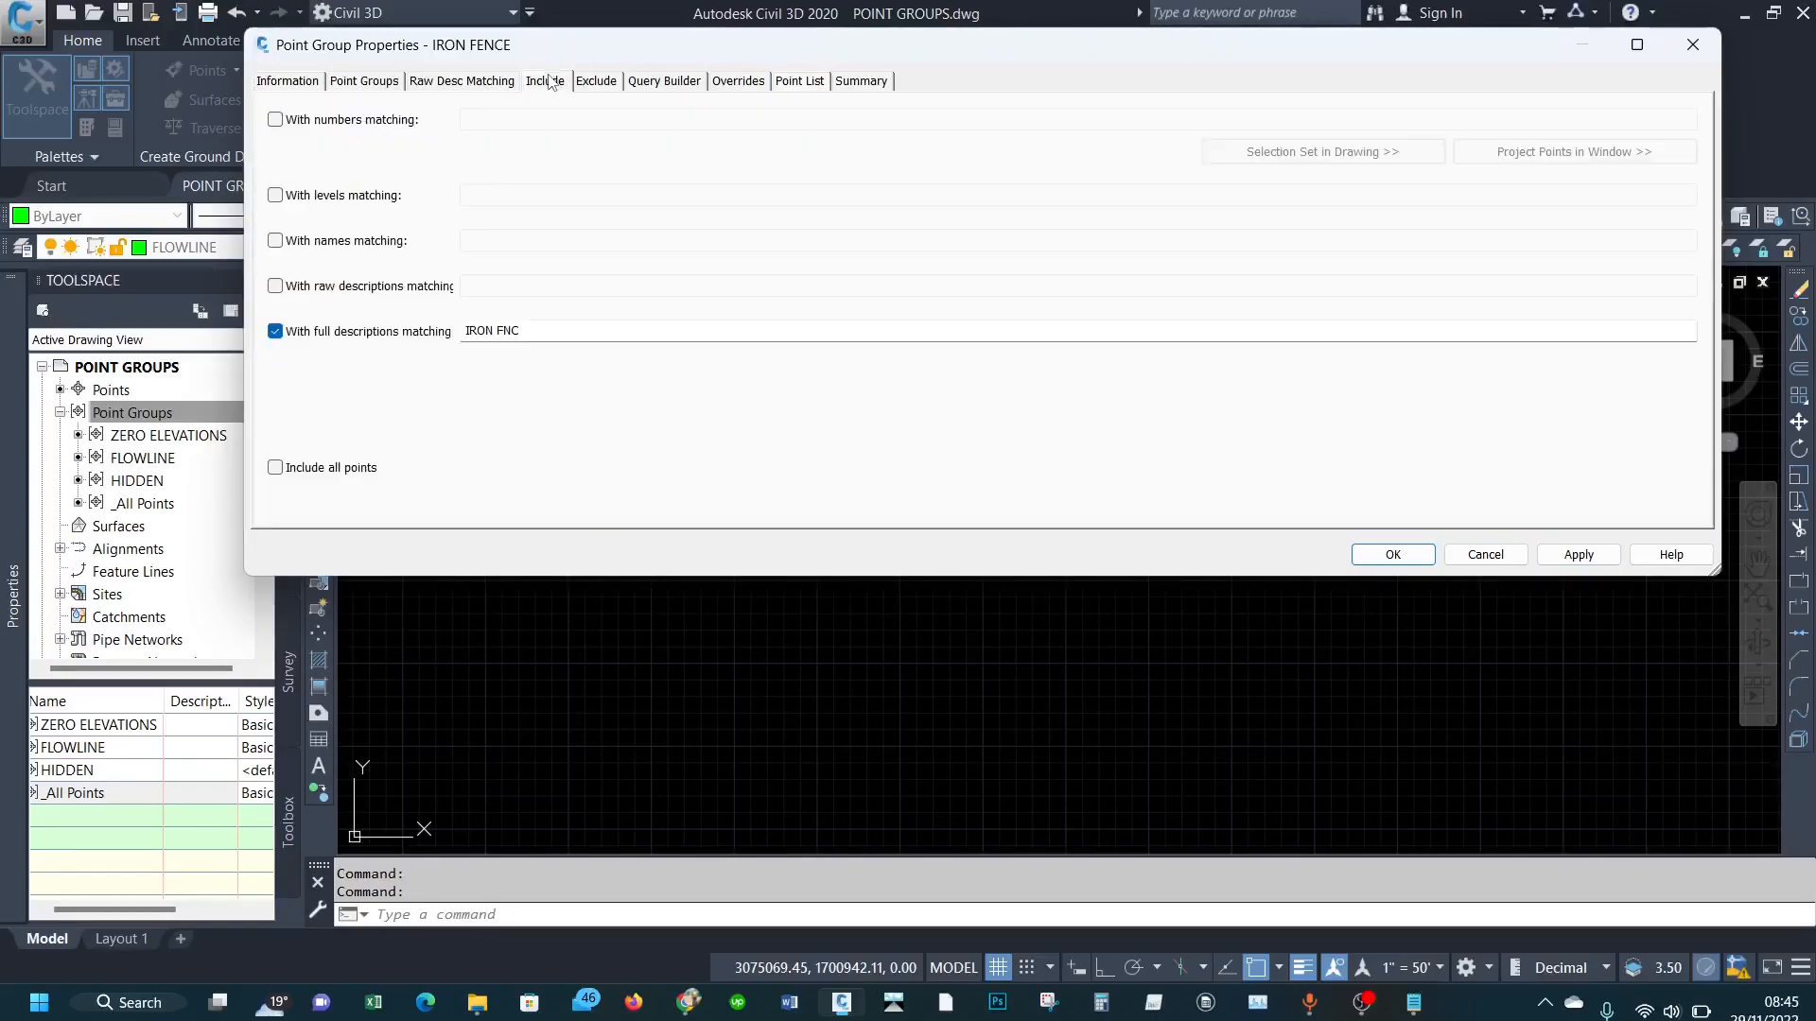
click(275, 286)
click(275, 331)
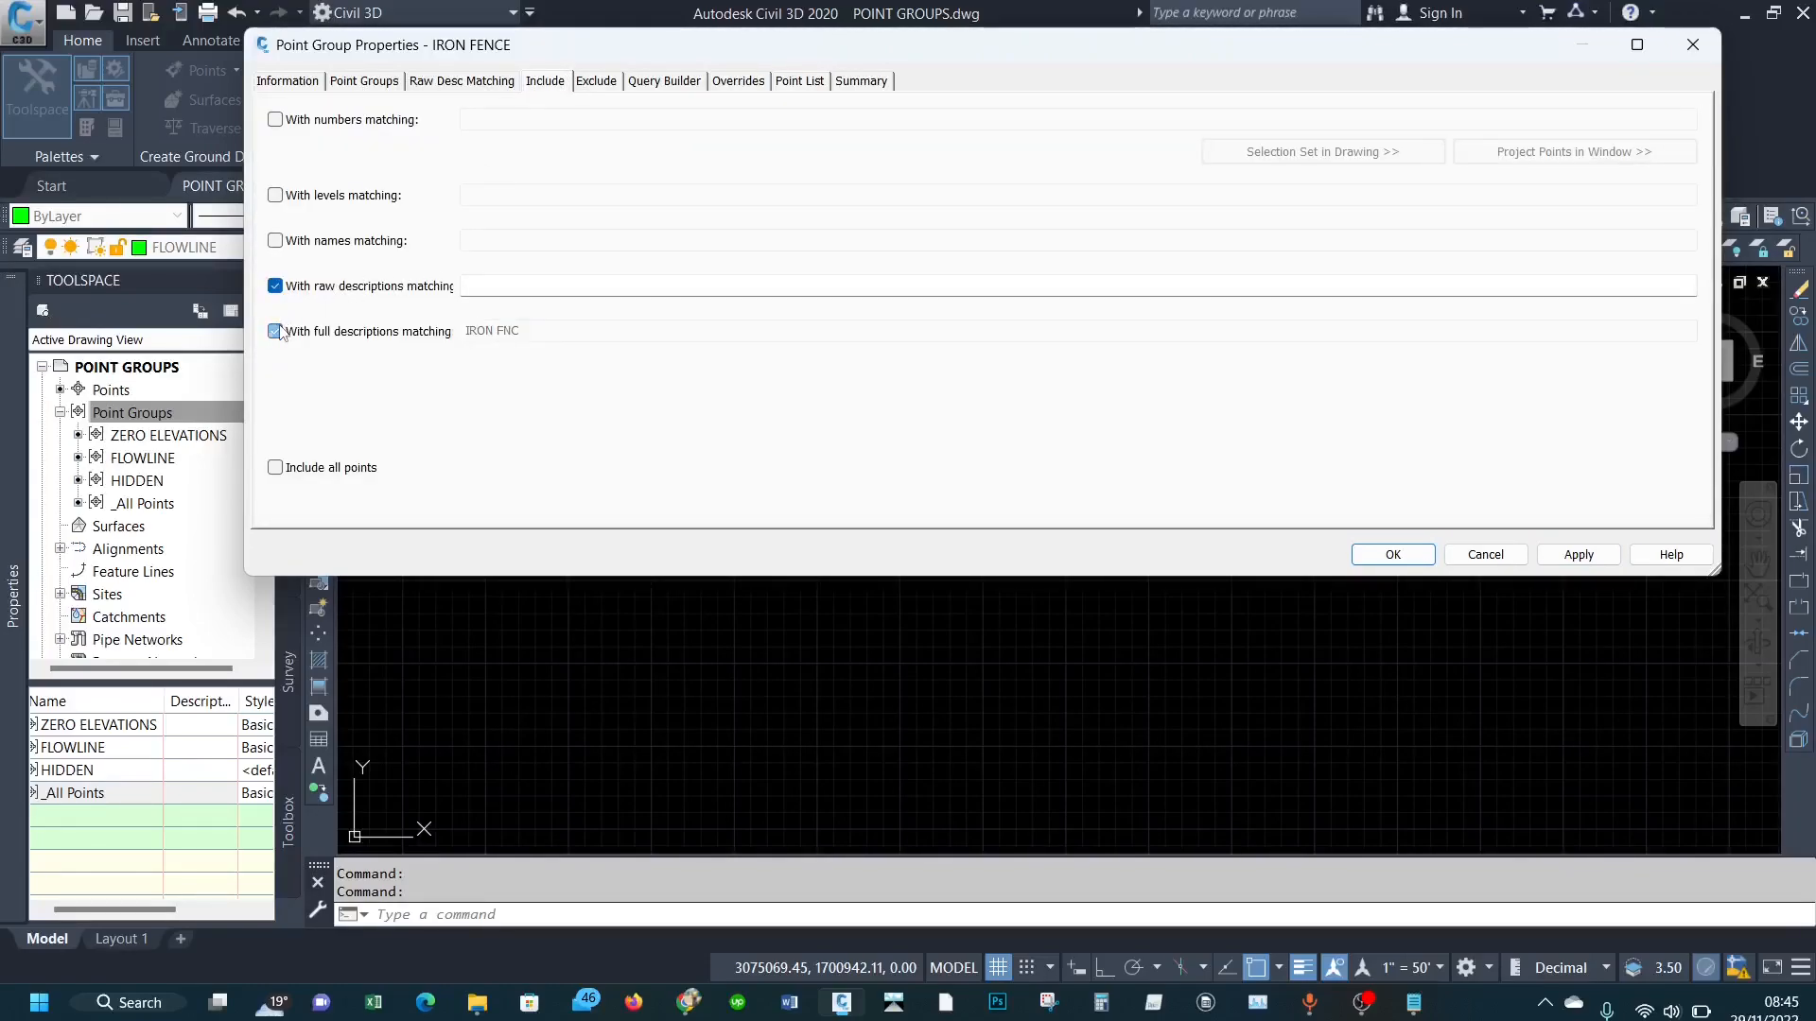
click(295, 334)
drag(538, 329, 406, 356)
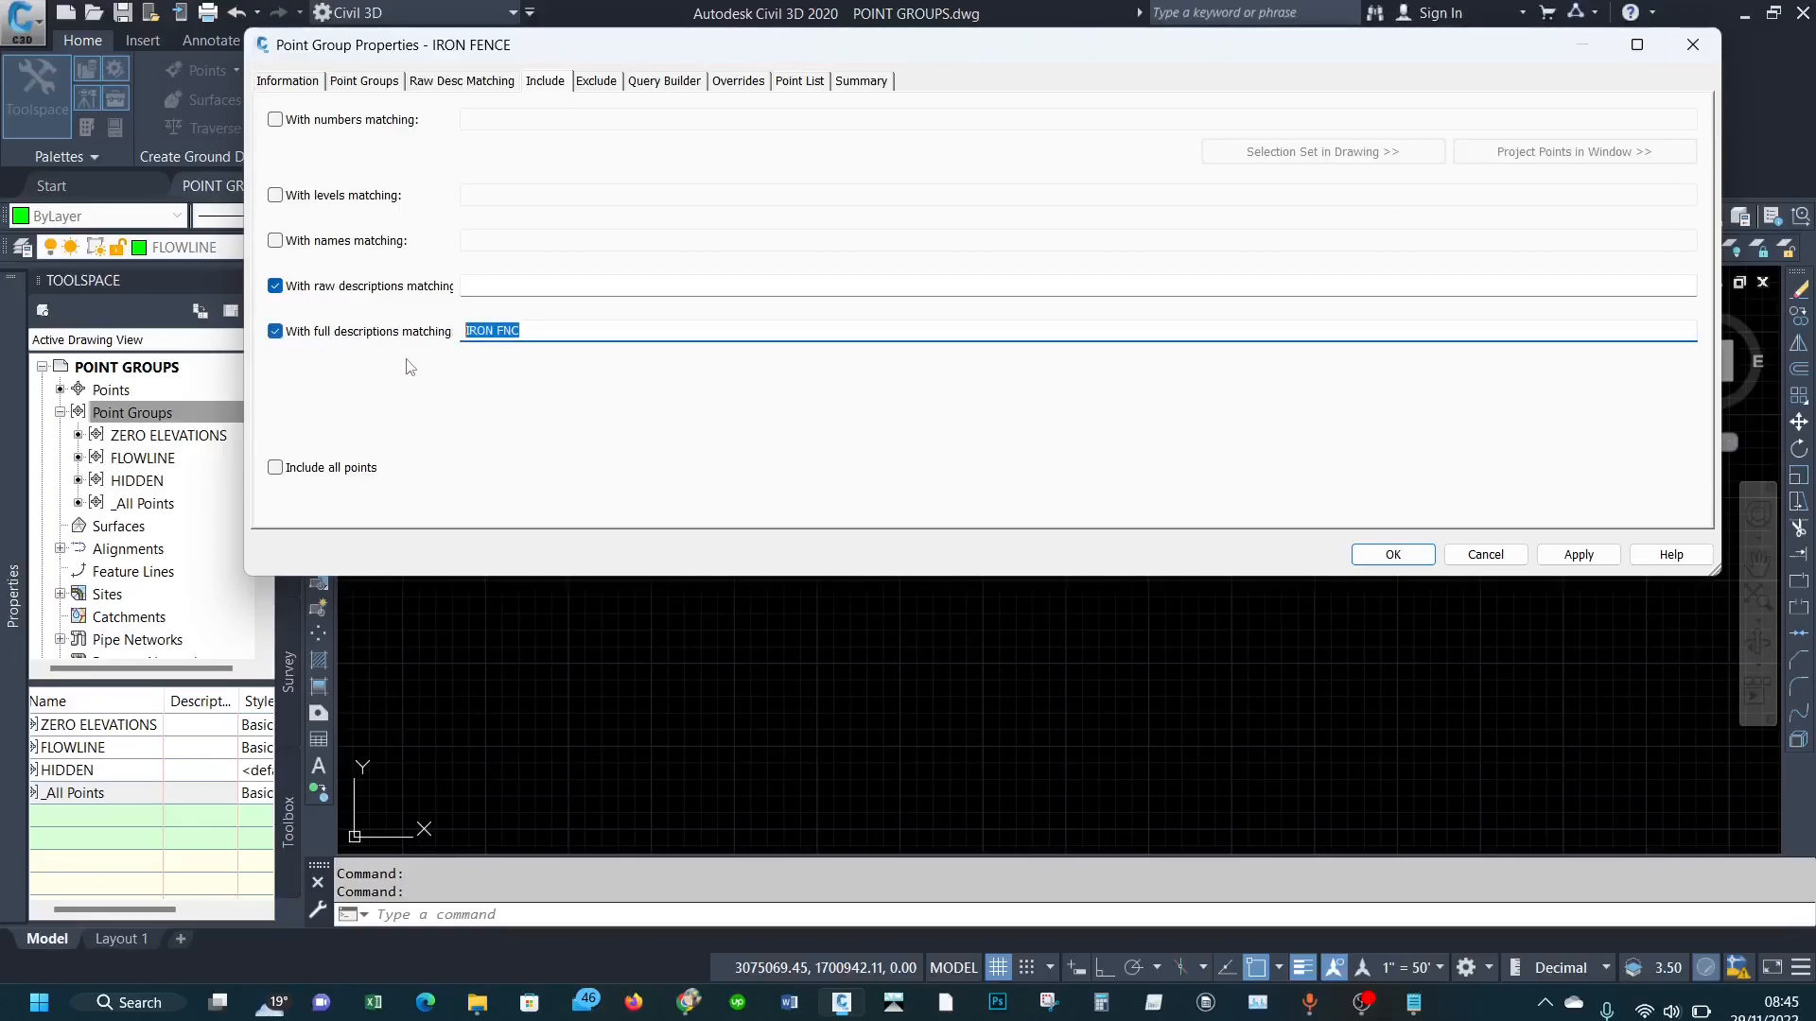
key(ctrl+x)
click(473, 285)
key(ctrl+v)
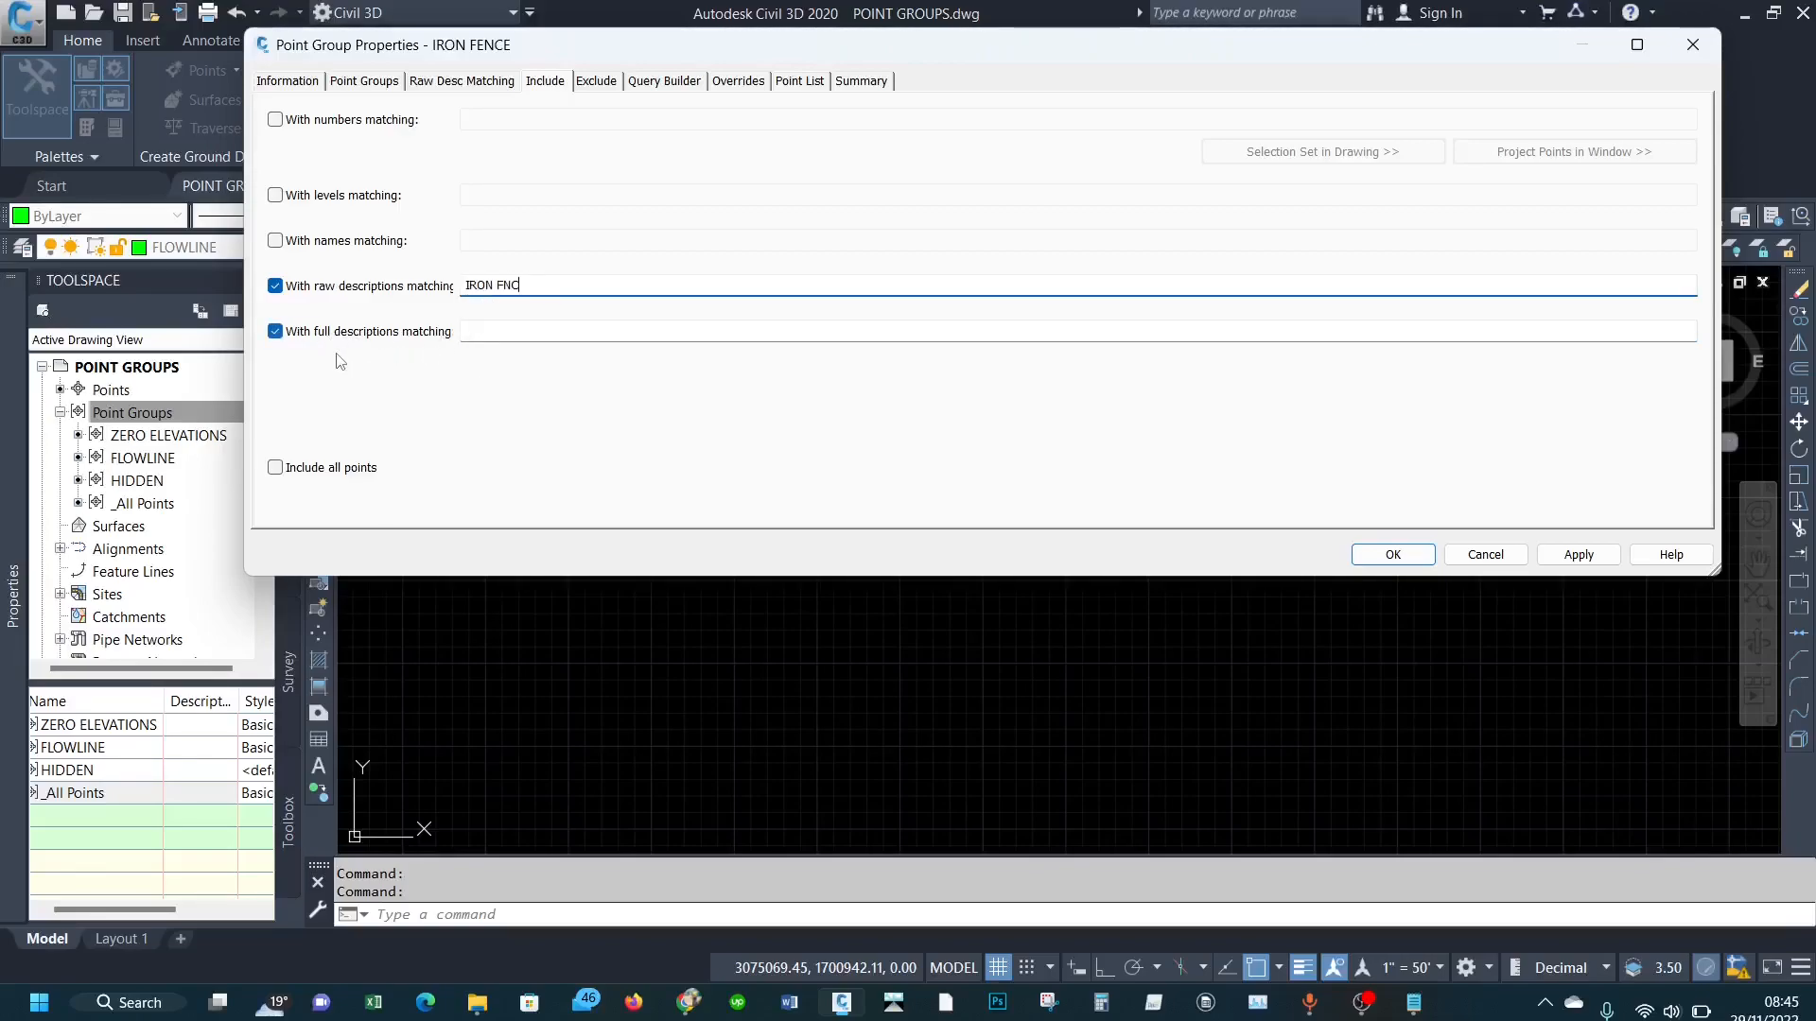
click(280, 333)
click(1560, 558)
click(805, 83)
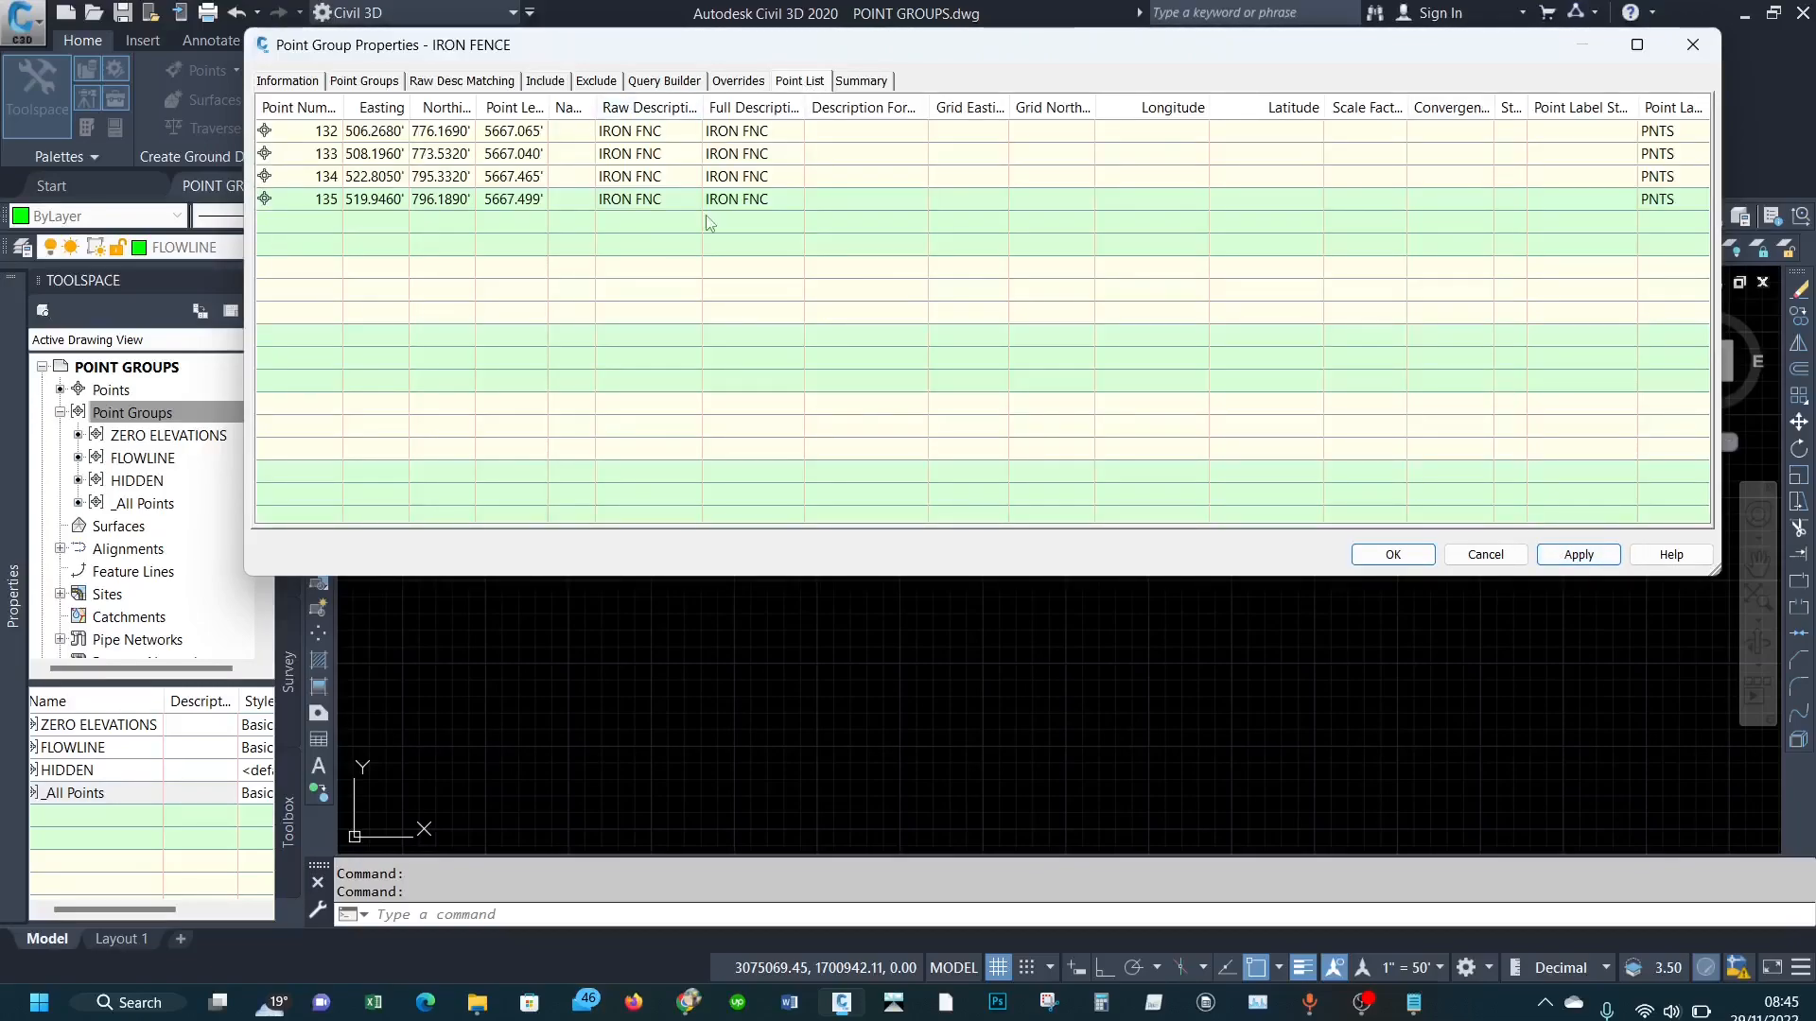
click(543, 83)
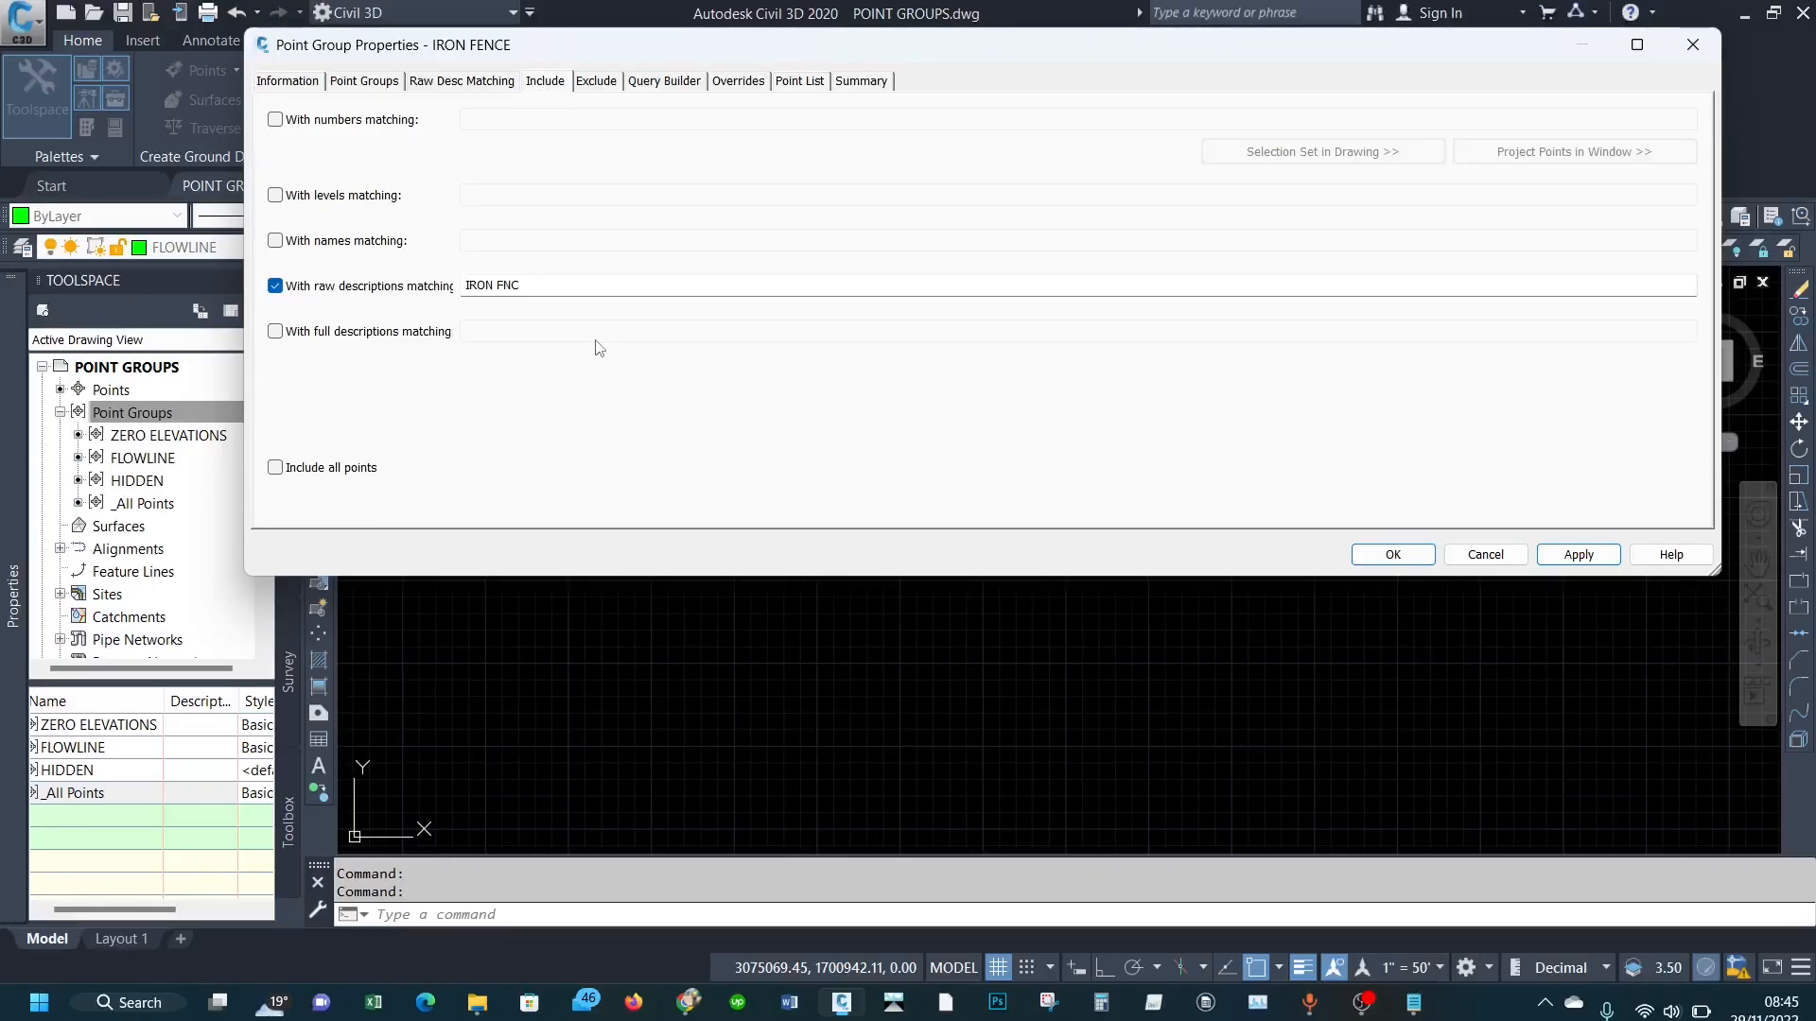
Step: Set the IRON FENCE group's point style to Basic and label style to Point# and Description, and accept the properties
click(286, 81)
click(406, 316)
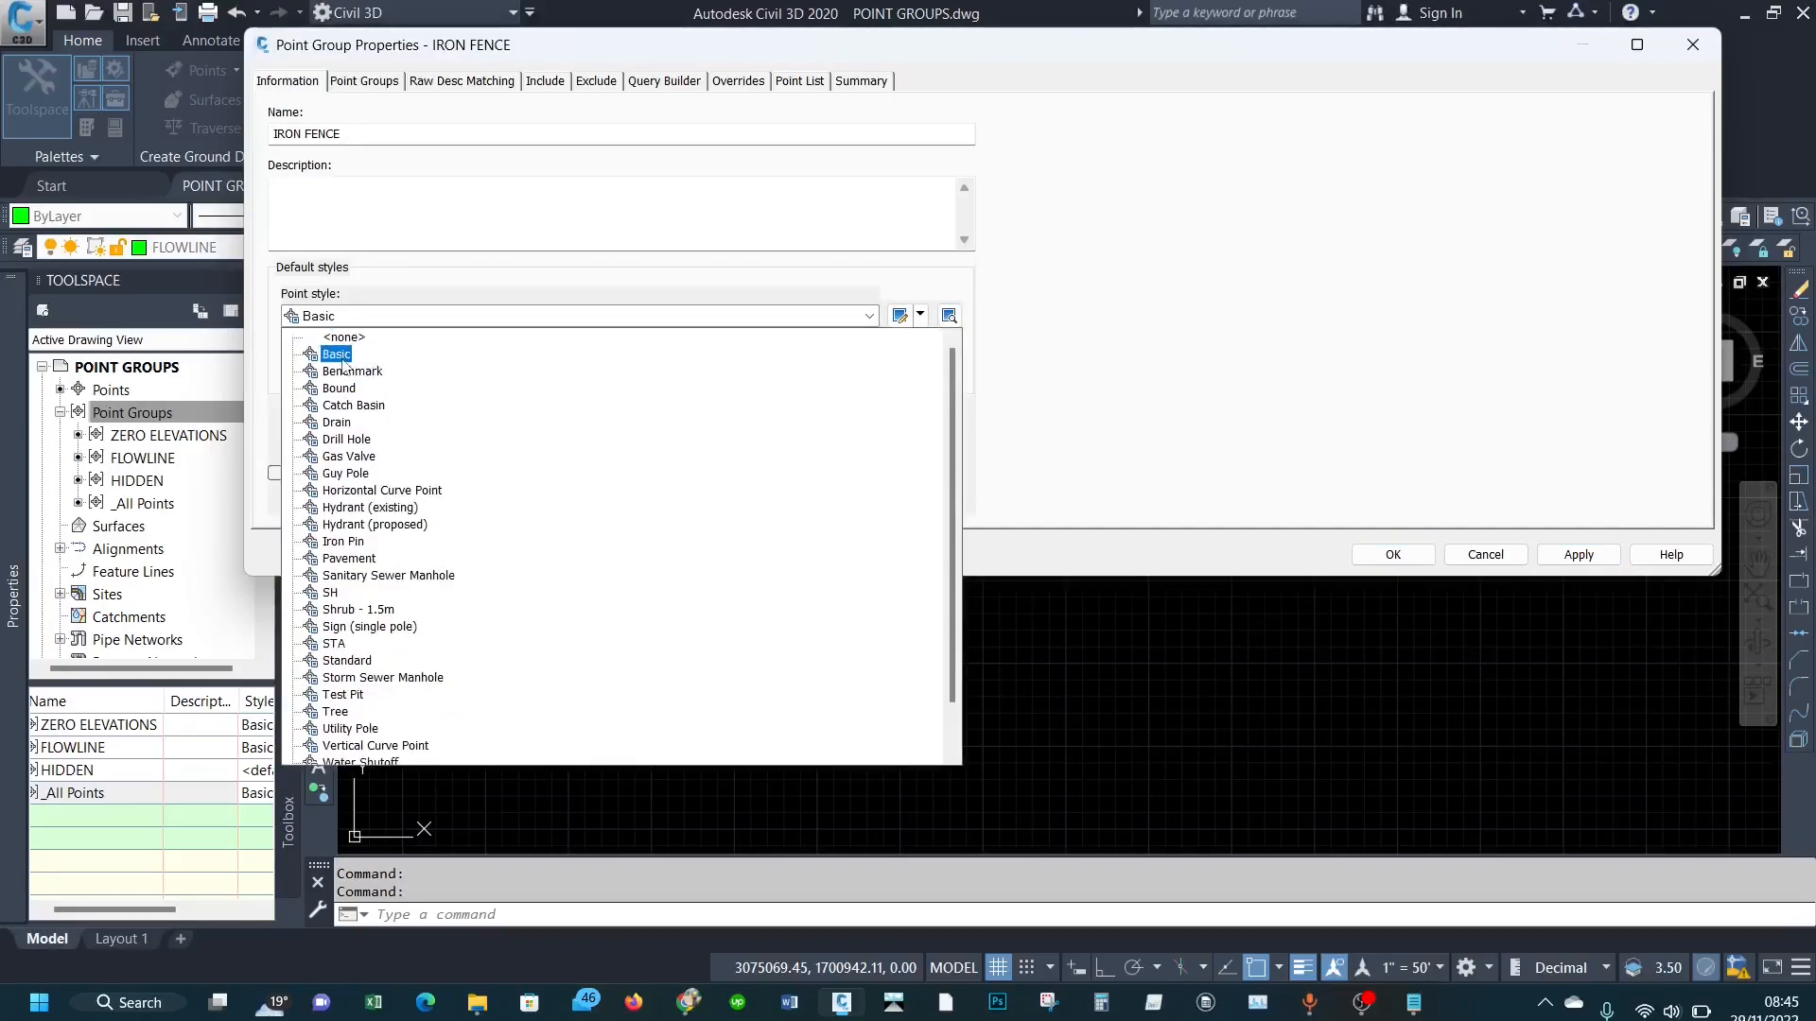
click(336, 359)
click(370, 375)
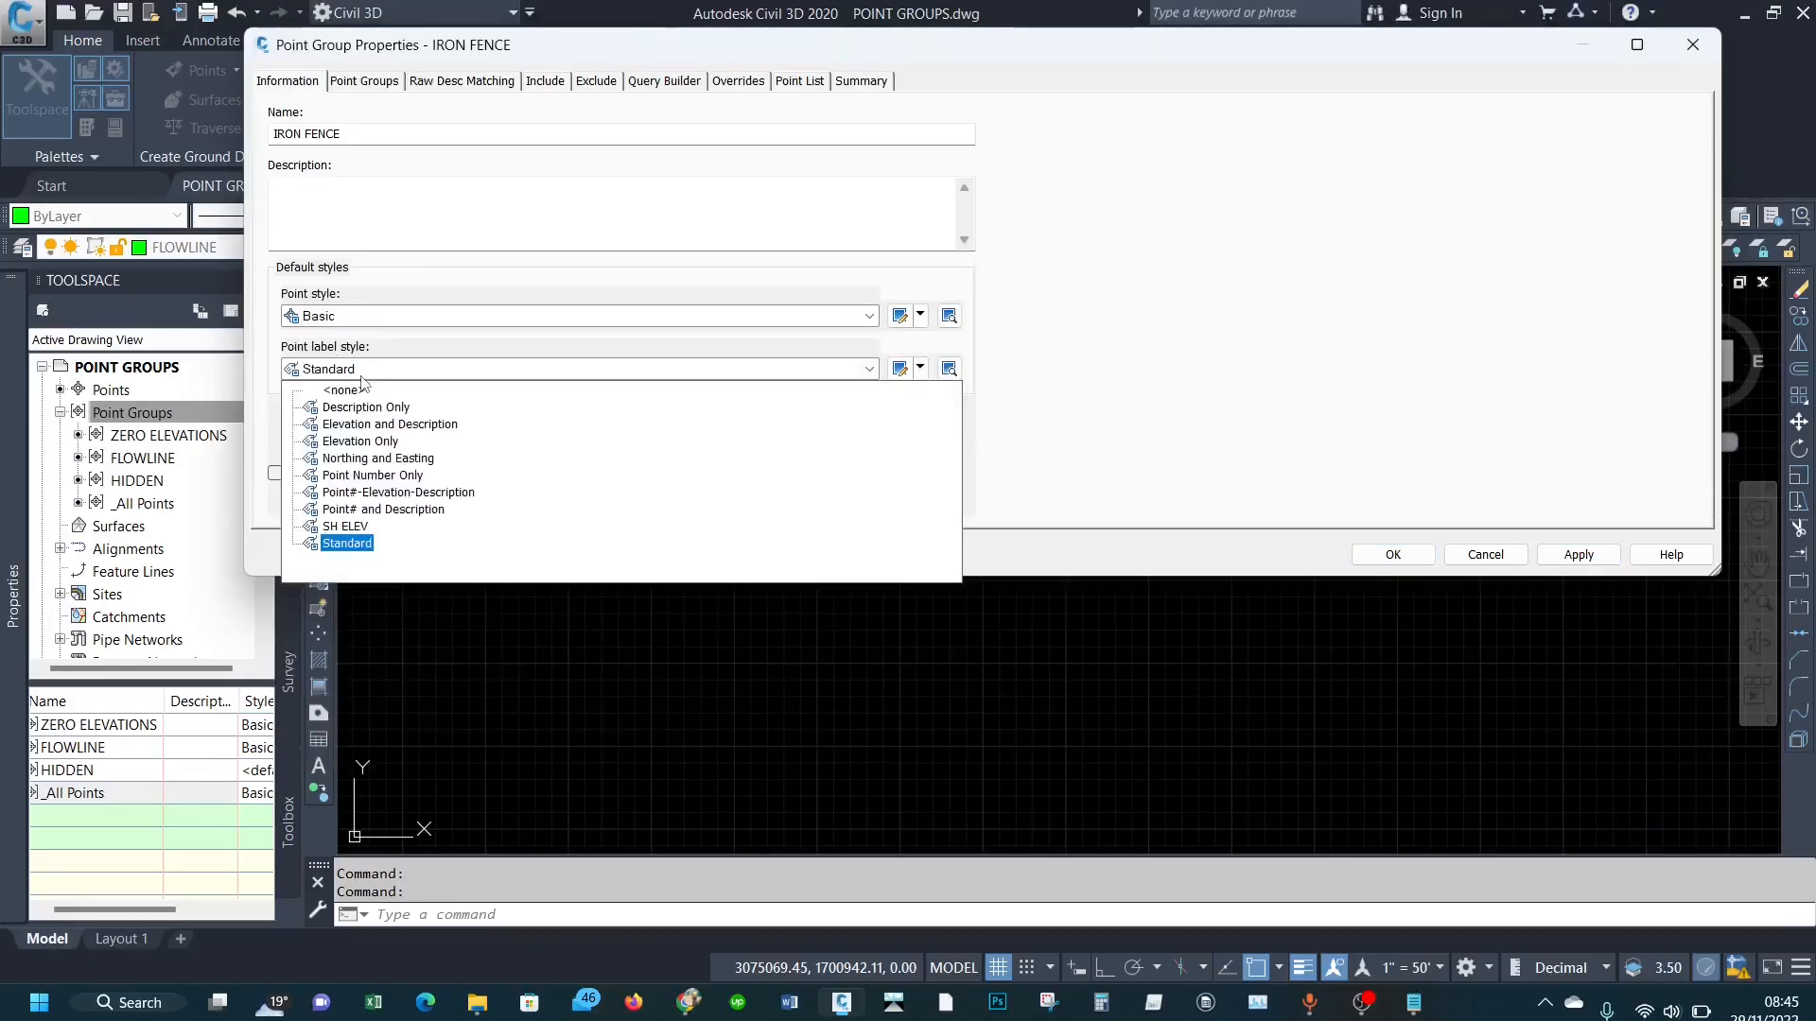
click(370, 516)
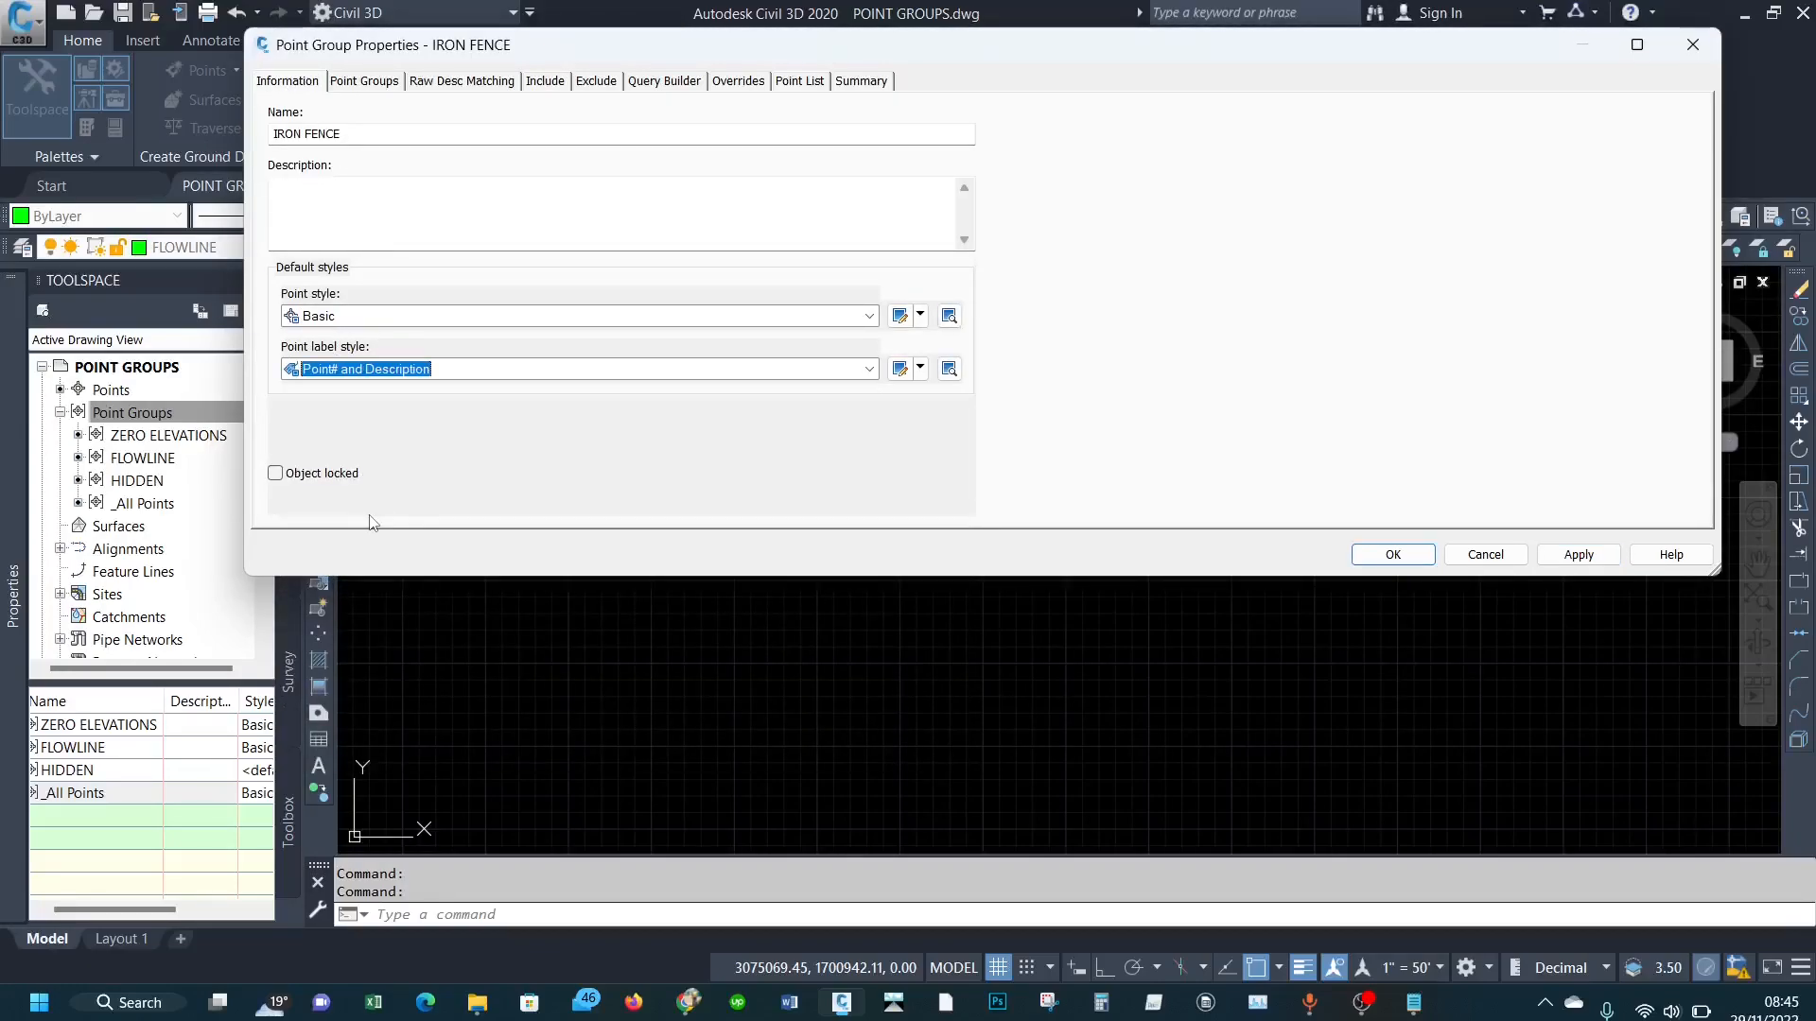
click(1575, 562)
click(1393, 554)
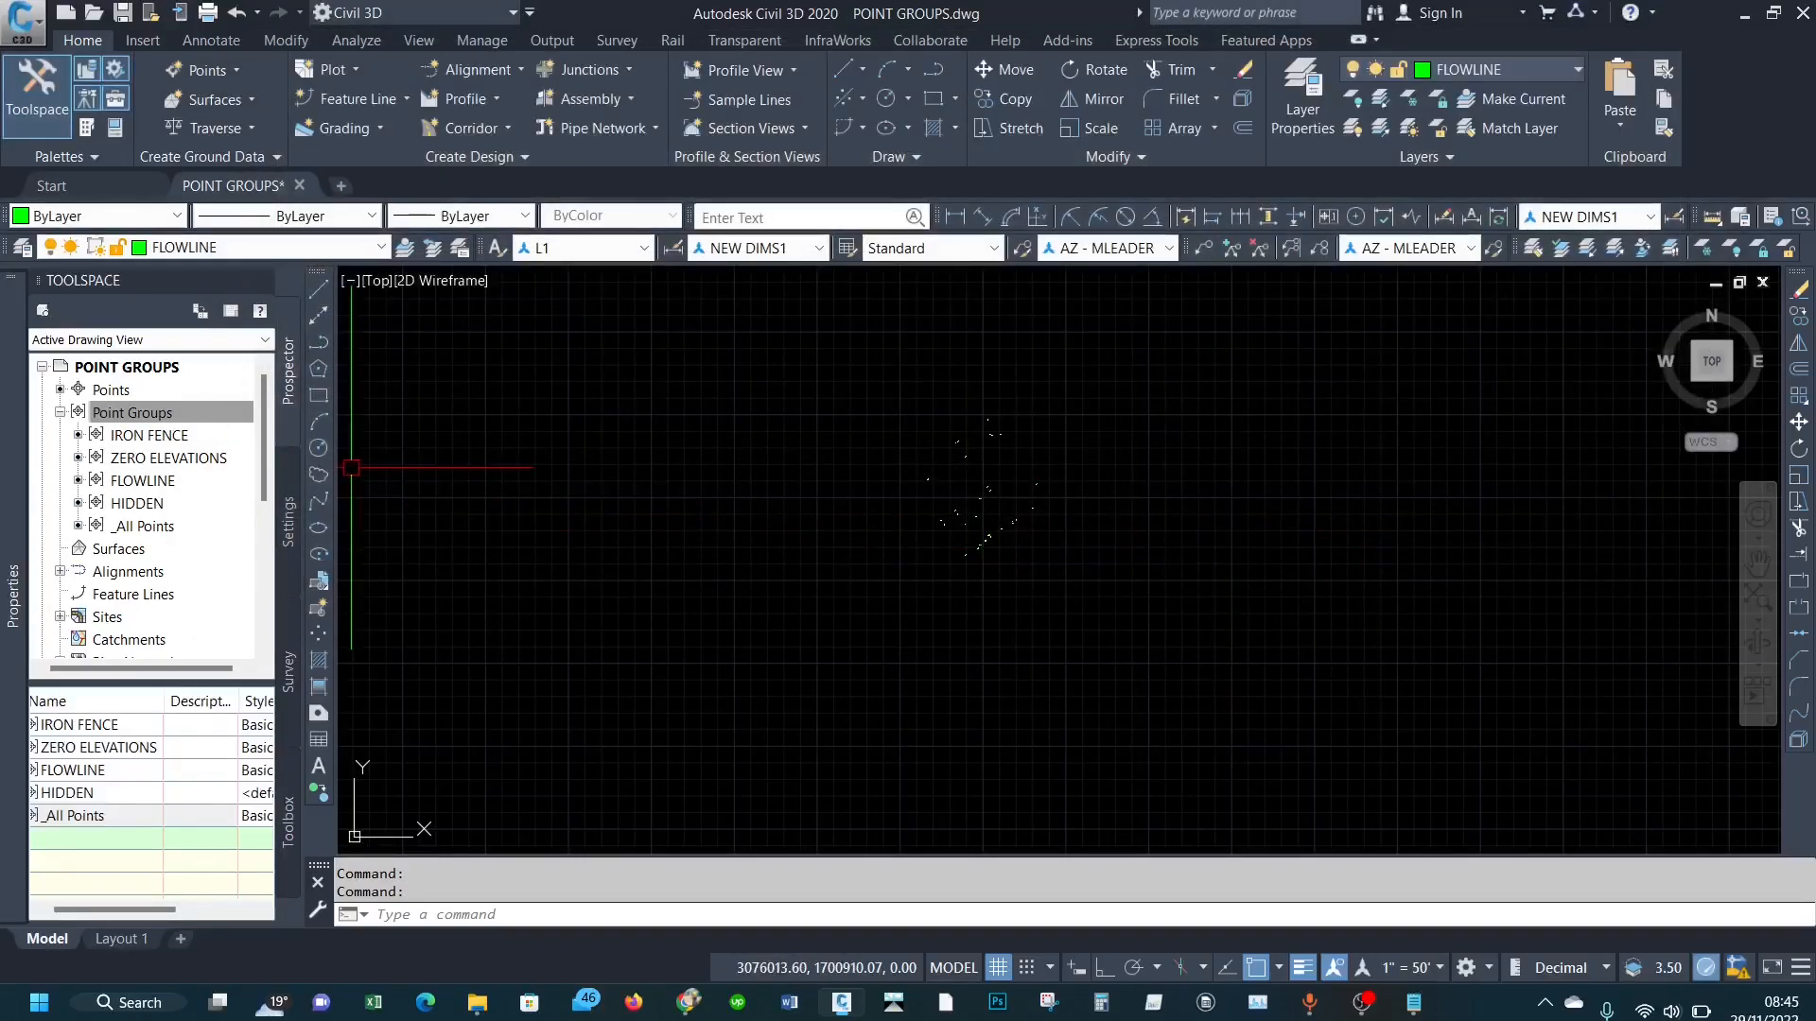
Step: Select the IRON FENCE group's points in the drawing, inspect their locations and labels up close, and clear the selection
right_click(144, 436)
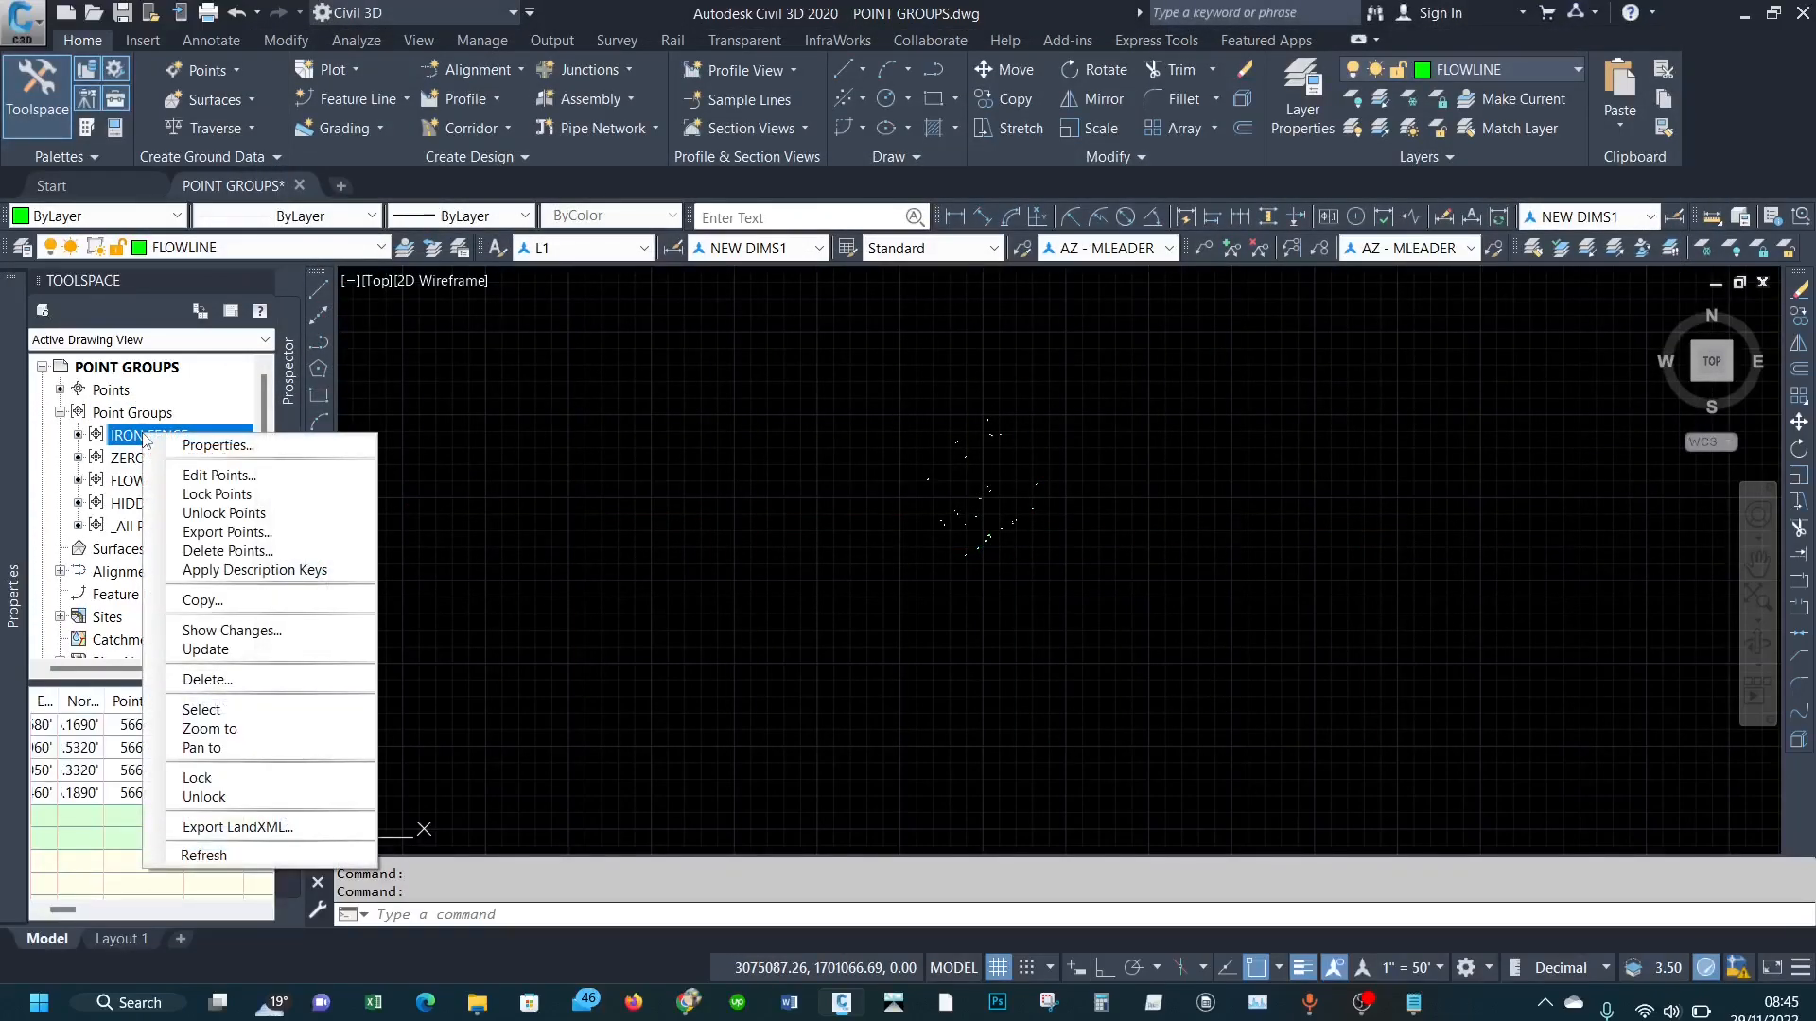
click(203, 709)
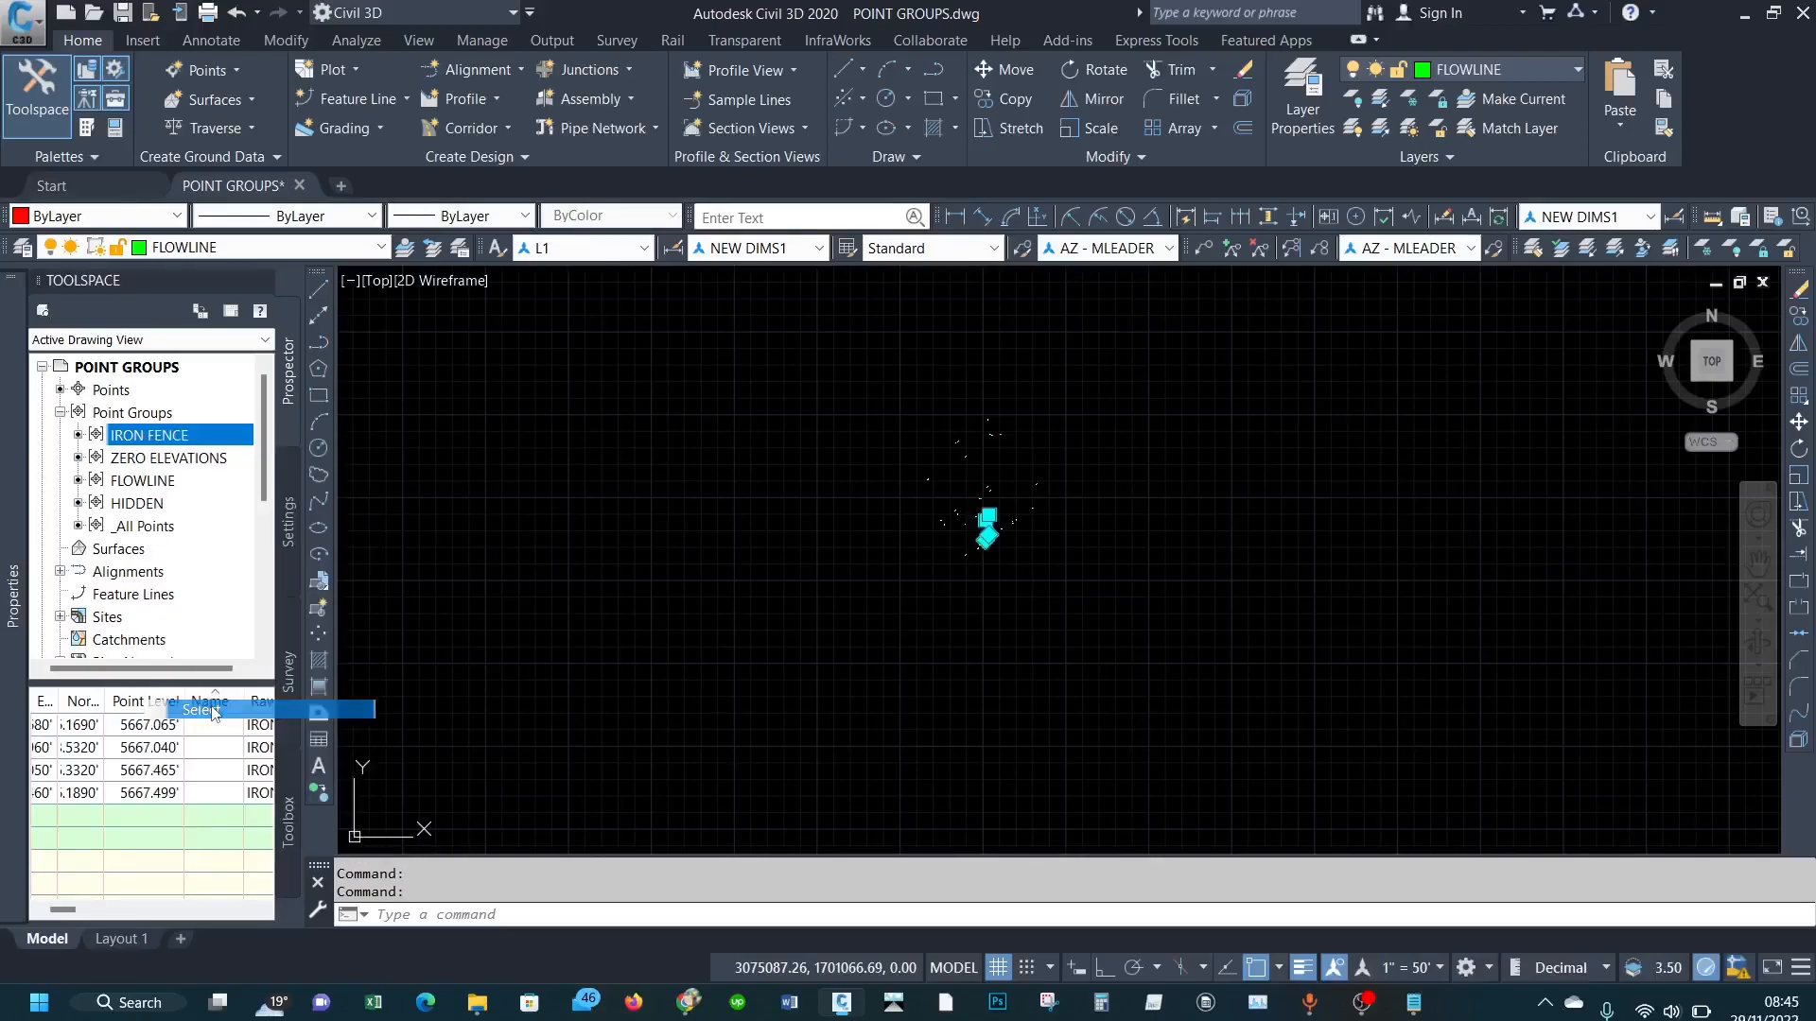
scroll(1013, 529, up, 4)
scroll(1090, 648, down, 1)
scroll(1066, 616, up, 2)
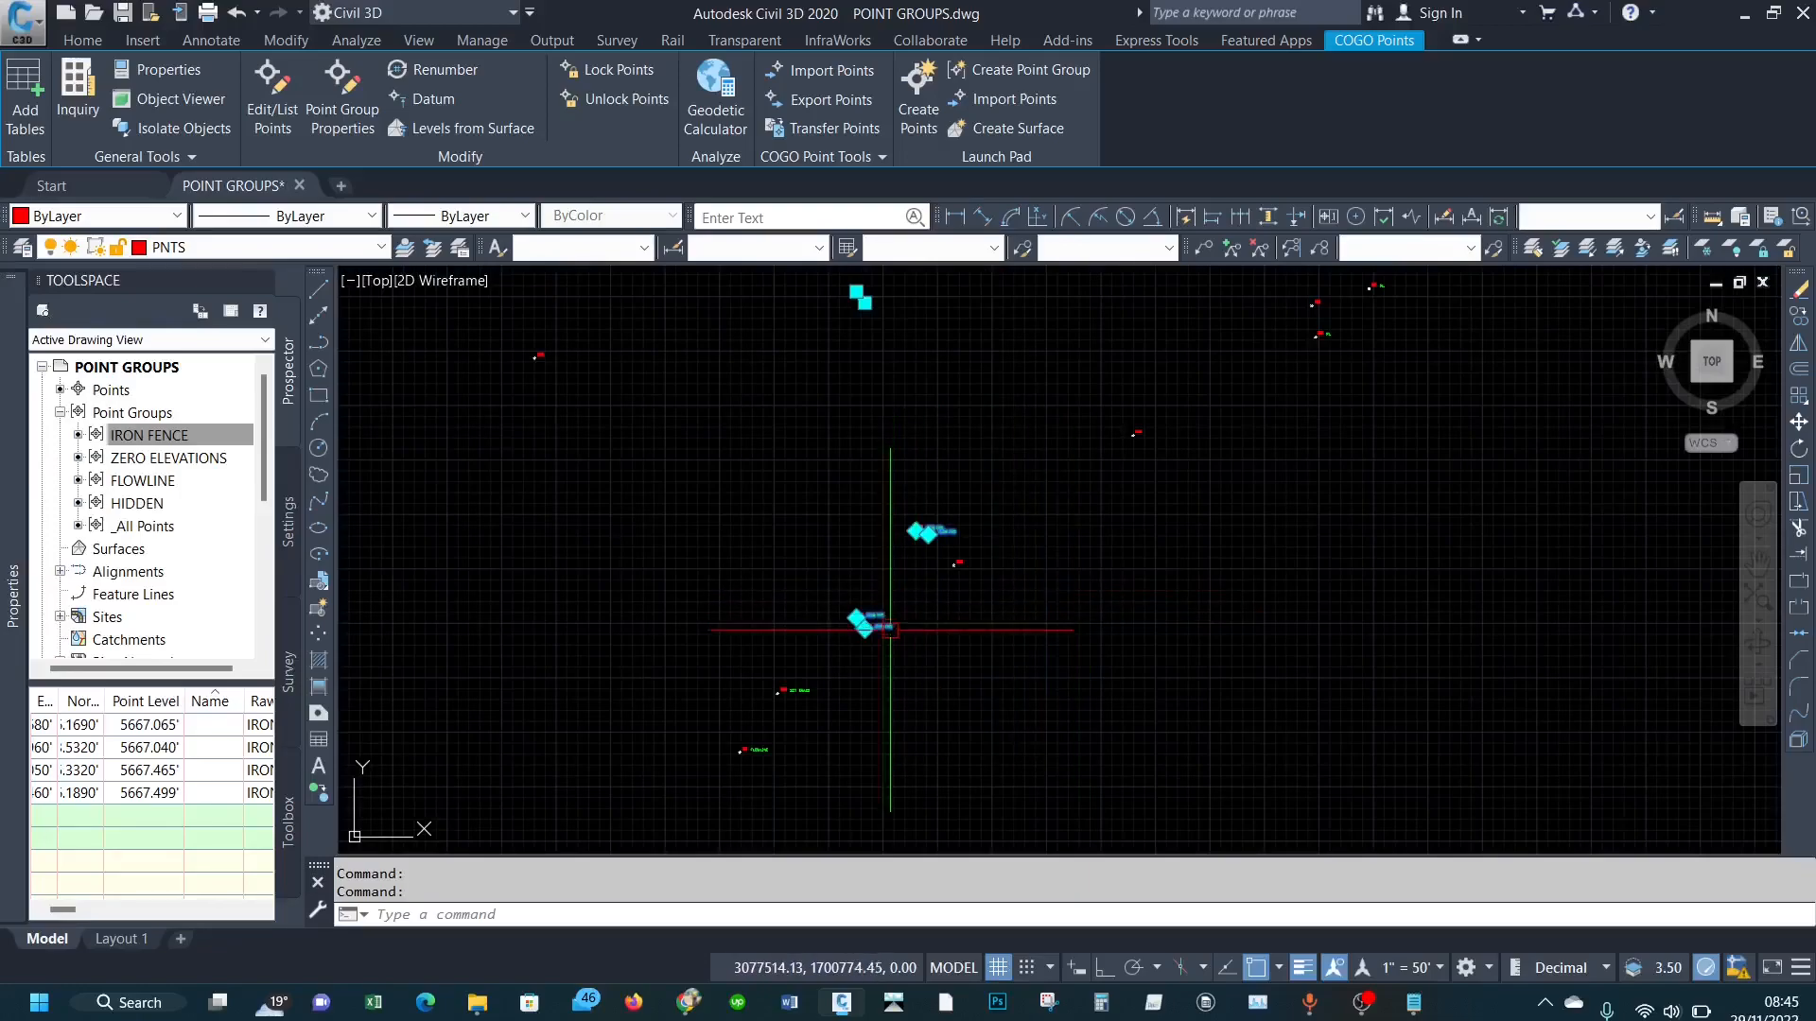
scroll(890, 641, up, 1)
scroll(1087, 615, down, 3)
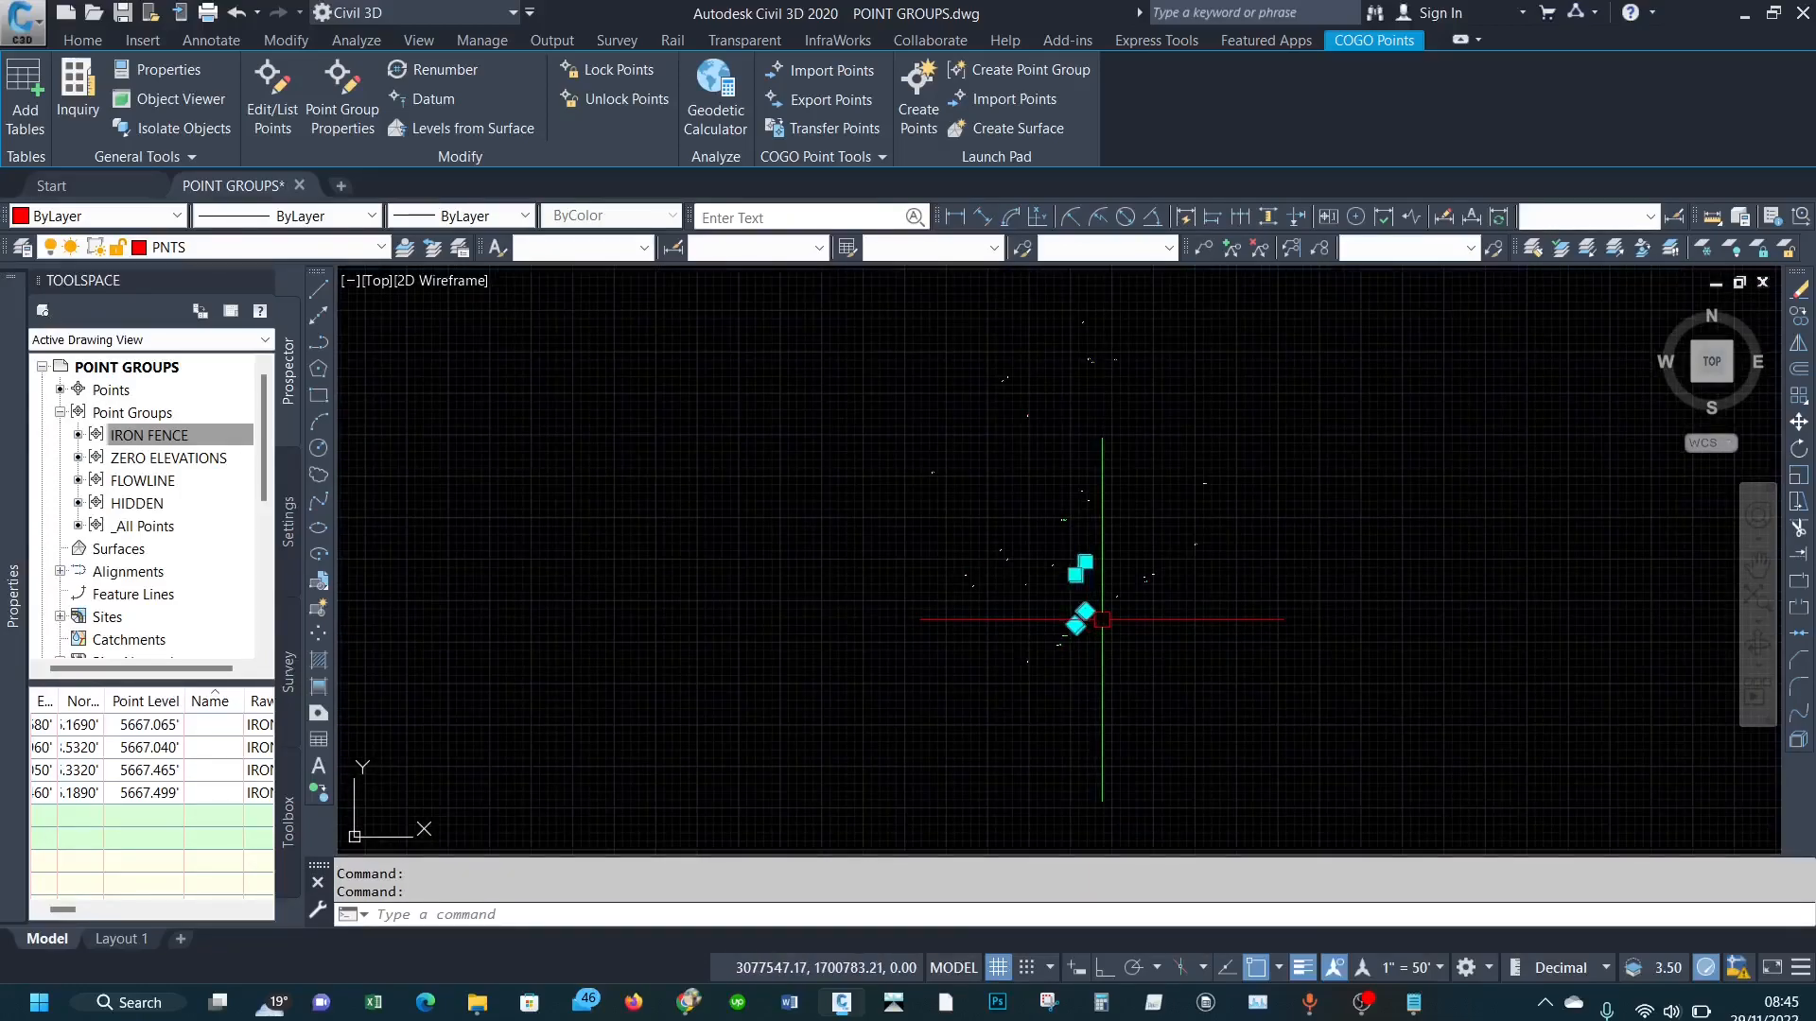
key(Escape)
key(Escape)
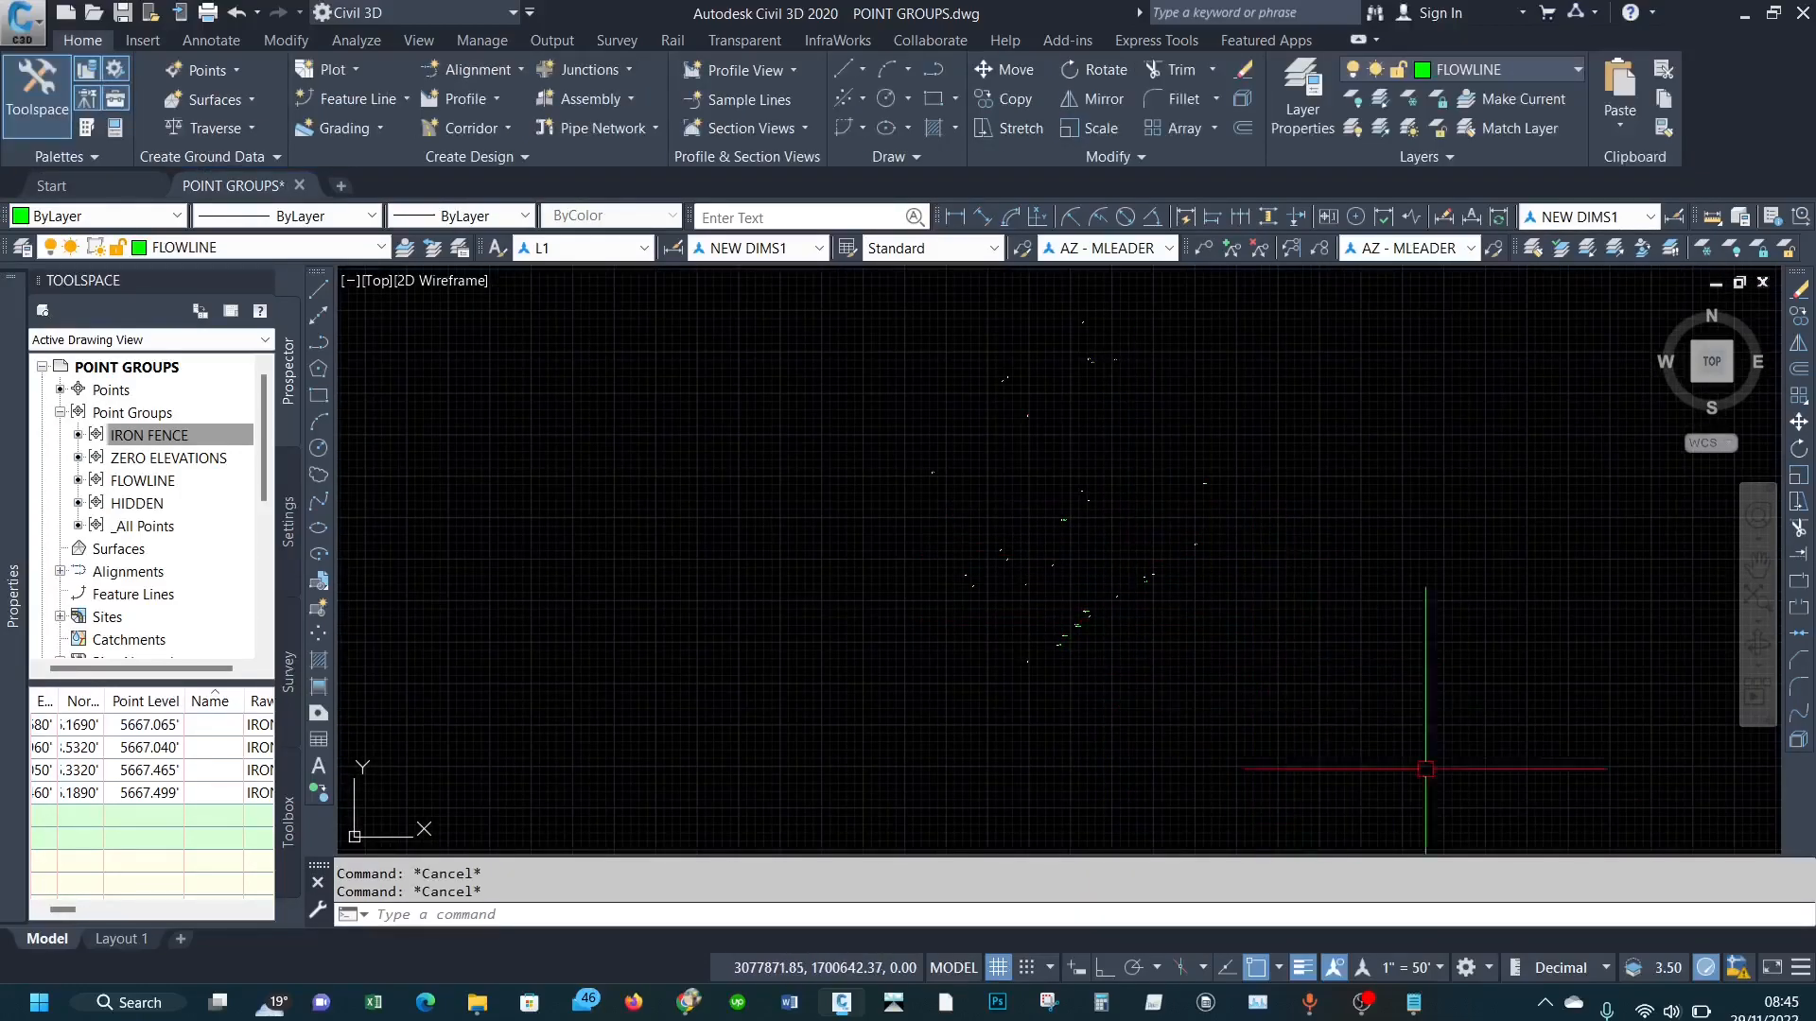
Step: Review the raw and full descriptions of the _All Points group in the point editor, close it, and check the source data in Notepad
click(154, 437)
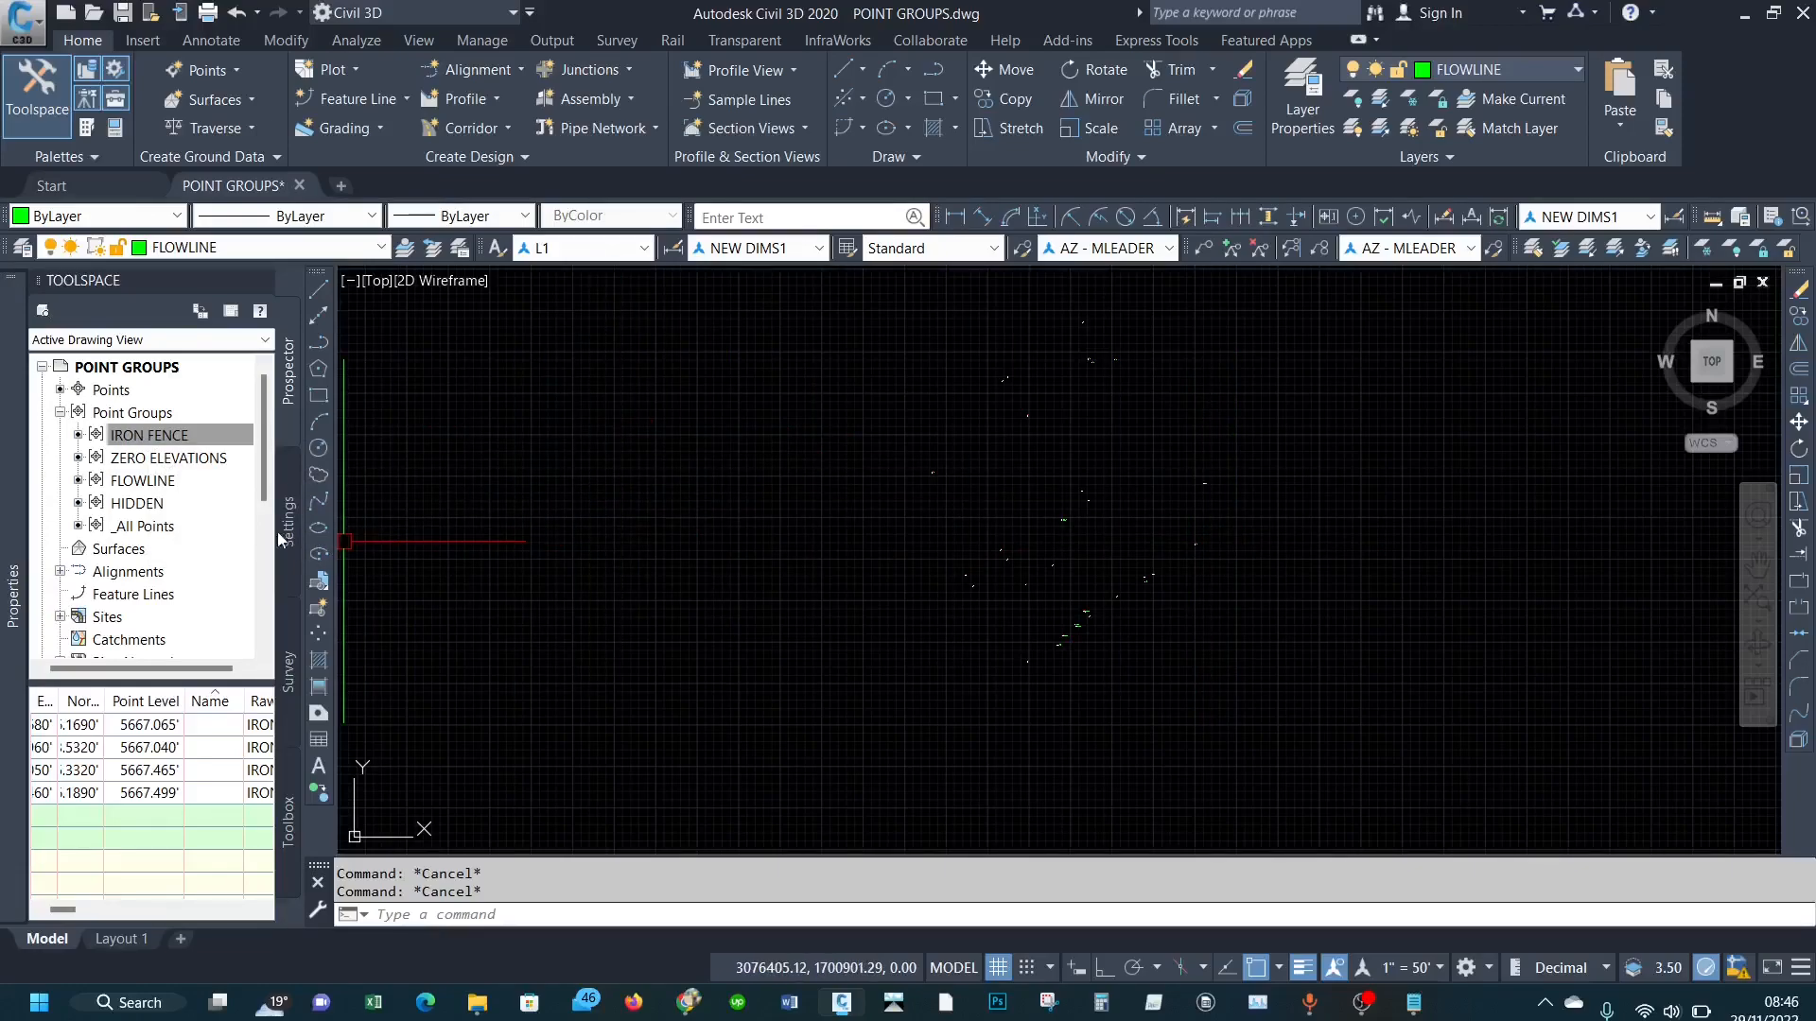
click(151, 527)
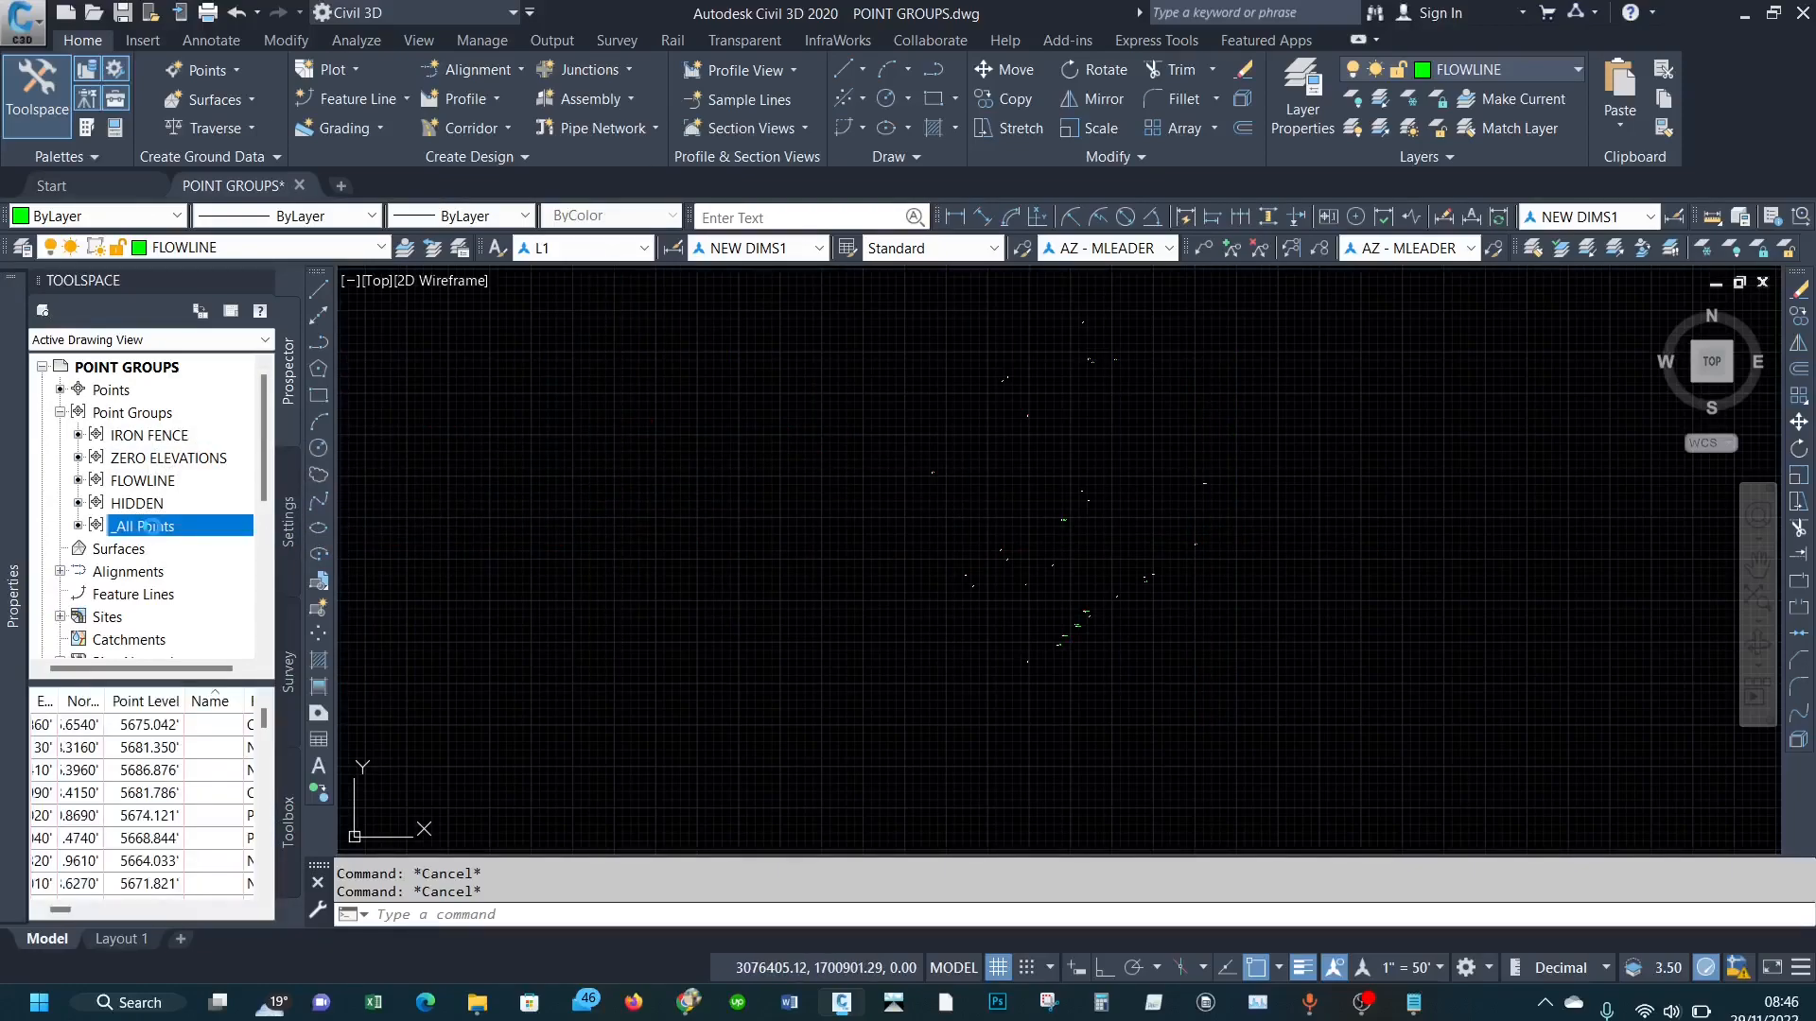
right_click(151, 527)
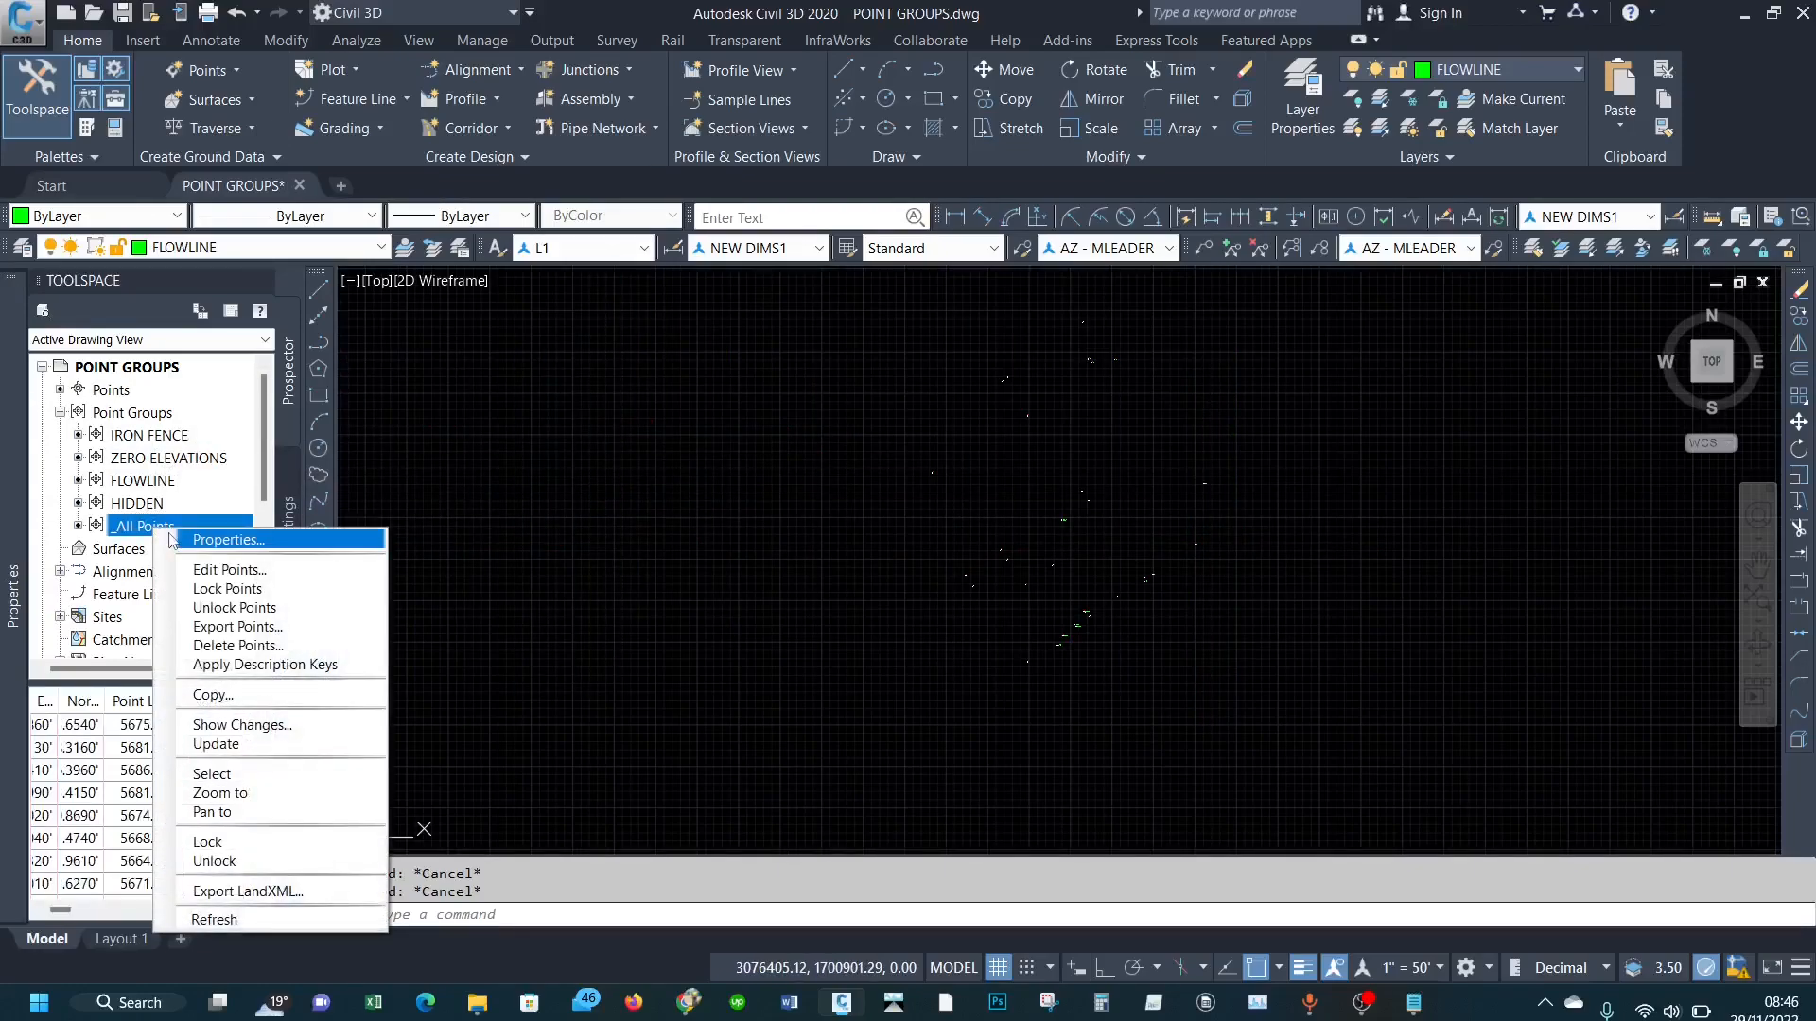
click(217, 570)
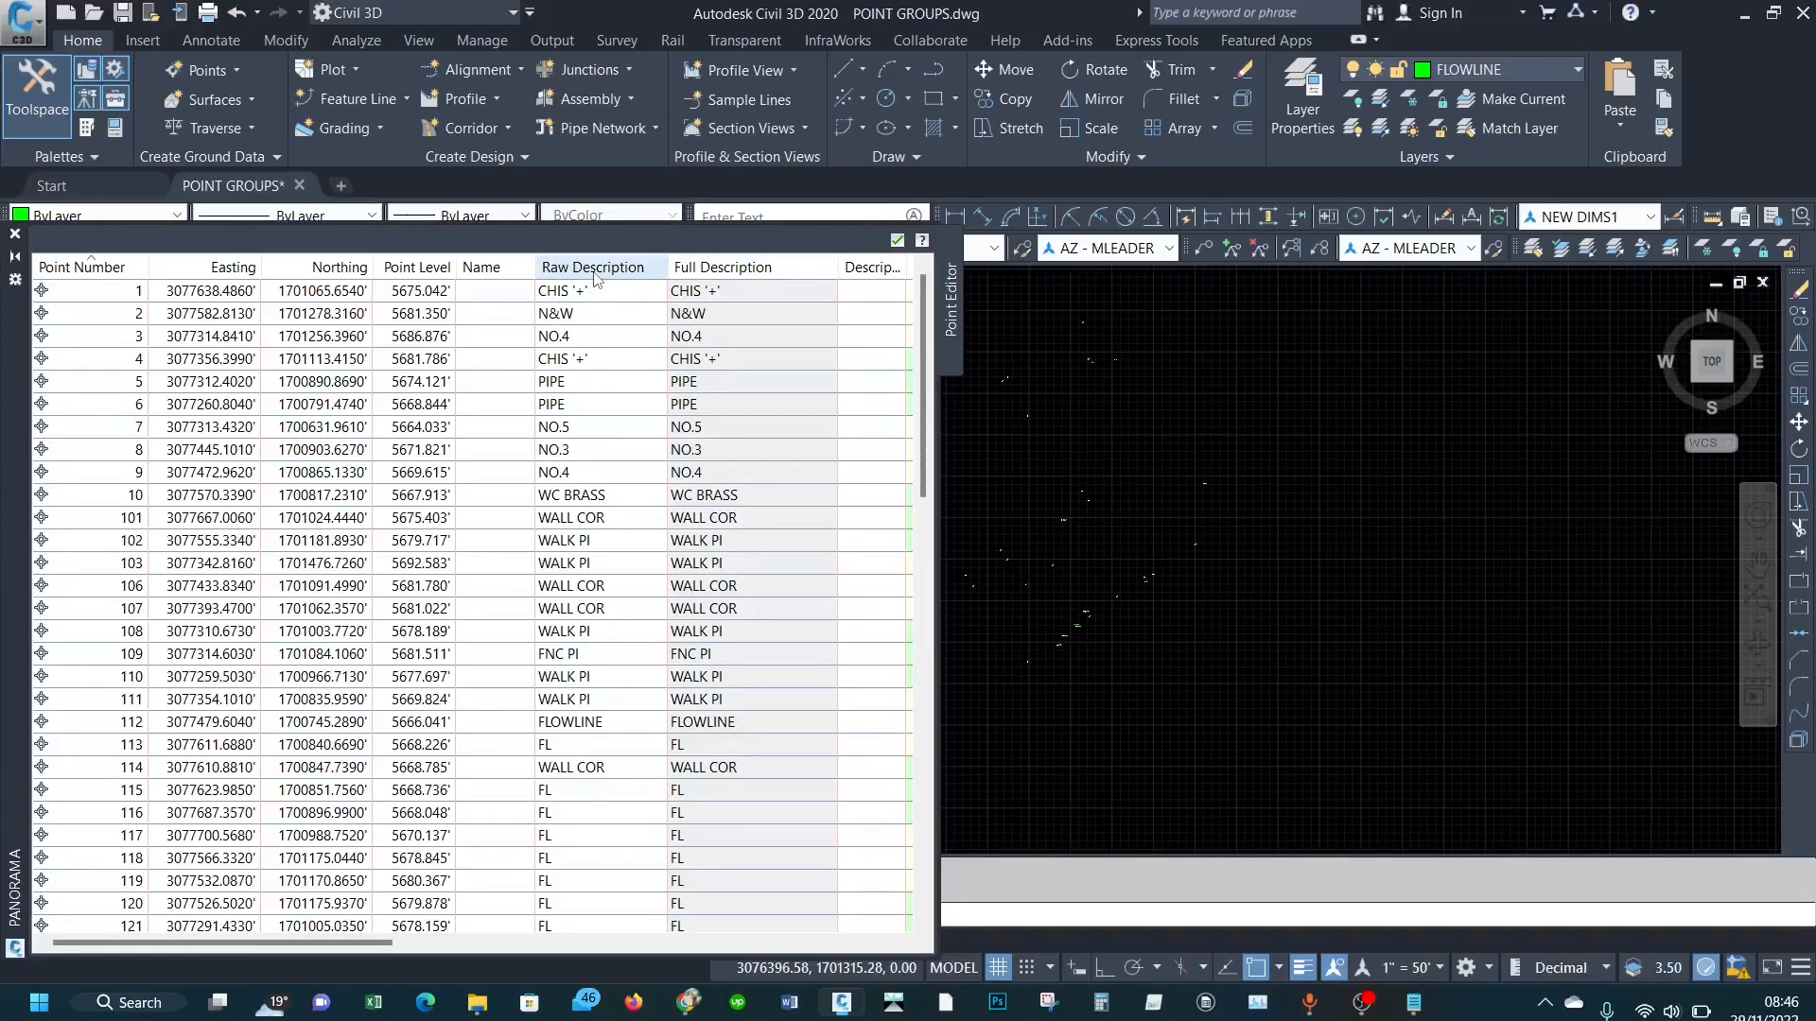
click(897, 240)
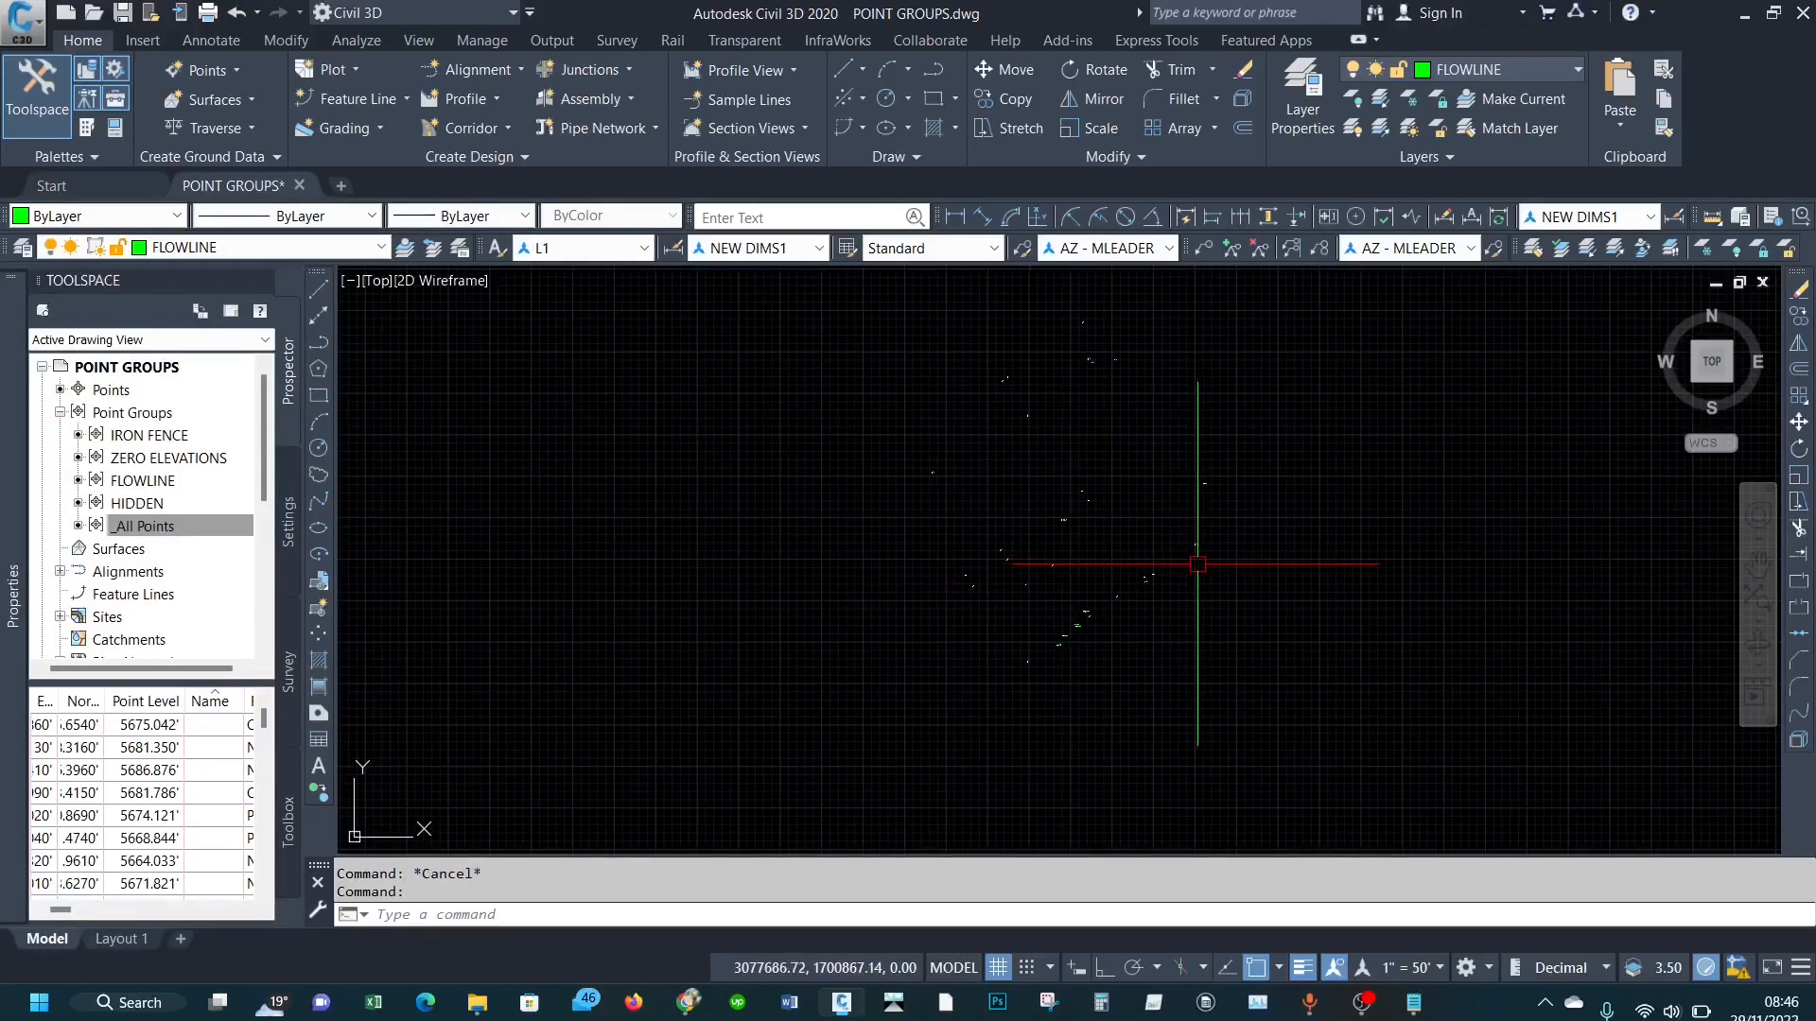
mouse_move(1413, 1002)
click(1411, 875)
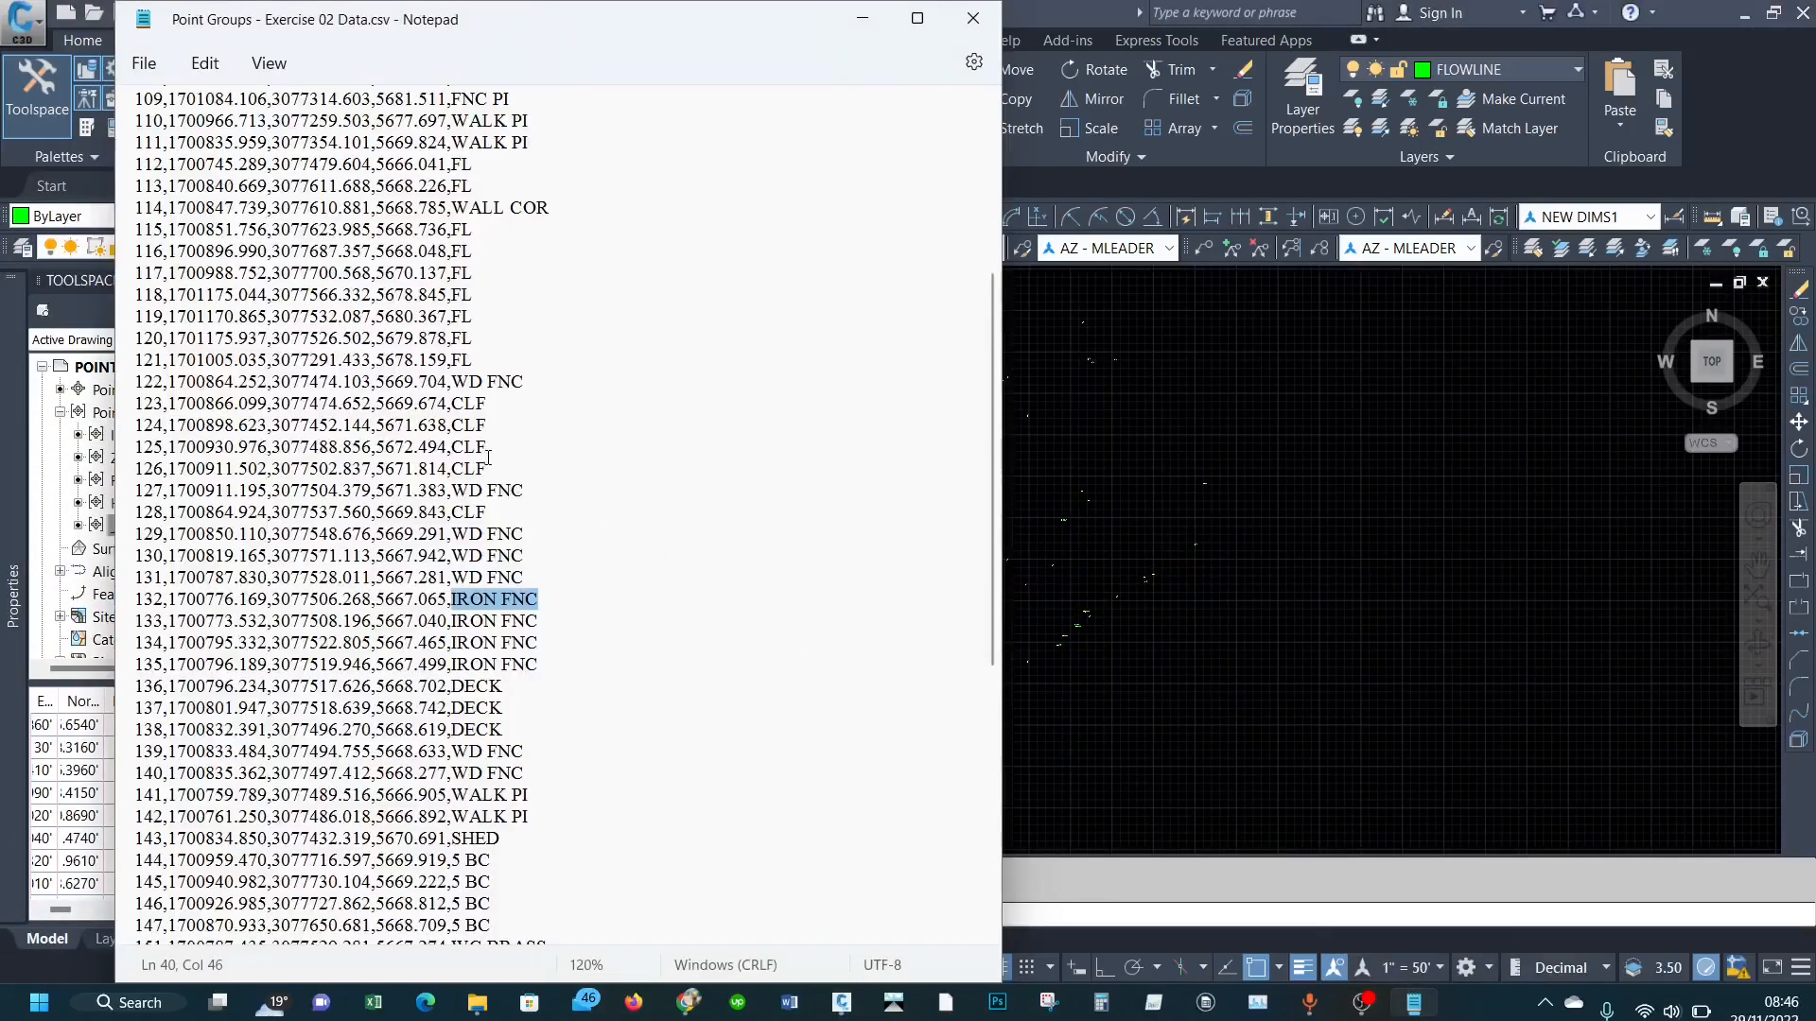
scroll(210, 207, up, 5)
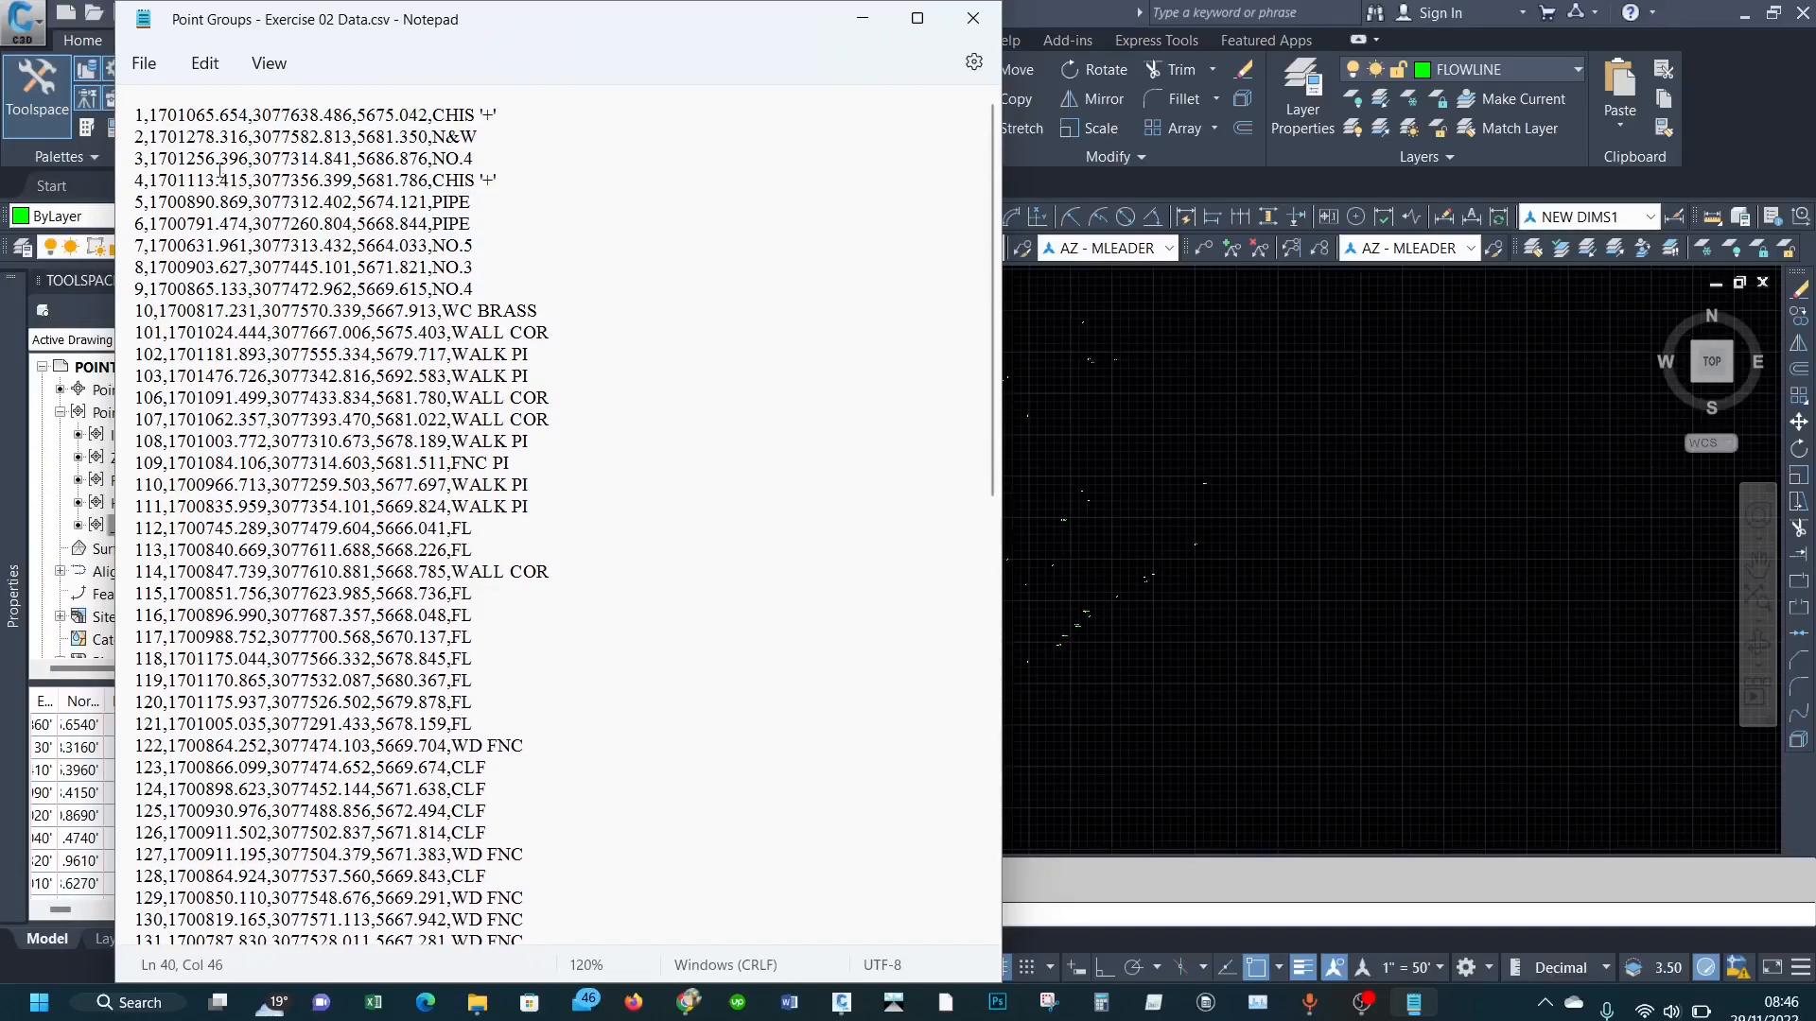
Step: Close the open data file and open "Point Groups - Exercise 02 Data--WITH NAMES.csv" from the NOTES folder at a readable text size
click(241, 199)
click(973, 18)
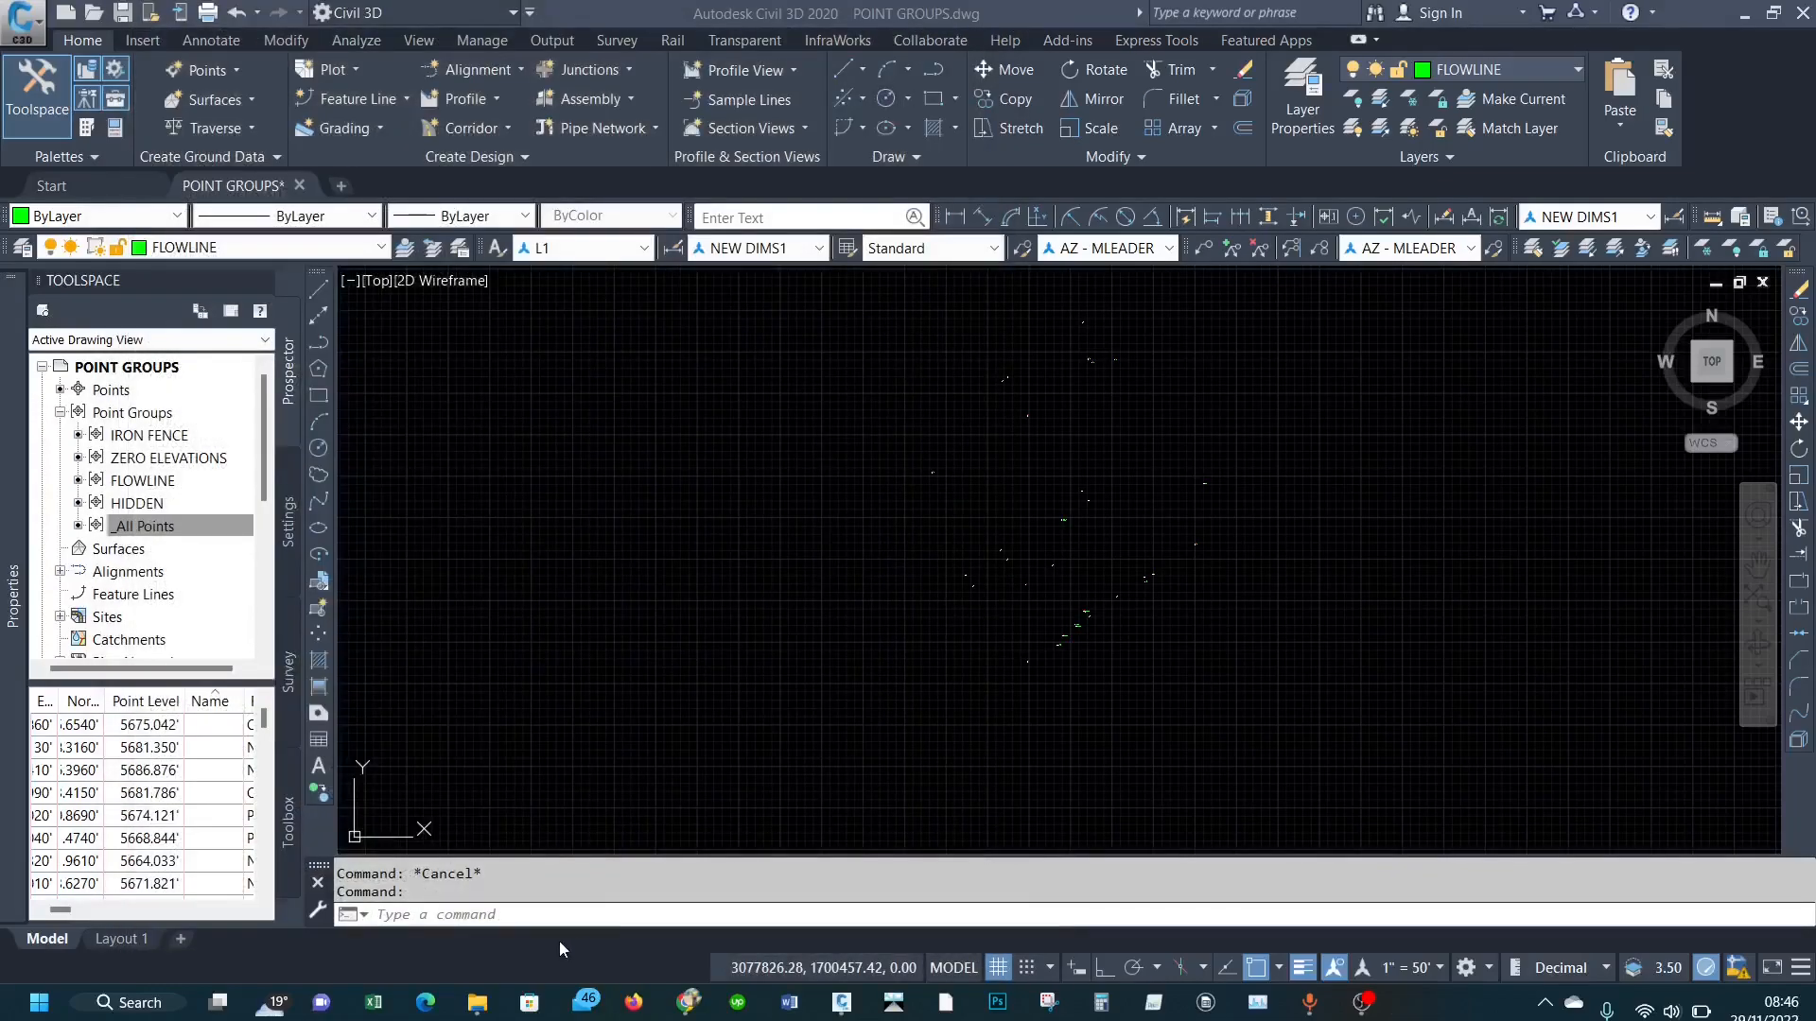
click(479, 1004)
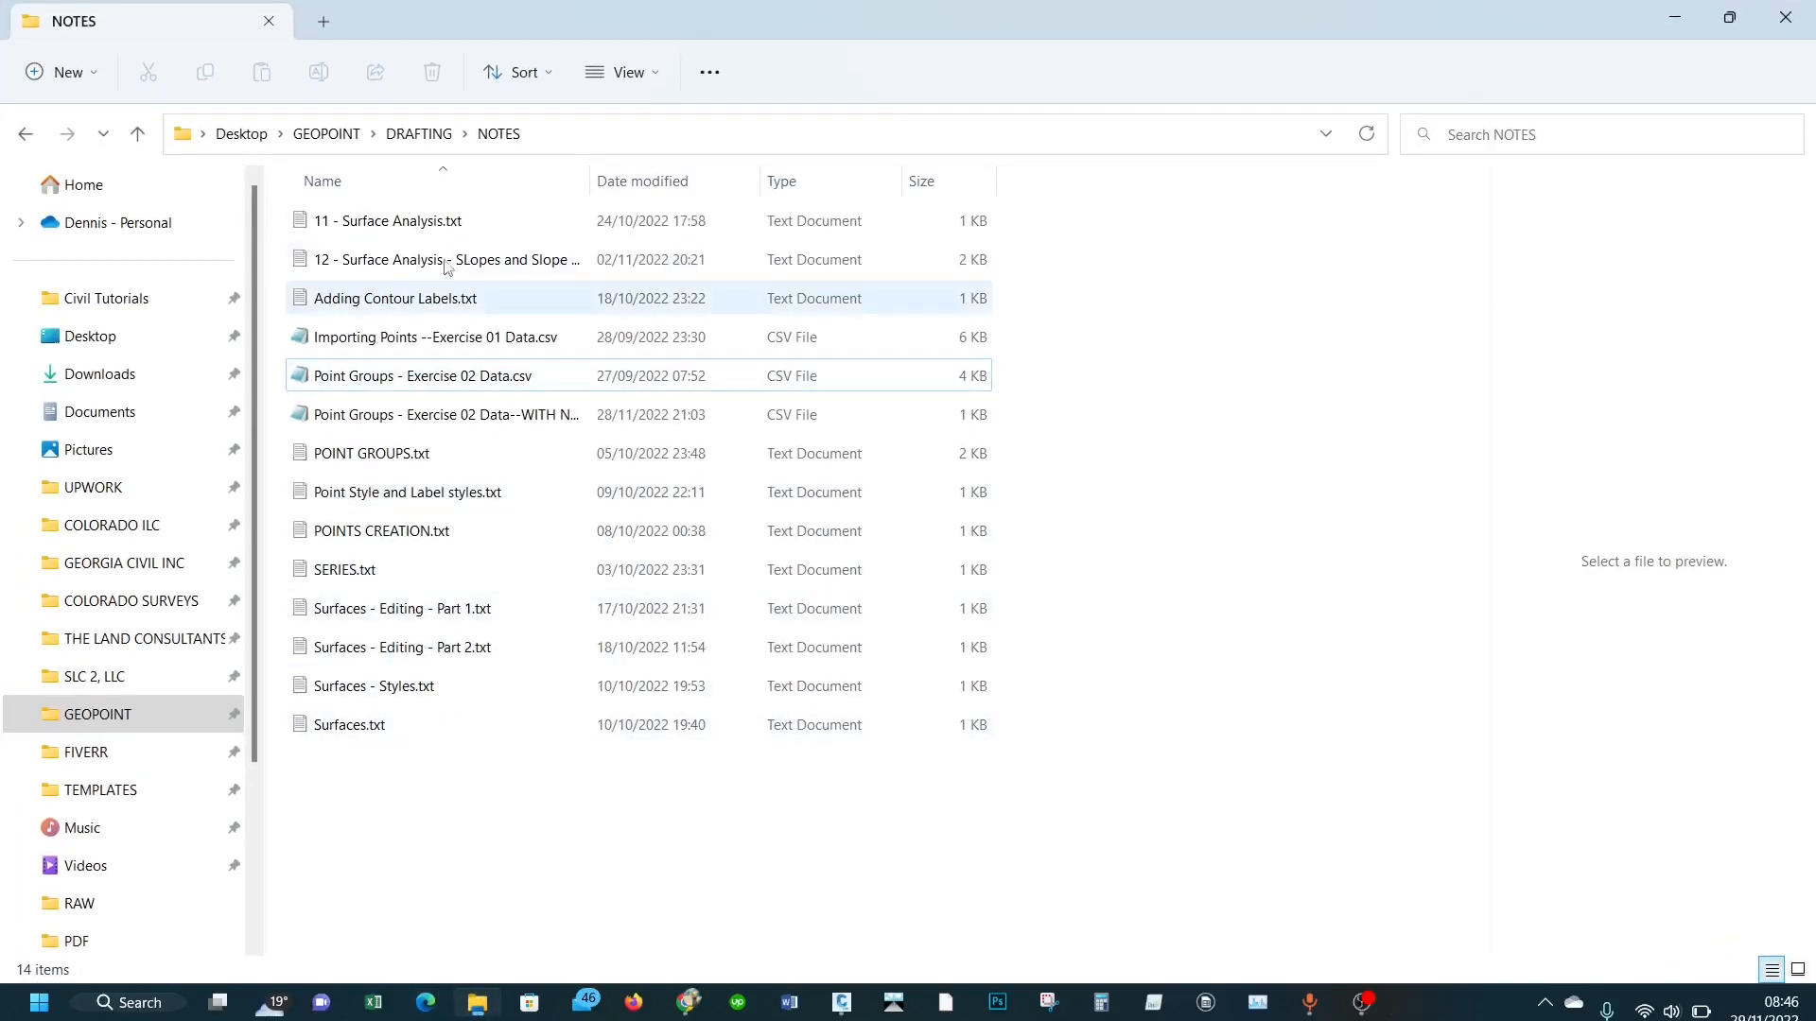
double_click(489, 422)
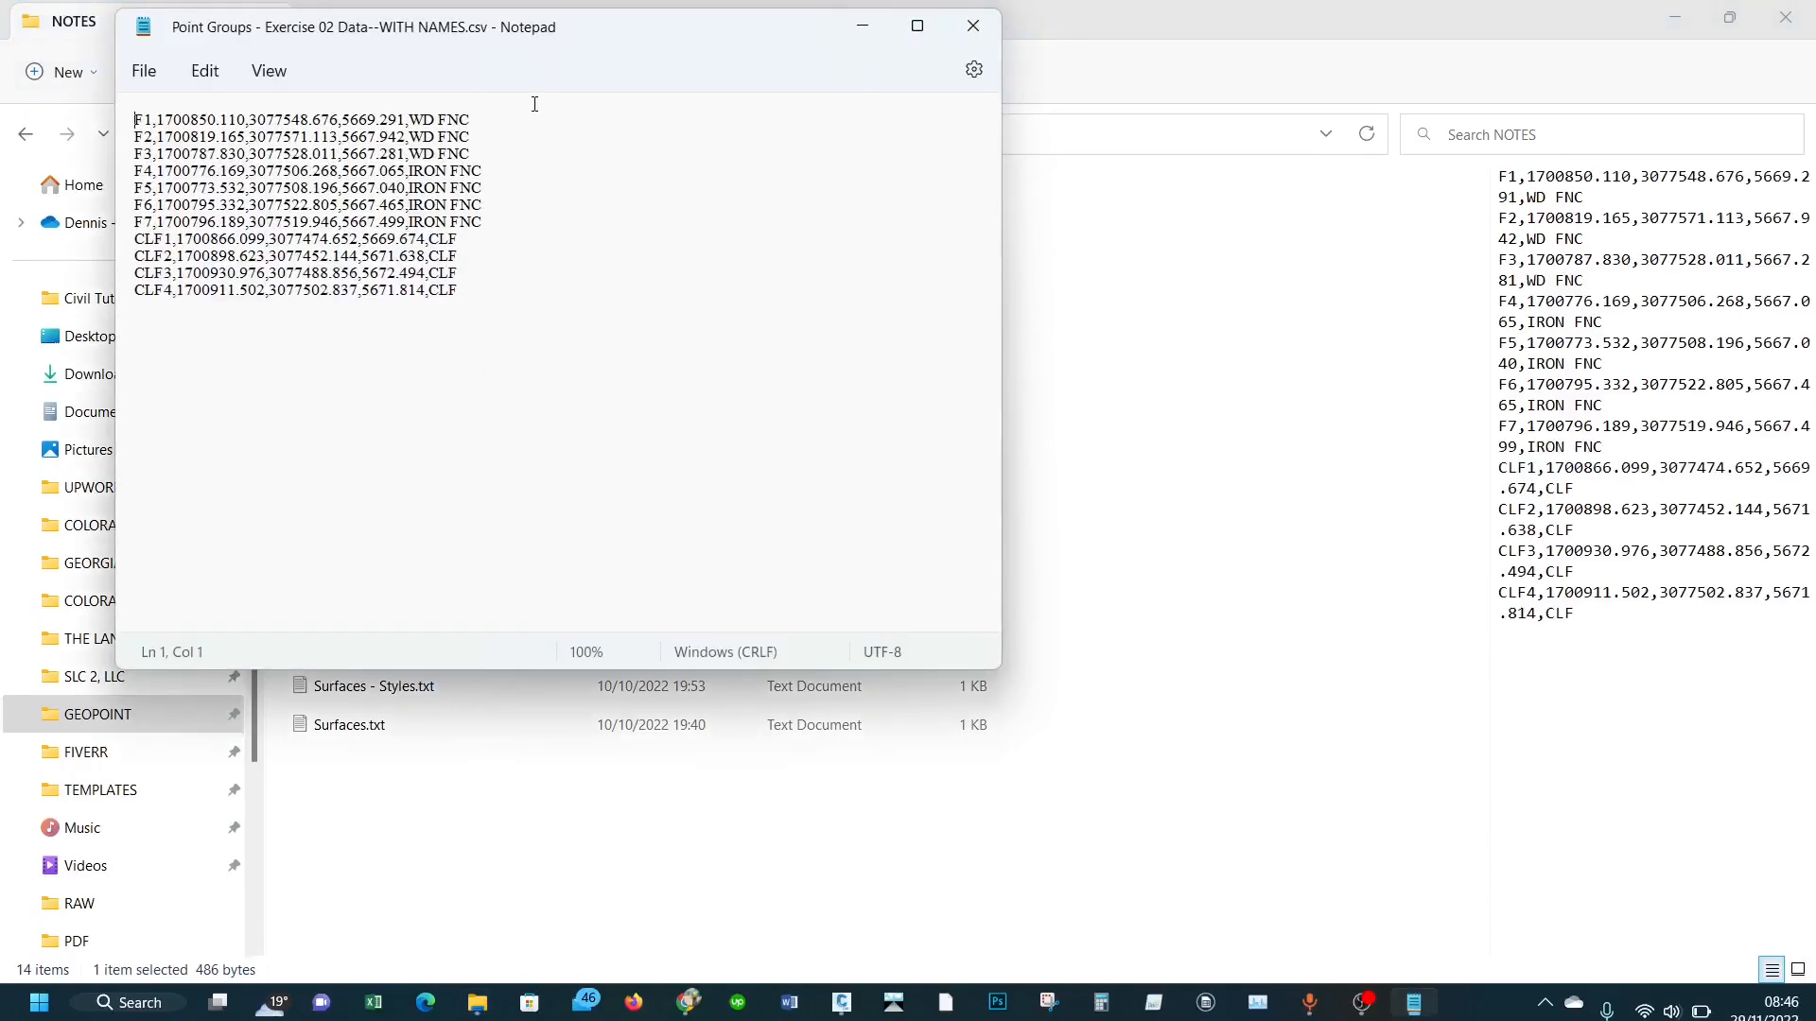
drag(579, 30, 704, 45)
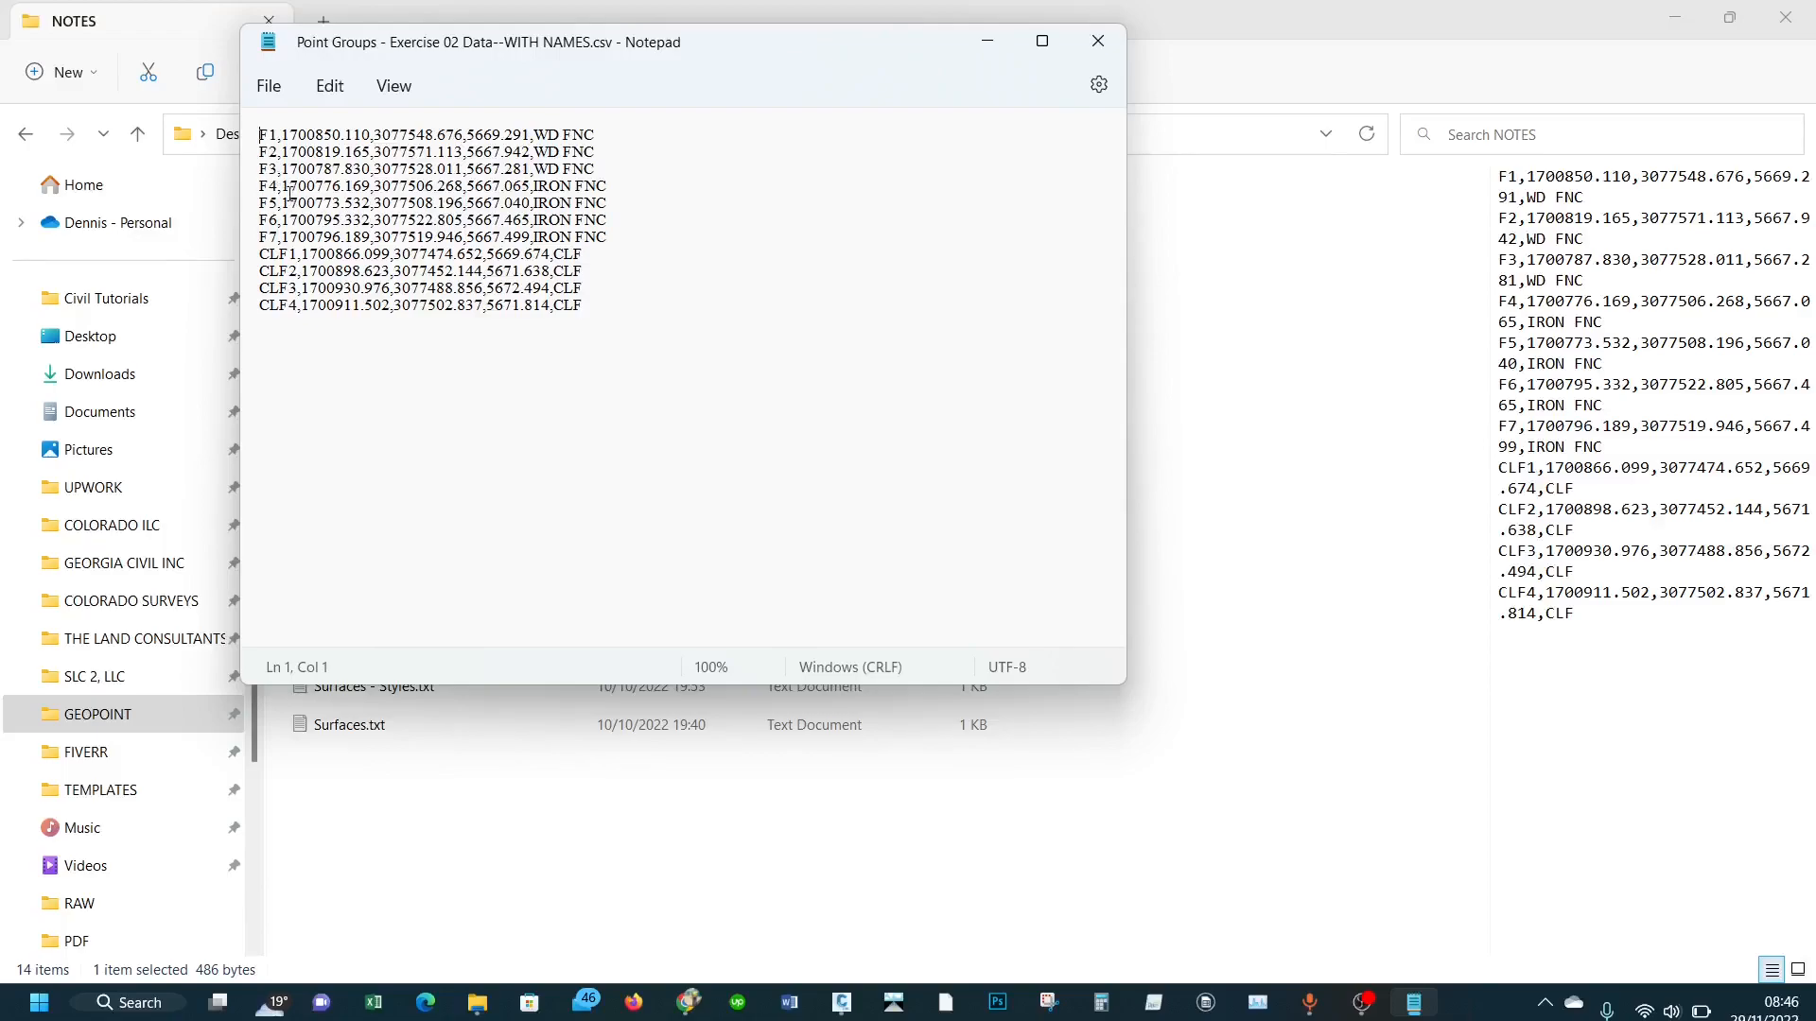
ctrl+scroll(272, 149, up, 3)
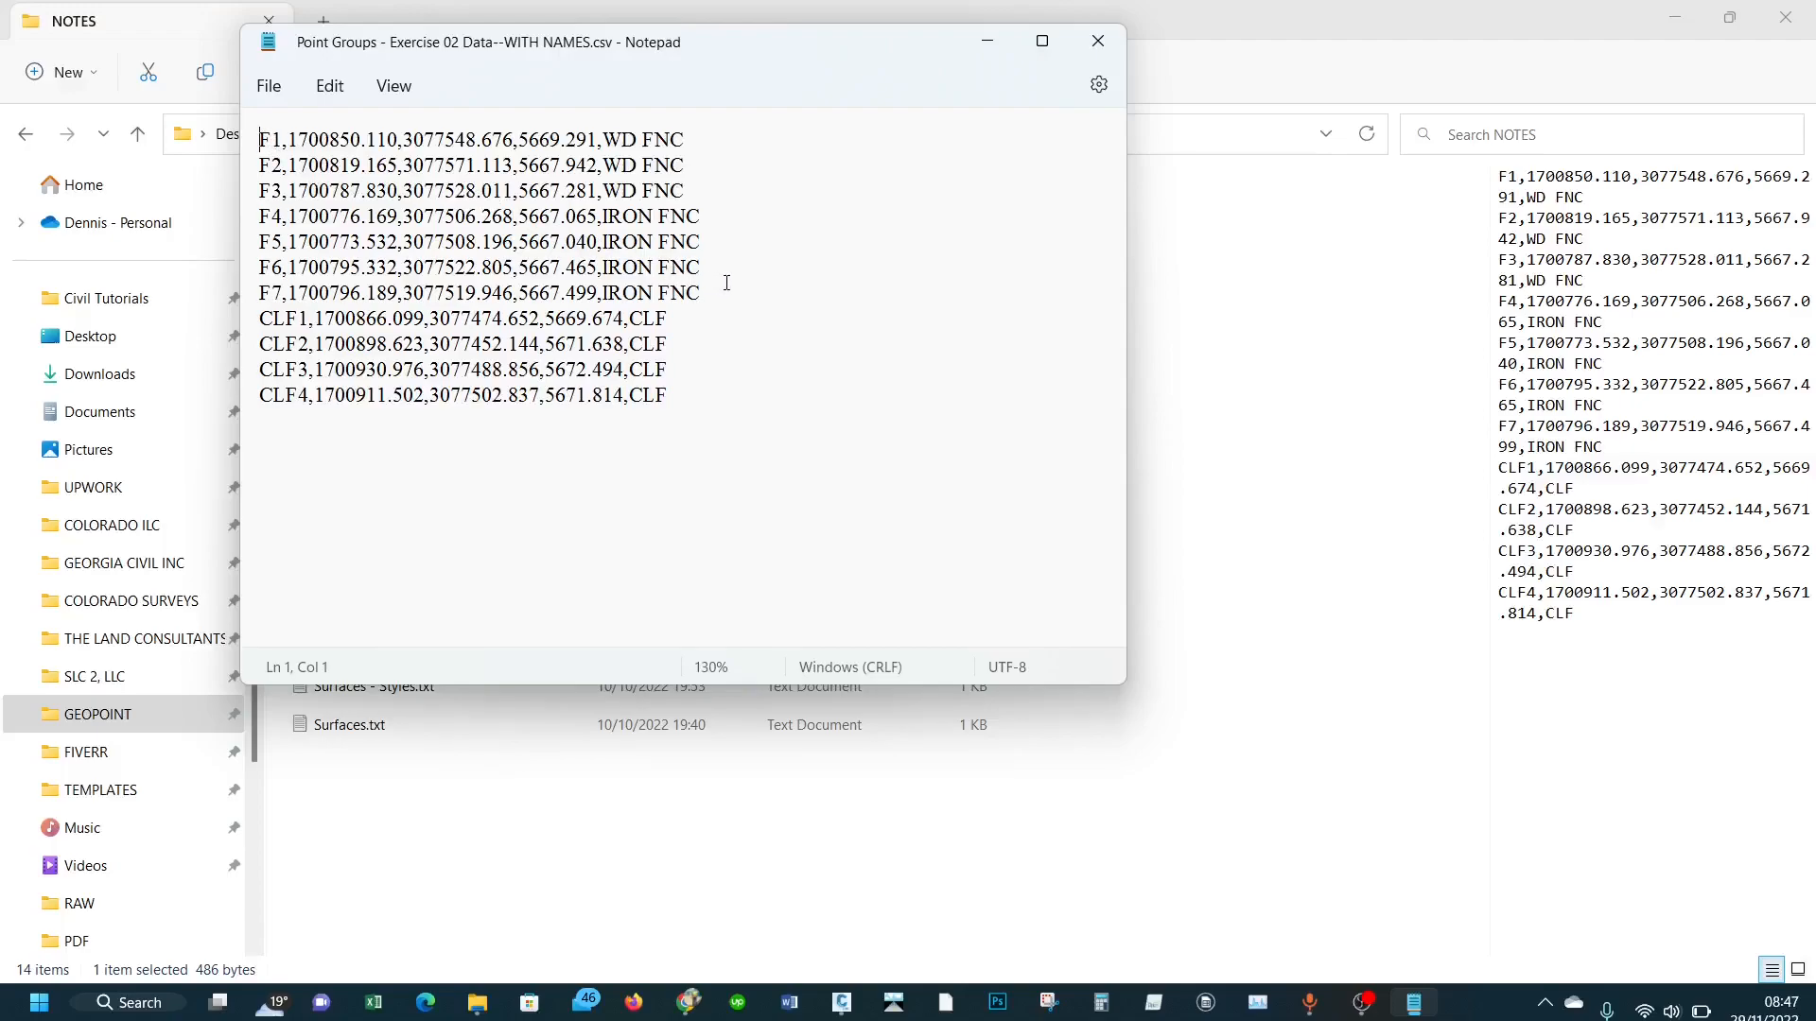
Step: Examine the F1 to F7 and CLF1 to CLF4 rows of the named point data, and close the file and its folder window
drag(727, 284, 257, 135)
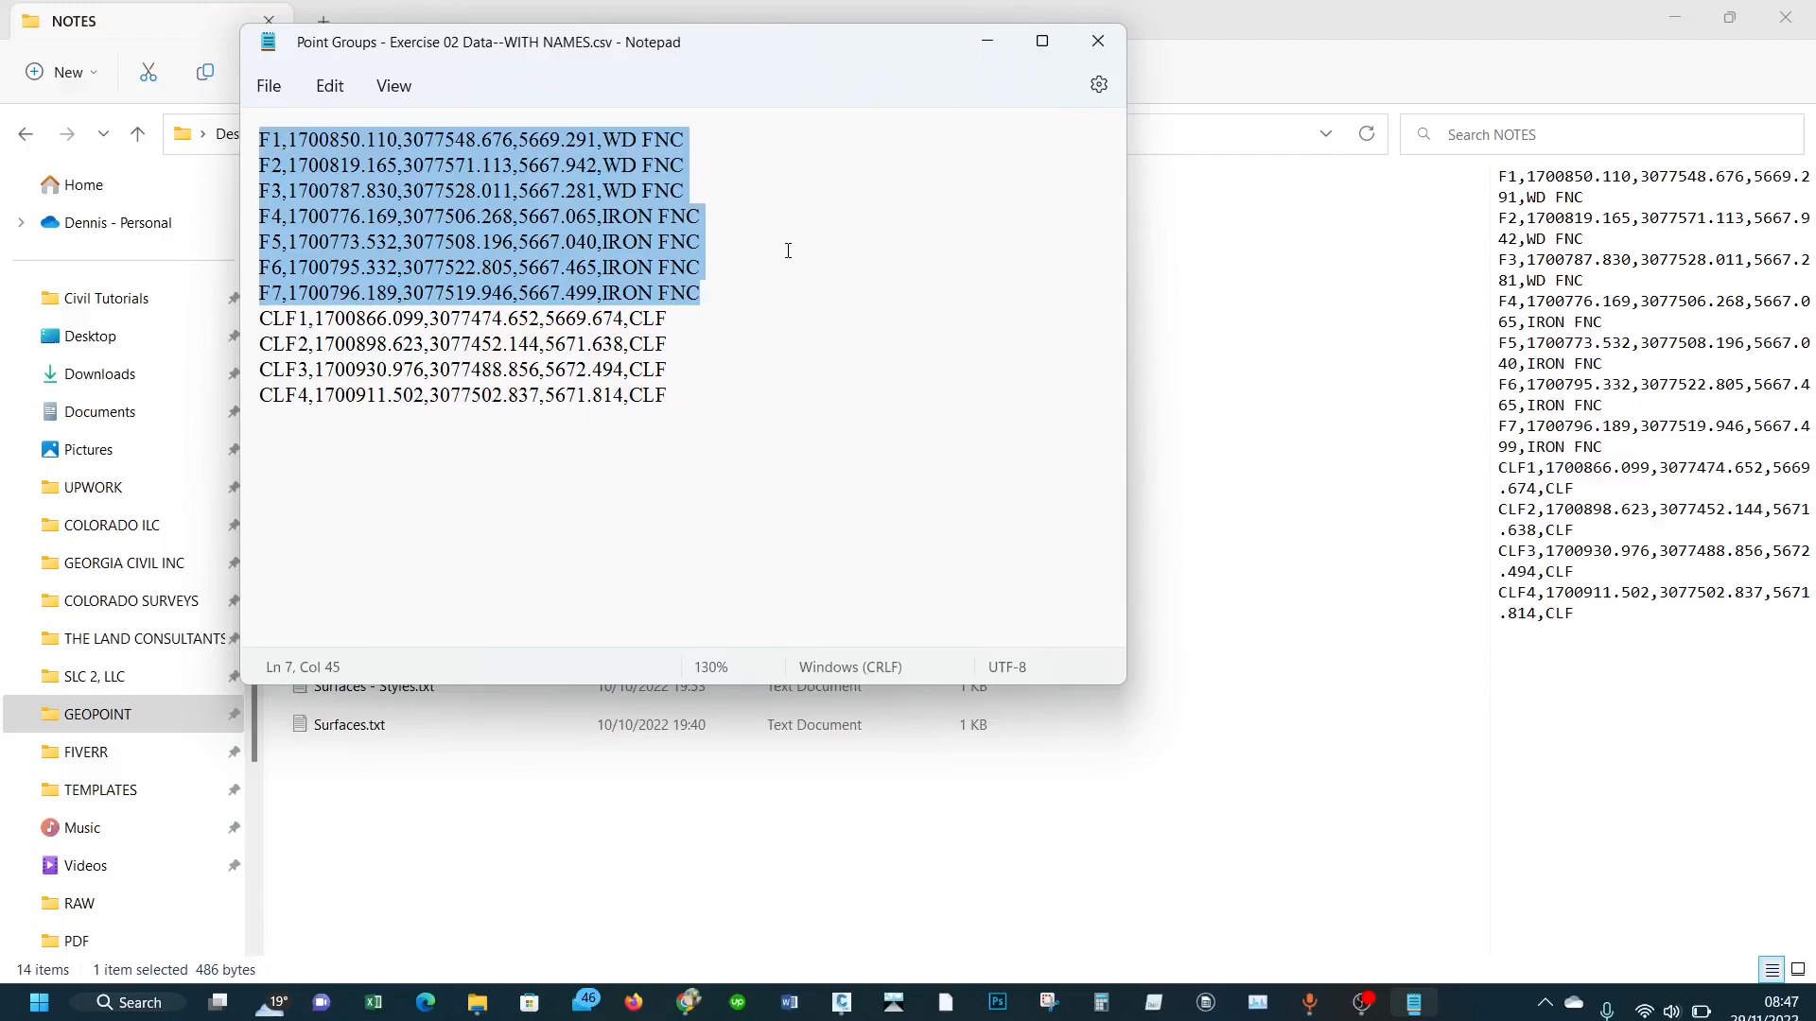
drag(750, 306, 752, 327)
click(687, 387)
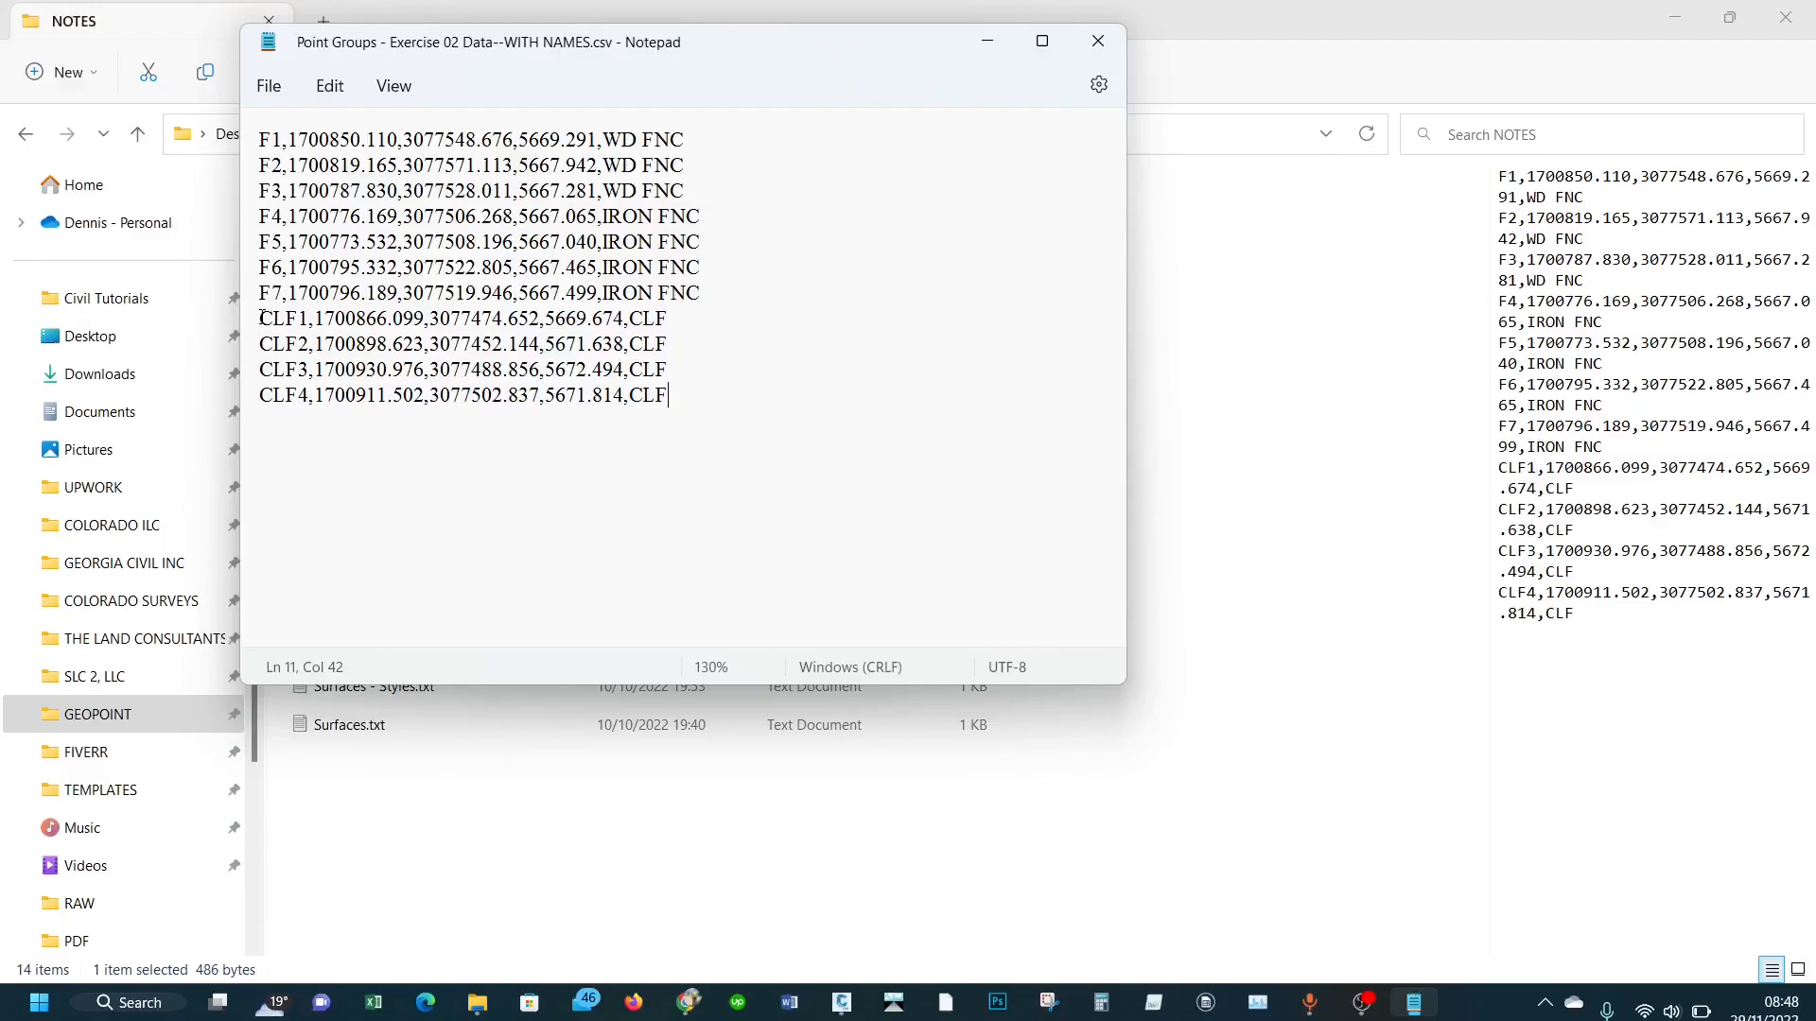
click(1097, 42)
click(1675, 21)
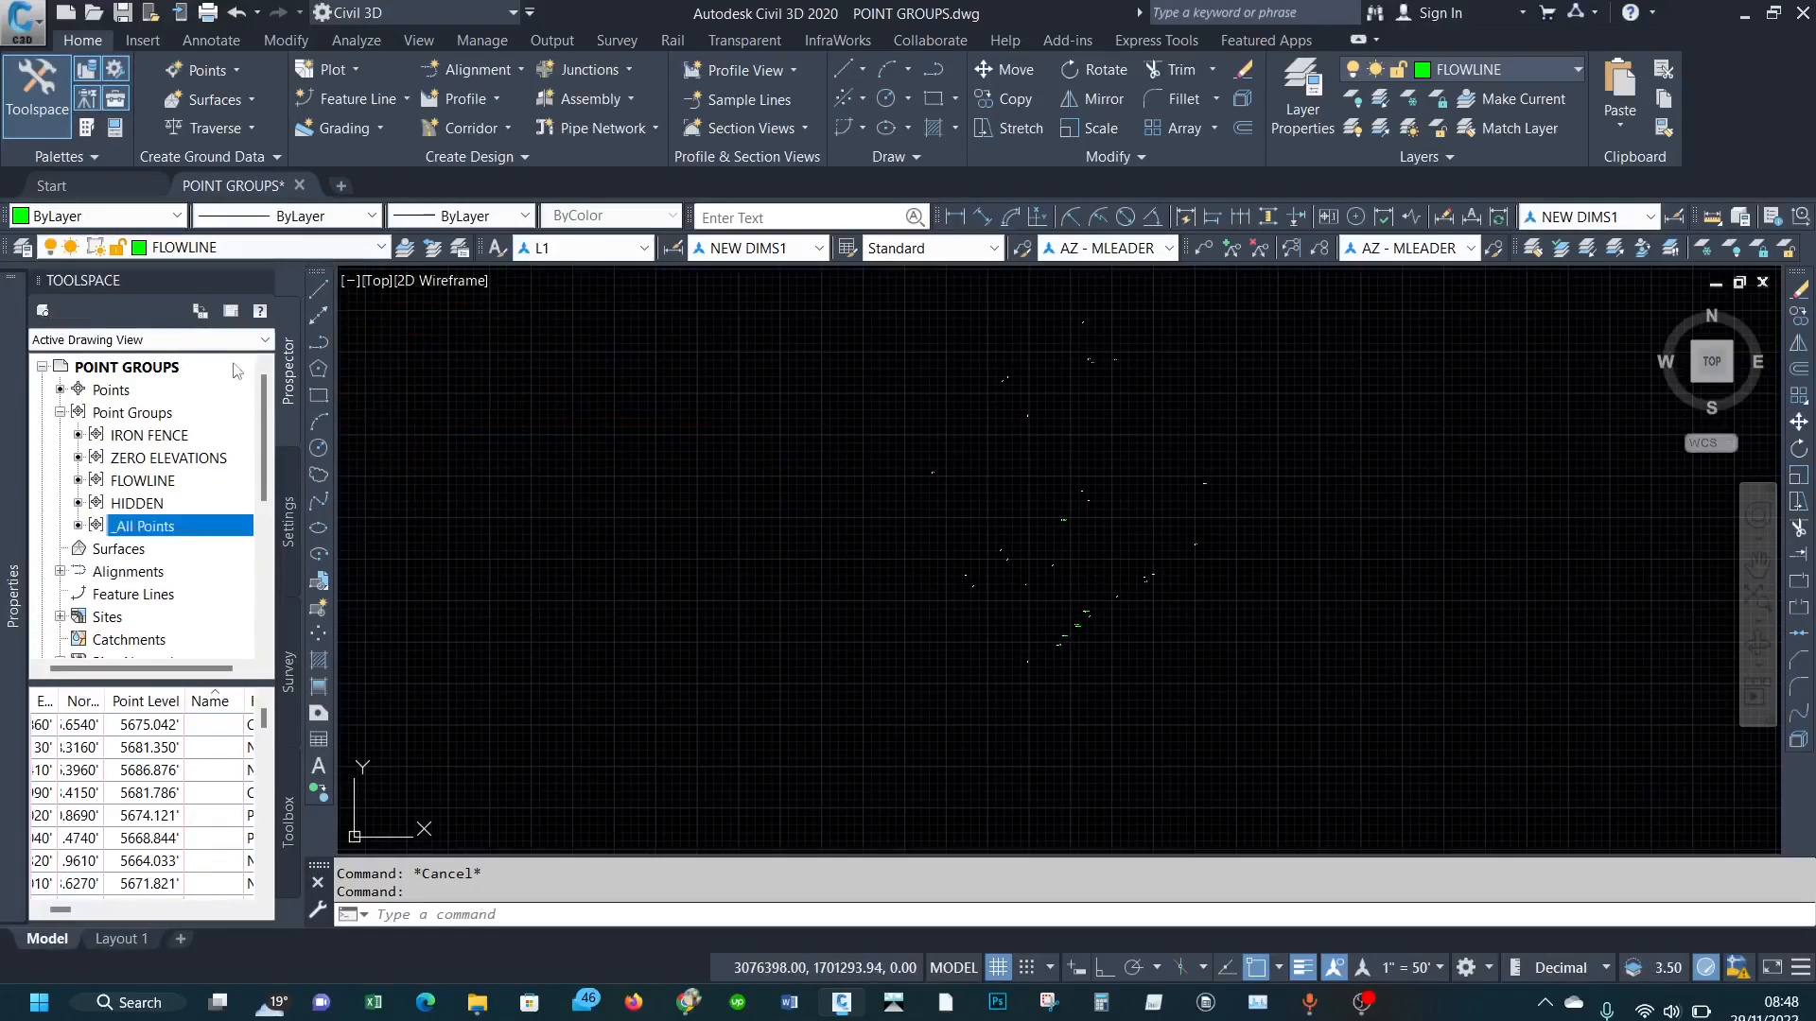
Step: Start a point import from the point creation tools with "Point Groups - Exercise 02 Data--WITH NAMES.csv" as the source file
click(153, 418)
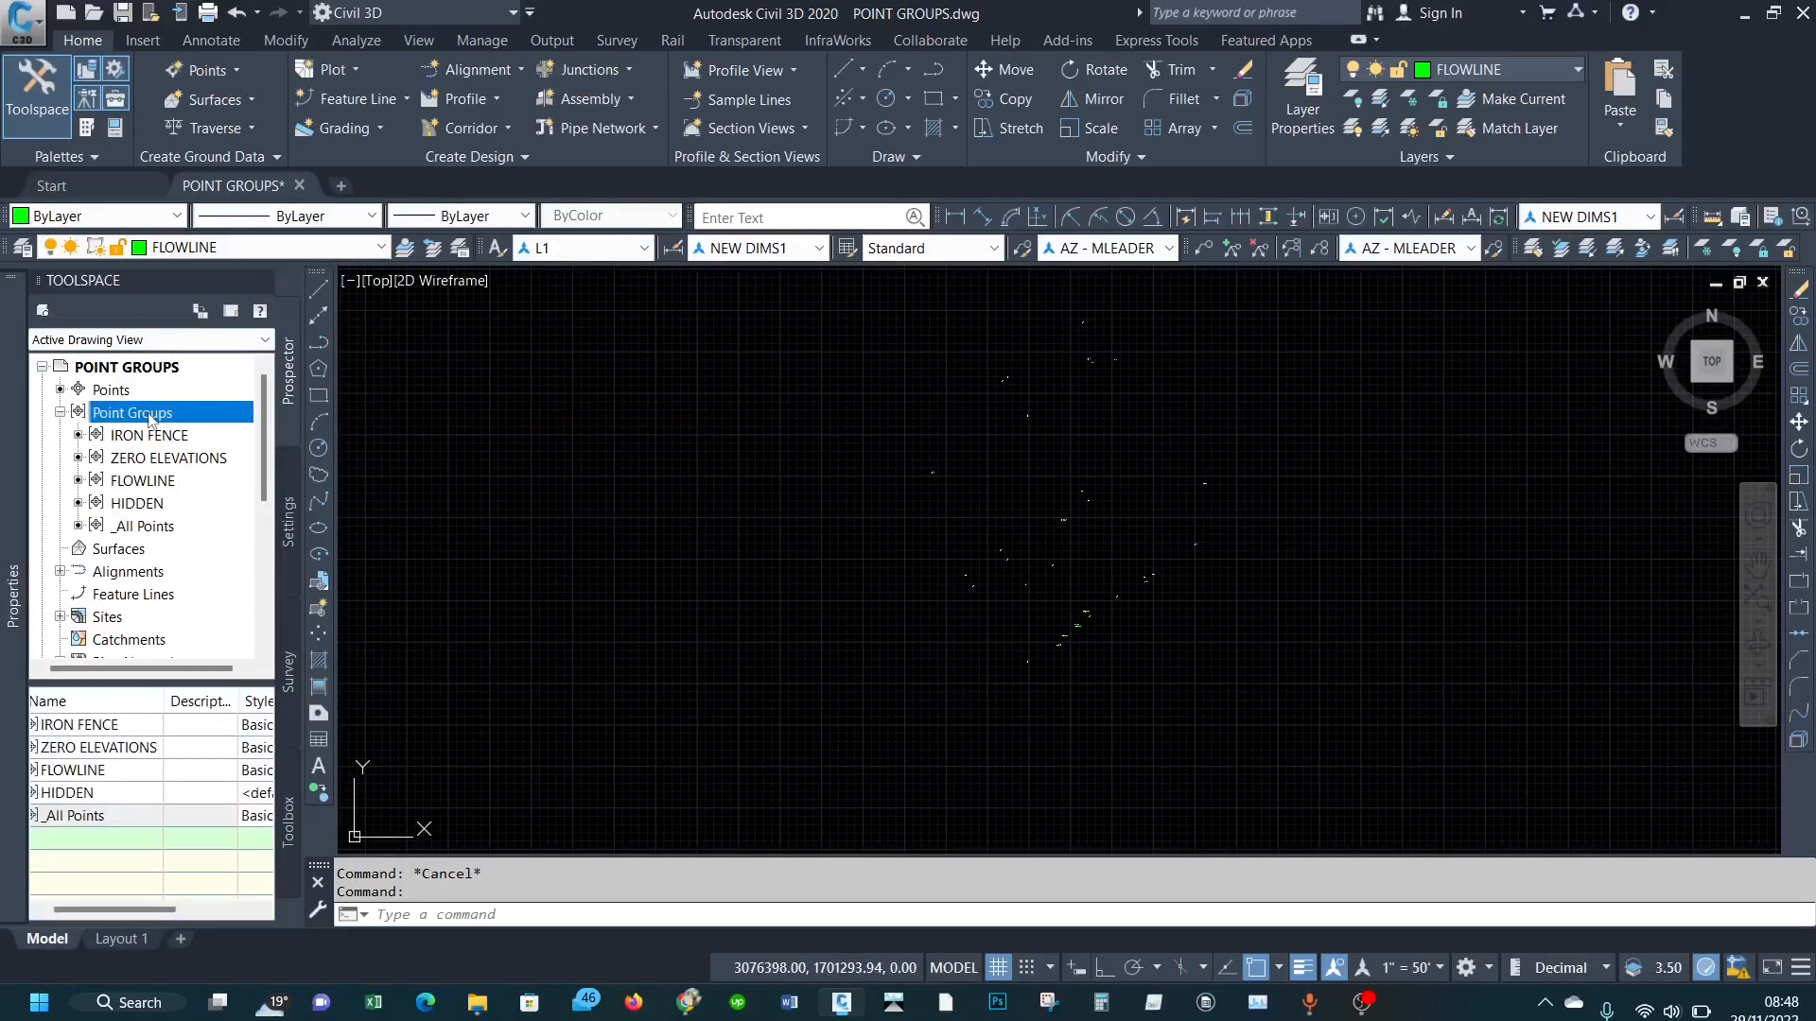
click(230, 70)
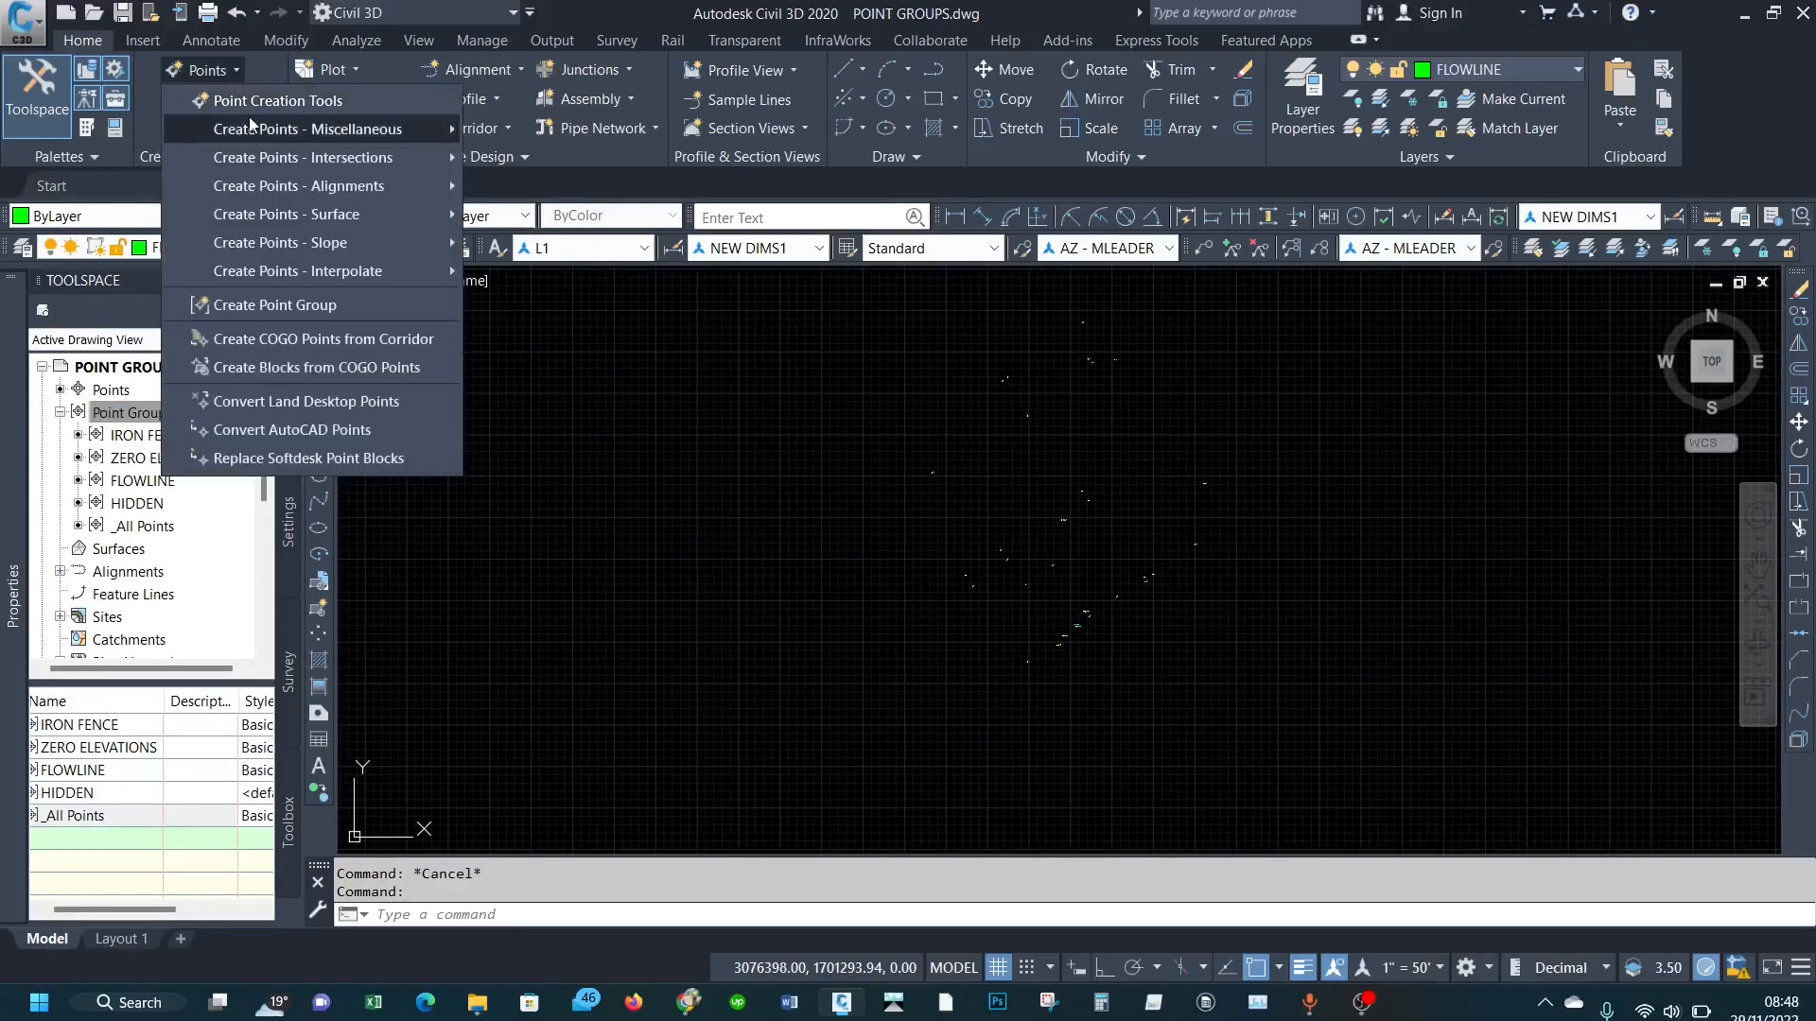
click(248, 106)
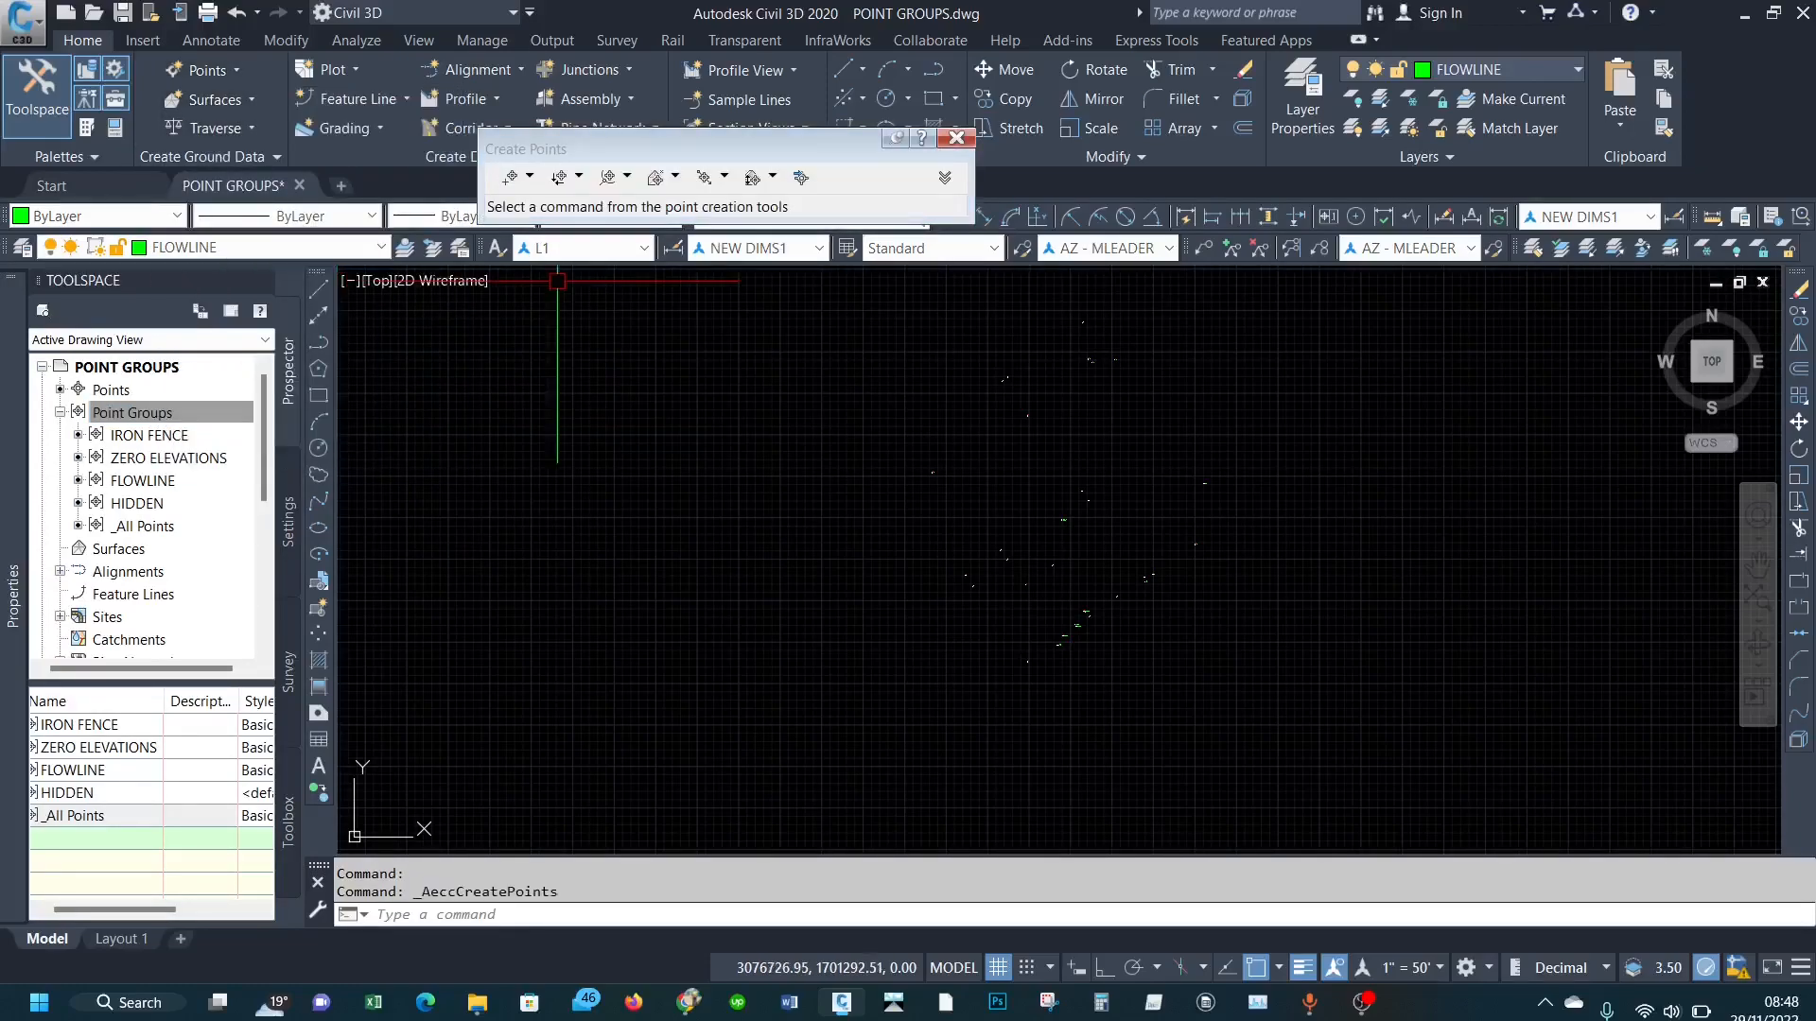
click(801, 179)
click(1216, 79)
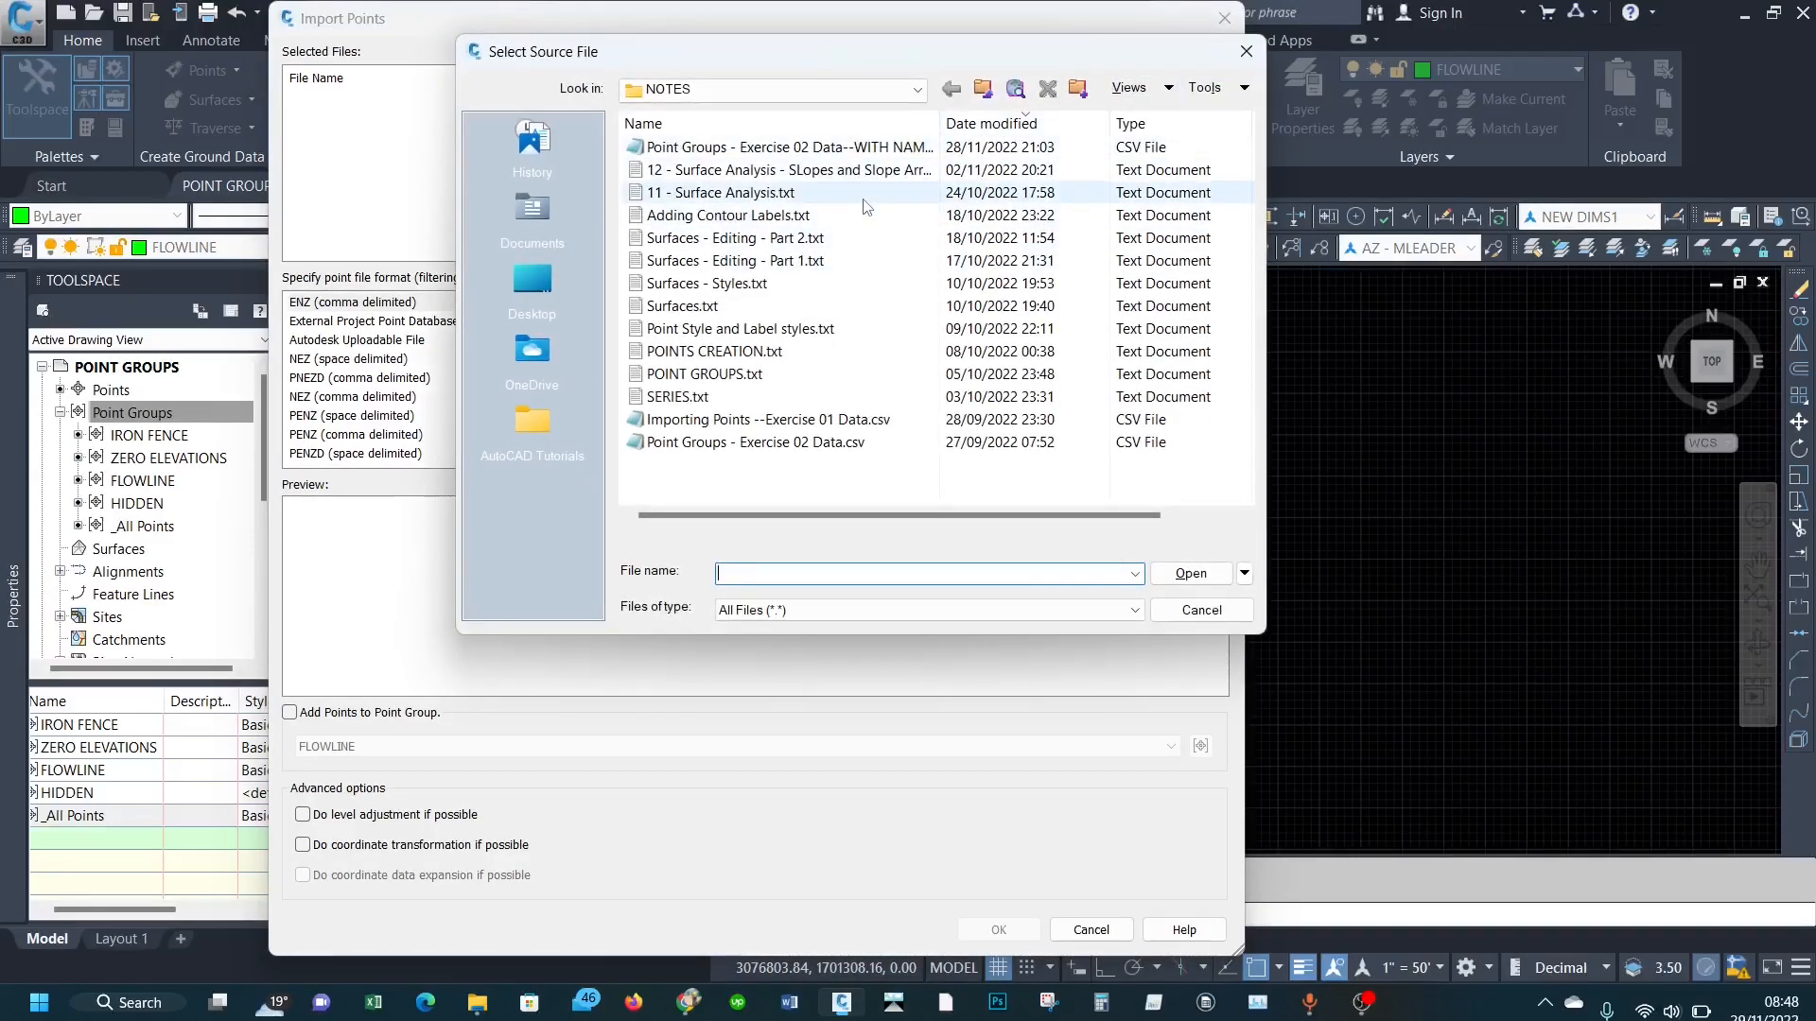
double_click(802, 146)
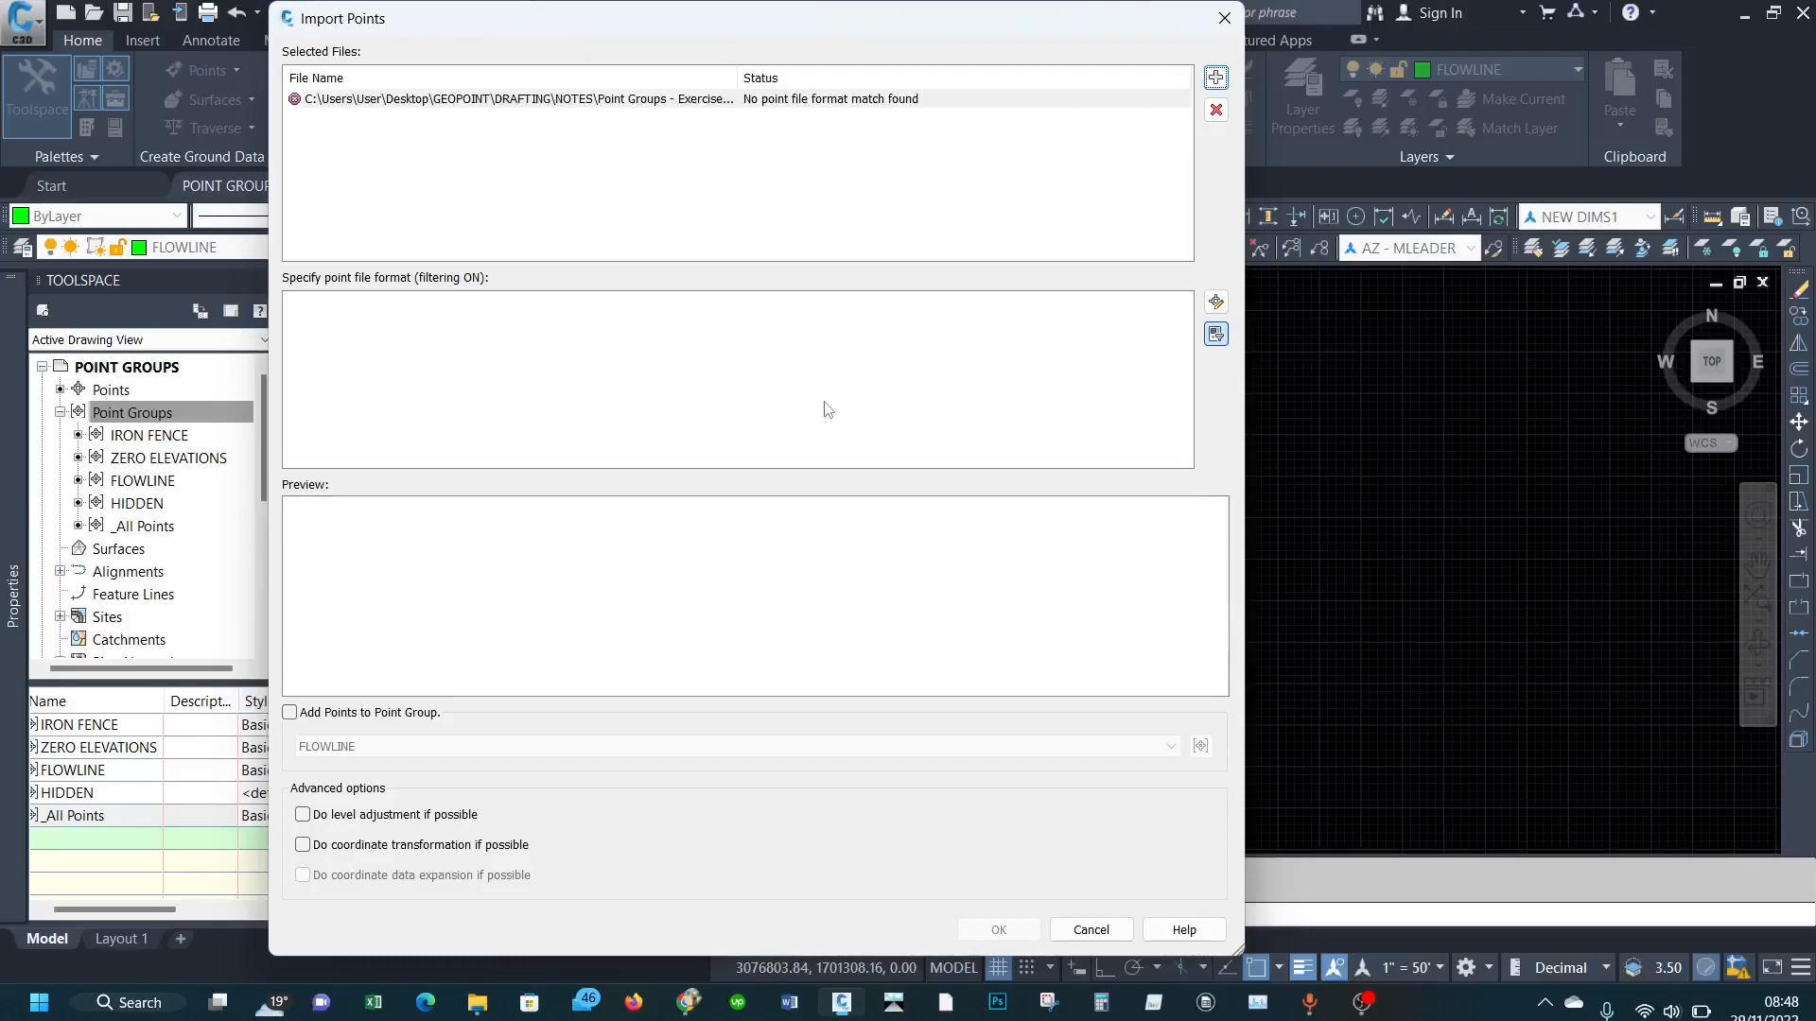
Step: Modify the PNEZD (comma delimited) point file format so its first column reads Name instead of Point Number, and accept the change
click(1217, 302)
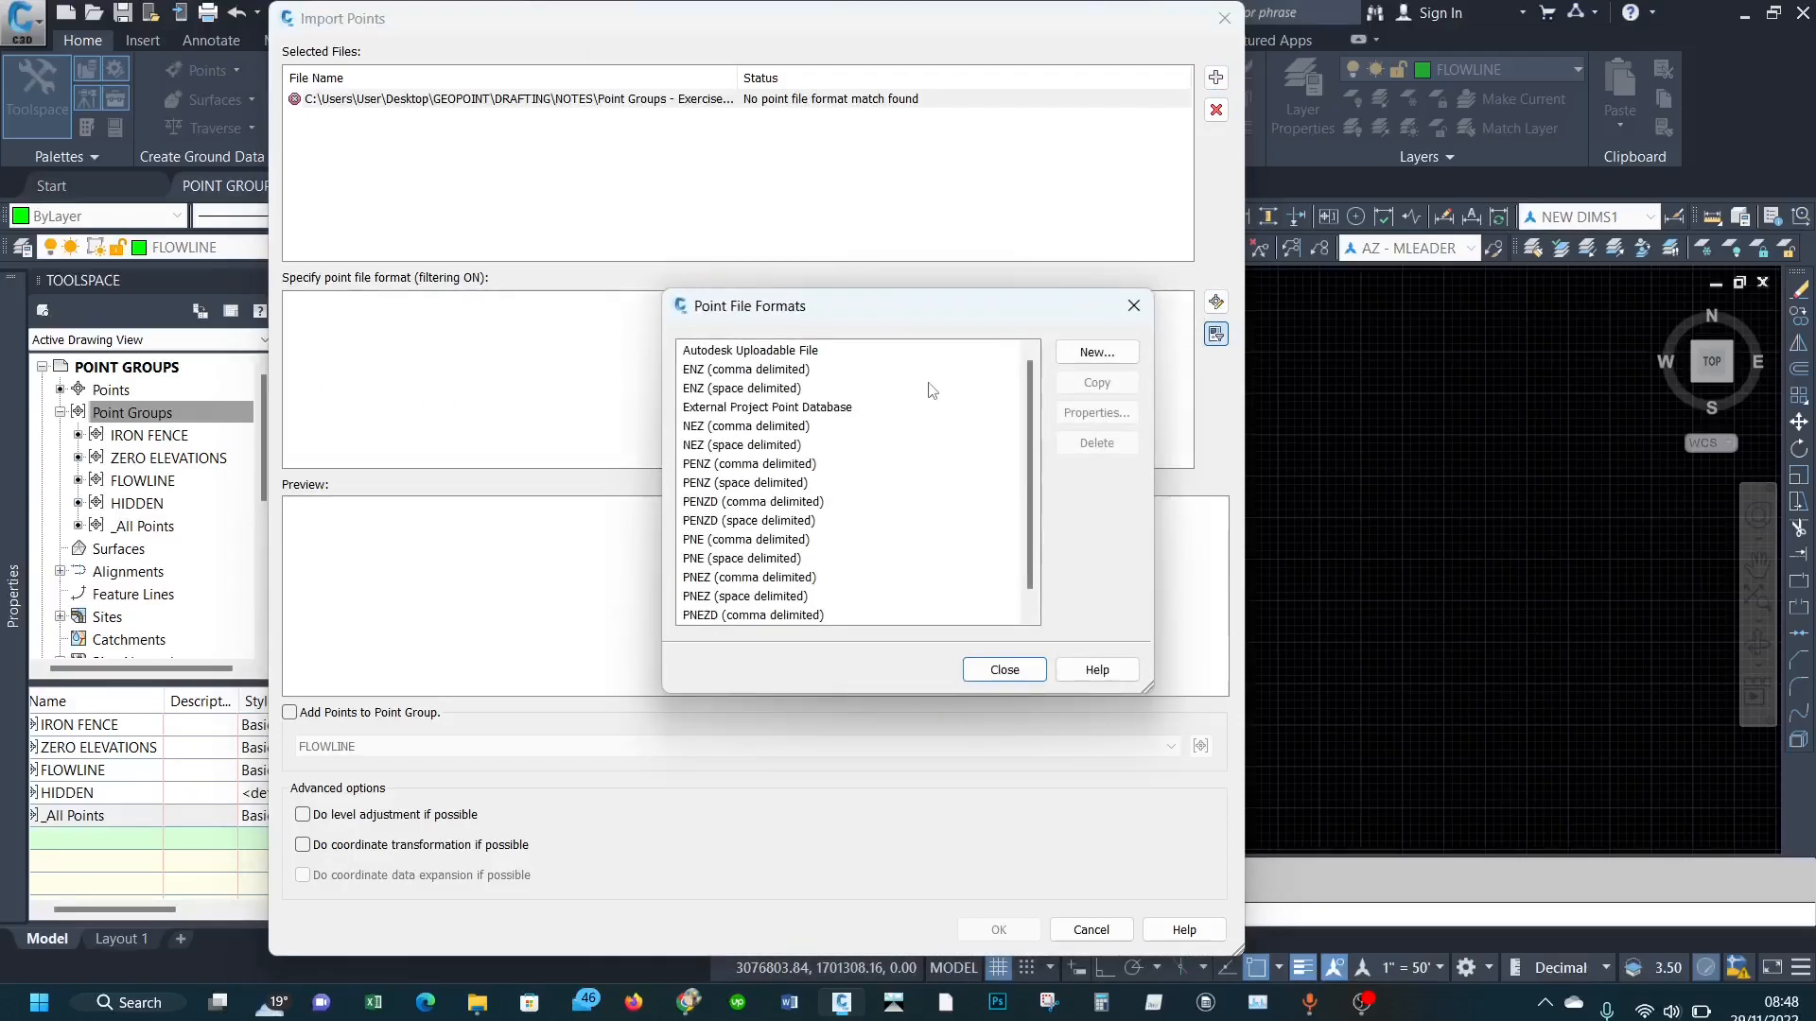
scroll(878, 427, down, 1)
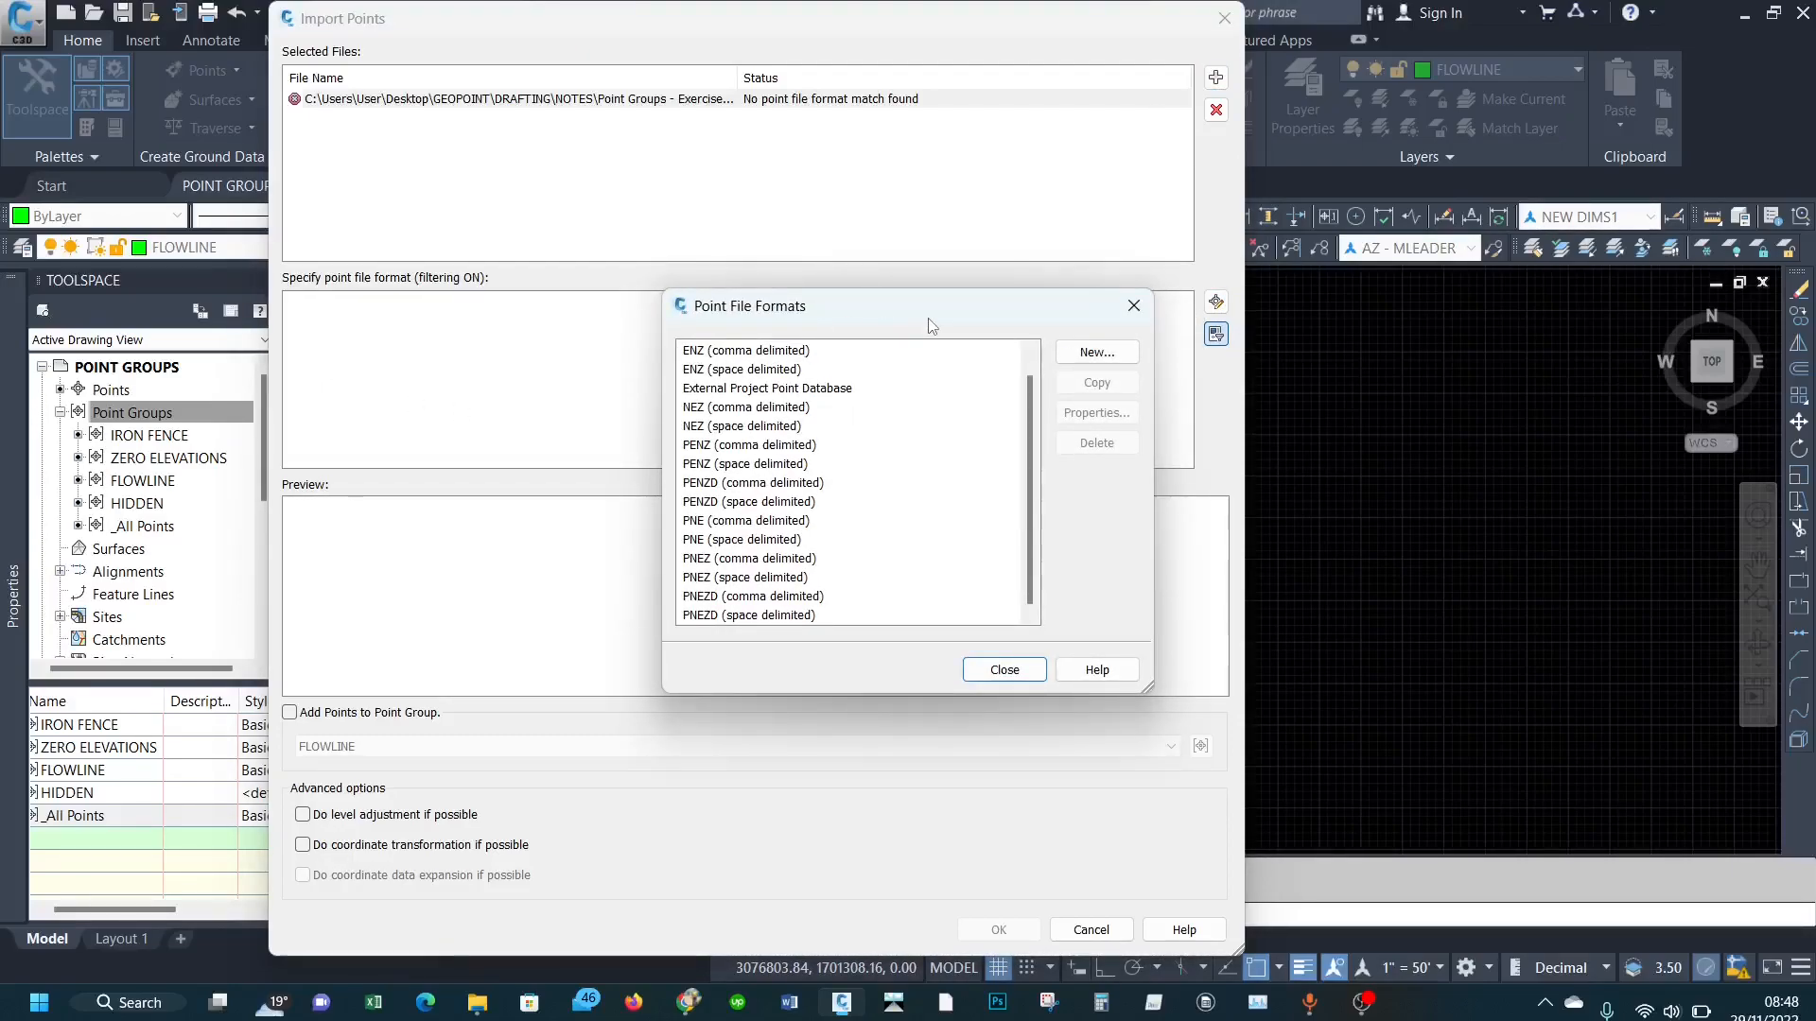
drag(937, 316, 921, 210)
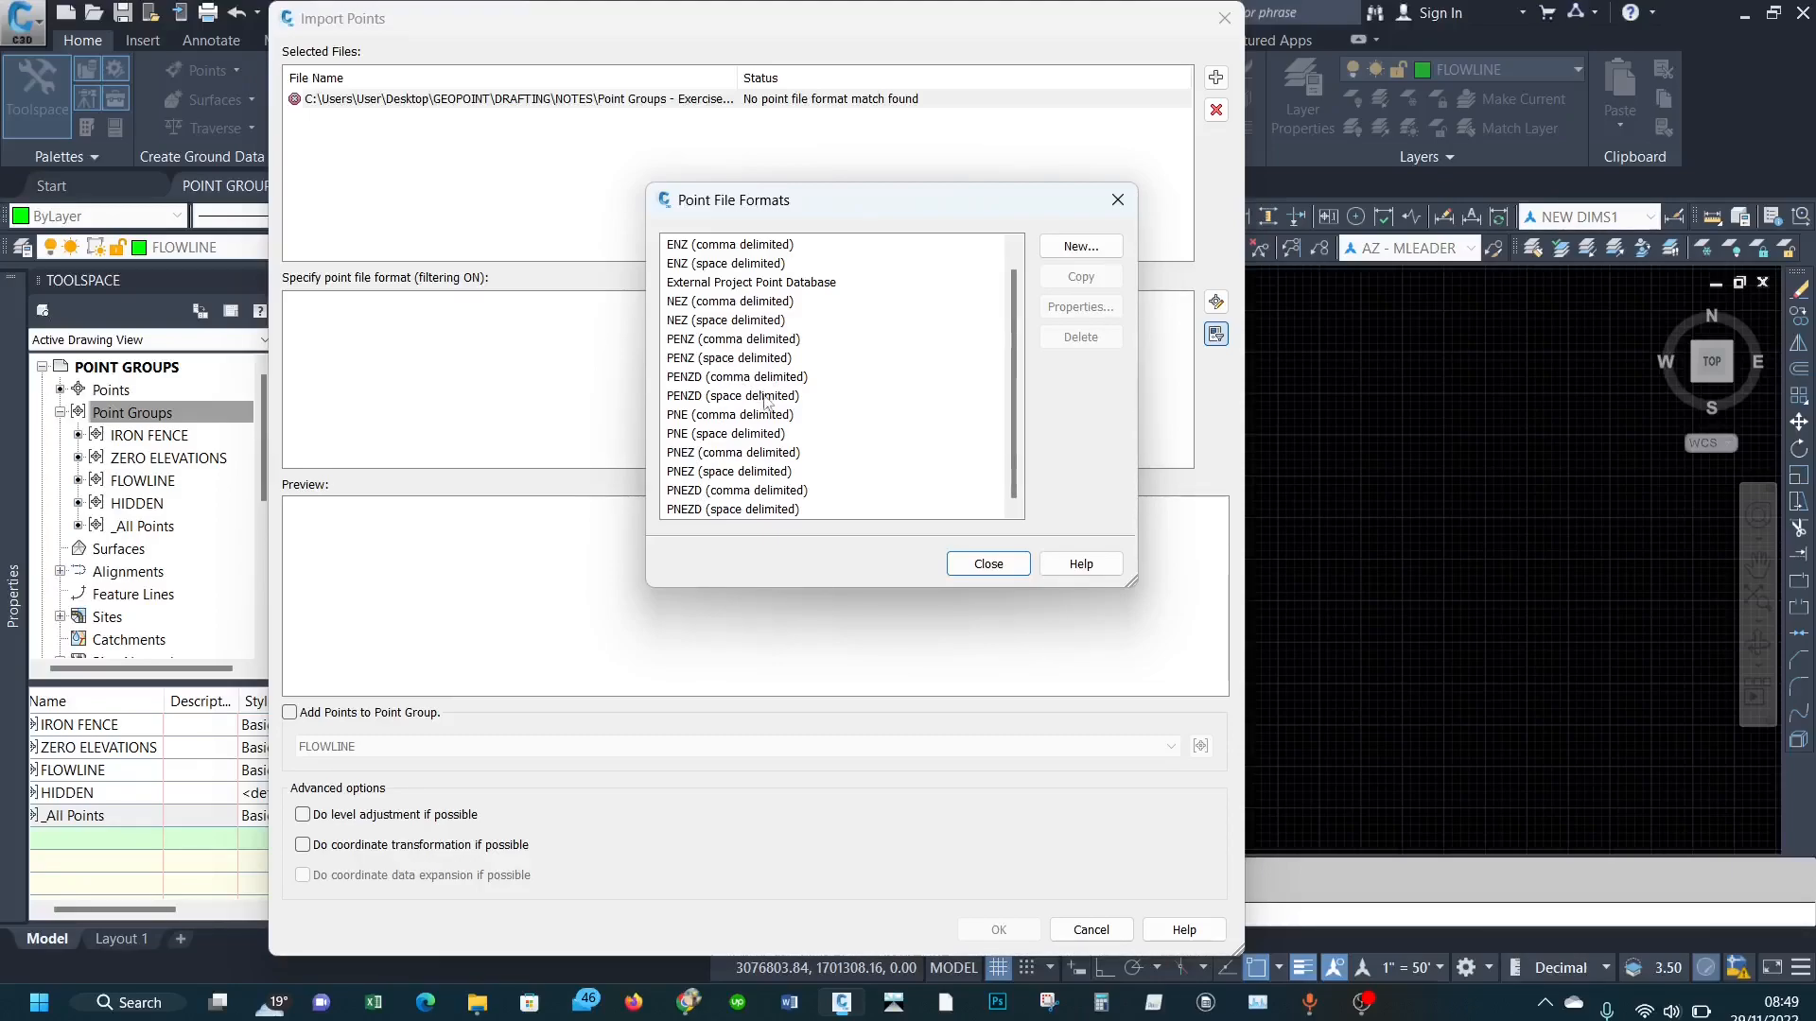
click(720, 377)
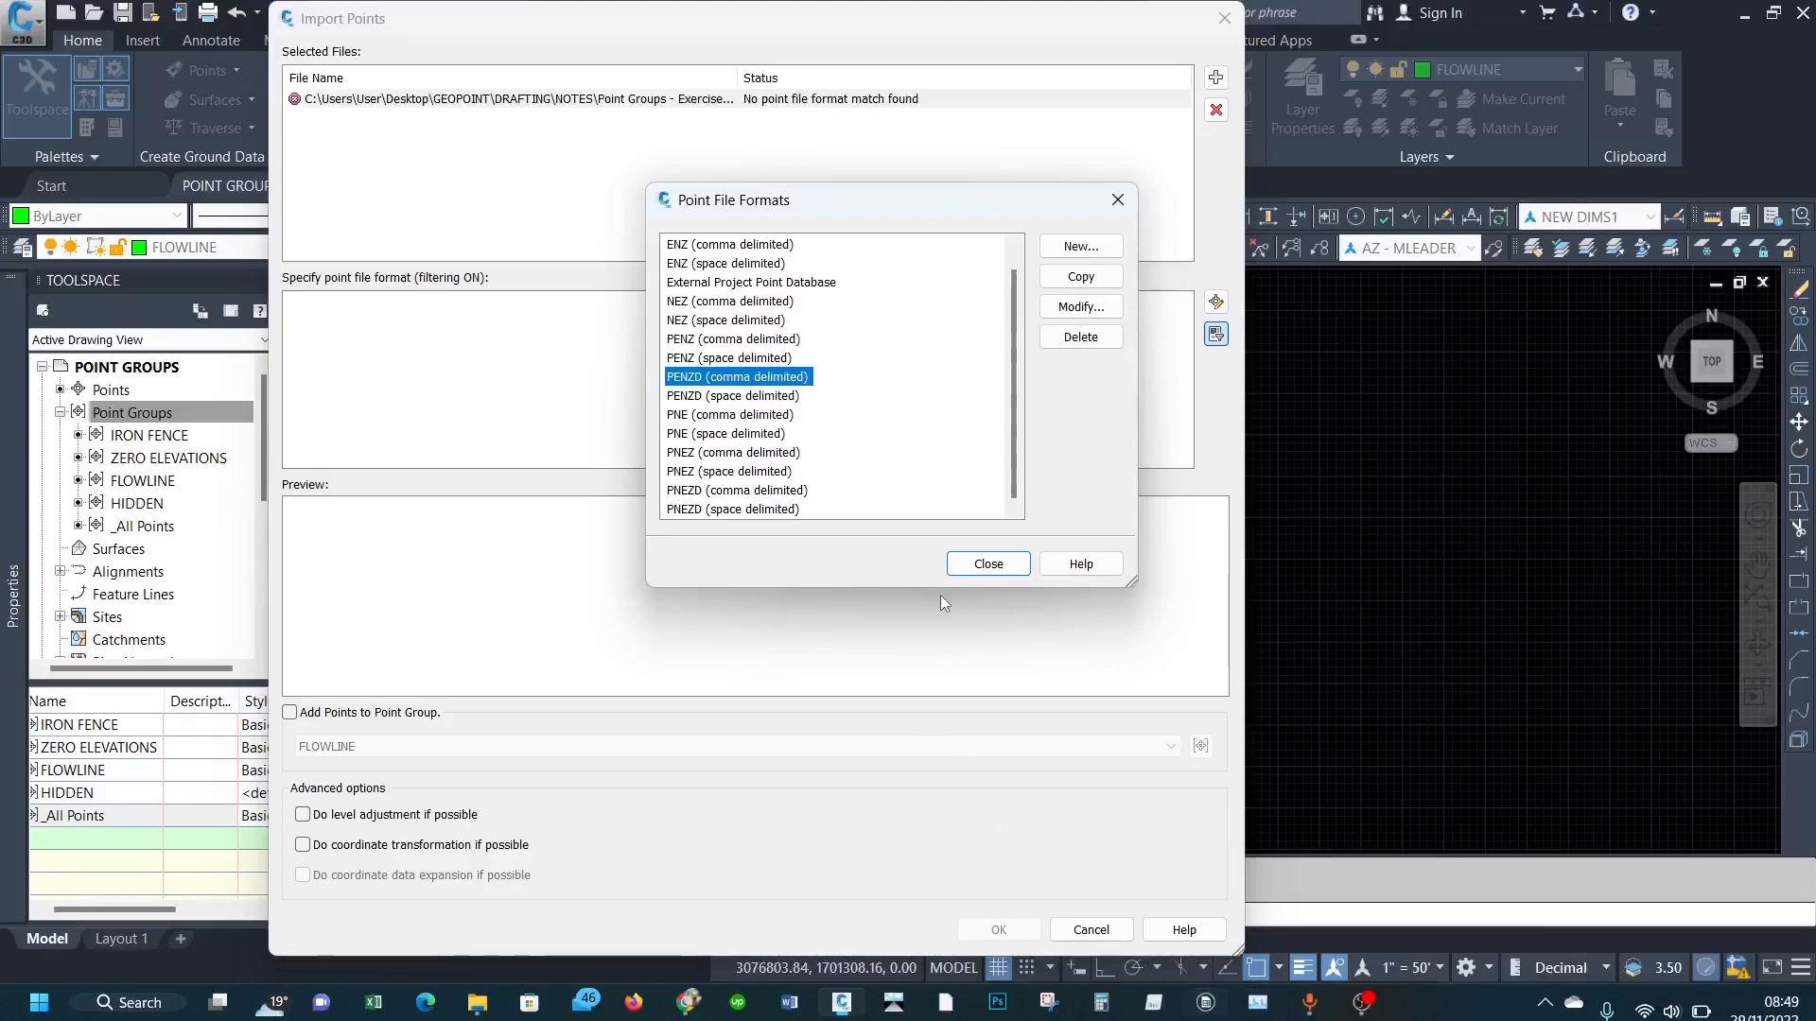
click(719, 491)
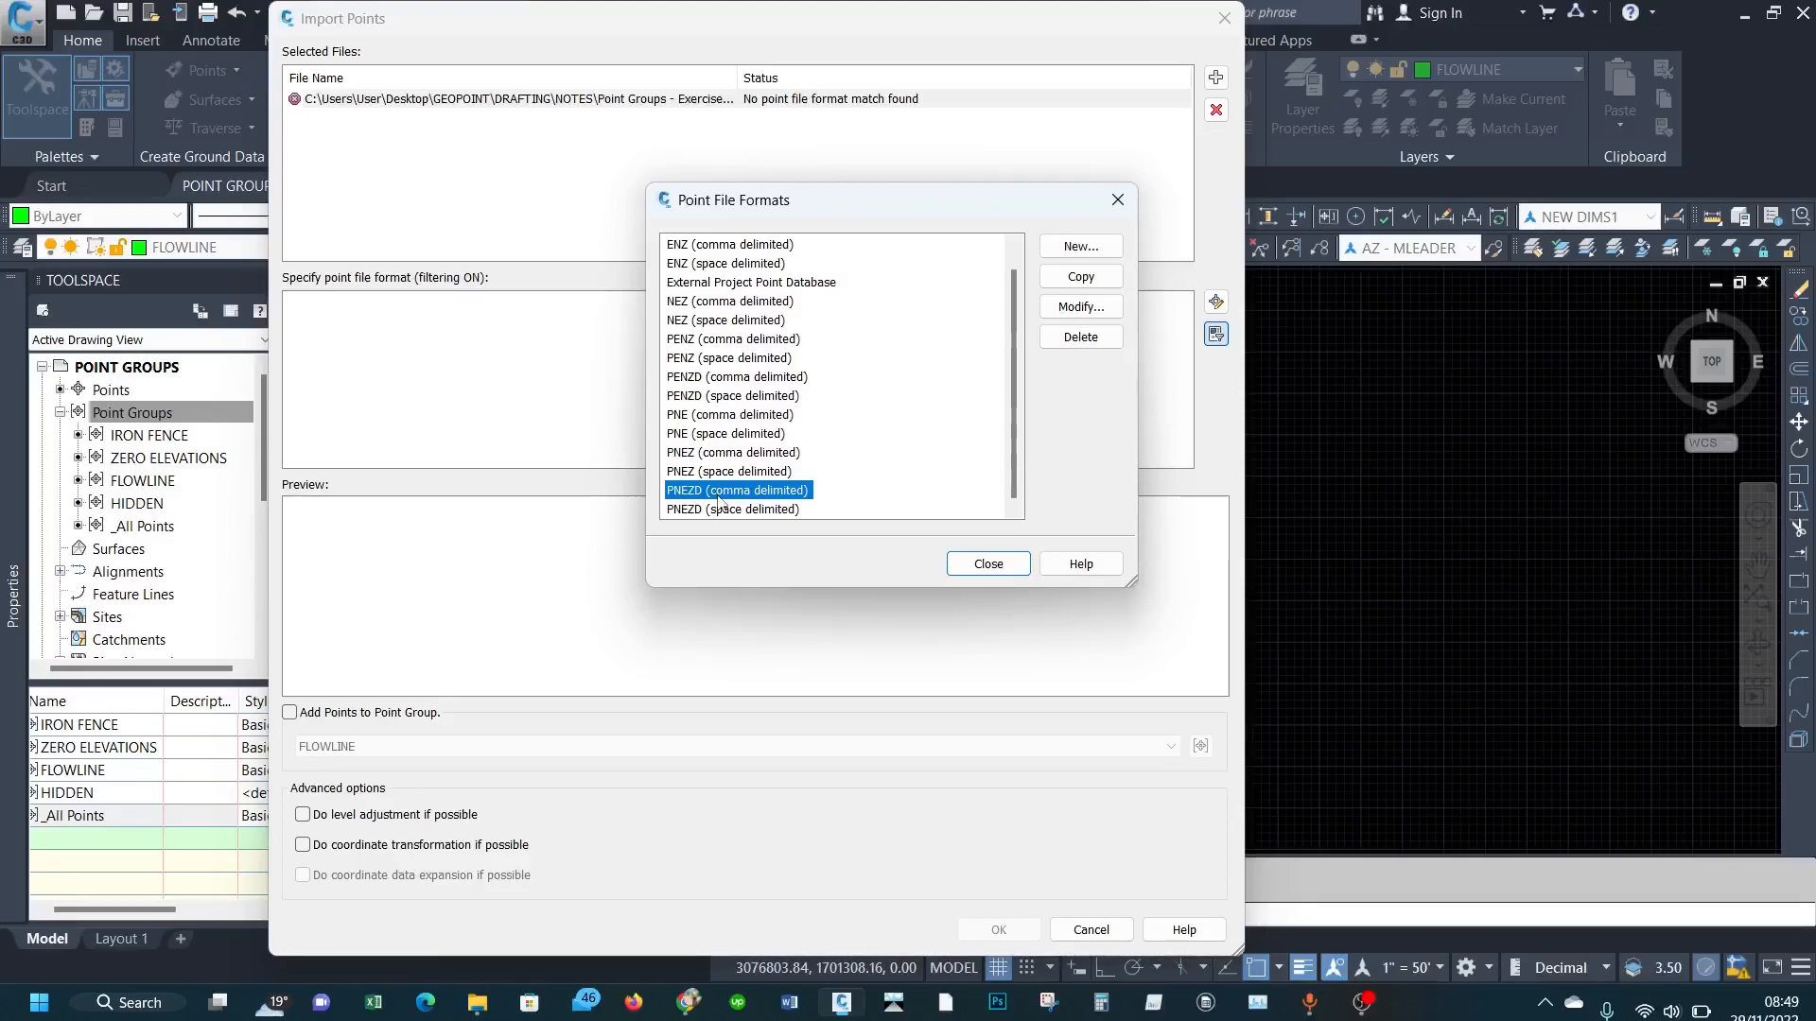
click(1081, 306)
click(593, 511)
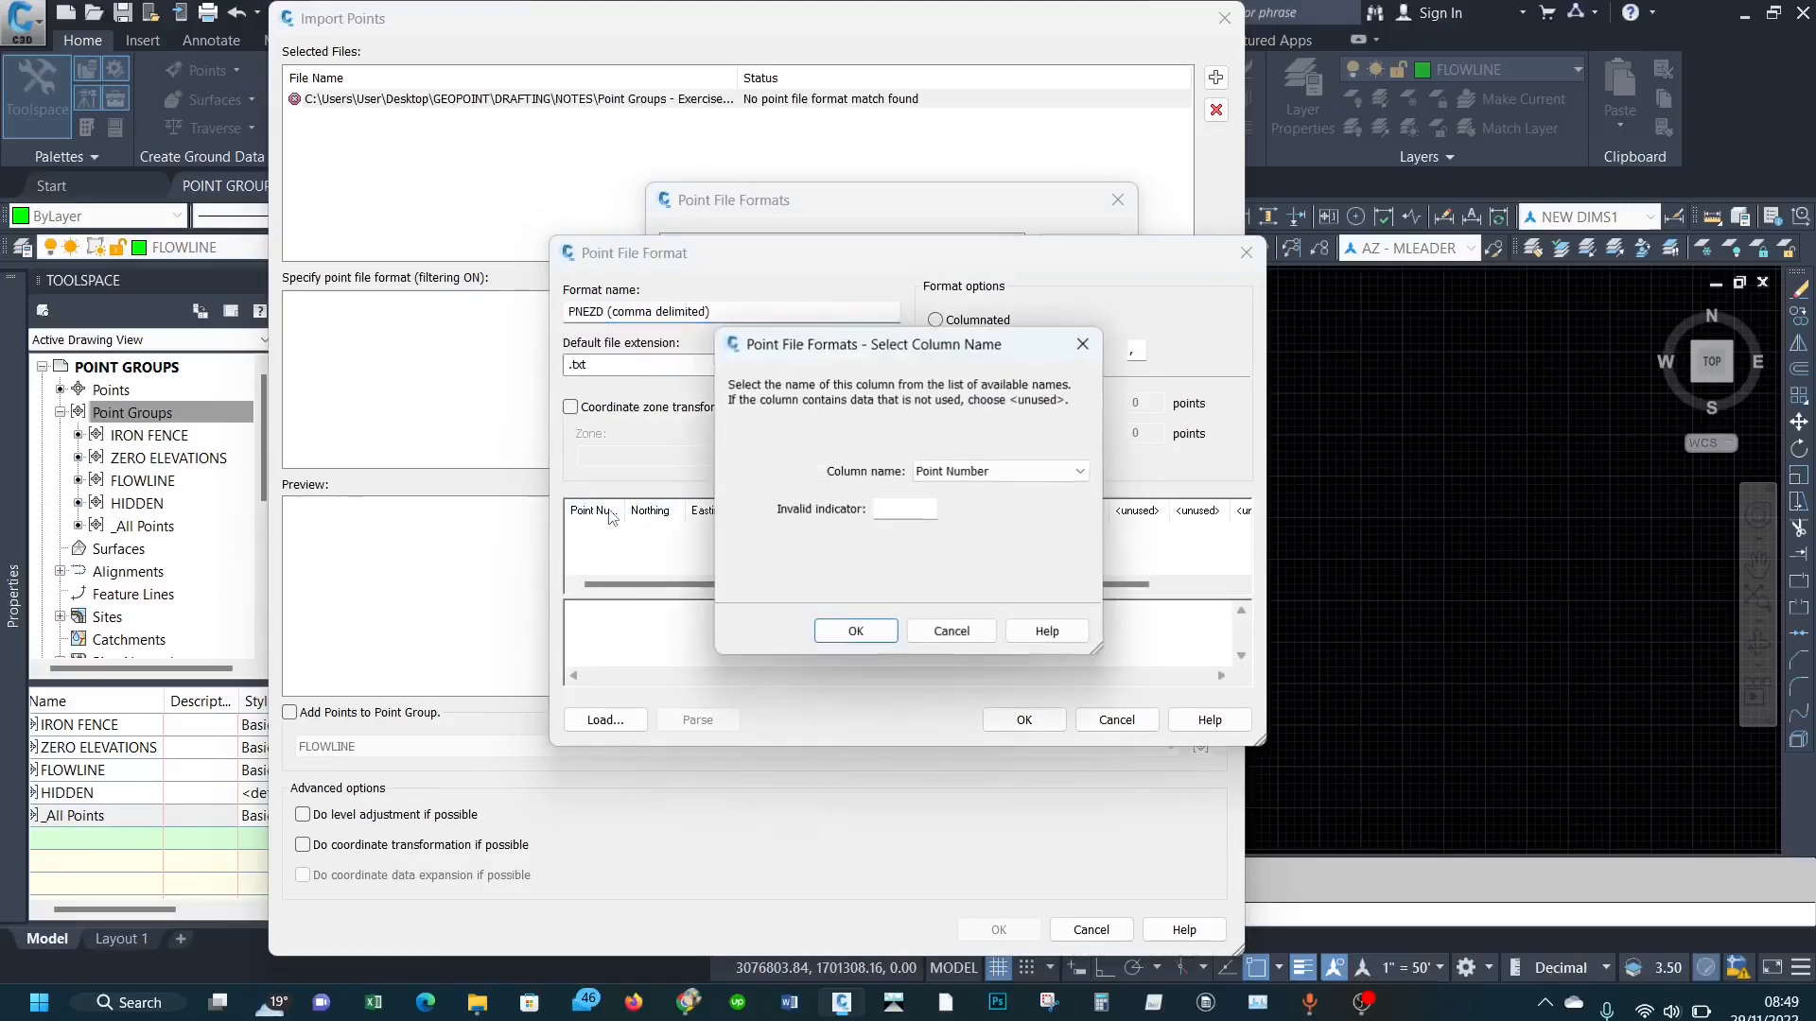
click(939, 472)
click(946, 505)
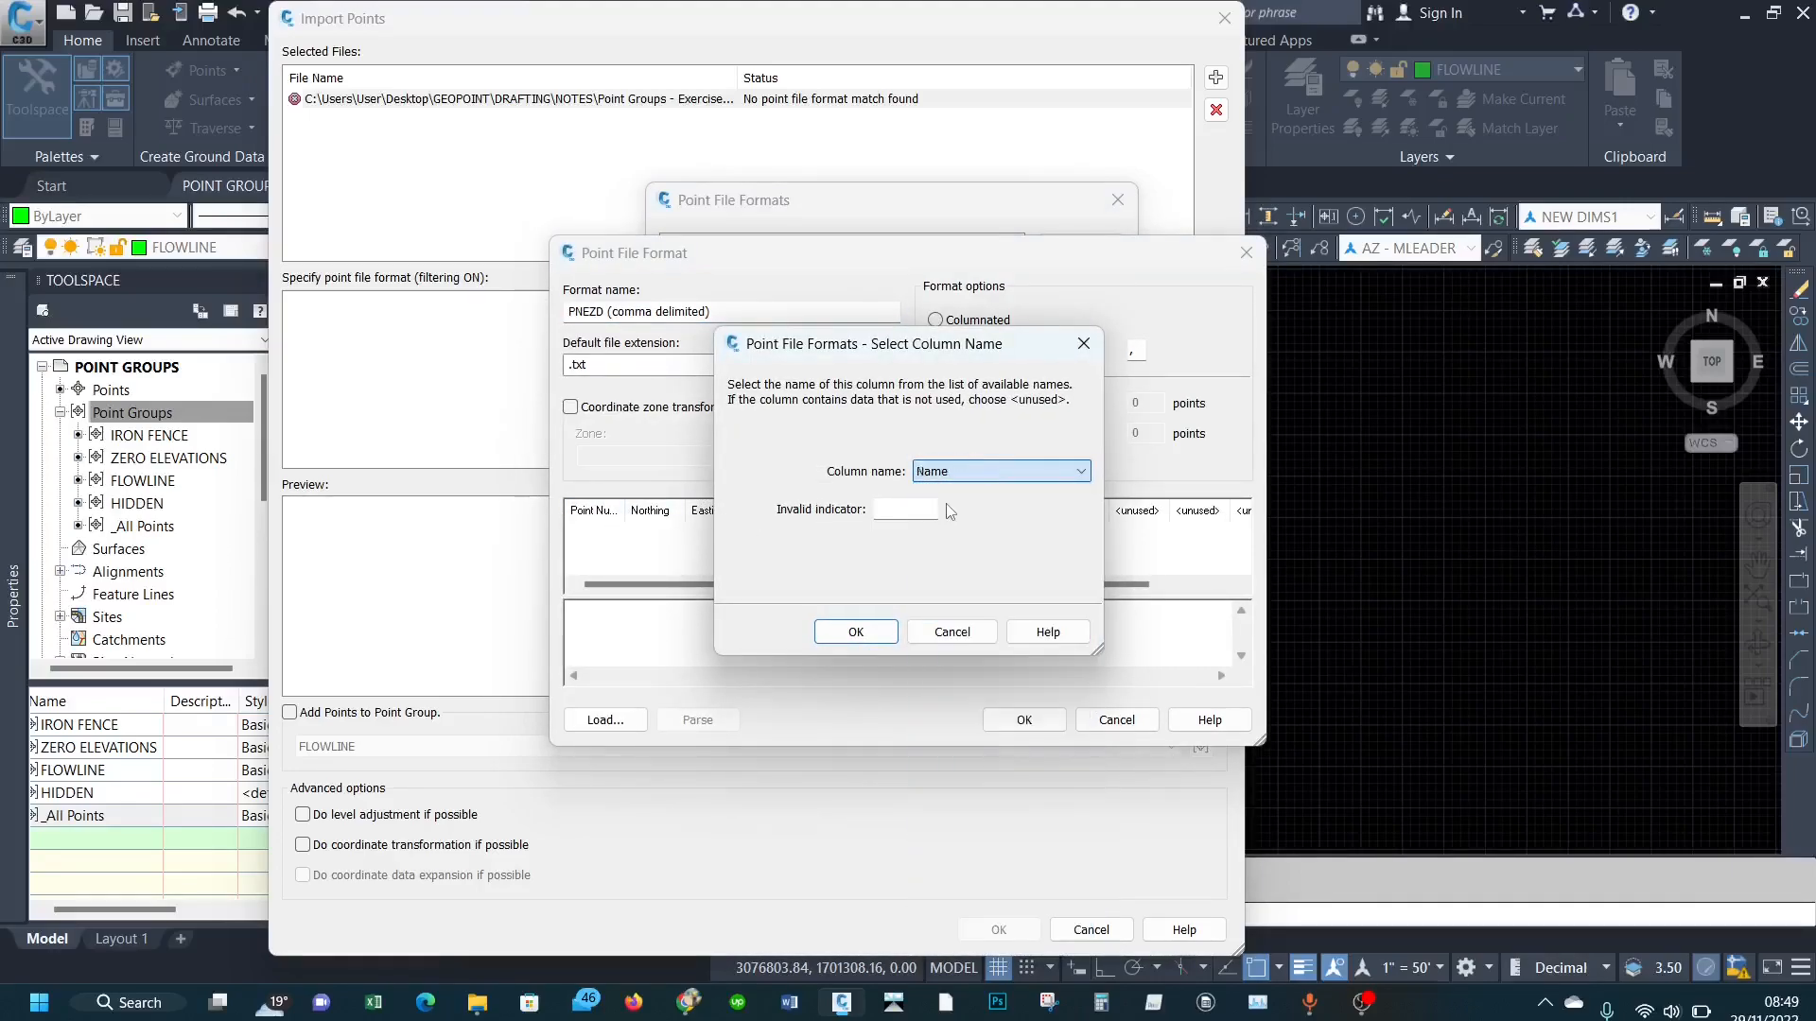
click(849, 633)
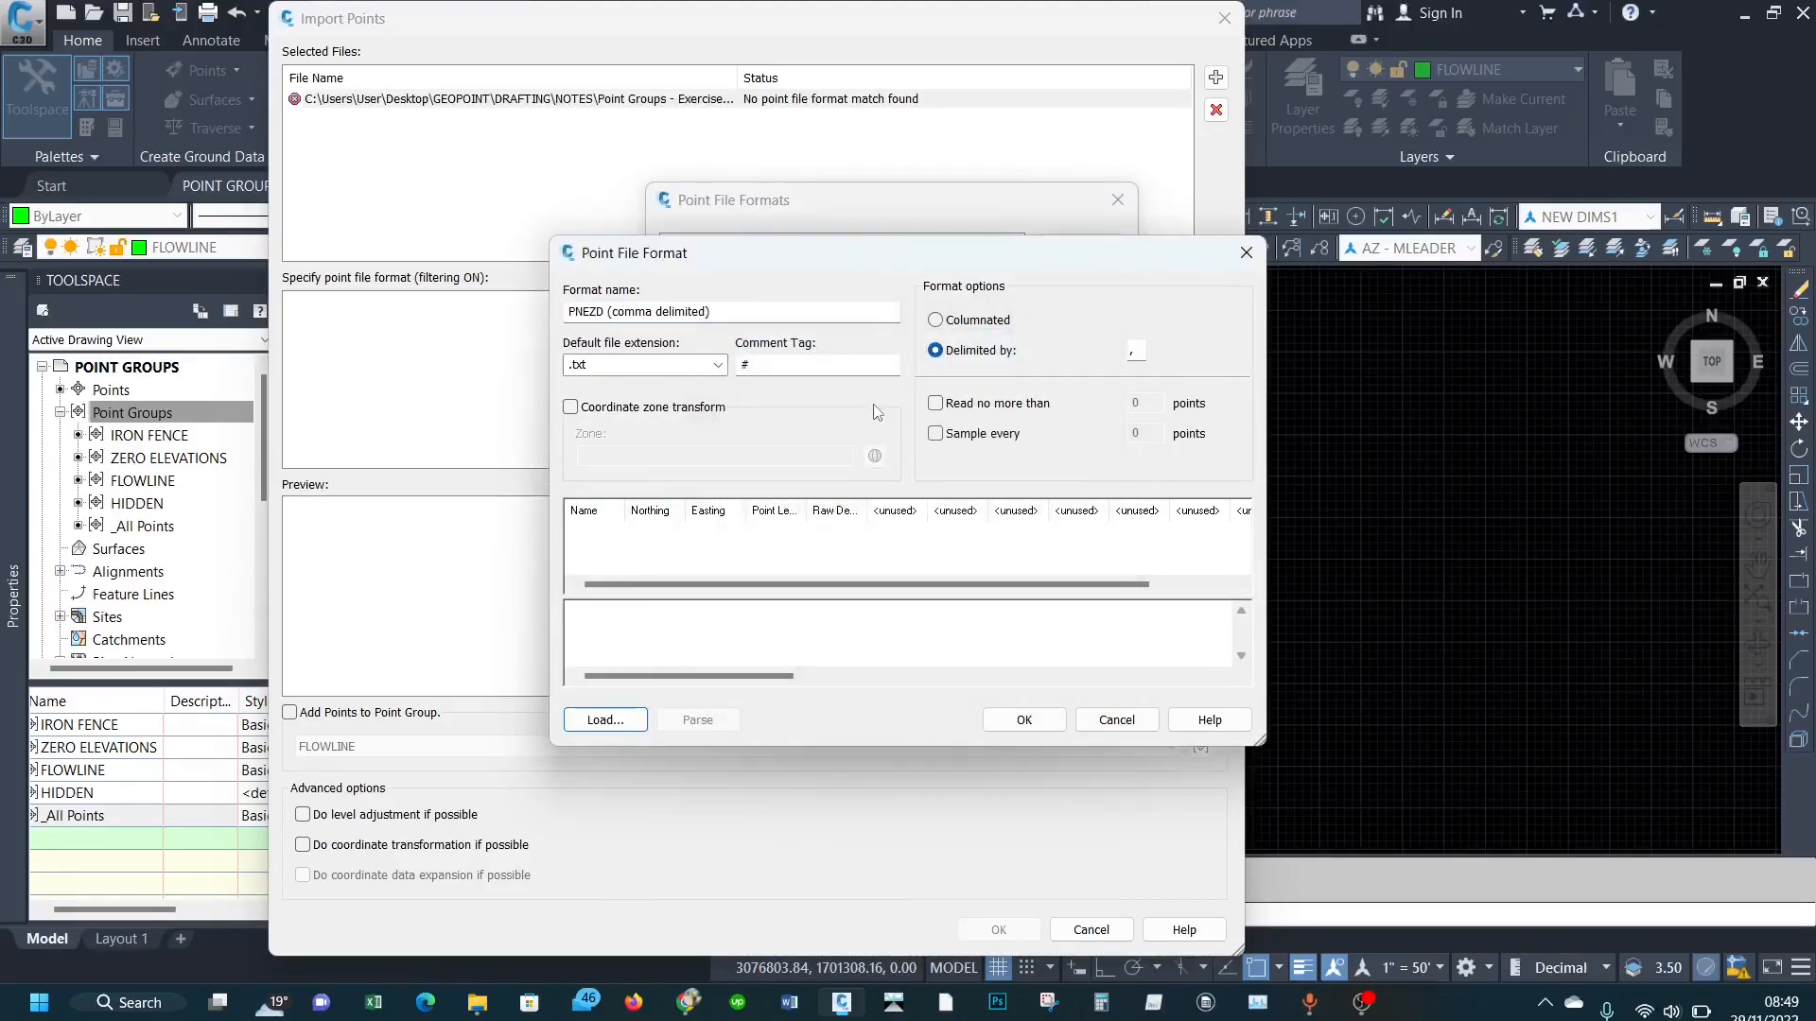
click(1027, 726)
click(984, 564)
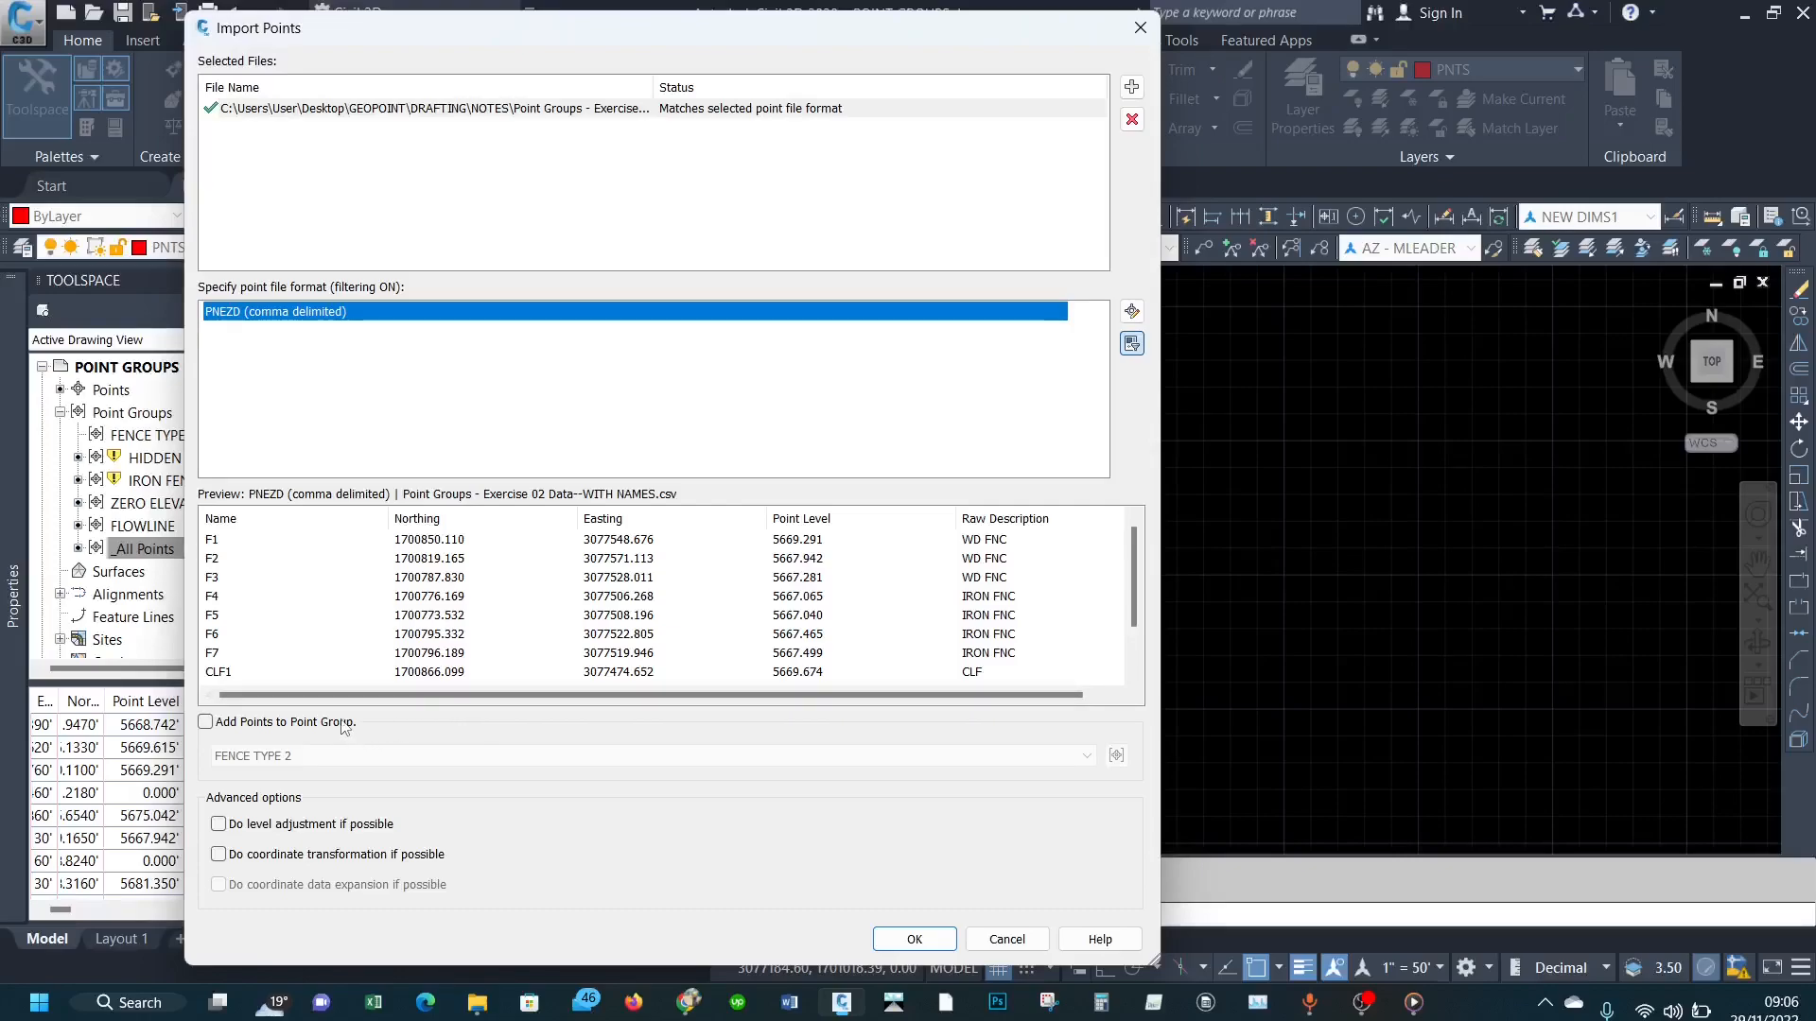
Step: Check the point group options for the import, leave the points unassigned to any group, and import the named points
click(230, 724)
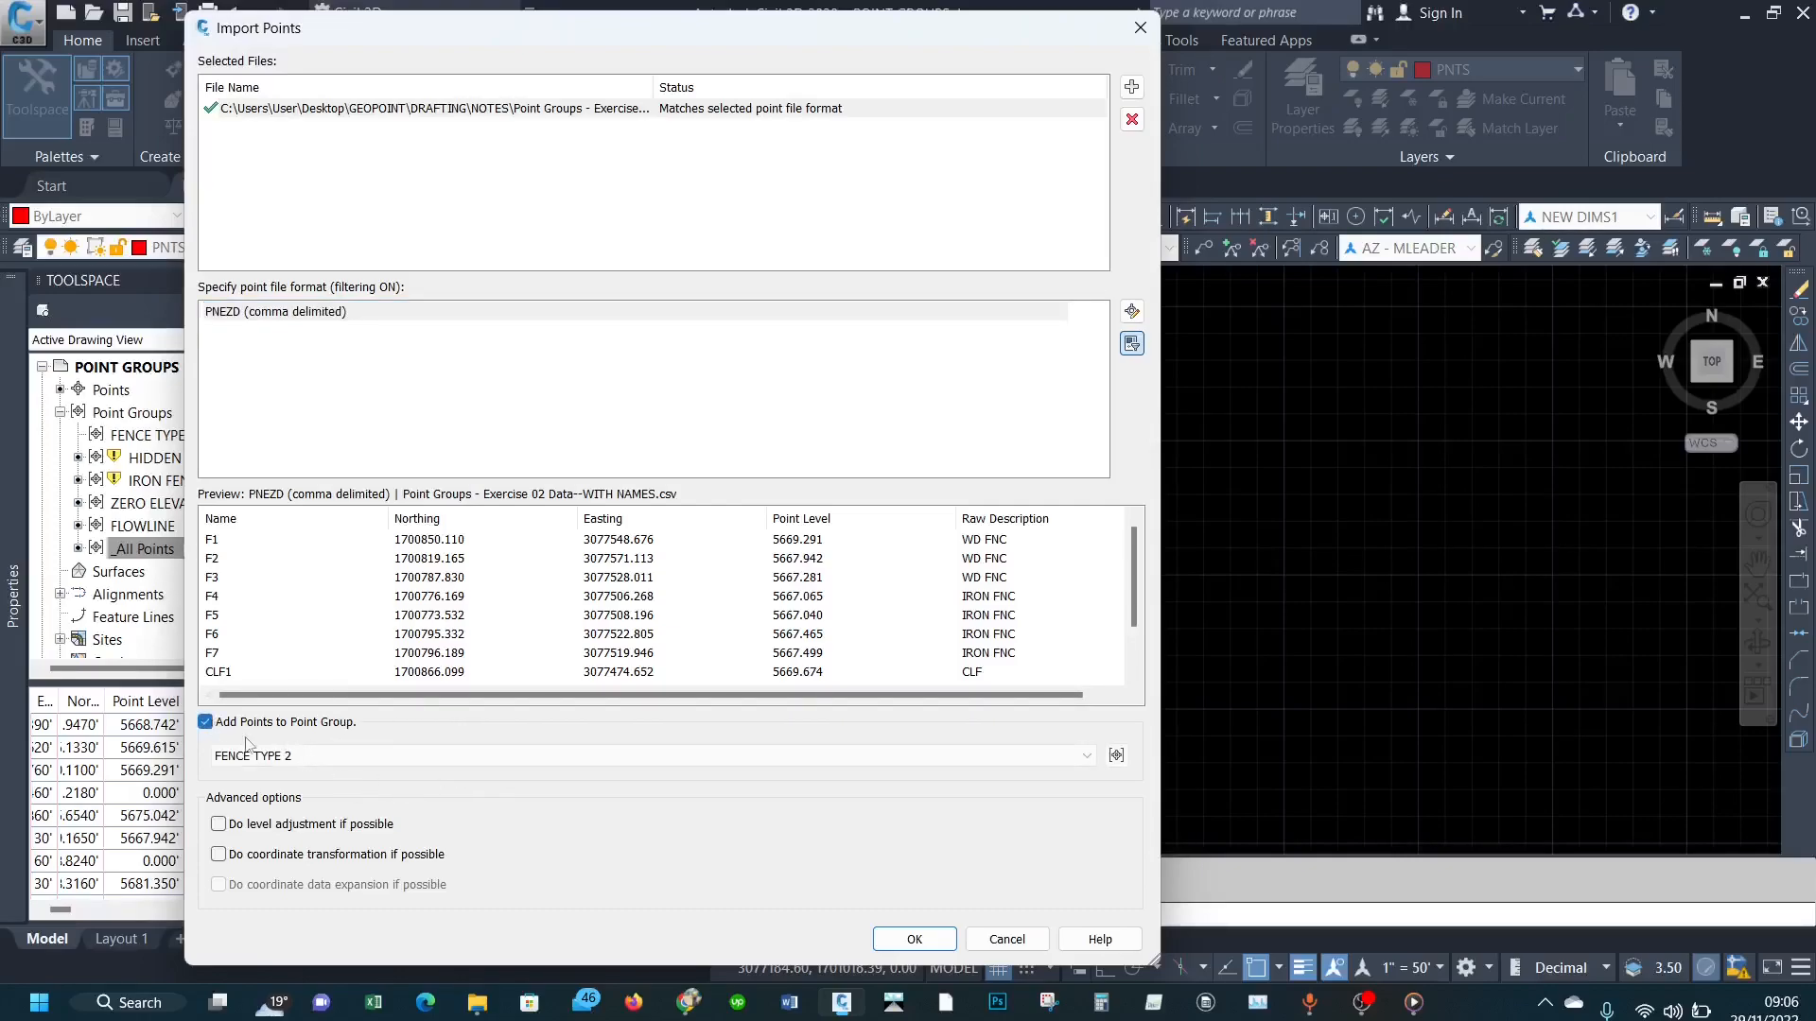
click(917, 756)
click(919, 782)
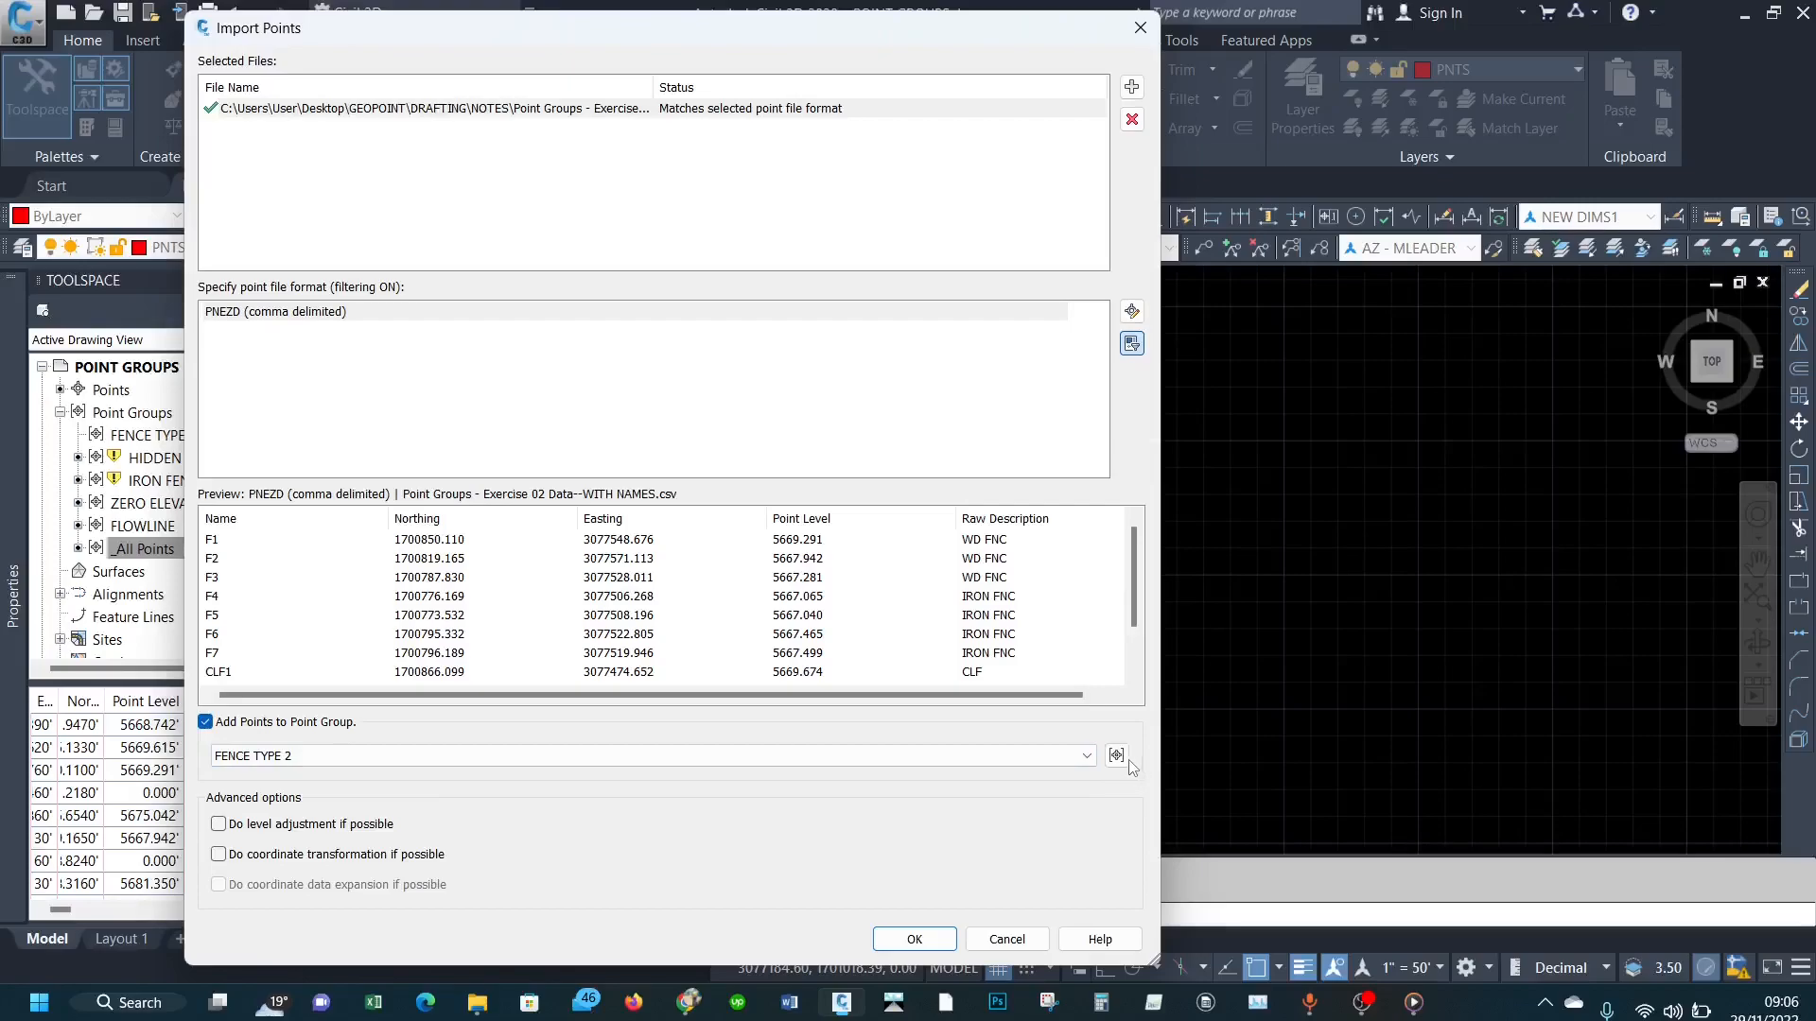
click(207, 723)
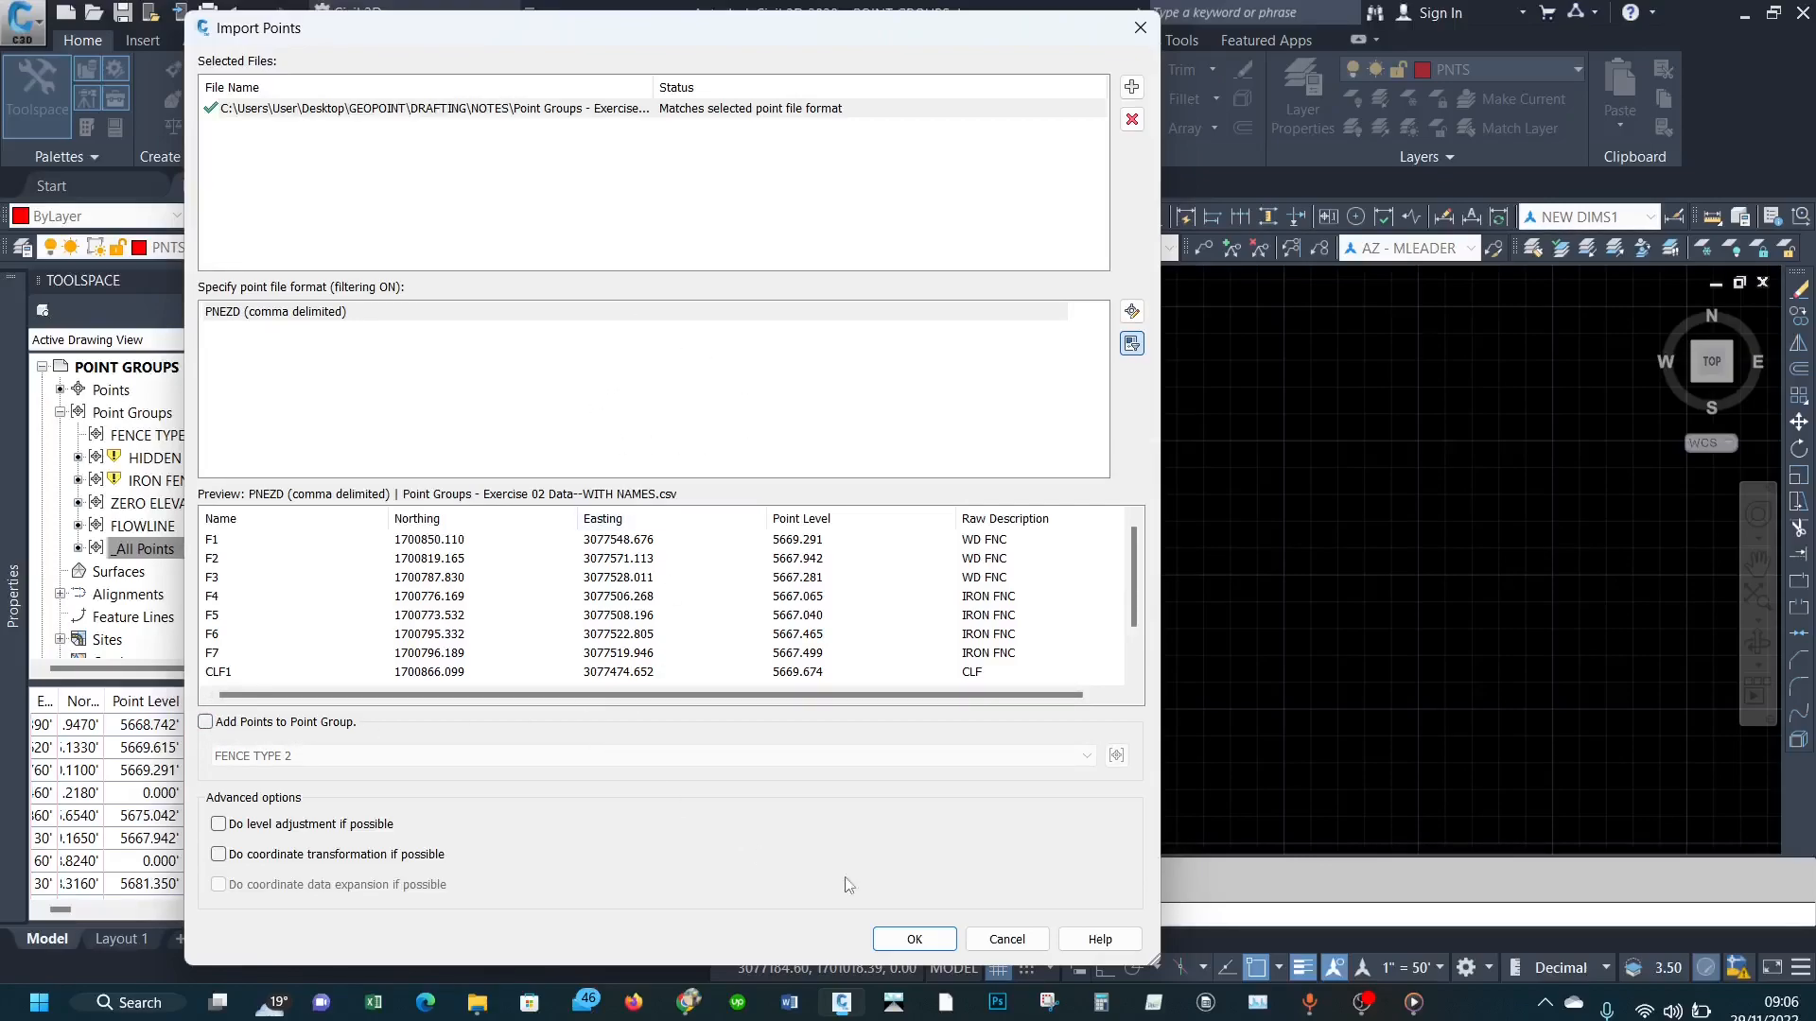
click(914, 939)
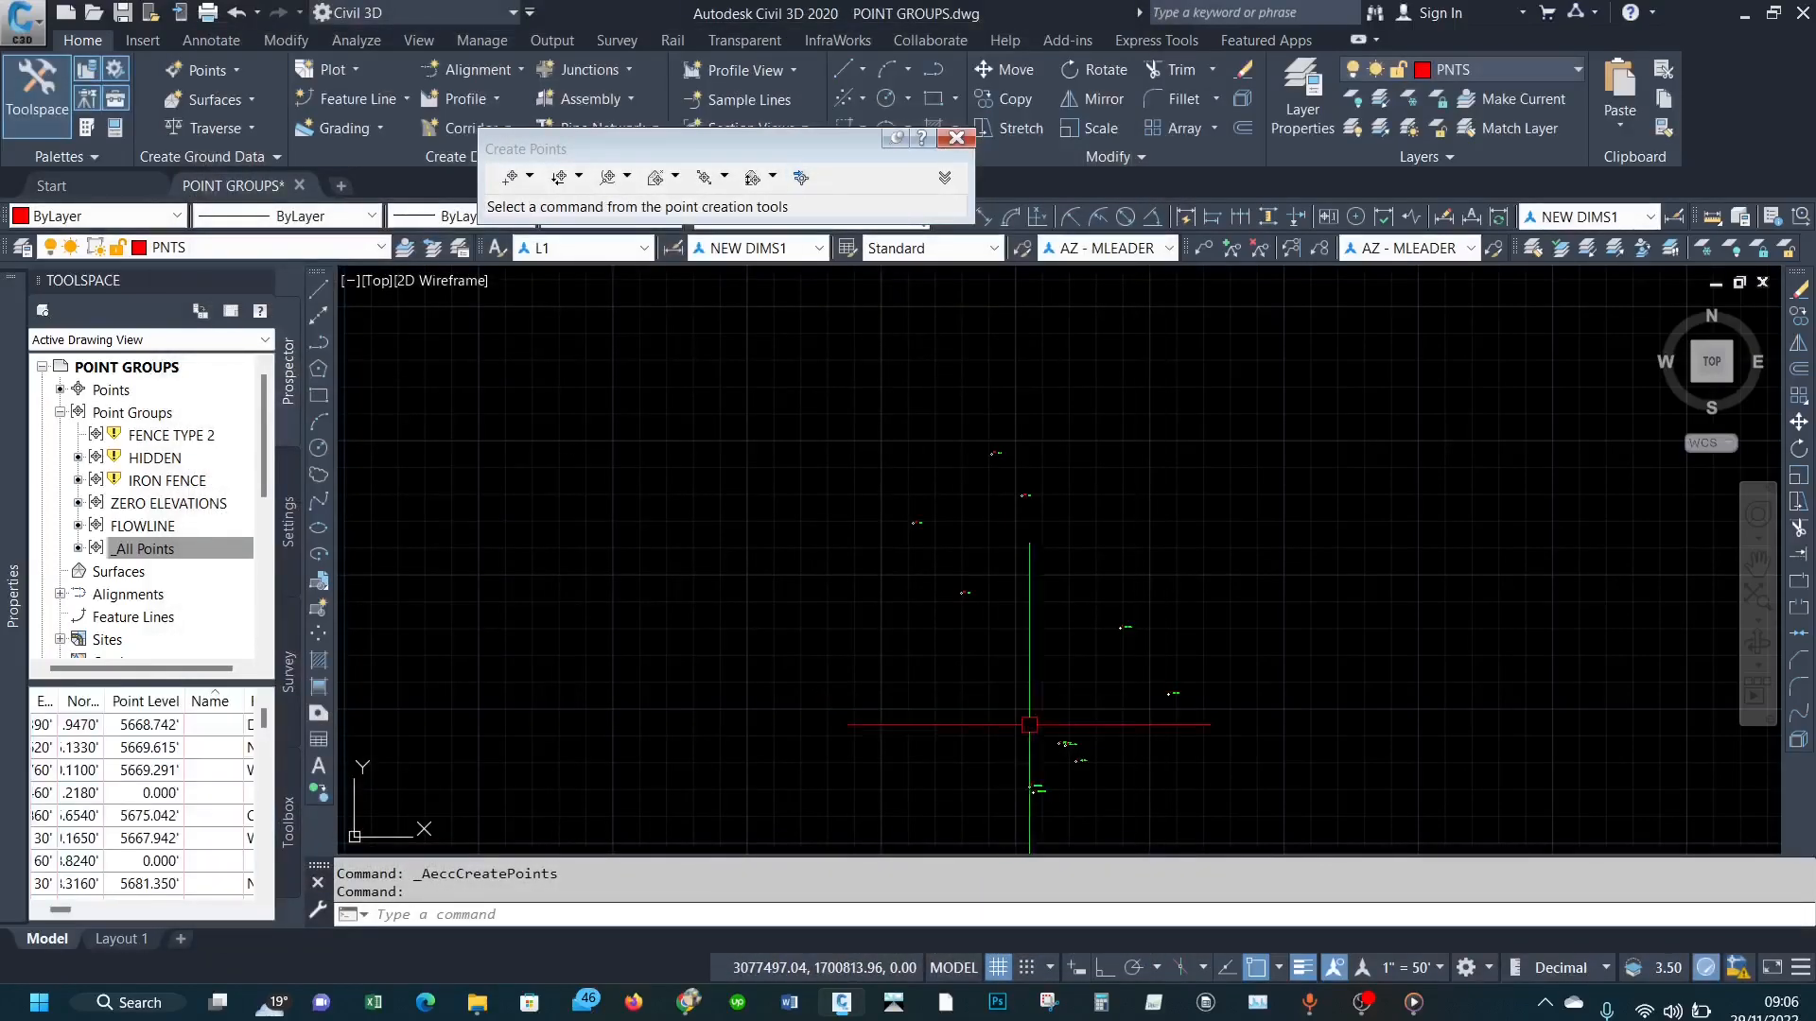
Step: Examine the names and descriptions of the imported fence points up close in the drawing
scroll(1110, 773, up, 4)
scroll(1110, 773, up, 6)
scroll(1087, 823, down, 6)
scroll(1087, 823, down, 4)
scroll(986, 511, up, 2)
scroll(984, 507, up, 4)
scroll(1043, 532, down, 6)
scroll(983, 549, up, 5)
scroll(917, 322, down, 5)
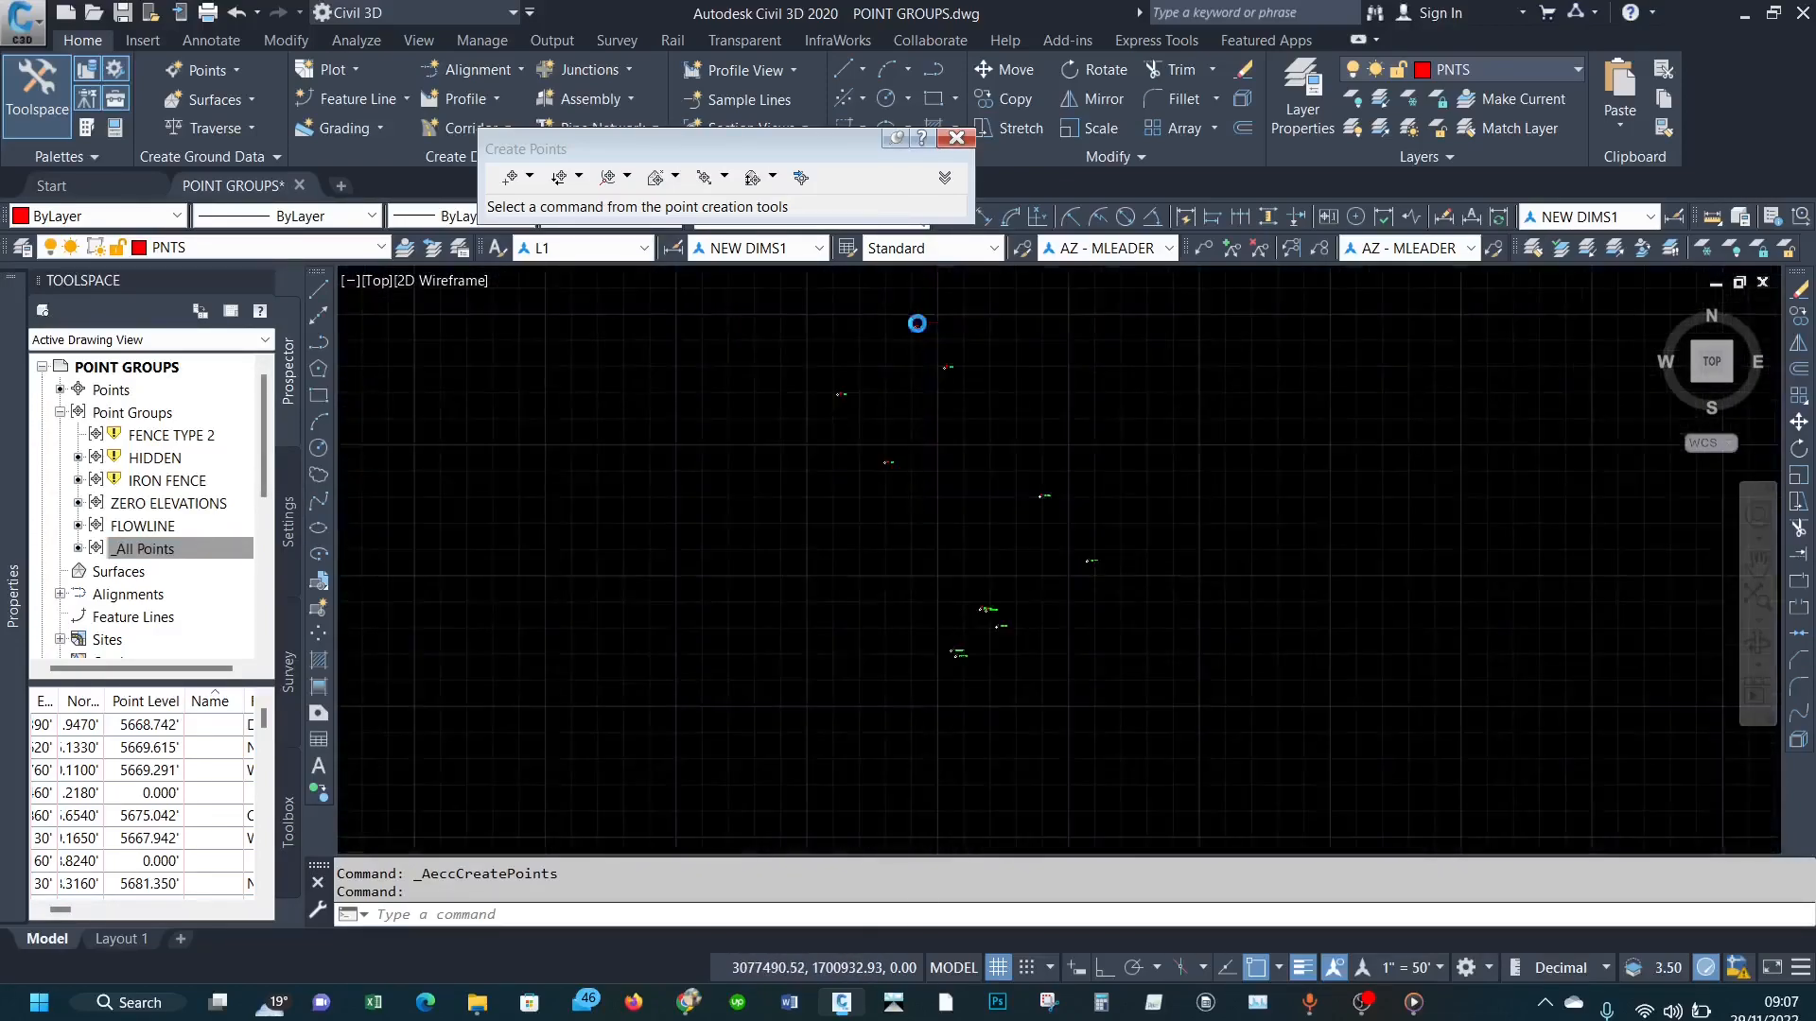
scroll(961, 494, up, 6)
scroll(930, 475, down, 6)
scroll(1229, 475, up, 6)
scroll(1230, 475, down, 6)
scroll(831, 495, up, 6)
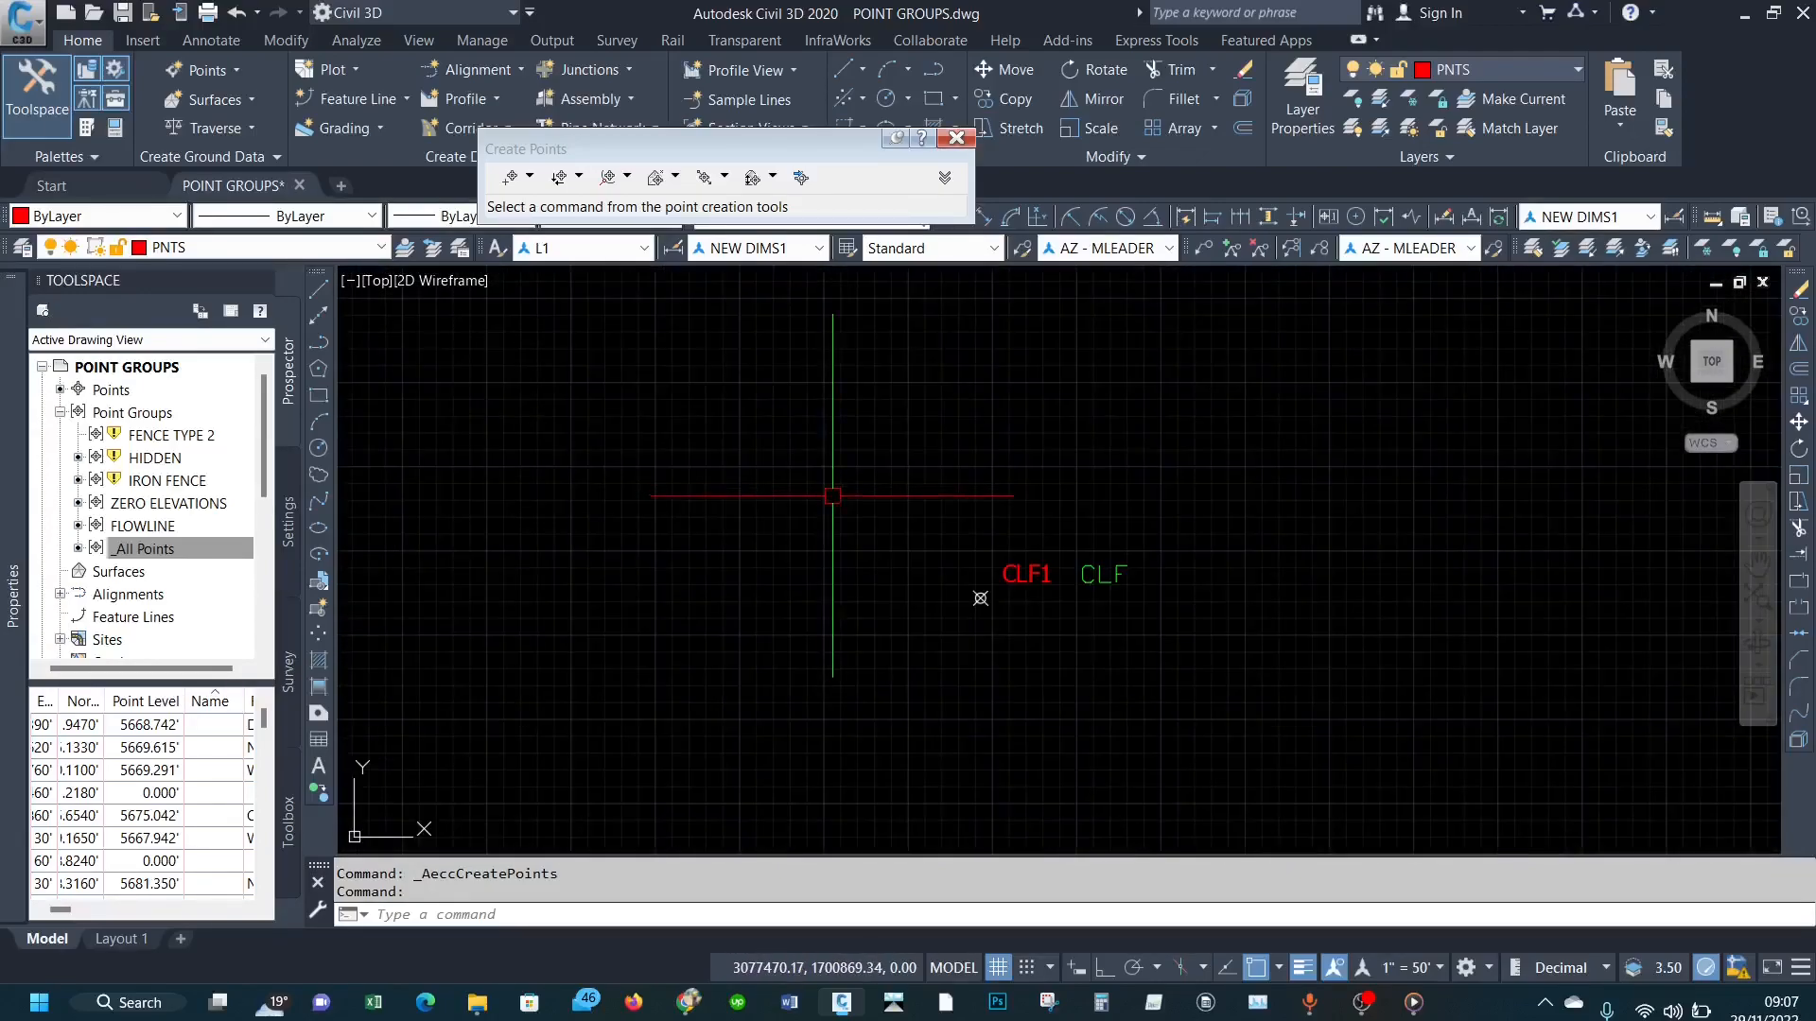
scroll(985, 555, down, 4)
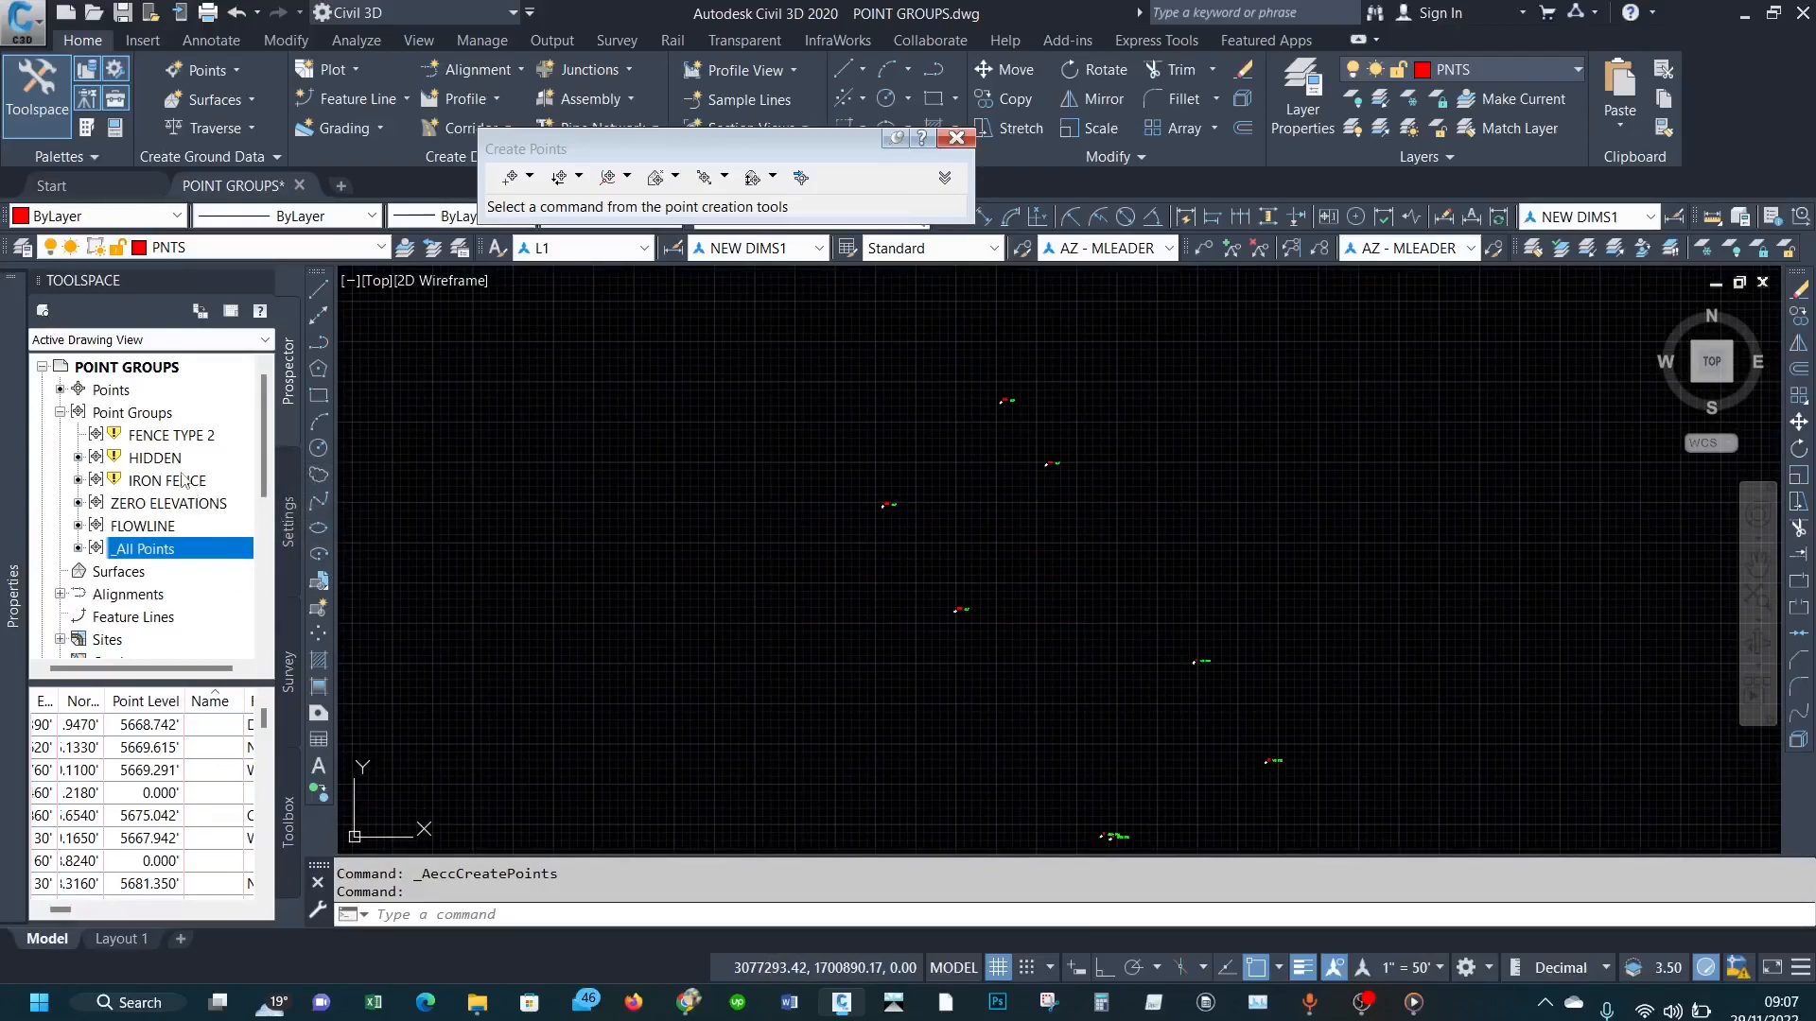
Step: Delete the FENCE TYPE 2 point group and confirm the deletion
right_click(170, 437)
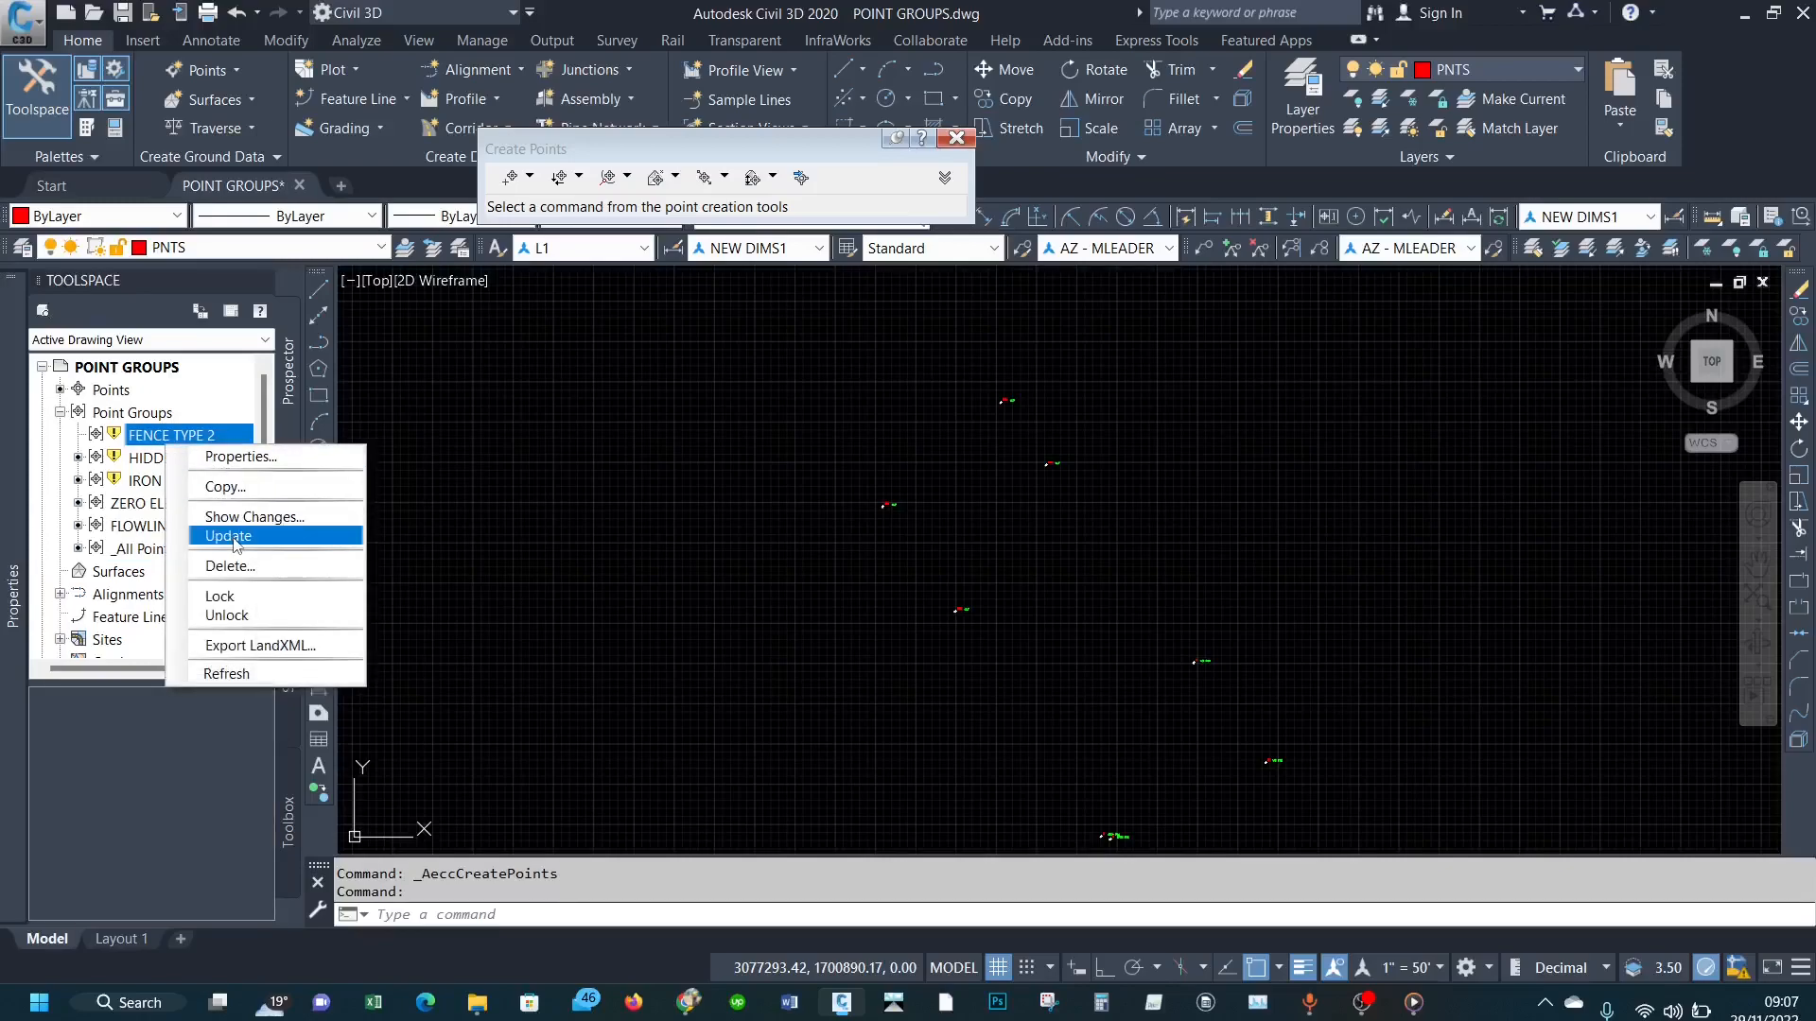
click(229, 566)
click(927, 556)
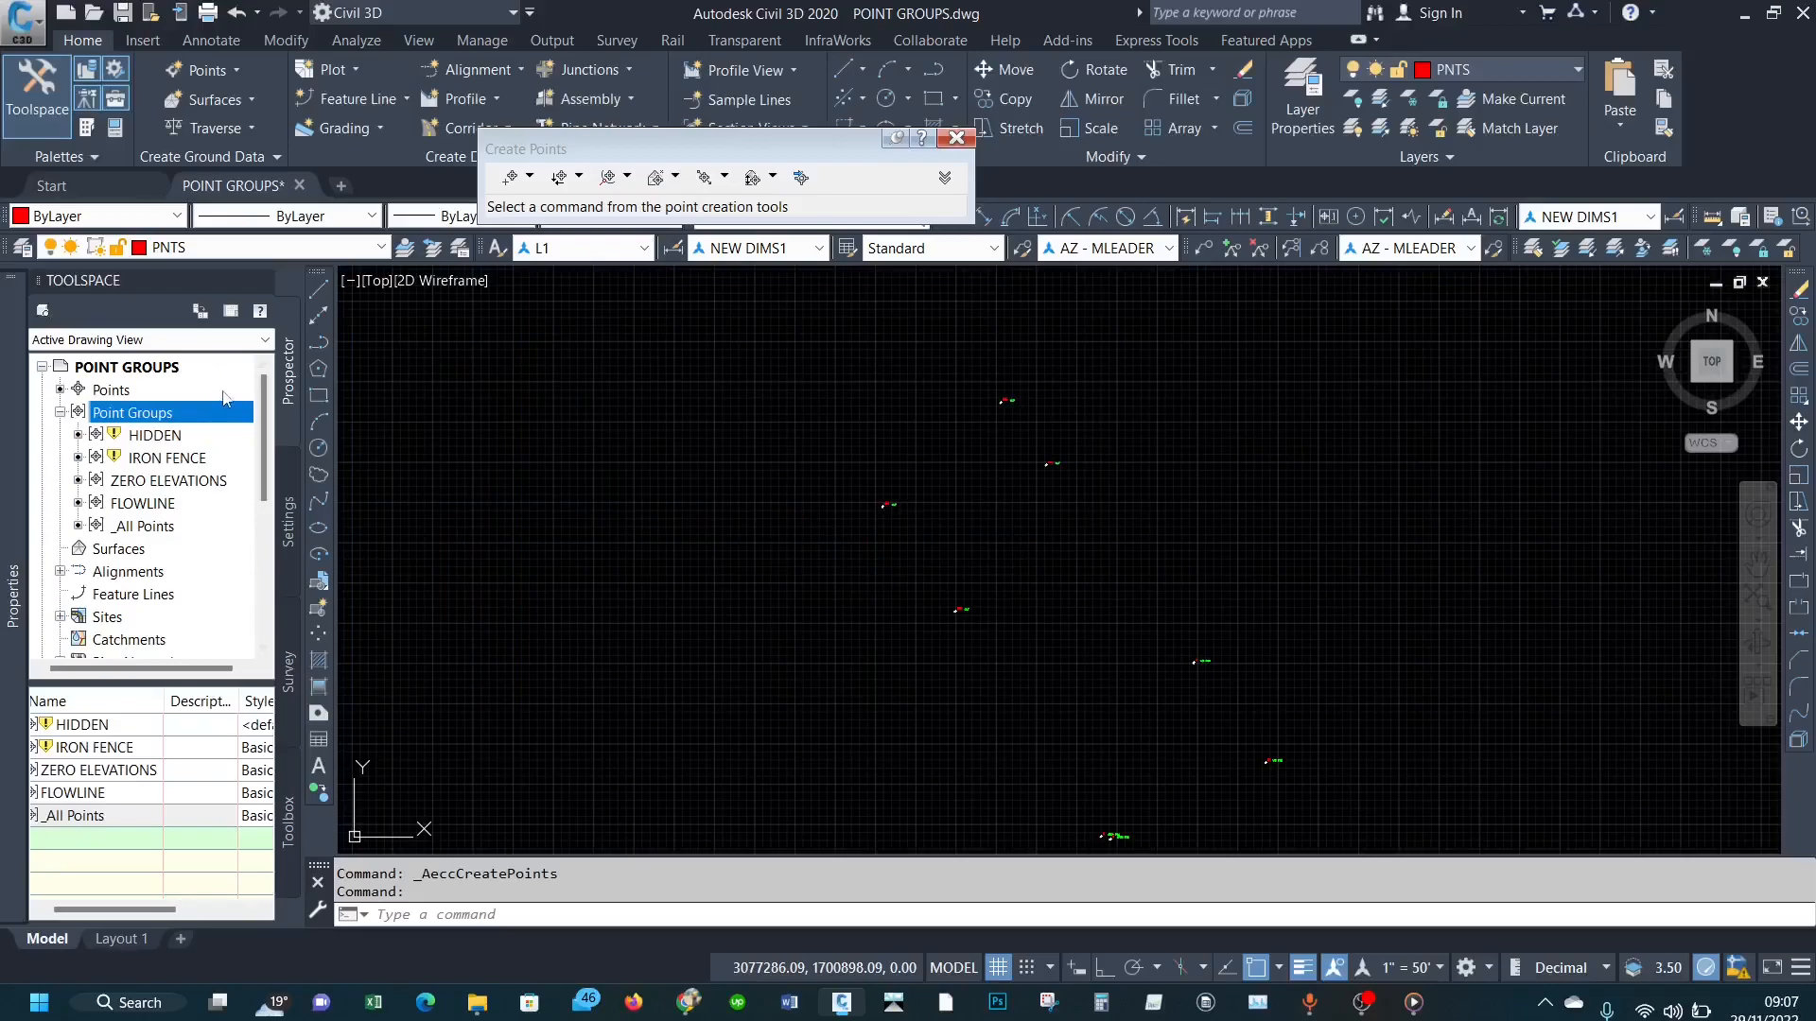
Step: Update the out-of-date HIDDEN point group and try to update the IRON FENCE group as well
click(142, 435)
right_click(138, 435)
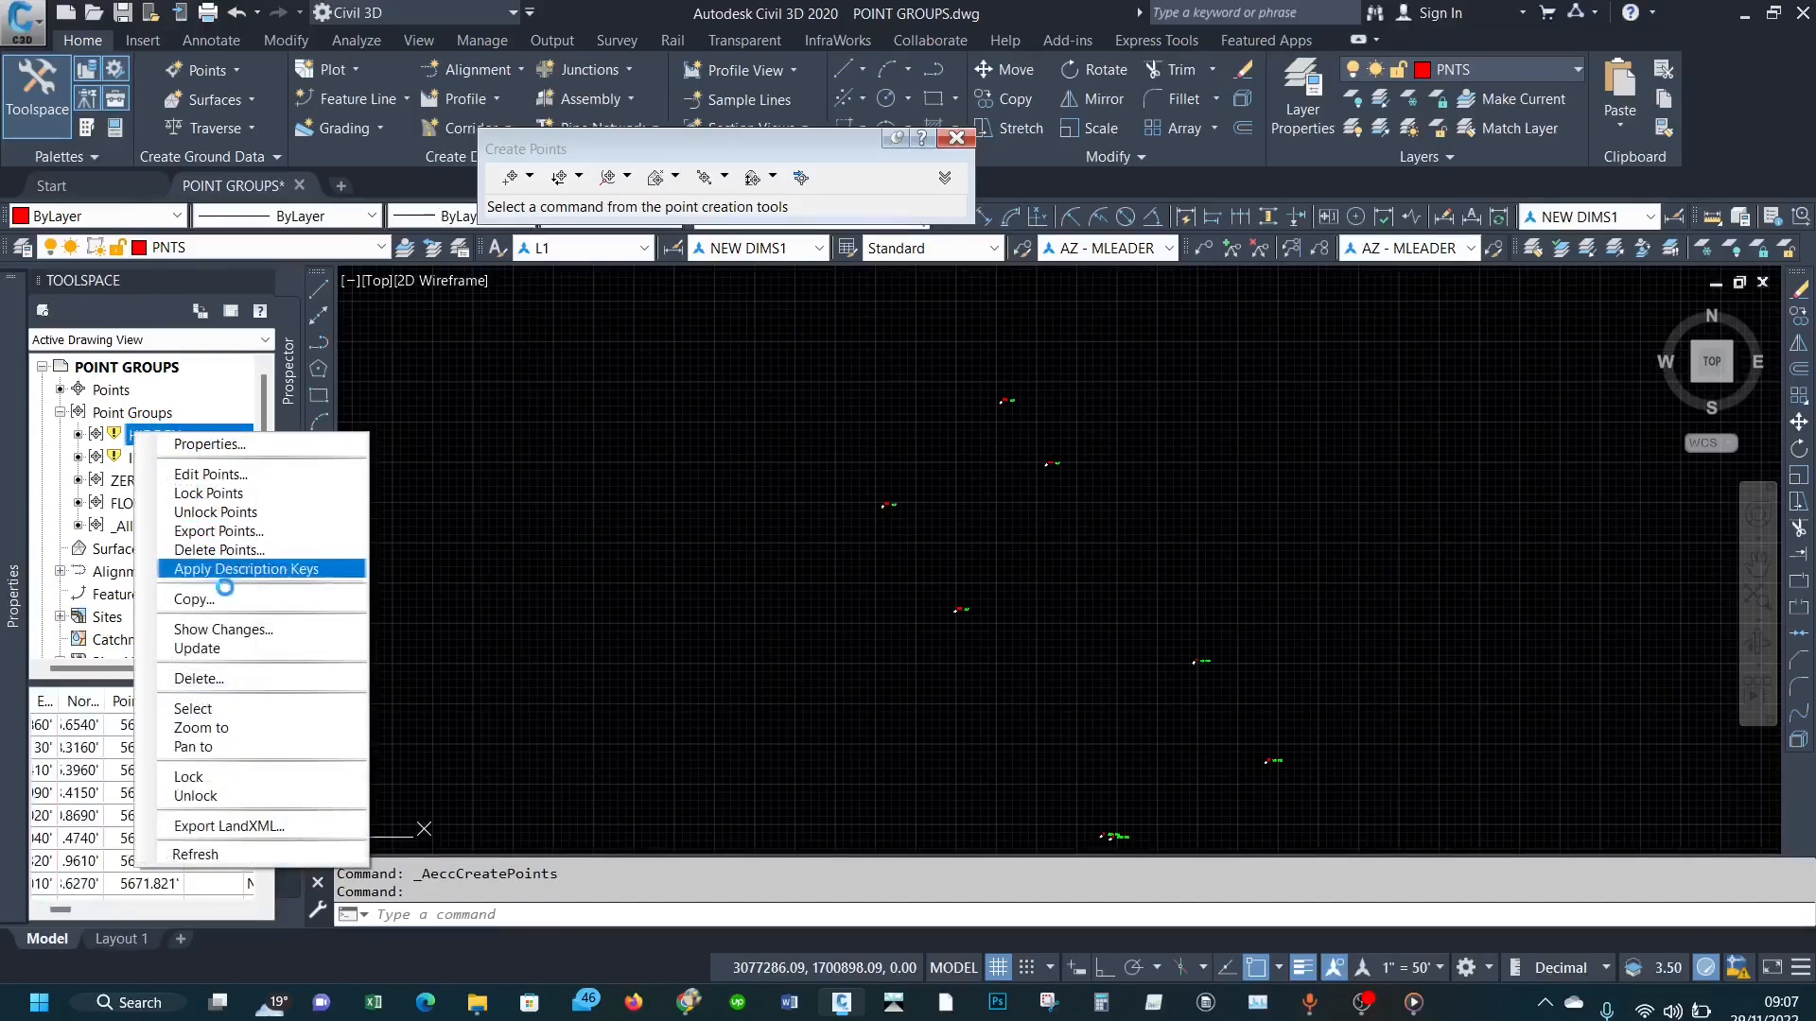
click(222, 649)
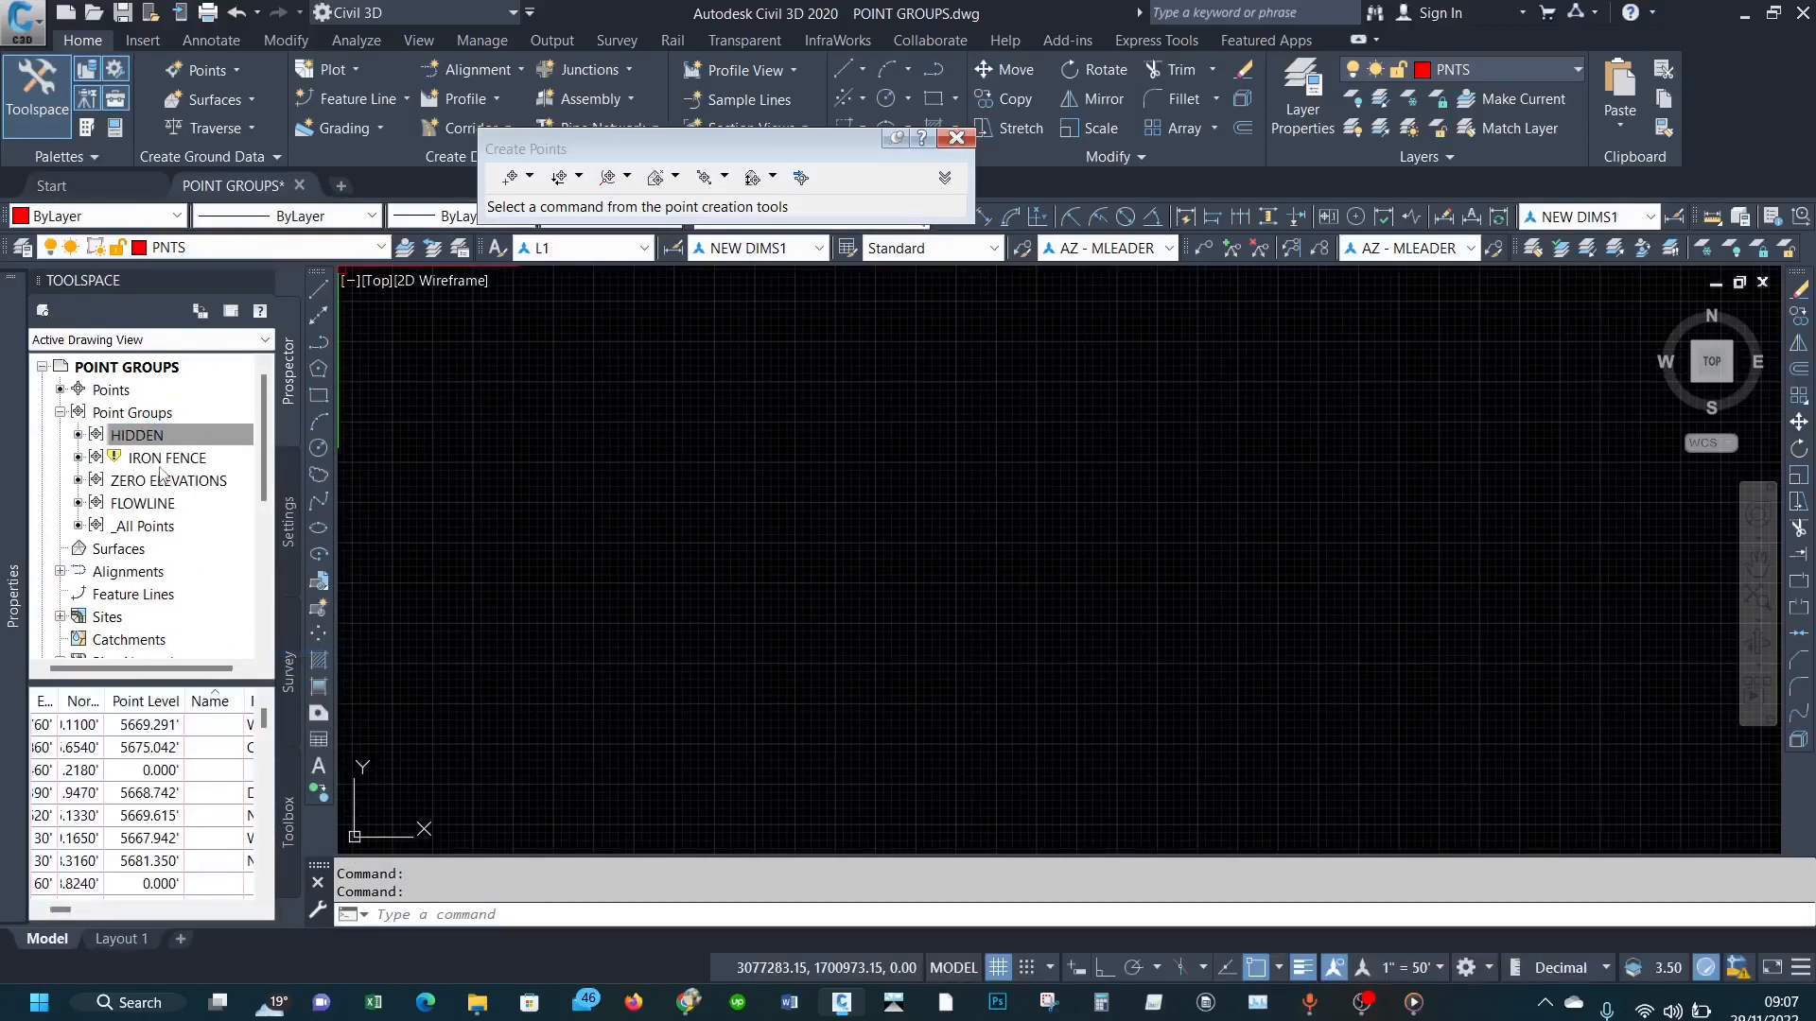
mouse_move(157, 465)
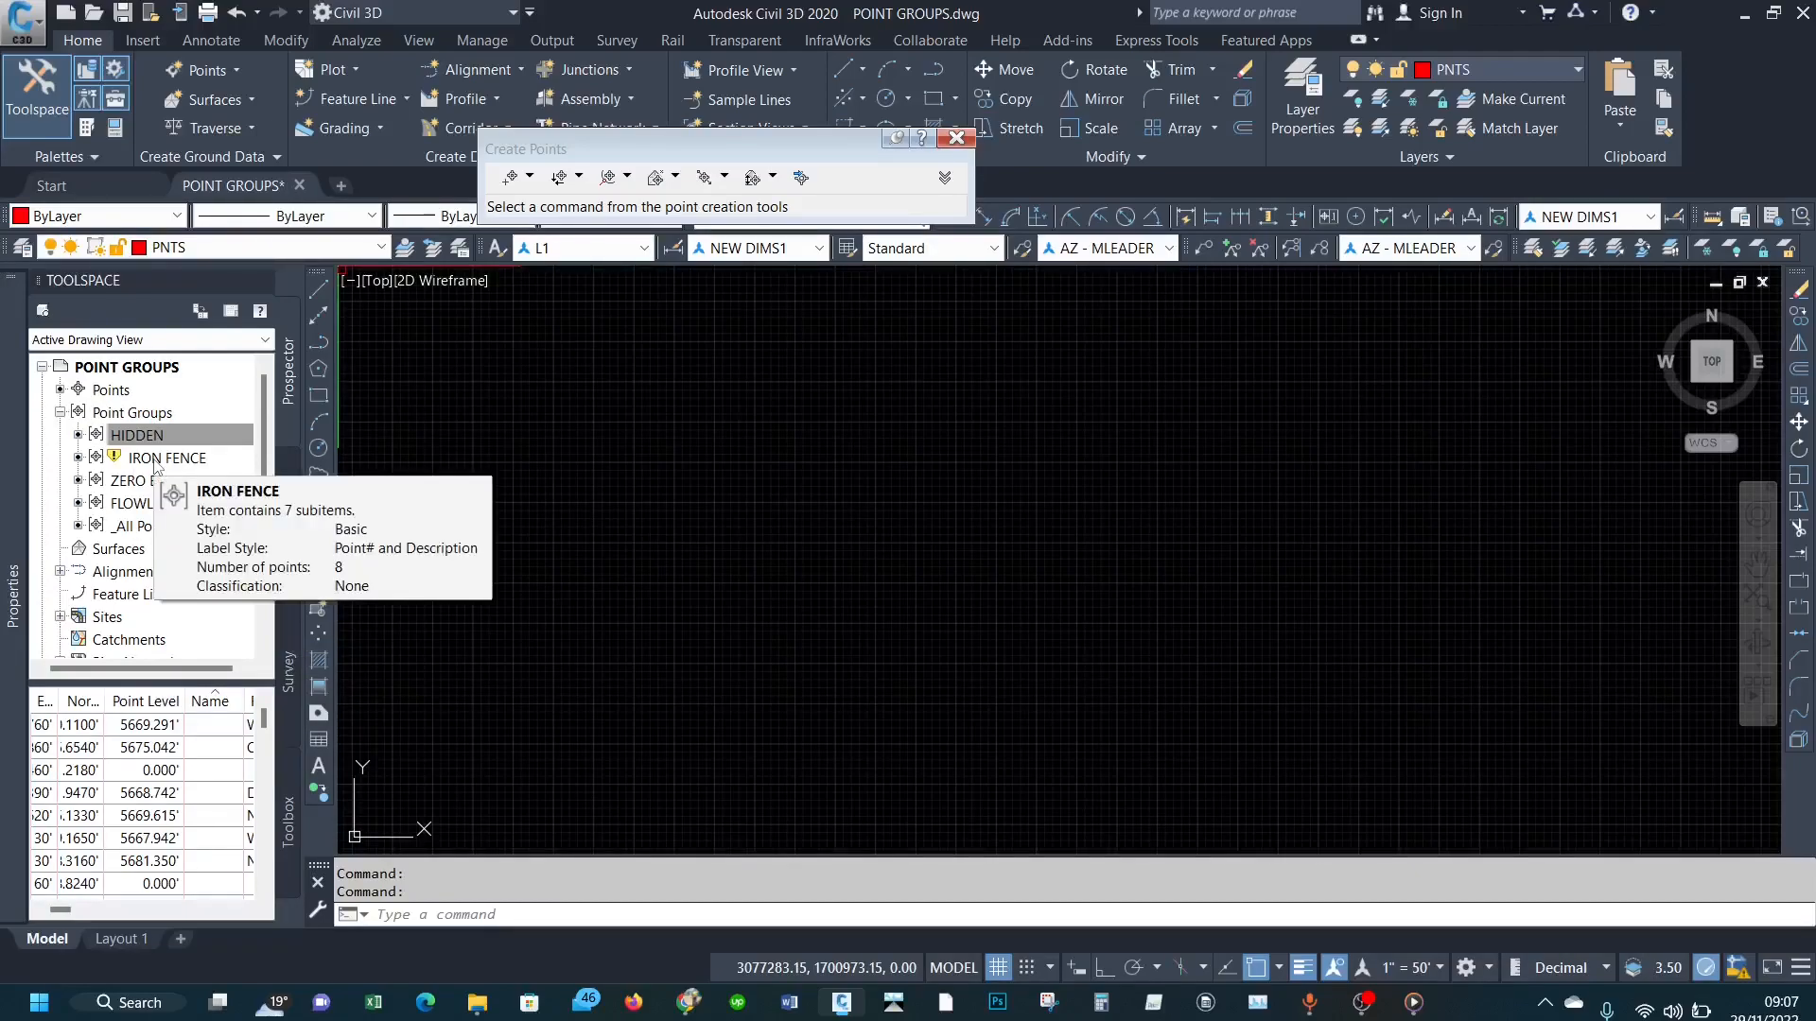
right_click(157, 462)
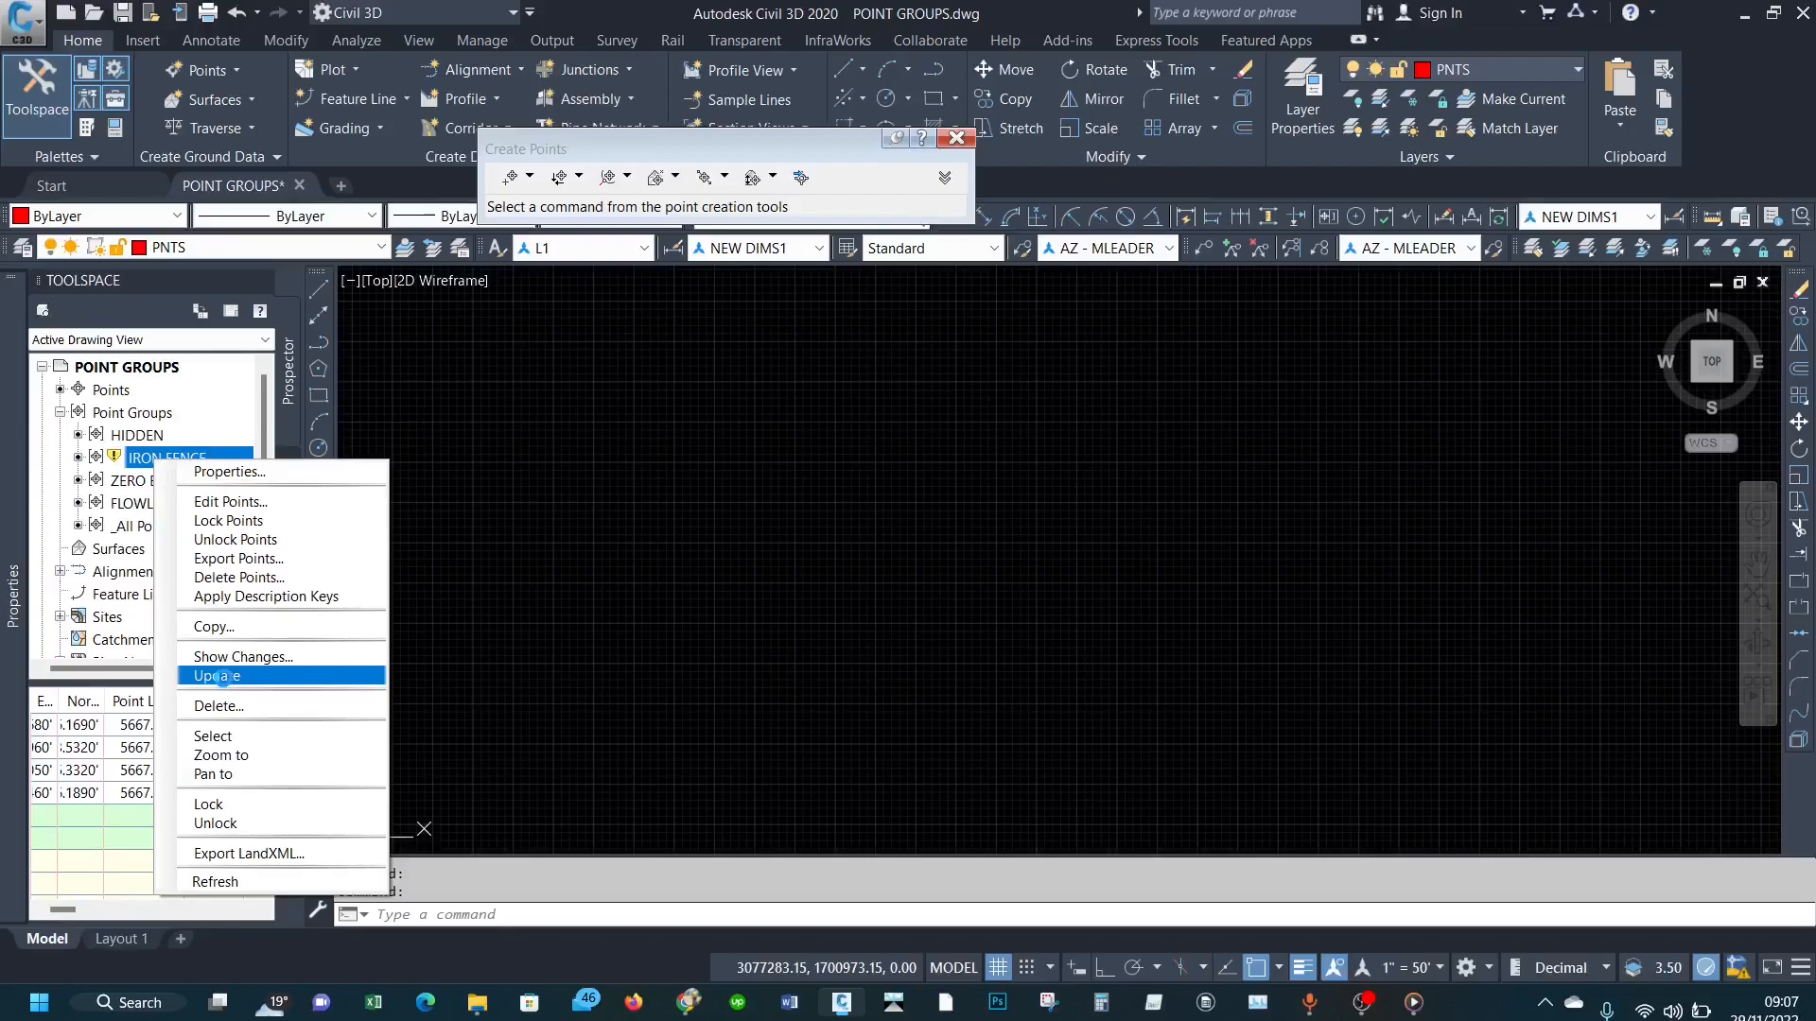
Step: Create a point group named FENCE TYPE with the Basic point style and the Point# and Description label style
click(133, 432)
click(133, 422)
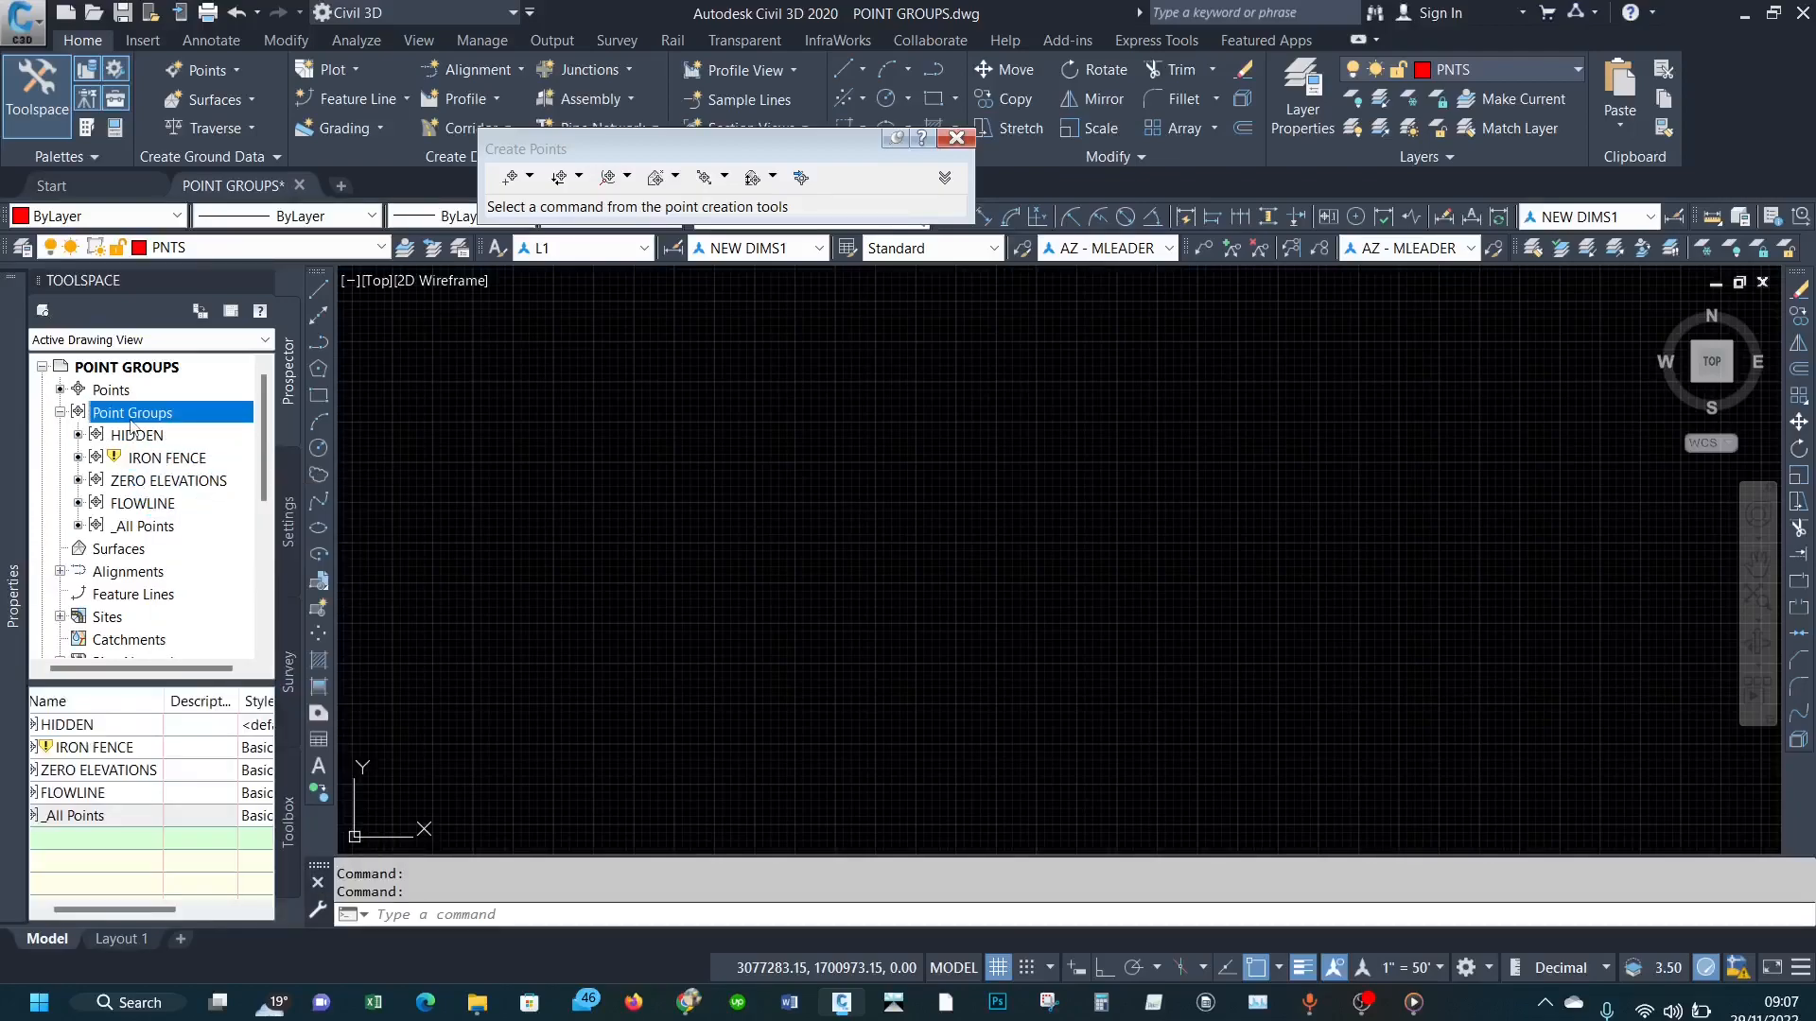
right_click(132, 421)
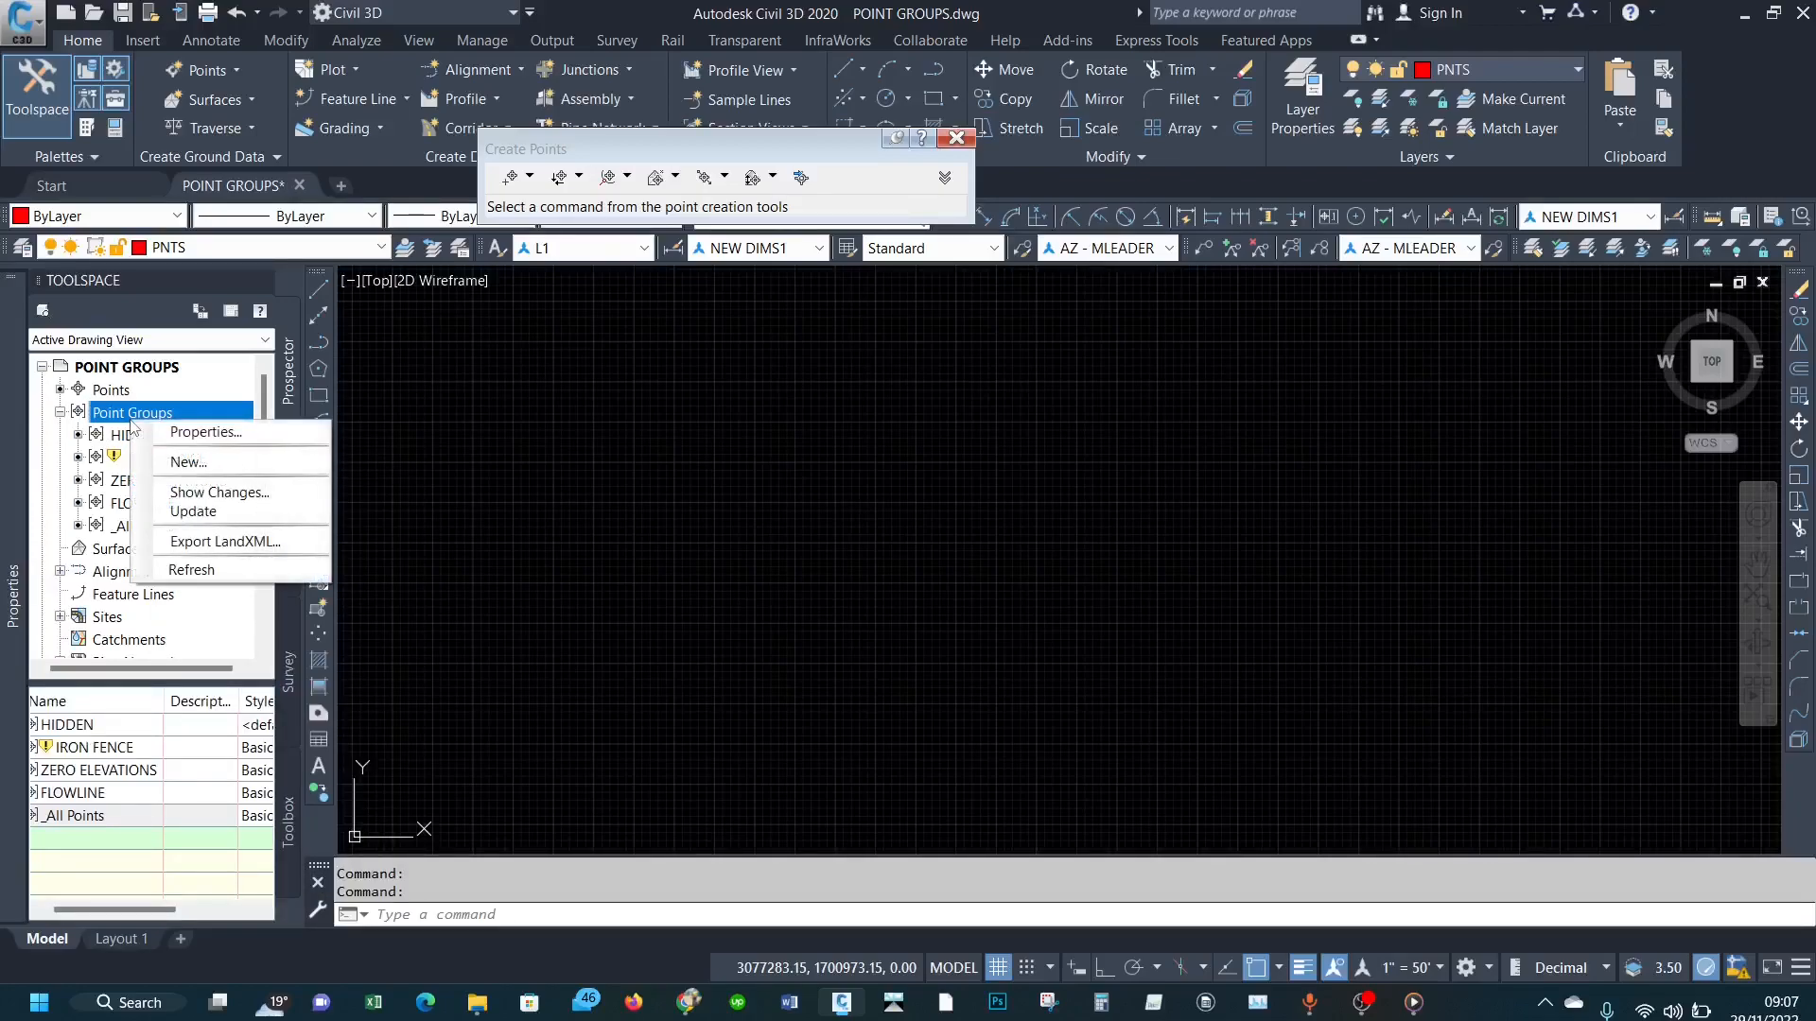
click(189, 461)
drag(453, 135, 250, 141)
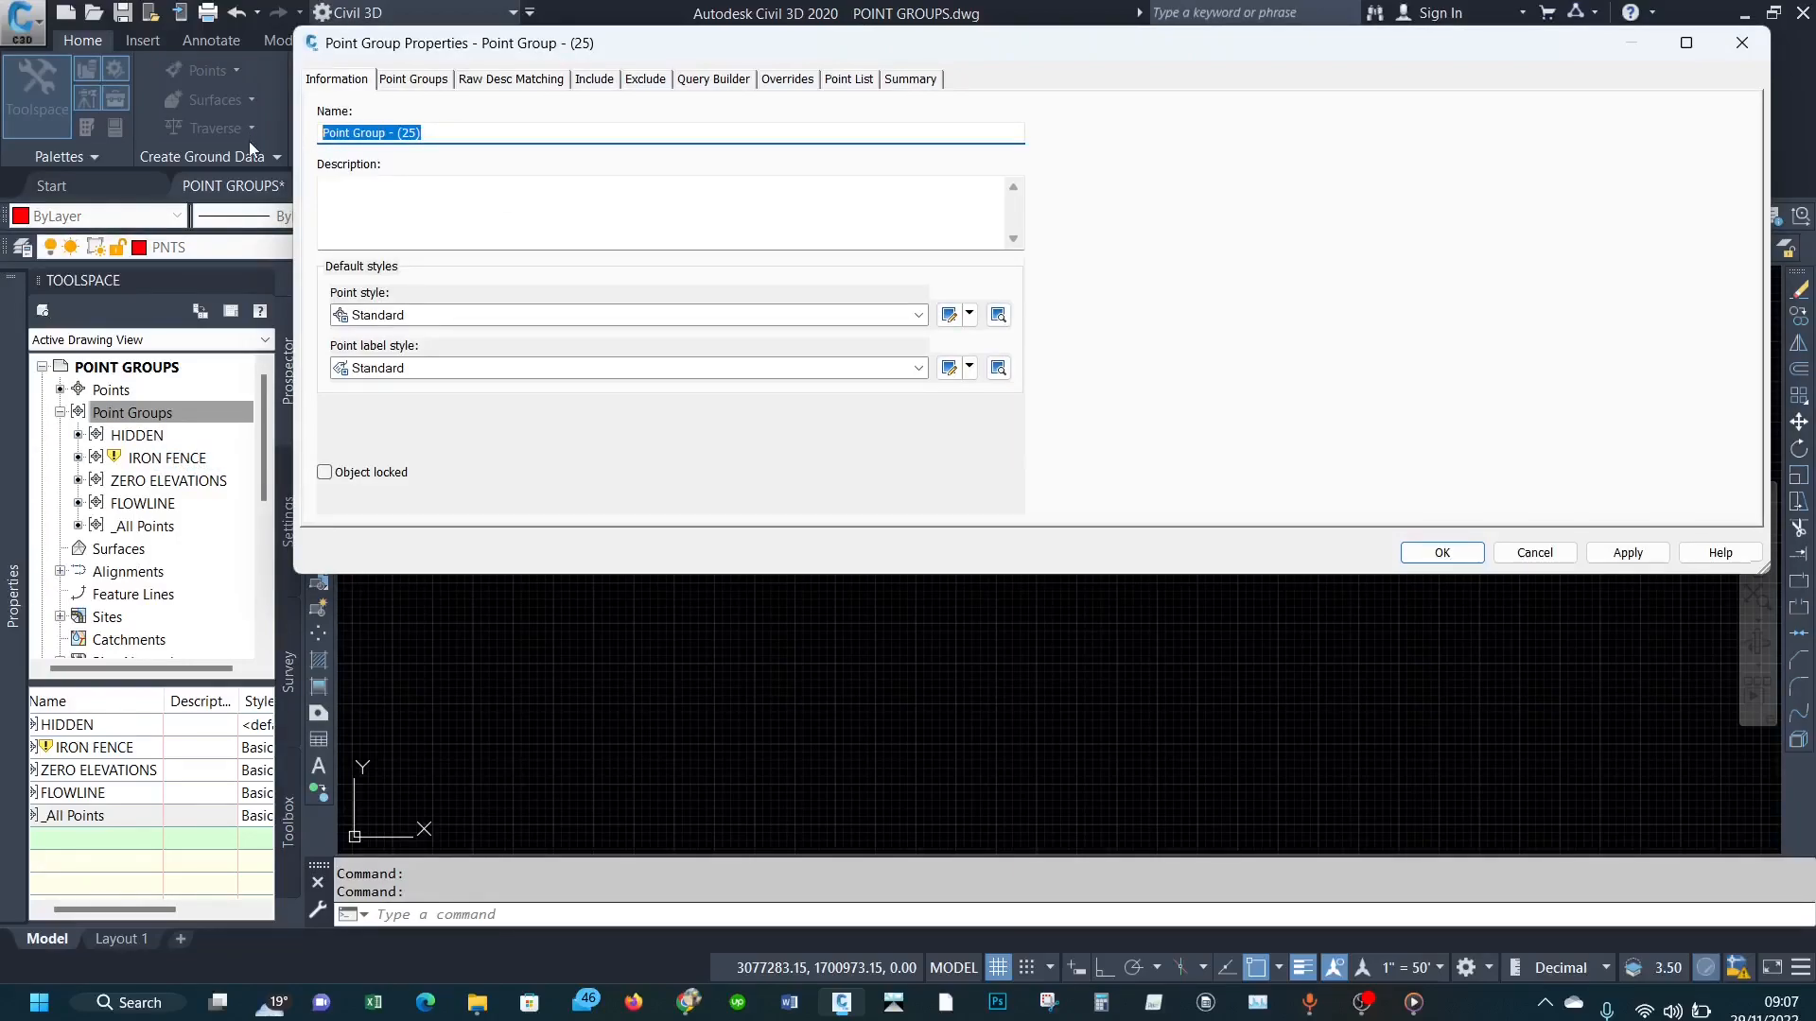
text(FE)
click(474, 318)
click(396, 352)
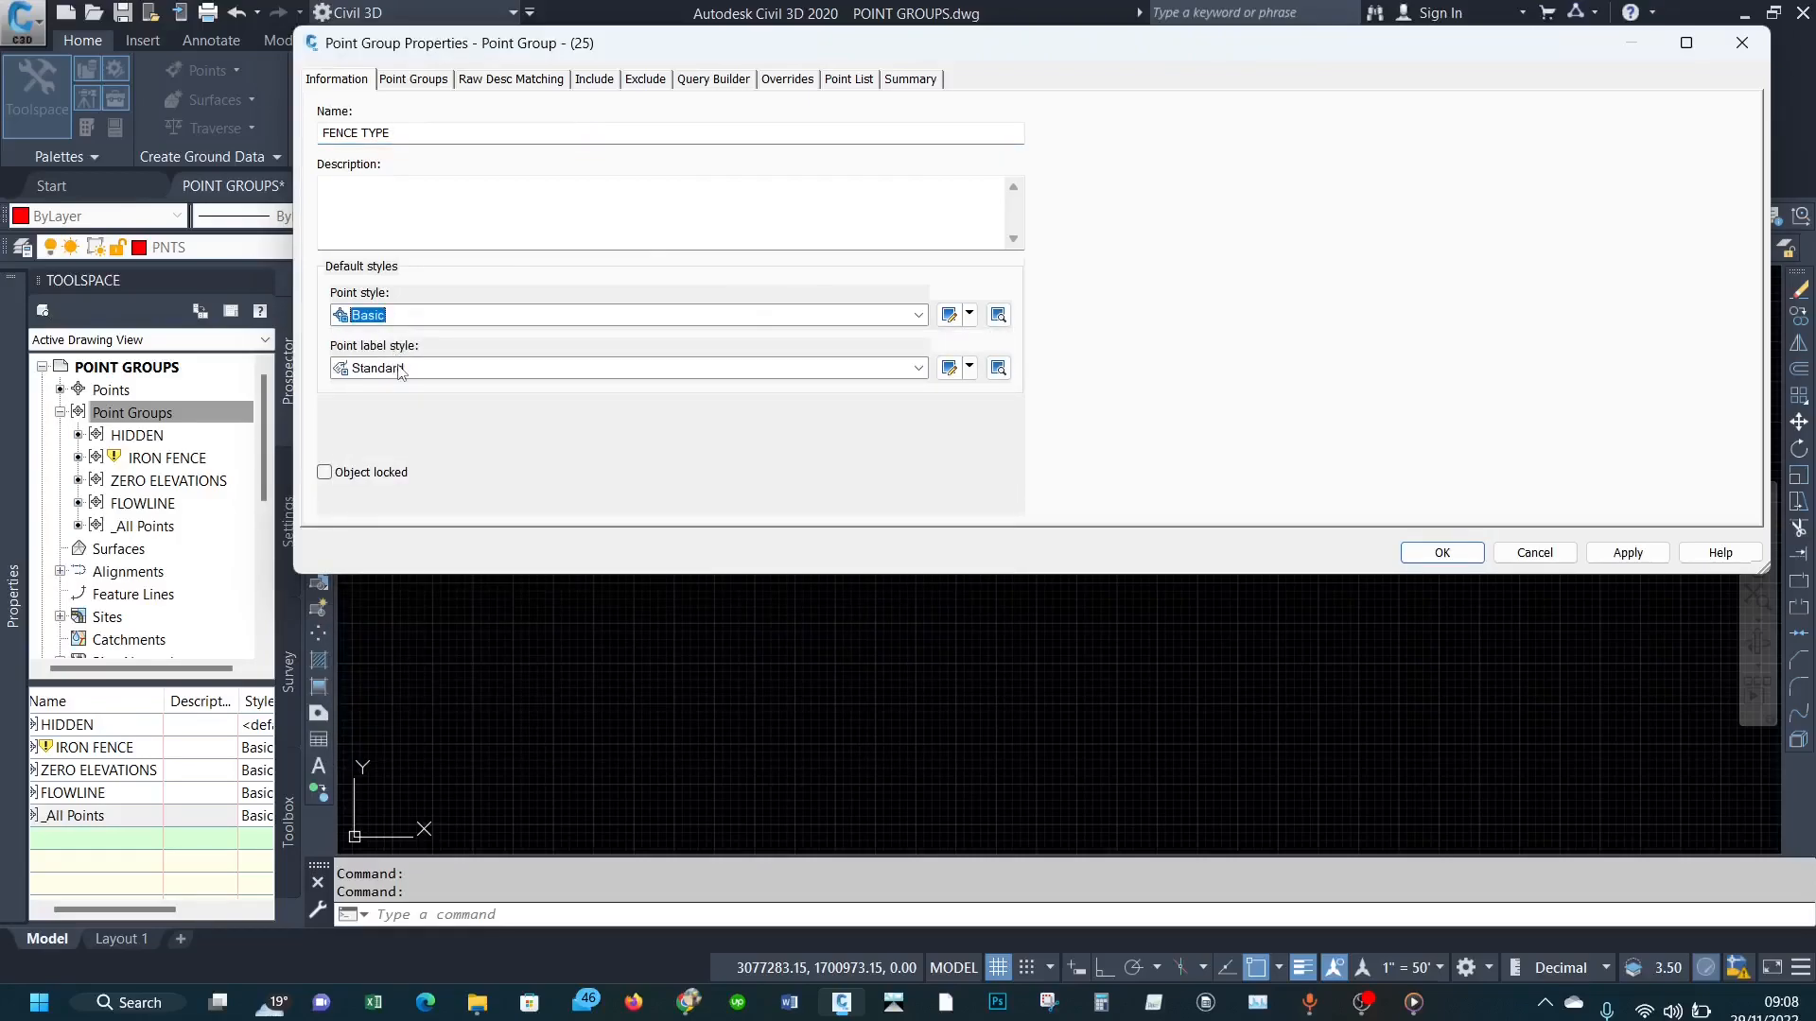
click(399, 371)
click(423, 516)
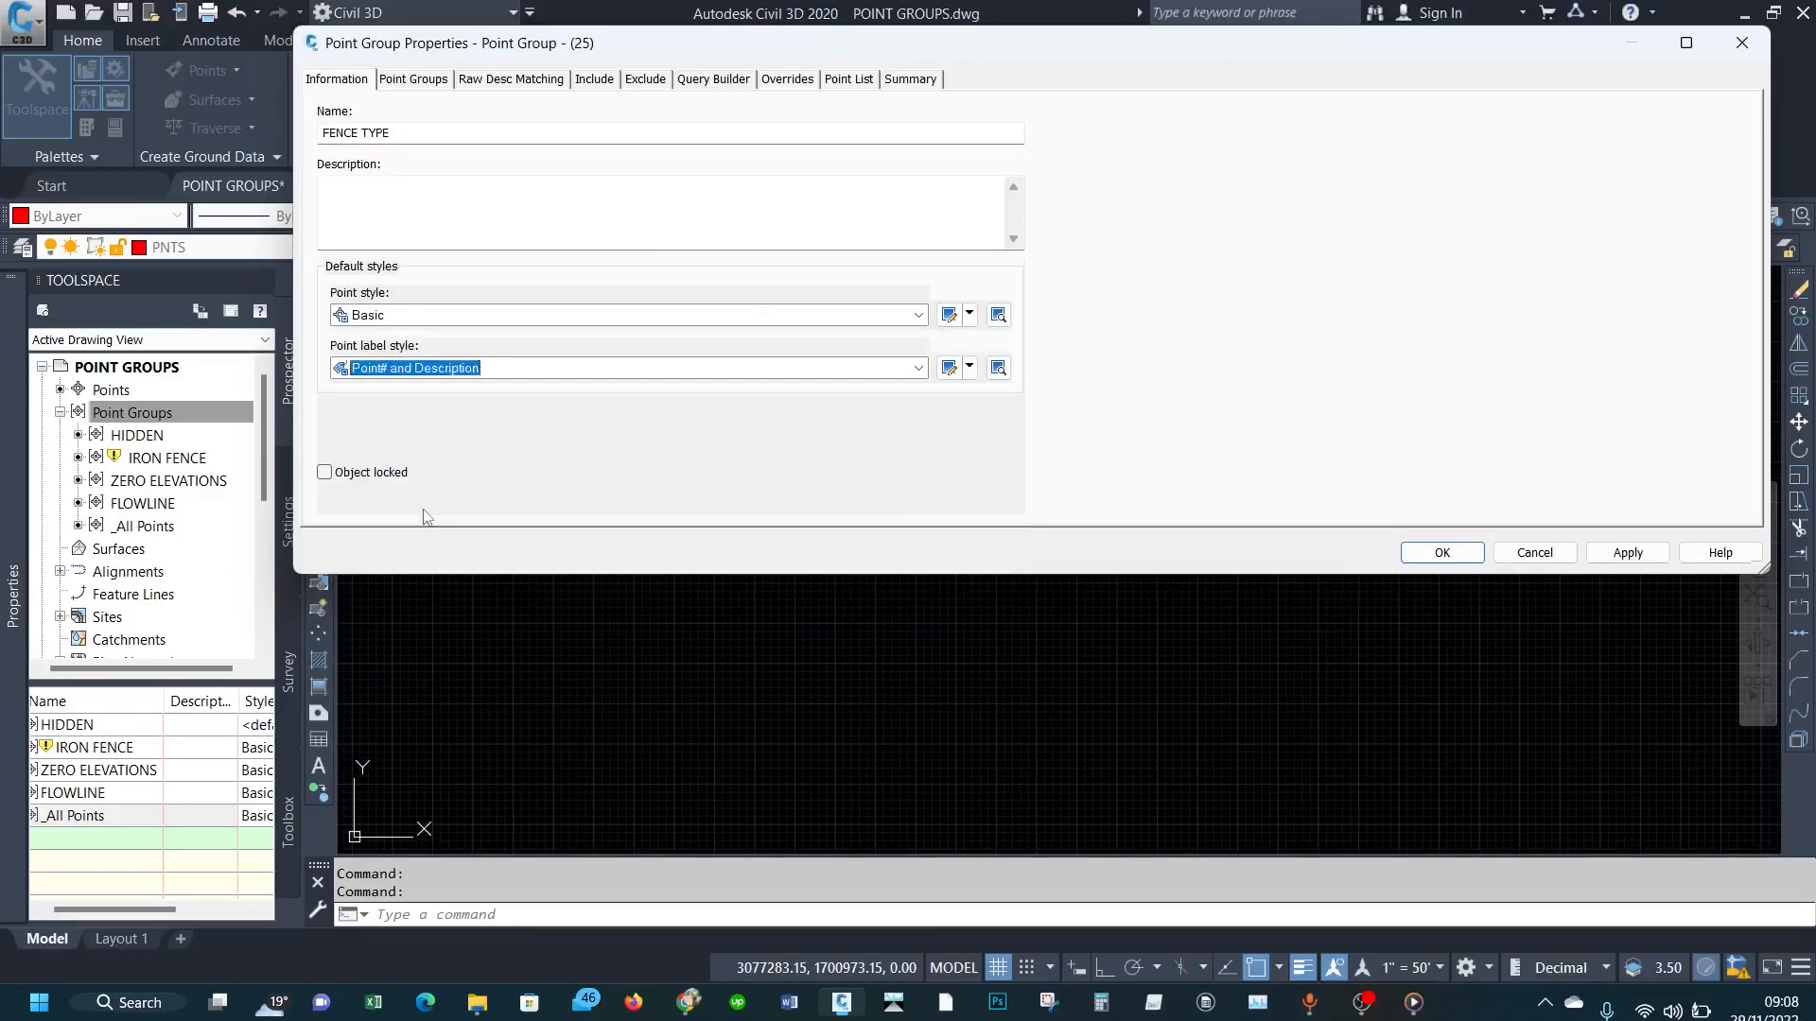
Step: Include points with names matching f* in FENCE TYPE, apply the rule, check the point list, and accept the group
click(590, 83)
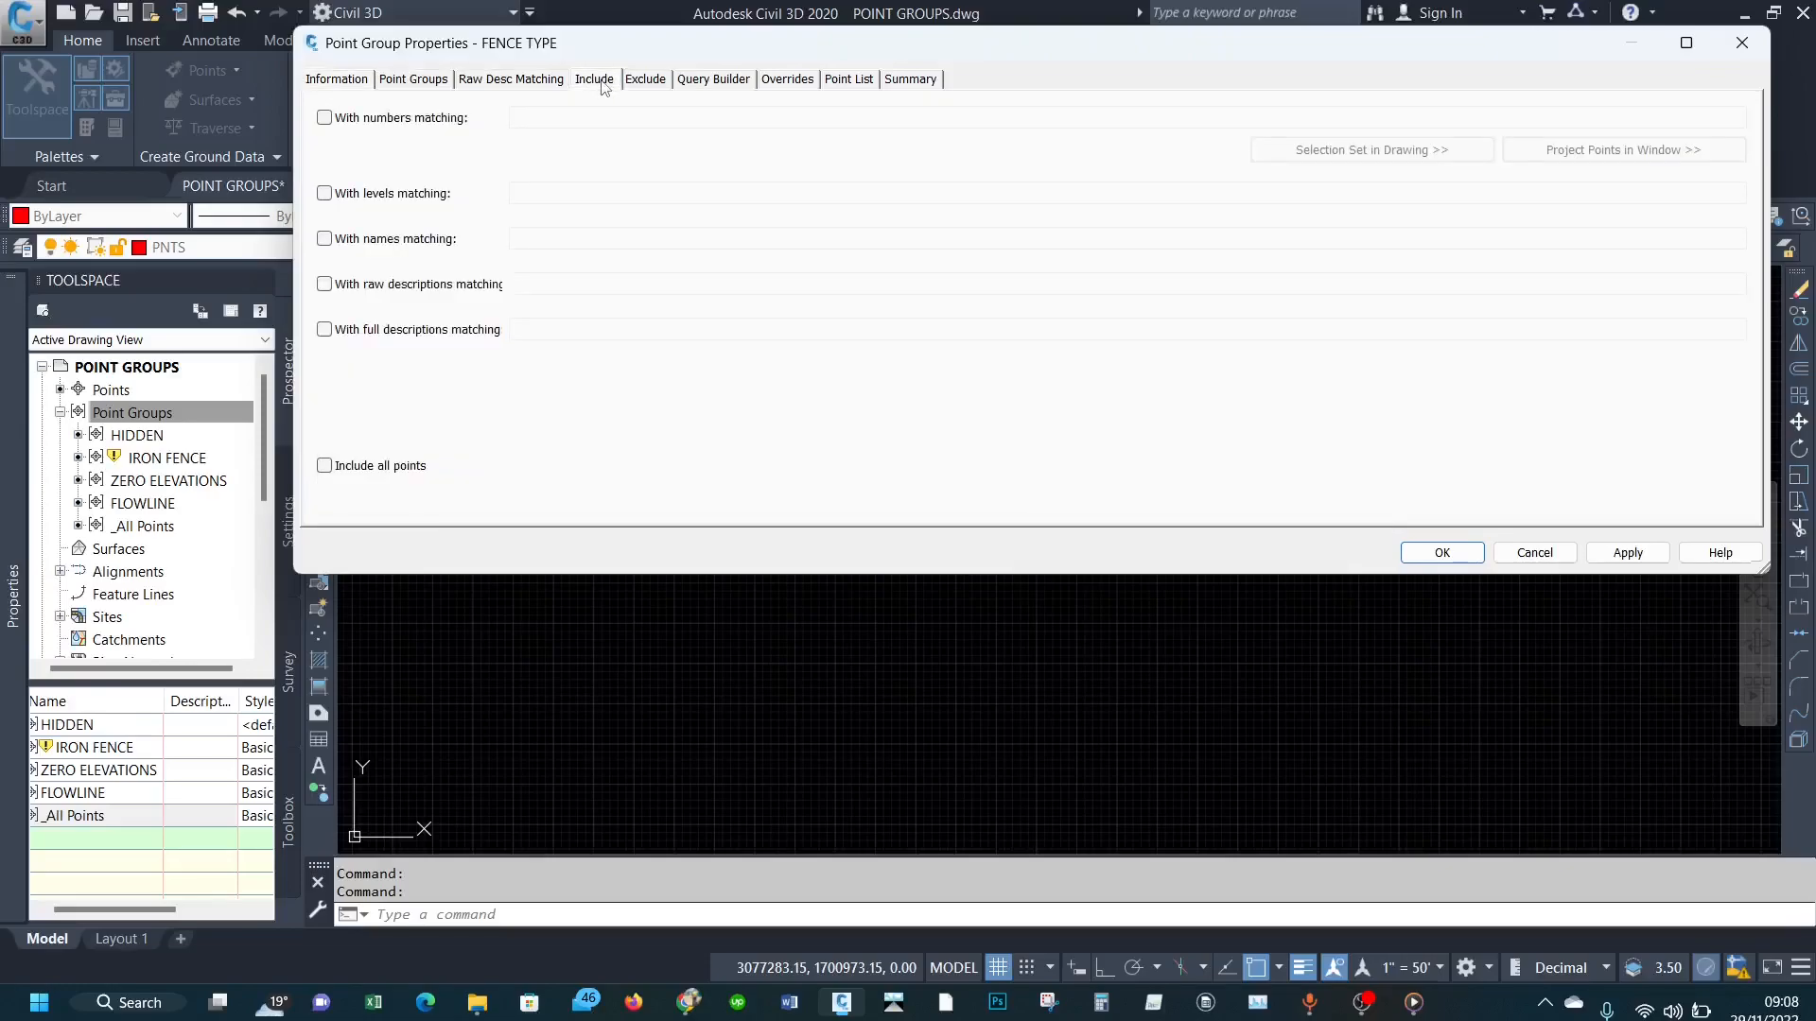
click(363, 240)
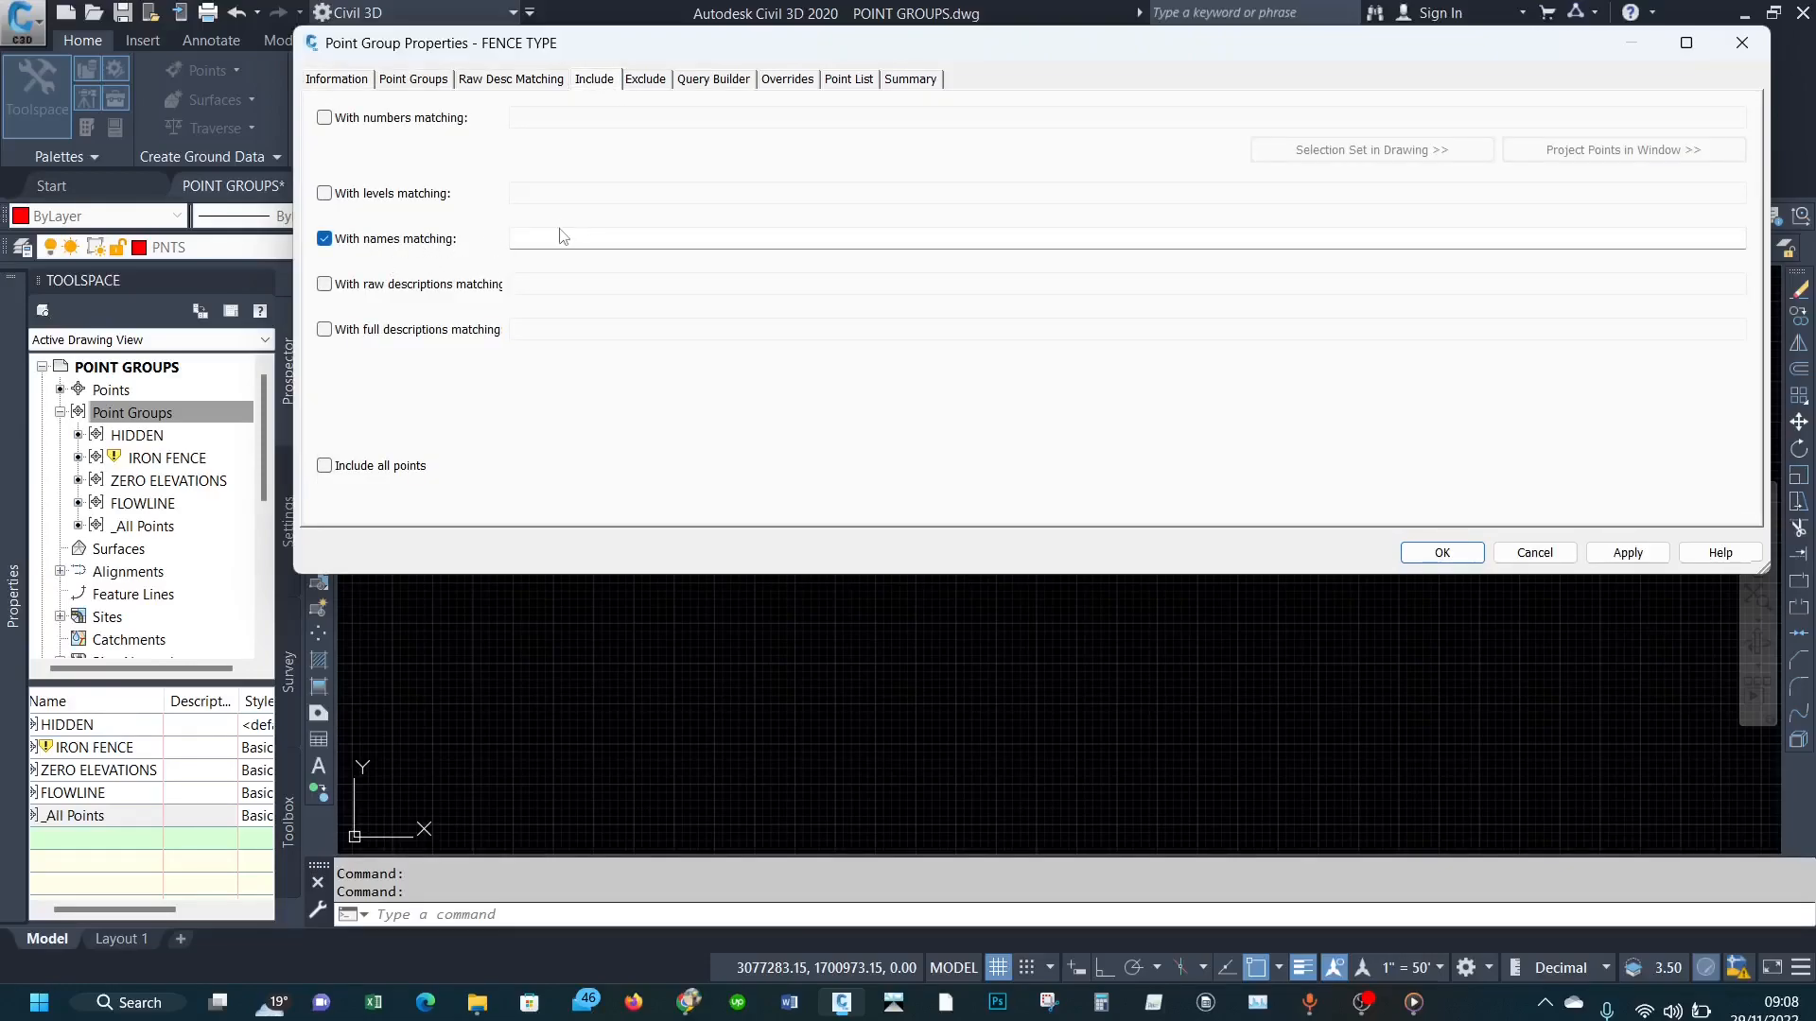
click(538, 237)
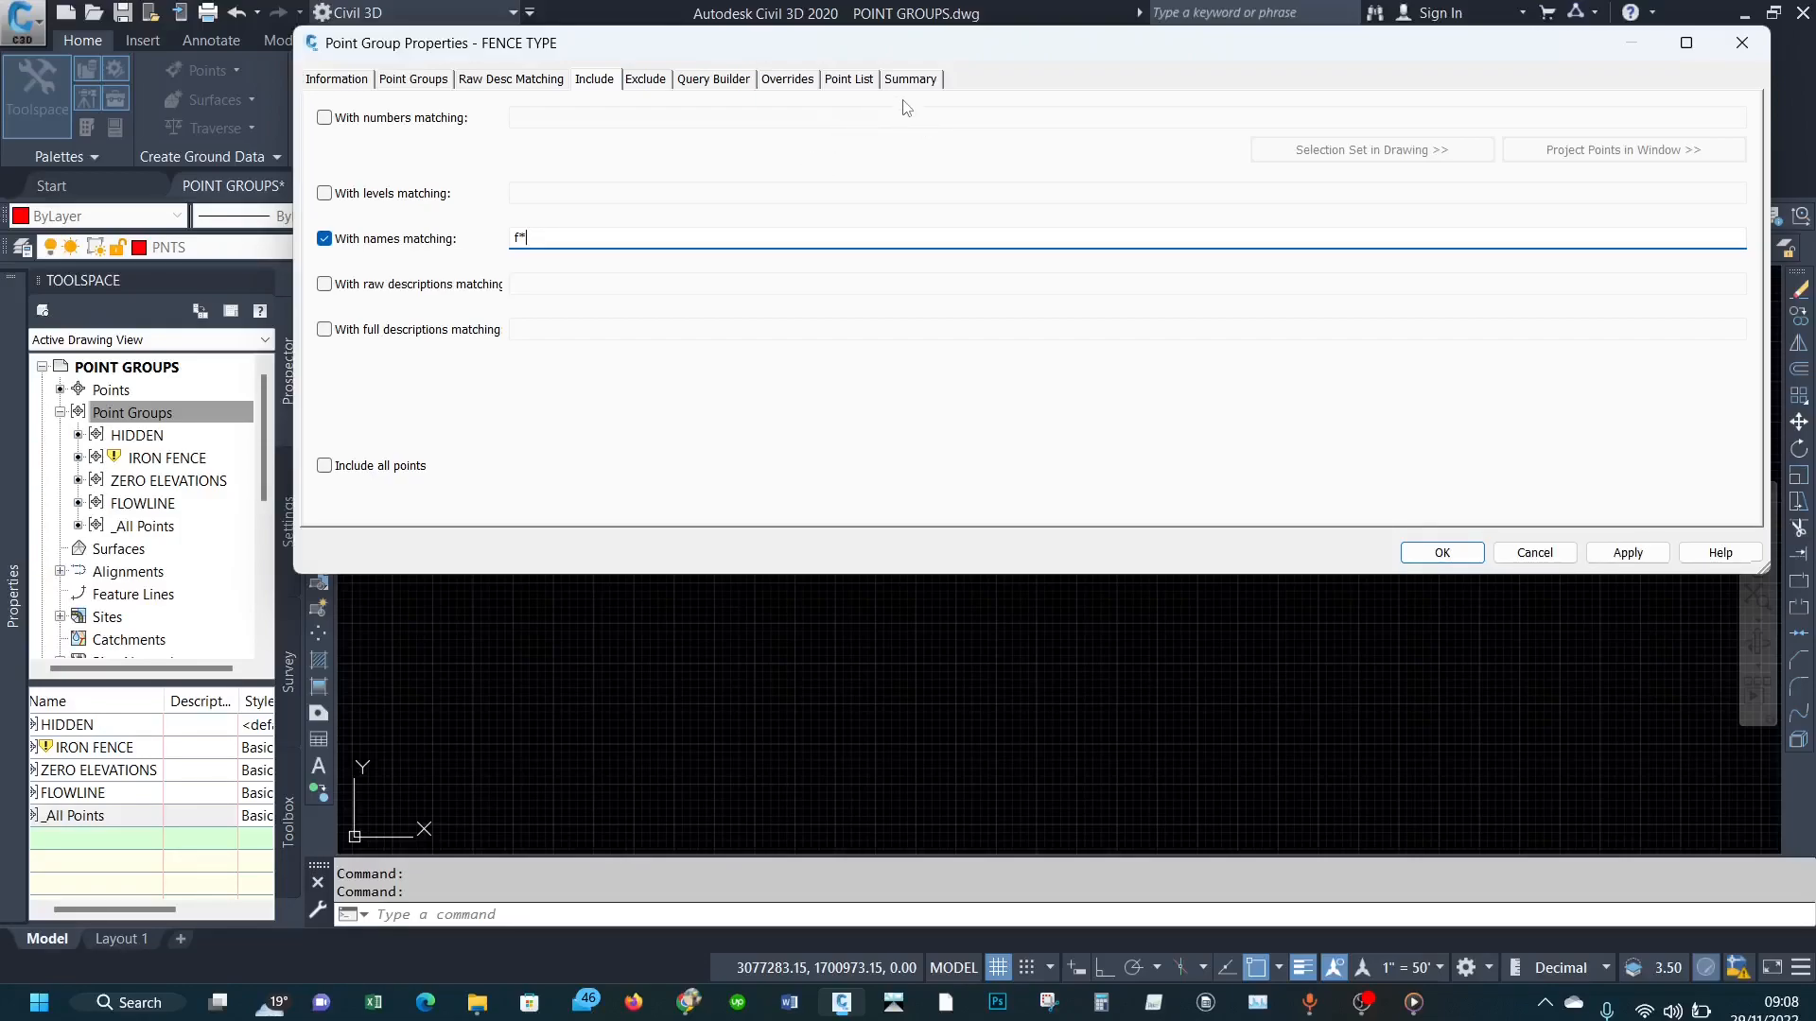
click(1625, 552)
click(847, 79)
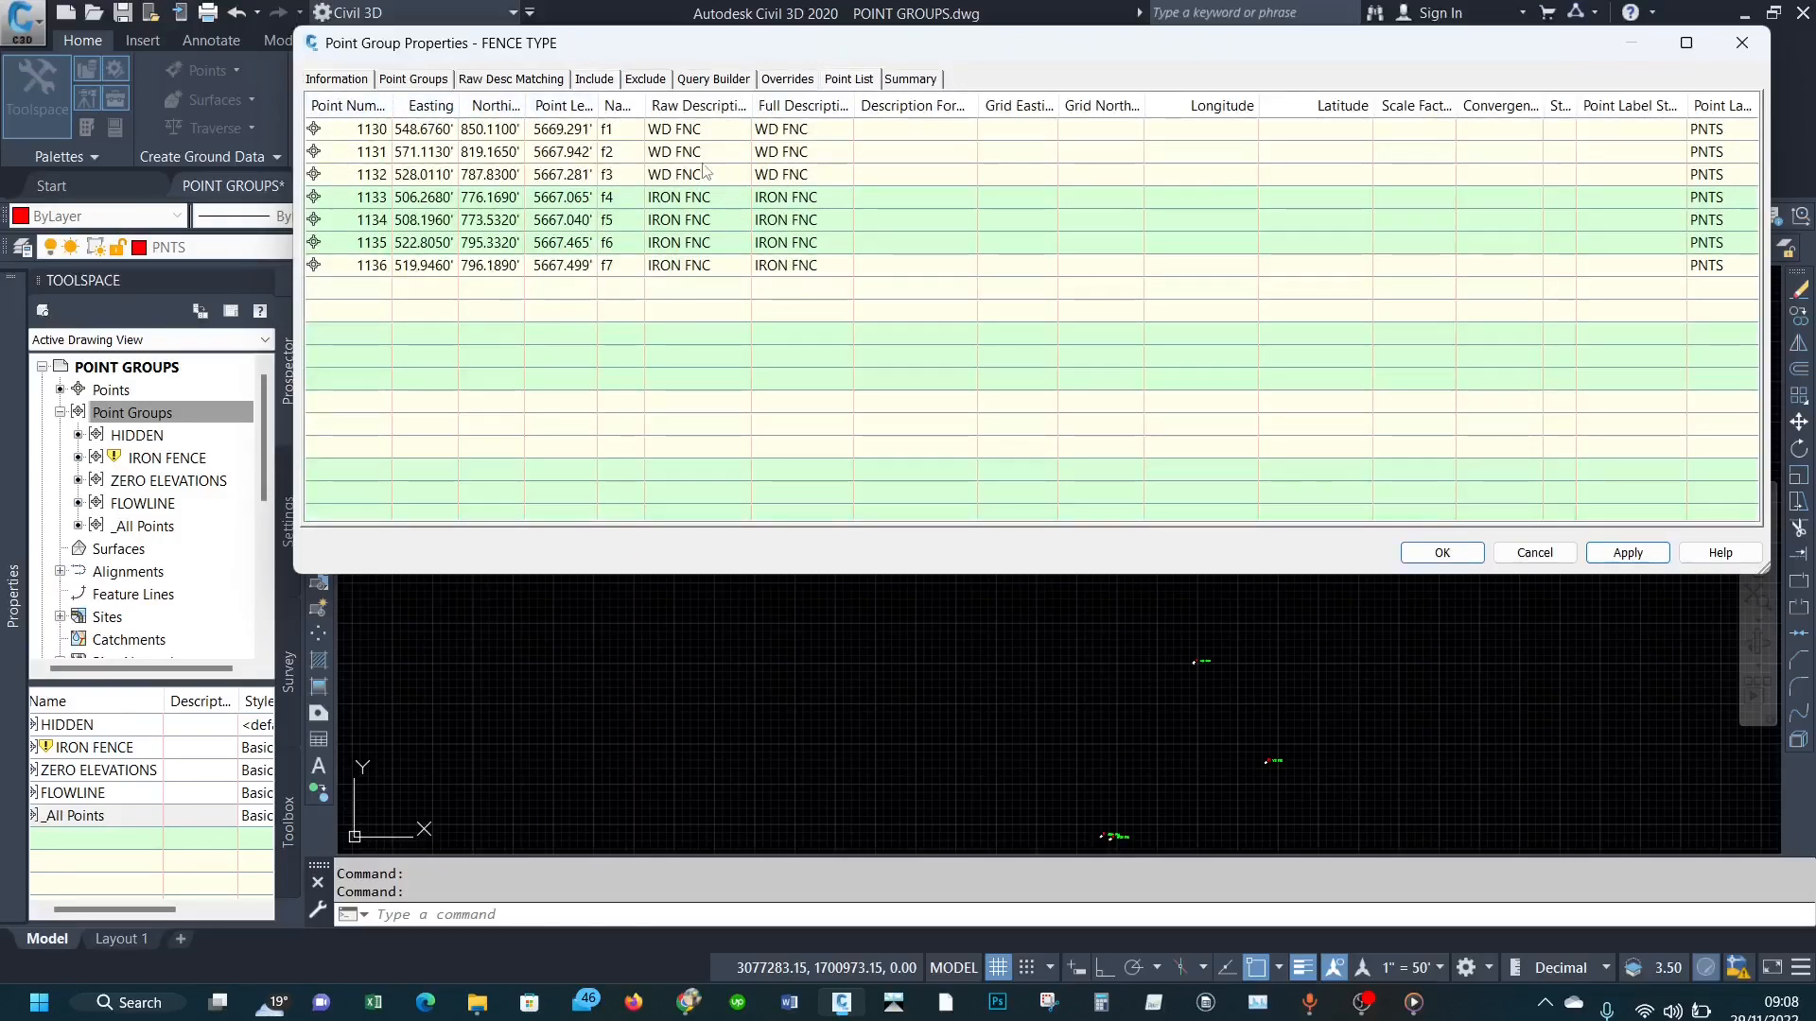
click(595, 79)
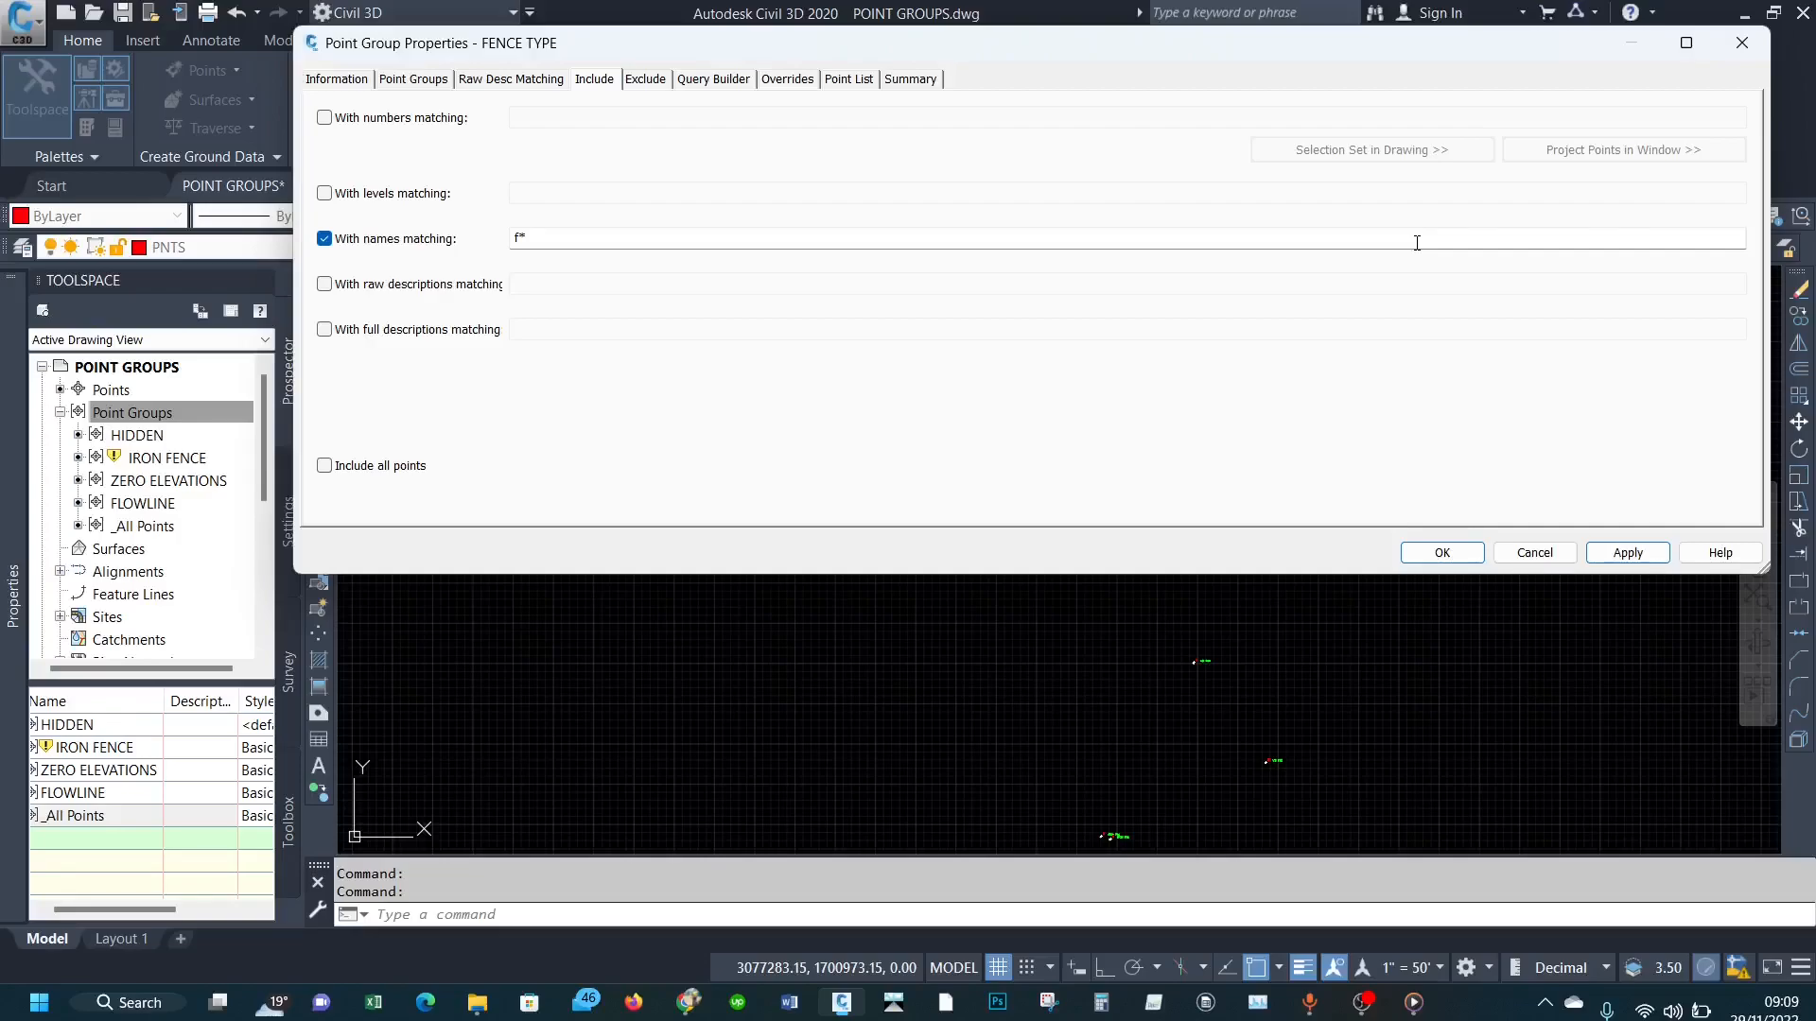
click(1440, 553)
Step: Create a point group named FENCE TYPE 2 with the Basic point style and the Point# and Description label style
click(152, 413)
right_click(151, 414)
click(200, 452)
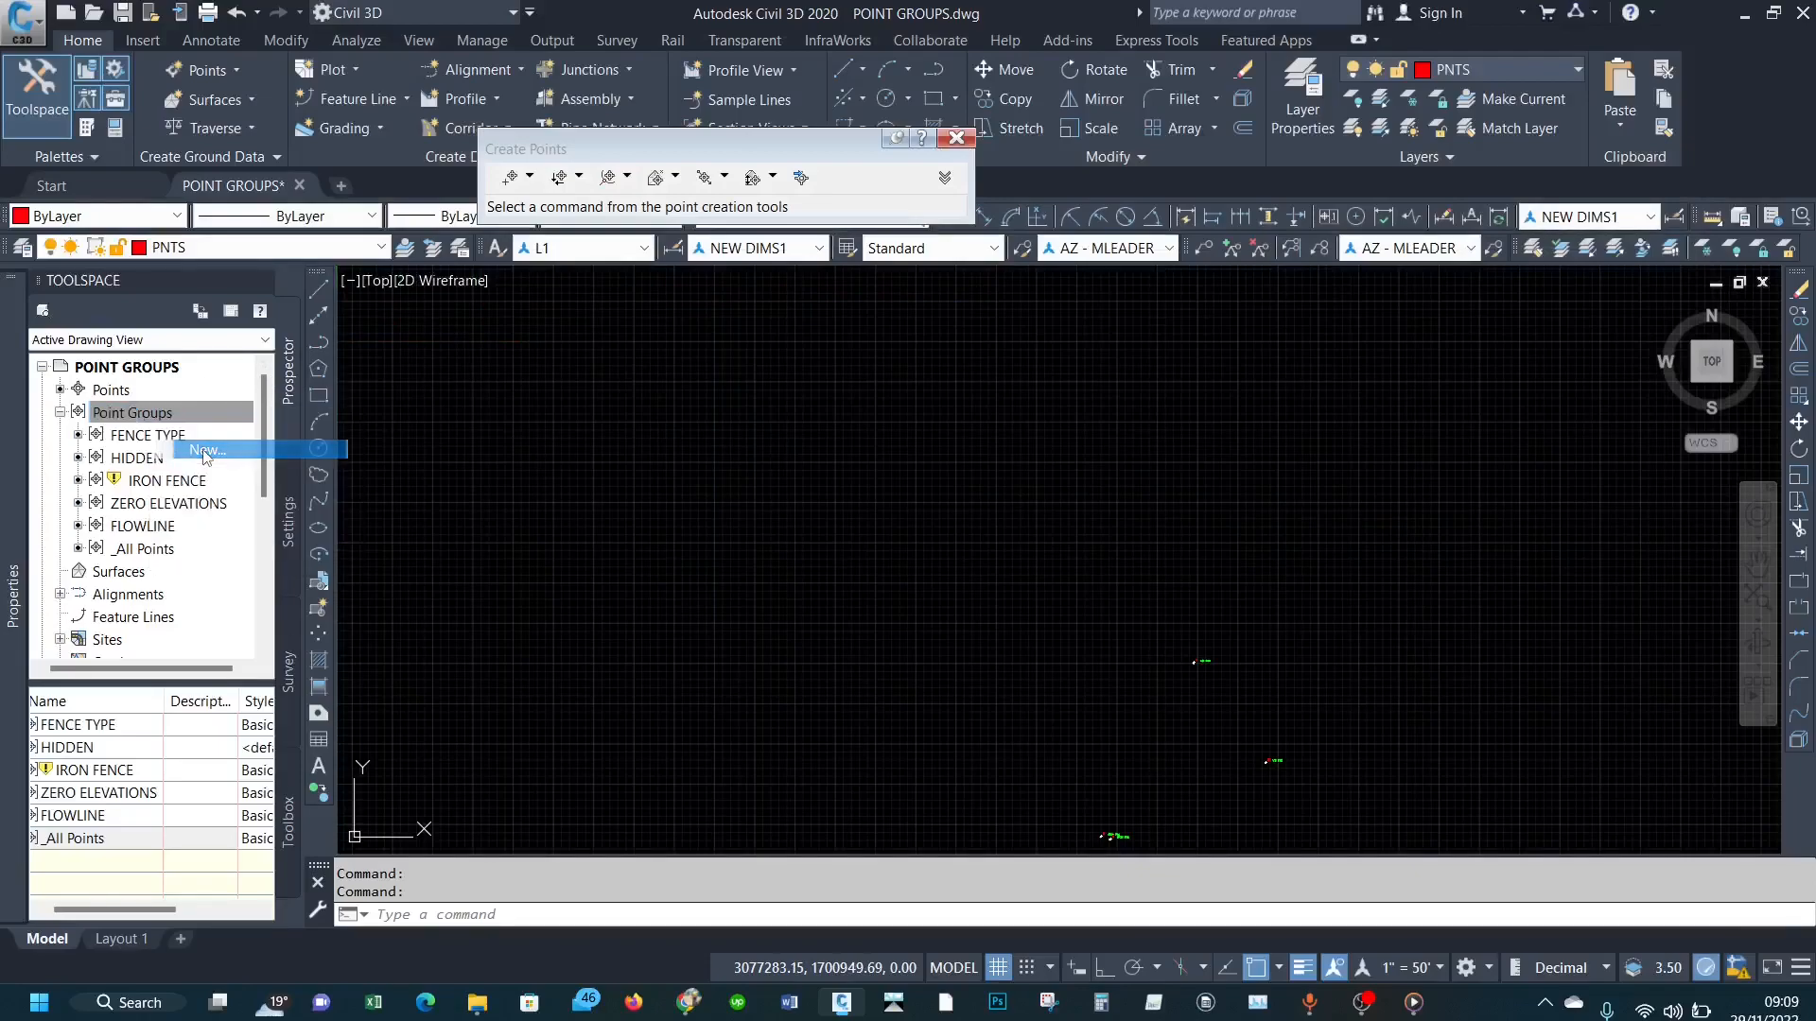
triple_click(434, 133)
text(FENCE TYP)
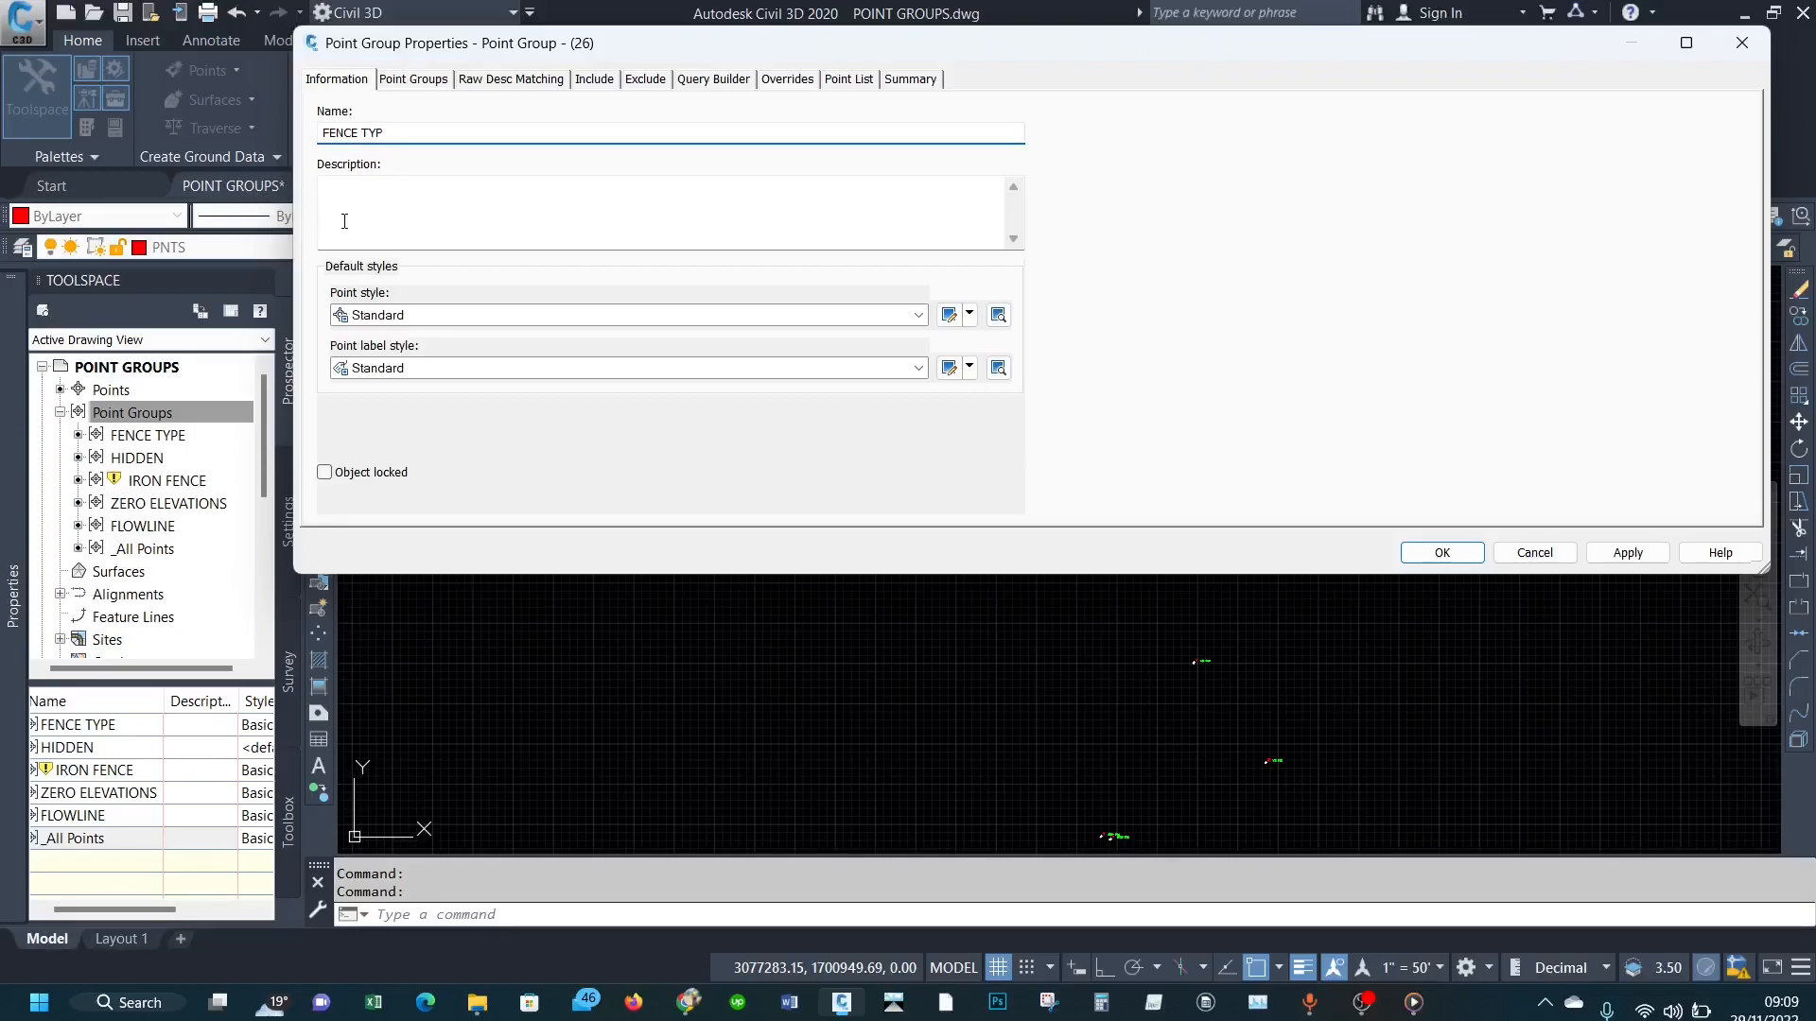
click(454, 315)
click(374, 351)
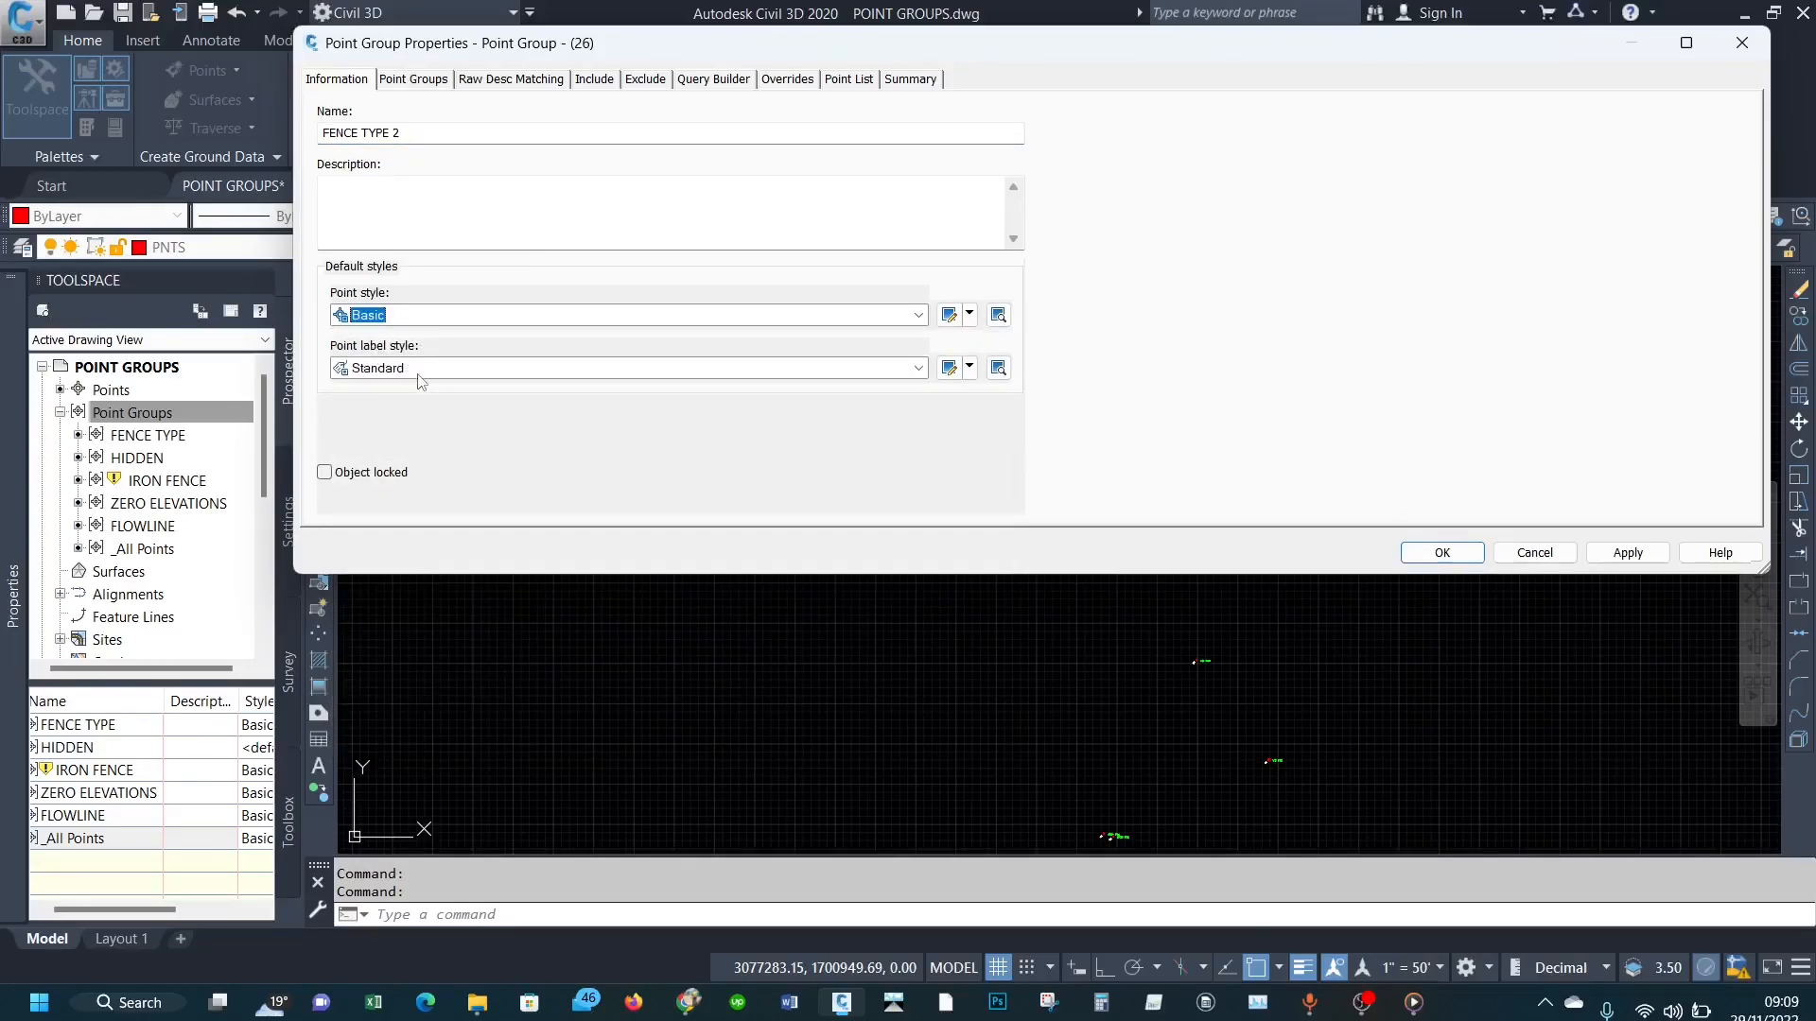
click(421, 369)
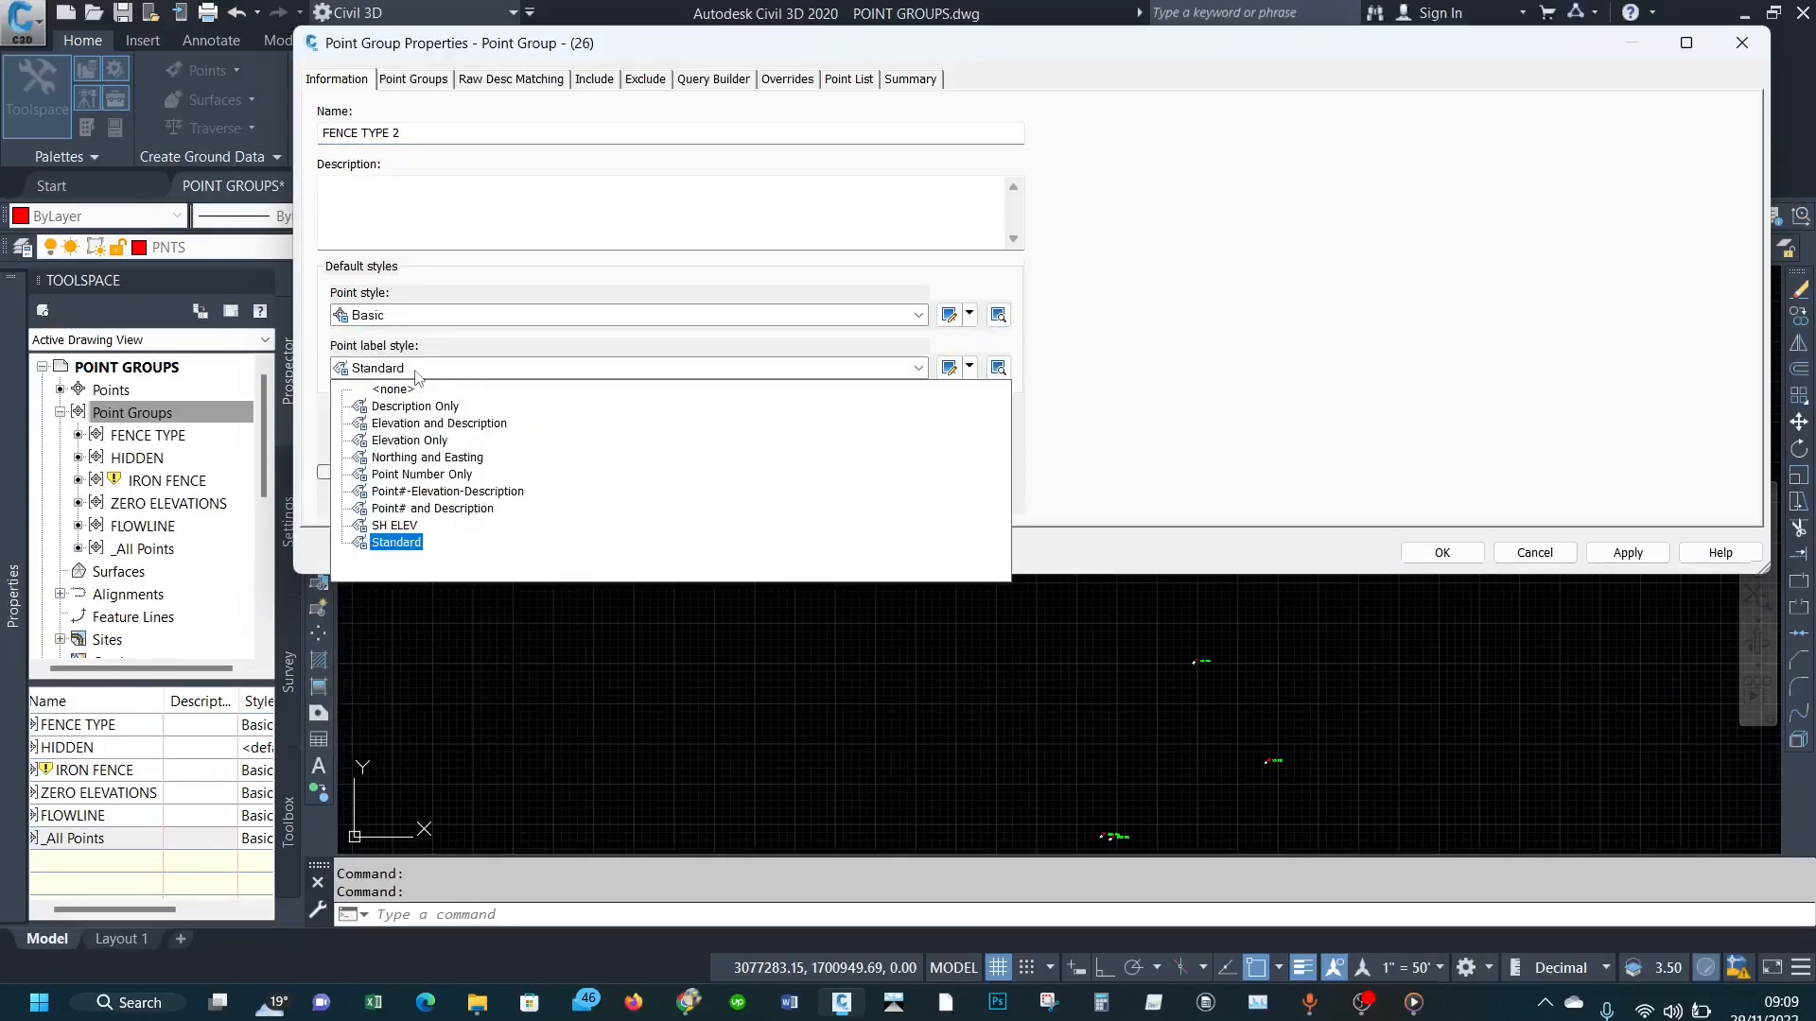
click(444, 510)
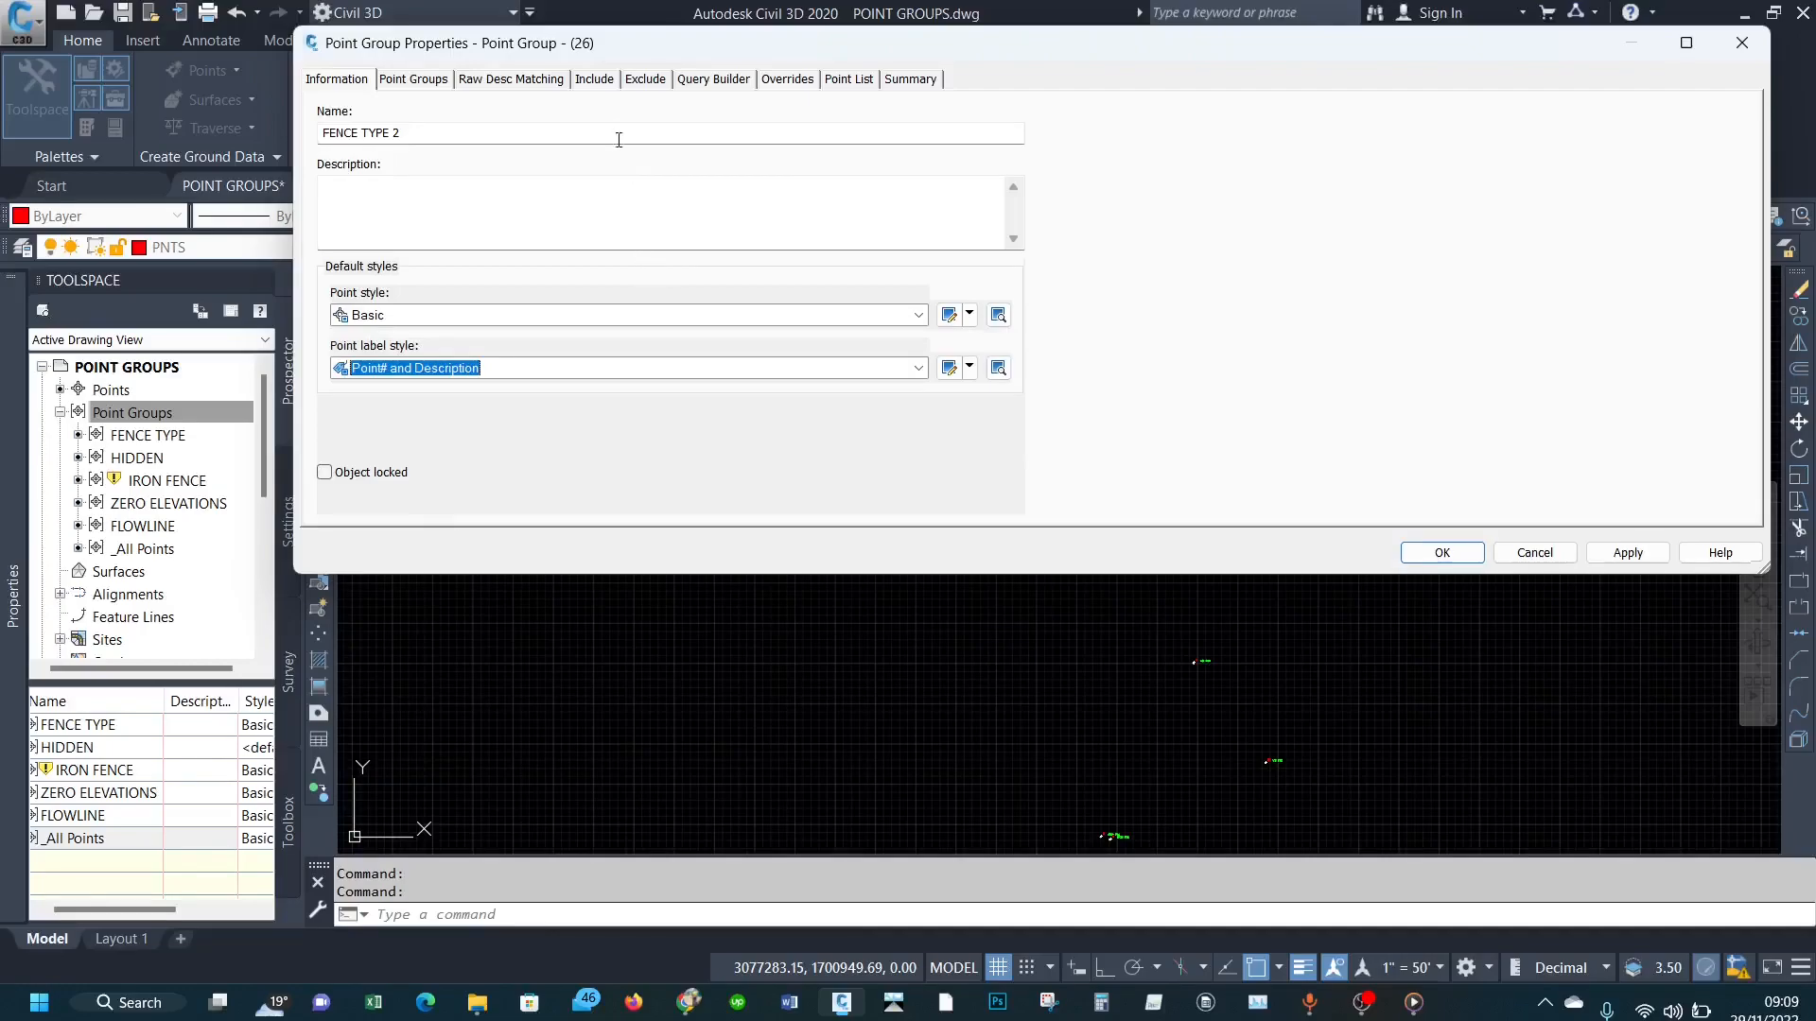
Step: Include points with names matching clf* in FENCE TYPE 2 and apply the rule
click(594, 81)
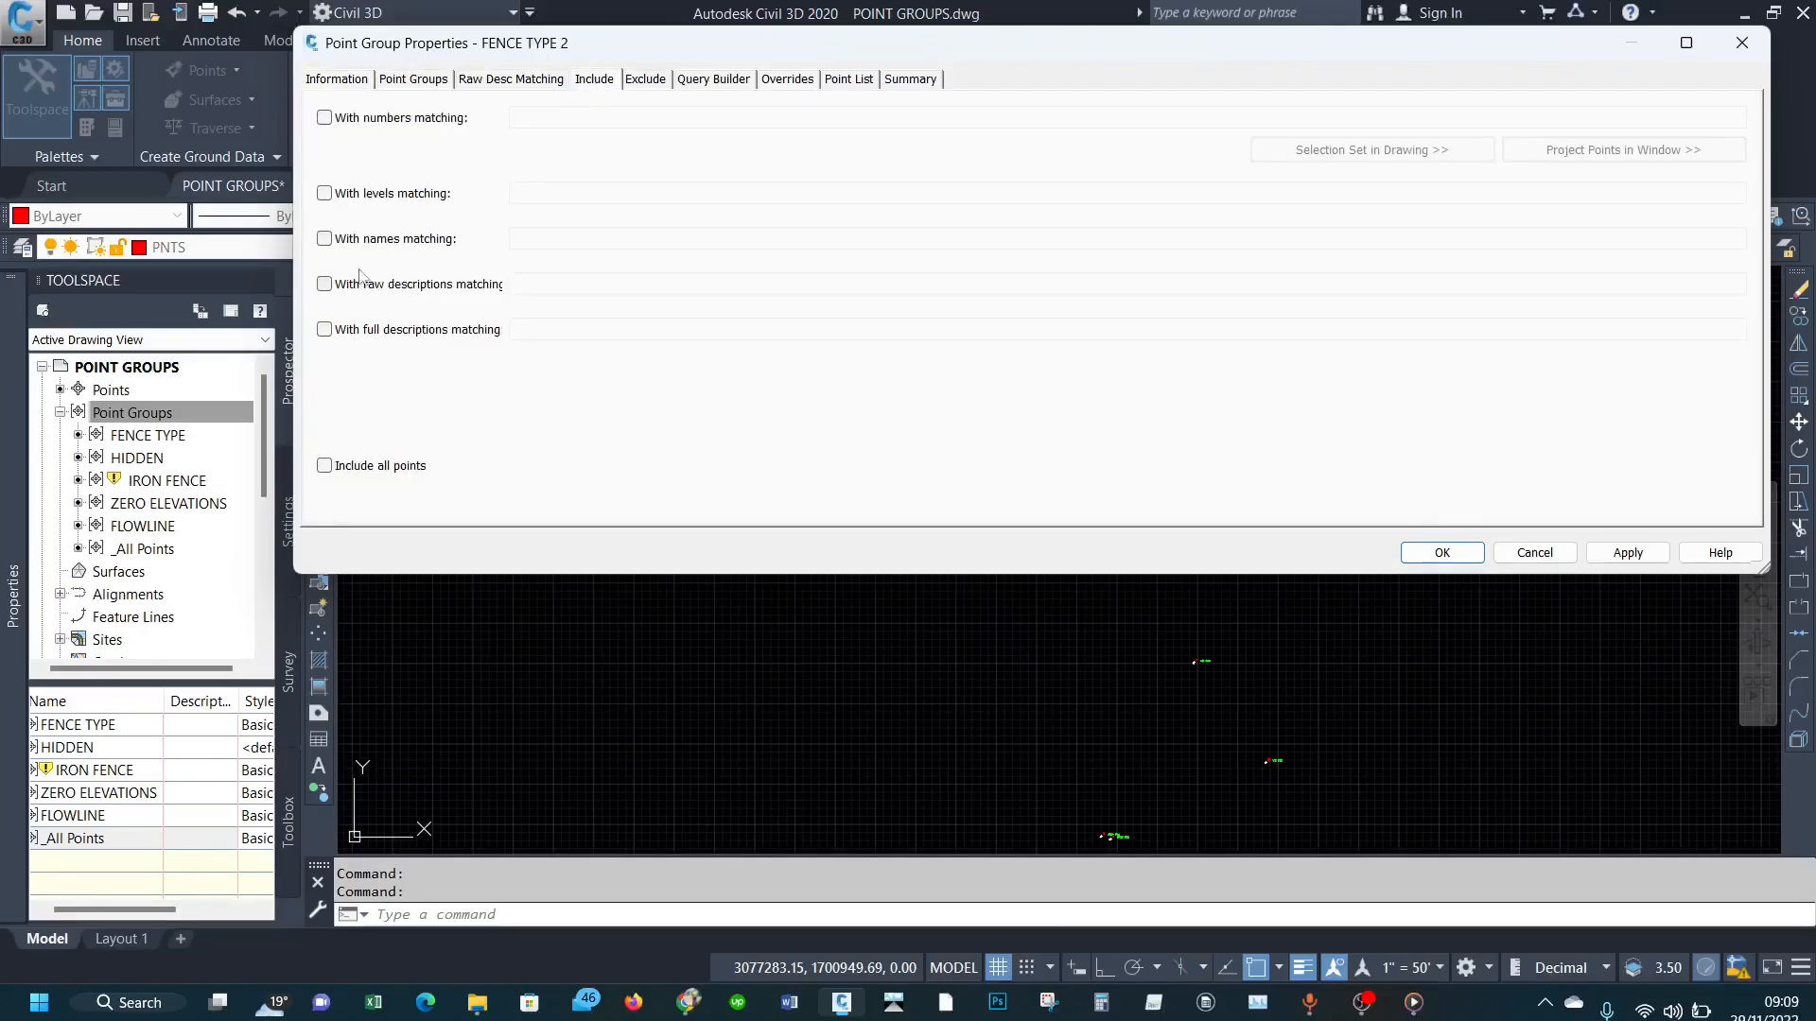
click(347, 244)
click(563, 242)
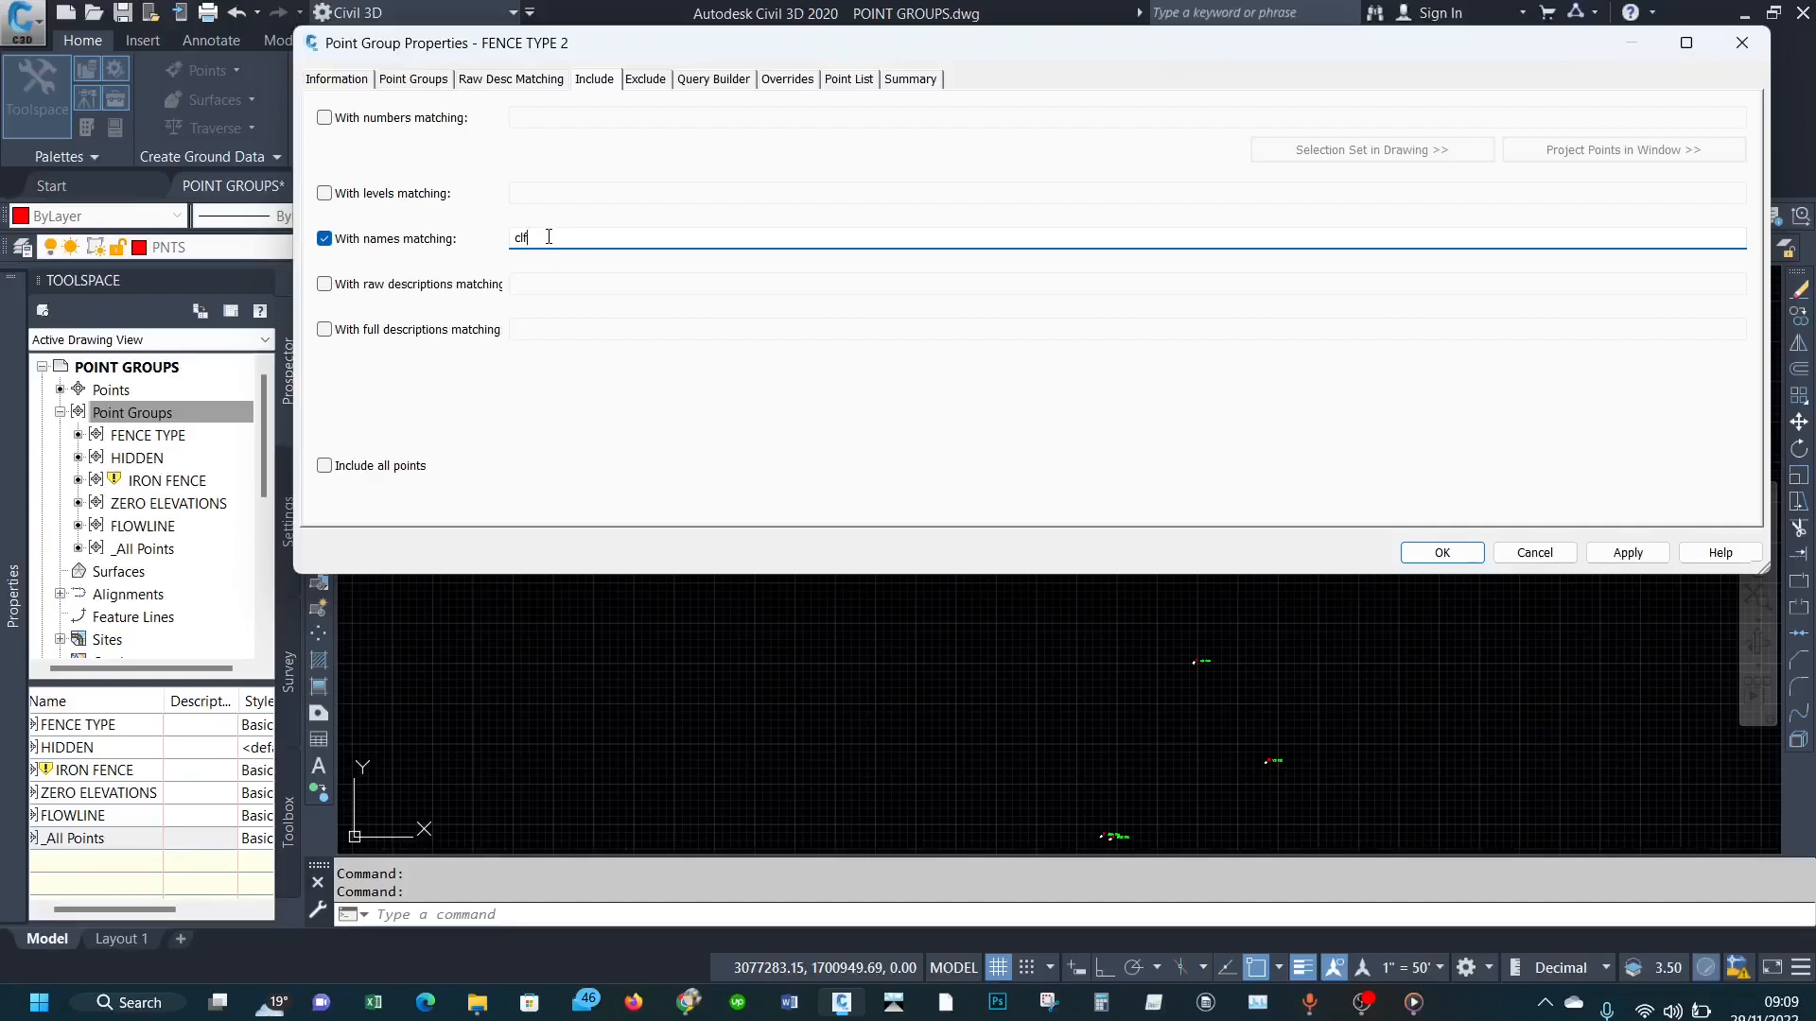
text(clf*)
click(1614, 545)
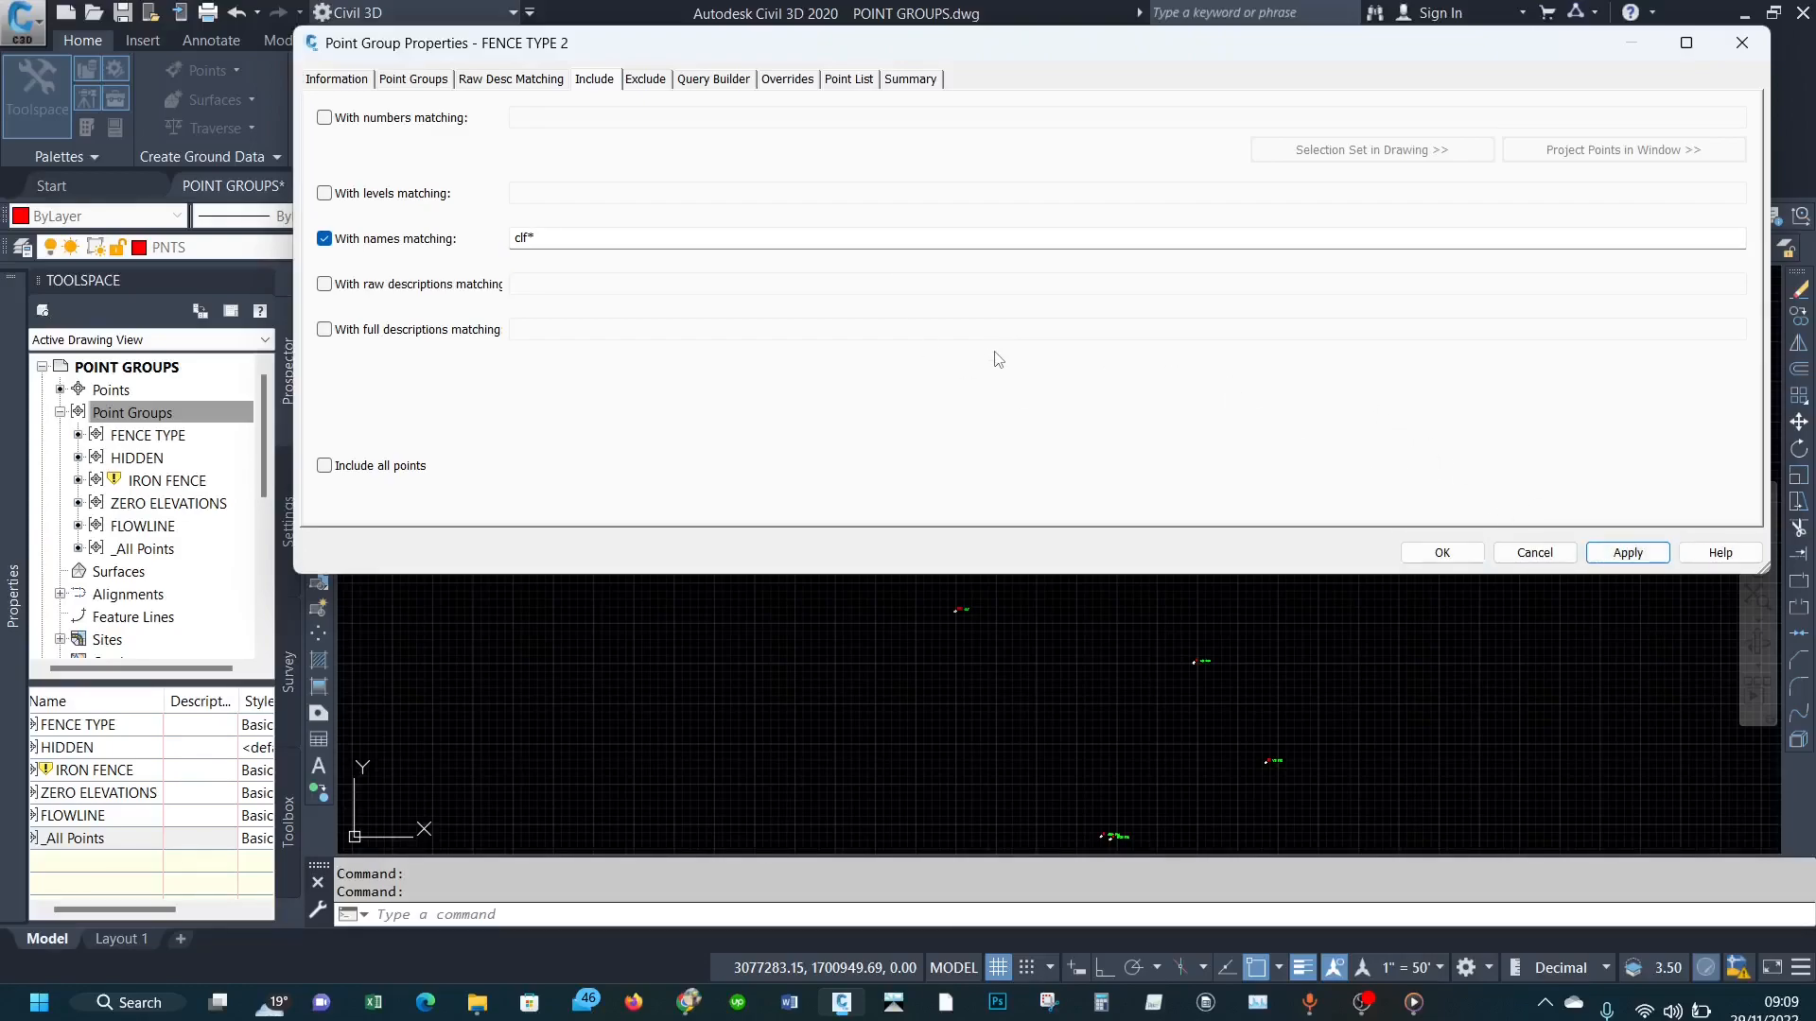
Step: Switch to File Explorer, inspect the point names in Point Groups - Exercise 02 Data--WITH NAMES.csv from the NOTES folder, and close the file
click(476, 1003)
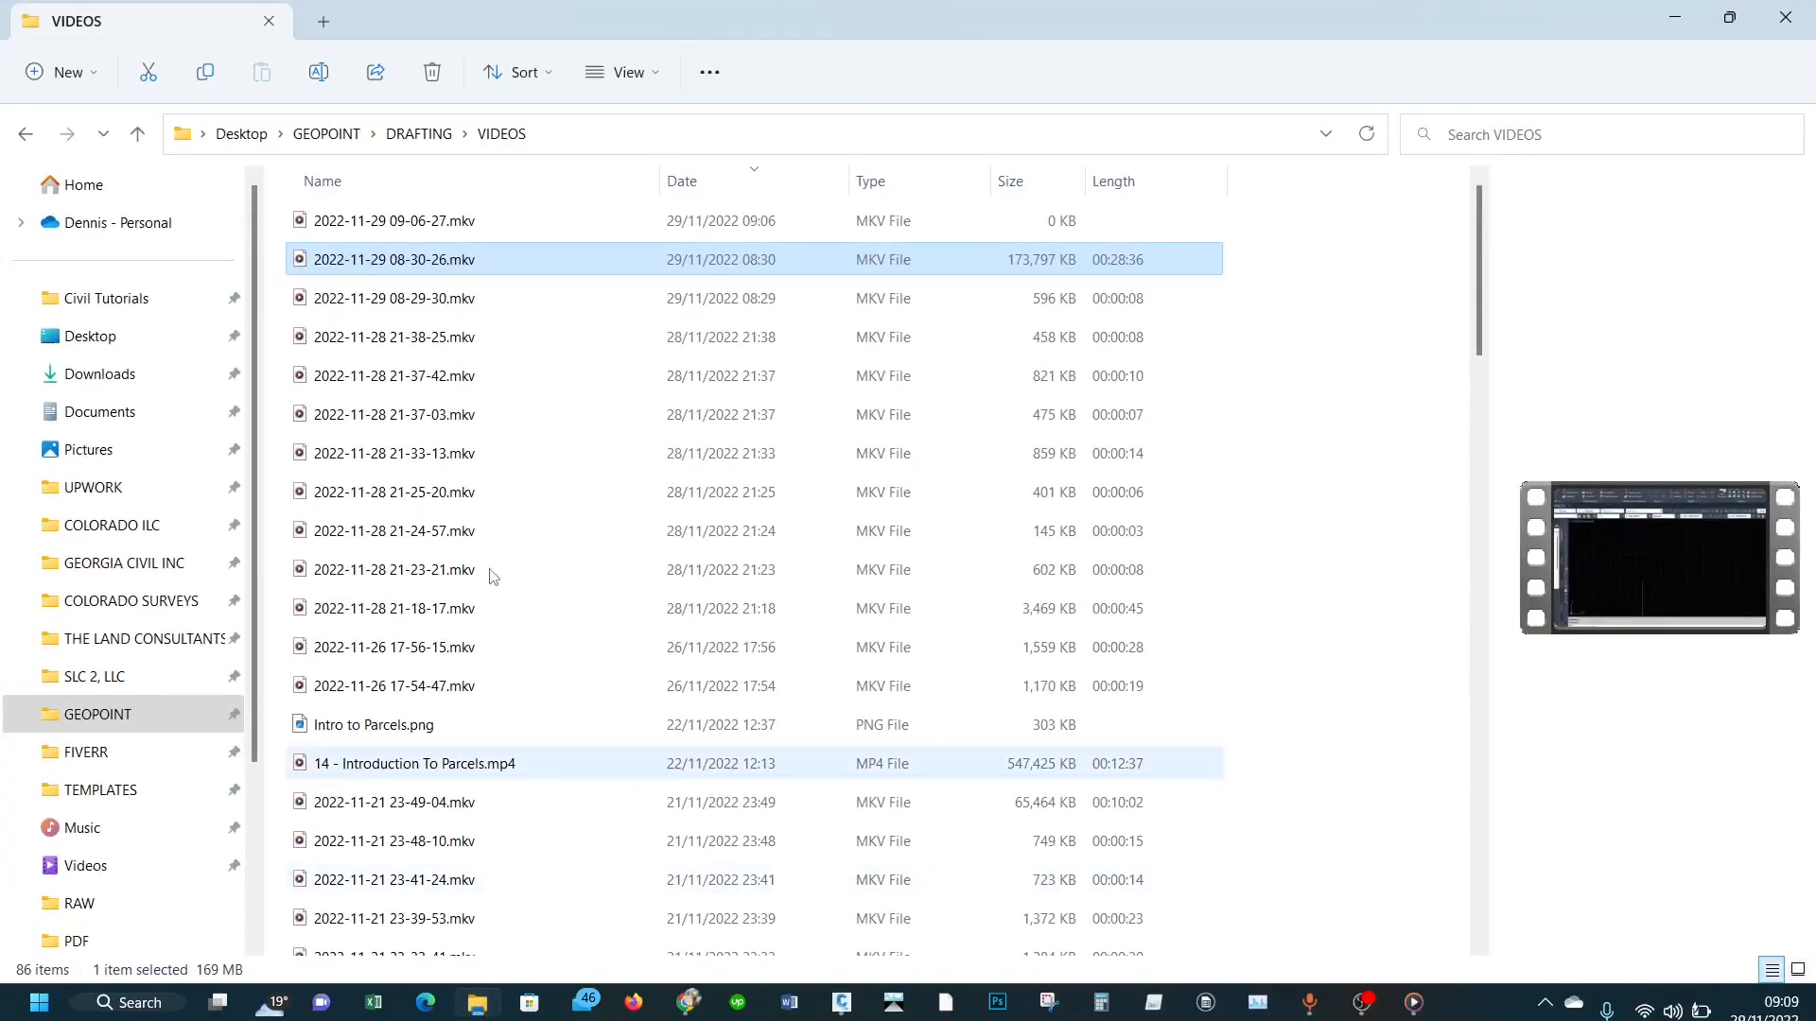
scroll(517, 242, down, 4)
click(419, 134)
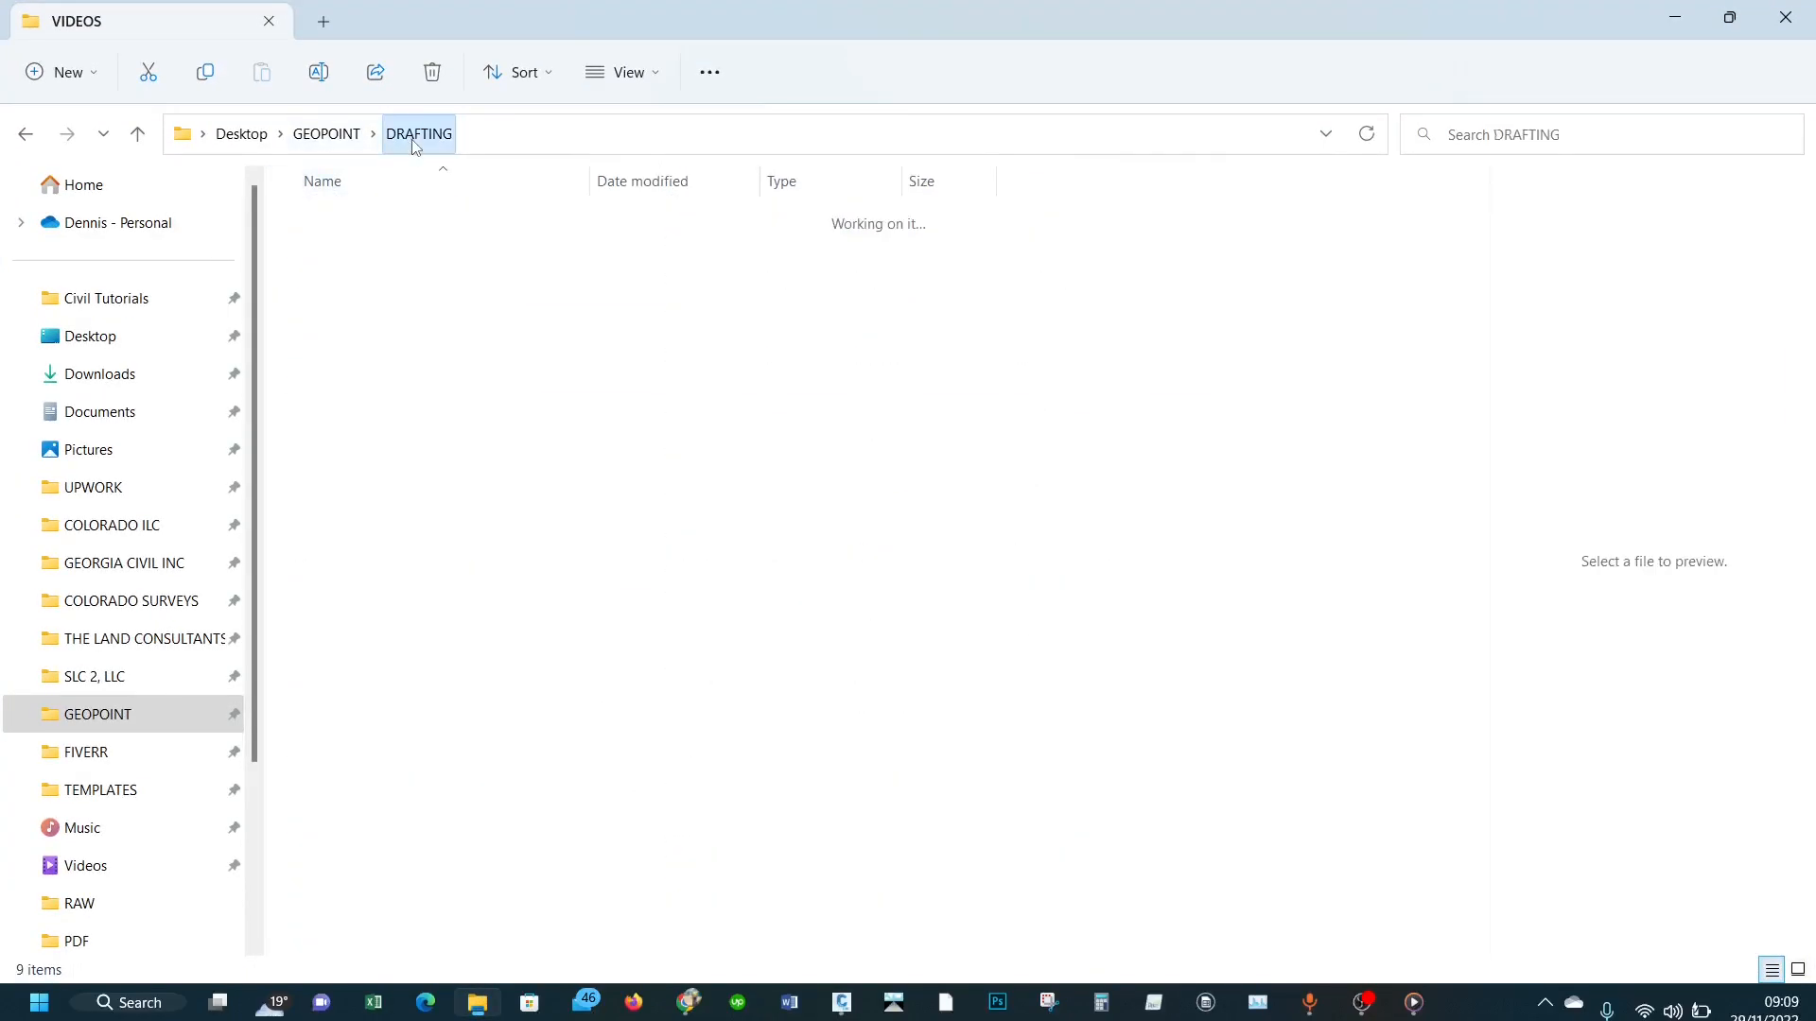
double_click(378, 376)
click(517, 416)
double_click(517, 416)
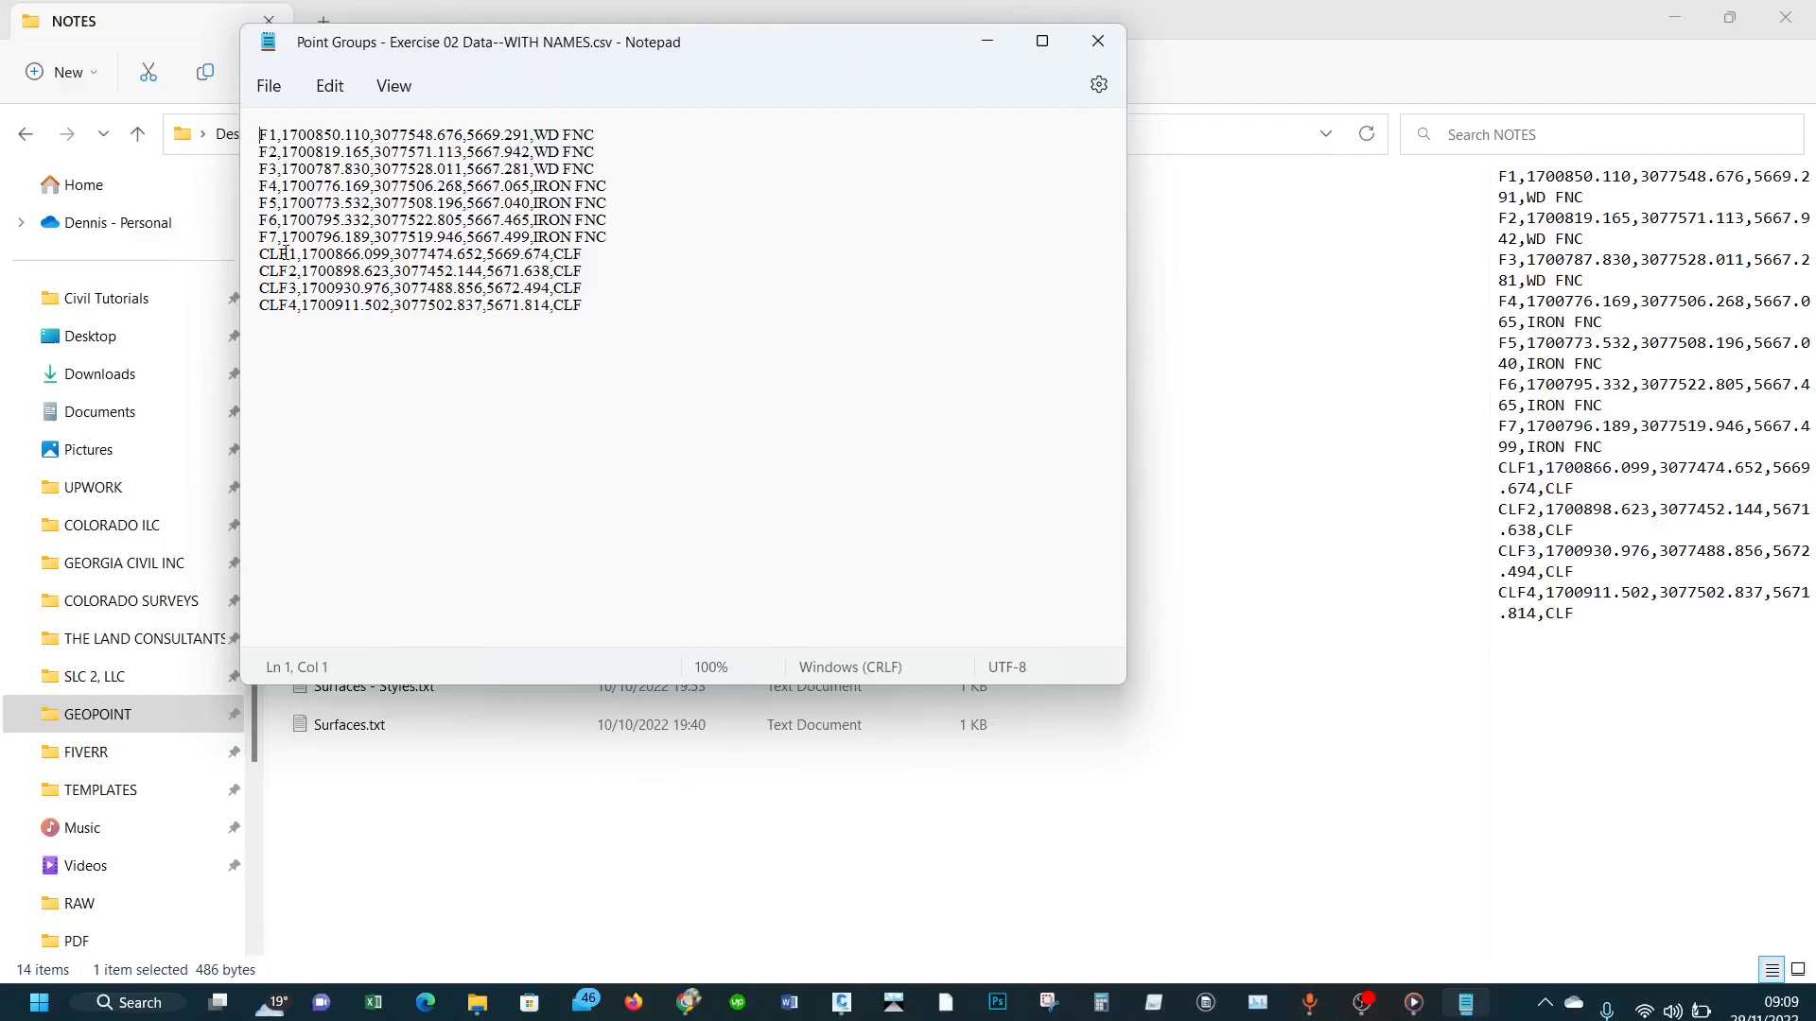
click(1786, 17)
click(1097, 40)
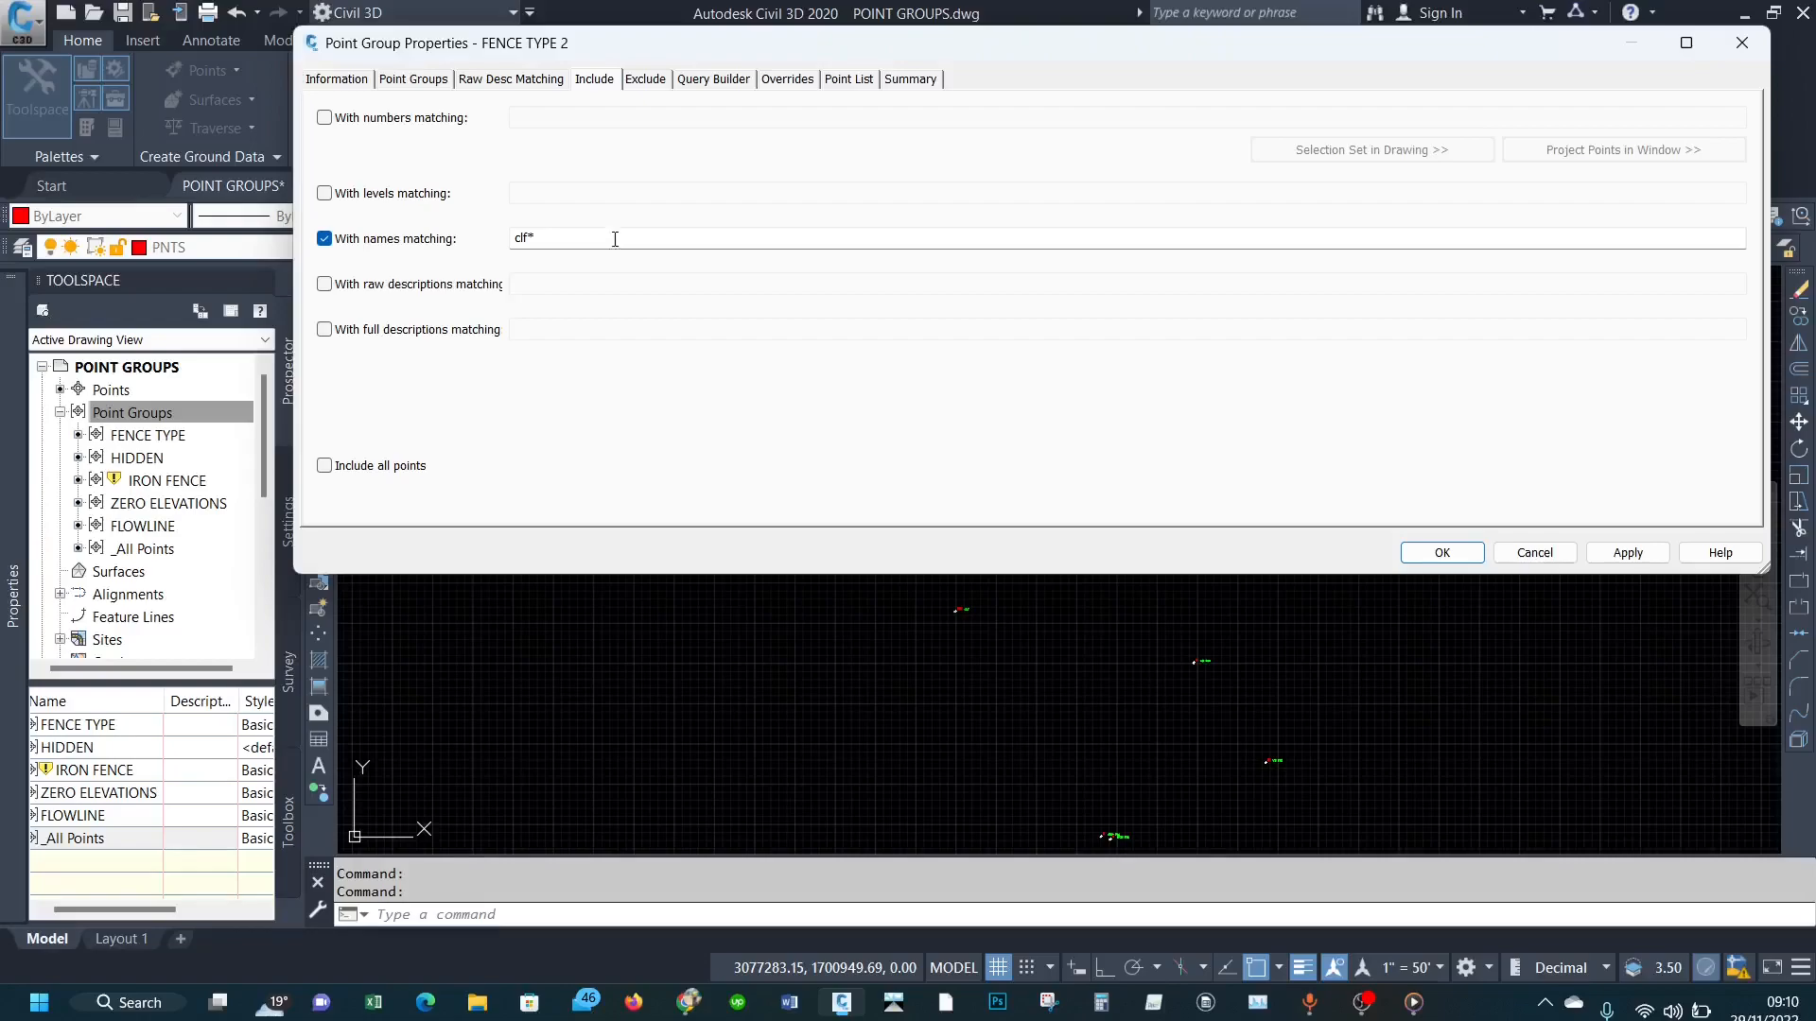
Step: Check the point list of FENCE TYPE 2, accept the group, and close the point creation tools
click(845, 81)
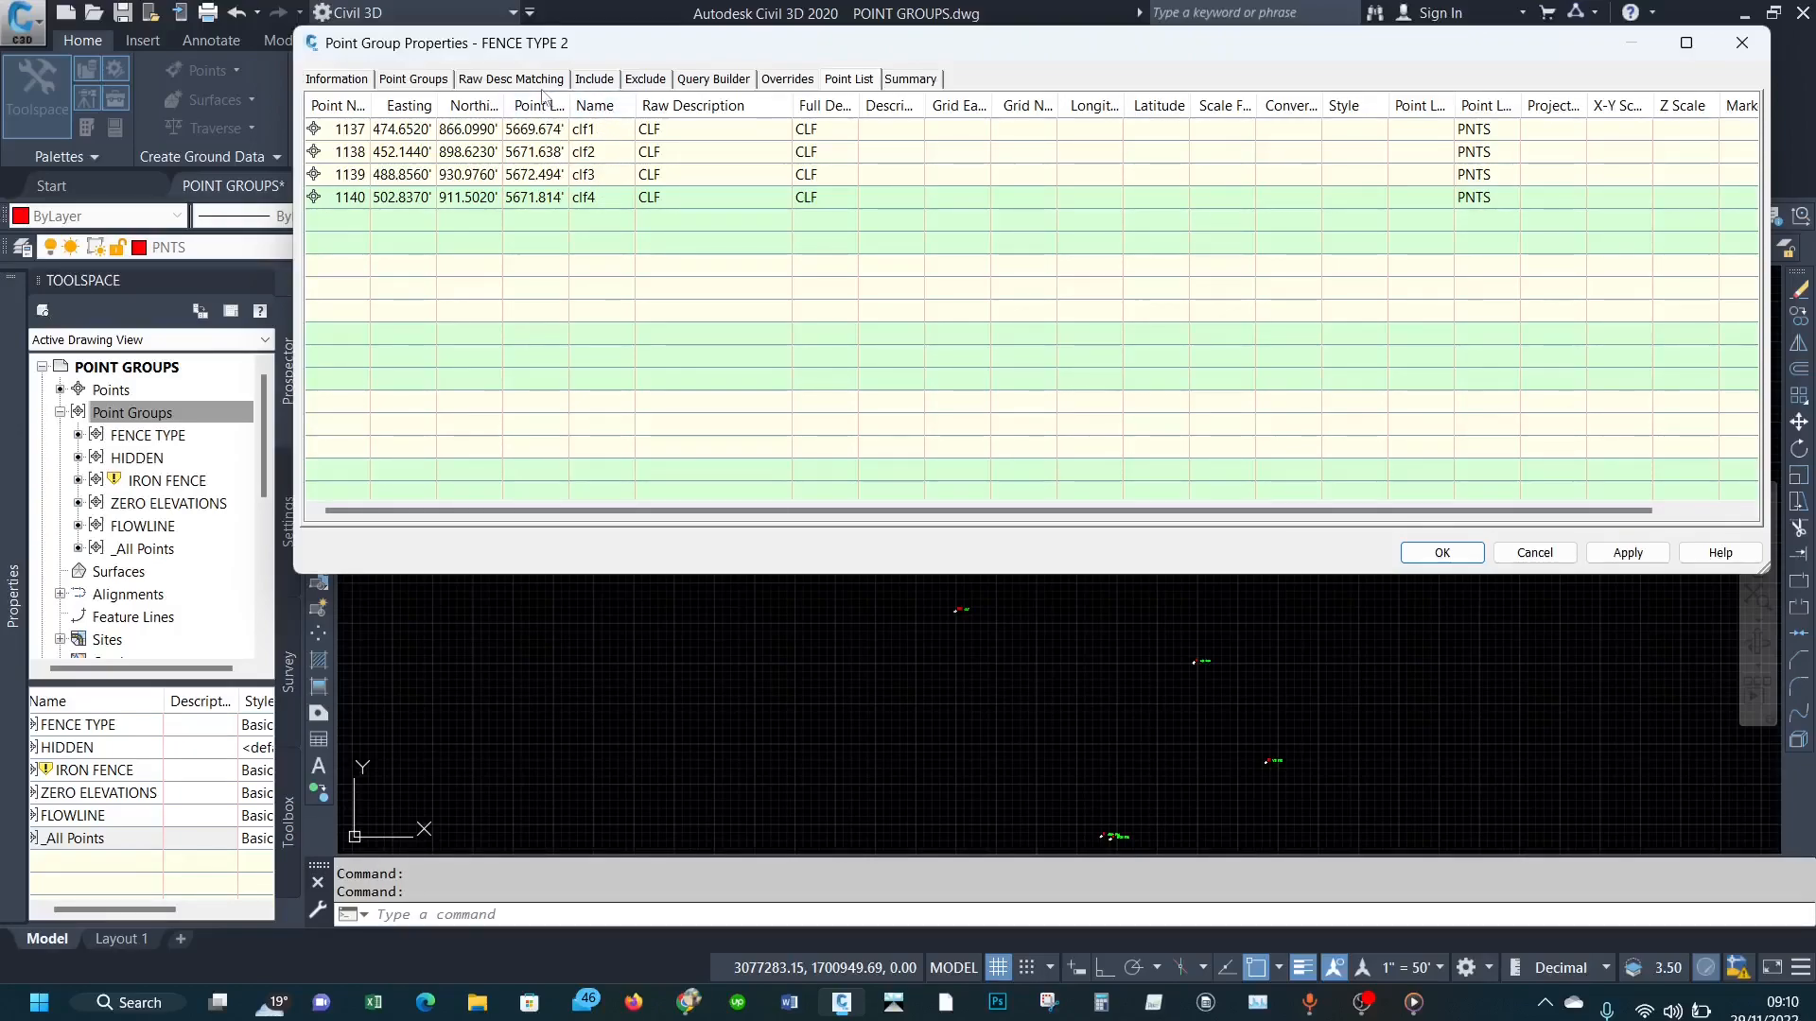
click(594, 78)
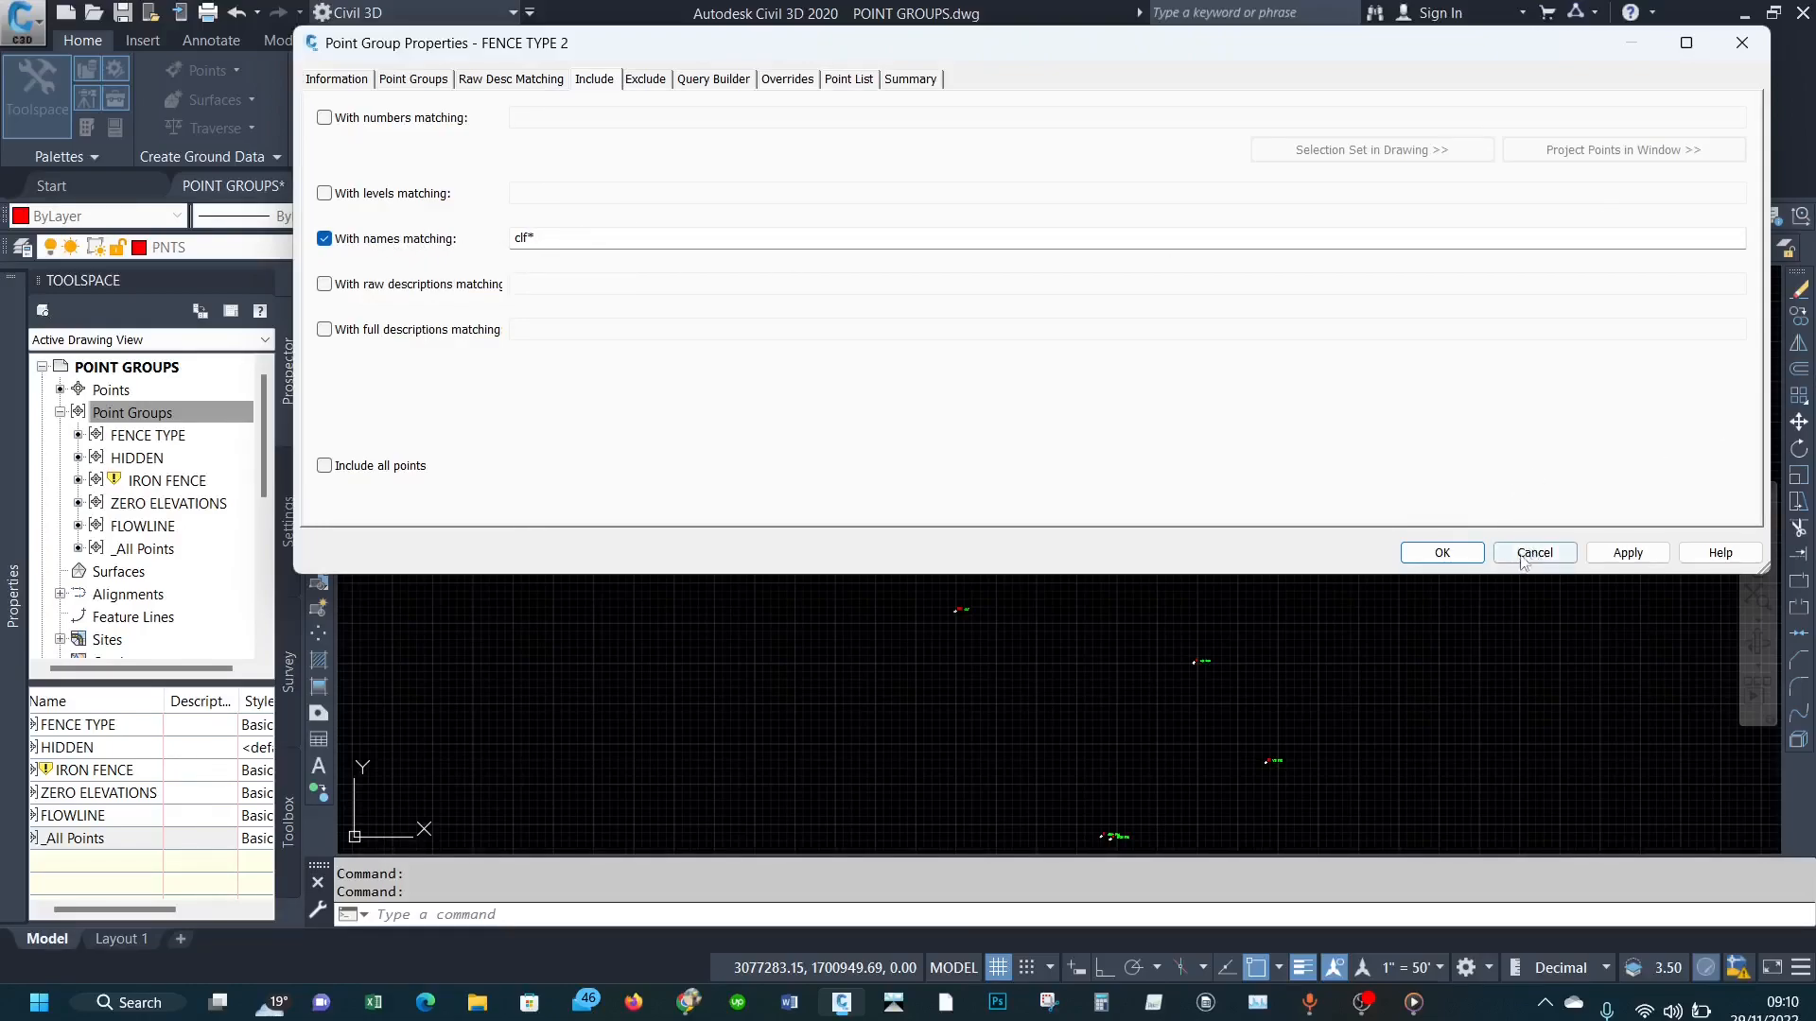
click(1442, 553)
click(956, 137)
Step: Reopen the FENCE TYPE 2 properties and compare its include and exclude matching criteria
click(180, 414)
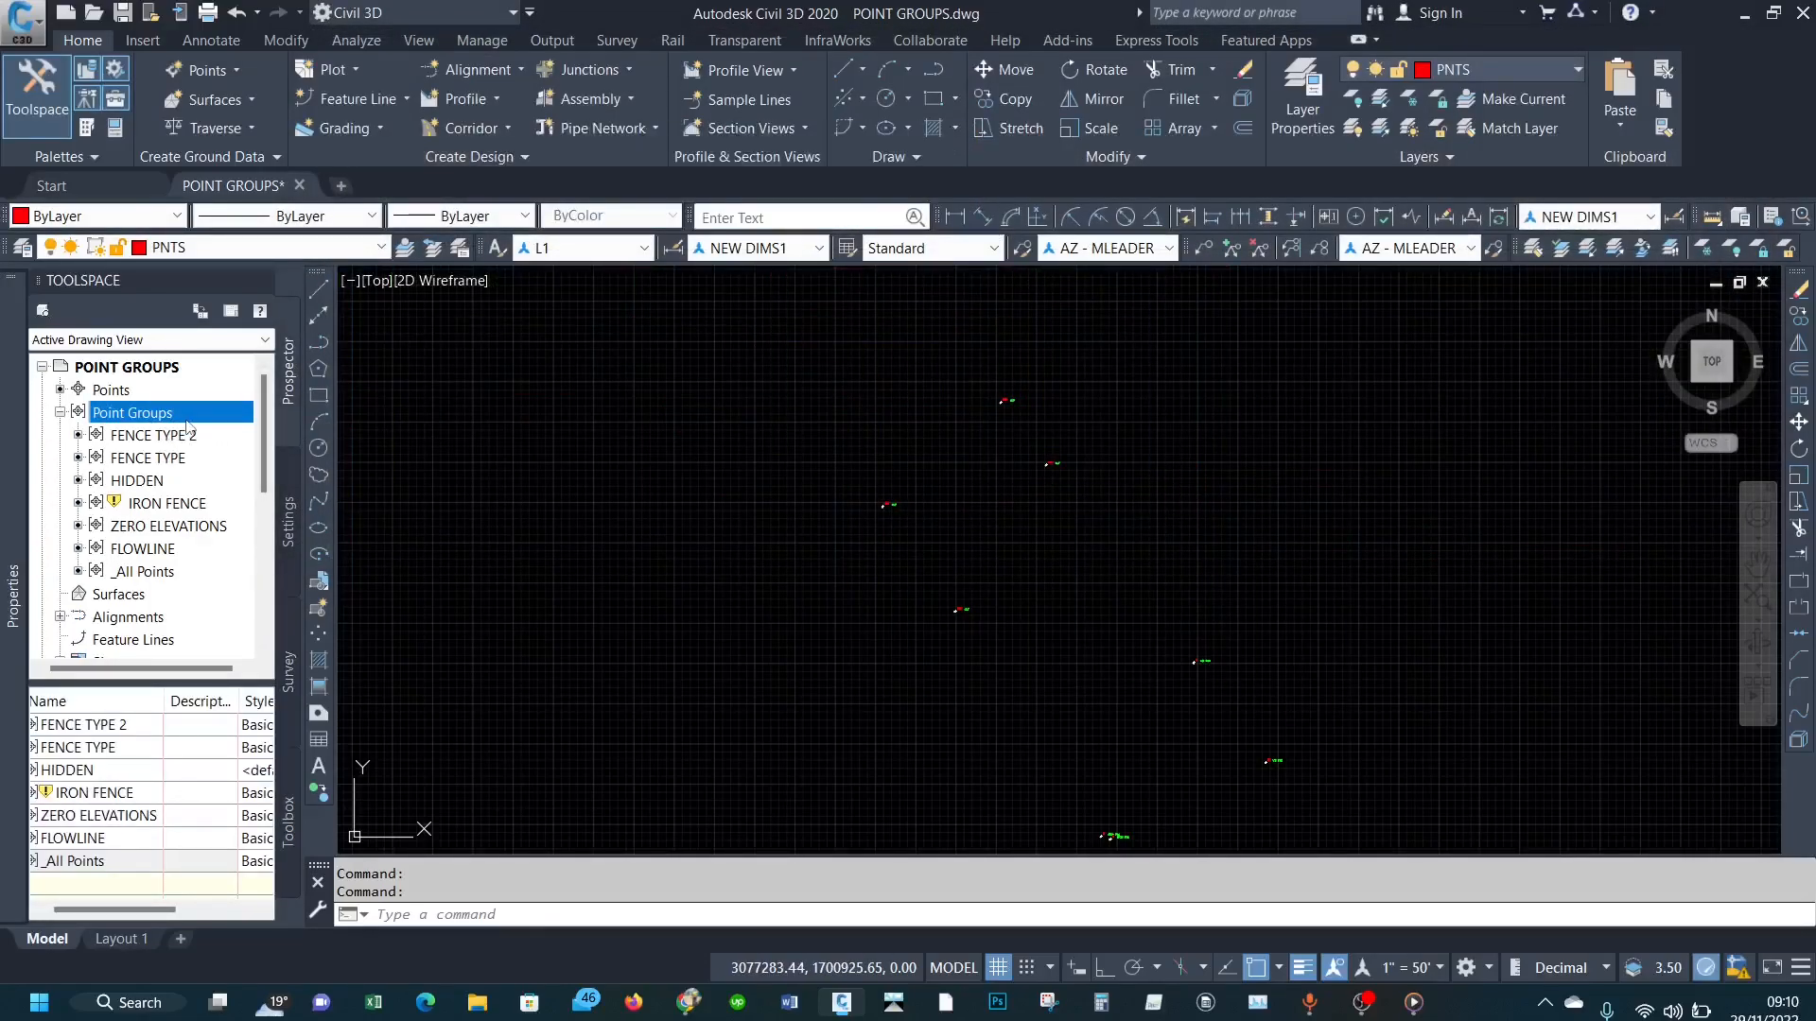
scroll(952, 455, down, 4)
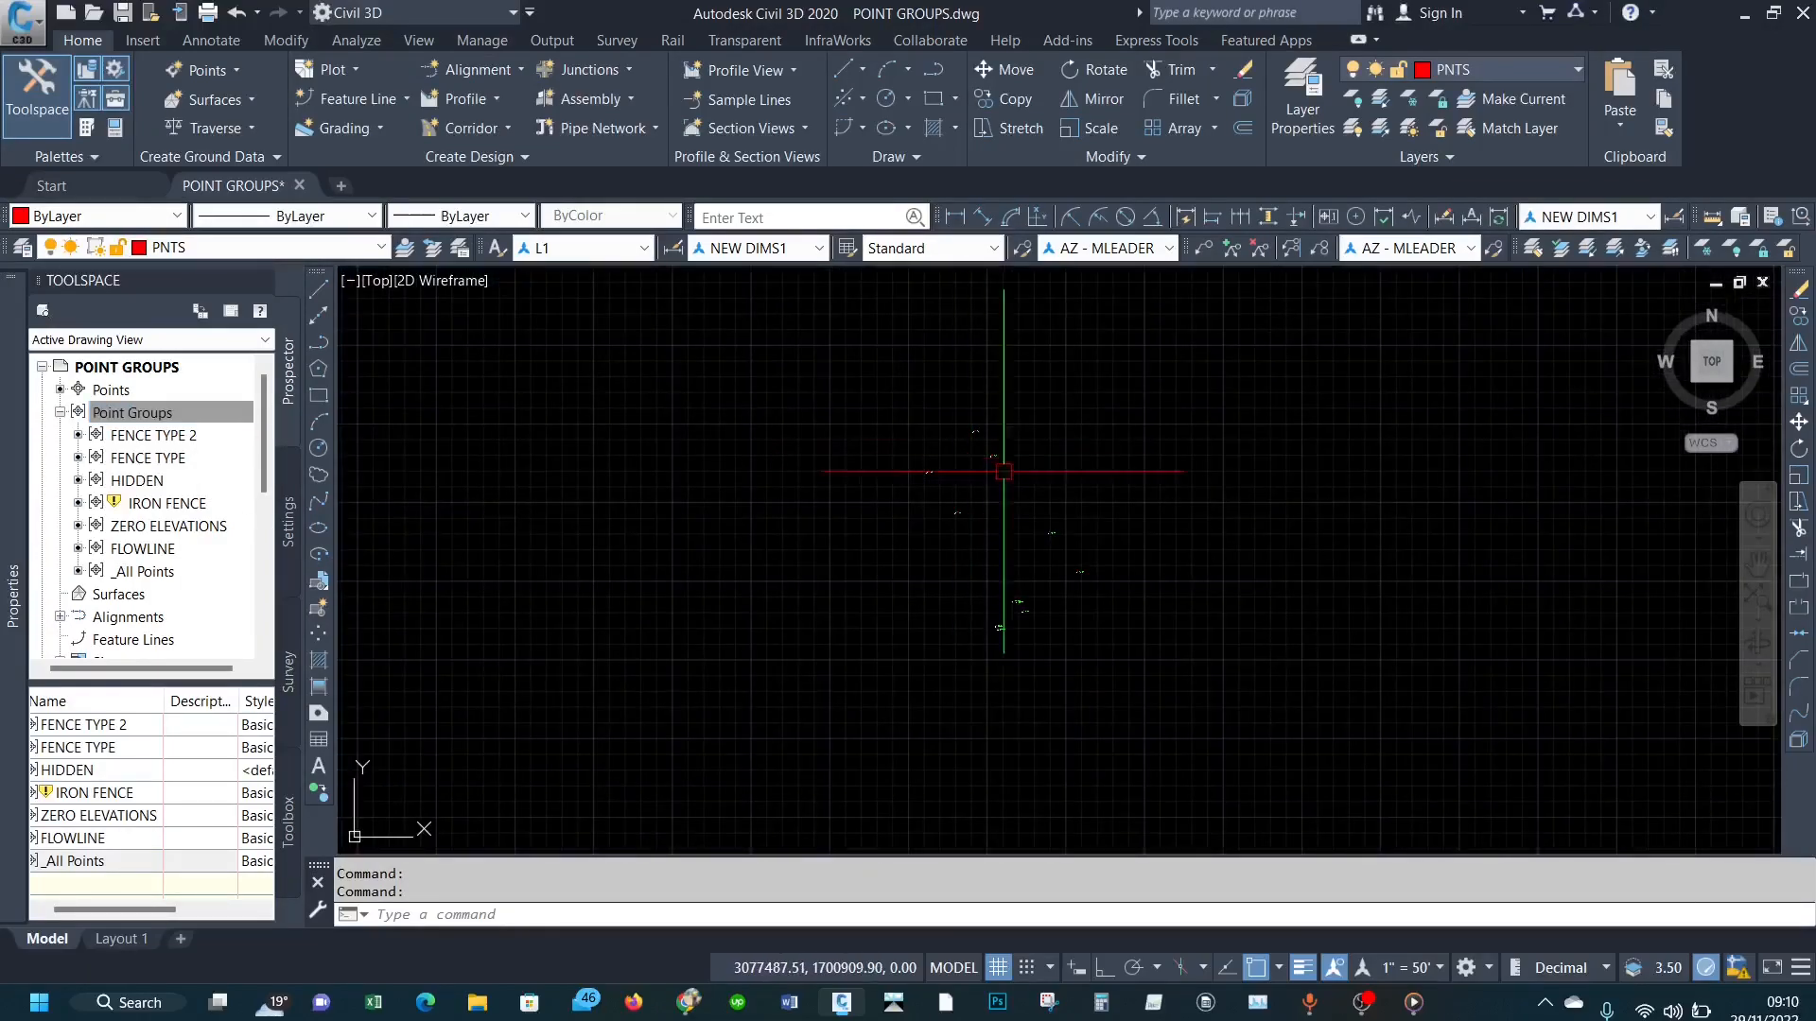
click(145, 437)
right_click(145, 437)
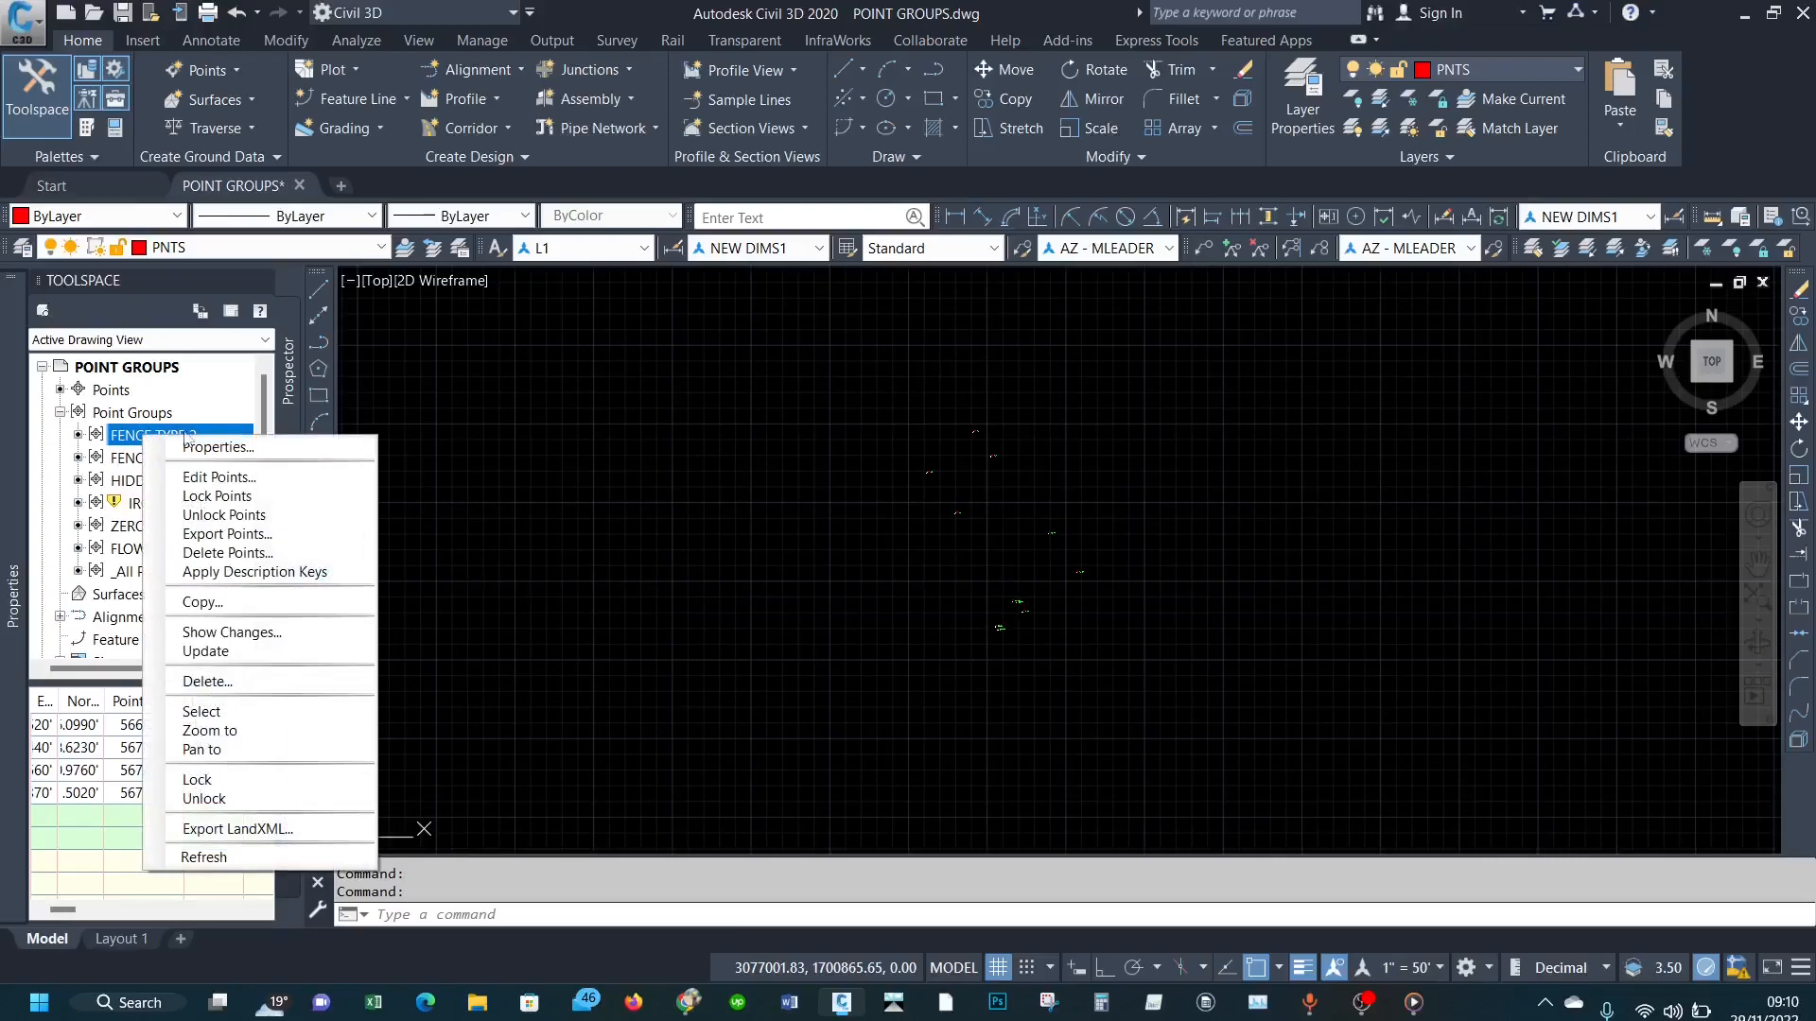
click(216, 448)
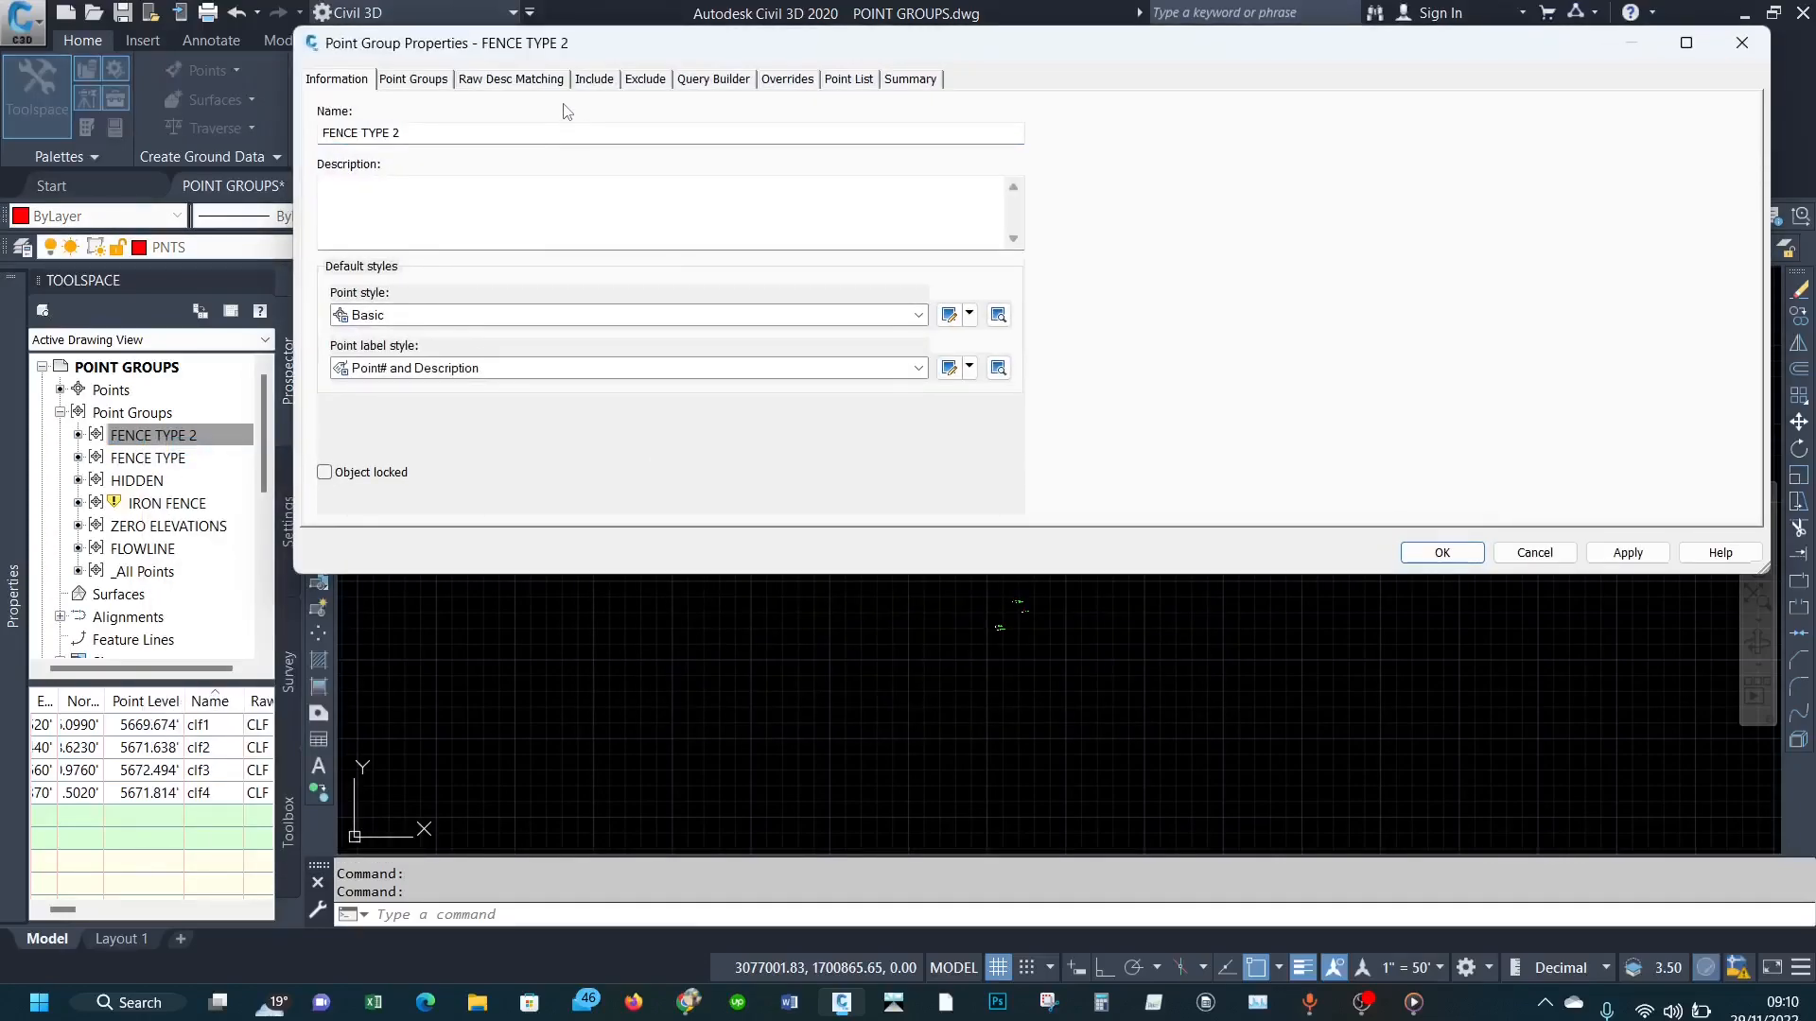
click(593, 83)
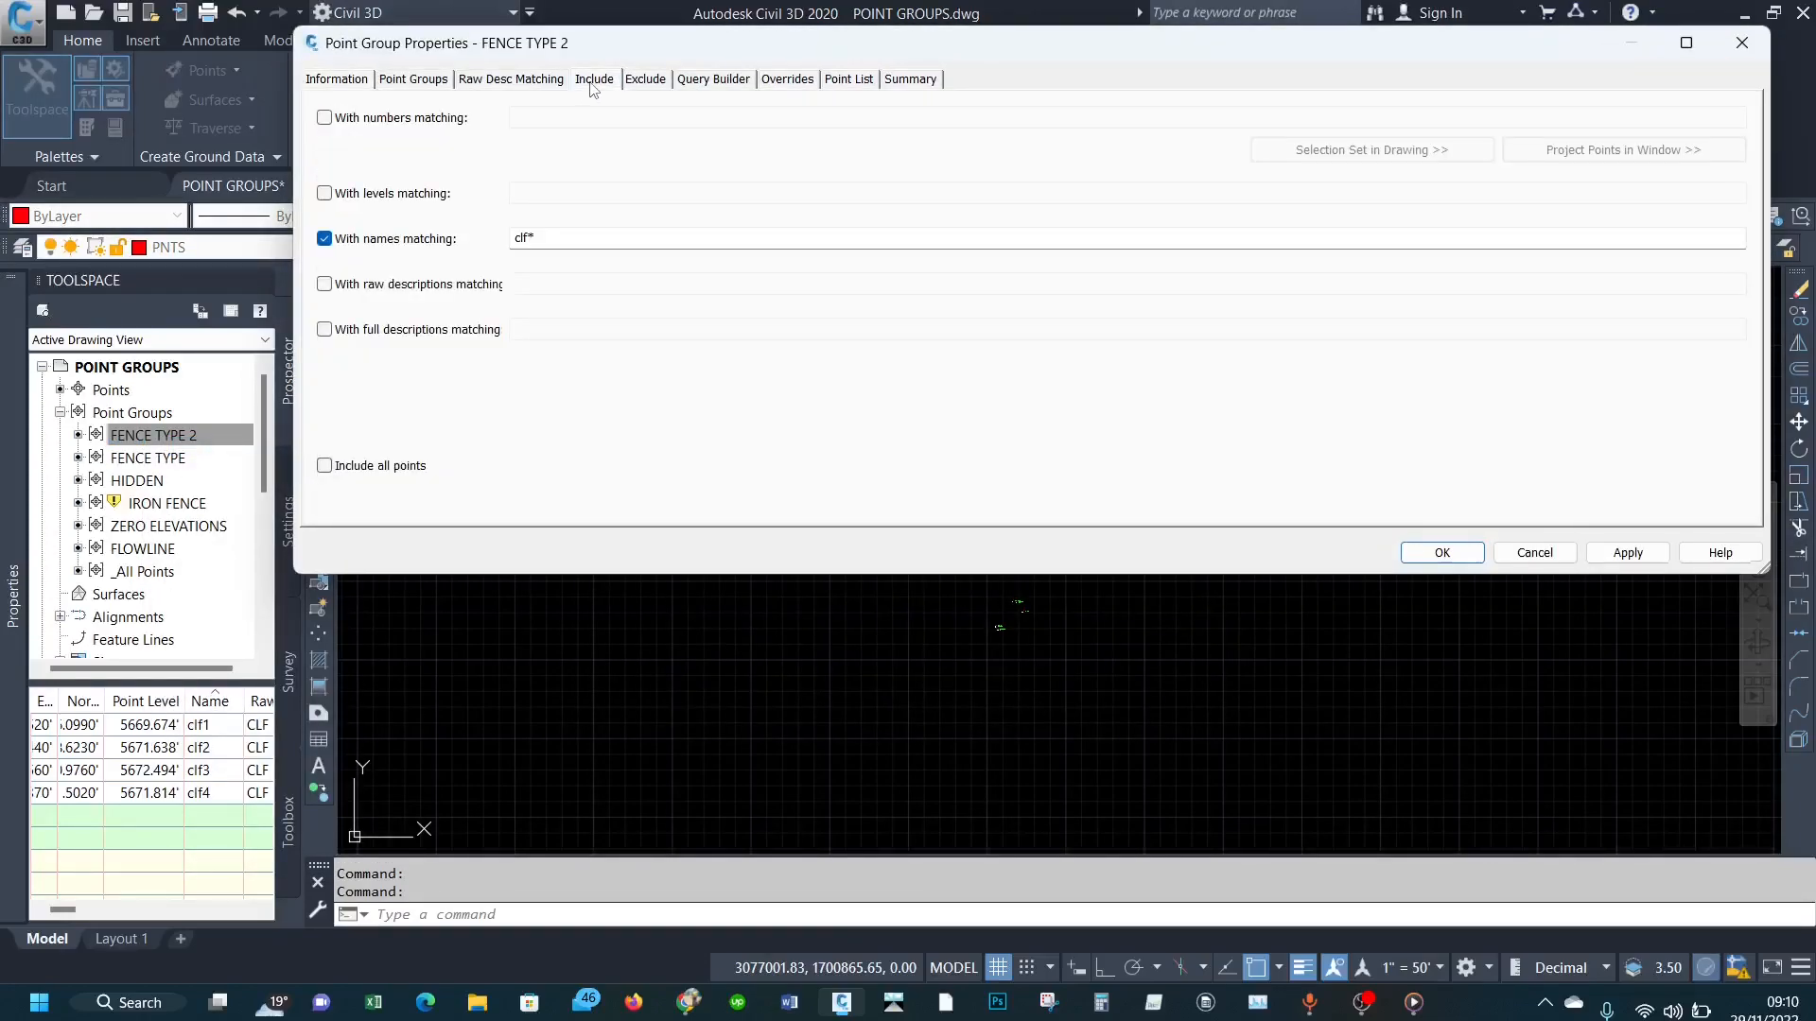
click(650, 84)
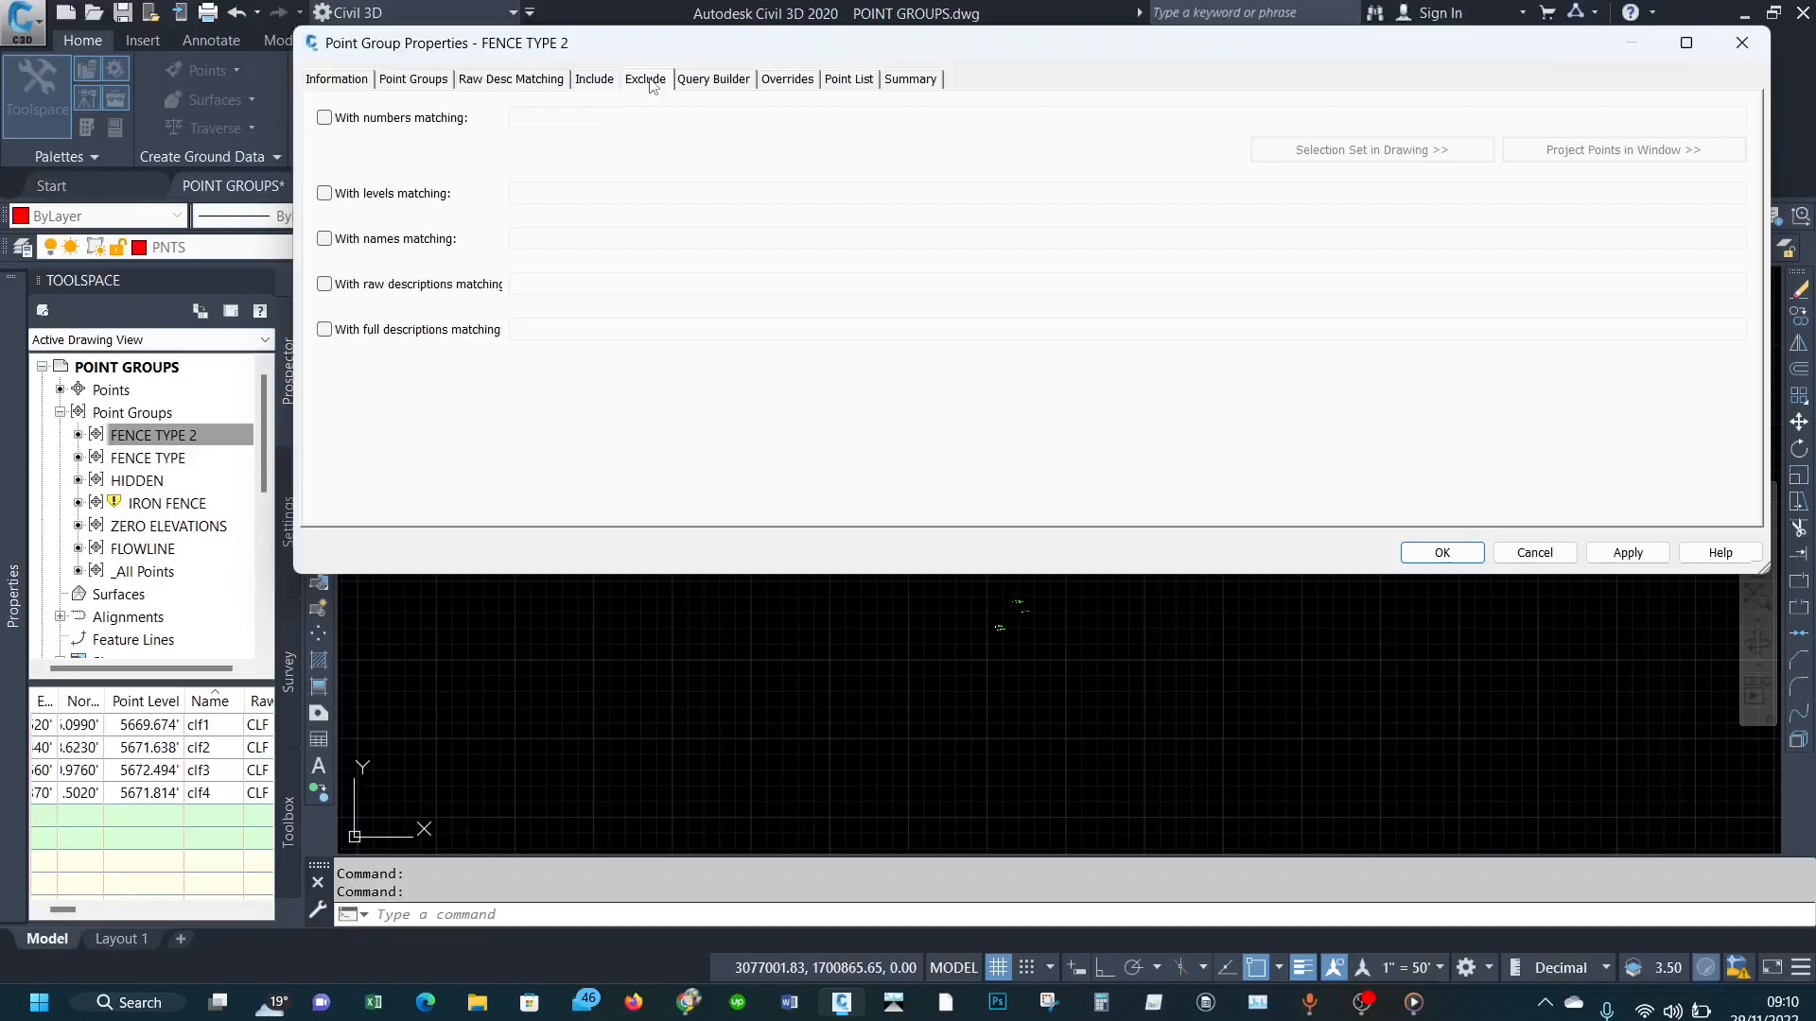
click(595, 83)
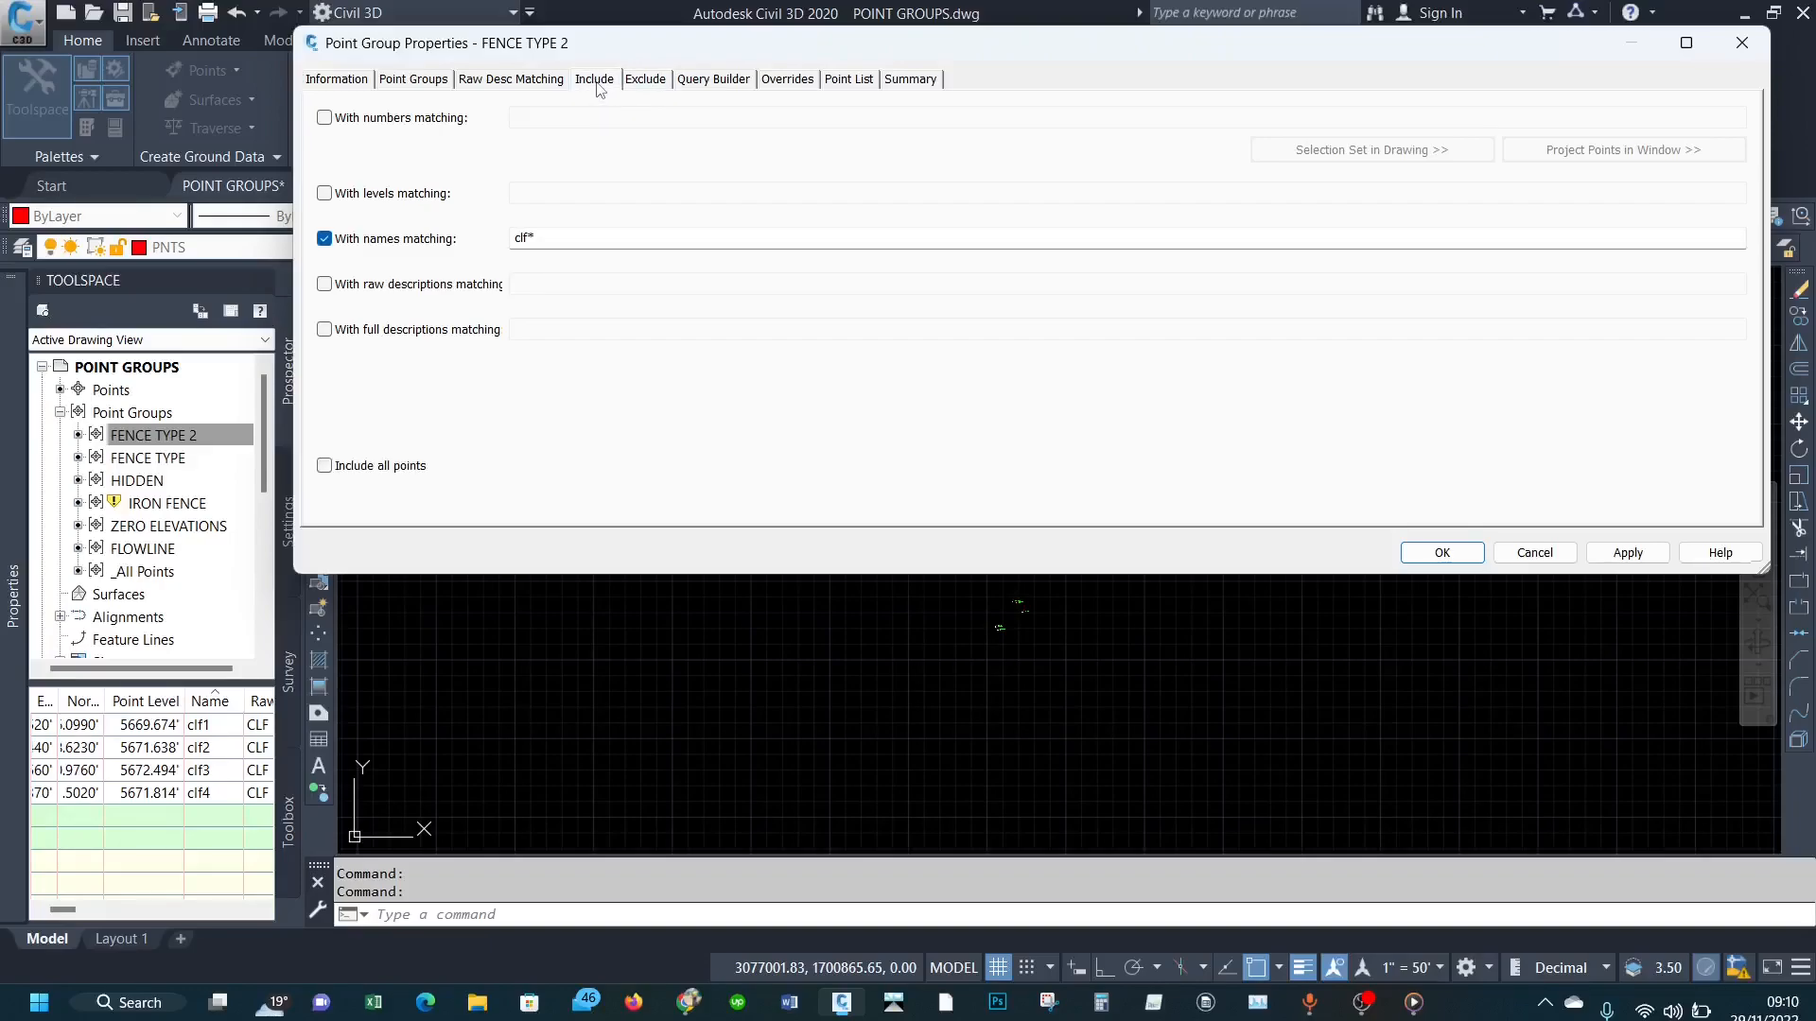
Step: Review the exclude and include criteria of FENCE TYPE 2 and look up the point numbers in its point list
click(645, 83)
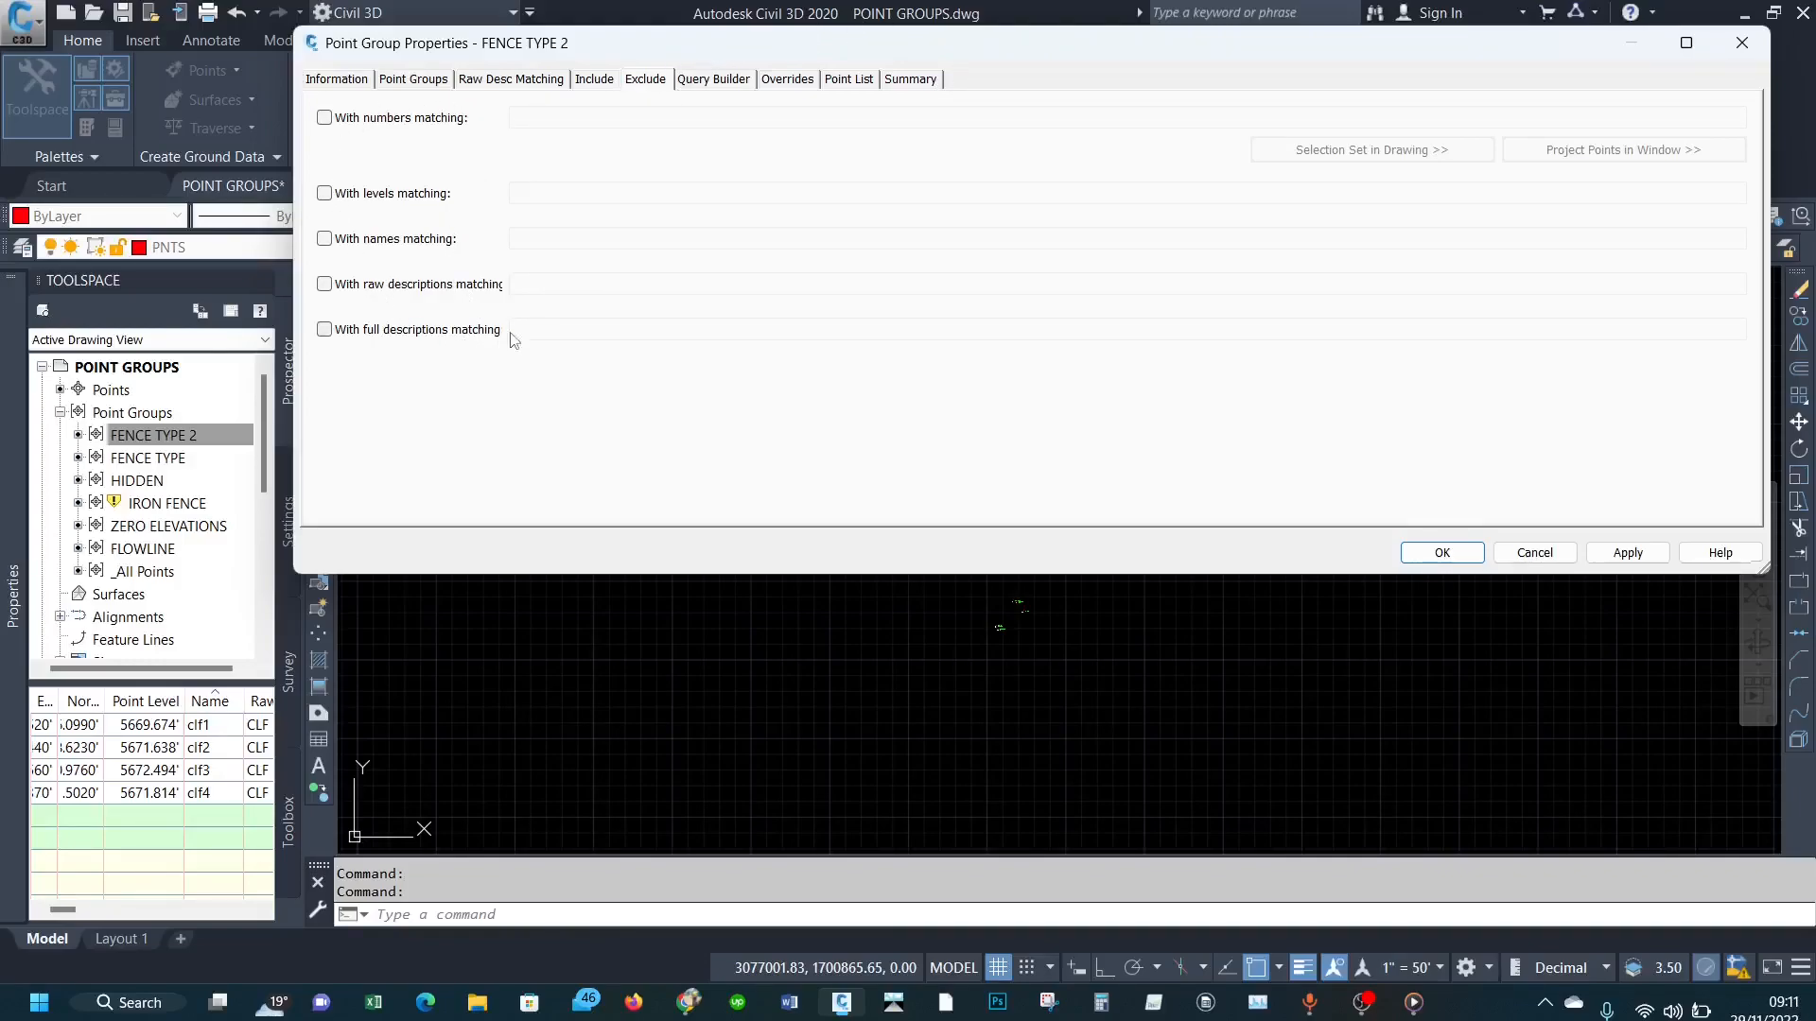
click(600, 80)
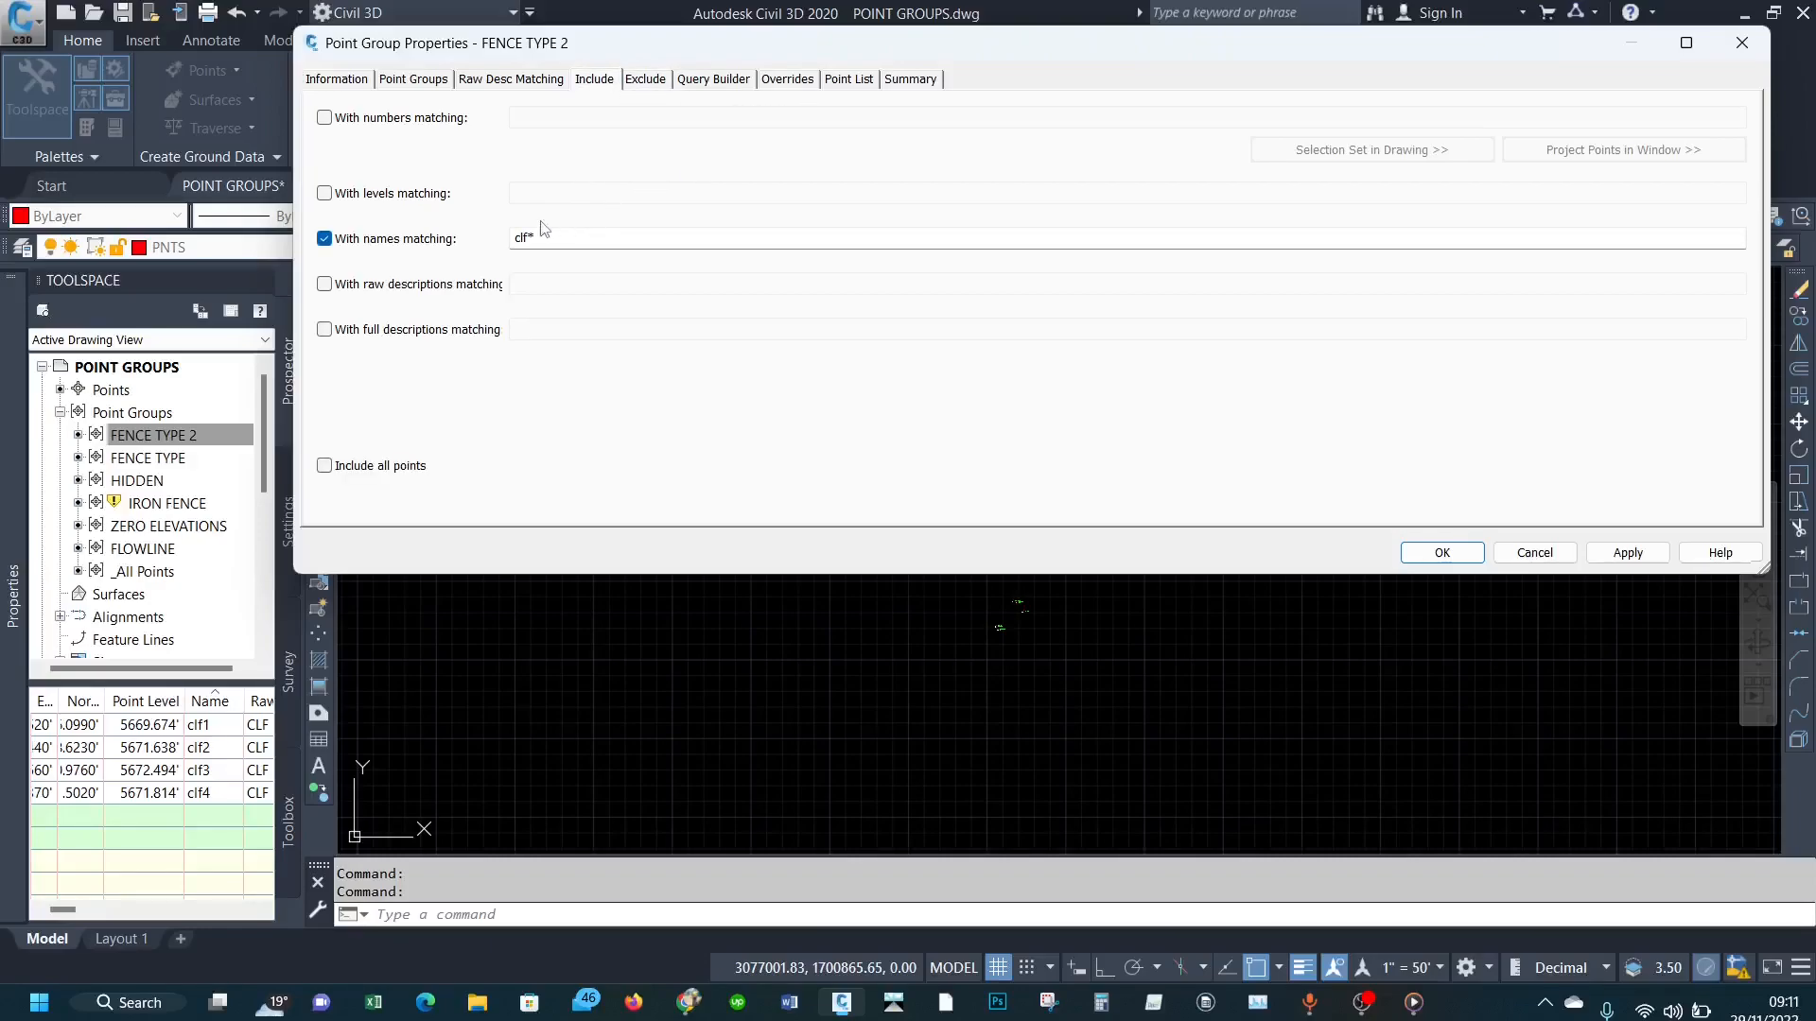
click(848, 80)
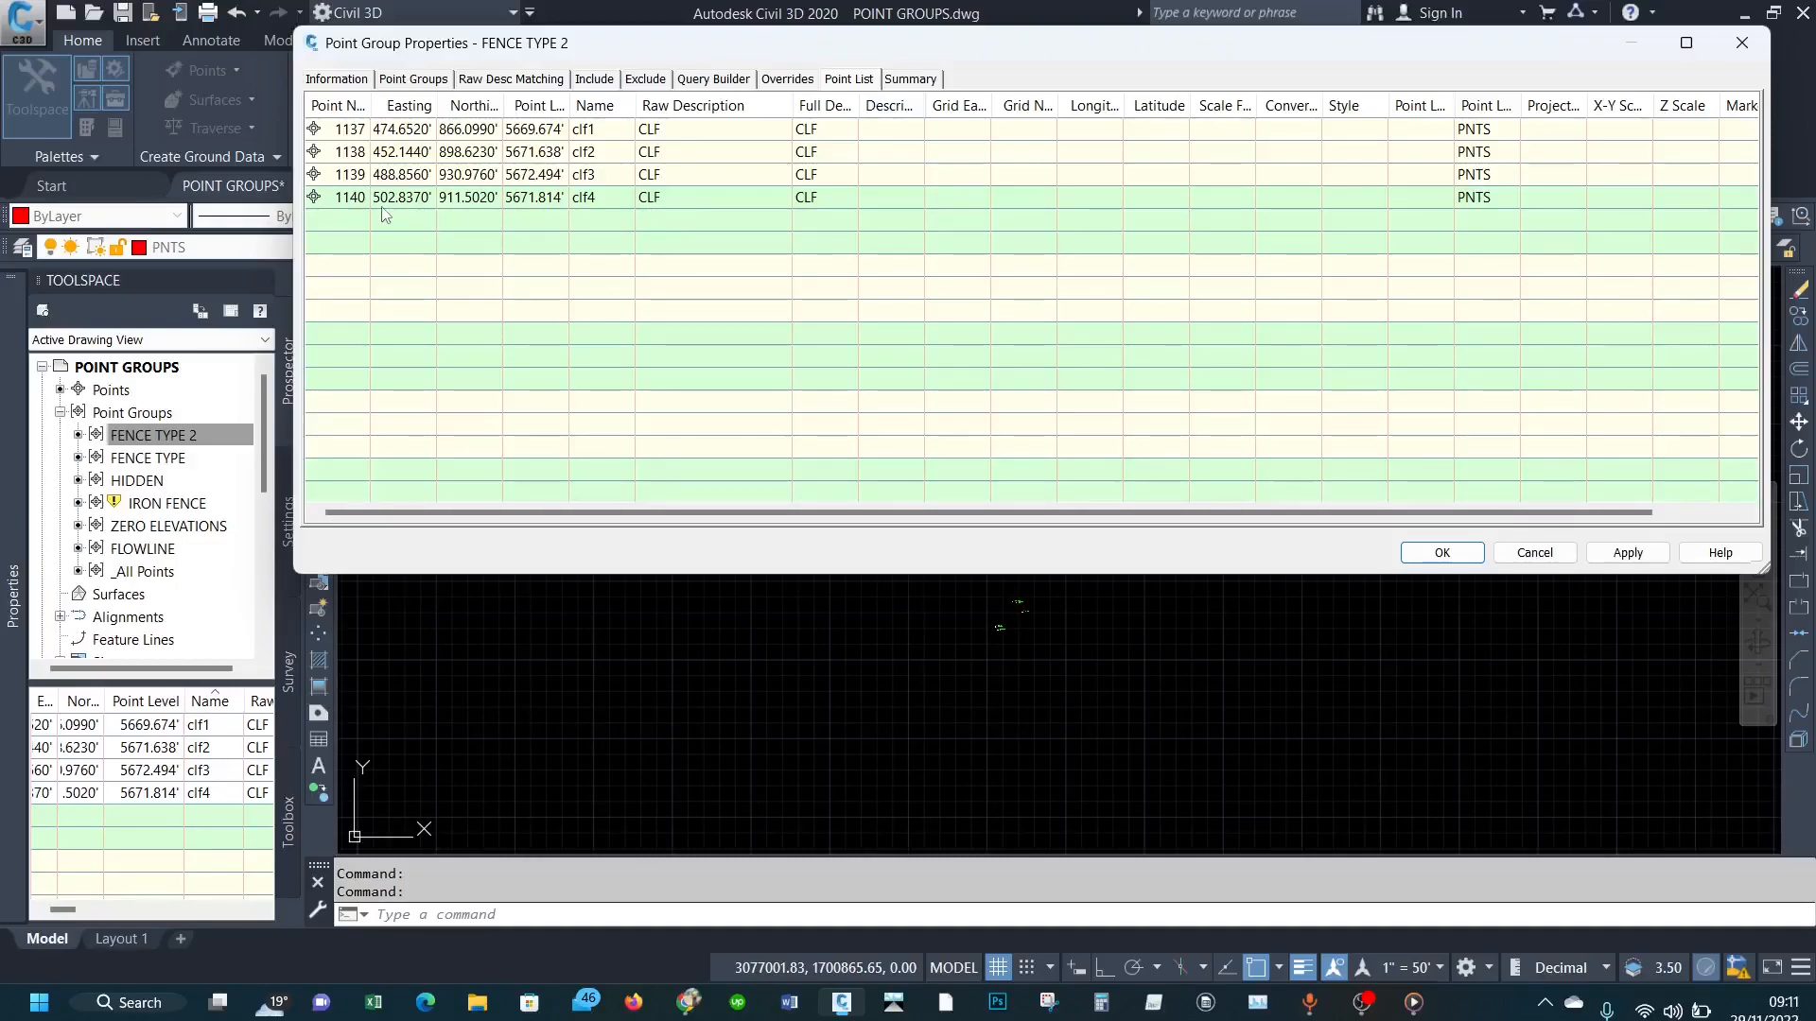
mouse_move(335, 206)
Step: Exclude point number 1140 from FENCE TYPE 2 and check the applied rule in the group's point list
click(643, 79)
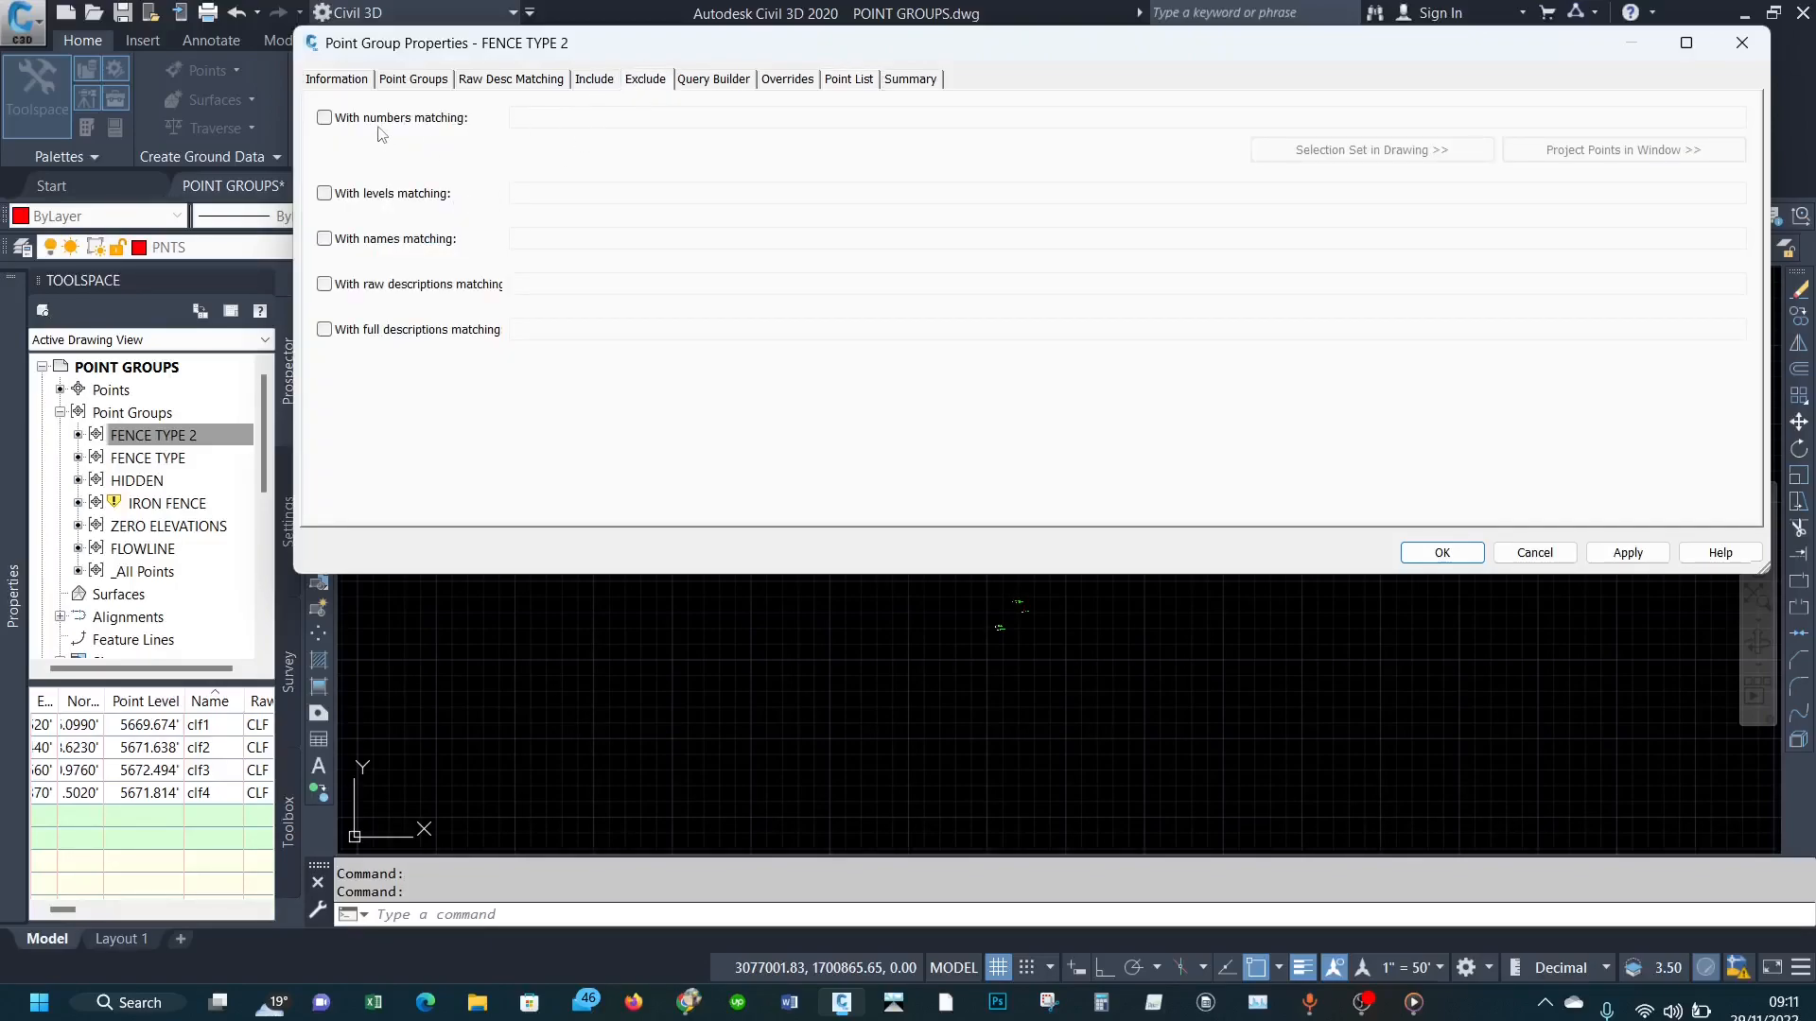
click(336, 120)
click(561, 115)
text(1140)
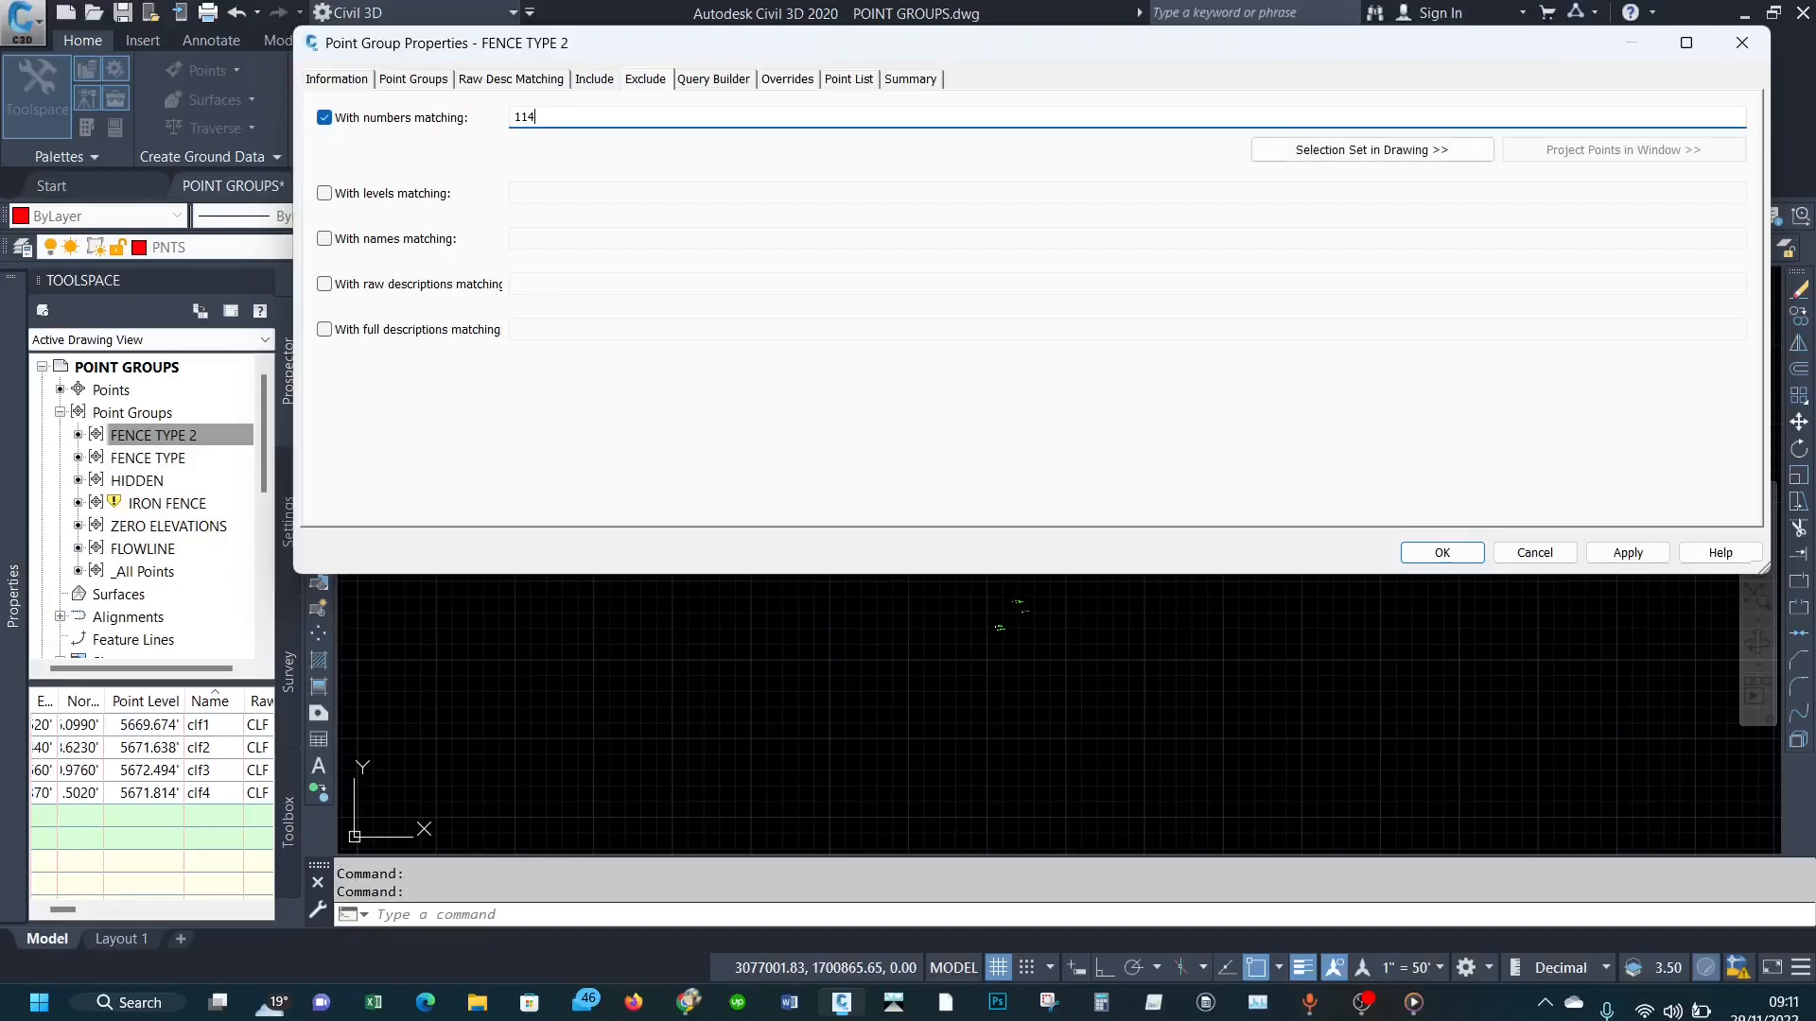
click(1624, 556)
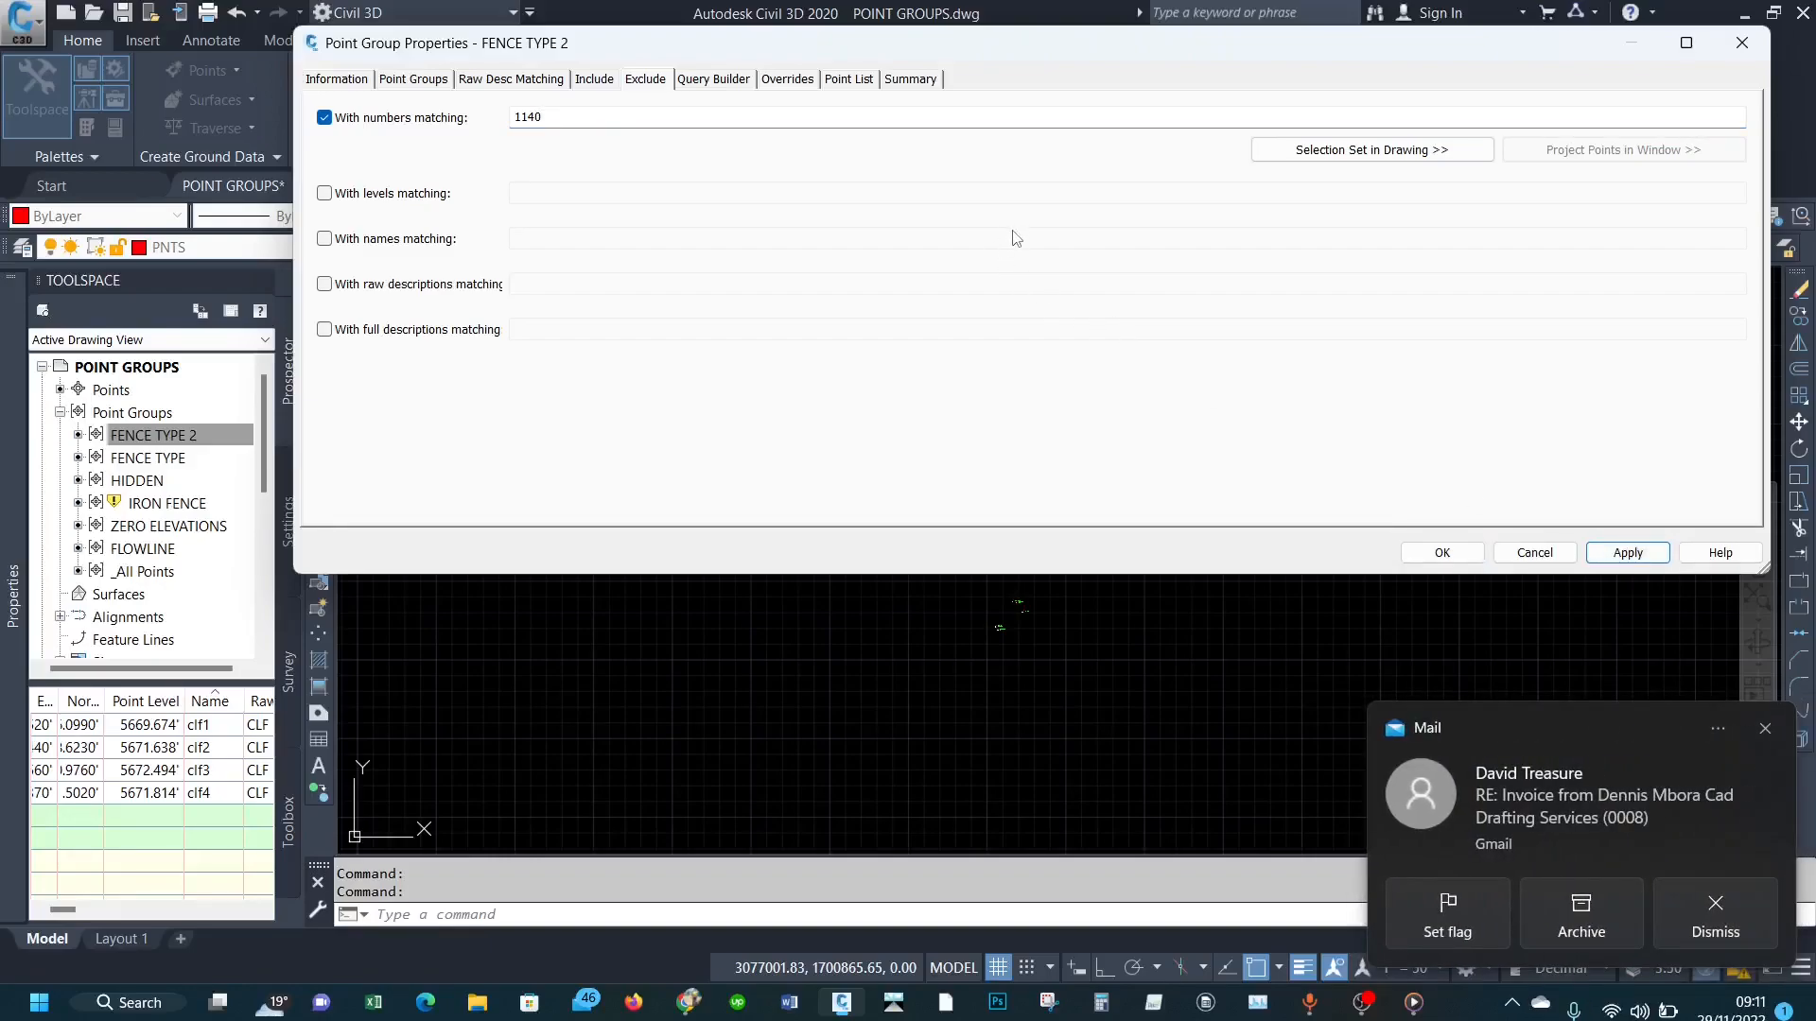
click(1765, 729)
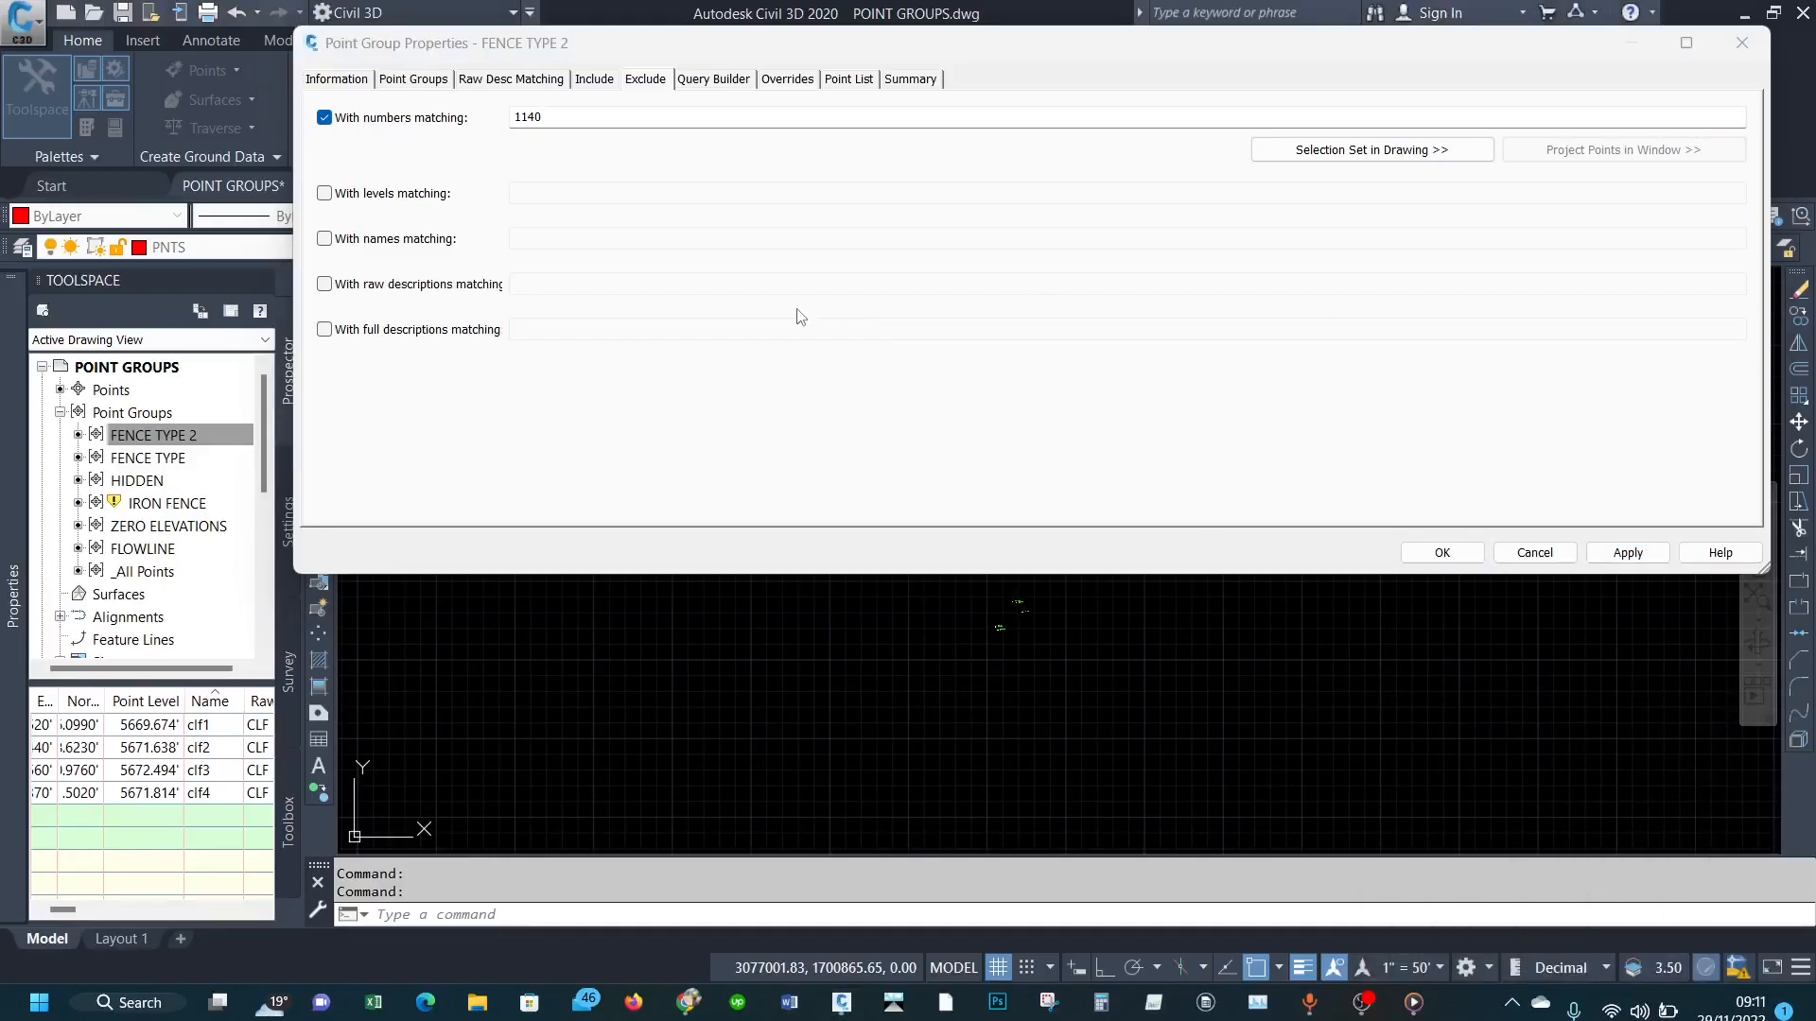
click(1622, 552)
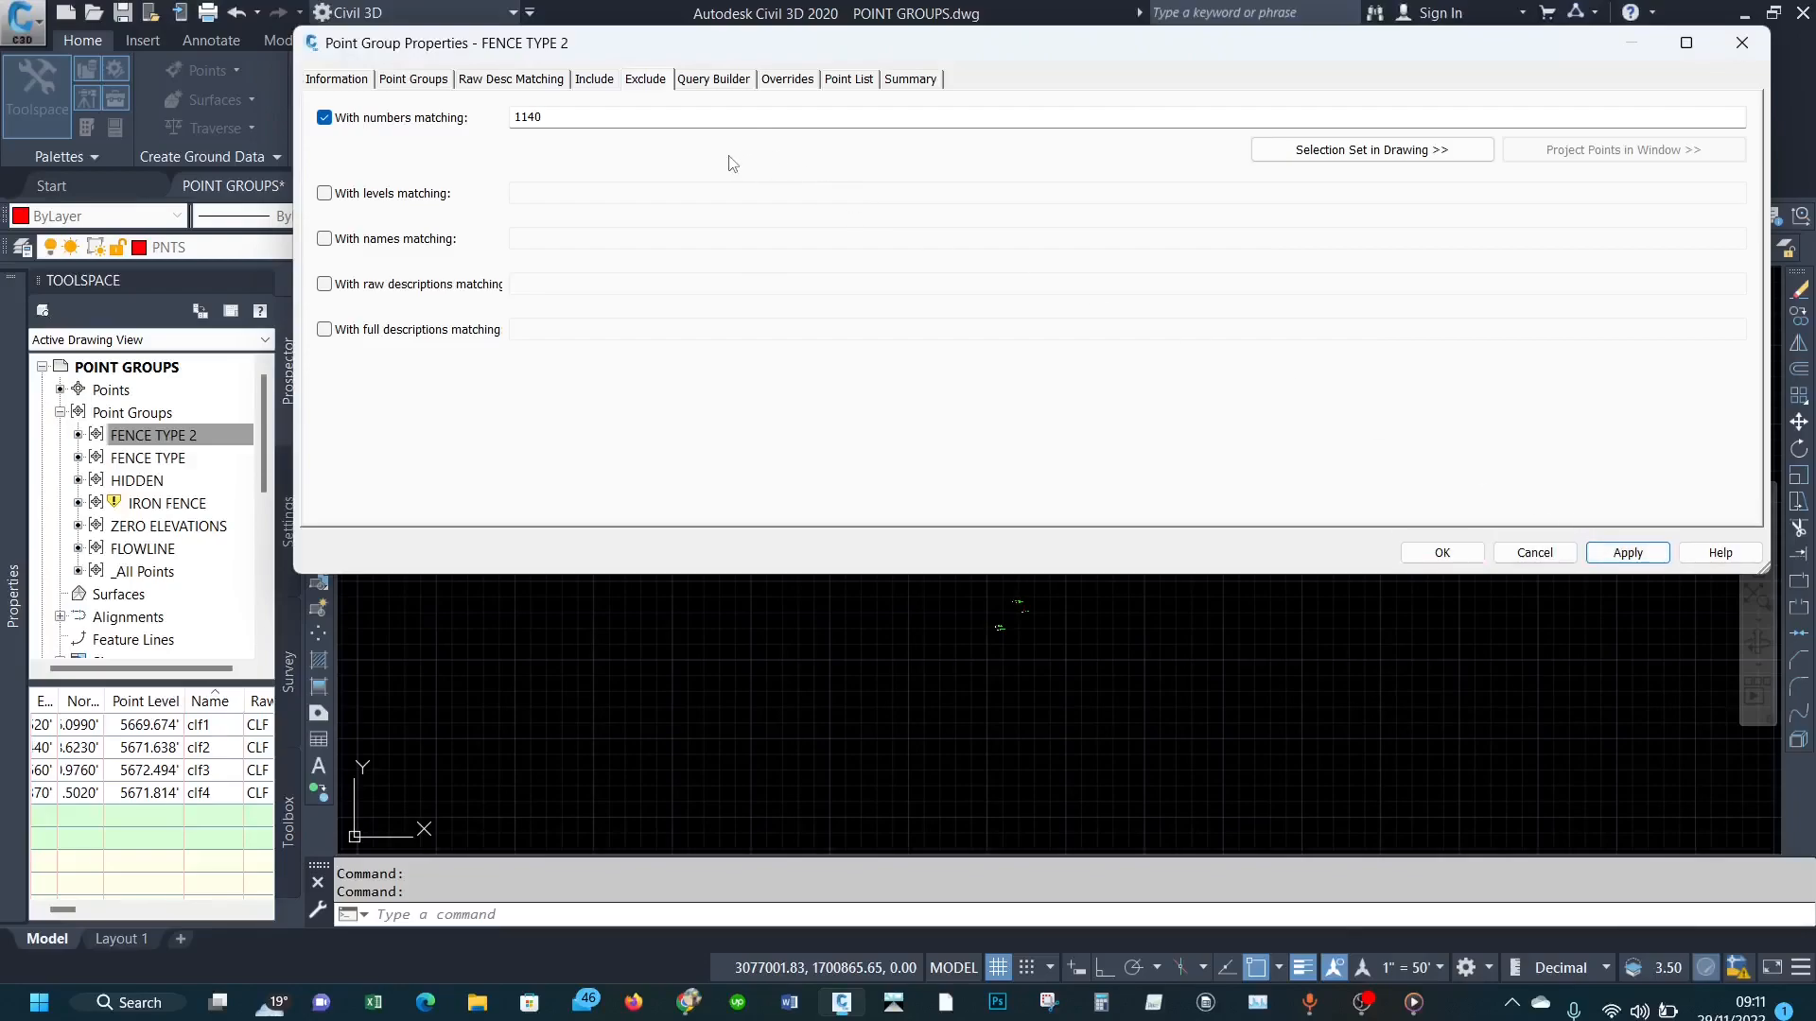
click(849, 79)
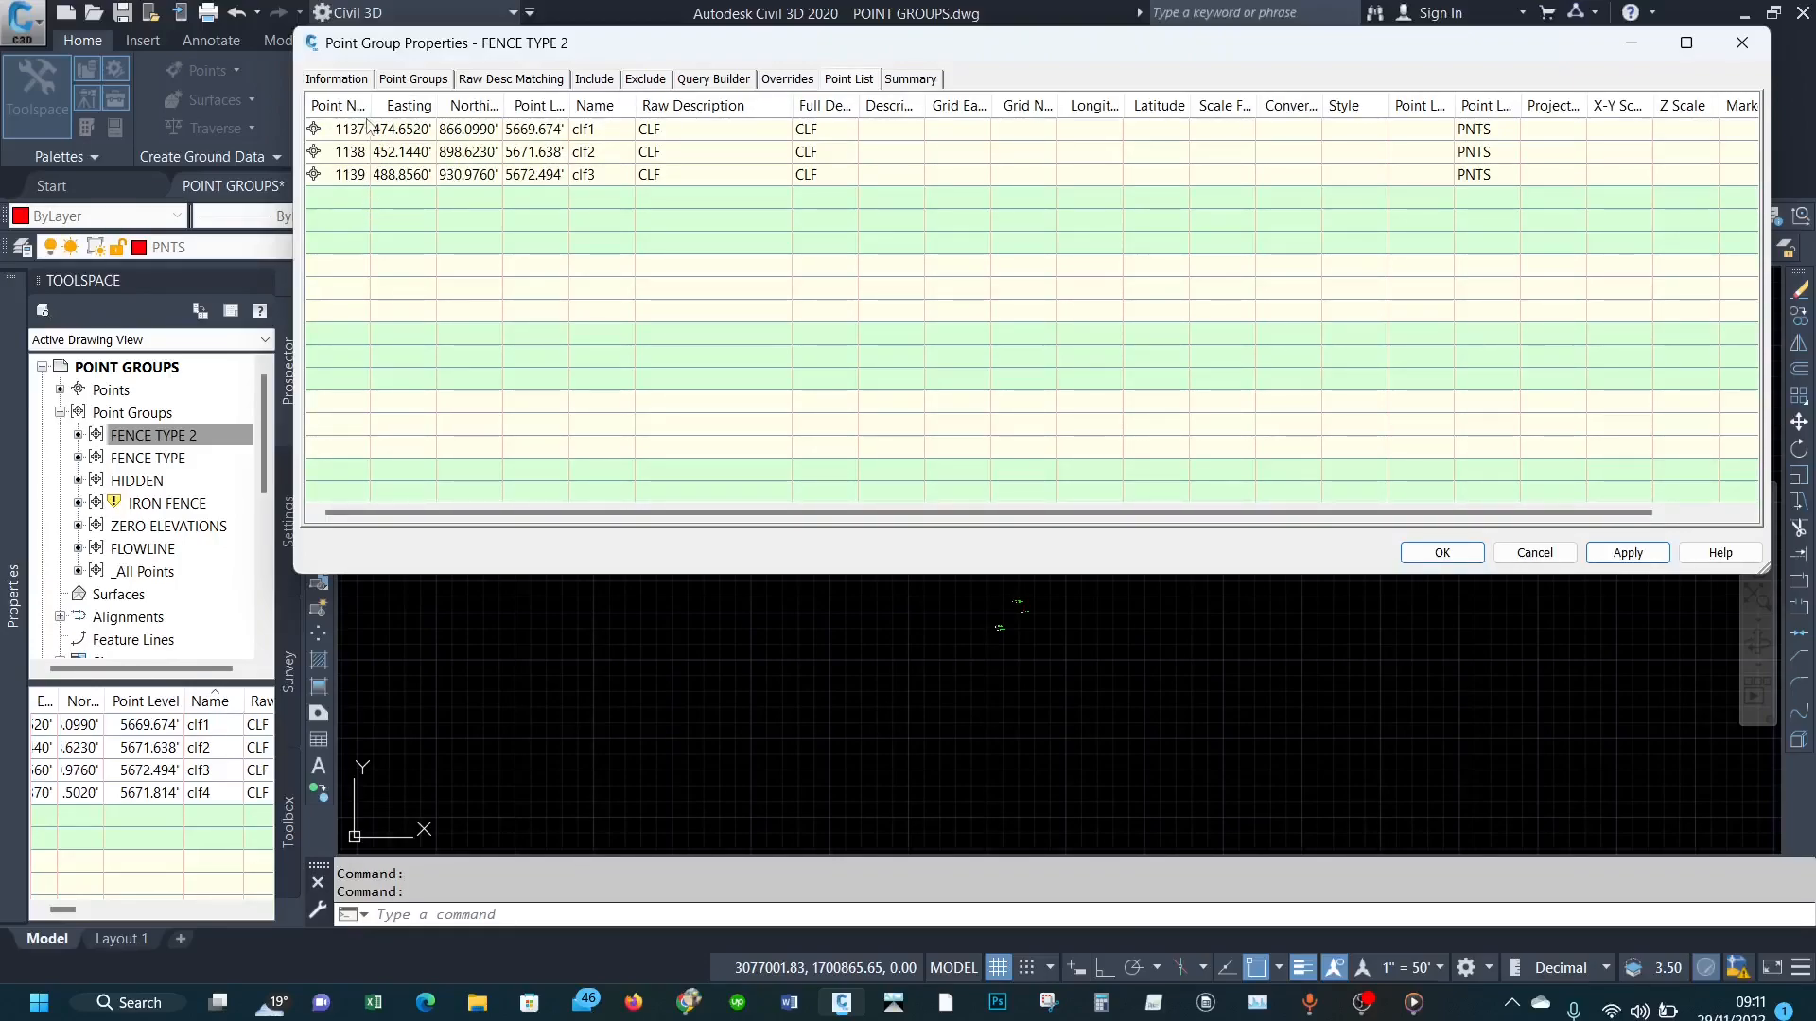
Step: Turn off the exclusion by number for FENCE TYPE 2 and accept the point group properties
click(594, 78)
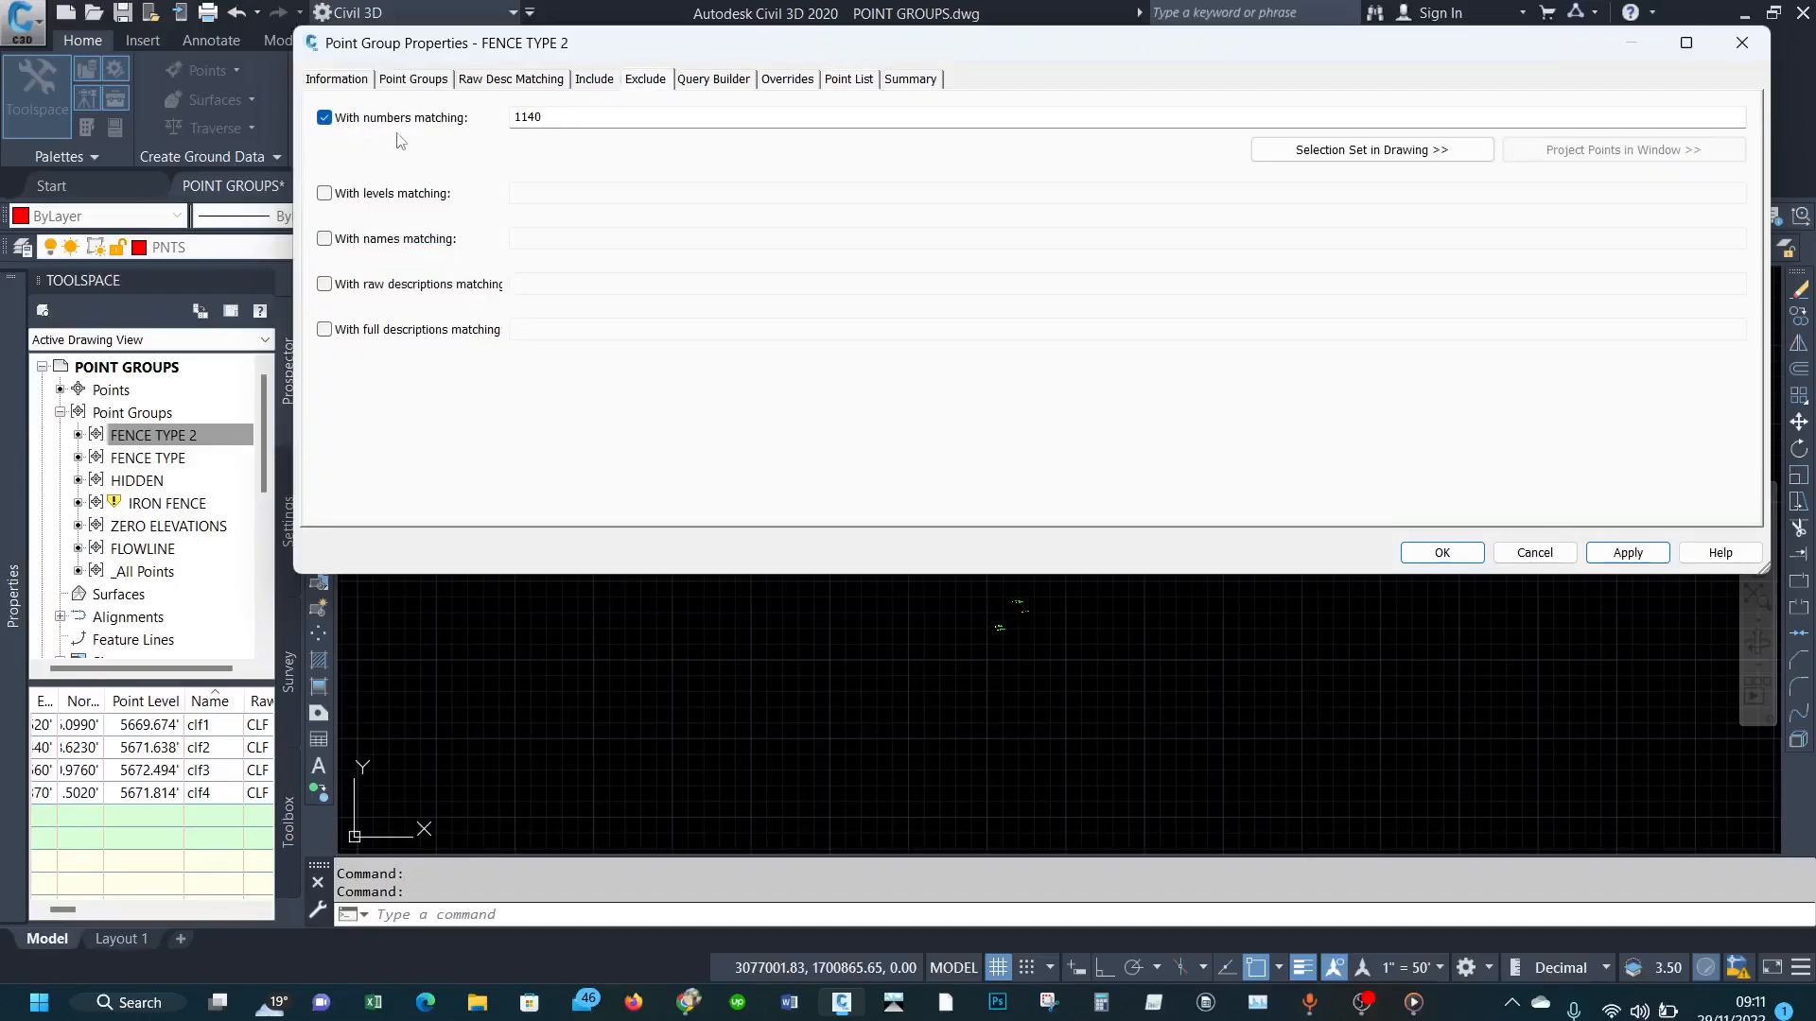
click(324, 117)
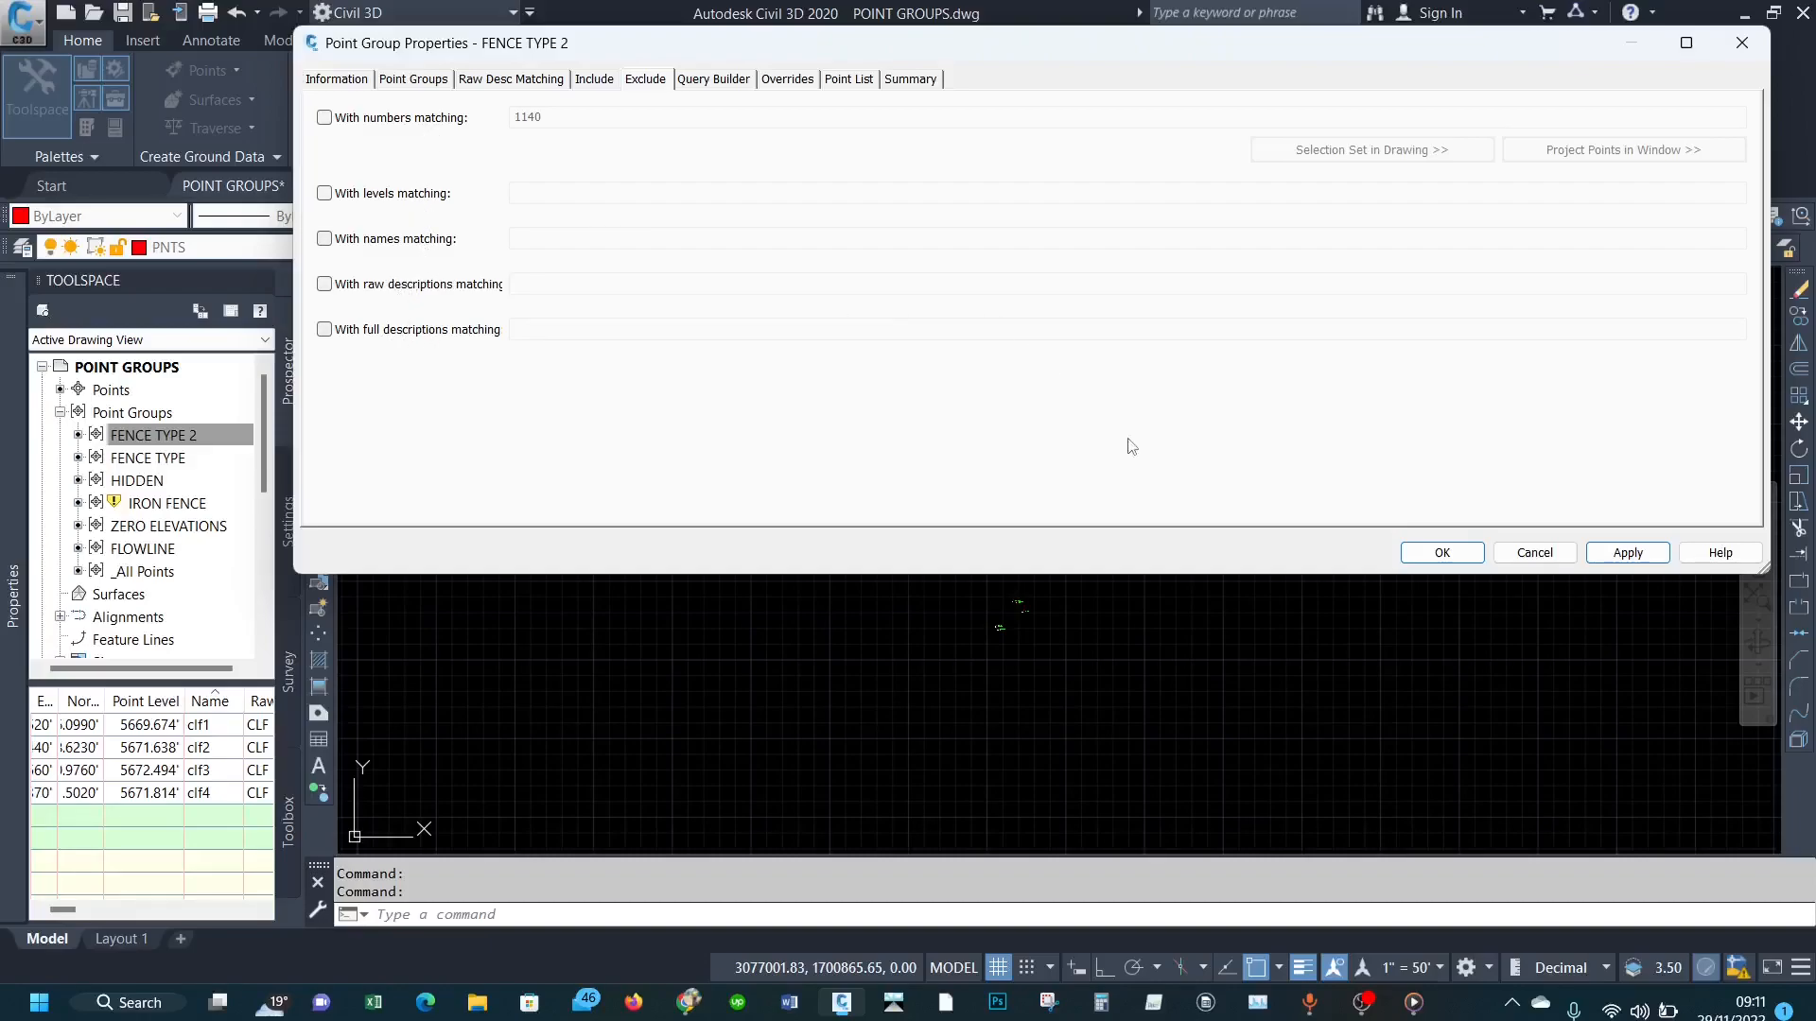
click(1445, 555)
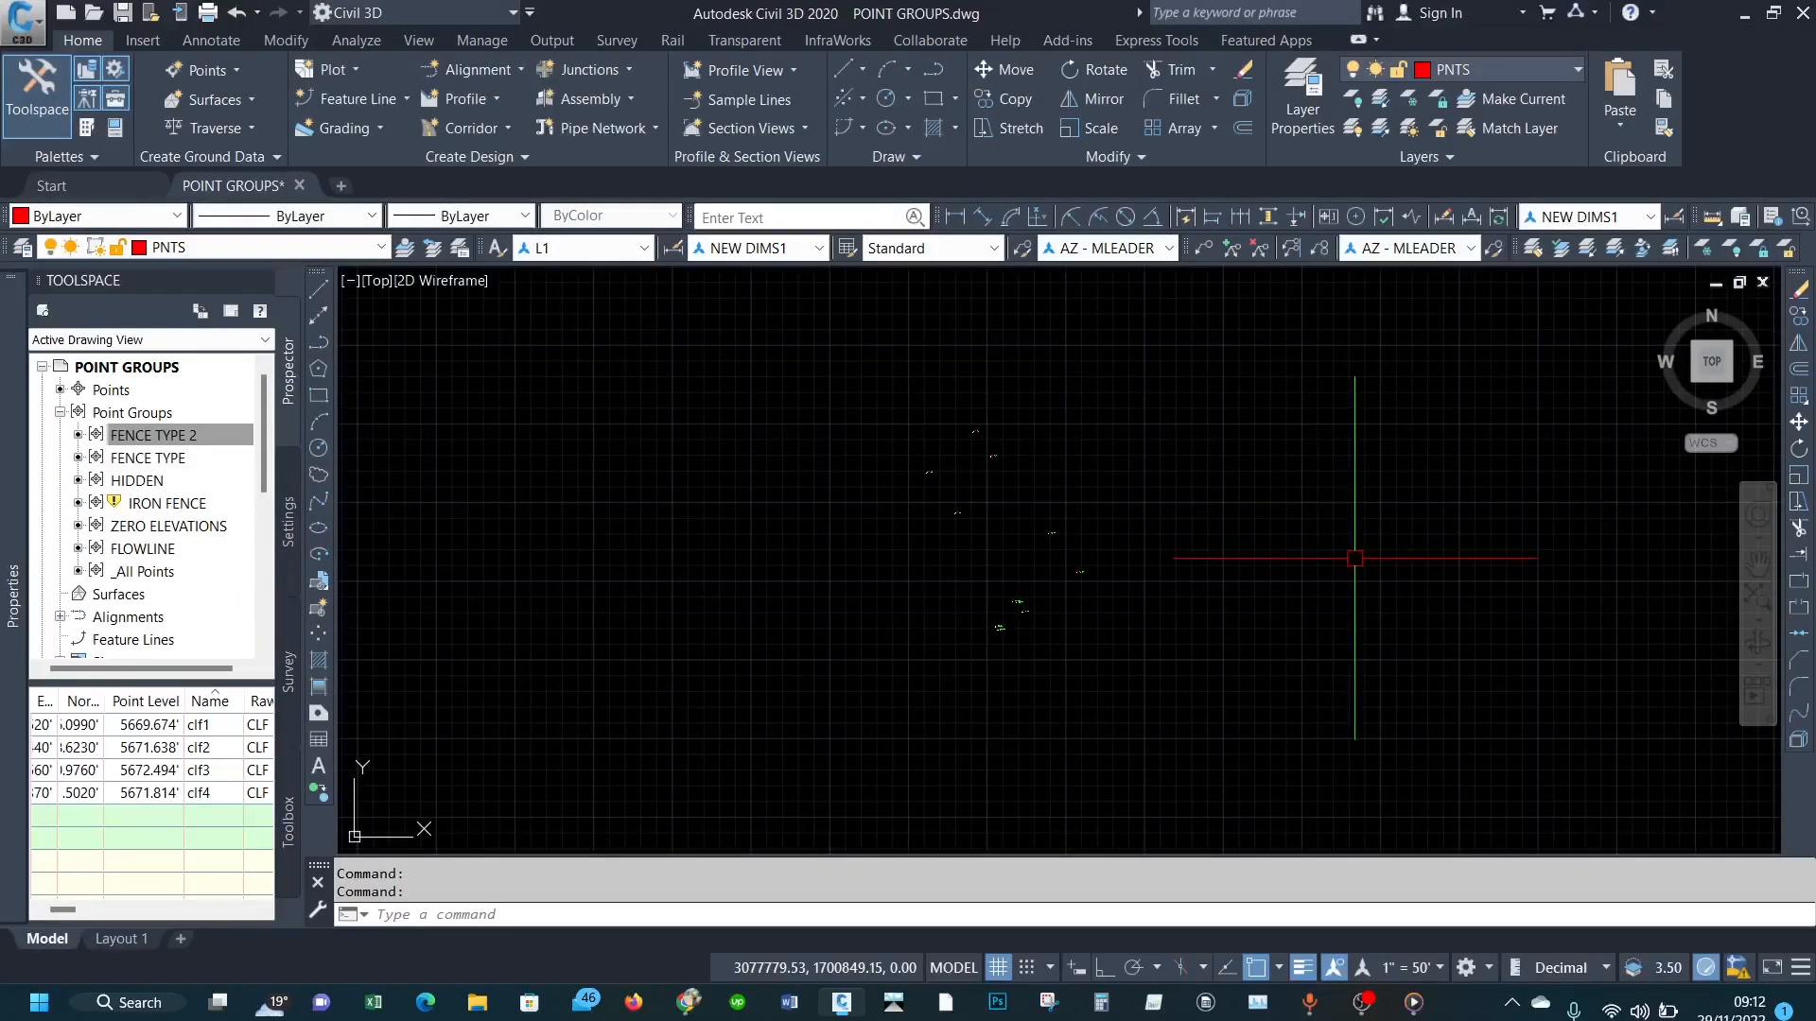